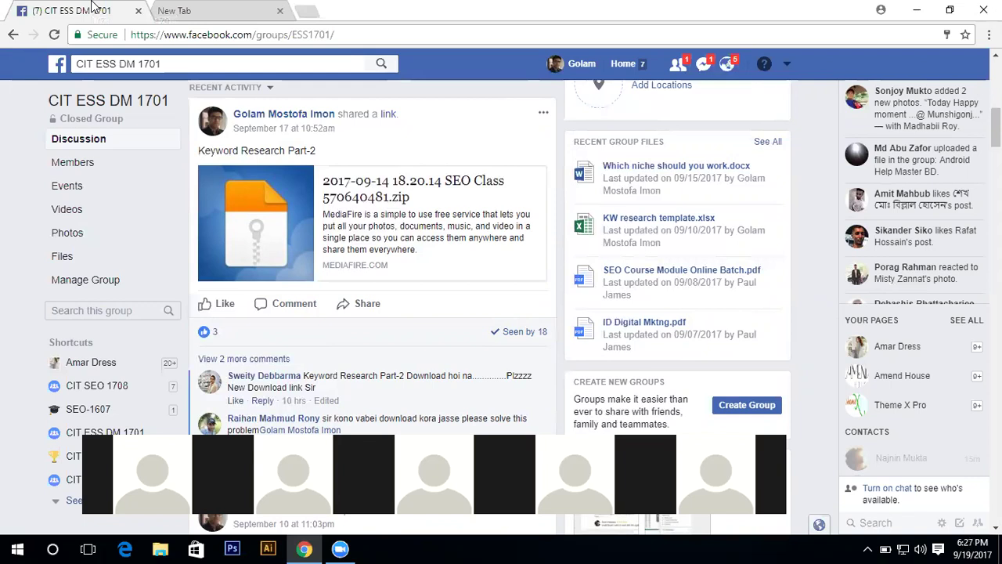
- Open the Facebook group's Files list in a second browser tab
{"action": "left_click", "coordinate": [172, 8]}
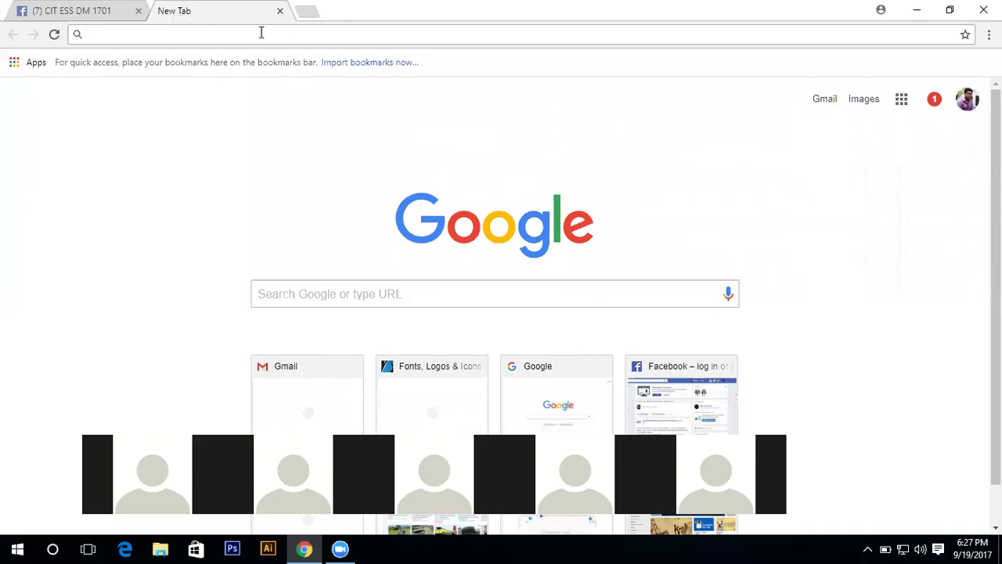
{"action": "left_click", "coordinate": [43, 6]}
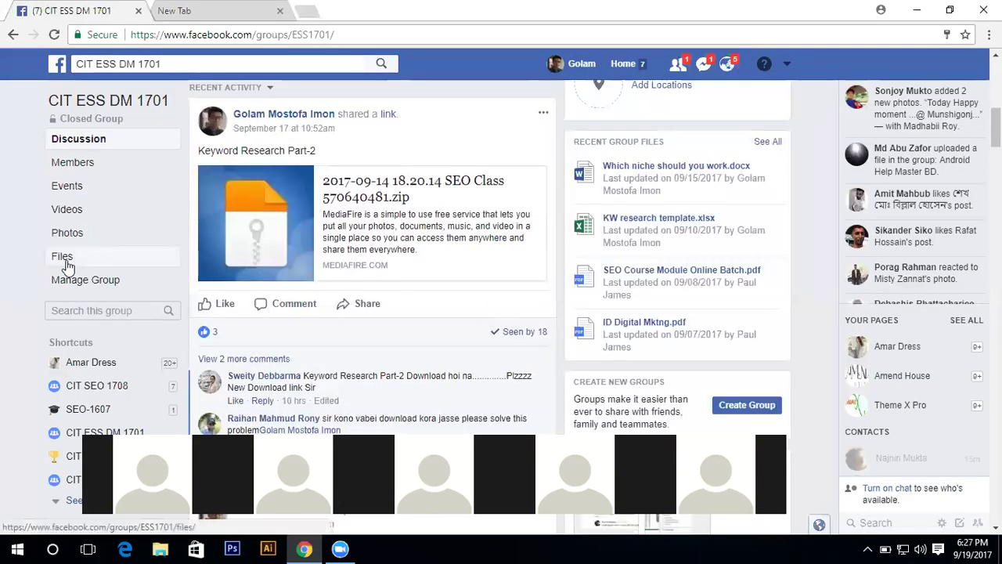
{"action": "middle_click", "coordinate": [66, 267]}
{"action": "left_click", "coordinate": [210, 11]}
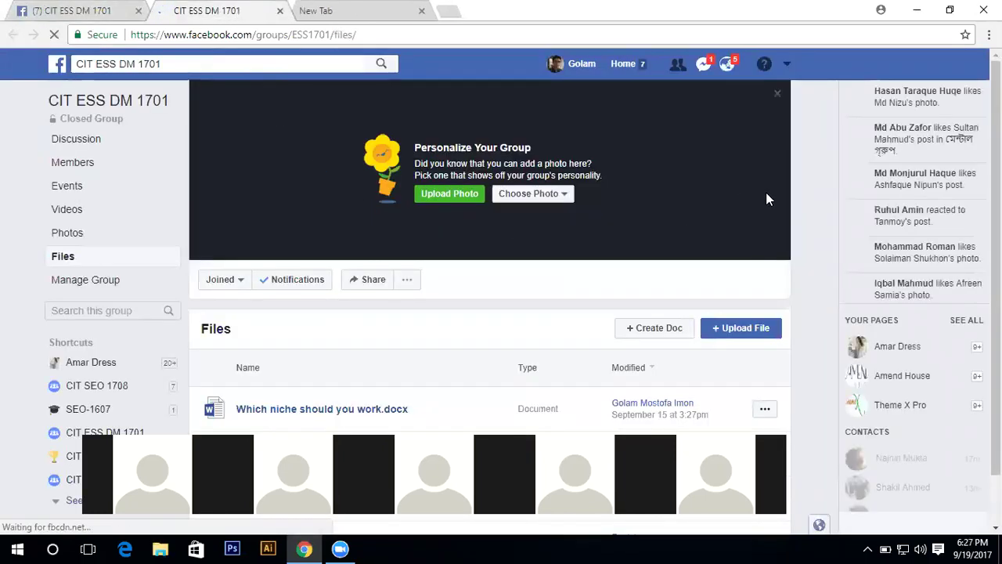
{"action": "scroll", "coordinate": [803, 221], "scroll_direction": "down", "scroll_amount": 1}
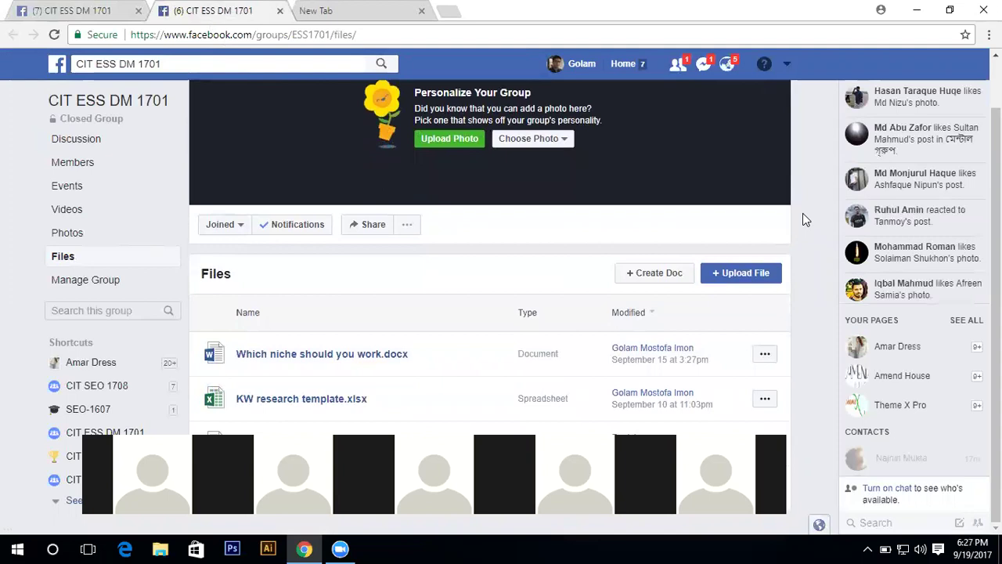
- Download KW research template.xlsx and open the downloaded file
{"action": "left_click", "coordinate": [765, 399]}
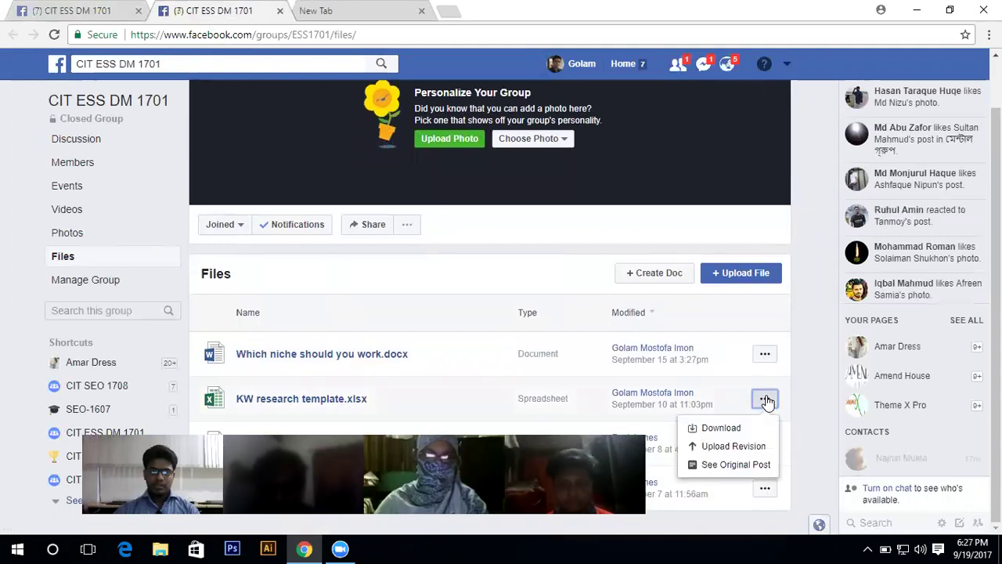
{"action": "left_click", "coordinate": [751, 427]}
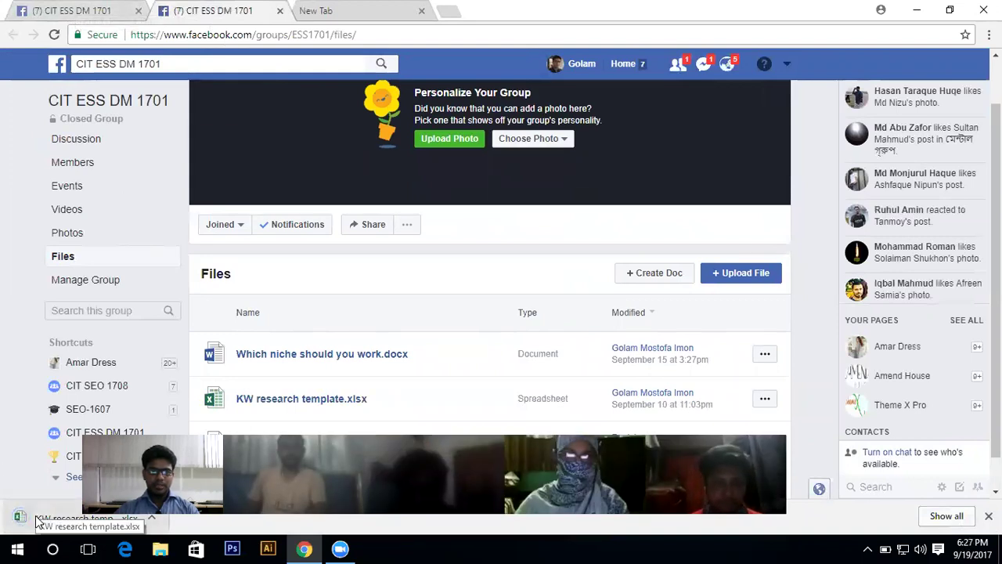
{"action": "left_click", "coordinate": [35, 517]}
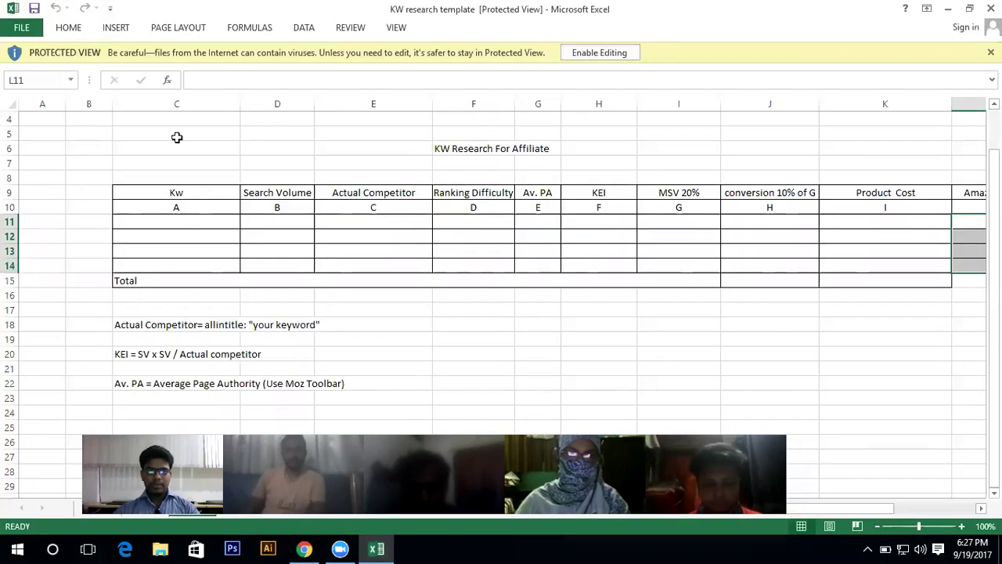
- Enable editing on the KW research template and return to the browser's group Files page
{"action": "left_click", "coordinate": [600, 53]}
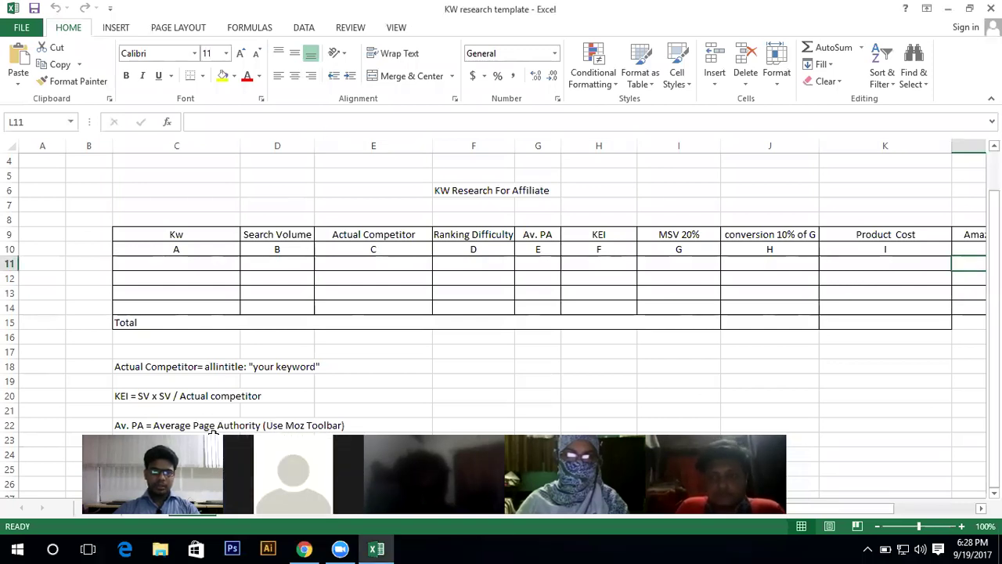
{"action": "left_click", "coordinate": [304, 548]}
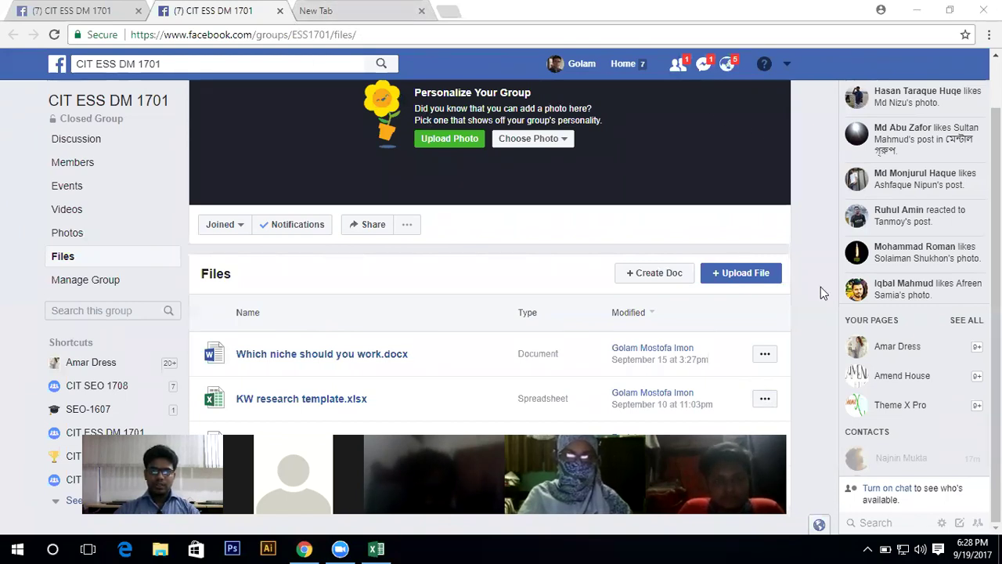
- Load amazon.com in the New Tab, then open another blank tab from the Facebook tab
{"action": "left_click", "coordinate": [330, 11]}
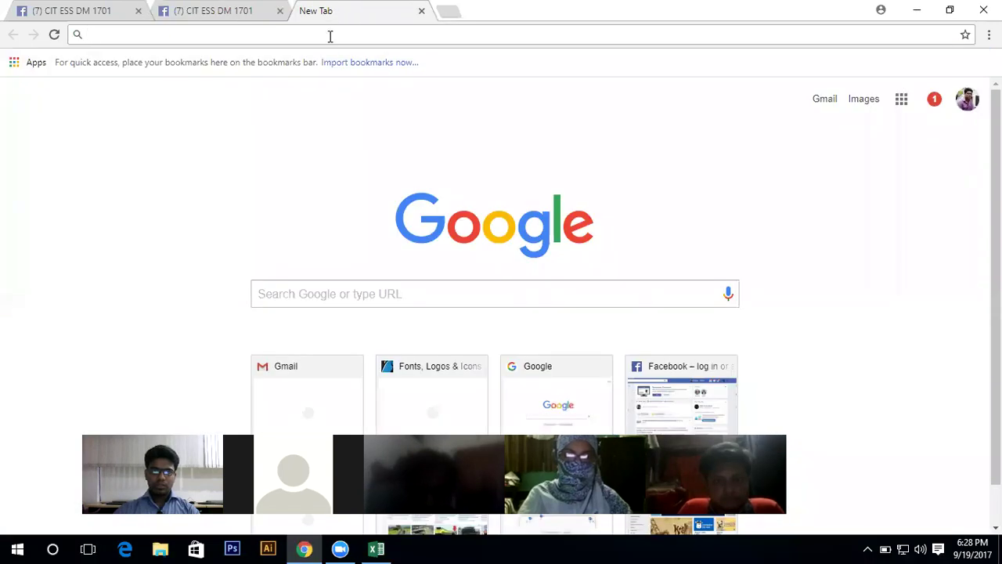
{"action": "type", "text": "amazo"}
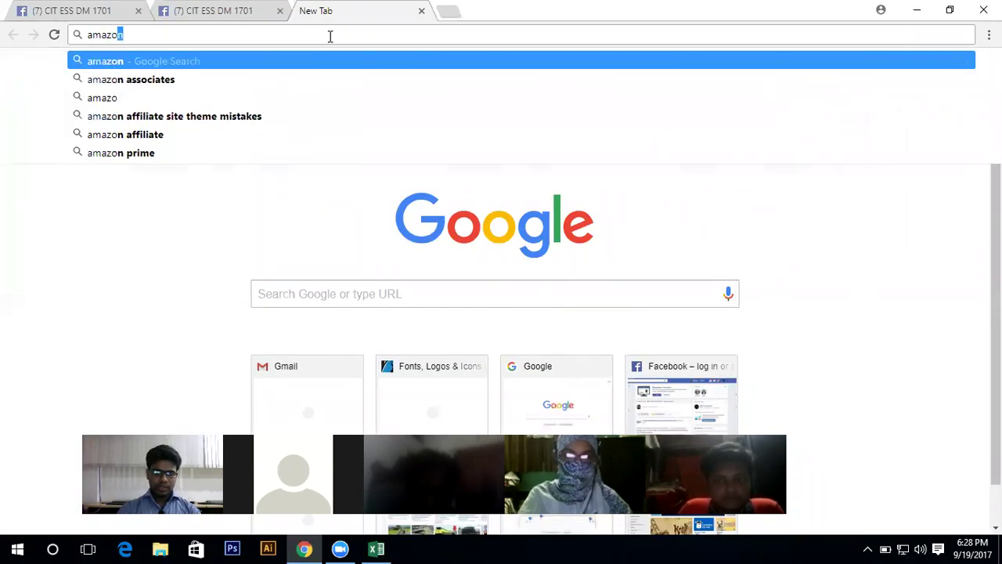
{"action": "type", "text": "n.com"}
{"action": "key", "text": "Return"}
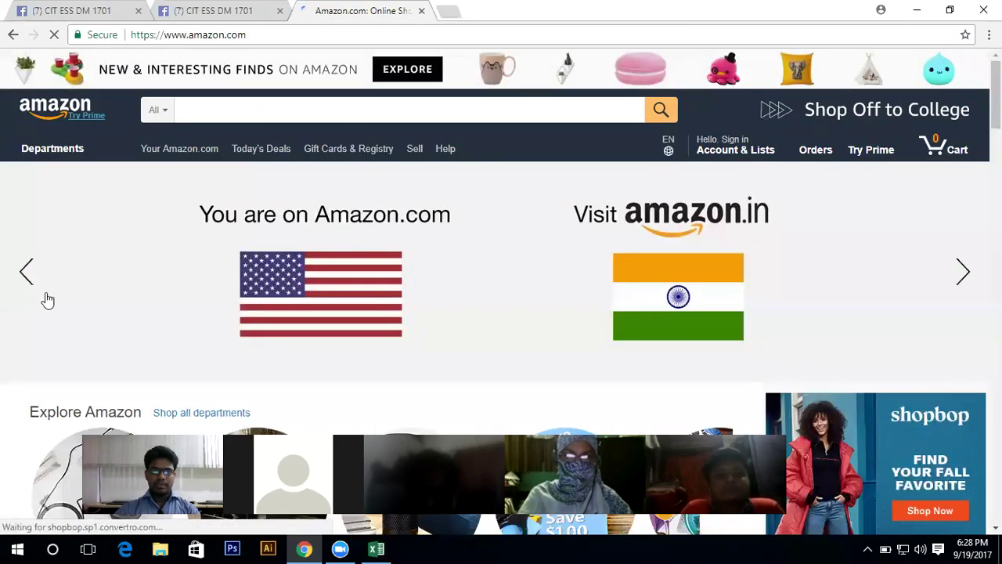
{"action": "mouse_move", "coordinate": [88, 155]}
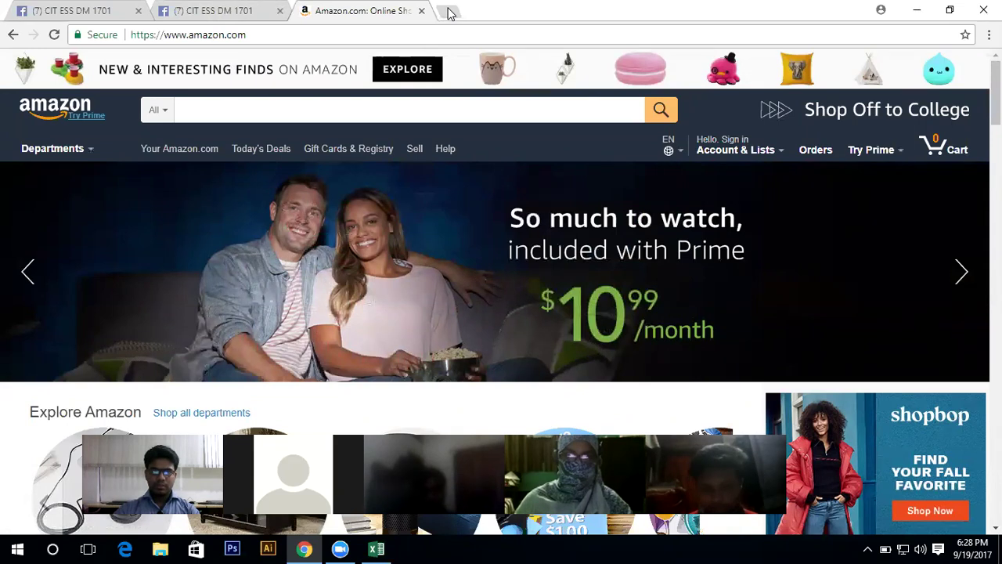
{"action": "key", "text": "ctrl+shift+Tab"}
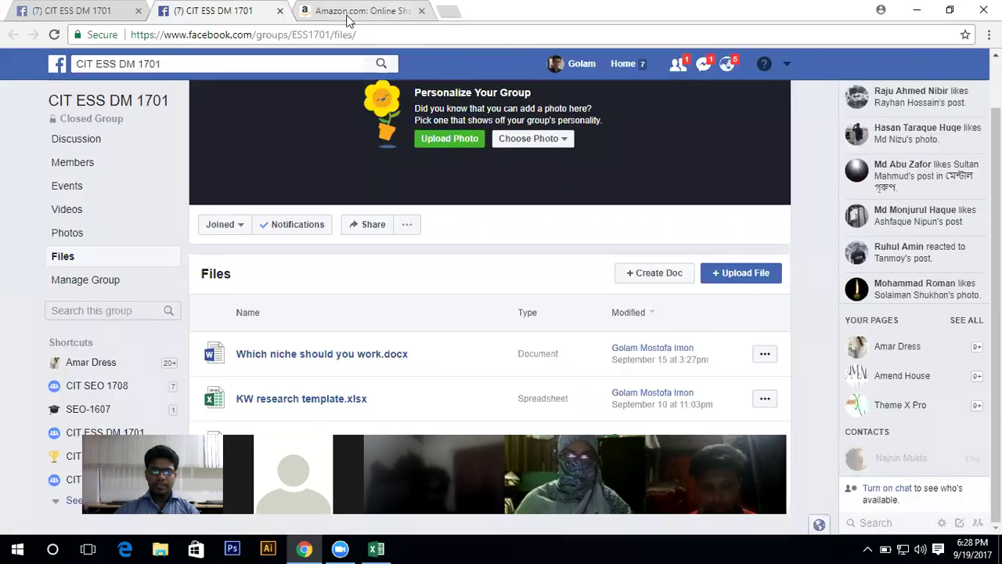
{"action": "left_click", "coordinate": [454, 14]}
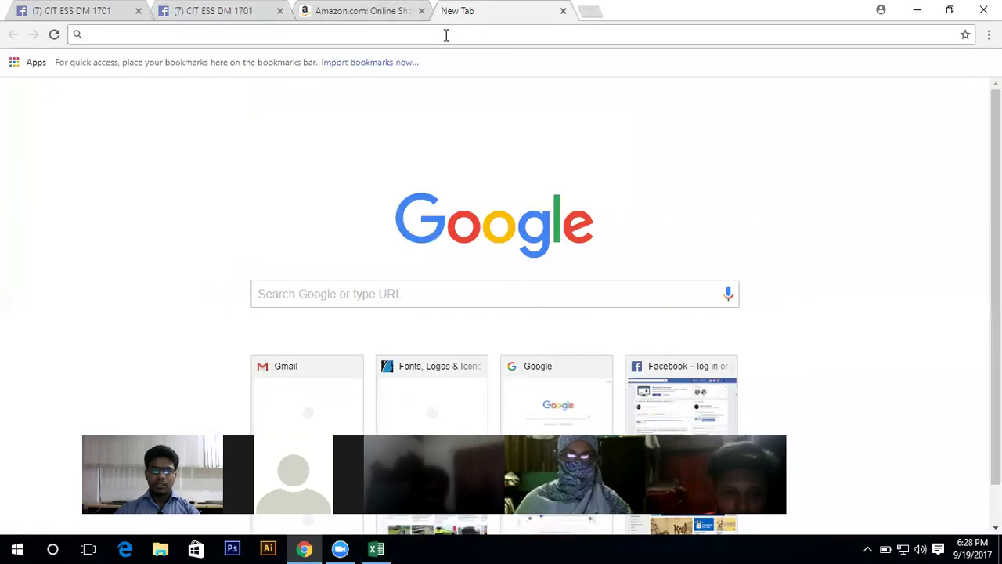
- Open Google Drive and go into KW research 2 > Keyword Research Files
{"action": "left_click", "coordinate": [902, 99]}
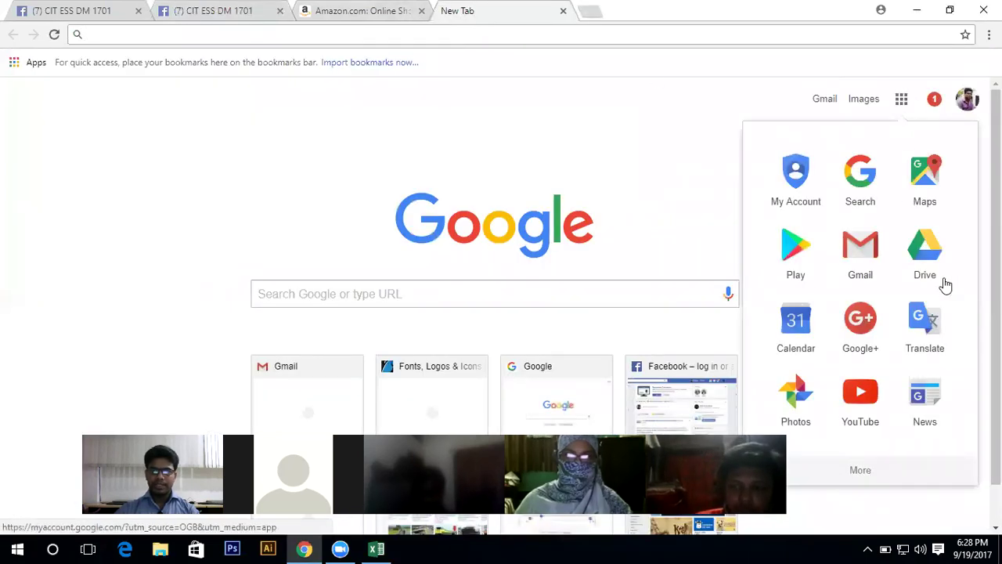
{"action": "left_click", "coordinate": [928, 249]}
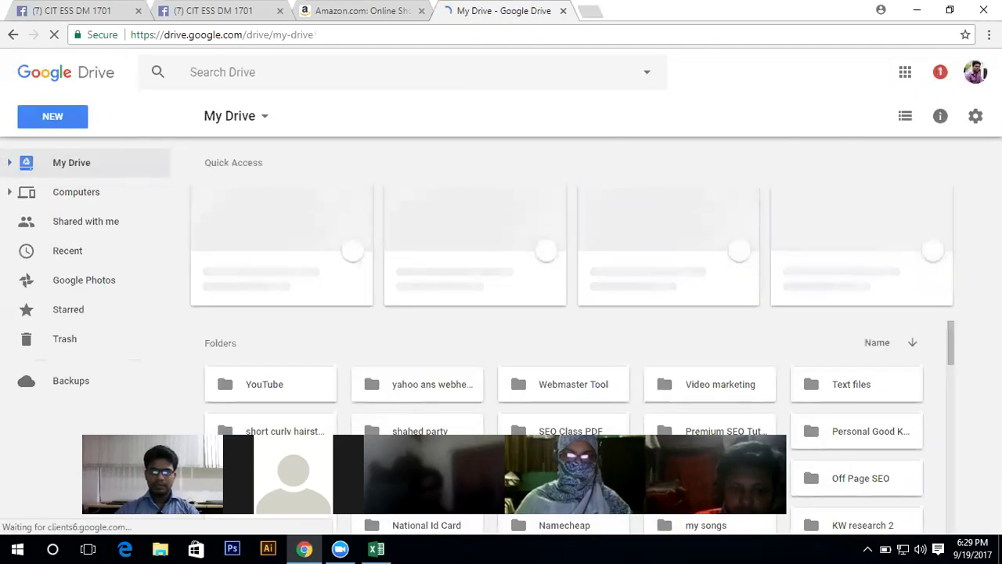
{"action": "scroll", "coordinate": [332, 335], "scroll_direction": "down", "scroll_amount": 3}
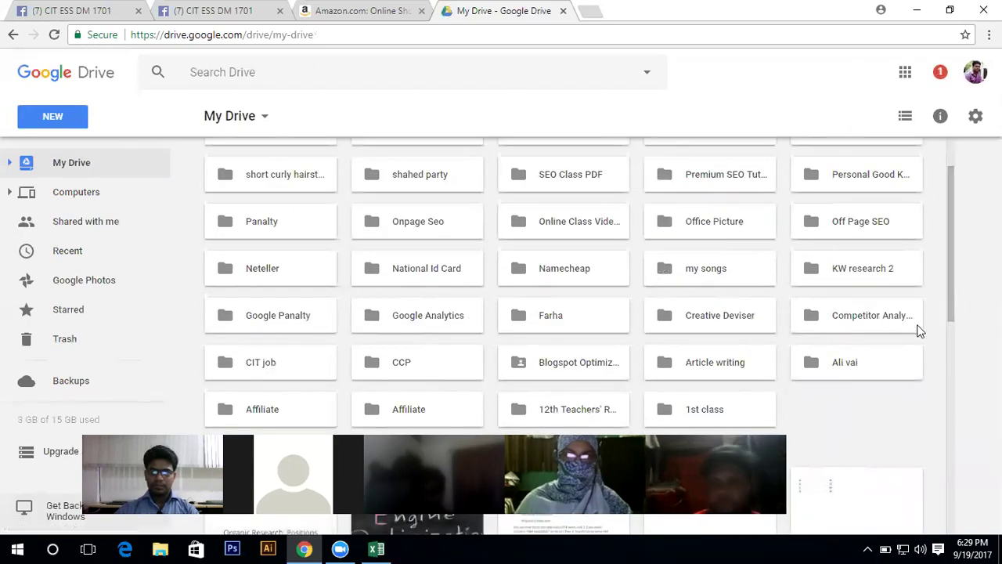
{"action": "double_click", "coordinate": [872, 270]}
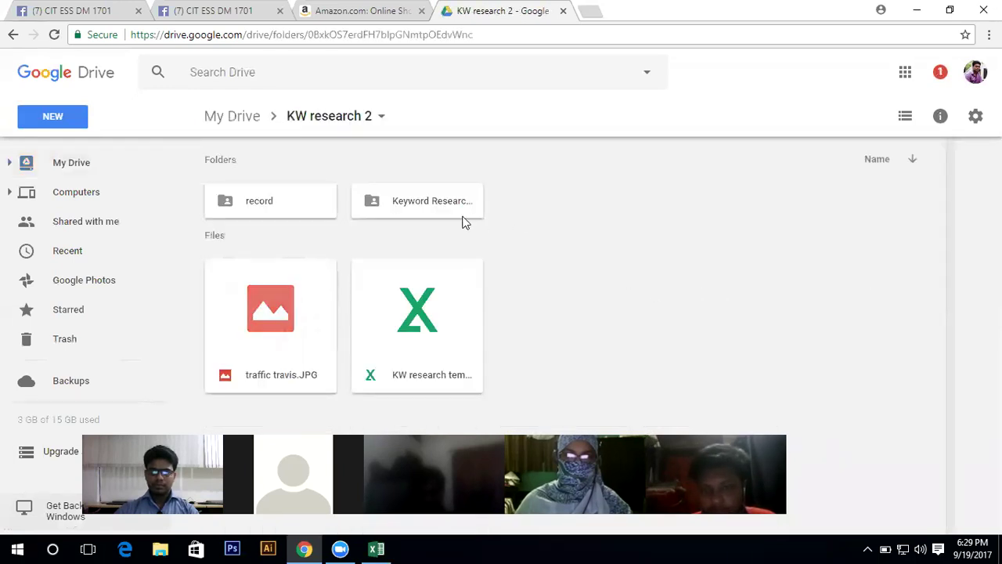
{"action": "double_click", "coordinate": [417, 206]}
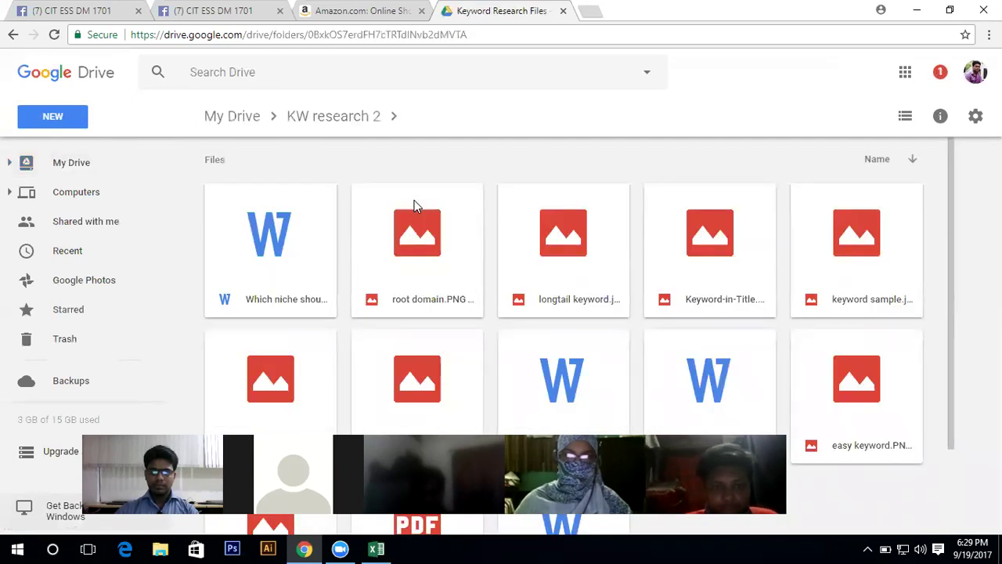
- Preview Which niche should you work.docx and read its best buying keyword patterns
{"action": "double_click", "coordinate": [287, 242]}
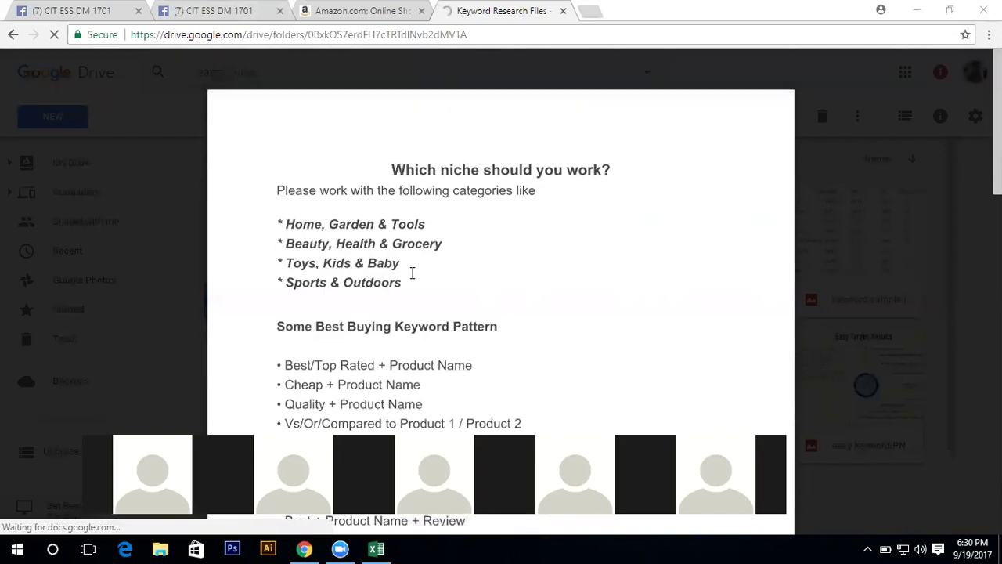
{"action": "scroll", "coordinate": [413, 275], "scroll_direction": "down", "scroll_amount": 1}
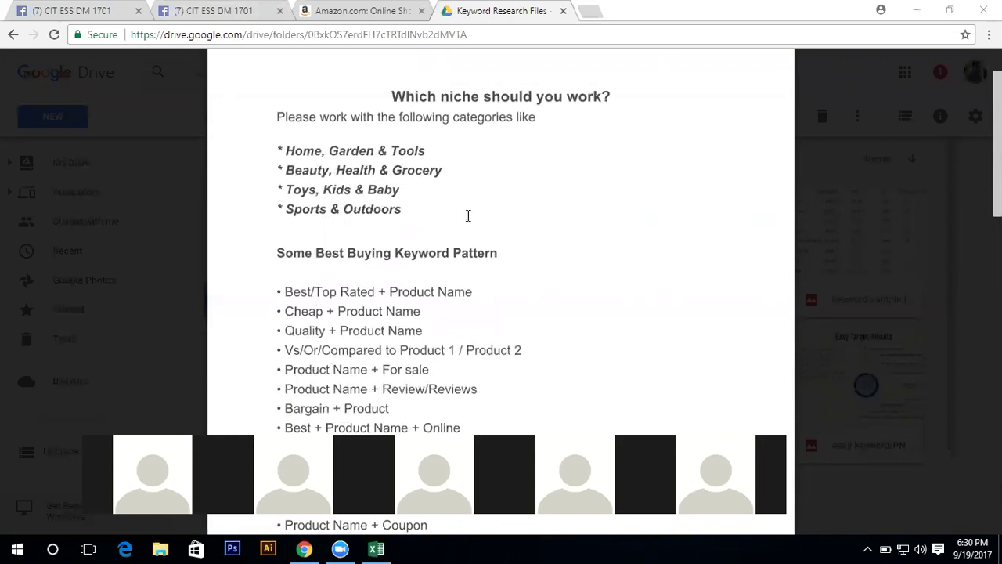
{"action": "scroll", "coordinate": [469, 215], "scroll_direction": "down", "scroll_amount": 3}
{"action": "scroll", "coordinate": [463, 227], "scroll_direction": "up", "scroll_amount": 1}
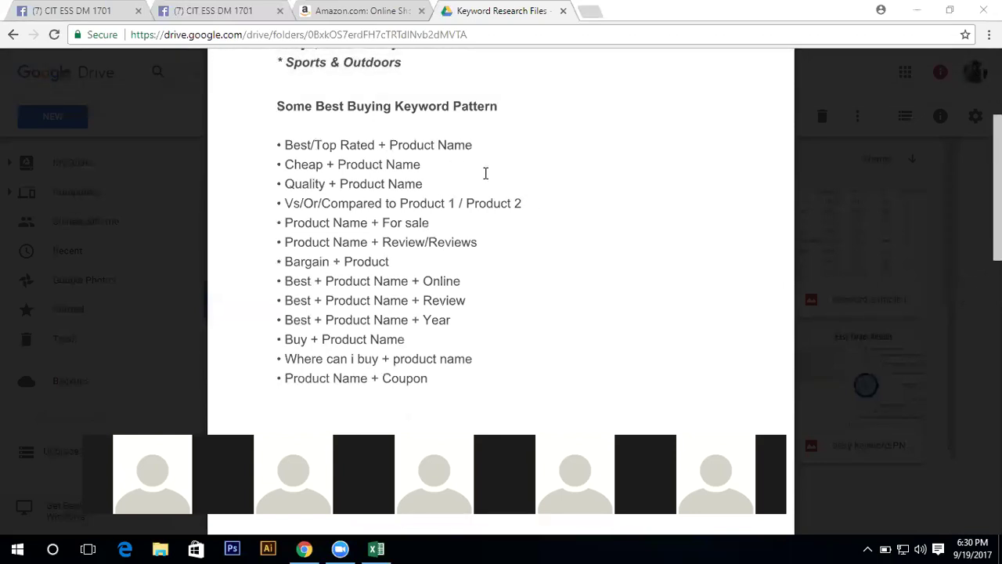
{"action": "left_click", "coordinate": [353, 13]}
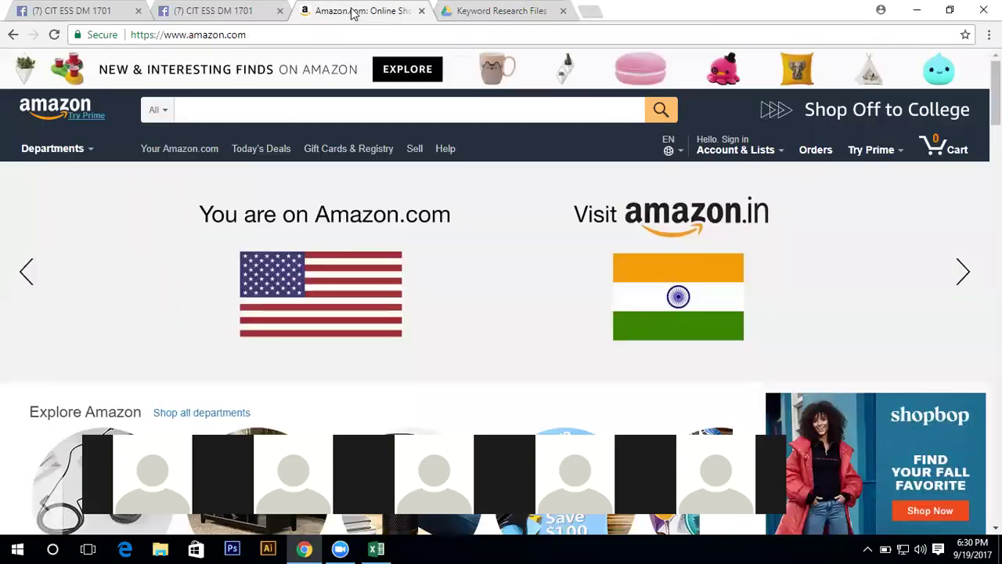
- Go to Amazon's Hunting & Fishing department from the full department directory
{"action": "mouse_move", "coordinate": [52, 145]}
{"action": "scroll", "coordinate": [55, 194], "scroll_direction": "down", "scroll_amount": 2}
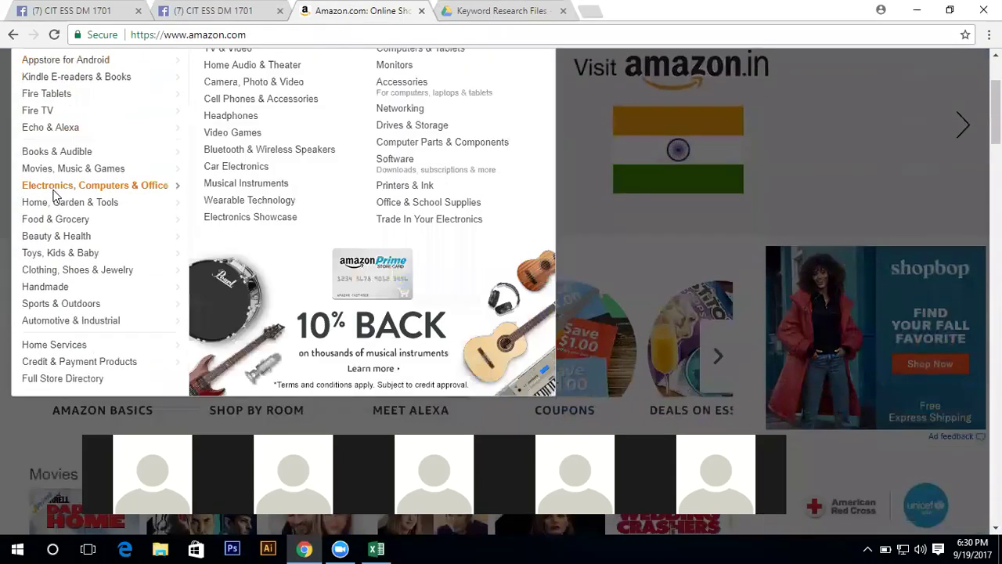
{"action": "scroll", "coordinate": [54, 196], "scroll_direction": "up", "scroll_amount": 1}
{"action": "left_click", "coordinate": [54, 75]}
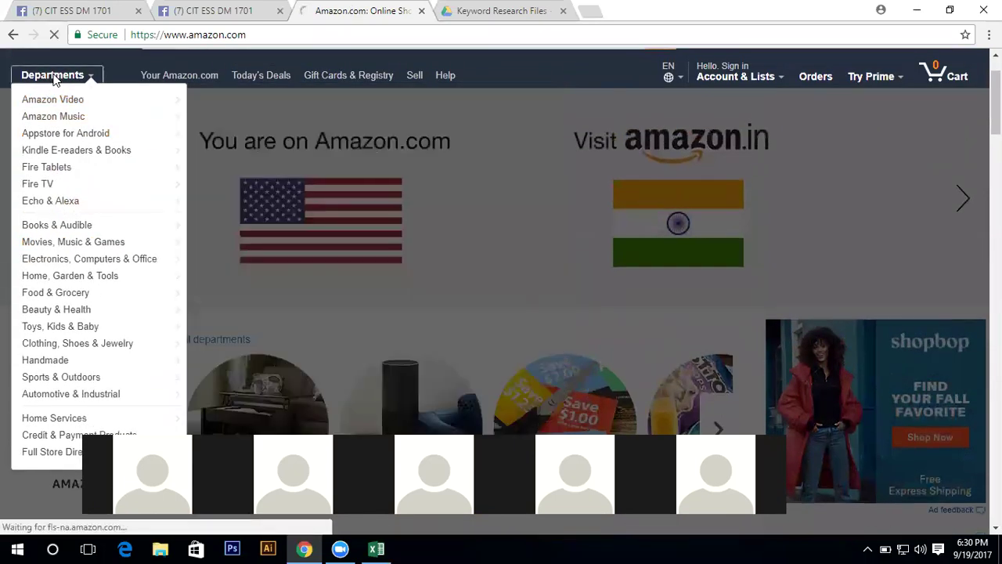
{"action": "scroll", "coordinate": [924, 305], "scroll_direction": "down", "scroll_amount": 2}
{"action": "scroll", "coordinate": [941, 309], "scroll_direction": "down", "scroll_amount": 2}
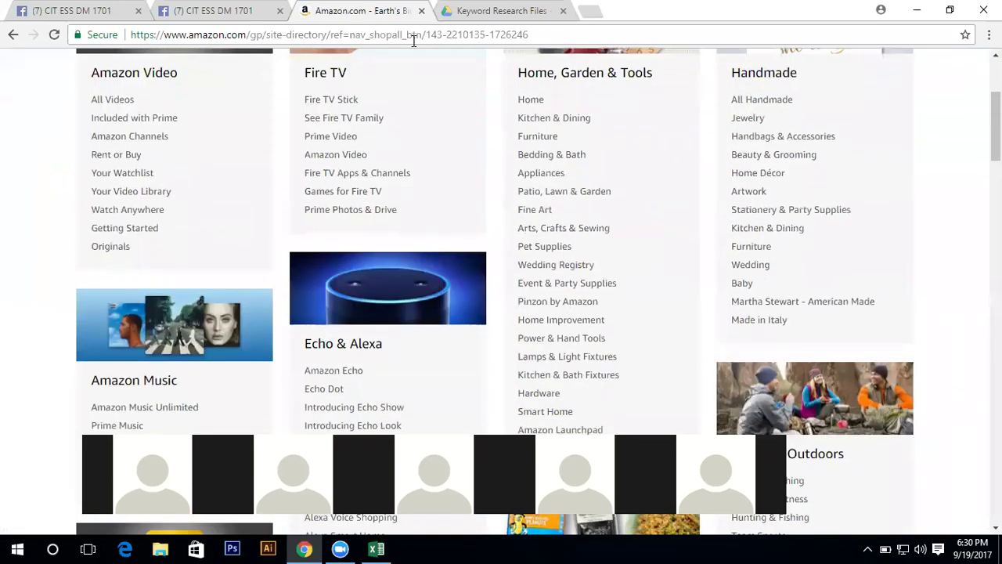
{"action": "scroll", "coordinate": [844, 253], "scroll_direction": "down", "scroll_amount": 2}
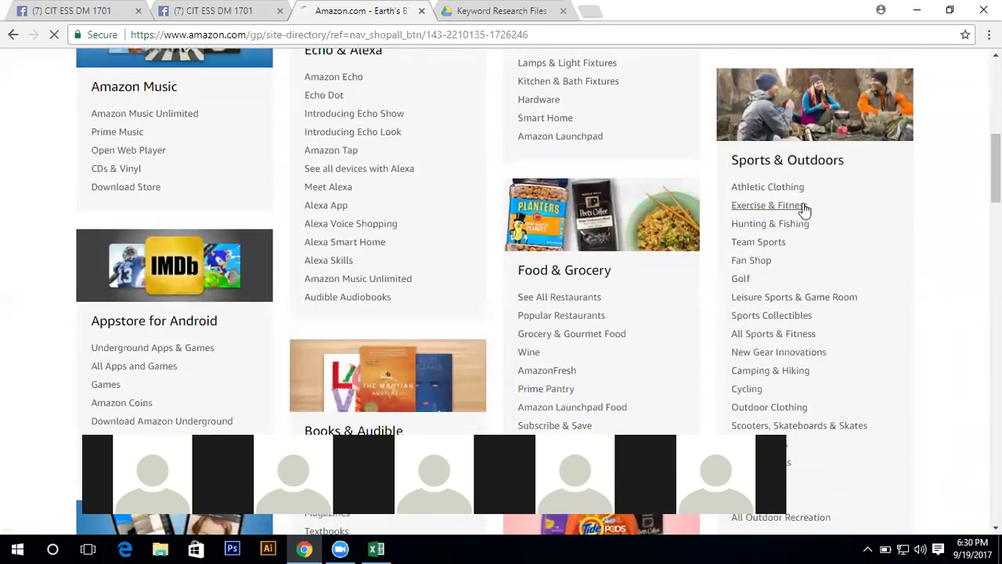
{"action": "left_click", "coordinate": [744, 281]}
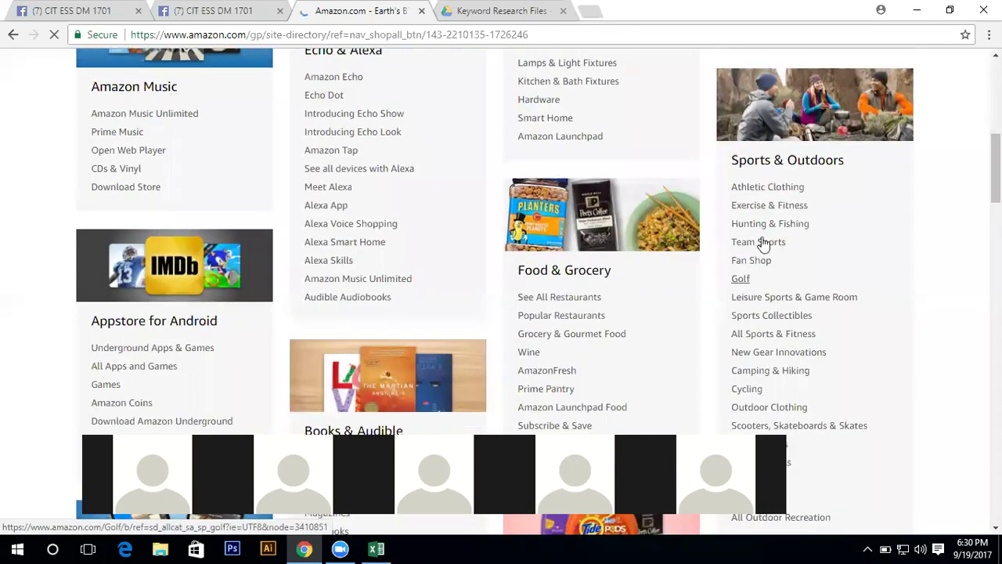
{"action": "left_click", "coordinate": [802, 225]}
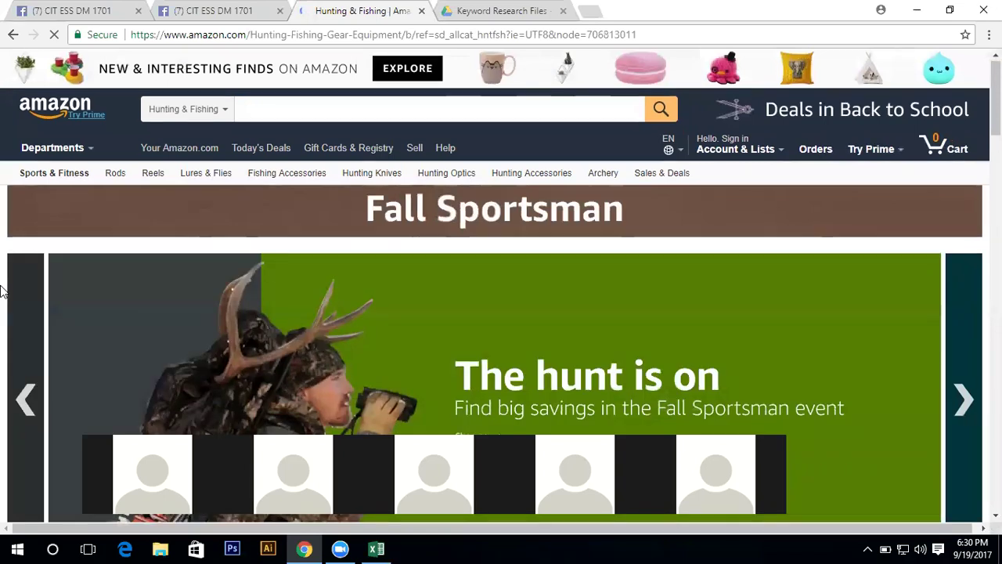
- Expand Fishing and copy the subcategory list from Rods to Fishing Accessories
{"action": "scroll", "coordinate": [2, 290], "scroll_direction": "down", "scroll_amount": 8}
{"action": "scroll", "coordinate": [2, 290], "scroll_direction": "down", "scroll_amount": 1}
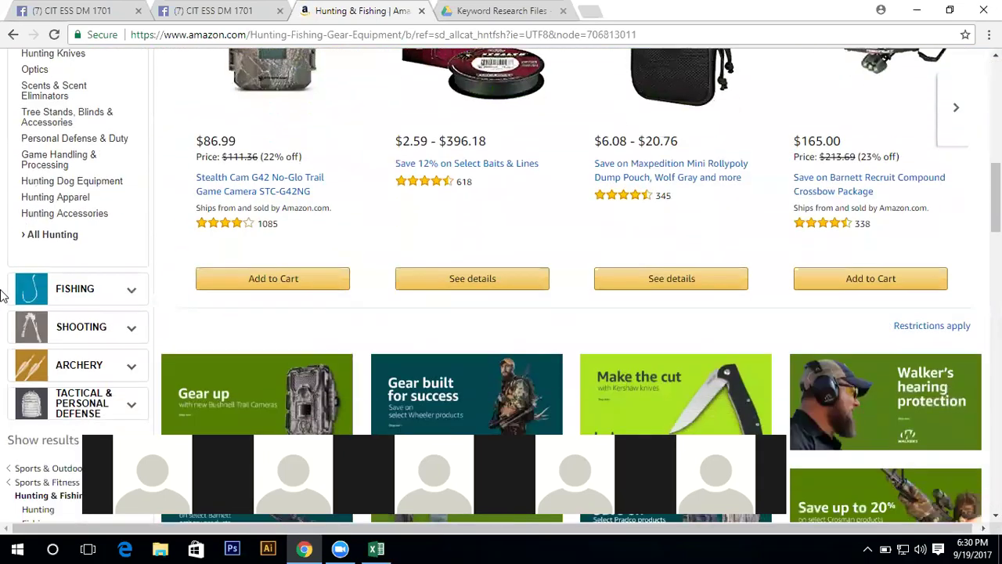
{"action": "left_click", "coordinate": [115, 258]}
{"action": "scroll", "coordinate": [2, 270], "scroll_direction": "down", "scroll_amount": 1}
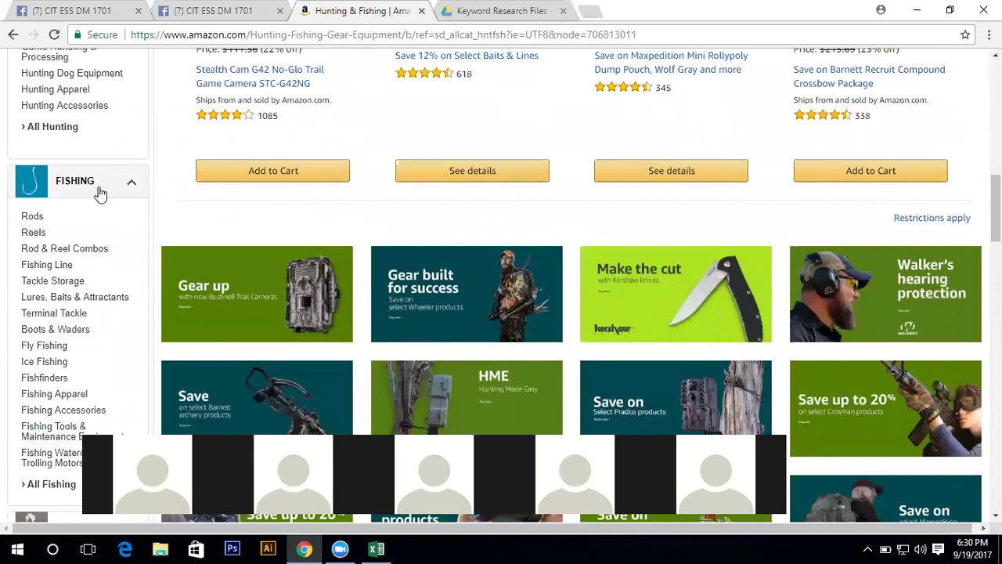
{"action": "scroll", "coordinate": [95, 188], "scroll_direction": "down", "scroll_amount": 1}
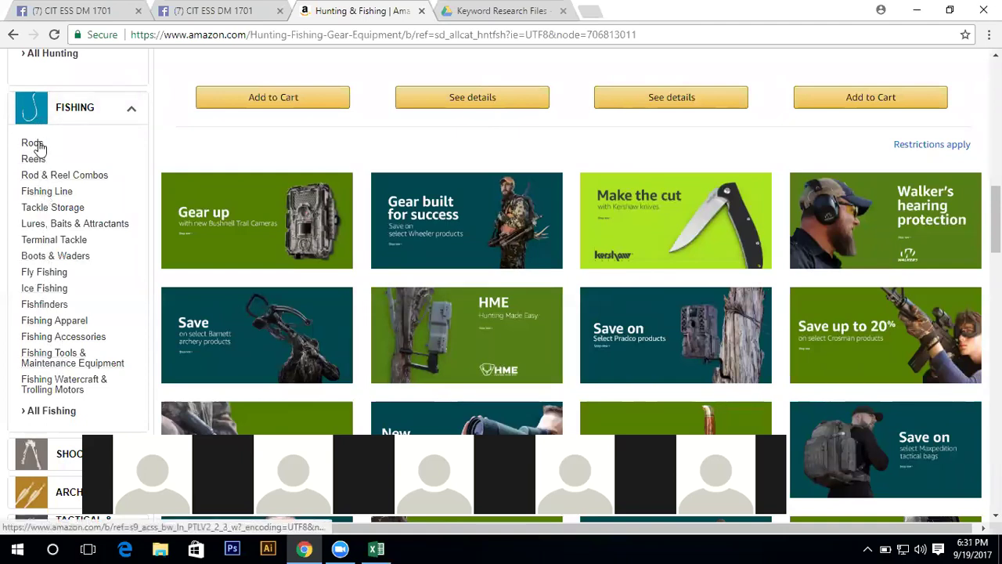
{"action": "left_click_drag", "start_coordinate": [23, 143], "coordinate": [112, 345]}
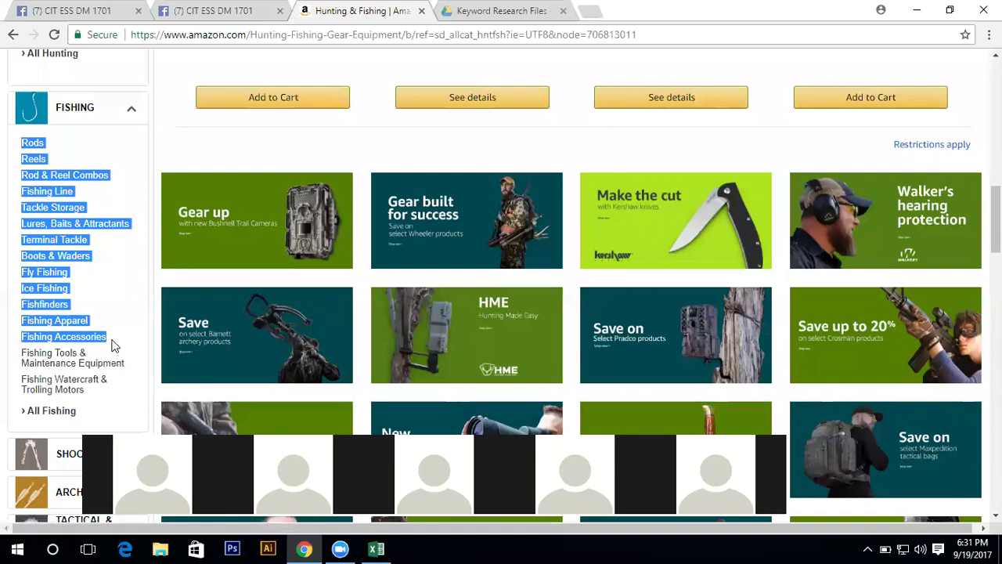
{"action": "left_click", "coordinate": [10, 142]}
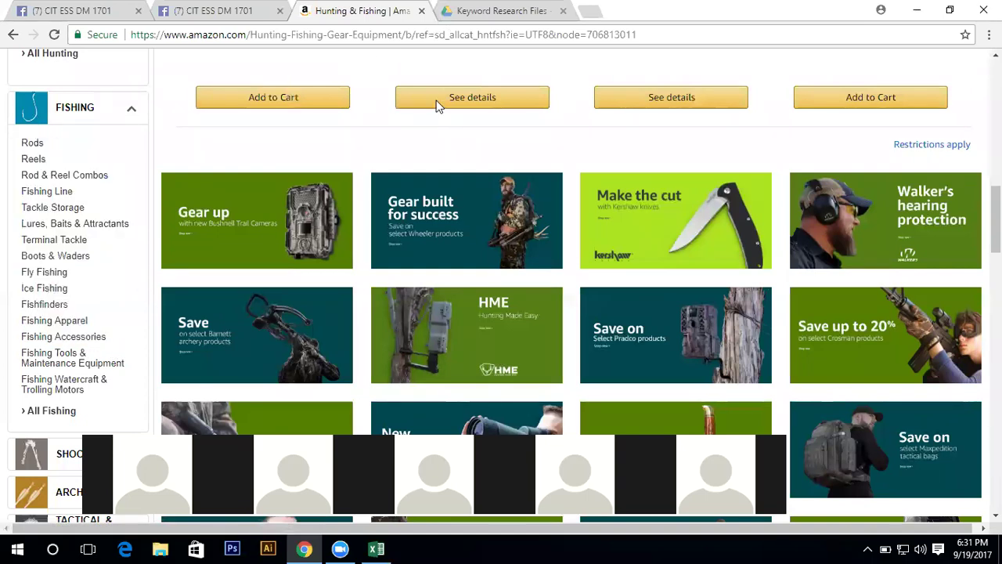
{"action": "left_click_drag", "start_coordinate": [17, 142], "coordinate": [119, 339]}
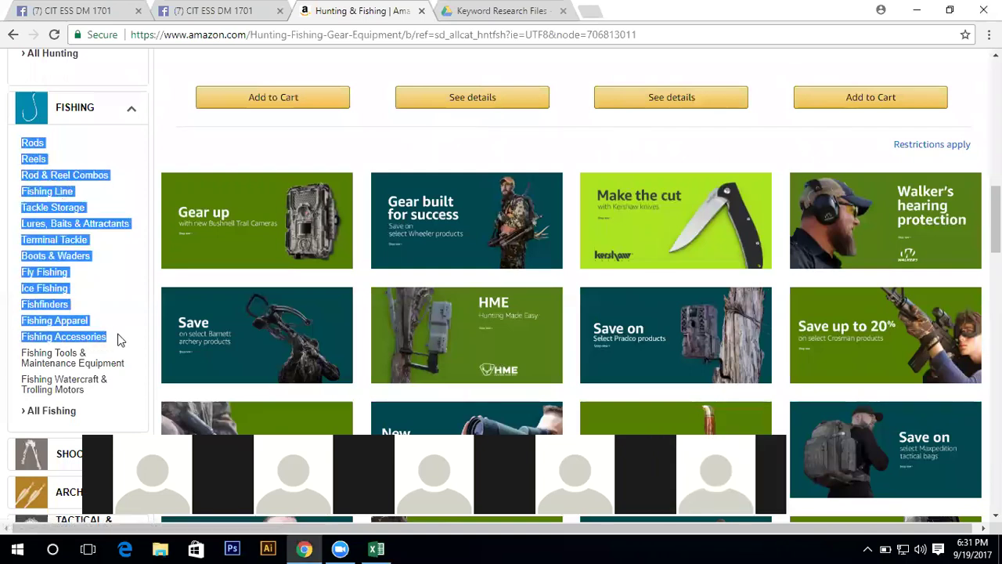
{"action": "right_click", "coordinate": [41, 152]}
{"action": "left_click", "coordinate": [77, 162]}
- Launch Word 2013 from the Start menu with a blank document
{"action": "left_click", "coordinate": [3, 549]}
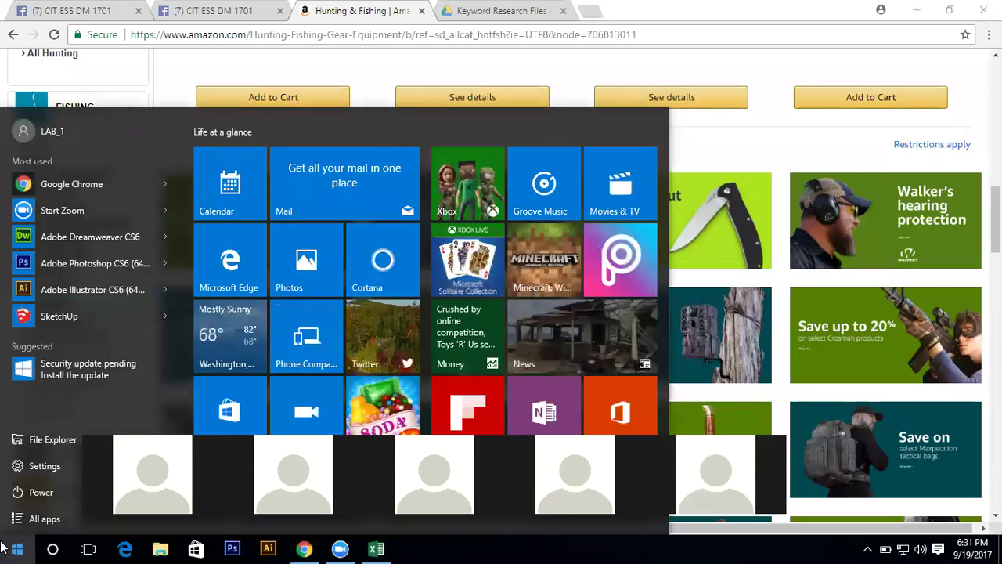
{"action": "type", "text": "word"}
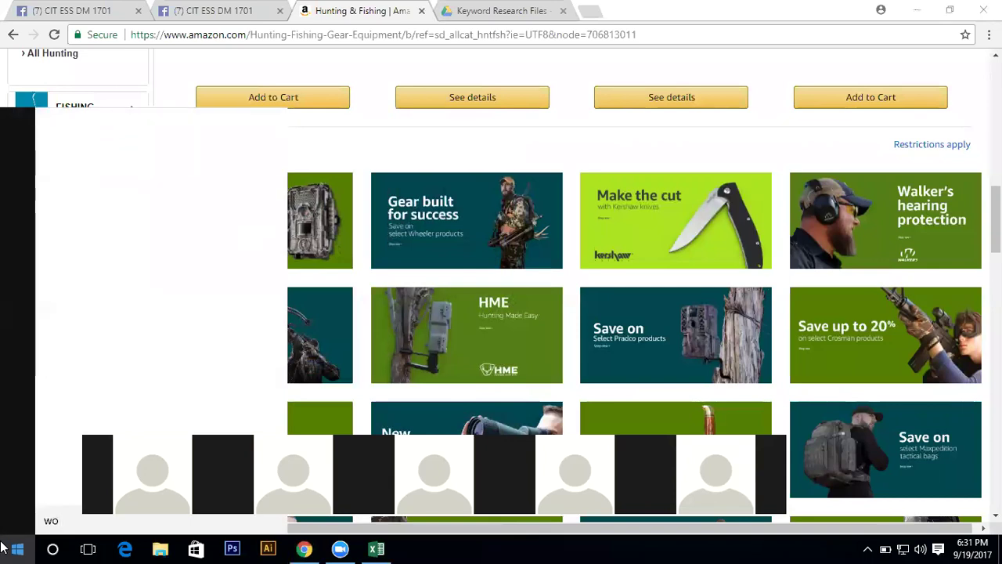
{"action": "left_click", "coordinate": [170, 196]}
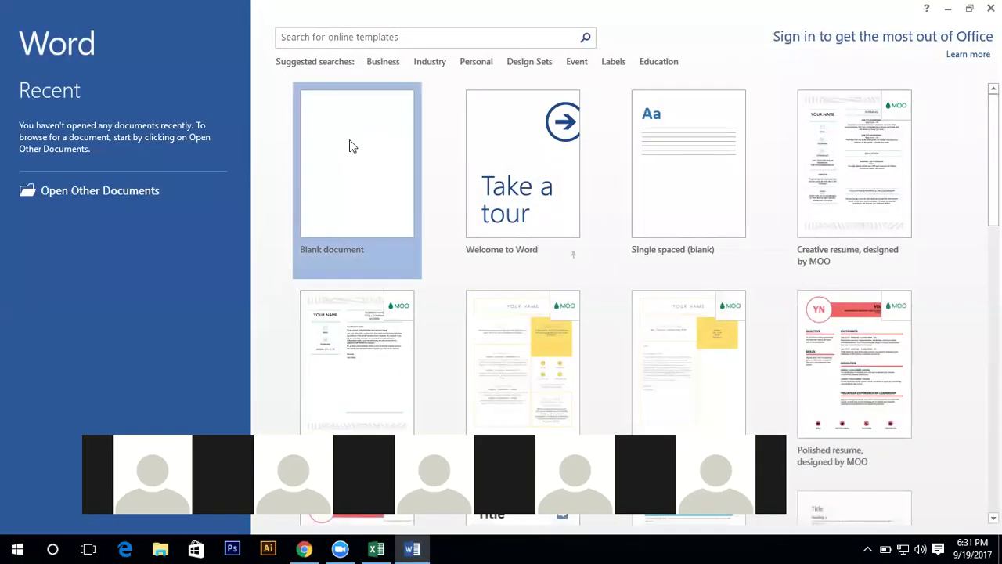
{"action": "left_click", "coordinate": [352, 146]}
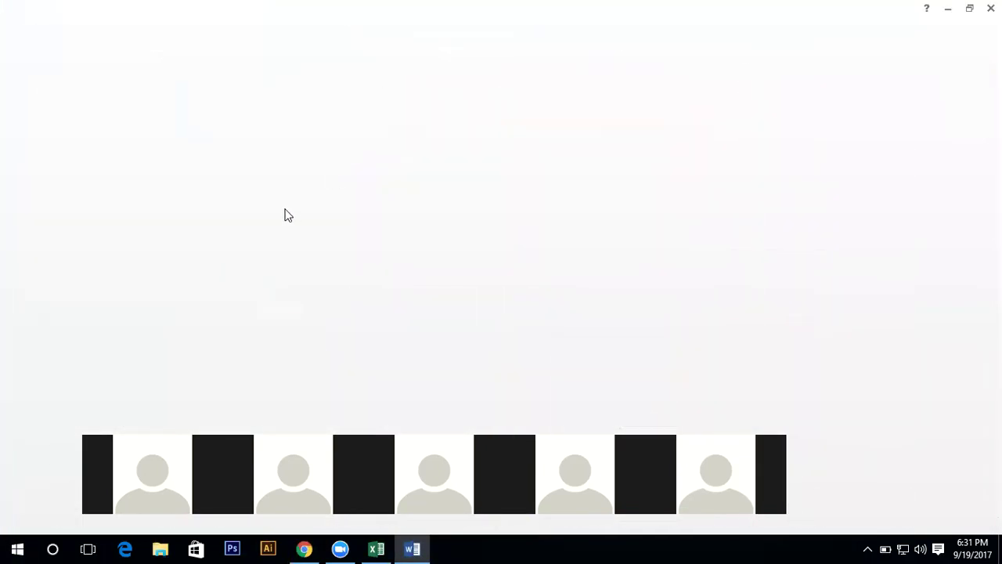
- Paste the fishing category list and prefix the first line and Reels with 'Fishing'
{"action": "right_click", "coordinate": [268, 196]}
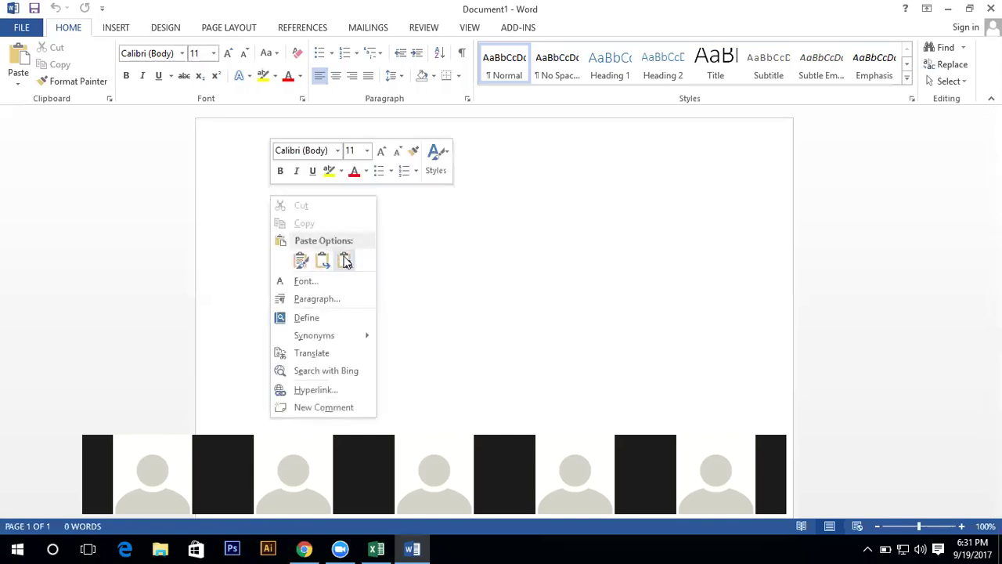
{"action": "key", "text": "ctrl+v"}
{"action": "scroll", "coordinate": [298, 231], "scroll_direction": "down", "scroll_amount": 2}
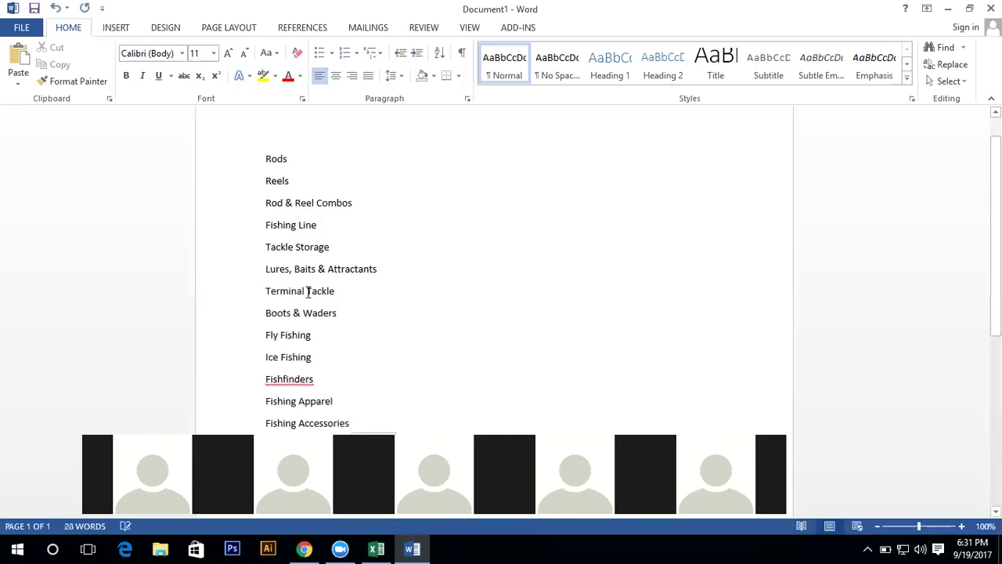
{"action": "scroll", "coordinate": [312, 292], "scroll_direction": "up", "scroll_amount": 1}
{"action": "type", "text": "Fish"}
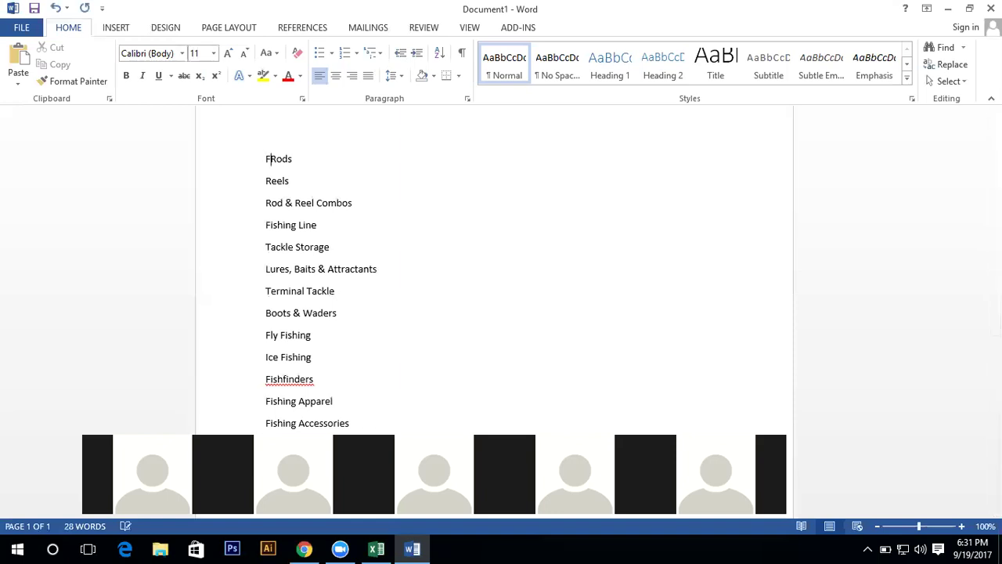
{"action": "type", "text": "ing"}
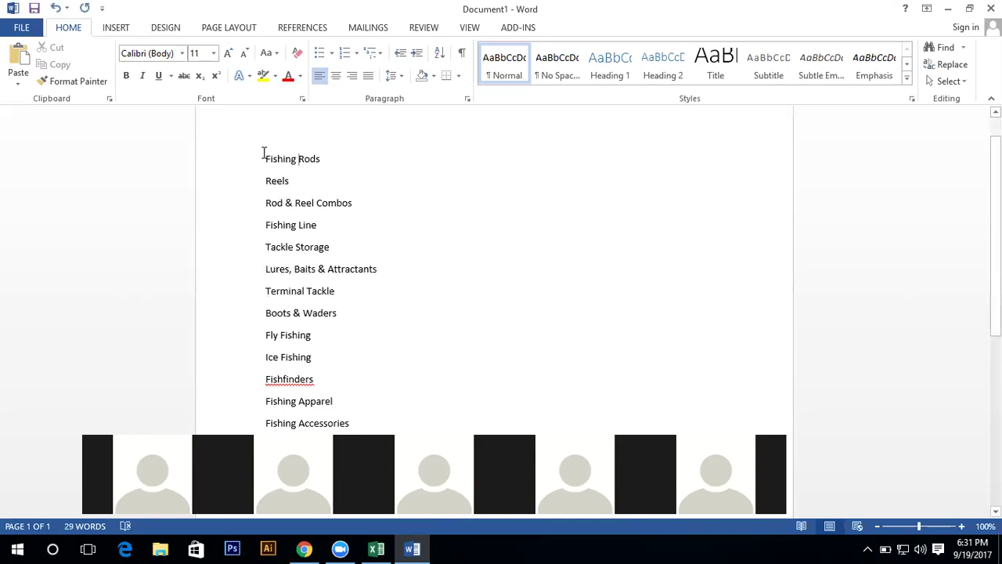
{"action": "left_click_drag", "start_coordinate": [273, 156], "coordinate": [298, 162]}
{"action": "key", "text": "ctrl+c"}
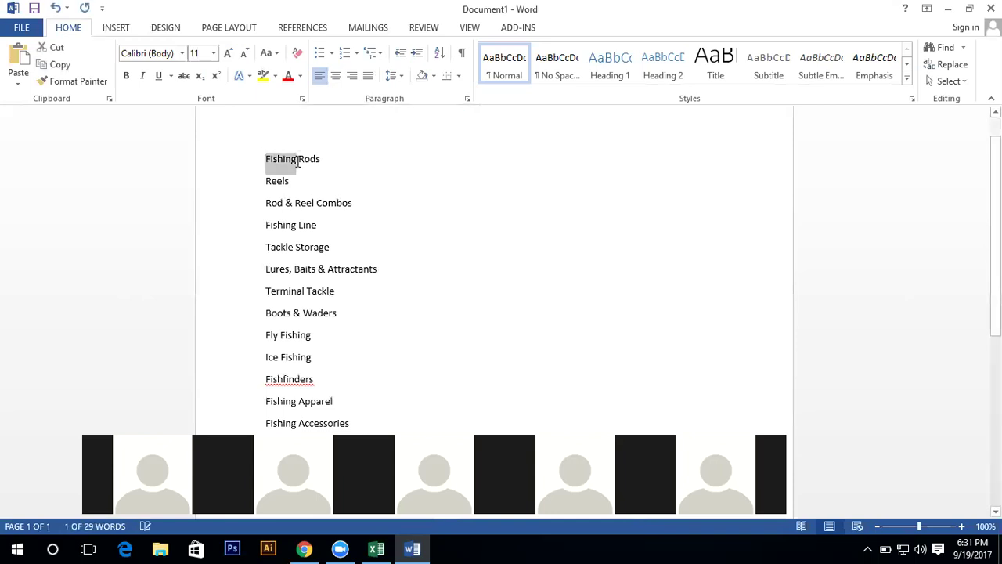
{"action": "left_click", "coordinate": [267, 182]}
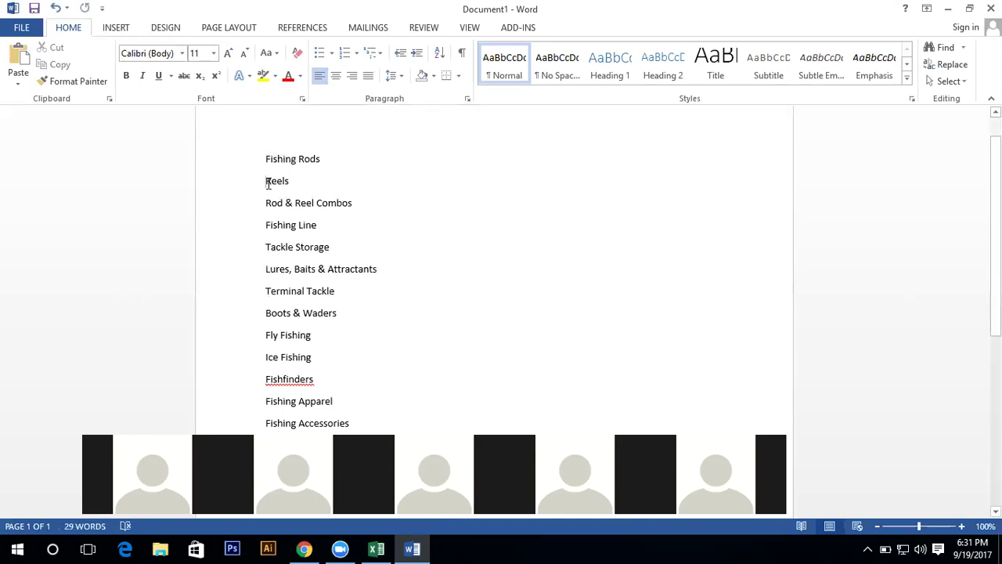
{"action": "key", "text": "ctrl+v"}
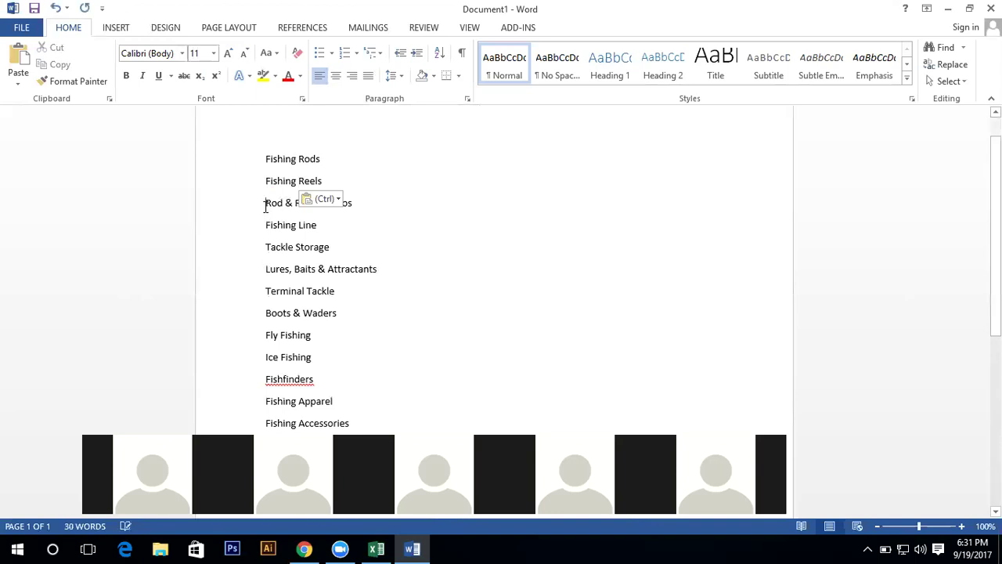
- Delete the Rod & Reel Combos line and prefix Tackle Storage and Lures with 'Fishing'
{"action": "triple_click", "coordinate": [351, 209]}
{"action": "key", "text": "Delete"}
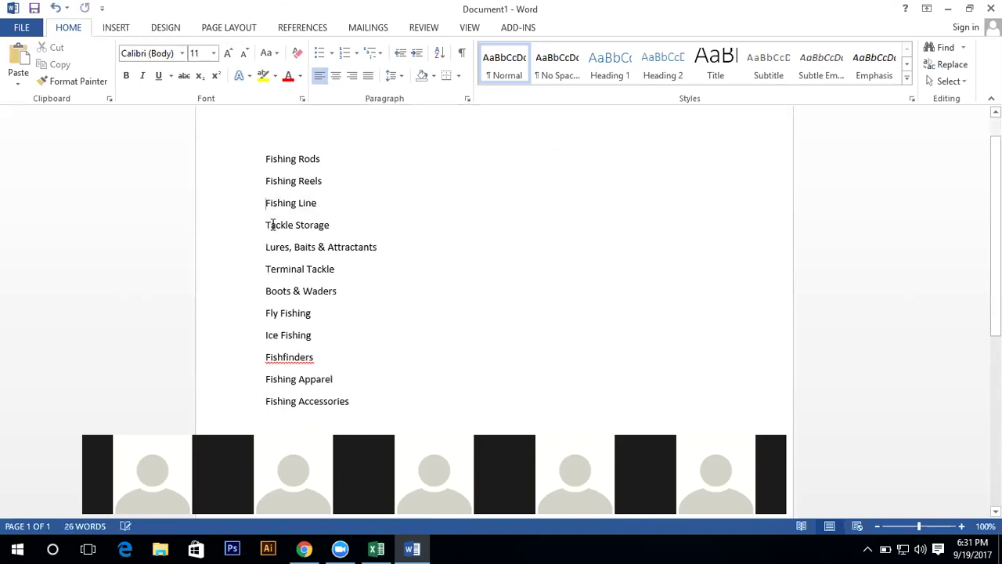
{"action": "left_click", "coordinate": [267, 224]}
{"action": "key", "text": "ctrl+v"}
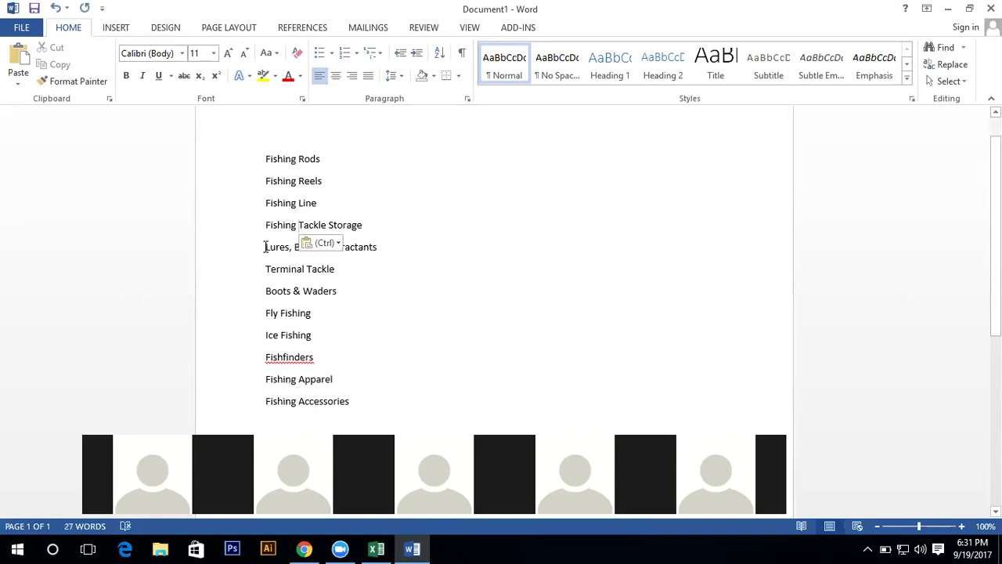
{"action": "left_click", "coordinate": [266, 247]}
{"action": "key", "text": "ctrl+v"}
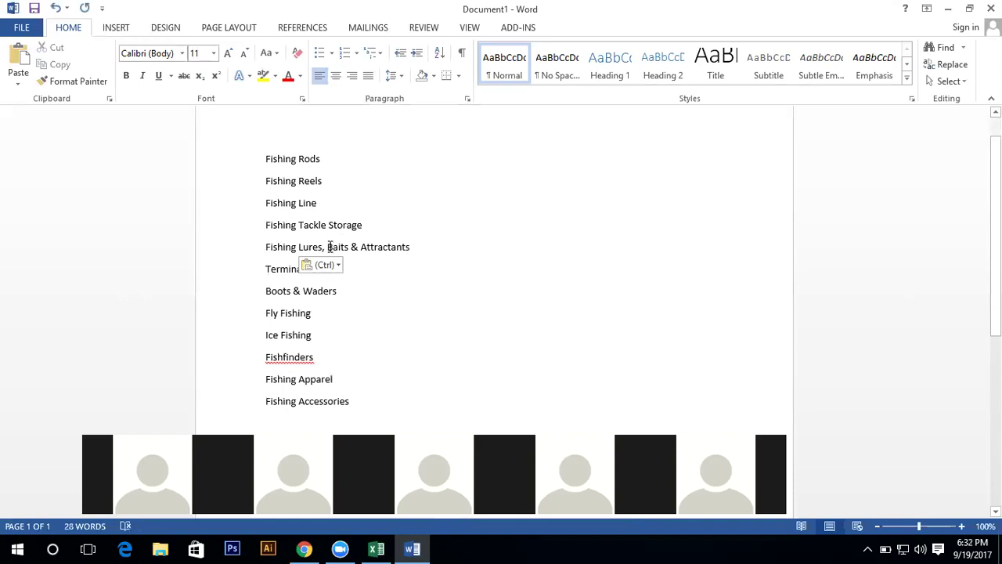
- Move Baits & Attractants onto its own line as 'Fishing Baits'
{"action": "left_click", "coordinate": [328, 247]}
{"action": "key", "text": "Return"}
{"action": "key", "text": "ctrl+v"}
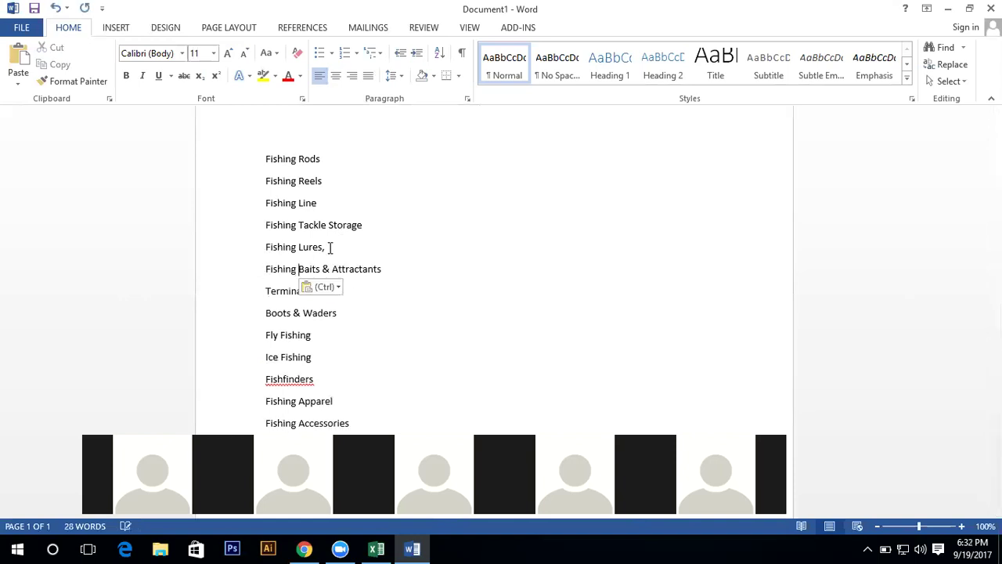
{"action": "left_click", "coordinate": [402, 276], "text": "shift"}
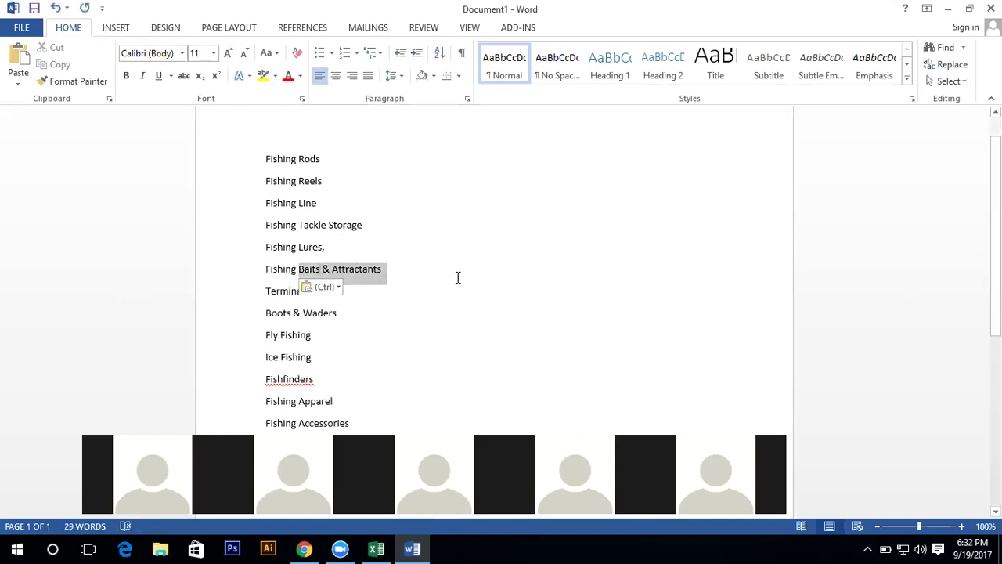
{"action": "left_click_drag", "start_coordinate": [389, 270], "coordinate": [321, 274]}
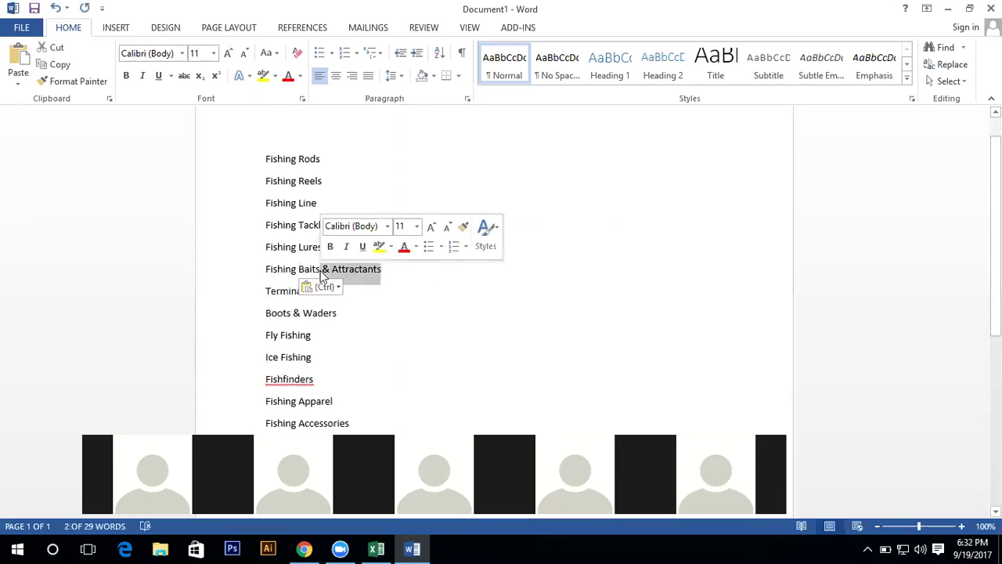
{"action": "key", "text": "Delete"}
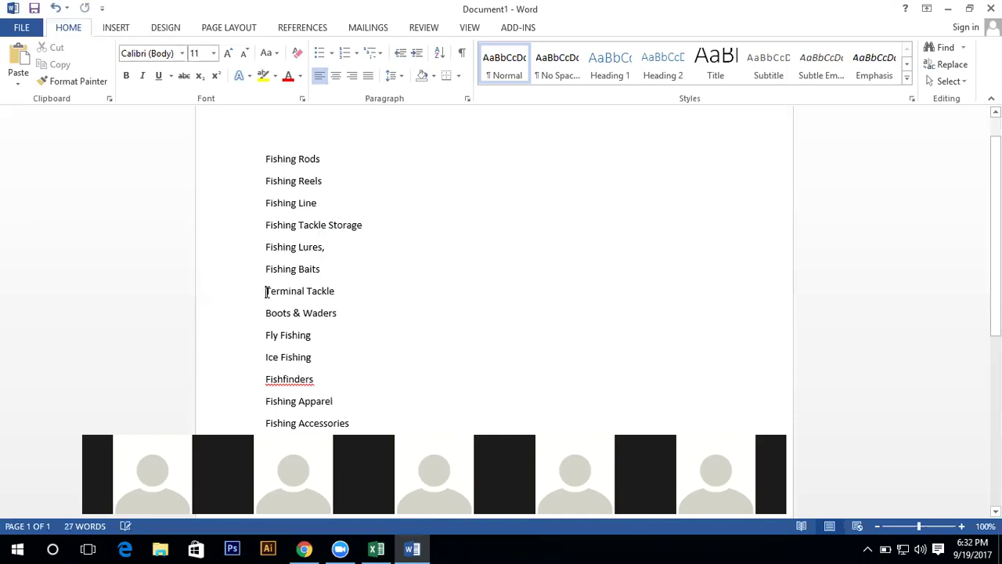
- Prefix Terminal Tackle and split Boots & Waders into 'Fishing Boots' and 'Fishing Waders'
{"action": "key", "text": "ctrl+v"}
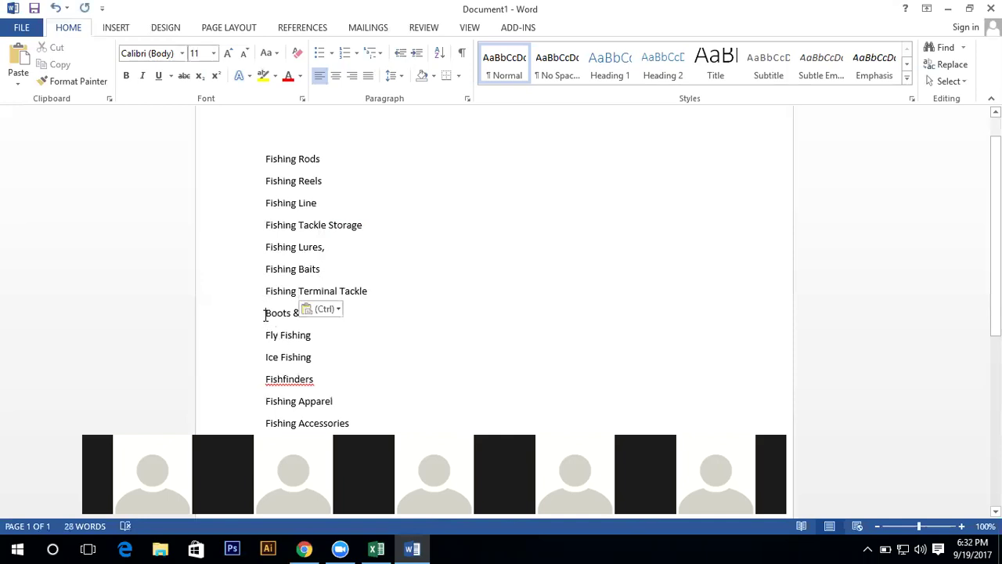
{"action": "left_click", "coordinate": [265, 316]}
{"action": "key", "text": "ctrl+v"}
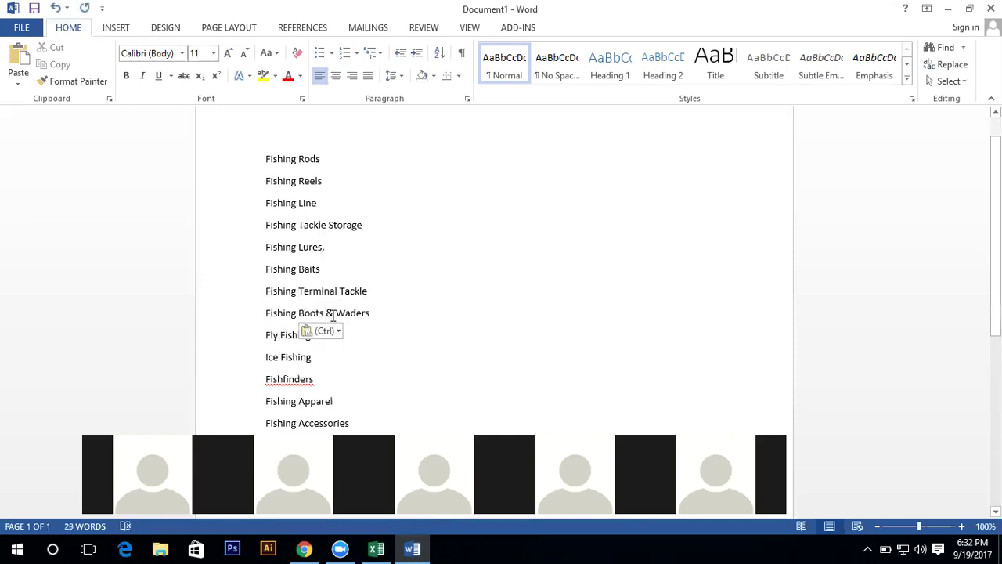
{"action": "left_click", "coordinate": [337, 314]}
{"action": "key", "text": "Return"}
{"action": "key", "text": "ctrl+v"}
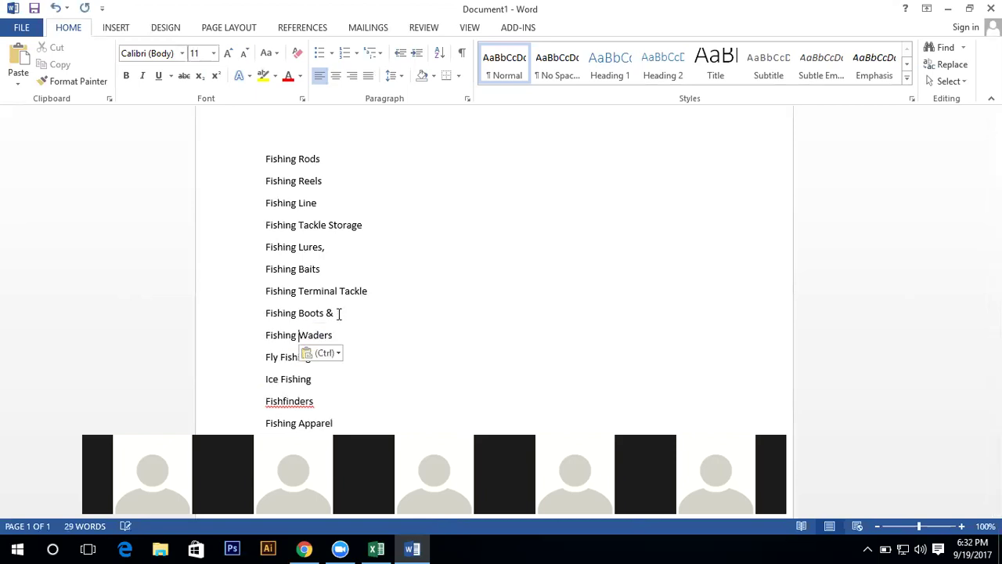
{"action": "left_click_drag", "start_coordinate": [336, 313], "coordinate": [324, 313]}
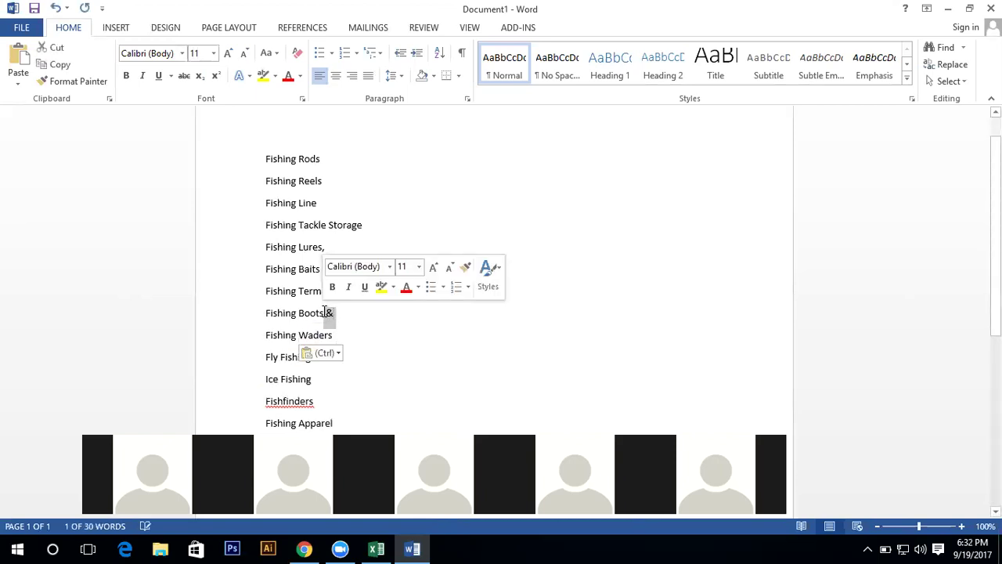
{"action": "key", "text": "BackSpace"}
- Copy the finished 14-line fishing keyword list and go back to the browser
{"action": "scroll", "coordinate": [340, 311], "scroll_direction": "down", "scroll_amount": 2}
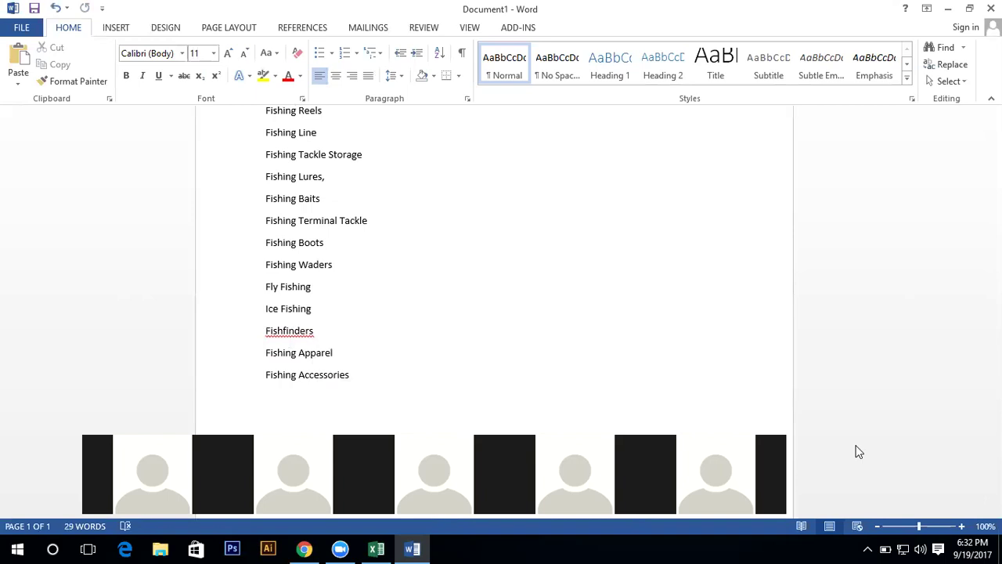
{"action": "left_click_drag", "start_coordinate": [354, 376], "coordinate": [269, 202]}
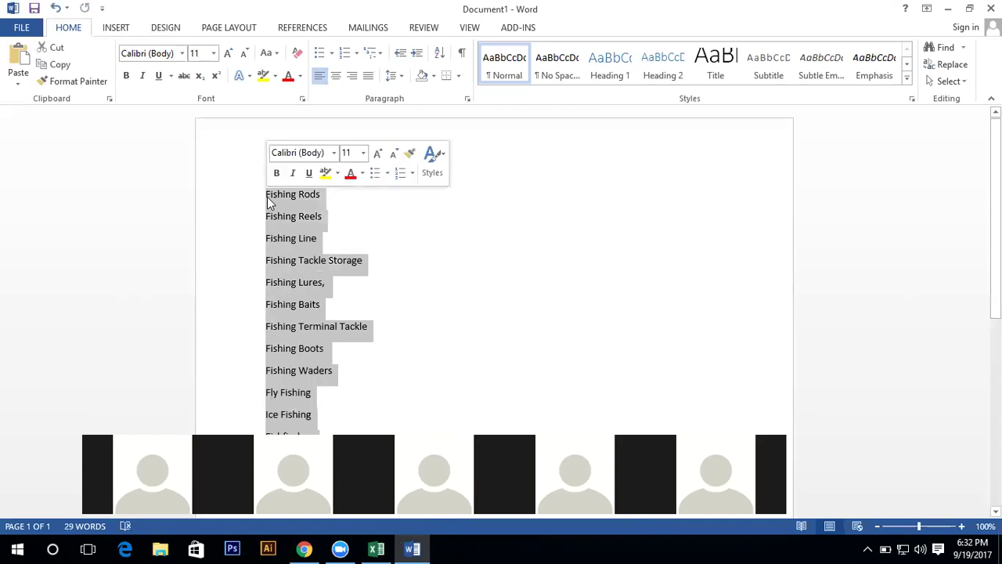
{"action": "right_click", "coordinate": [291, 202]}
{"action": "left_click", "coordinate": [336, 231]}
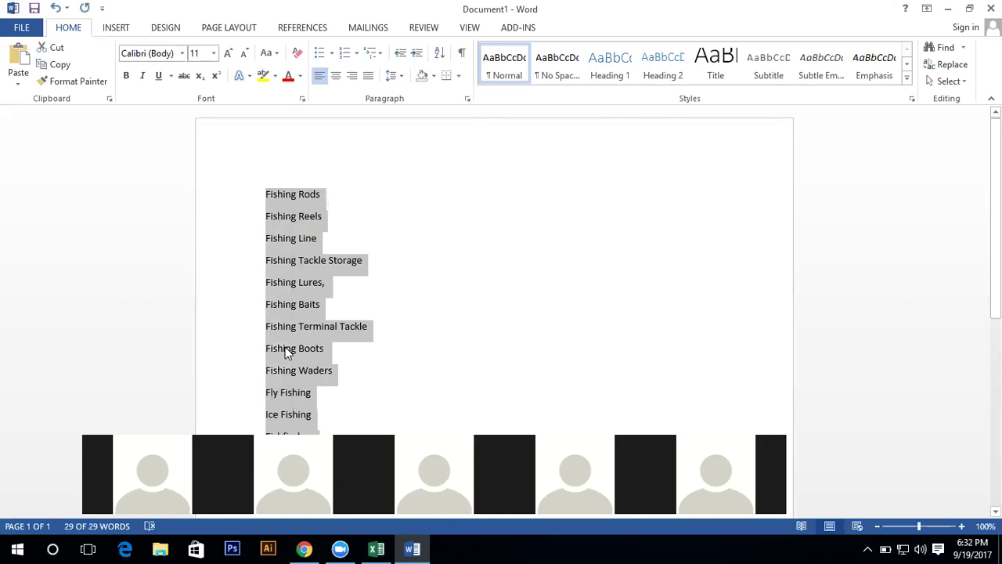
{"action": "key", "text": "alt+Tab"}
{"action": "key", "text": "ctrl+t"}
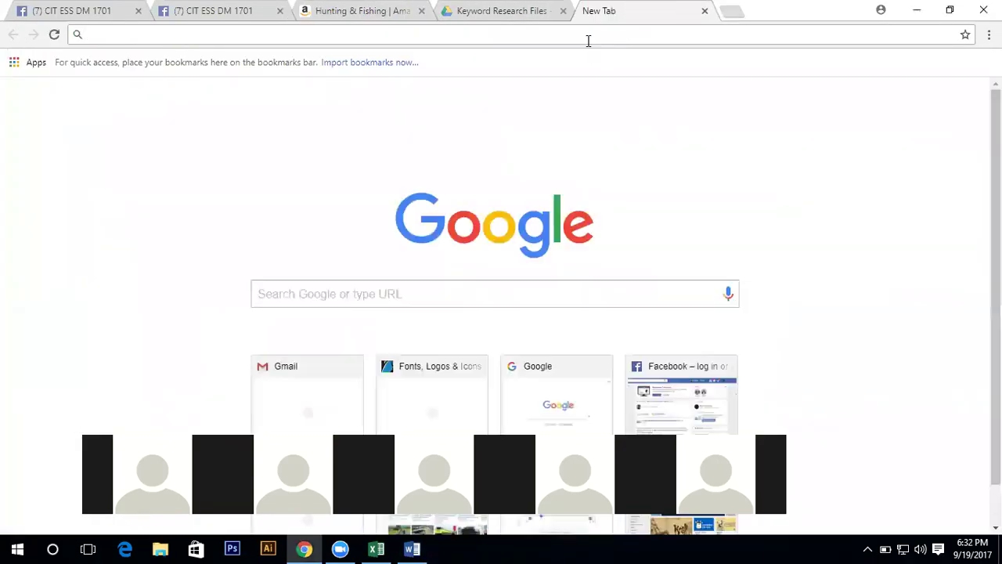
- Search Google for 'adword keyword planner' and open the Keyword Planner - Google AdWords page
{"action": "type", "text": "adword k"}
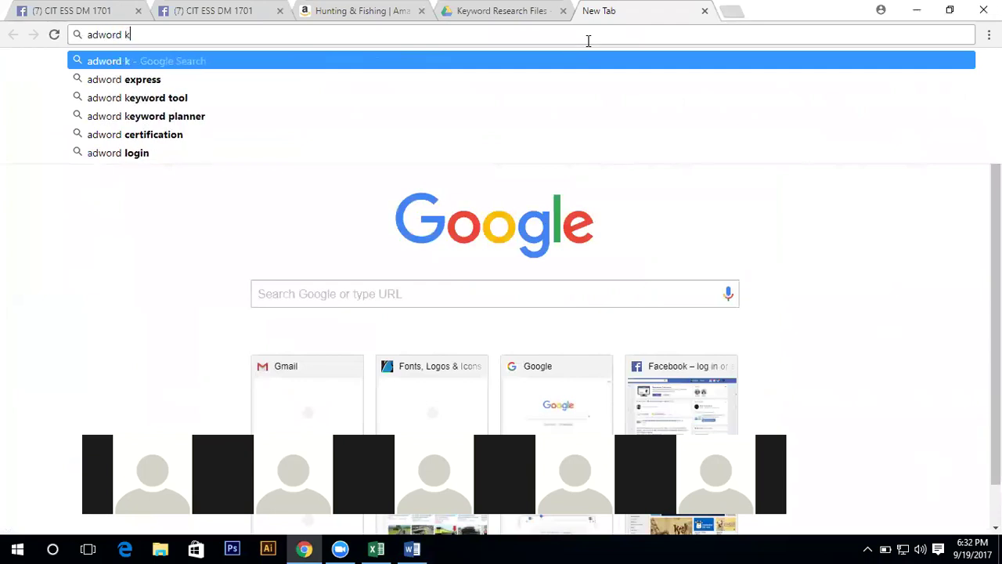
{"action": "type", "text": "eyword"}
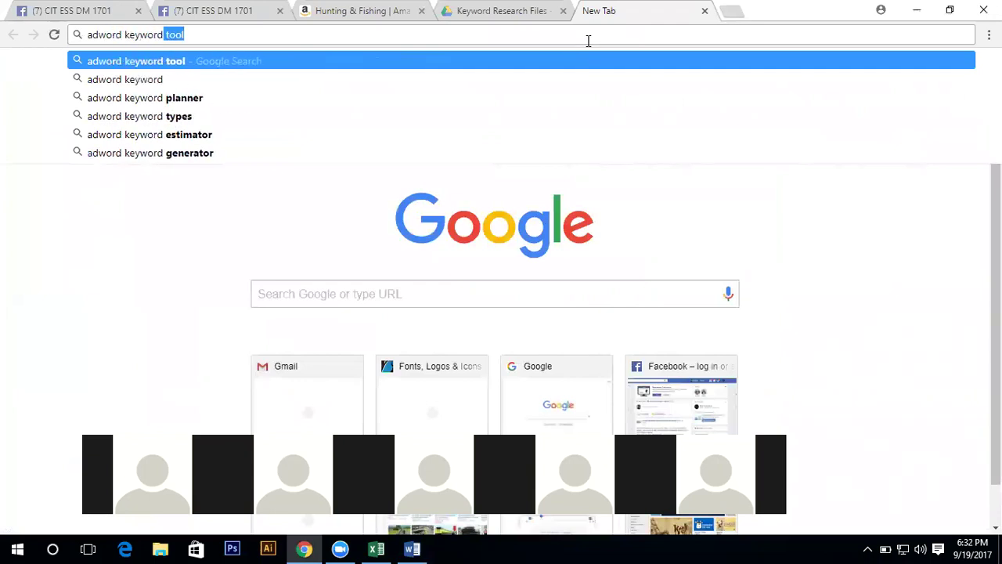
{"action": "key", "text": "Down"}
{"action": "key", "text": "Down"}
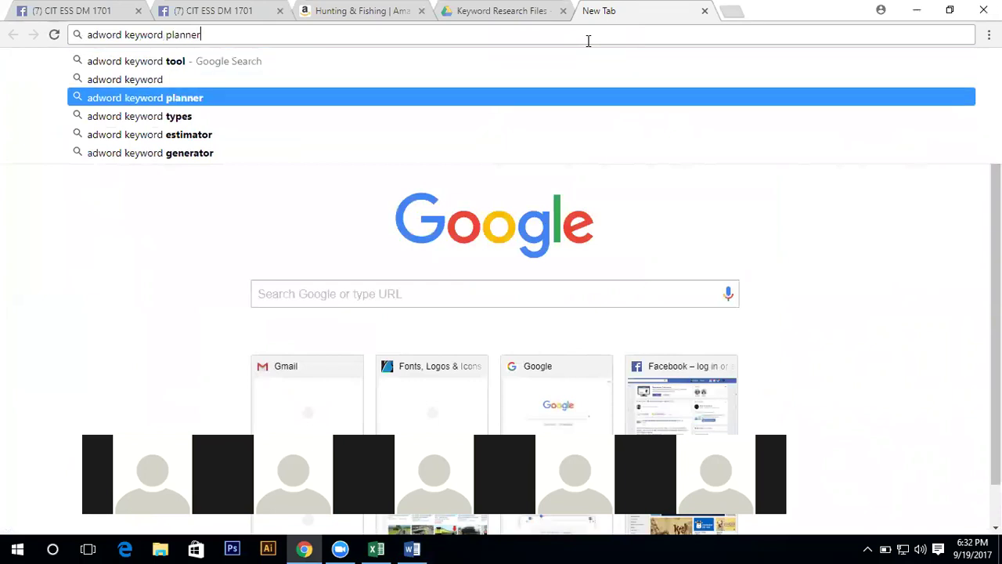
{"action": "key", "text": "Return"}
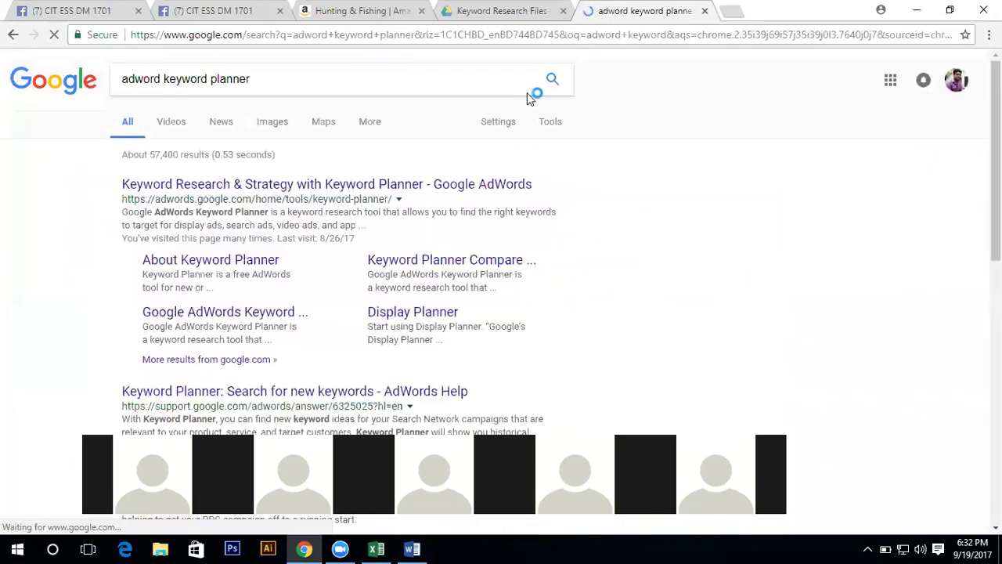
{"action": "left_click", "coordinate": [373, 188]}
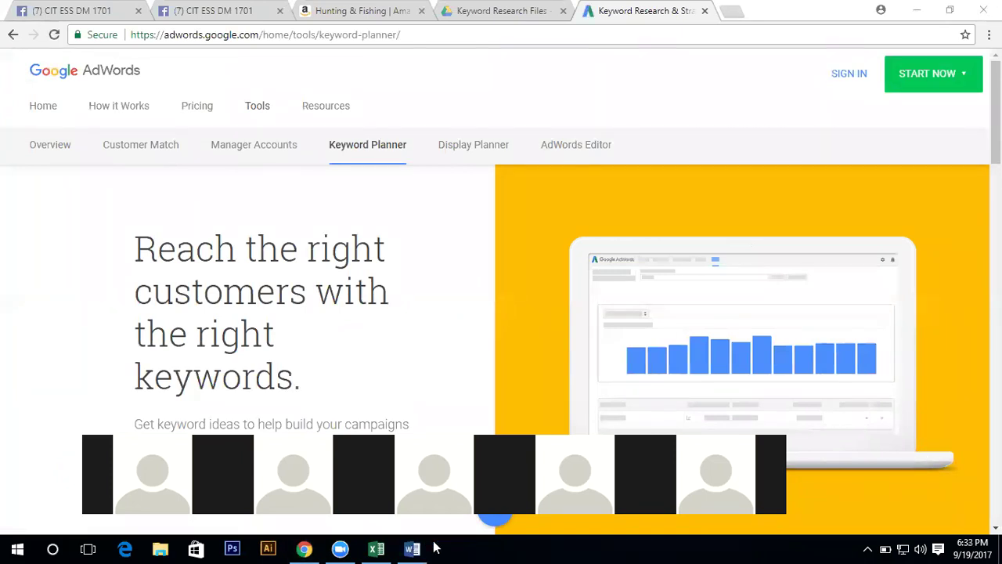
{"action": "left_click", "coordinate": [850, 76]}
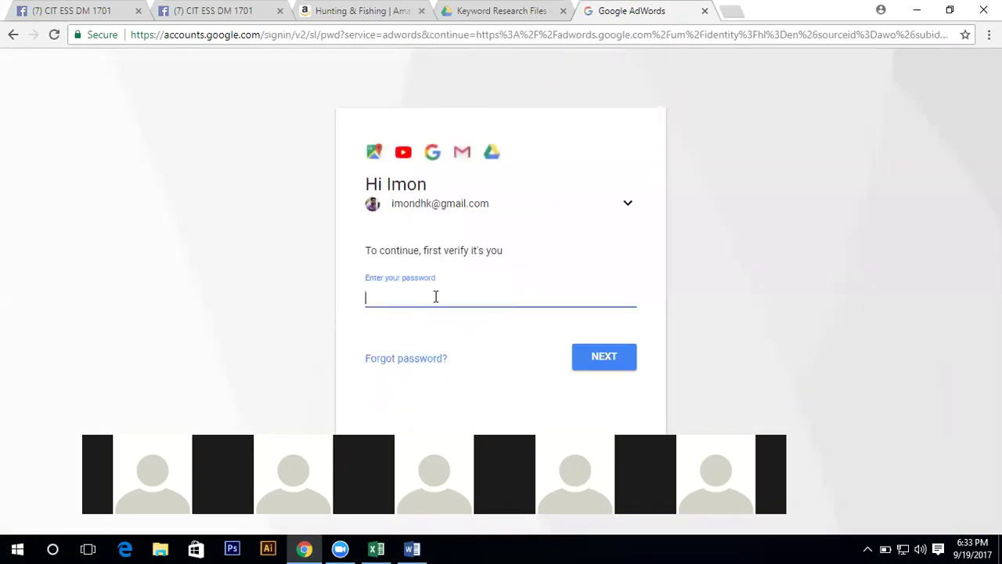
- Sign in with the account password and SMS verification code, without remembering this computer
{"action": "type", "text": "••••"}
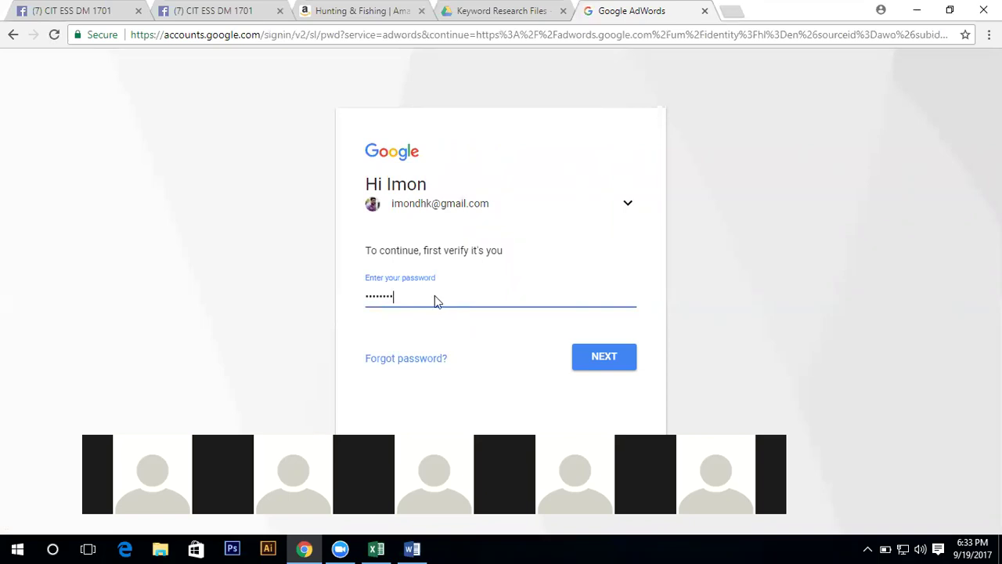
{"action": "type", "text": "••••"}
{"action": "key", "text": "Return"}
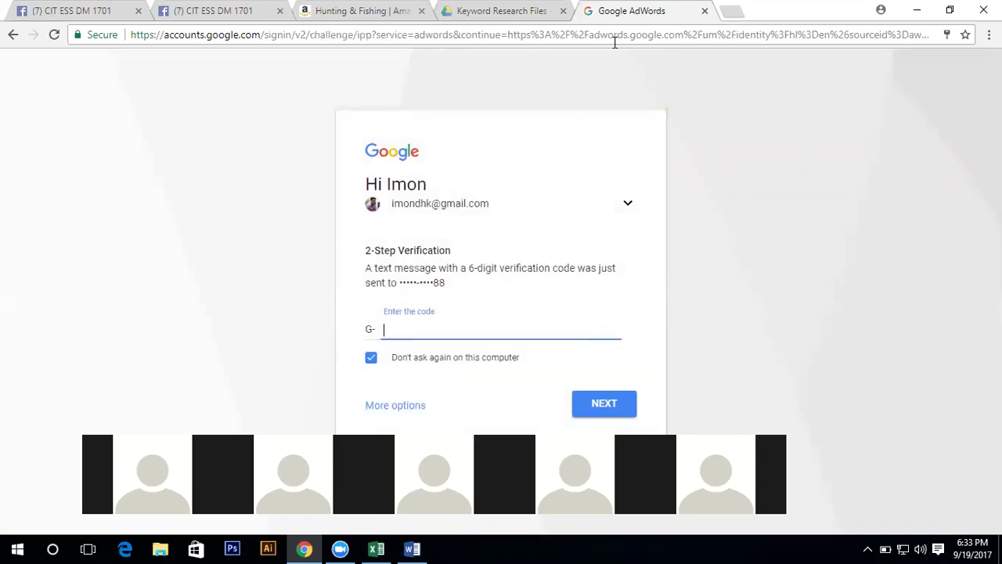
{"action": "left_click", "coordinate": [371, 357]}
{"action": "left_click", "coordinate": [429, 330]}
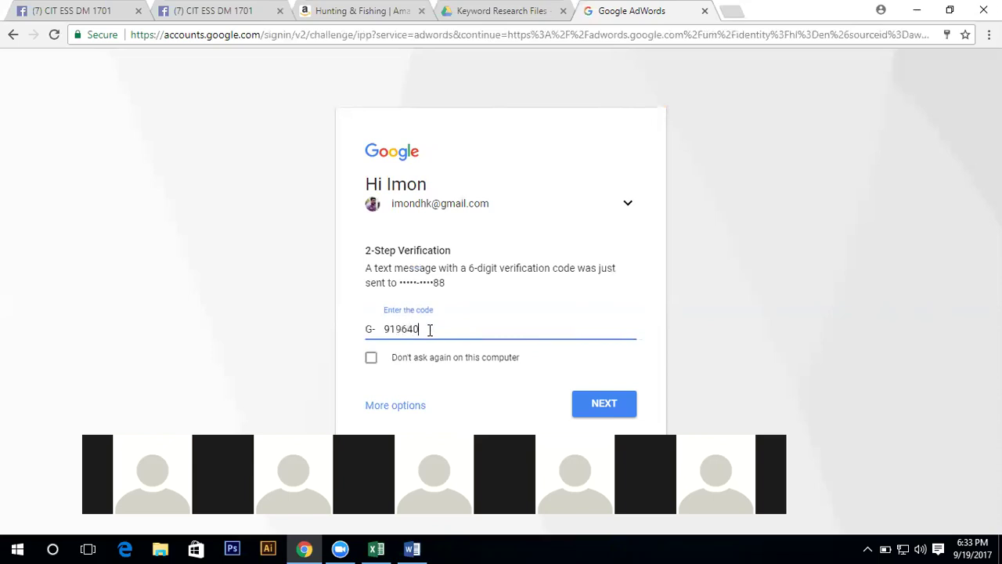
{"action": "left_click", "coordinate": [605, 398]}
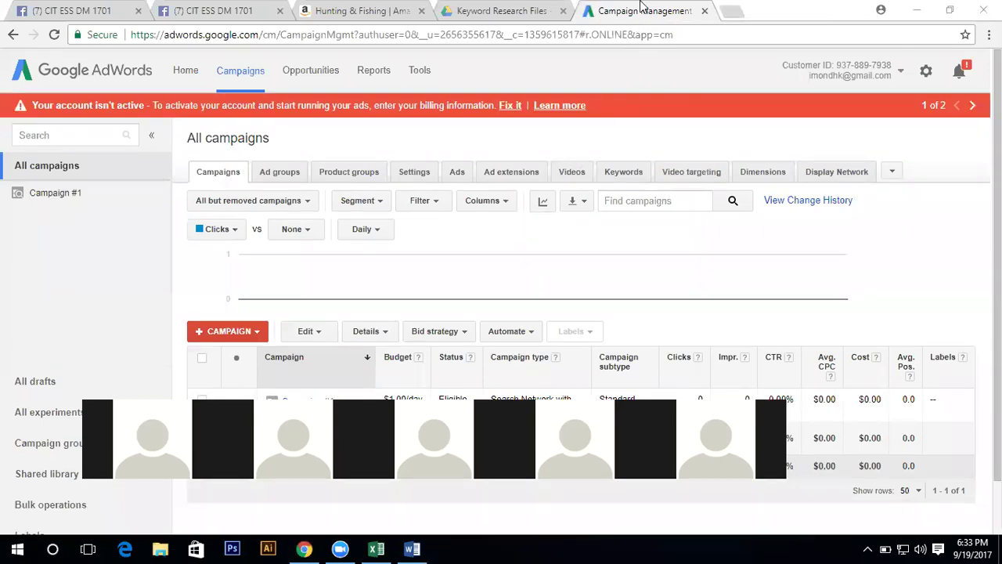
- Open AdWords Tools > Keyword Planner with the Word keyword list copied, and expand the new-keywords form
{"action": "left_click", "coordinate": [424, 71]}
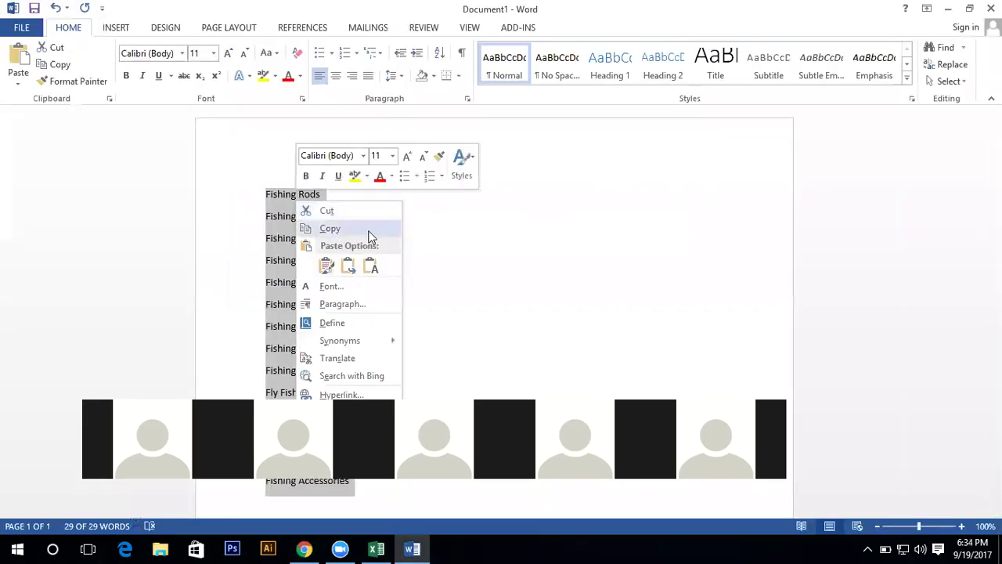
{"action": "left_click", "coordinate": [366, 231]}
{"action": "left_click", "coordinate": [947, 9]}
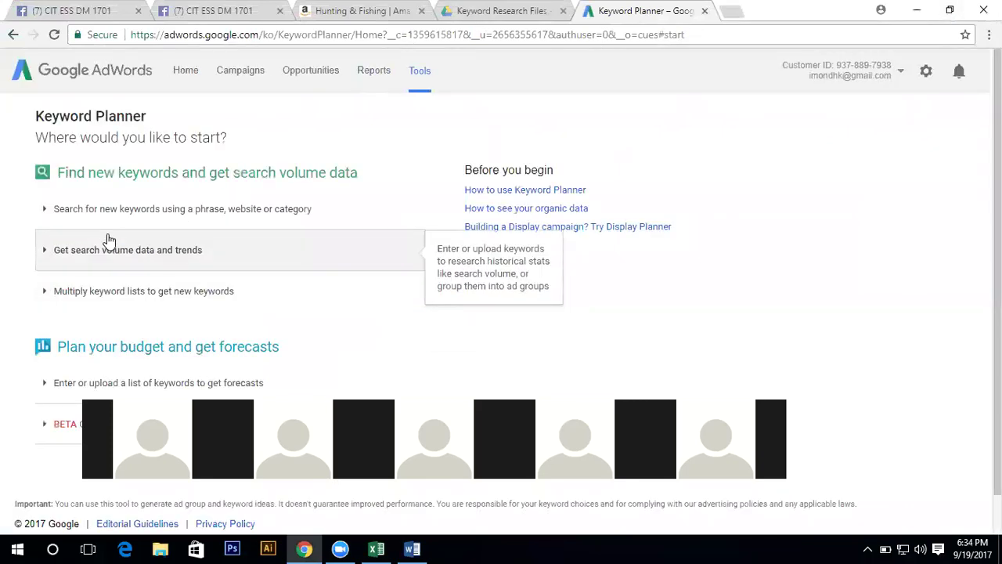
{"action": "left_click", "coordinate": [123, 213]}
- Expand the new-keyword search form and paste the fishing keyword list into its product field
{"action": "left_click", "coordinate": [100, 295]}
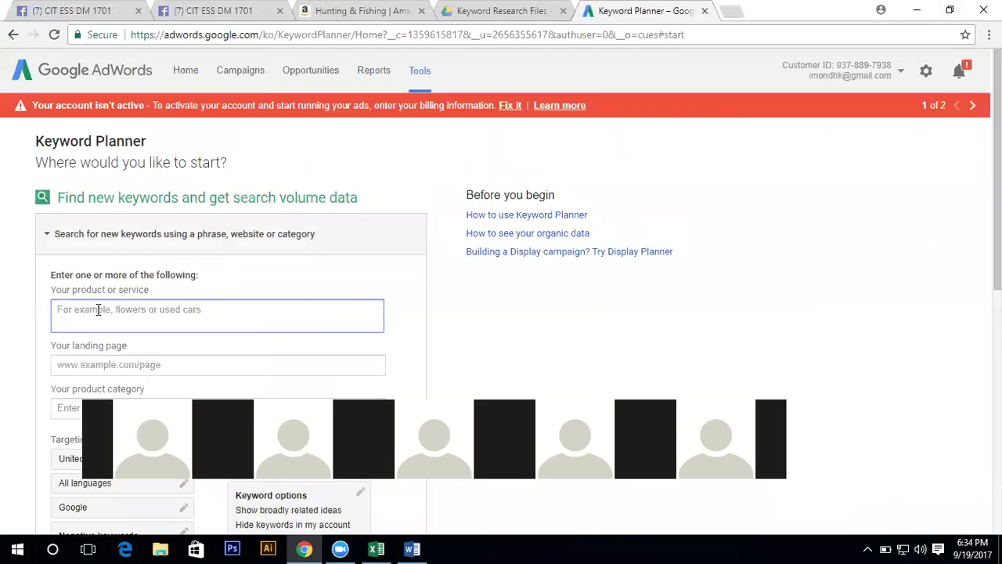
{"action": "scroll", "coordinate": [86, 289], "scroll_direction": "down", "scroll_amount": 1}
{"action": "right_click", "coordinate": [74, 243]}
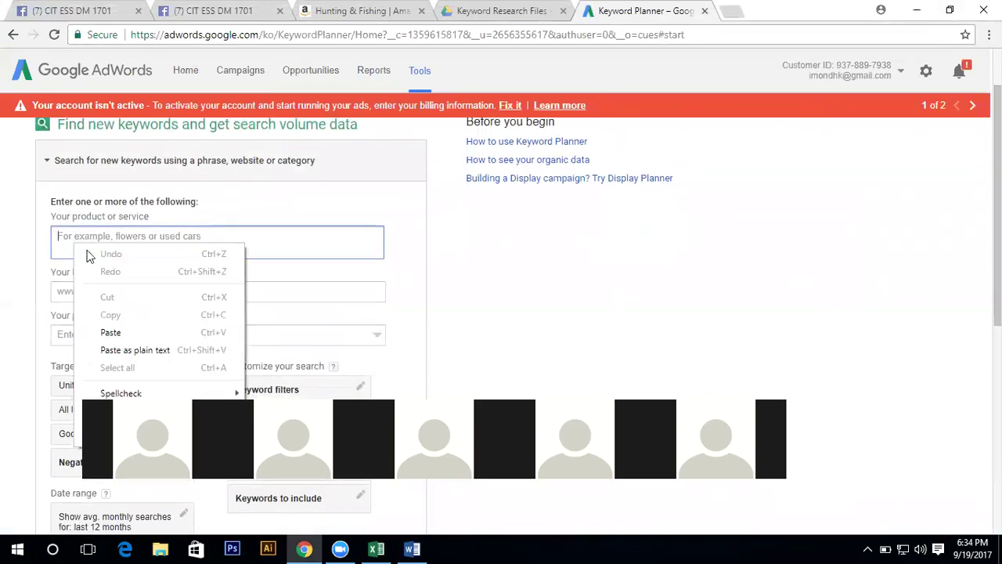
{"action": "left_click", "coordinate": [110, 332]}
{"action": "scroll", "coordinate": [157, 245], "scroll_direction": "up", "scroll_amount": 3}
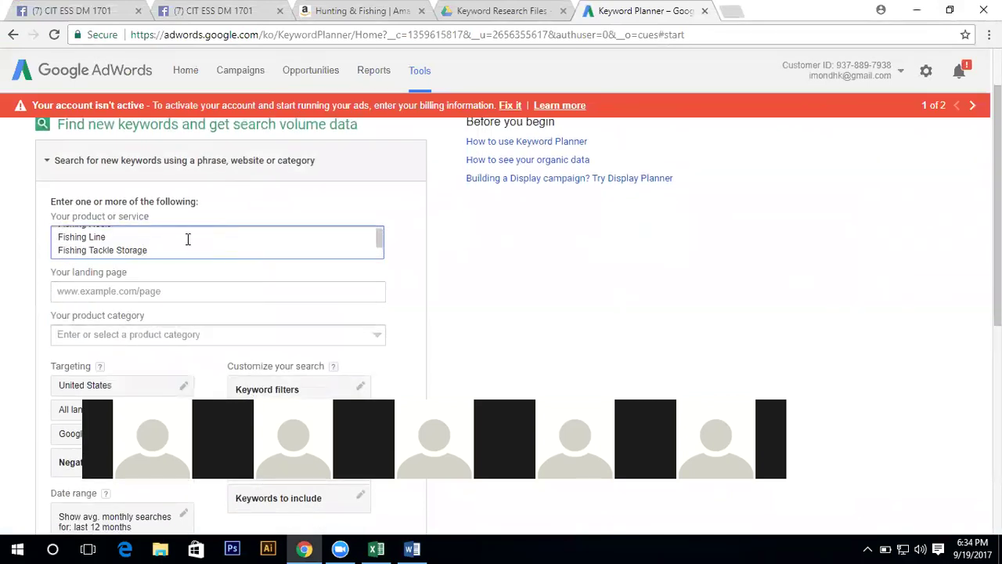
{"action": "scroll", "coordinate": [439, 259], "scroll_direction": "down", "scroll_amount": 1}
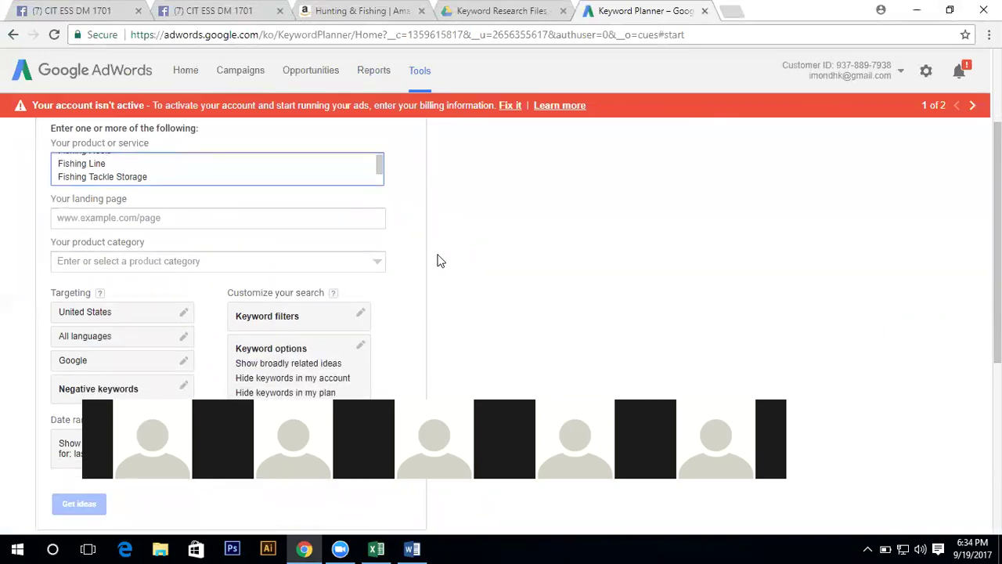
{"action": "scroll", "coordinate": [438, 261], "scroll_direction": "down", "scroll_amount": 2}
{"action": "scroll", "coordinate": [439, 261], "scroll_direction": "up", "scroll_amount": 1}
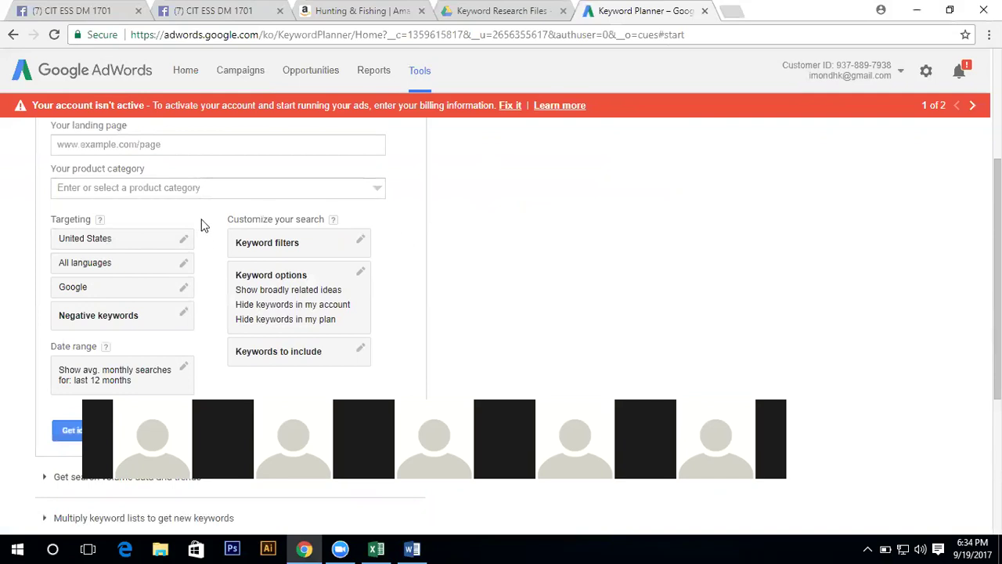
{"action": "scroll", "coordinate": [201, 226], "scroll_direction": "down", "scroll_amount": 1}
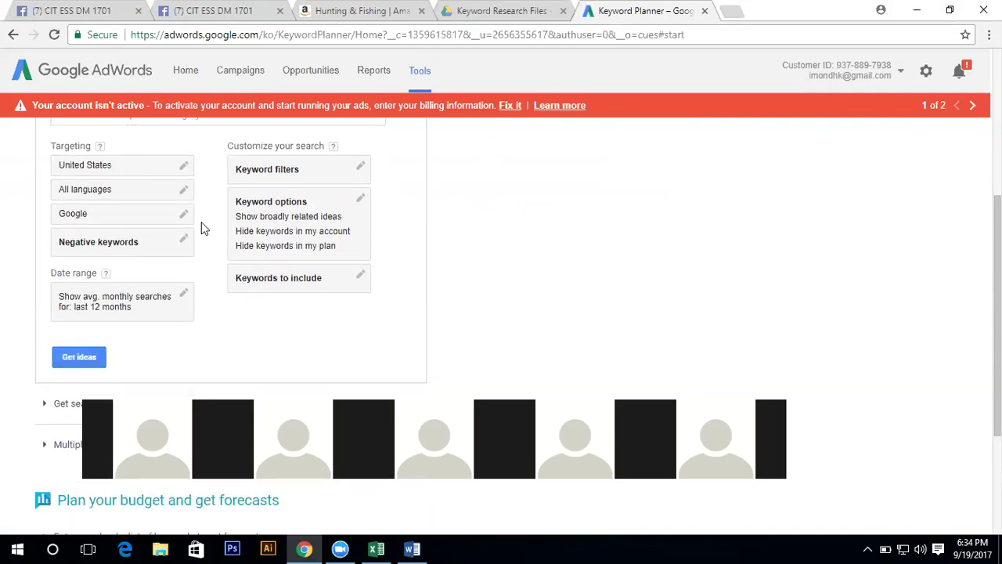
{"action": "scroll", "coordinate": [202, 227], "scroll_direction": "up", "scroll_amount": 1}
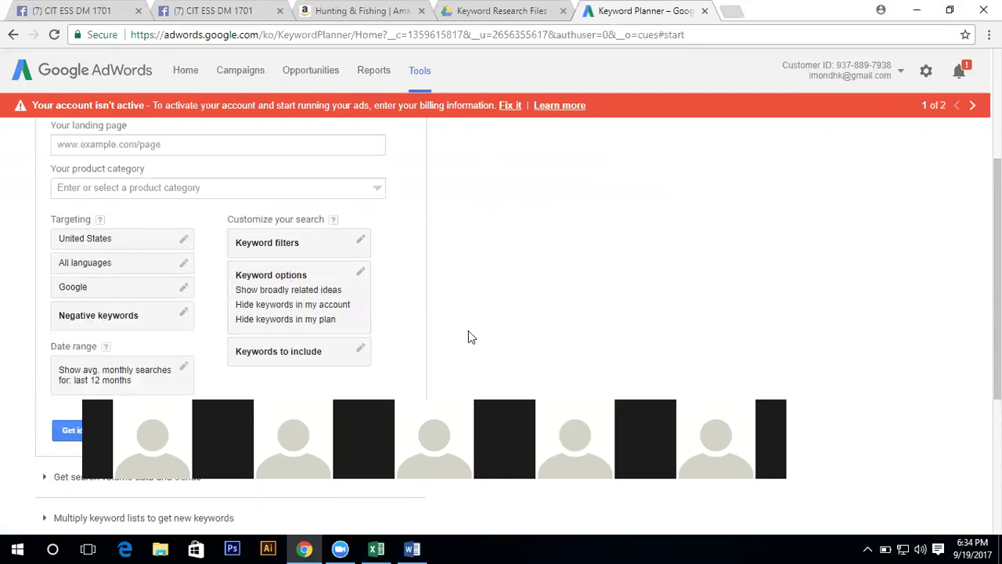
{"action": "scroll", "coordinate": [480, 340], "scroll_direction": "down", "scroll_amount": 1}
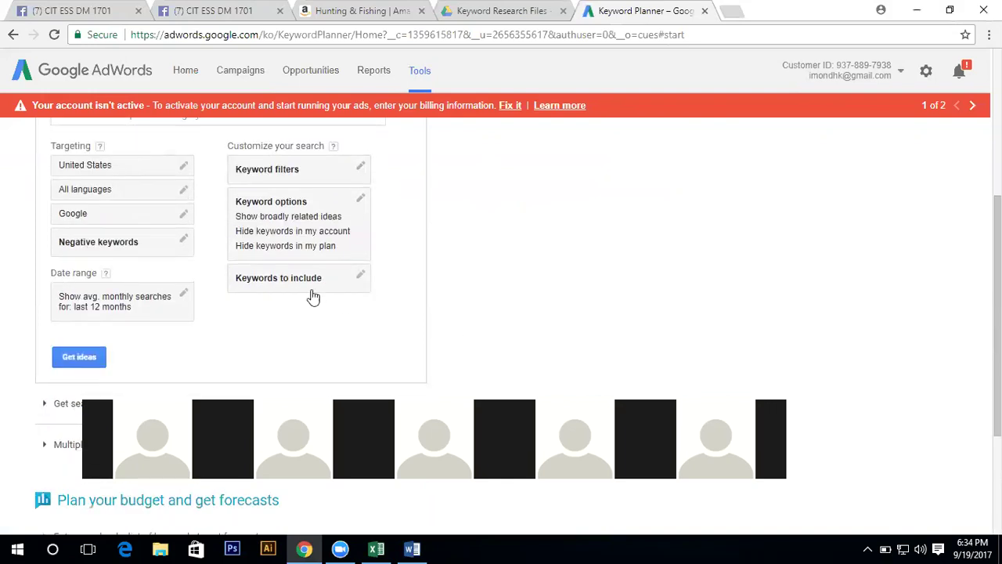
- Start editing the 'Keywords to include' filter, then bring the Word keyword list back
{"action": "left_click", "coordinate": [362, 276]}
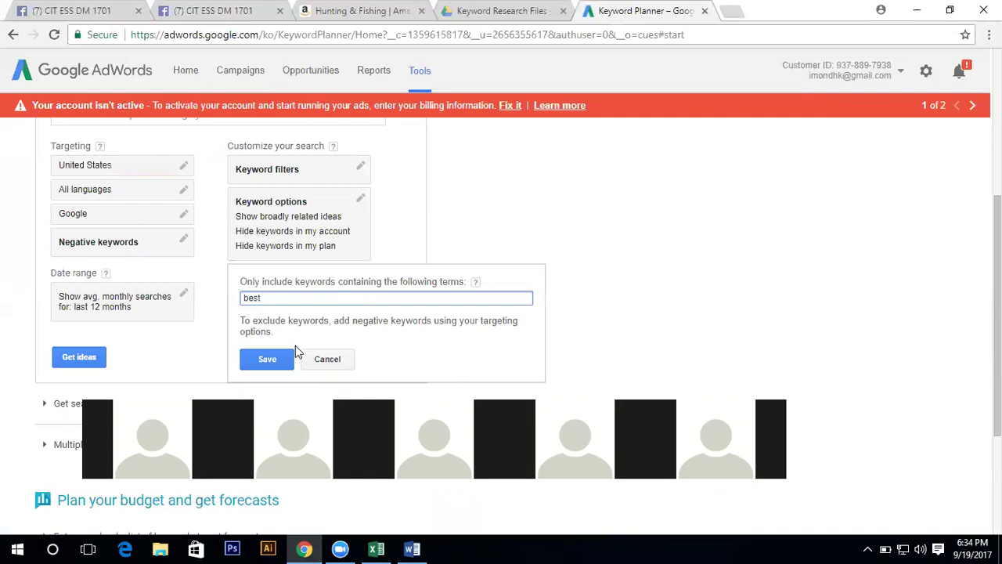
{"action": "left_click", "coordinate": [412, 548]}
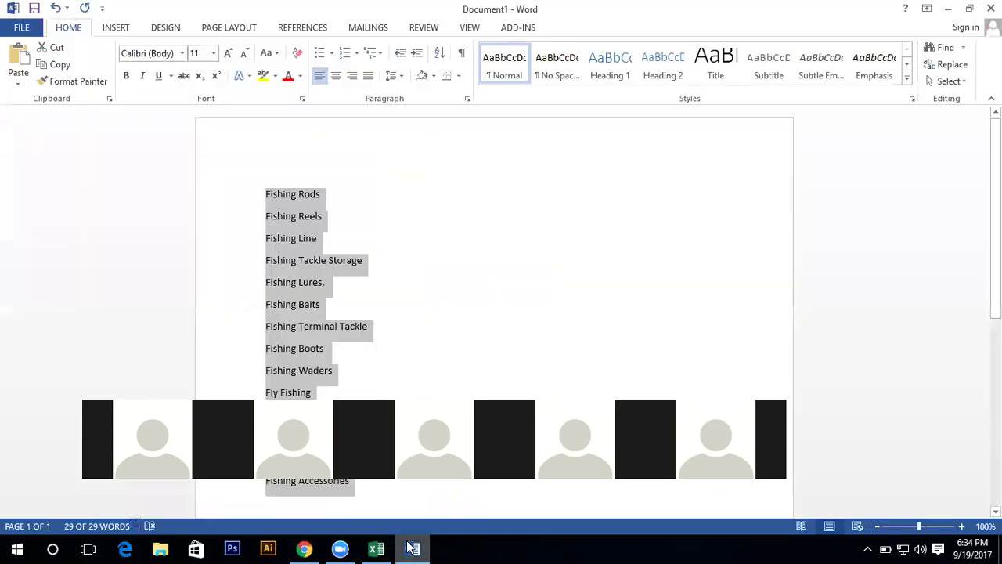
{"action": "scroll", "coordinate": [324, 239], "scroll_direction": "down", "scroll_amount": 1}
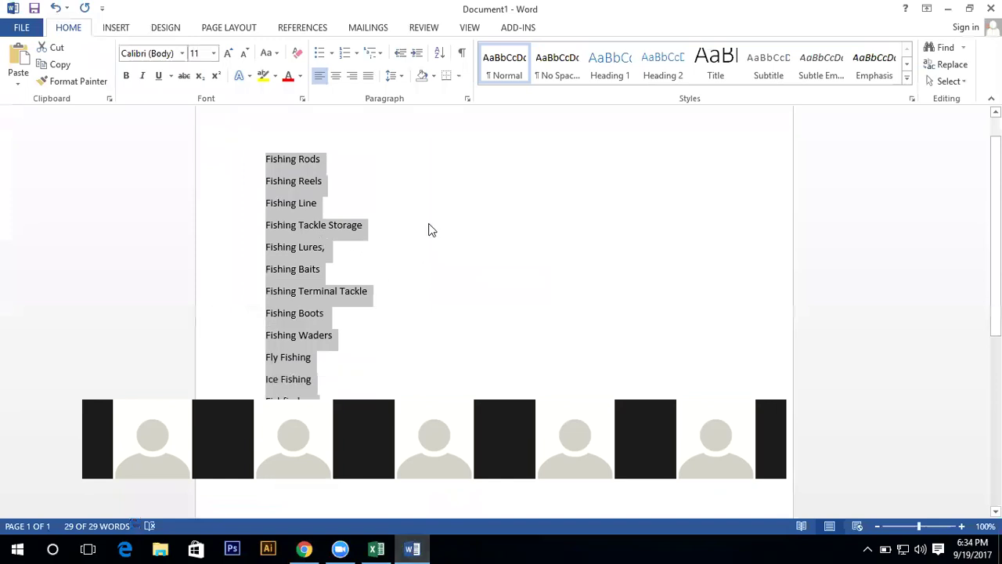
{"action": "key", "text": "alt+n"}
{"action": "left_click", "coordinate": [948, 9]}
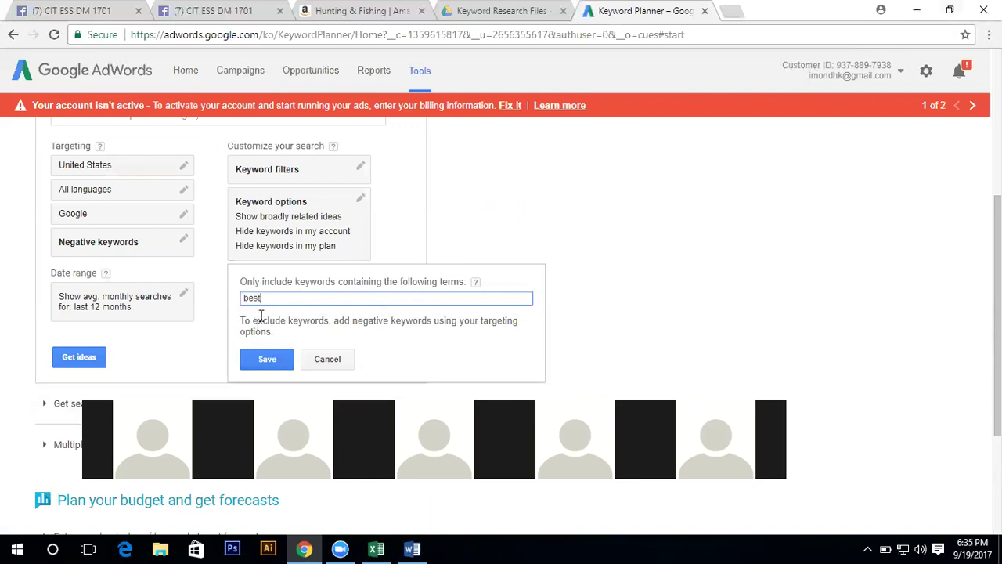
{"action": "left_click", "coordinate": [268, 362]}
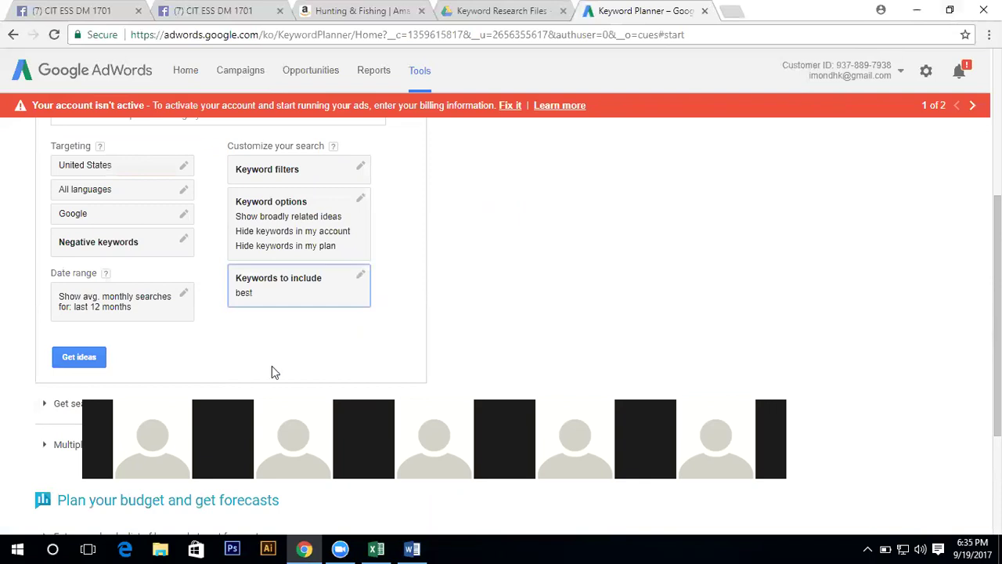
{"action": "scroll", "coordinate": [468, 294], "scroll_direction": "up", "scroll_amount": 1}
{"action": "scroll", "coordinate": [468, 294], "scroll_direction": "down", "scroll_amount": 1}
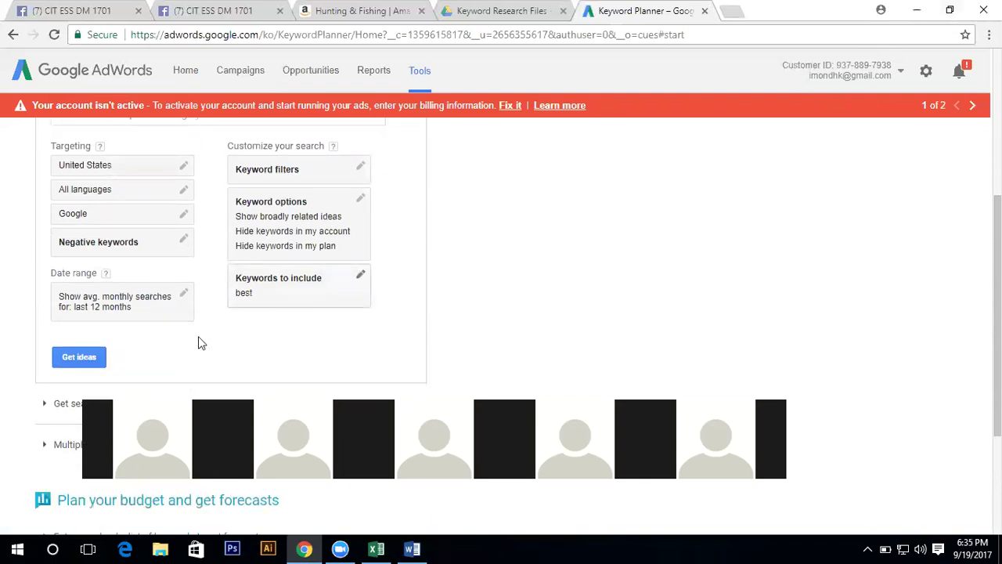
{"action": "left_click", "coordinate": [78, 357]}
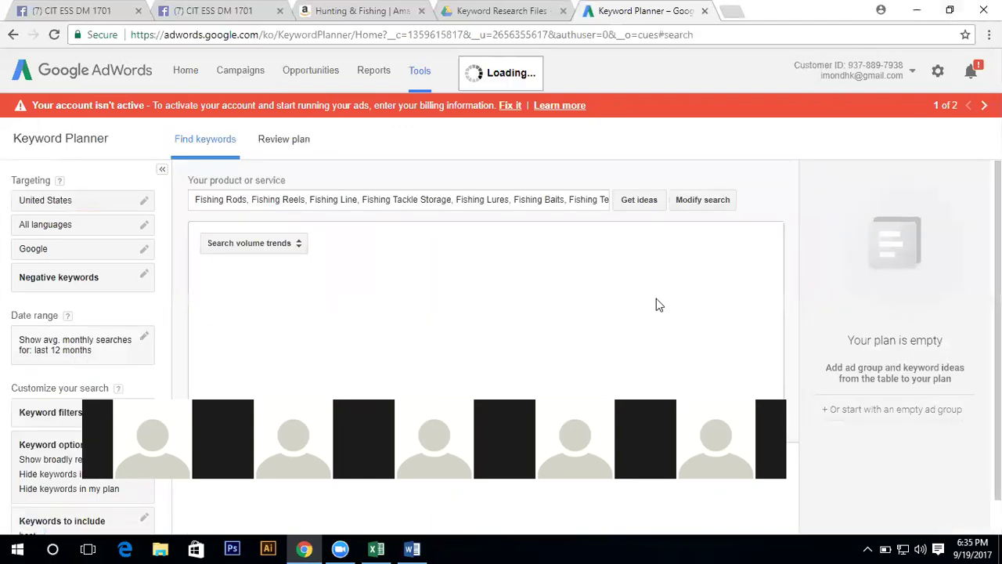
{"action": "scroll", "coordinate": [693, 234], "scroll_direction": "down", "scroll_amount": 2}
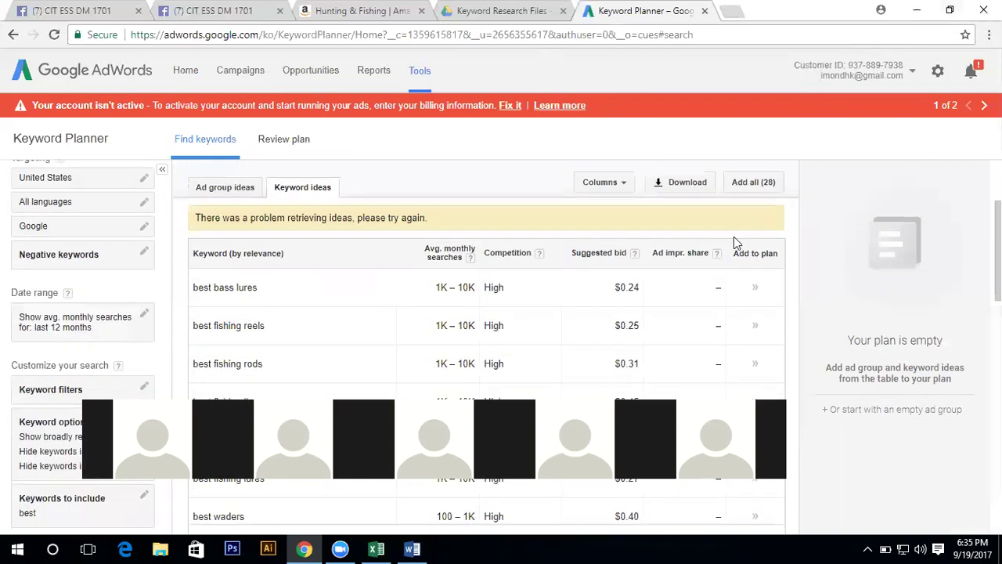
{"action": "scroll", "coordinate": [728, 238], "scroll_direction": "up", "scroll_amount": 2}
{"action": "scroll", "coordinate": [724, 245], "scroll_direction": "down", "scroll_amount": 2}
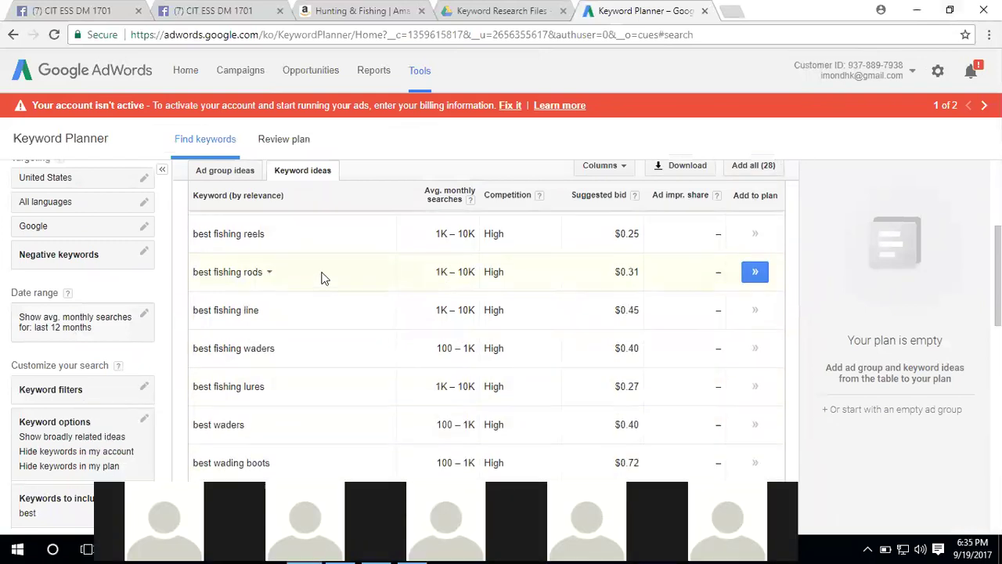
{"action": "scroll", "coordinate": [321, 278], "scroll_direction": "up", "scroll_amount": 2}
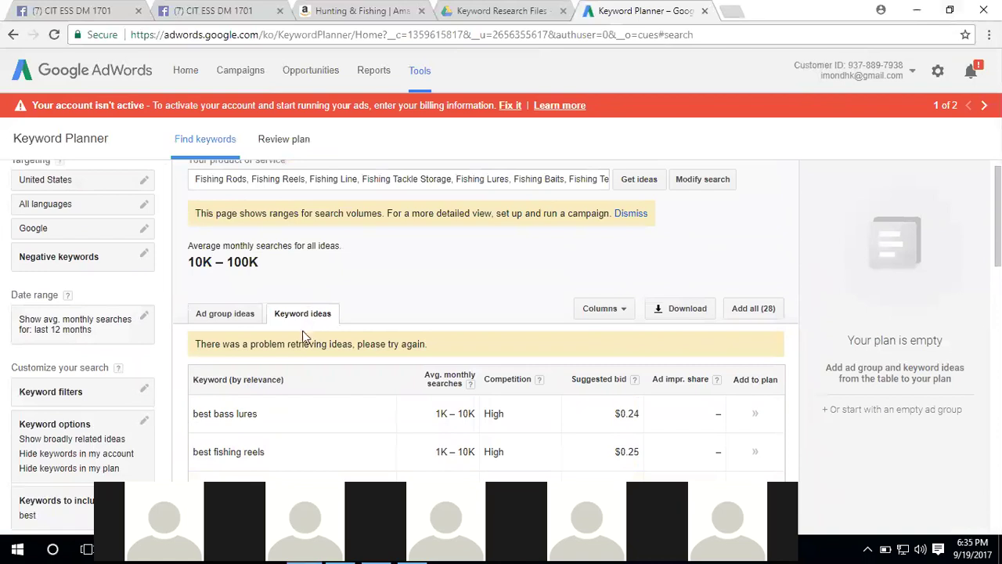
{"action": "scroll", "coordinate": [295, 349], "scroll_direction": "down", "scroll_amount": 4}
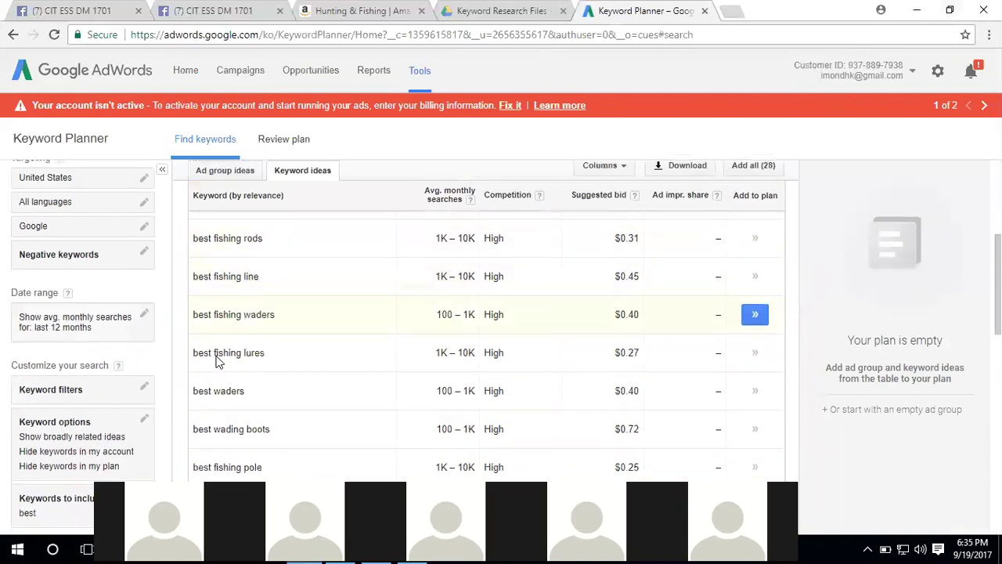
{"action": "scroll", "coordinate": [220, 356], "scroll_direction": "down", "scroll_amount": 8}
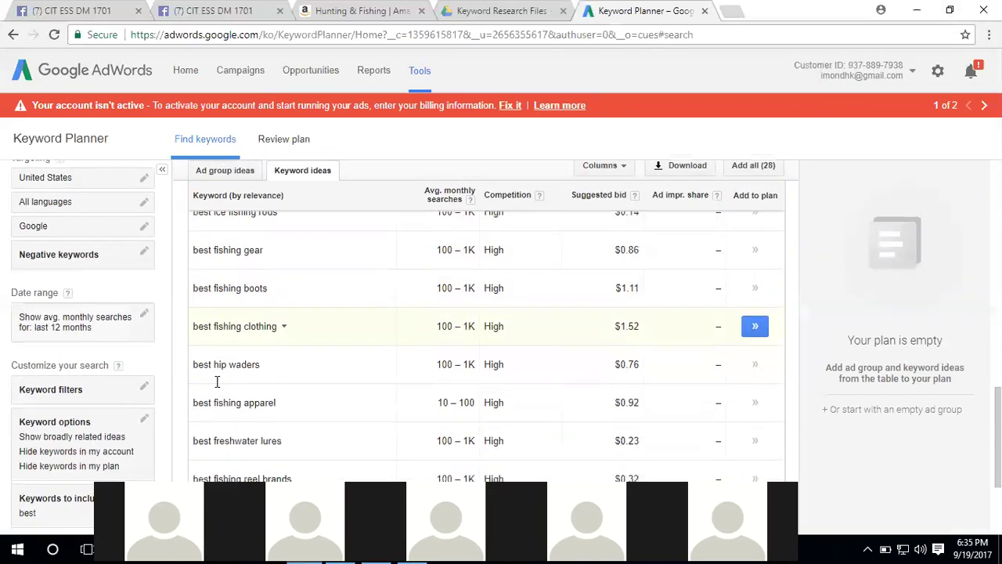
{"action": "scroll", "coordinate": [217, 382], "scroll_direction": "down", "scroll_amount": 2}
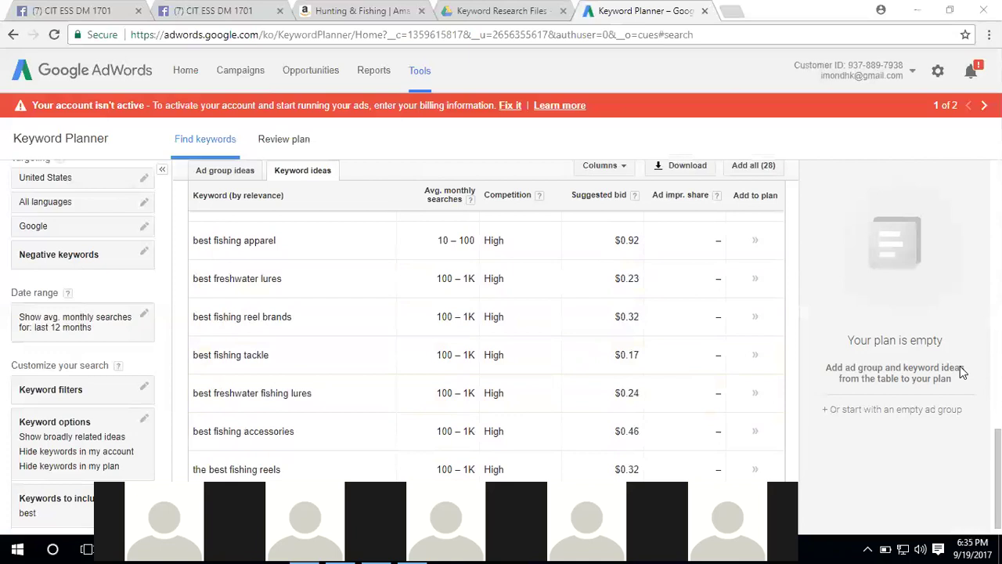
{"action": "scroll", "coordinate": [254, 290], "scroll_direction": "up", "scroll_amount": 3}
{"action": "scroll", "coordinate": [254, 290], "scroll_direction": "up", "scroll_amount": 5}
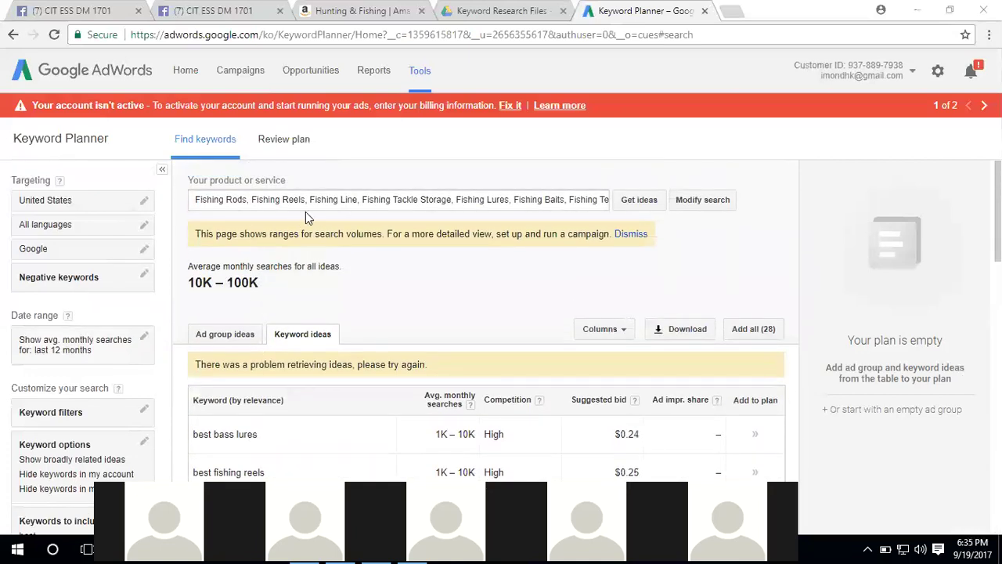
{"action": "scroll", "coordinate": [259, 363], "scroll_direction": "down", "scroll_amount": 3}
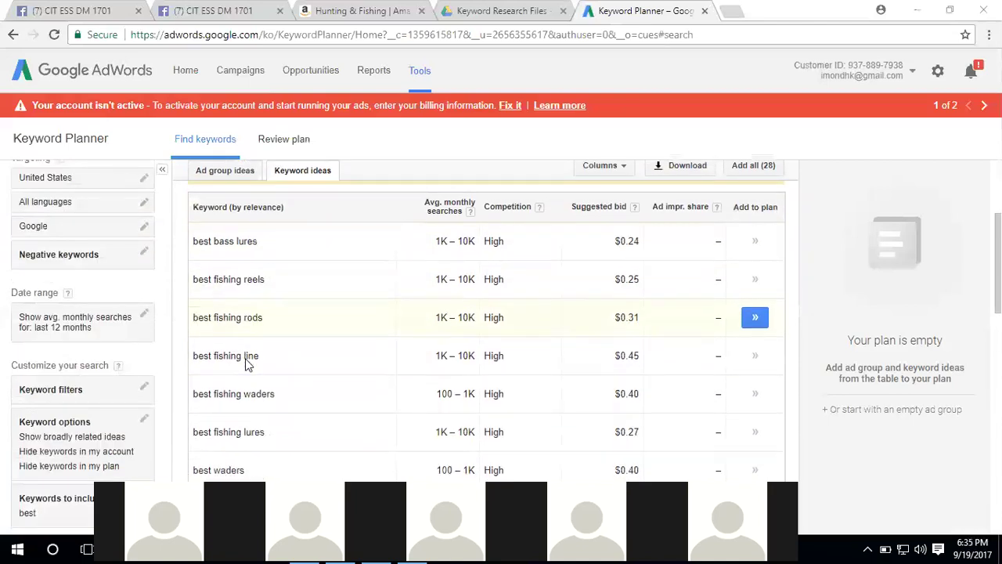
{"action": "scroll", "coordinate": [247, 362], "scroll_direction": "down", "scroll_amount": 1}
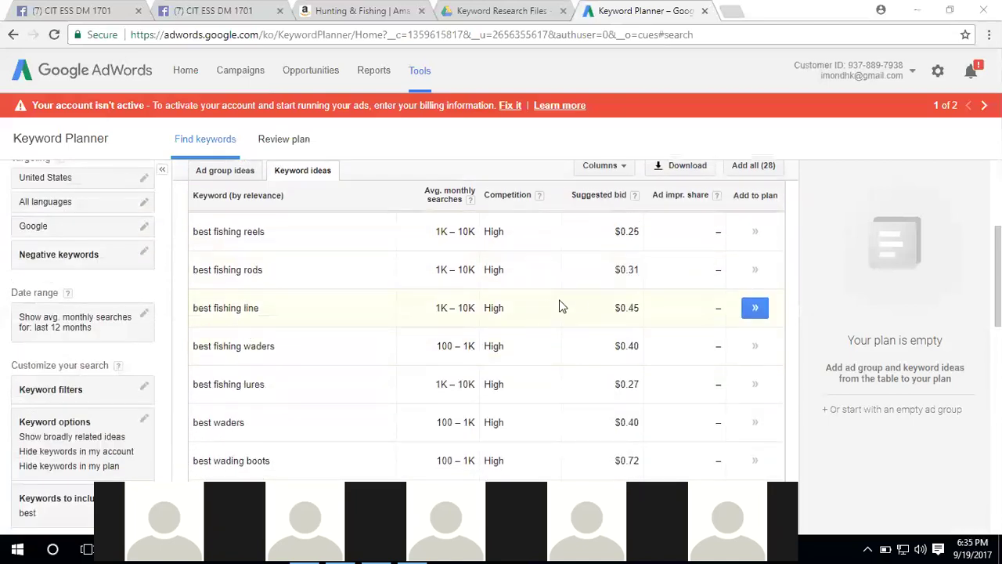
{"action": "left_click", "coordinate": [686, 180]}
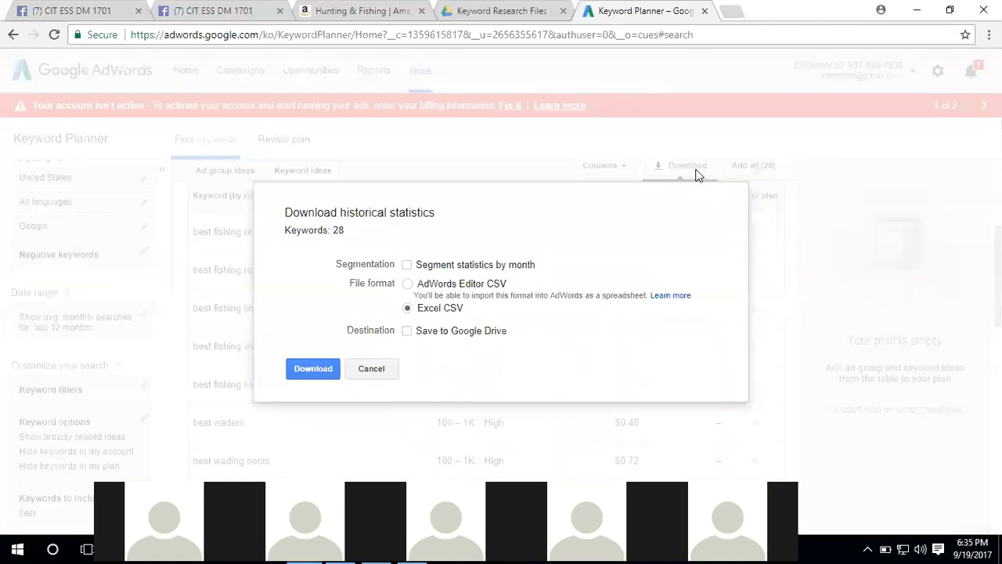
- Download the 28 keyword ideas as an Excel CSV, retrying after the error, and save it
{"action": "left_click", "coordinate": [306, 370]}
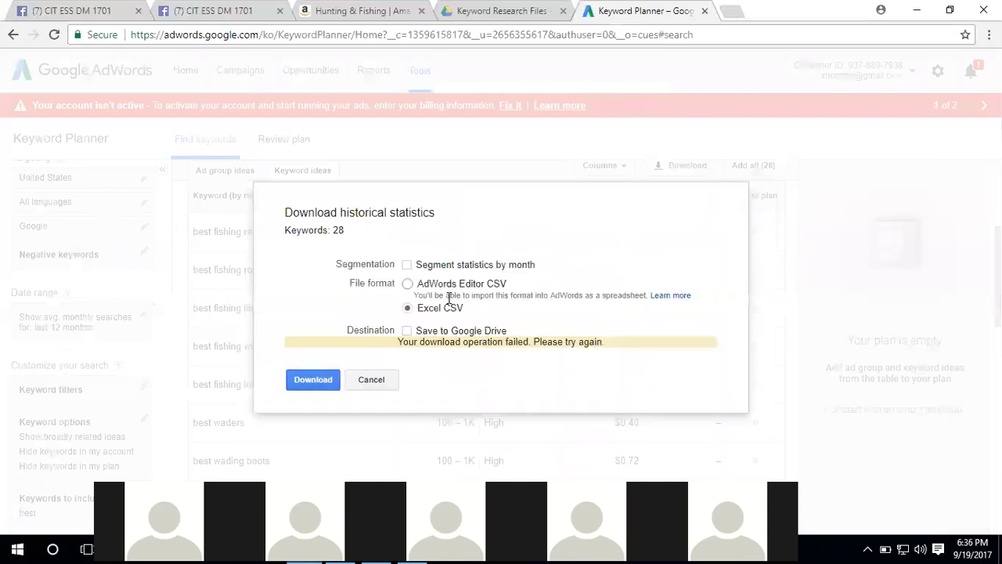
{"action": "left_click", "coordinate": [315, 379]}
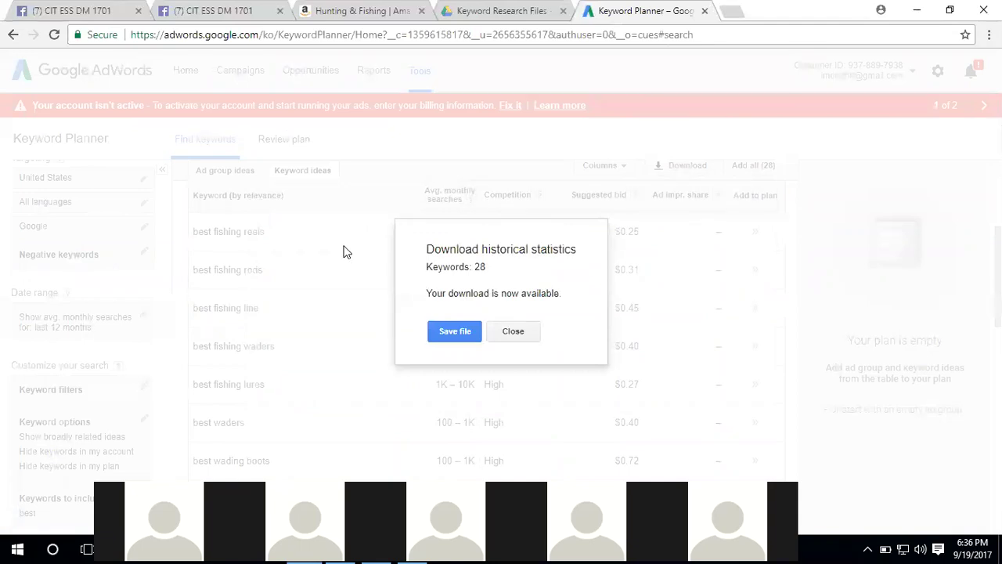
{"action": "left_click", "coordinate": [450, 329]}
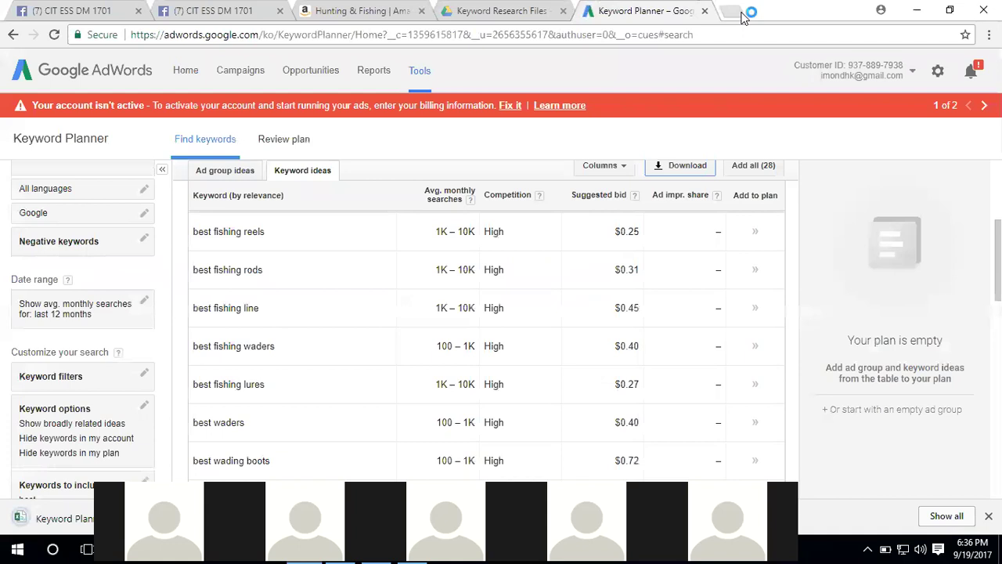
{"action": "key", "text": "ctrl+t"}
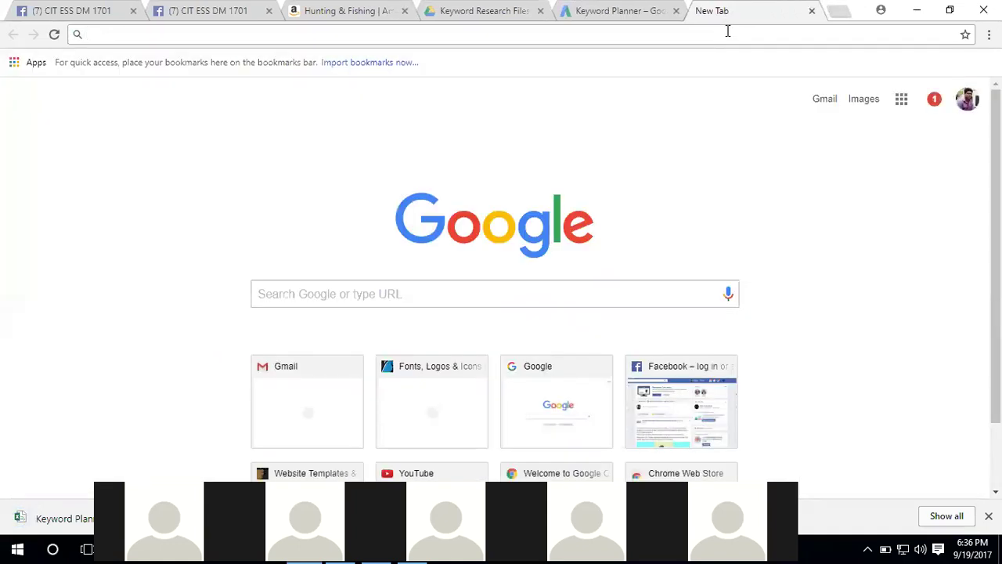
- Search 'keyword everywhere' and add the Keywords Everywhere extension to Chrome from the Web Store
{"action": "type", "text": "key"}
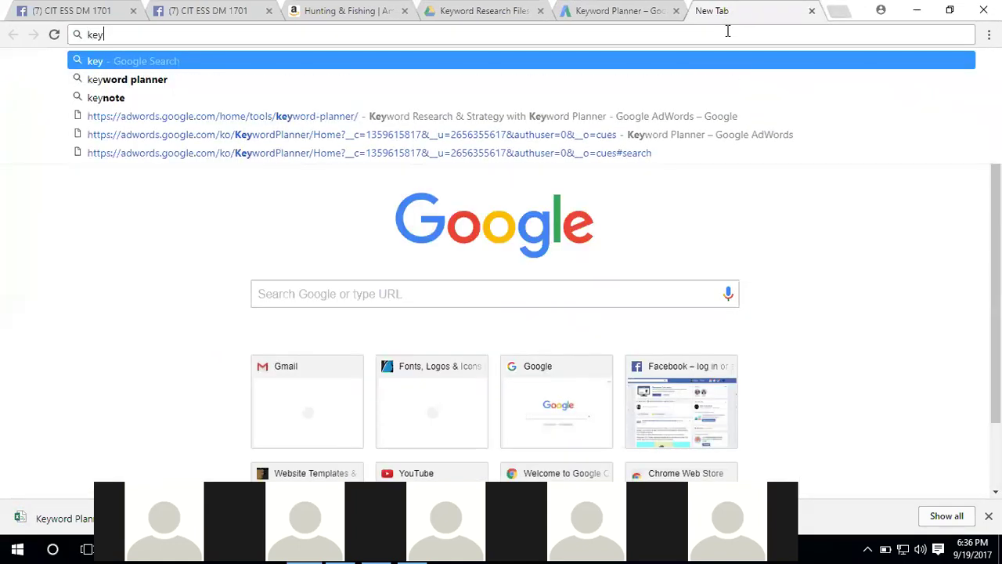
{"action": "type", "text": "word eve"}
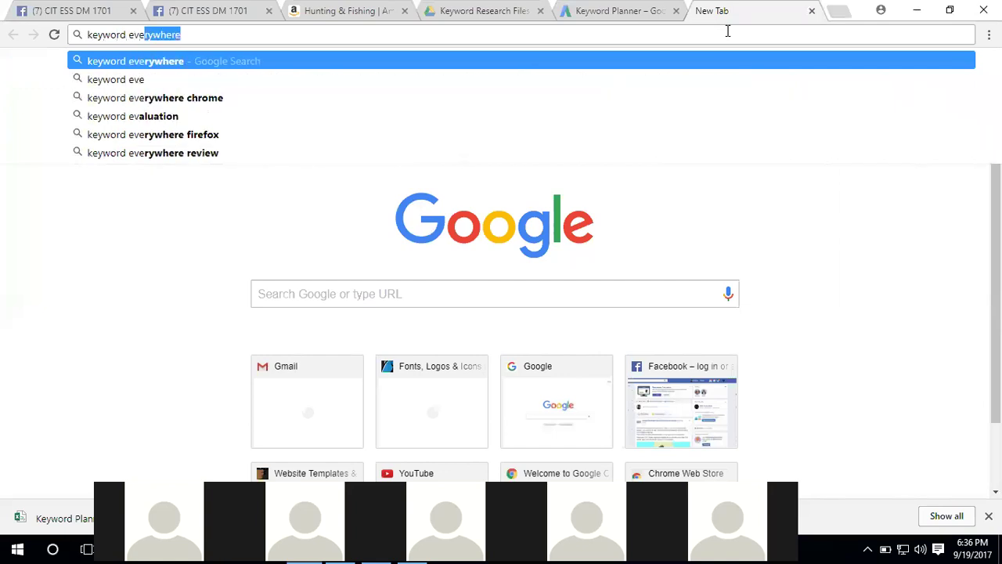
{"action": "type", "text": "rywhere"}
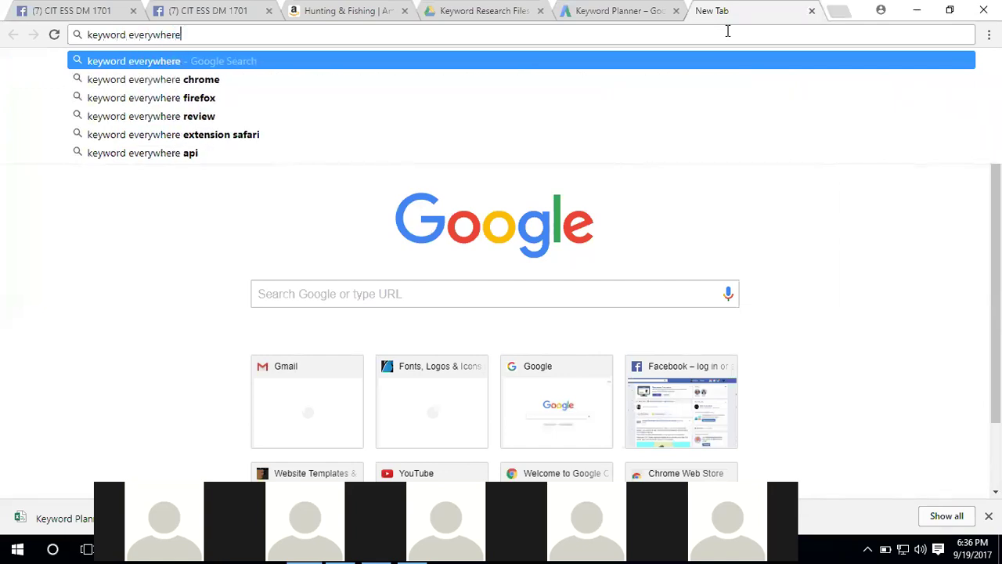
{"action": "key", "text": "Return"}
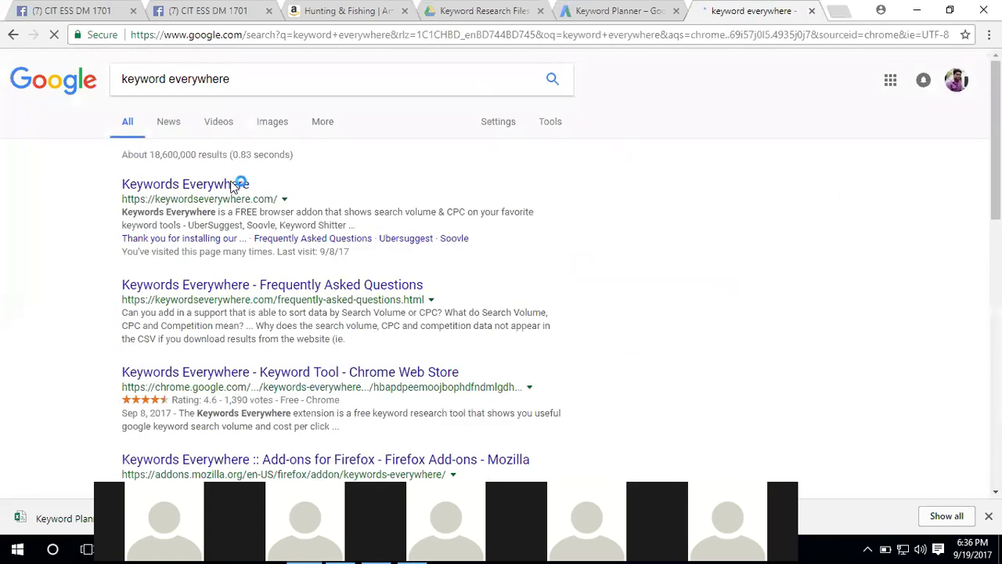
{"action": "left_click", "coordinate": [225, 188]}
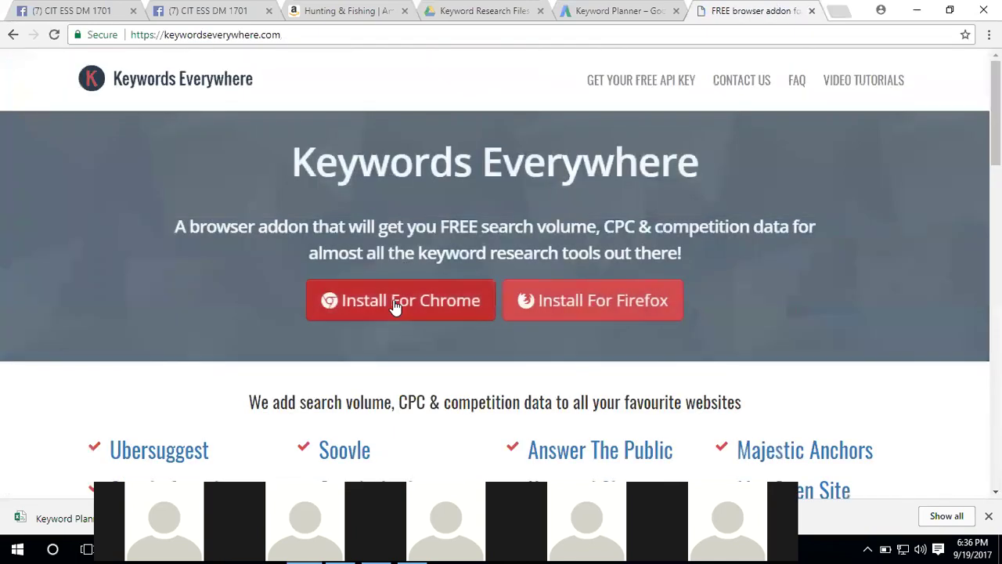
{"action": "left_click", "coordinate": [394, 306]}
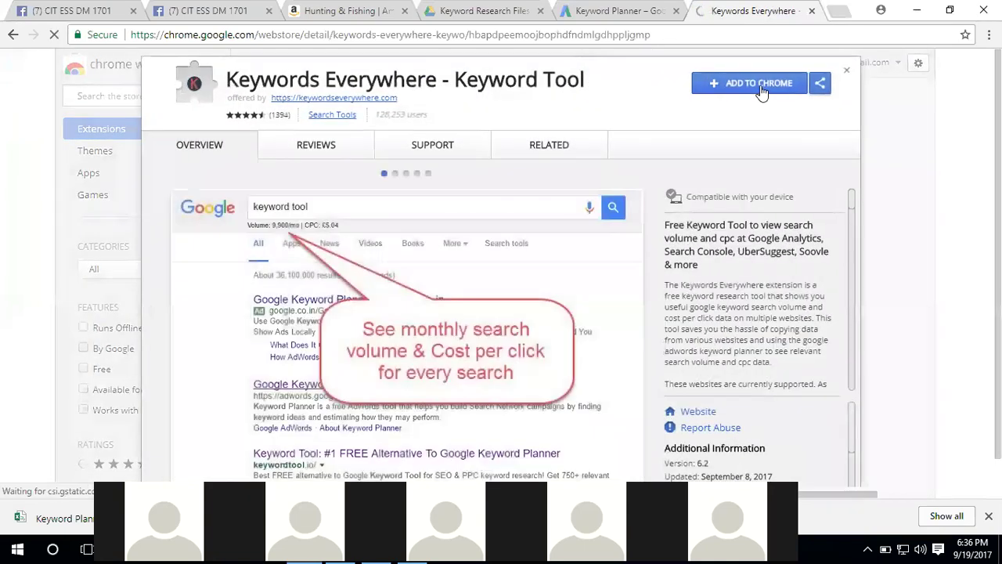
{"action": "left_click", "coordinate": [762, 93]}
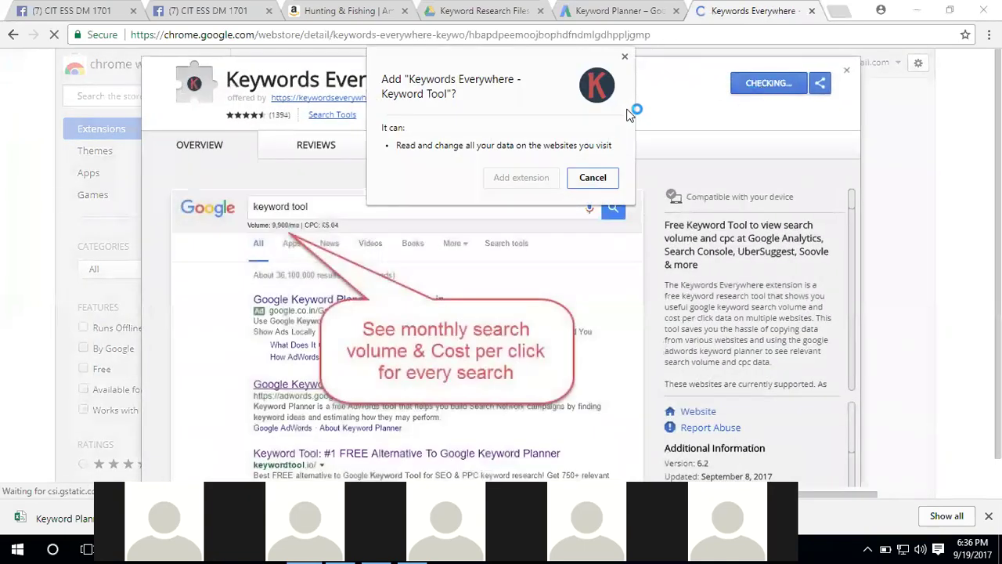
{"action": "left_click", "coordinate": [515, 178]}
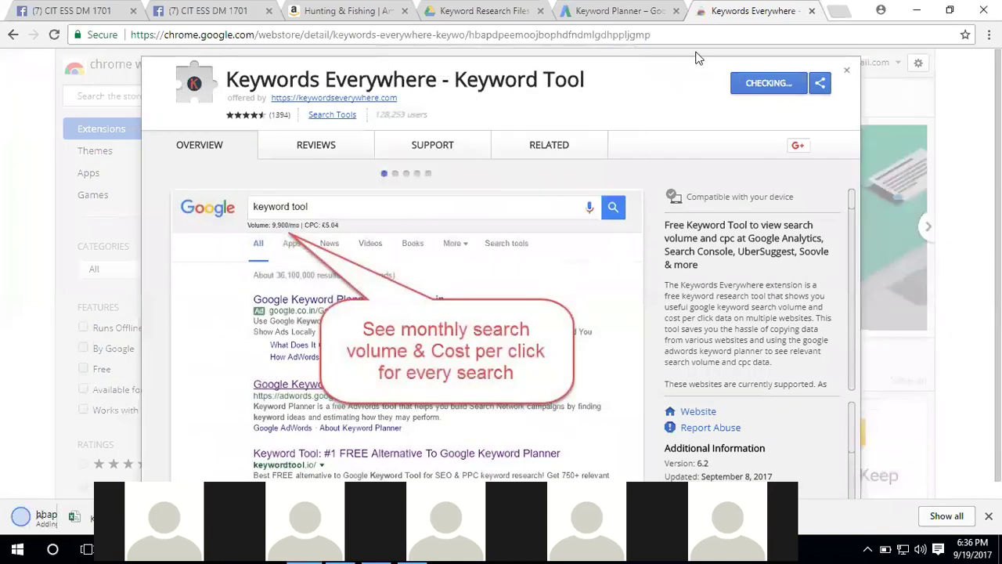
{"action": "left_click", "coordinate": [838, 12]}
- Open Gmail, then request the free Keywords Everywhere API key by submitting your email address
{"action": "type", "text": "gmail.com"}
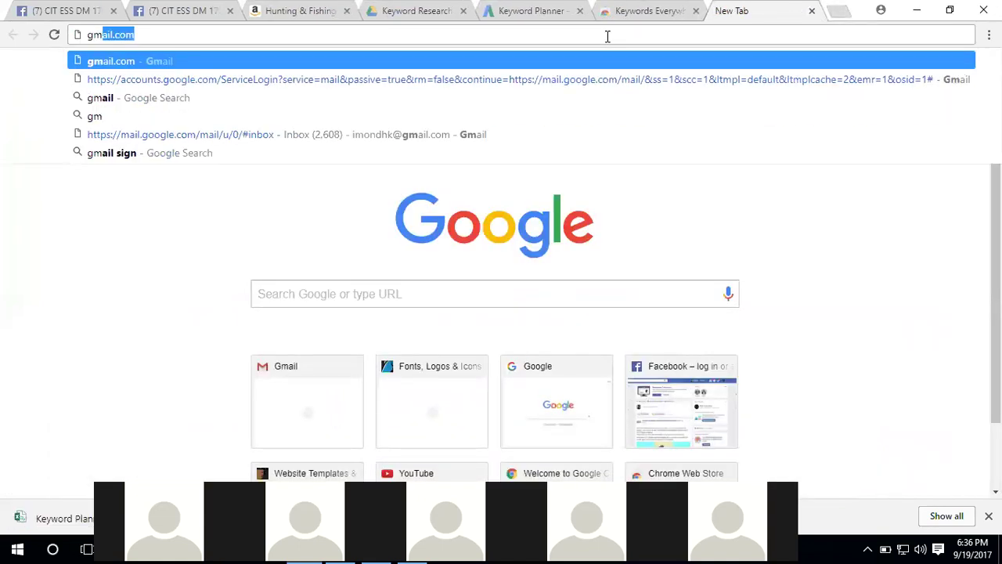
{"action": "key", "text": "Return"}
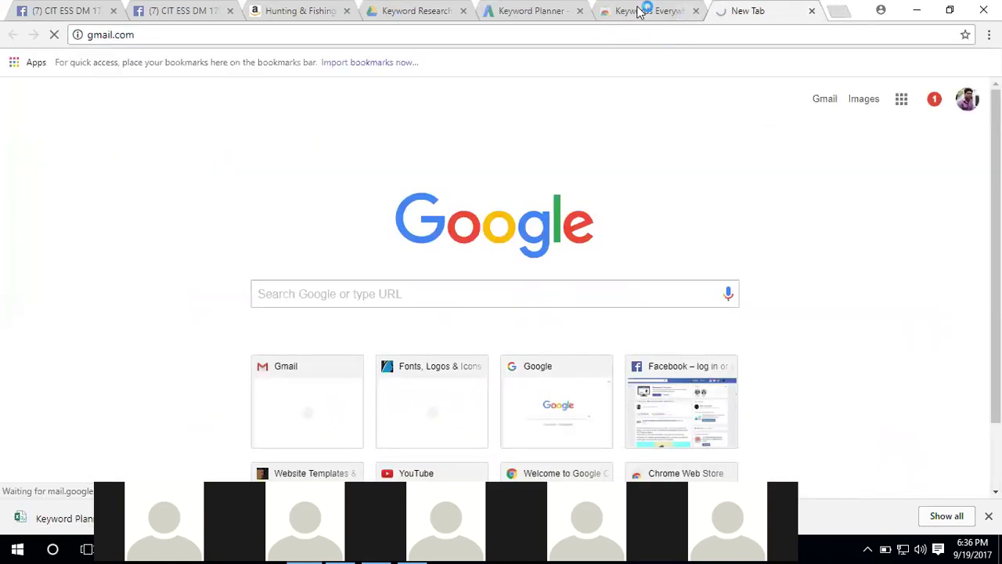
{"action": "left_click", "coordinate": [645, 10]}
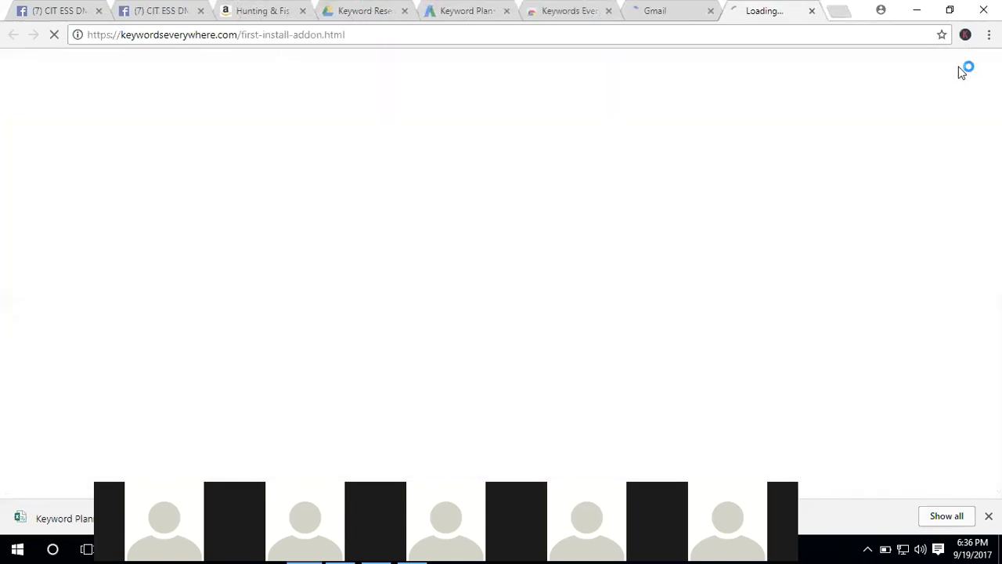
{"action": "left_click", "coordinate": [467, 353]}
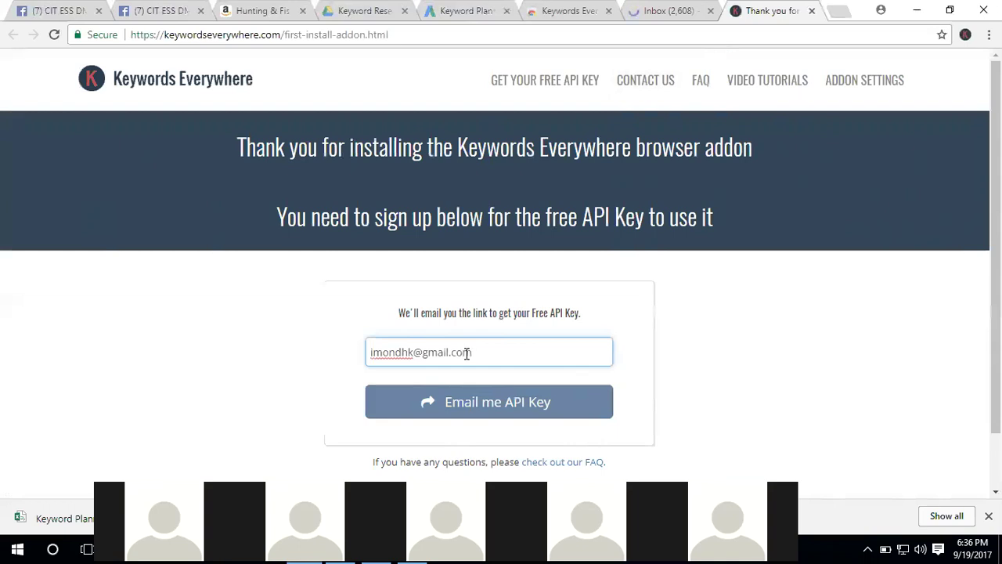
{"action": "key", "text": "Return"}
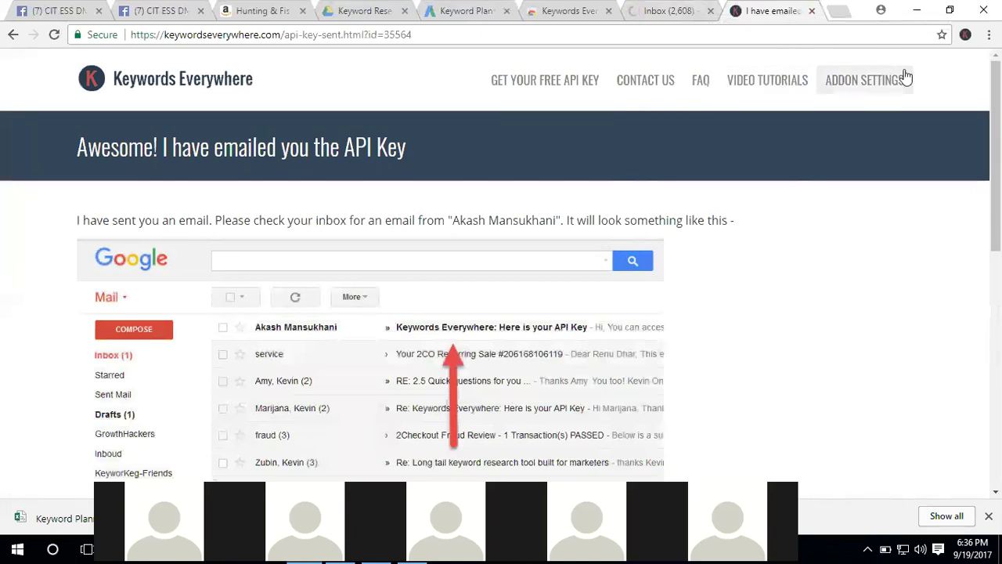
- Refresh the Gmail inbox, open the 'Here is your API Key' email and follow its link
{"action": "left_click", "coordinate": [673, 11]}
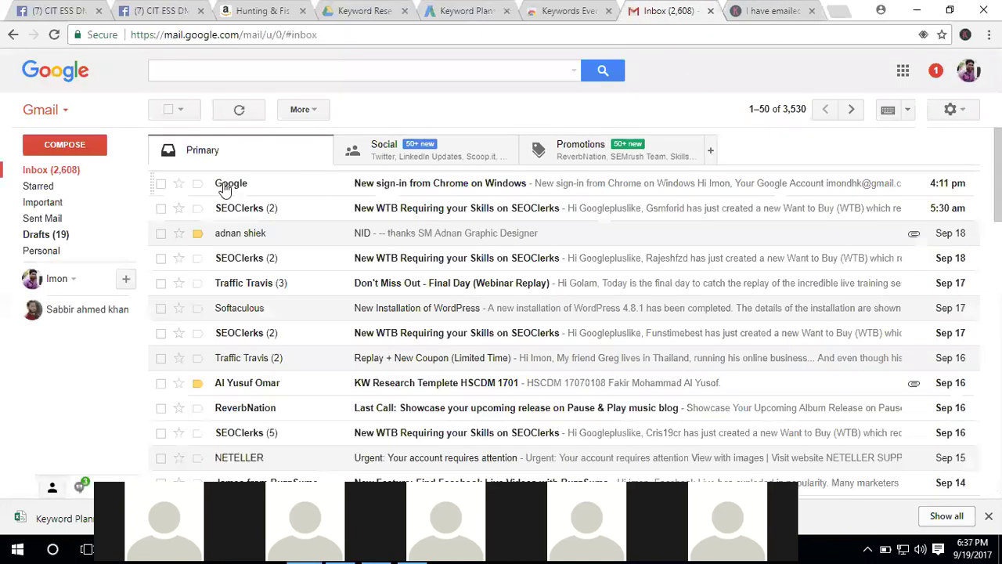
{"action": "left_click", "coordinate": [73, 174]}
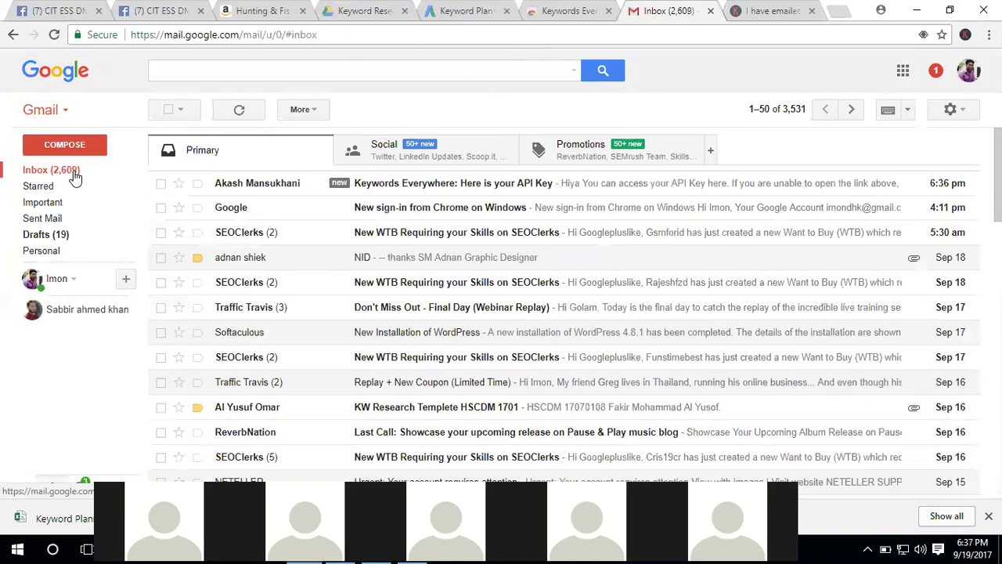
{"action": "left_click", "coordinate": [465, 187]}
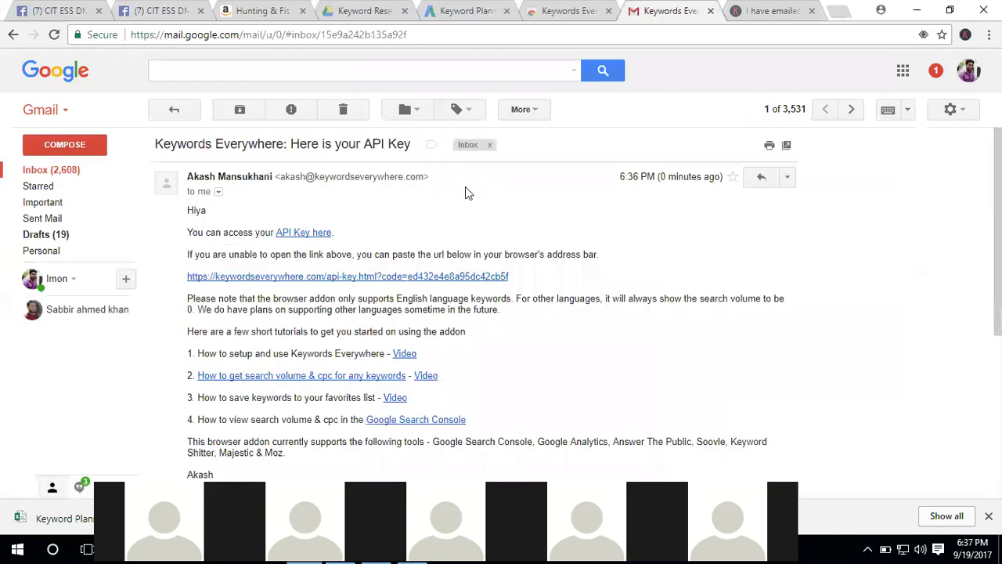
{"action": "left_click", "coordinate": [306, 232]}
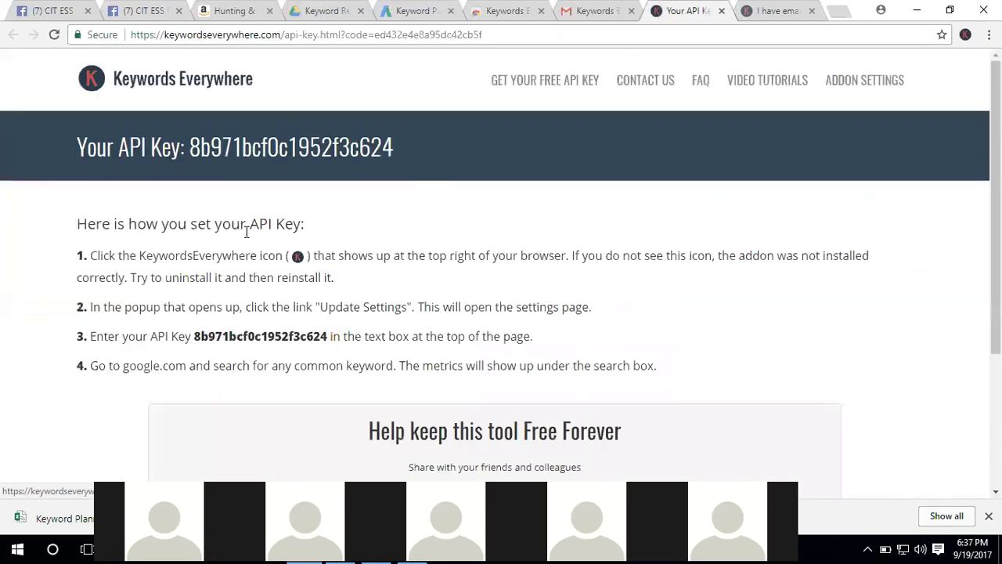
- Copy the API key and paste it into the Keywords Everywhere settings' API key field
{"action": "left_click_drag", "start_coordinate": [196, 338], "coordinate": [326, 337]}
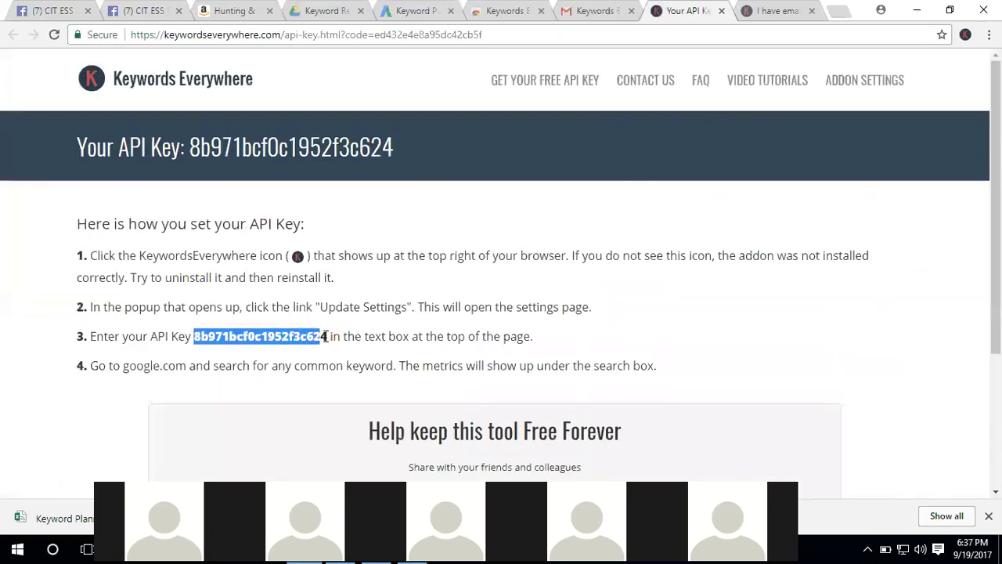
{"action": "right_click", "coordinate": [326, 337]}
{"action": "left_click", "coordinate": [362, 347]}
{"action": "left_click", "coordinate": [802, 11]}
{"action": "left_click", "coordinate": [965, 35]}
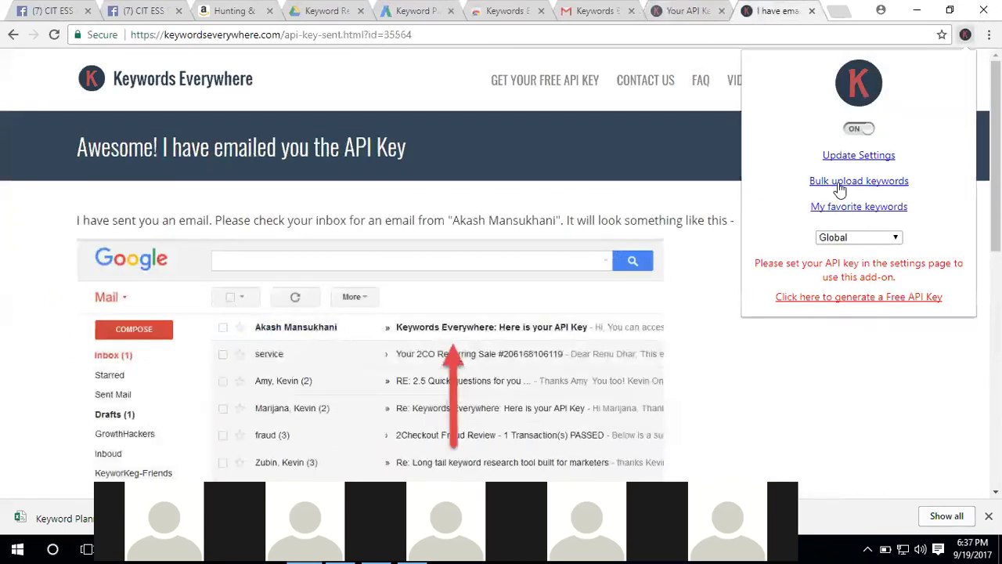
{"action": "left_click", "coordinate": [855, 157]}
{"action": "left_click", "coordinate": [186, 181]}
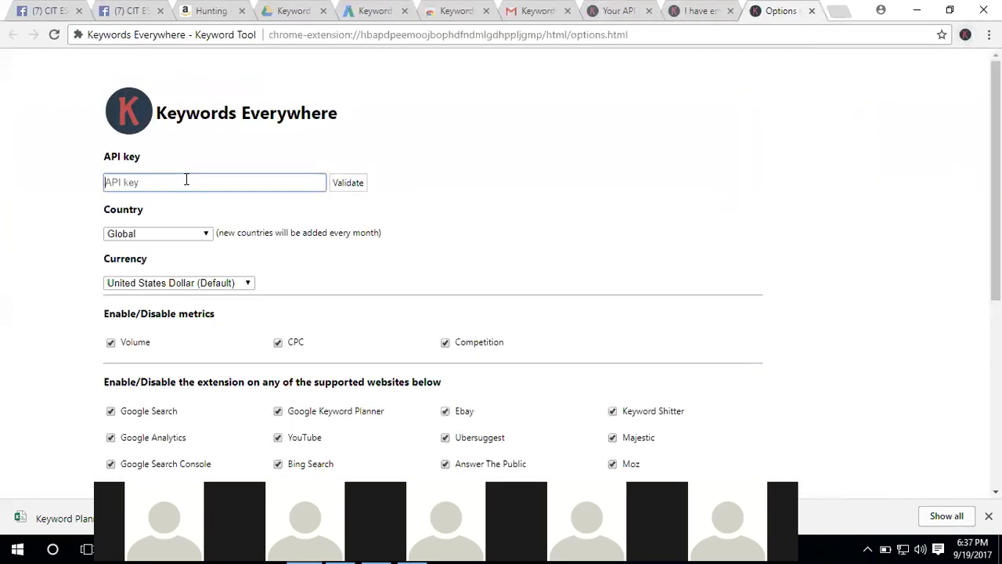
{"action": "right_click", "coordinate": [186, 181]}
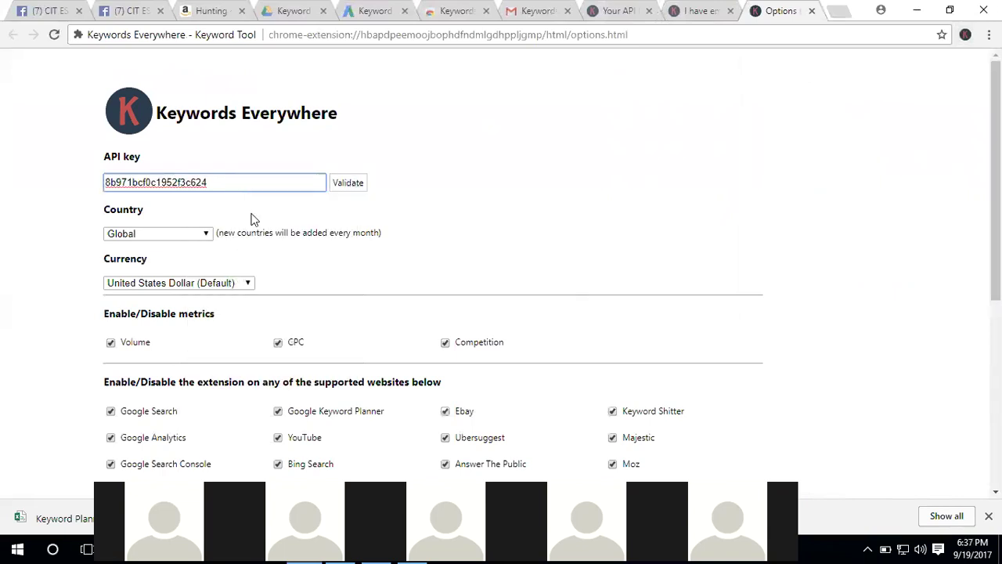
- Set the country to United States, validate the API key, and close the extra tabs
{"action": "left_click", "coordinate": [207, 234]}
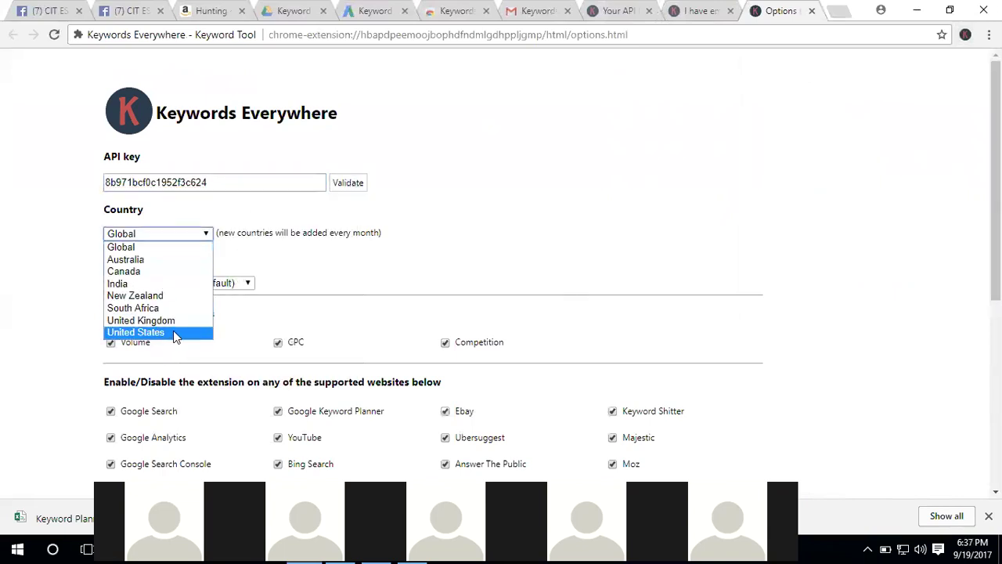
{"action": "left_click", "coordinate": [174, 333]}
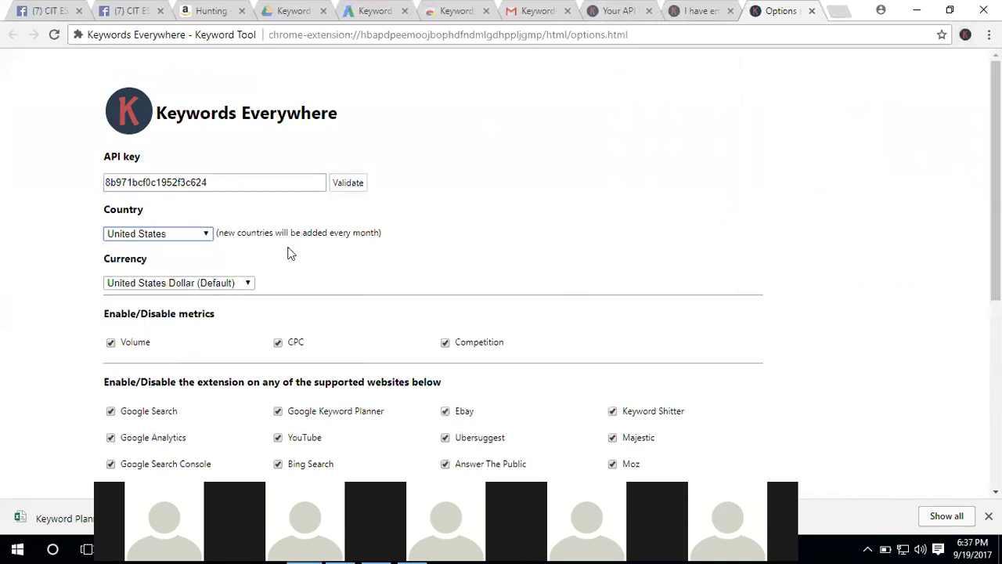
{"action": "left_click", "coordinate": [349, 186]}
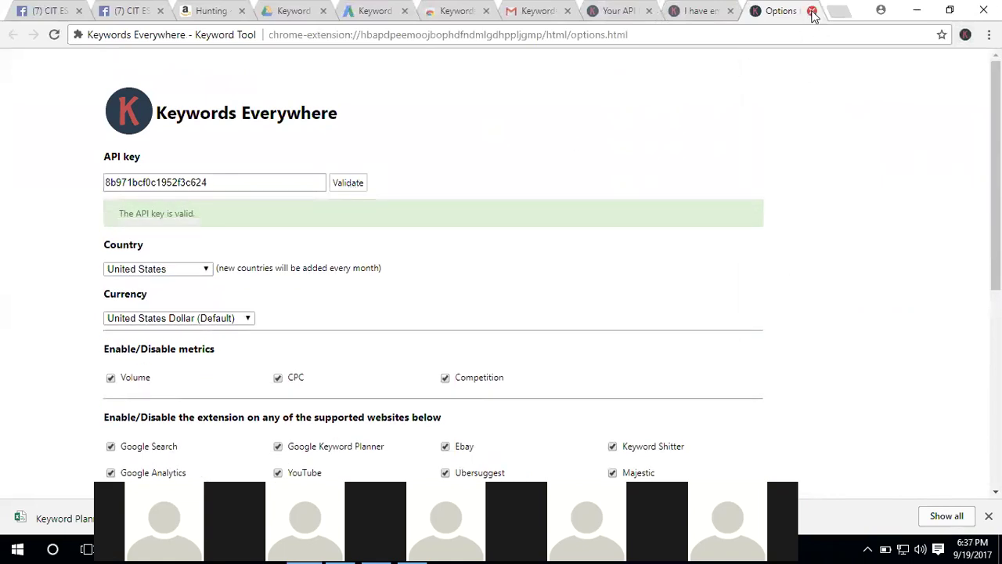
{"action": "left_click", "coordinate": [812, 11]}
{"action": "left_click", "coordinate": [812, 11]}
{"action": "left_click", "coordinate": [812, 11]}
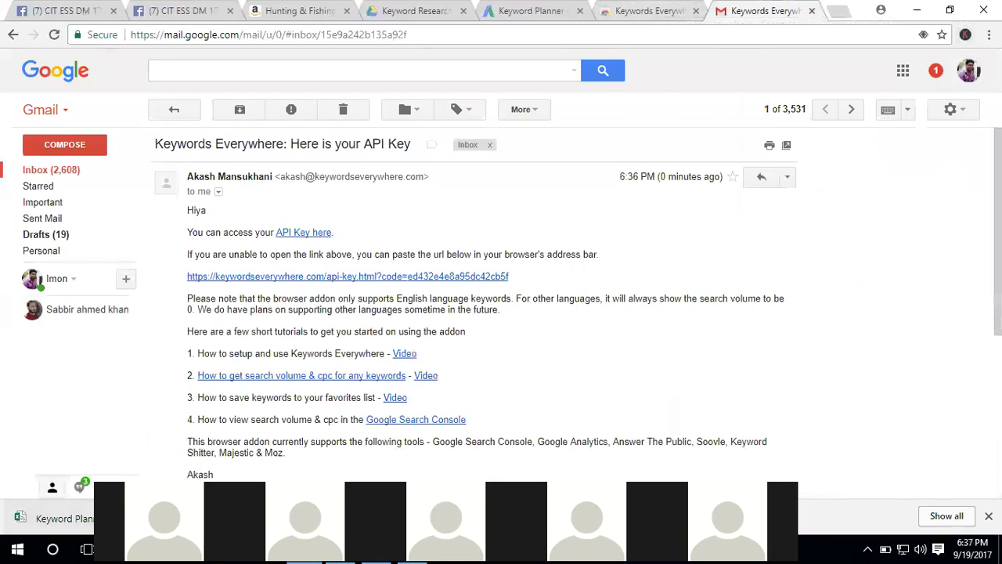
- Open the downloaded Keyword Planner 2017-09-19 CSV in Excel from the download bar
{"action": "left_click", "coordinate": [540, 10]}
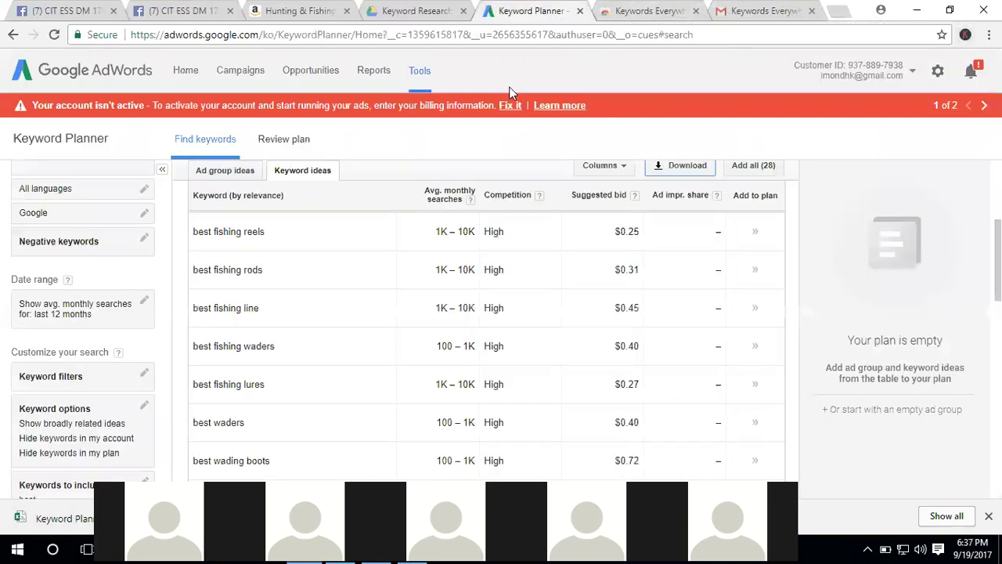
{"action": "left_click", "coordinate": [62, 517]}
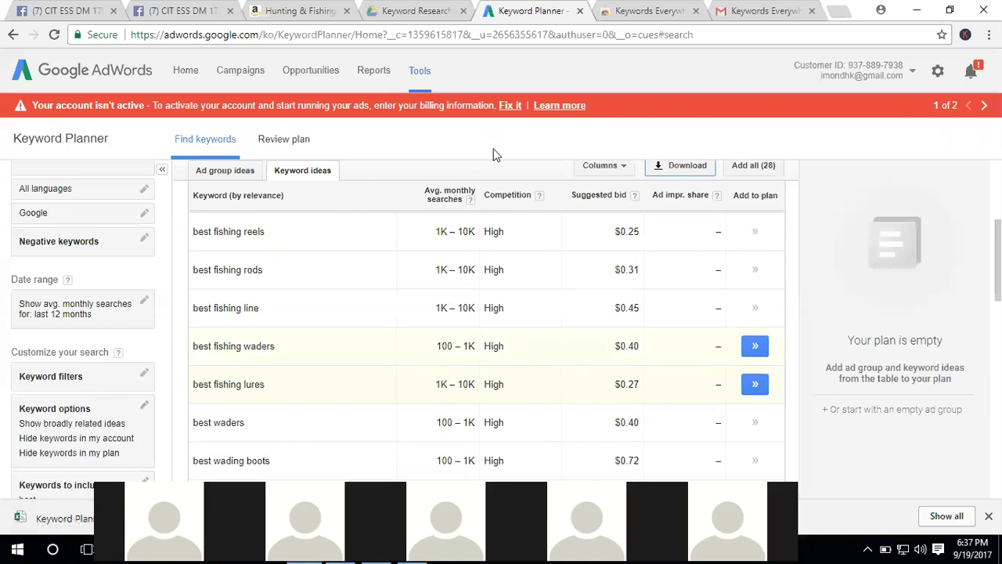
{"action": "left_click", "coordinate": [57, 523]}
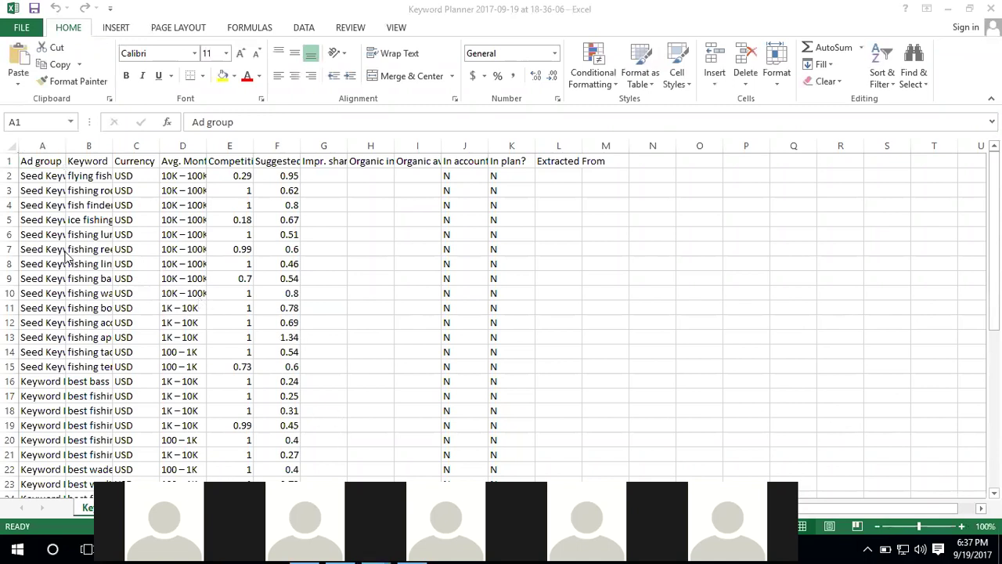
- Widen the Keyword column B and copy the 28 'best' keywords in B16:B43
{"action": "left_click", "coordinate": [89, 146]}
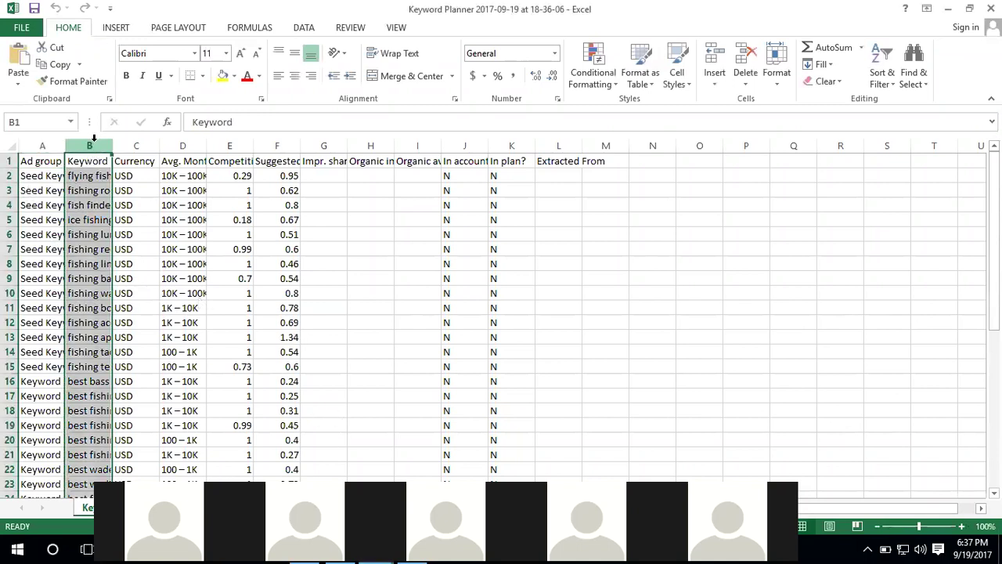
{"action": "left_click_drag", "start_coordinate": [113, 145], "coordinate": [241, 145]}
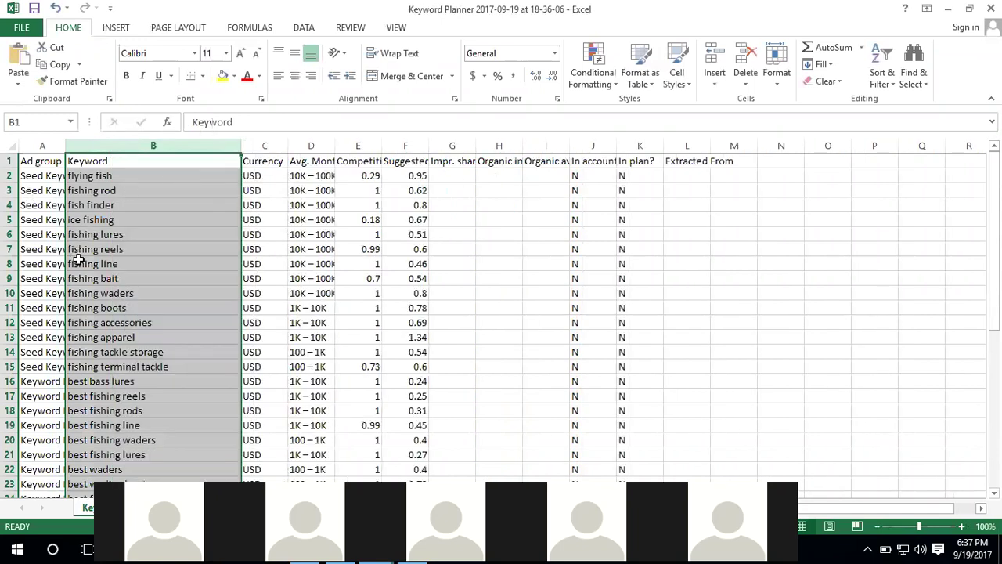
{"action": "scroll", "coordinate": [86, 306], "scroll_direction": "down", "scroll_amount": 2}
{"action": "left_click_drag", "start_coordinate": [83, 295], "coordinate": [115, 447]}
{"action": "right_click", "coordinate": [112, 239]}
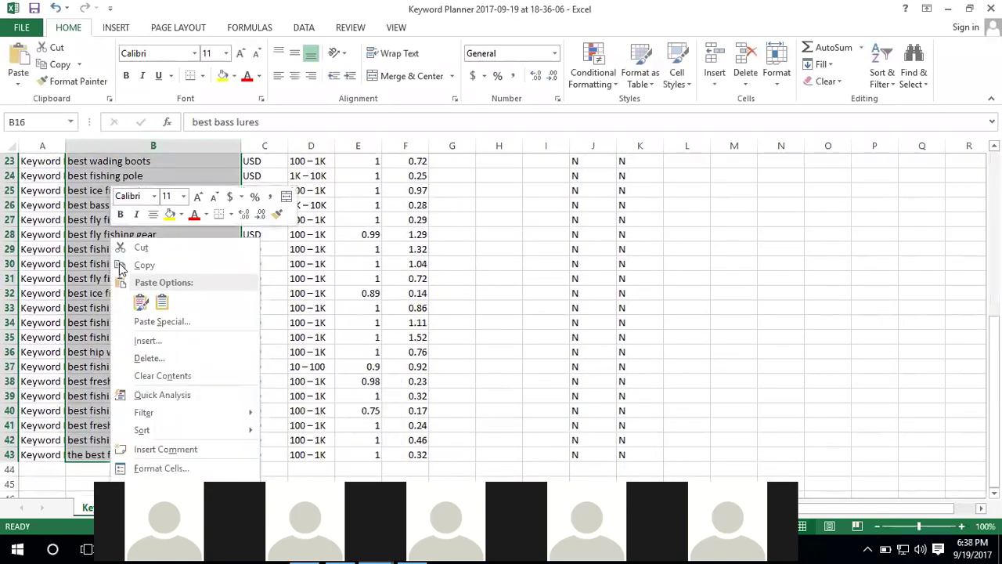
{"action": "left_click", "coordinate": [171, 269]}
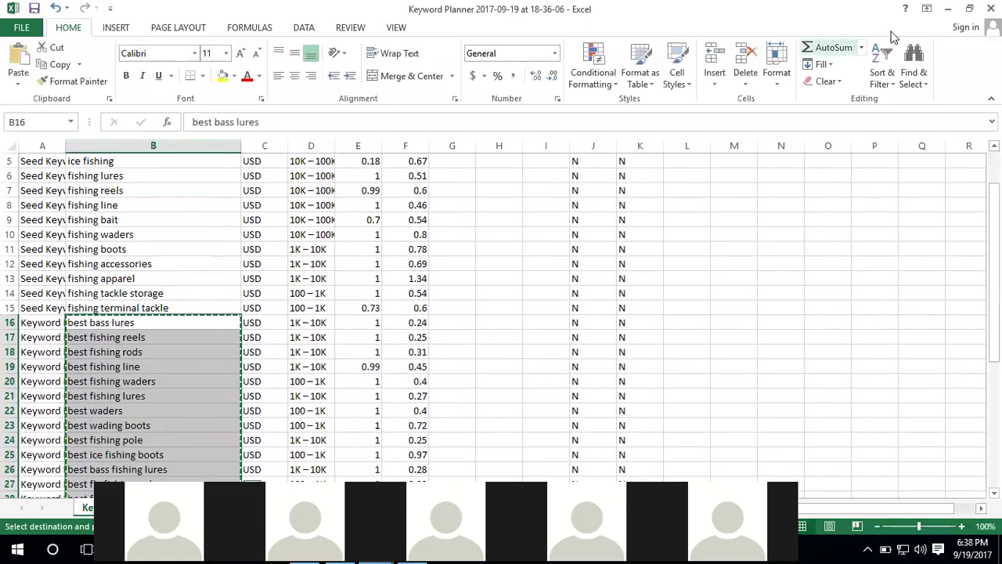
{"action": "left_click", "coordinate": [955, 10]}
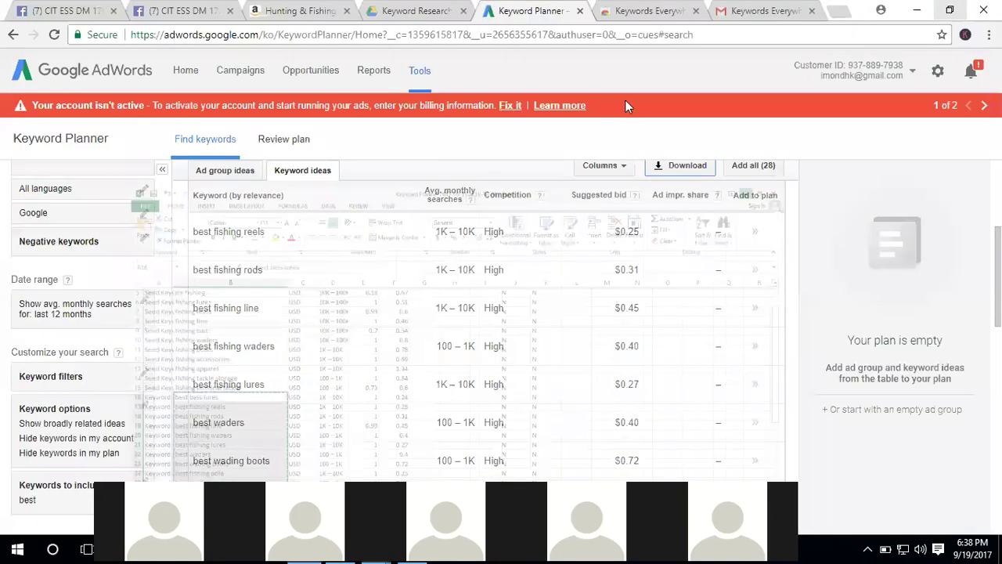
- Paste the copied keywords into Keywords Everywhere's bulk upload box and get search volume and CPC
{"action": "left_click", "coordinate": [681, 7]}
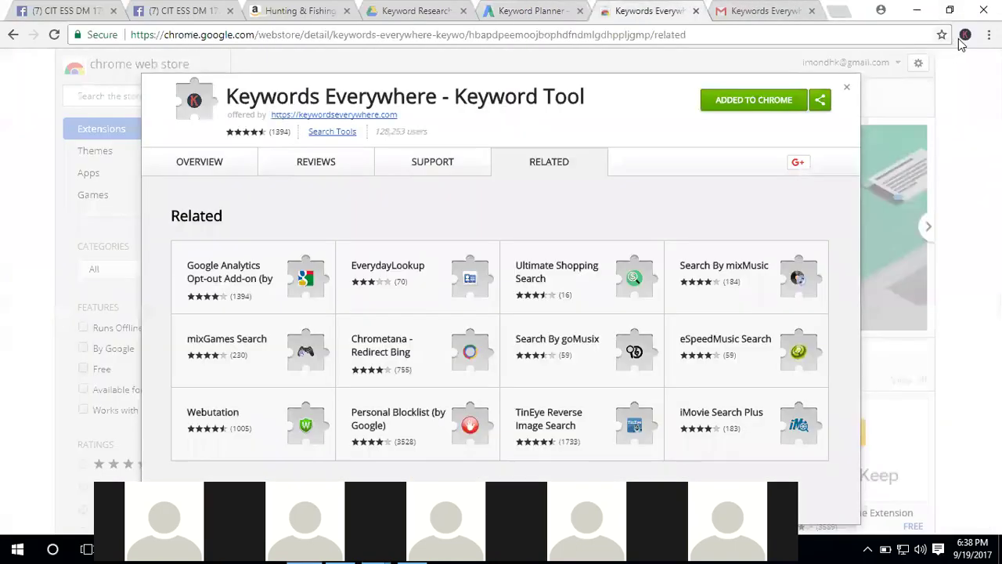
{"action": "left_click", "coordinate": [966, 35]}
{"action": "left_click", "coordinate": [859, 181]}
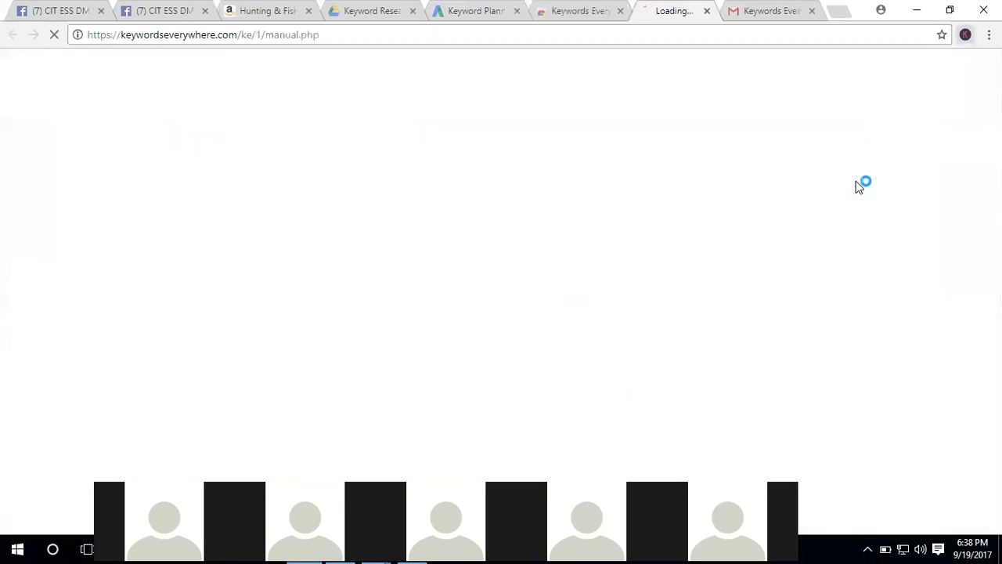
{"action": "left_click", "coordinate": [608, 11]}
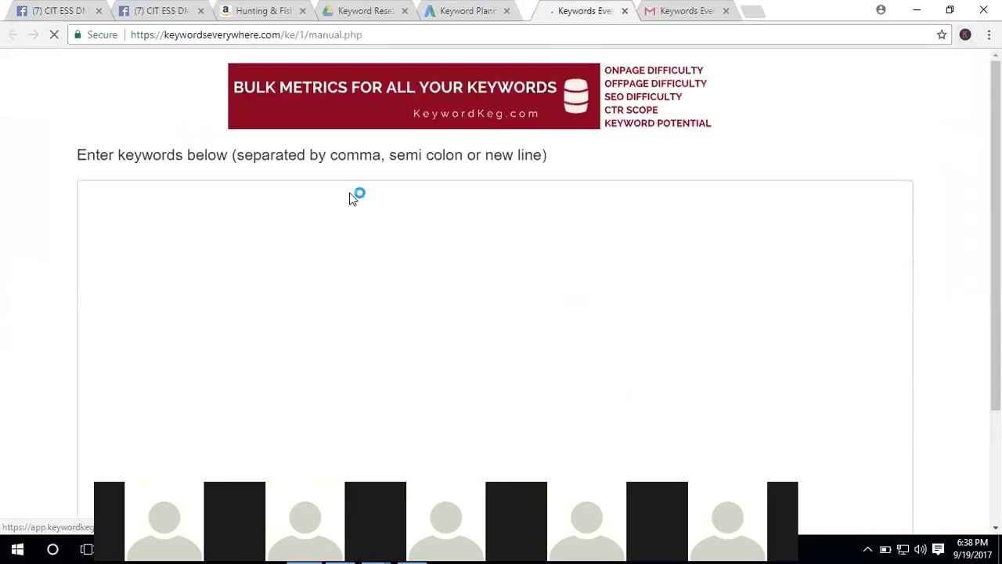
{"action": "right_click", "coordinate": [134, 223]}
{"action": "left_click", "coordinate": [187, 313]}
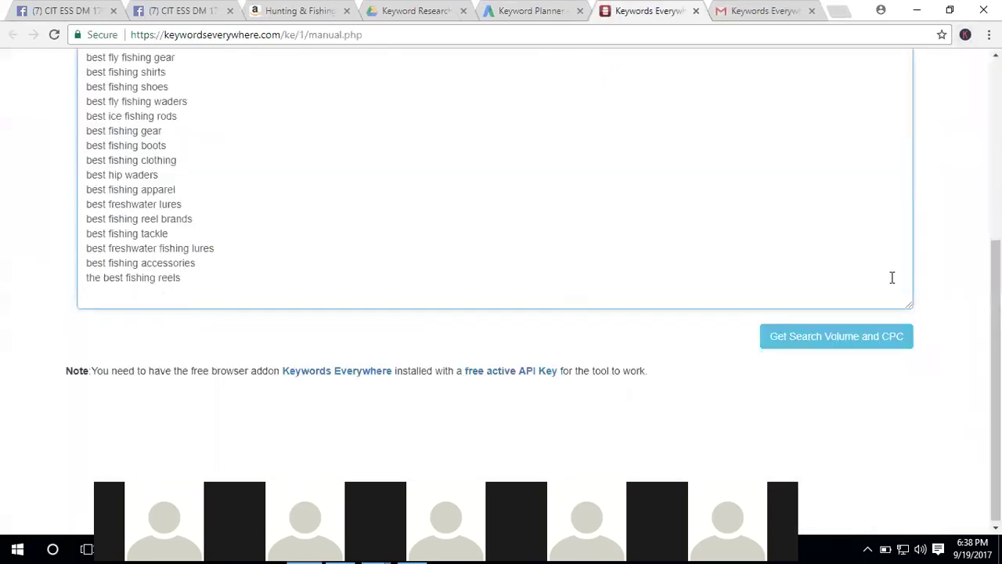
{"action": "left_click", "coordinate": [828, 354]}
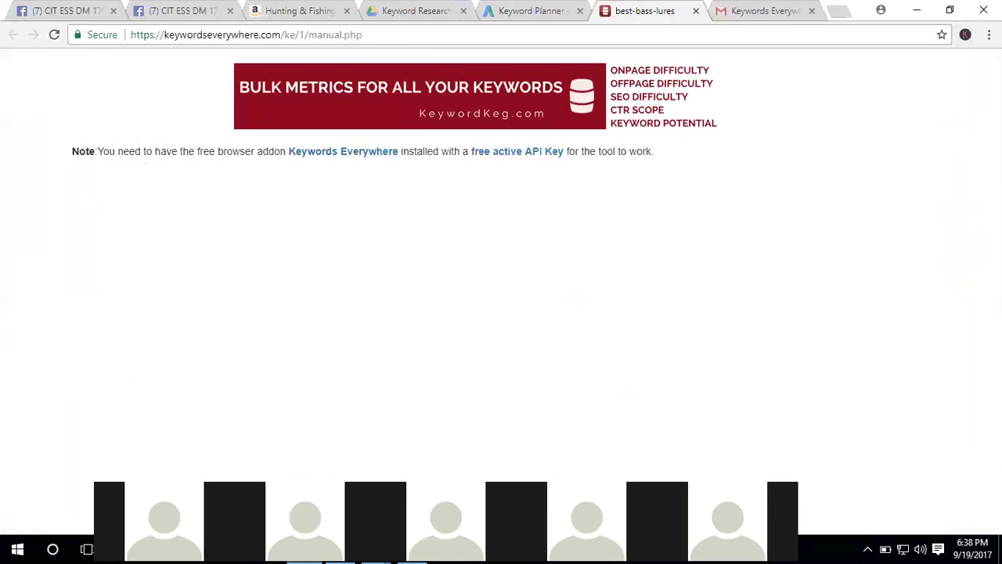
- Redo the bulk upload on a fresh page, pasting the keywords again to fetch volume and CPC
{"action": "left_click", "coordinate": [967, 35]}
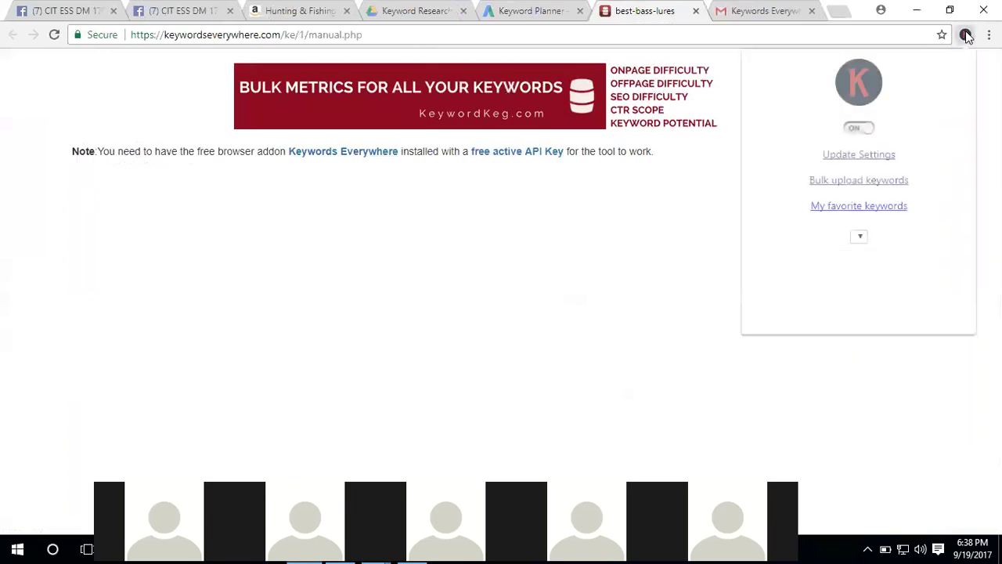
{"action": "left_click", "coordinate": [841, 184]}
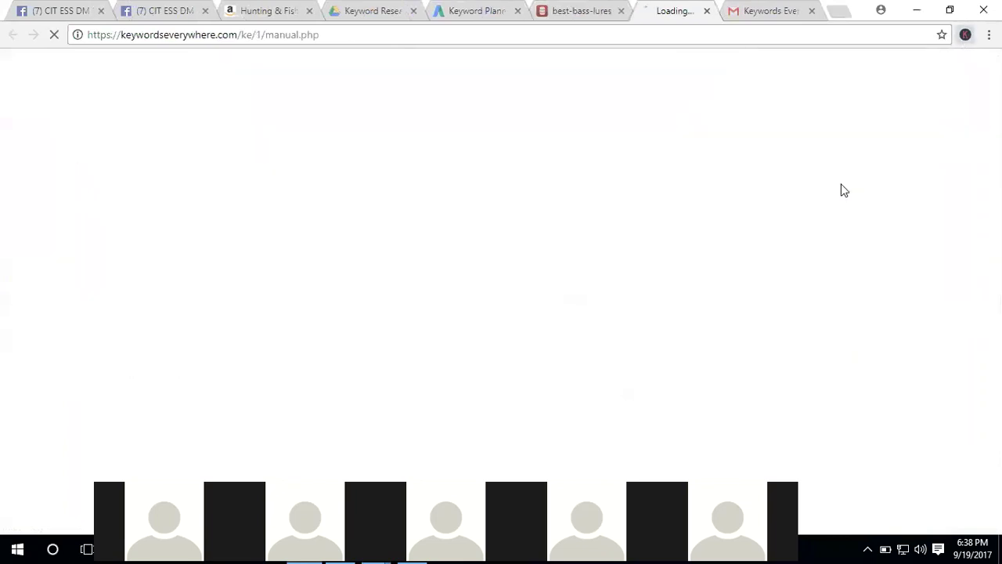
{"action": "left_click", "coordinate": [609, 12]}
{"action": "left_click", "coordinate": [387, 314]}
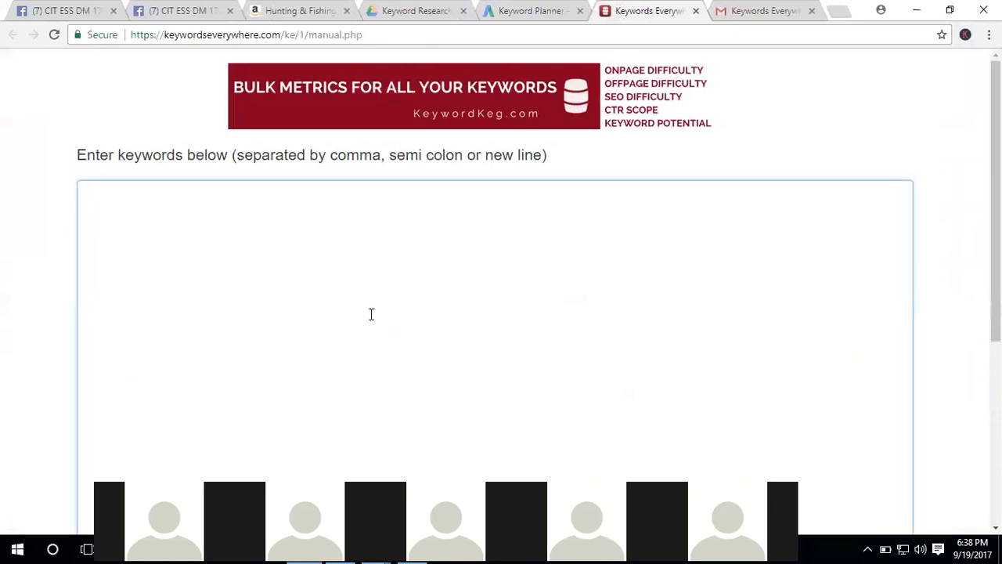
{"action": "right_click", "coordinate": [371, 314]}
{"action": "left_click", "coordinate": [413, 403]}
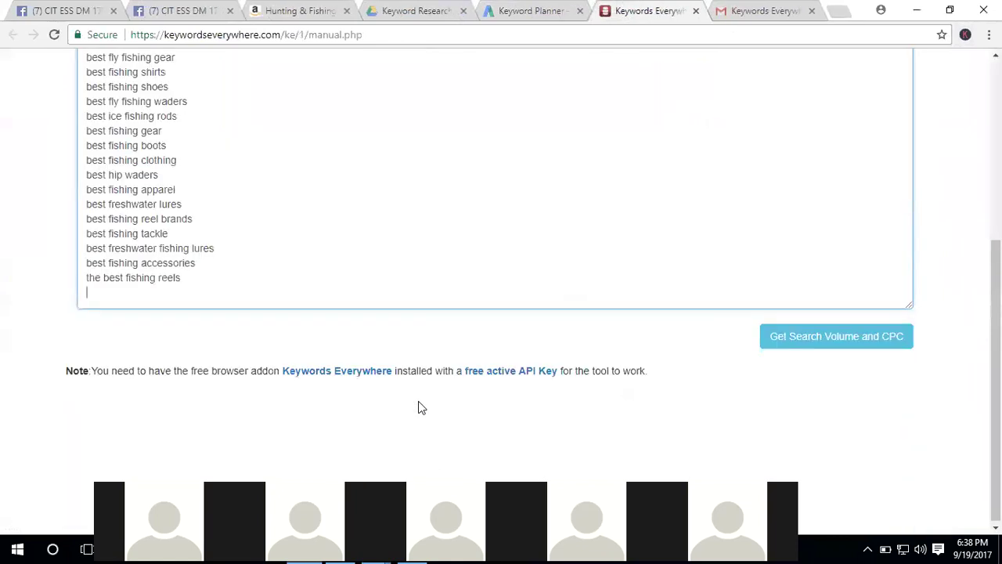
{"action": "left_click", "coordinate": [784, 338]}
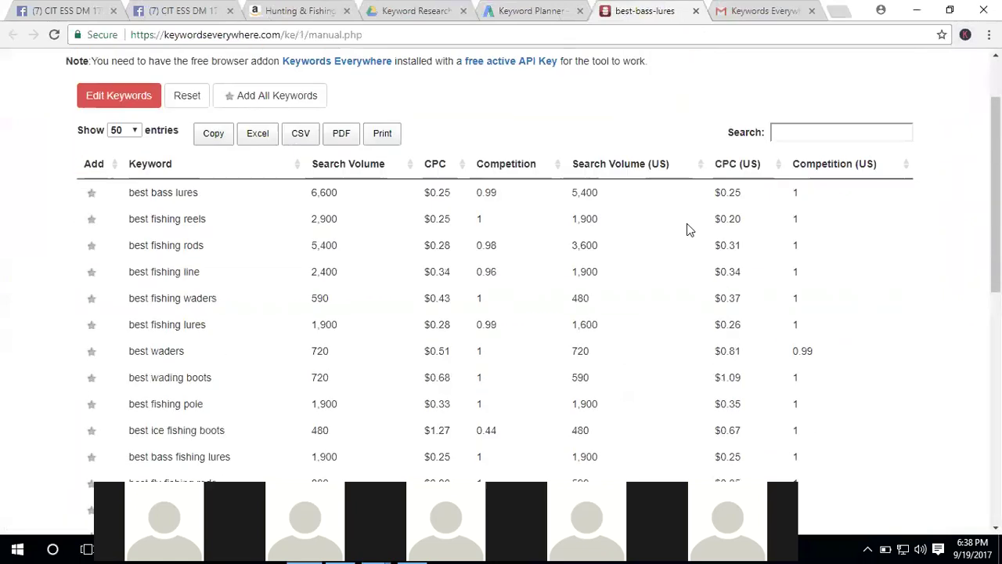
- Sort the fishing keywords by US search volume, highest first, and scan the list
{"action": "scroll", "coordinate": [689, 230], "scroll_direction": "down", "scroll_amount": 1}
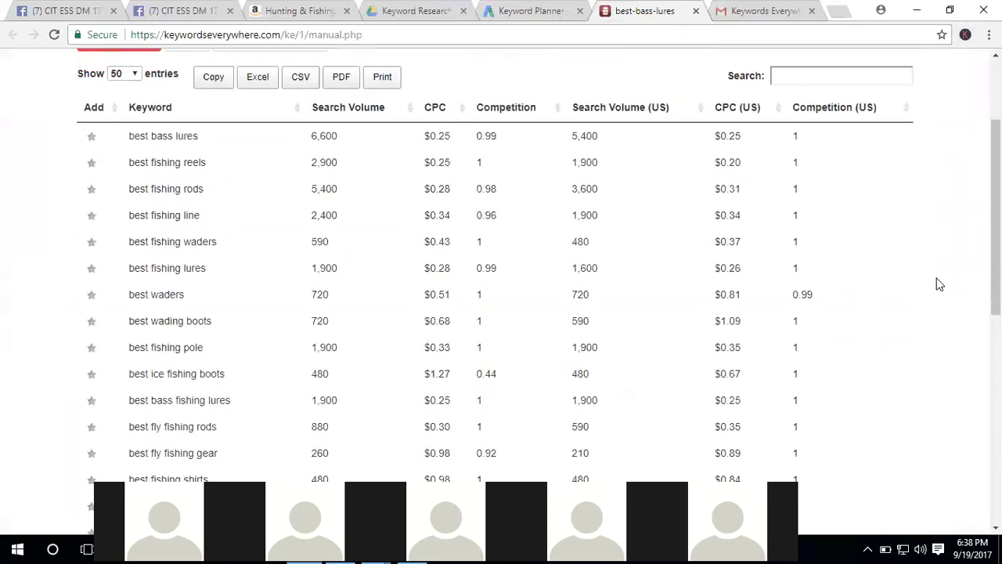
{"action": "left_click", "coordinate": [638, 112]}
{"action": "left_click", "coordinate": [637, 112]}
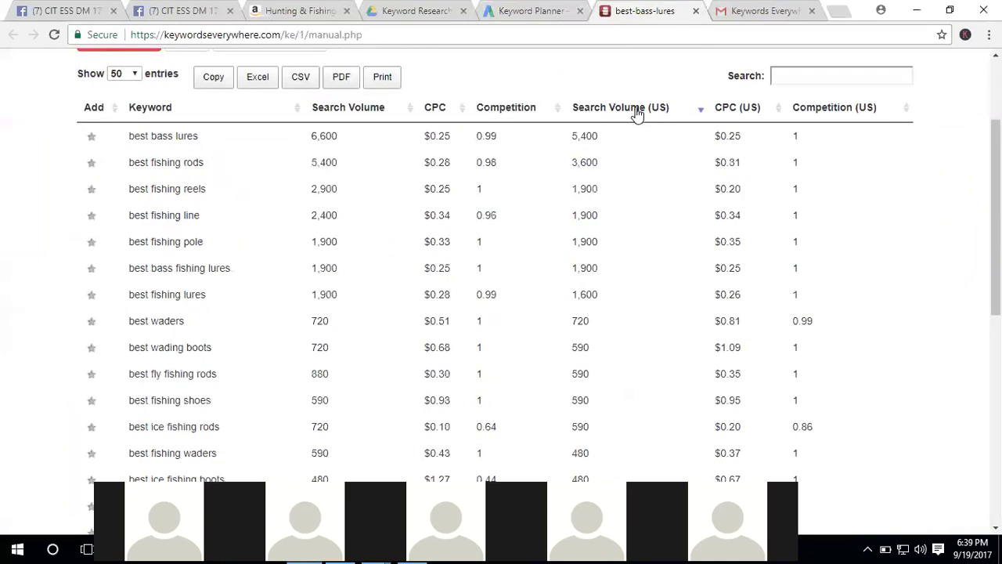
{"action": "scroll", "coordinate": [614, 196], "scroll_direction": "down", "scroll_amount": 1}
{"action": "scroll", "coordinate": [615, 201], "scroll_direction": "down", "scroll_amount": 3}
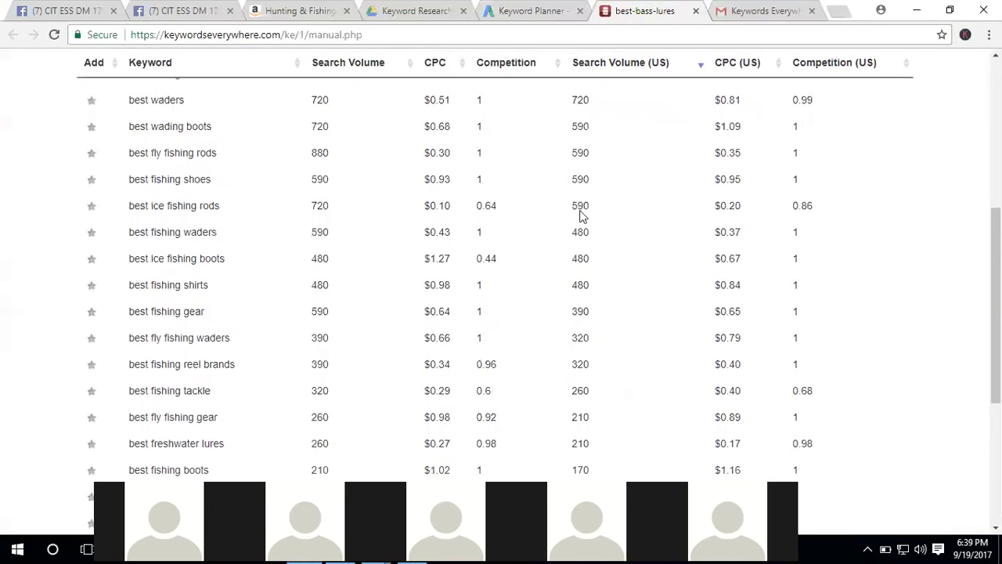
{"action": "scroll", "coordinate": [589, 216], "scroll_direction": "up", "scroll_amount": 4}
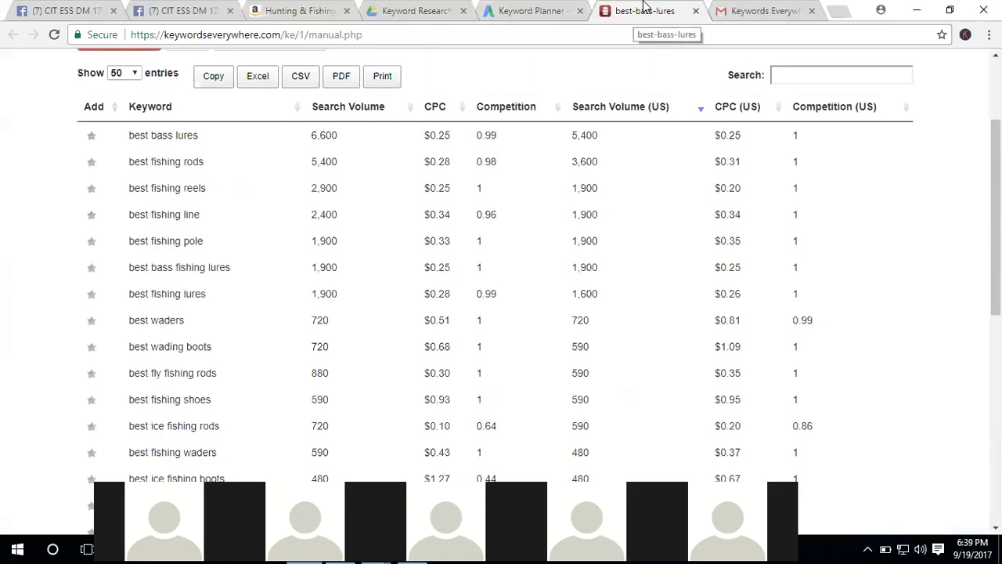
{"action": "scroll", "coordinate": [959, 220], "scroll_direction": "up", "scroll_amount": 1}
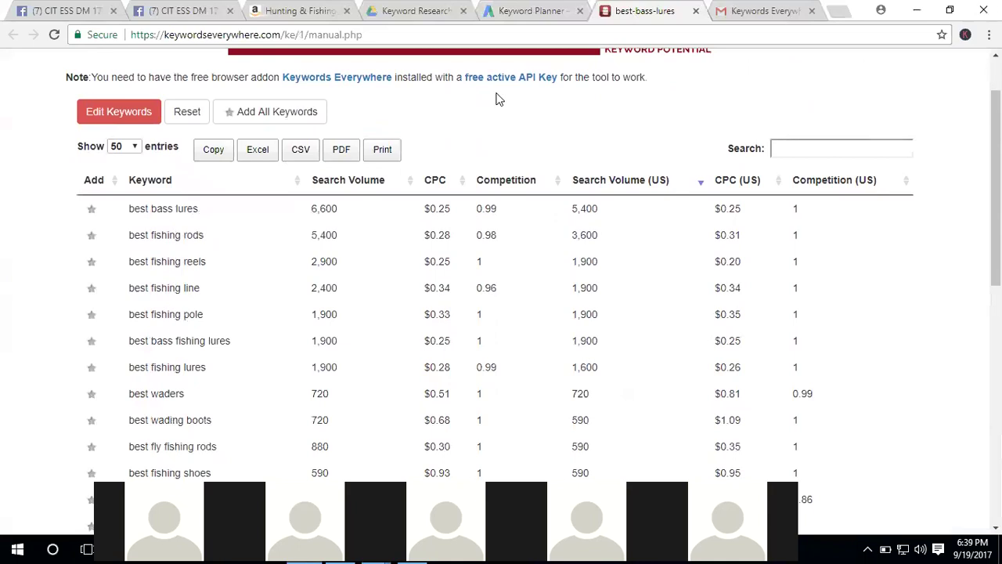
{"action": "left_click", "coordinate": [394, 8]}
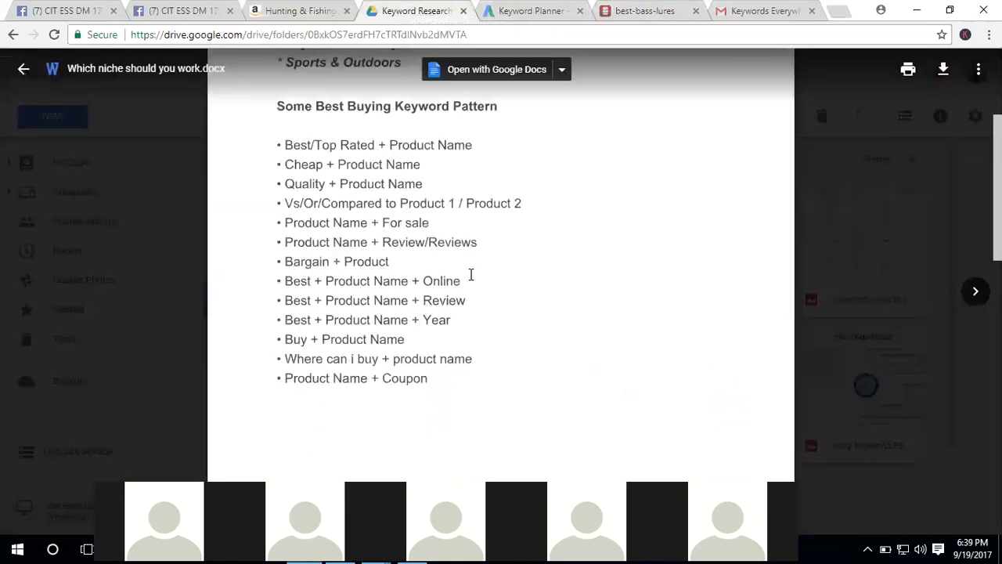
- Highlight the 1,500+ monthly searches criterion in the niche document, then return to the keyword results
{"action": "scroll", "coordinate": [471, 274], "scroll_direction": "down", "scroll_amount": 10}
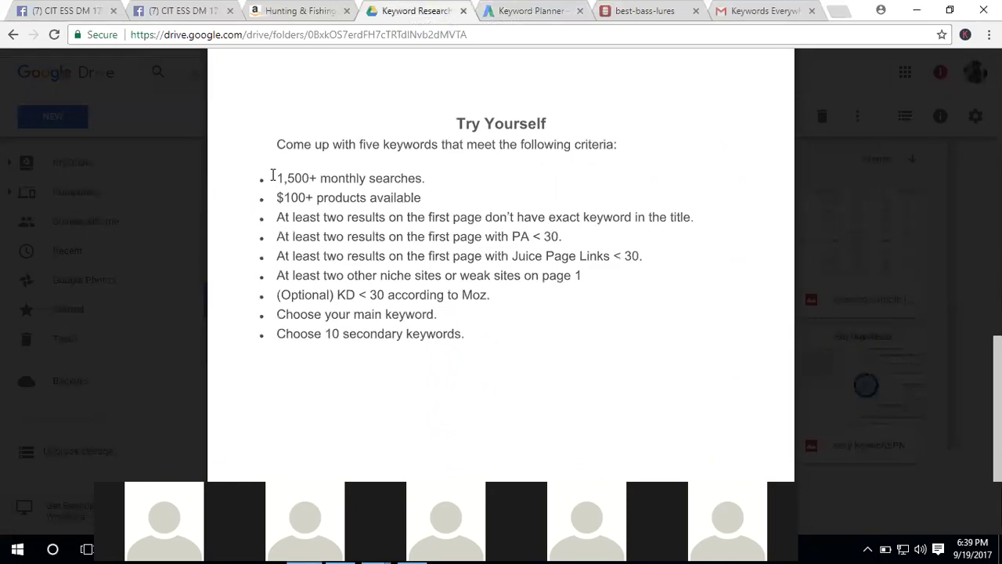
{"action": "left_click_drag", "start_coordinate": [275, 178], "coordinate": [398, 181]}
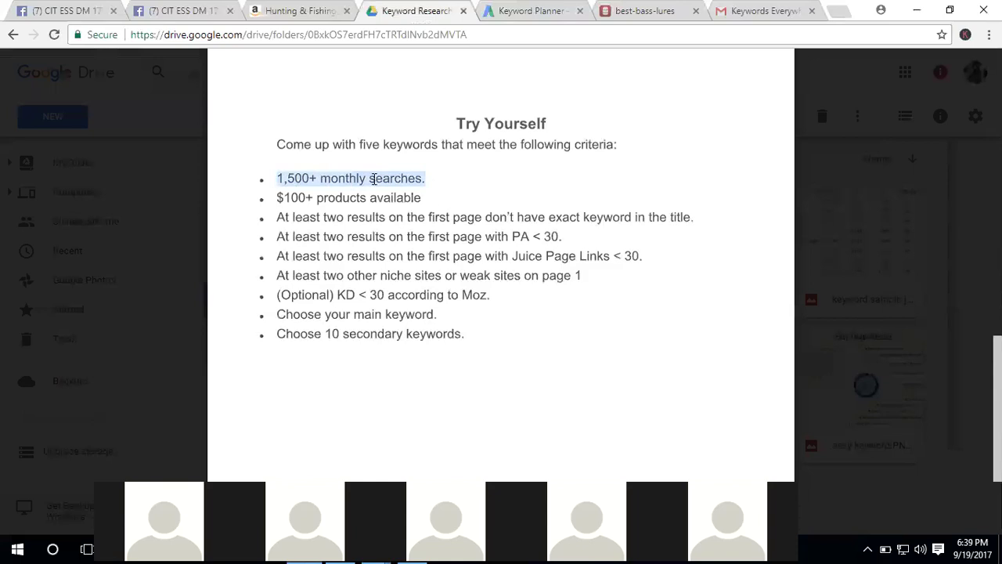
{"action": "left_click", "coordinate": [645, 10]}
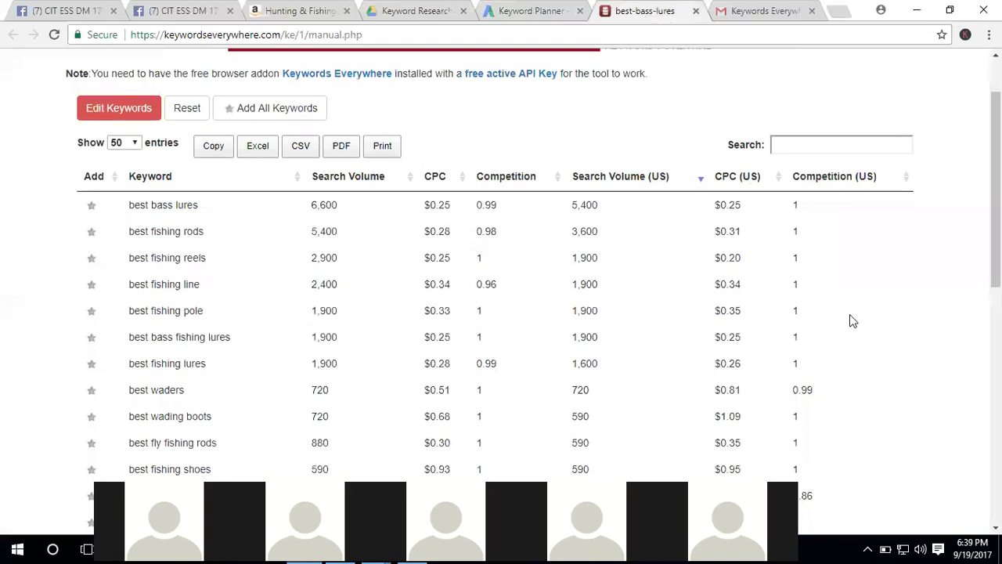
- Copy the keyword 'best fishing rods' from the results table
{"action": "scroll", "coordinate": [852, 321], "scroll_direction": "down", "scroll_amount": 4}
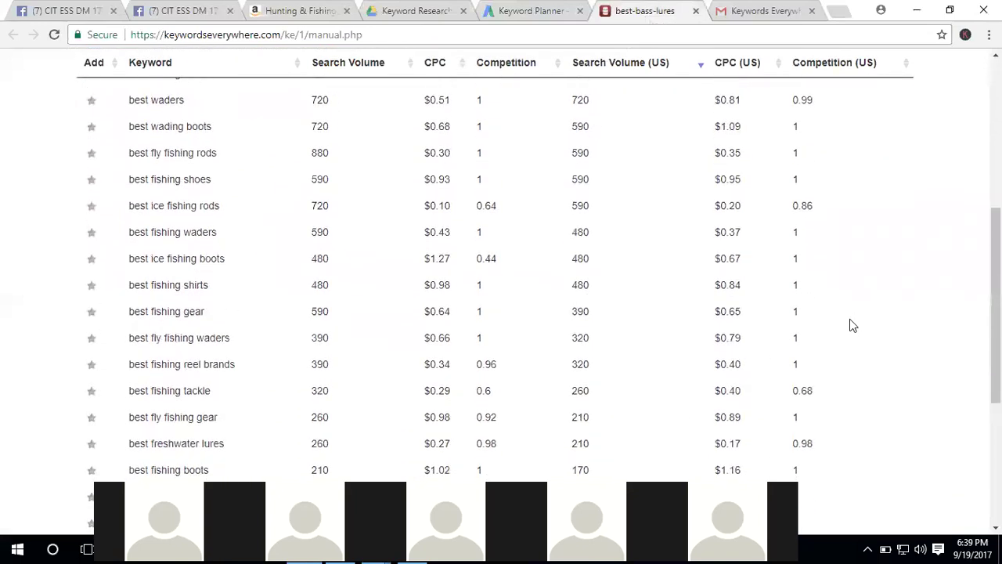
{"action": "scroll", "coordinate": [853, 324], "scroll_direction": "up", "scroll_amount": 3}
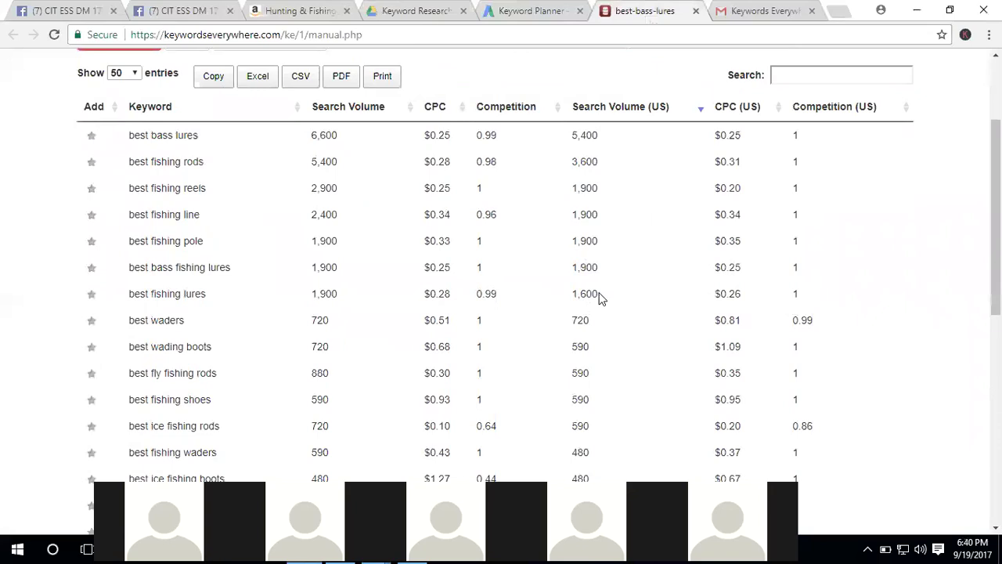
{"action": "left_click_drag", "start_coordinate": [599, 296], "coordinate": [126, 167]}
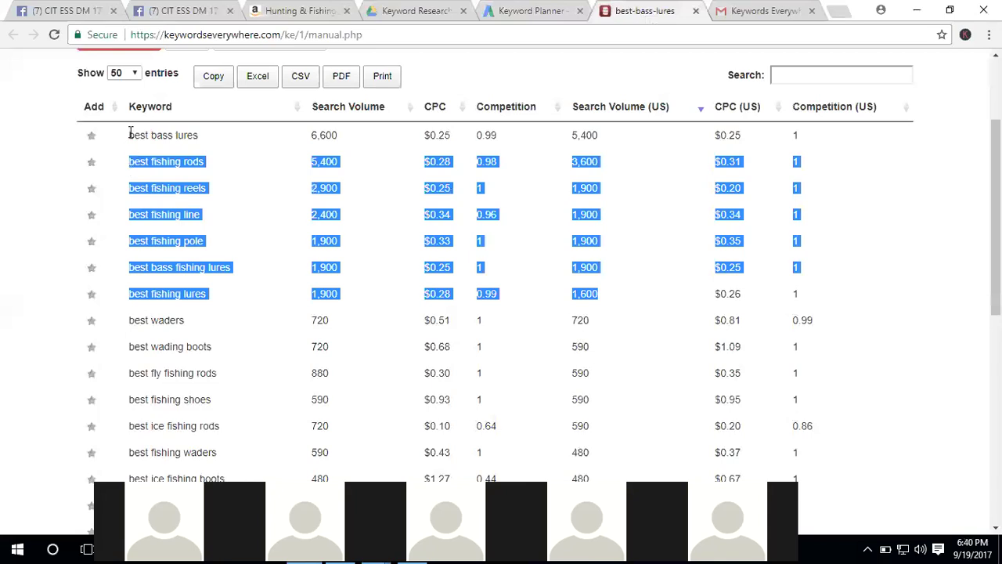
{"action": "left_click_drag", "start_coordinate": [128, 135], "coordinate": [603, 295]}
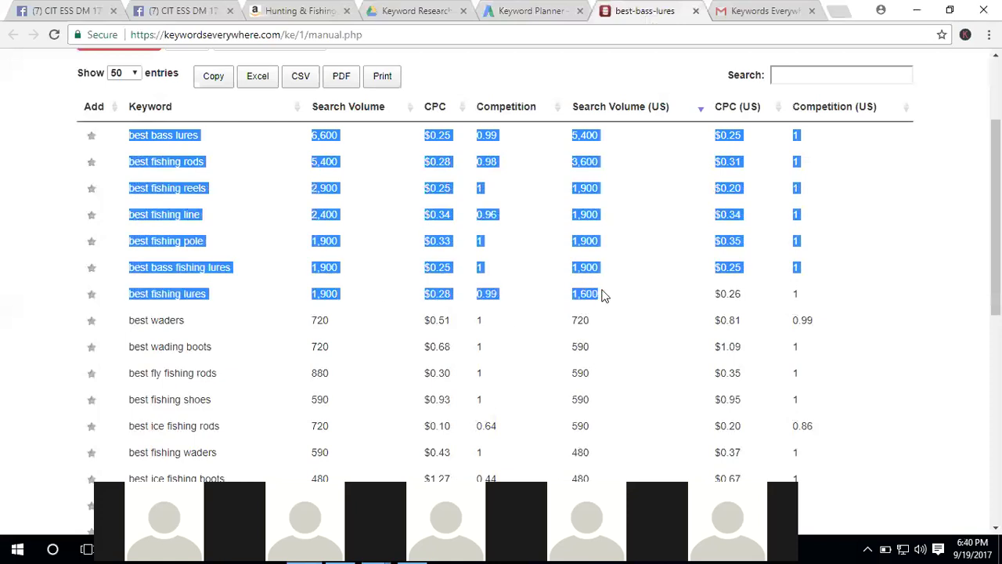
{"action": "left_click", "coordinate": [172, 133]}
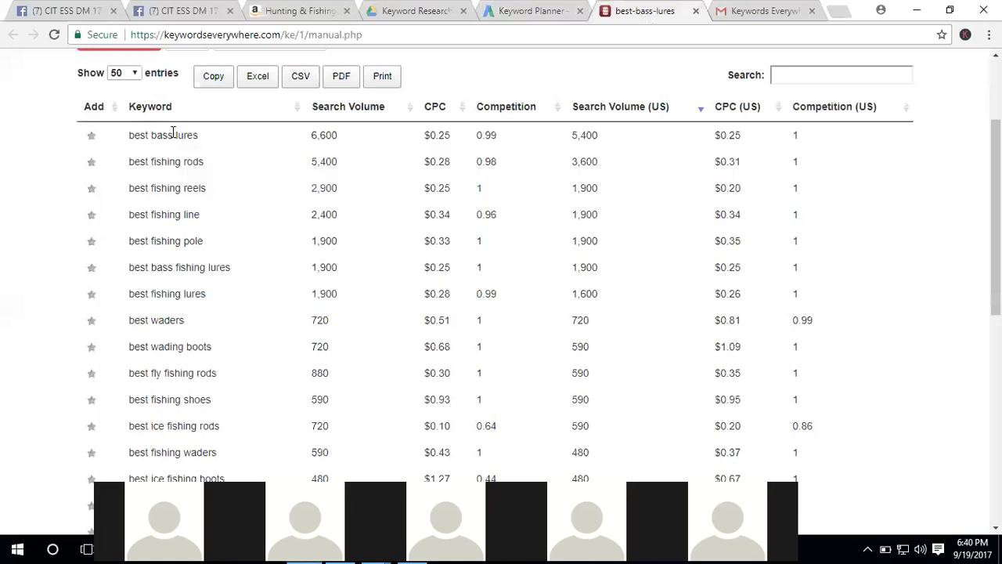
{"action": "left_click_drag", "start_coordinate": [131, 162], "coordinate": [208, 165]}
{"action": "right_click", "coordinate": [197, 164]}
{"action": "left_click", "coordinate": [232, 176]}
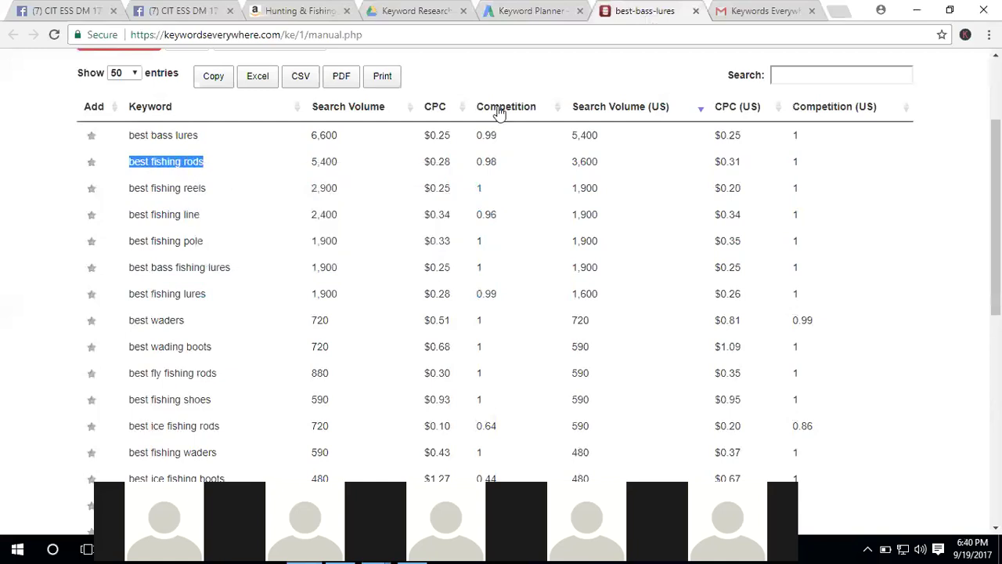
- Close the email tab and start a new tab searching 'google trend explore'
{"action": "left_click", "coordinate": [813, 11]}
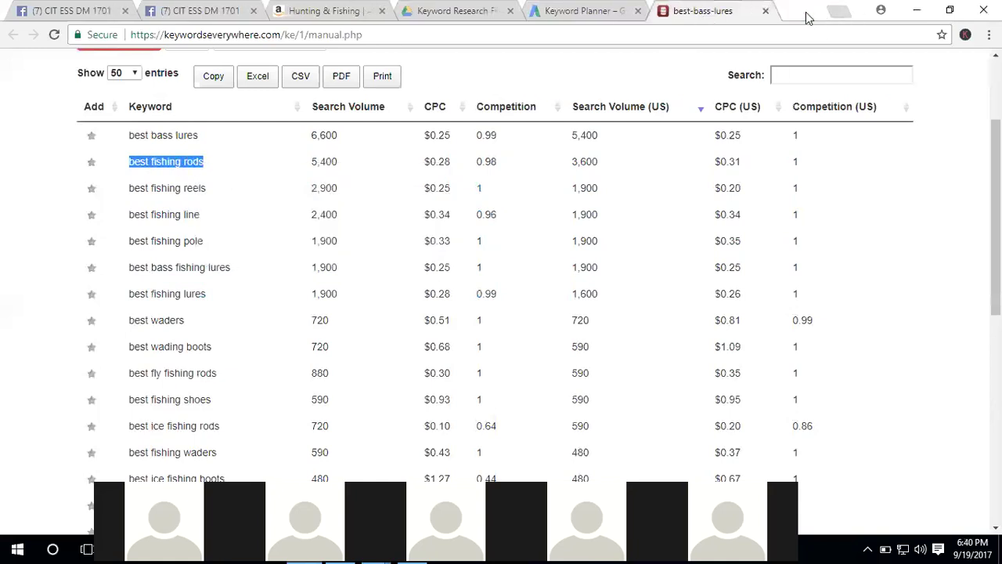
{"action": "left_click", "coordinate": [838, 11]}
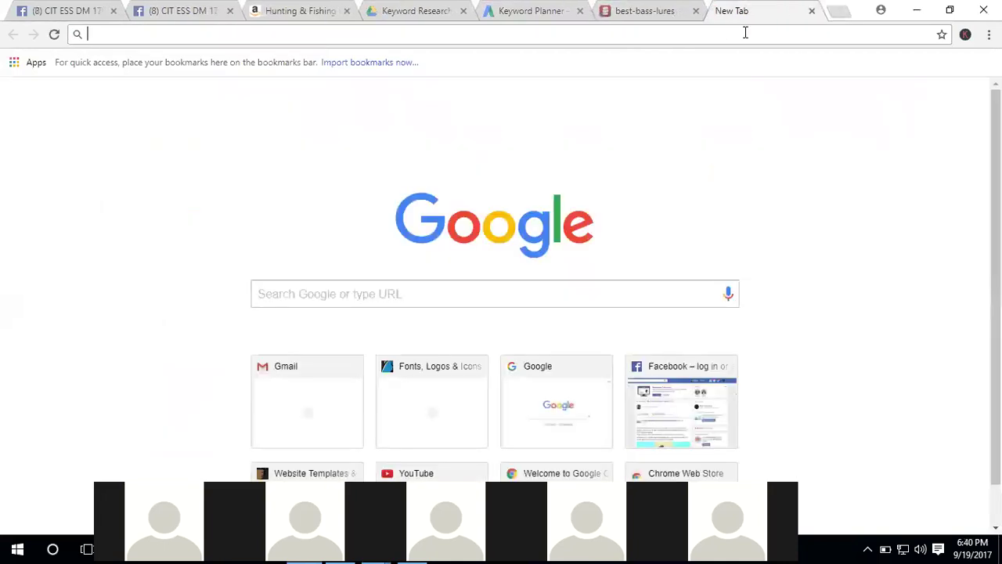
{"action": "type", "text": "googl"}
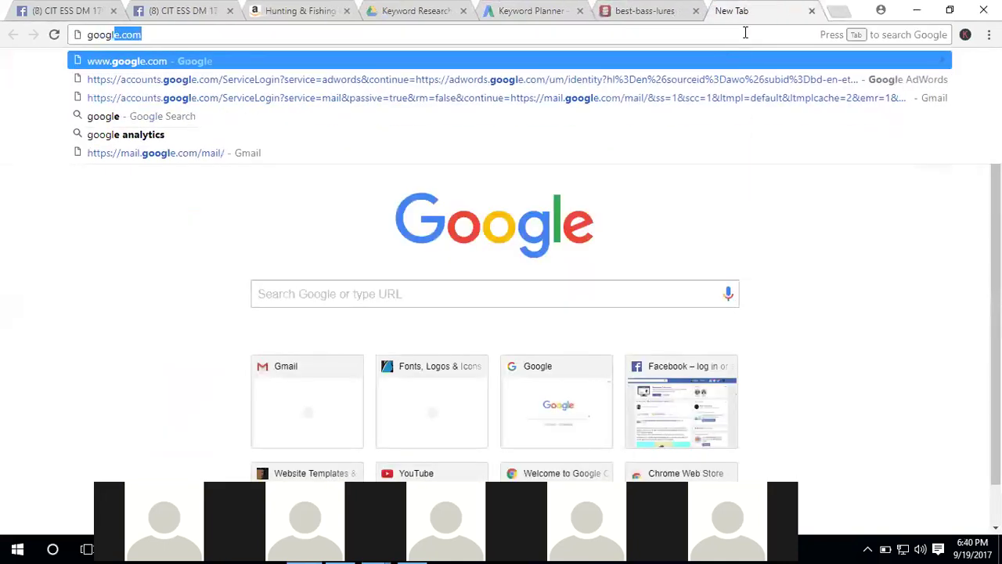
{"action": "type", "text": "e trend explore"}
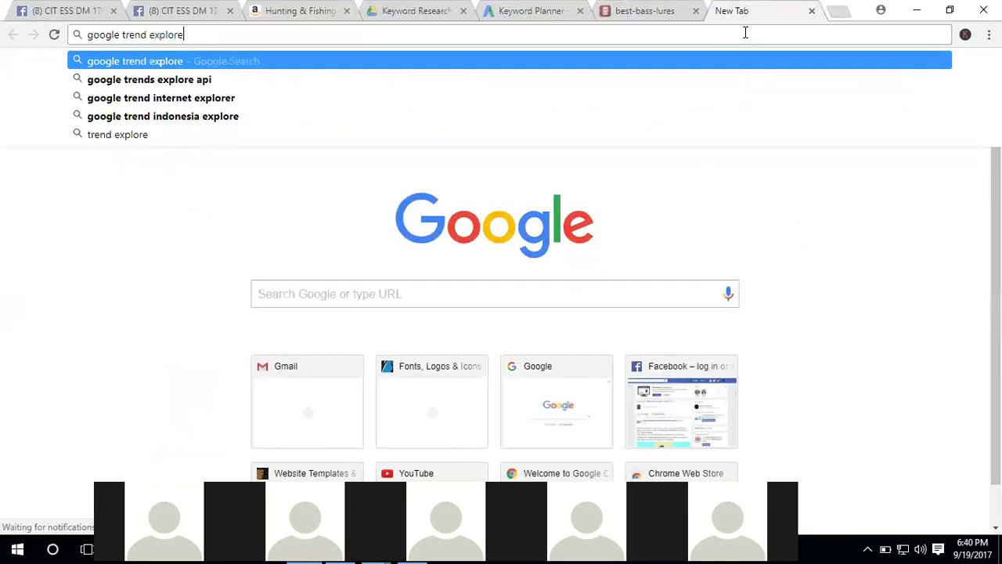
- Search Google for 'google trend explore' and open the Explore - Google Trends result
{"action": "key", "text": "Return"}
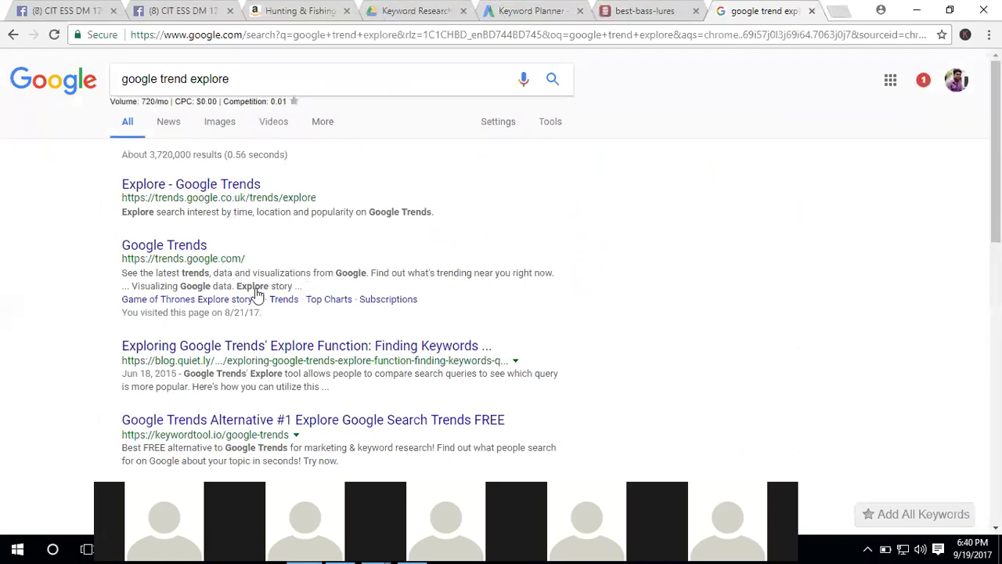
{"action": "left_click", "coordinate": [242, 191]}
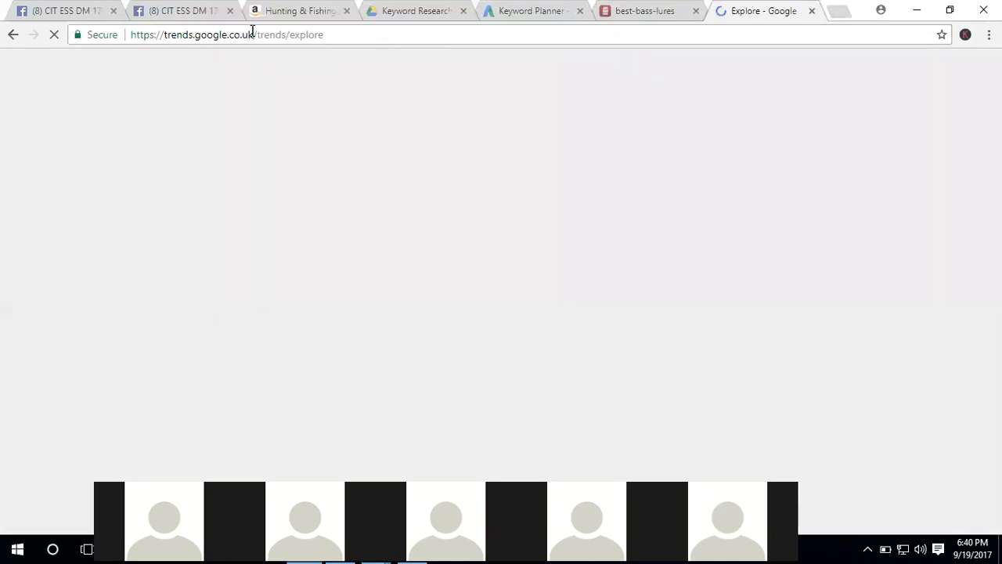
- Switch the Trends Explore address from google.co.uk to google.com
{"action": "left_click_drag", "start_coordinate": [252, 31], "coordinate": [233, 35]}
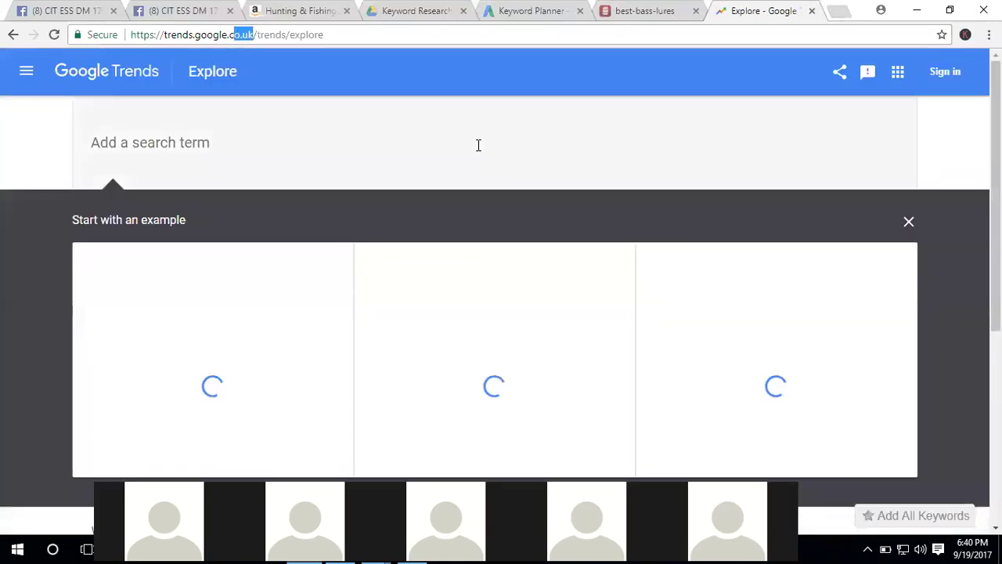
{"action": "type", "text": "om"}
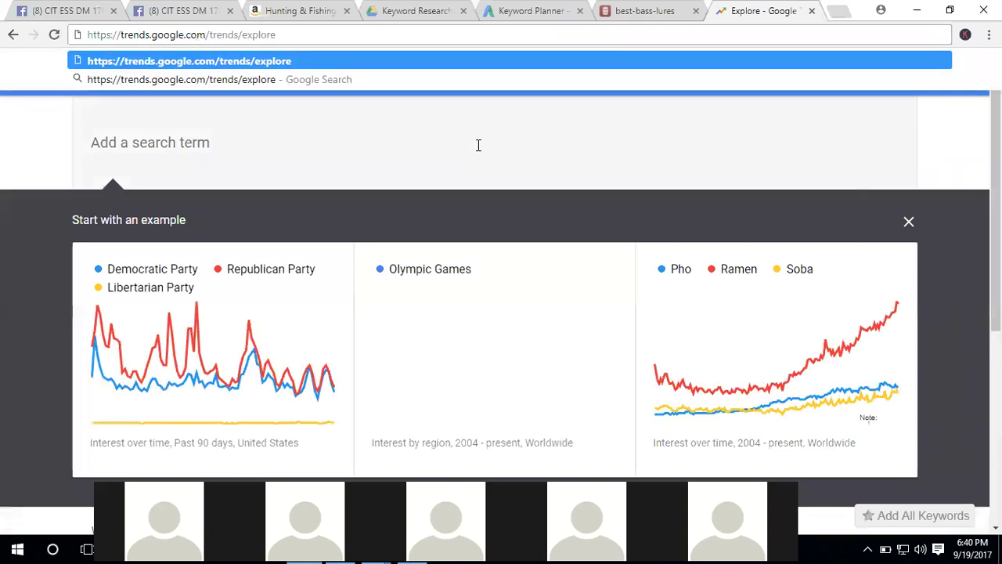
{"action": "key", "text": "Return"}
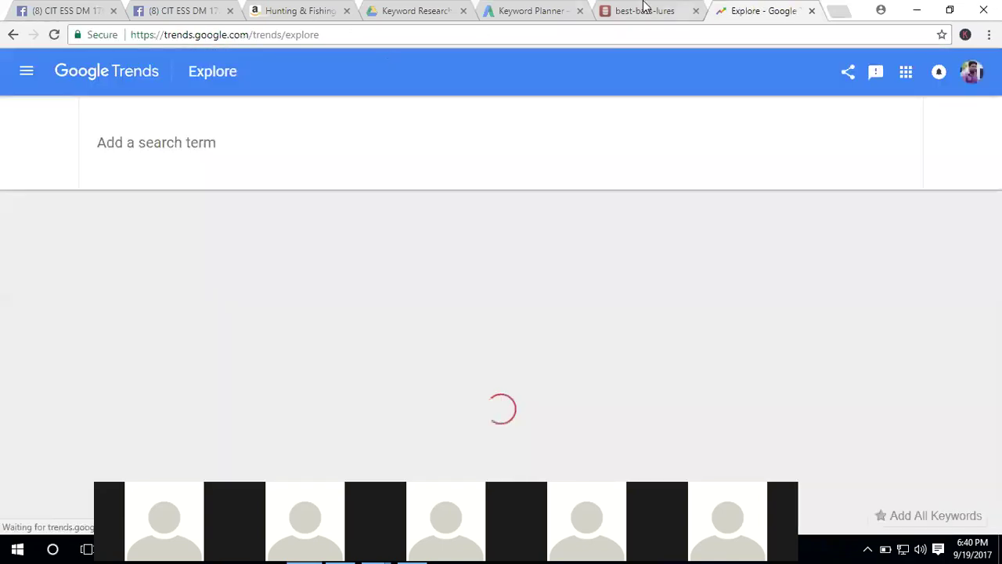
- Copy 'best fishing rods' from the keyword table and search it in Google Trends
{"action": "left_click", "coordinate": [641, 9]}
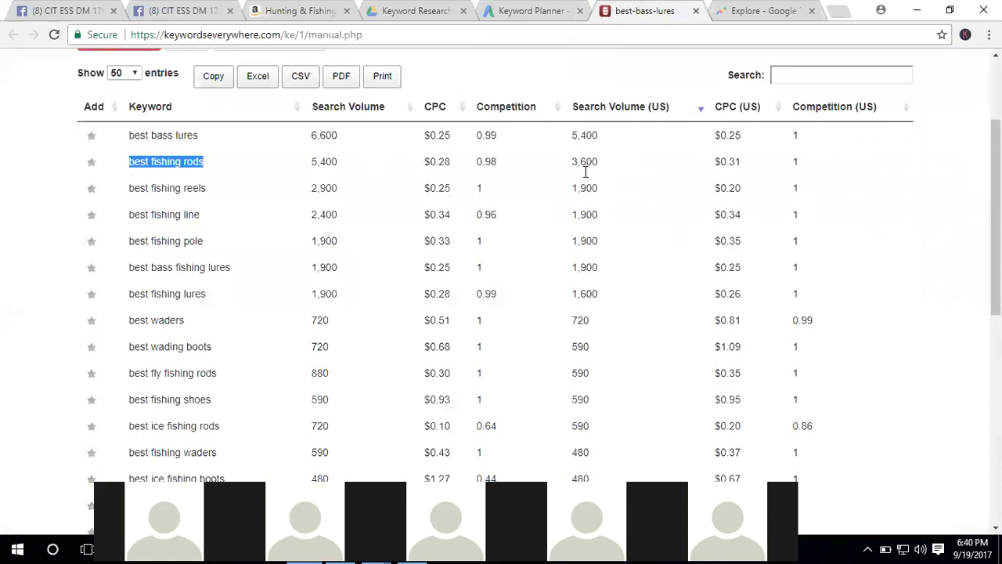
{"action": "right_click", "coordinate": [164, 161]}
{"action": "left_click", "coordinate": [190, 171]}
{"action": "left_click", "coordinate": [777, 11]}
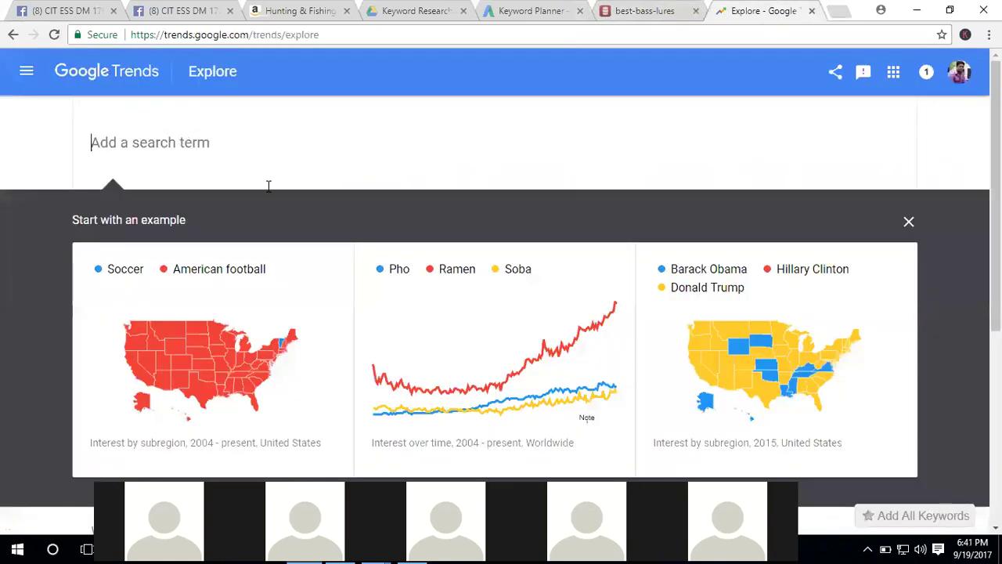
{"action": "right_click", "coordinate": [141, 154]}
{"action": "left_click", "coordinate": [195, 242]}
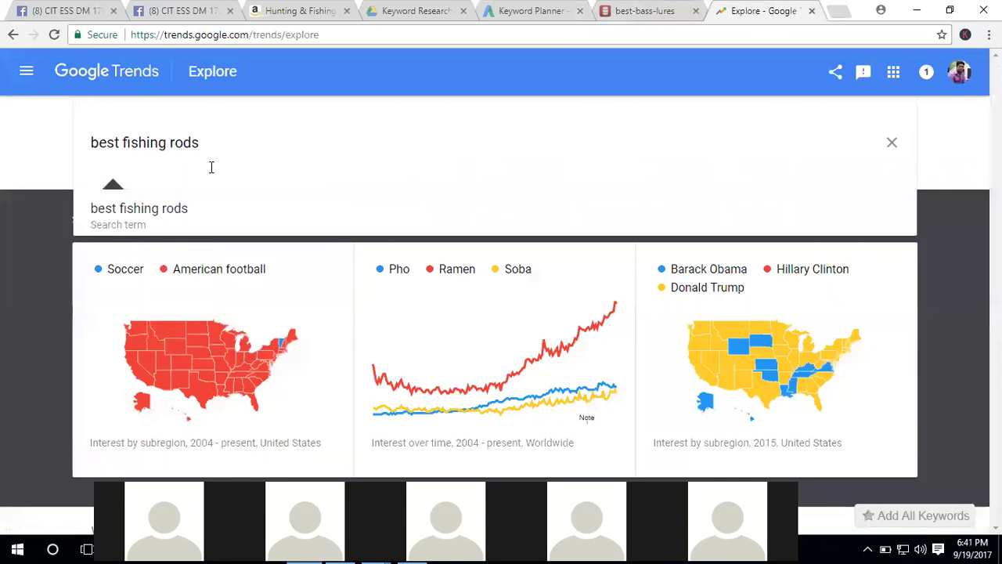
{"action": "key", "text": "Return"}
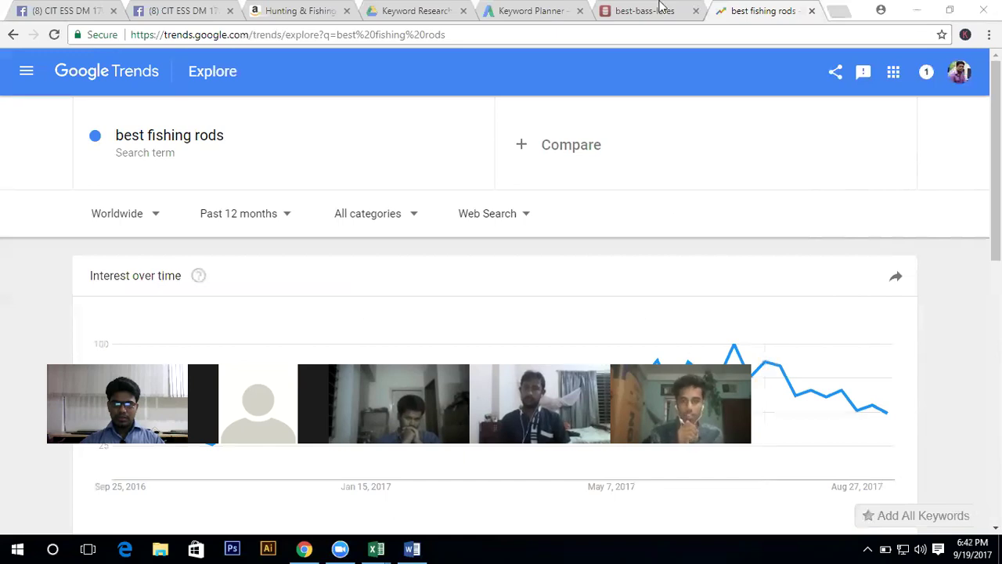
{"action": "left_click", "coordinate": [658, 9]}
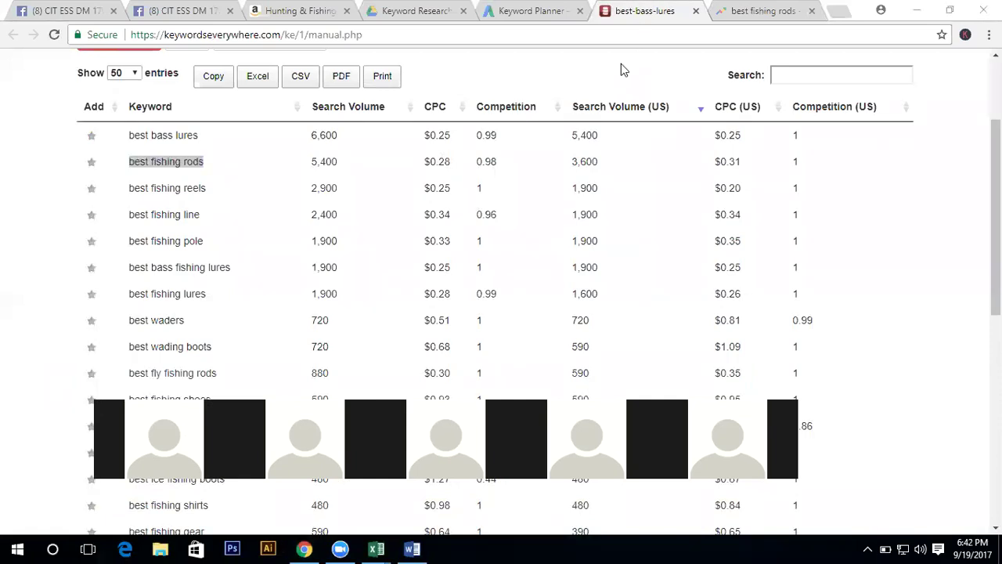
{"action": "left_click", "coordinate": [644, 14]}
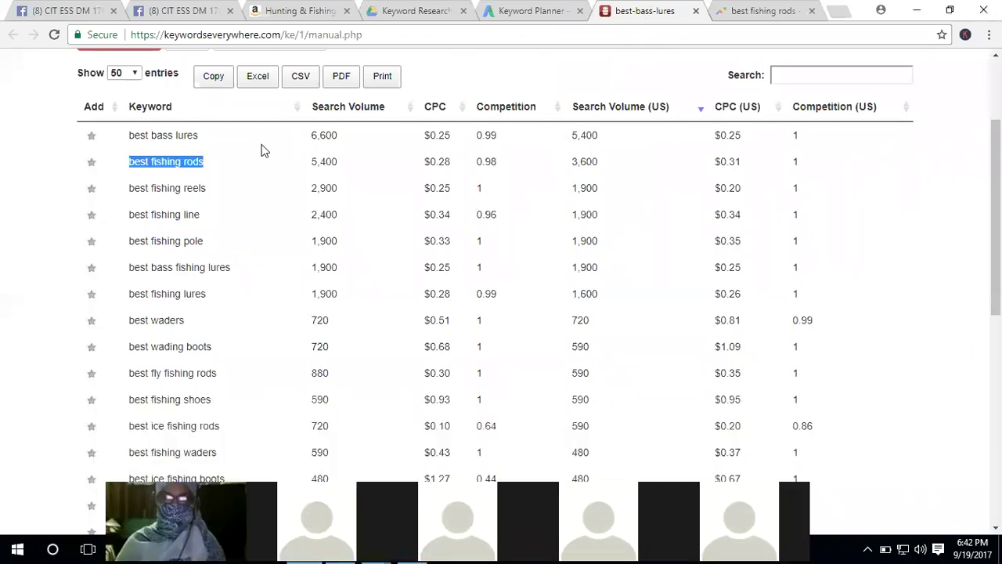
{"action": "left_click", "coordinate": [748, 11]}
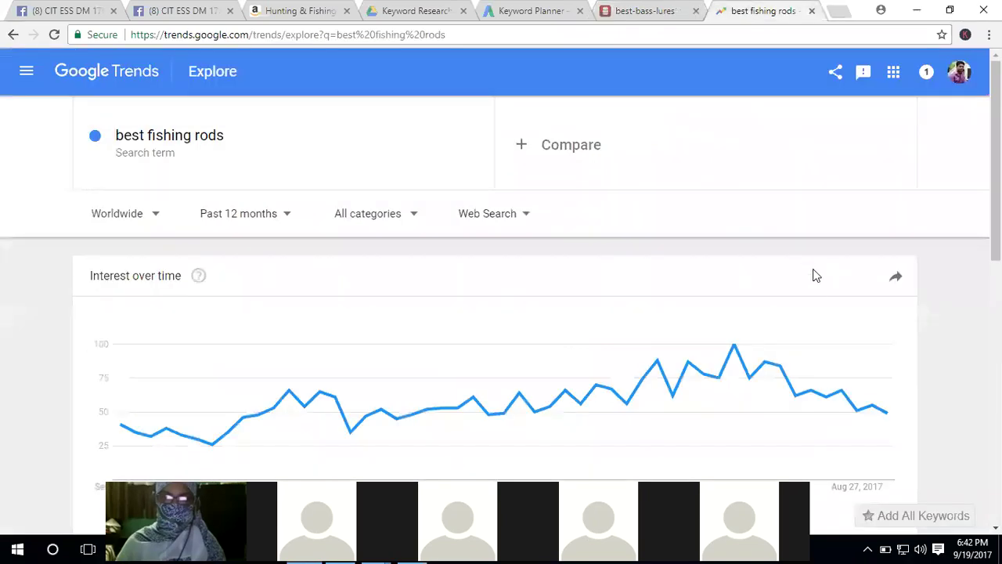
- Review the worldwide past-12-months Trends results for best fishing rods
{"action": "scroll", "coordinate": [600, 314], "scroll_direction": "down", "scroll_amount": 2}
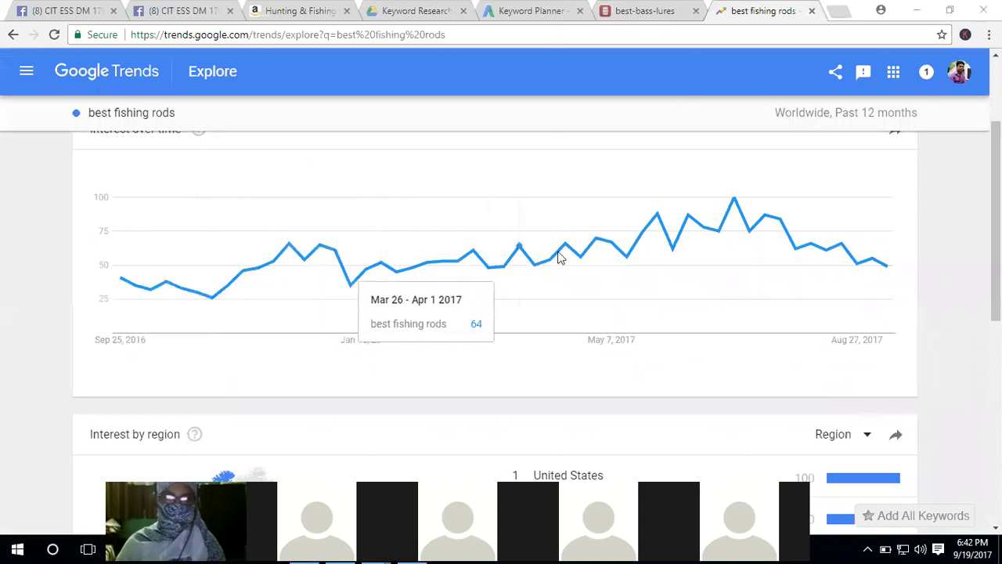
{"action": "scroll", "coordinate": [752, 203], "scroll_direction": "down", "scroll_amount": 1}
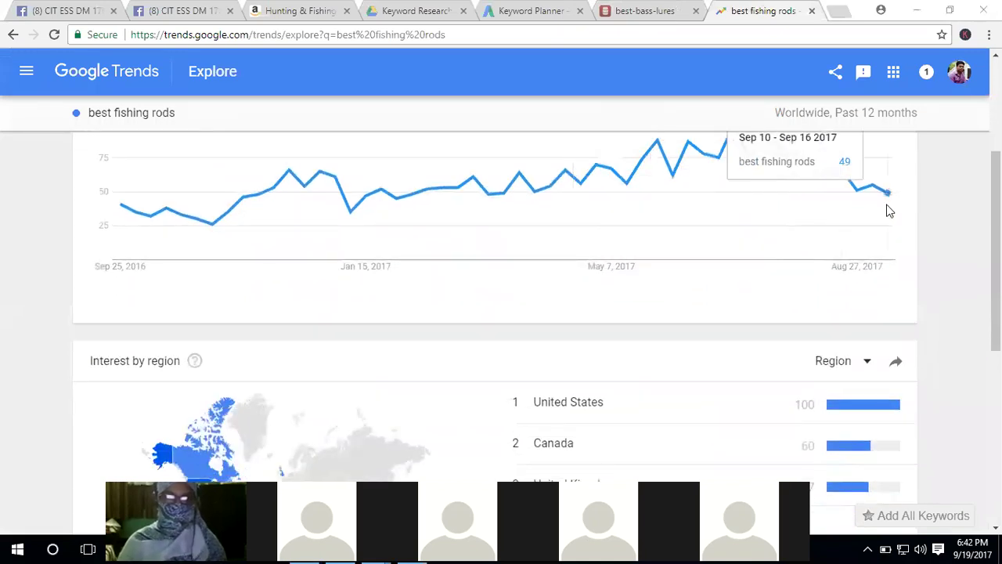
{"action": "scroll", "coordinate": [888, 209], "scroll_direction": "up", "scroll_amount": 1}
{"action": "scroll", "coordinate": [889, 210], "scroll_direction": "up", "scroll_amount": 2}
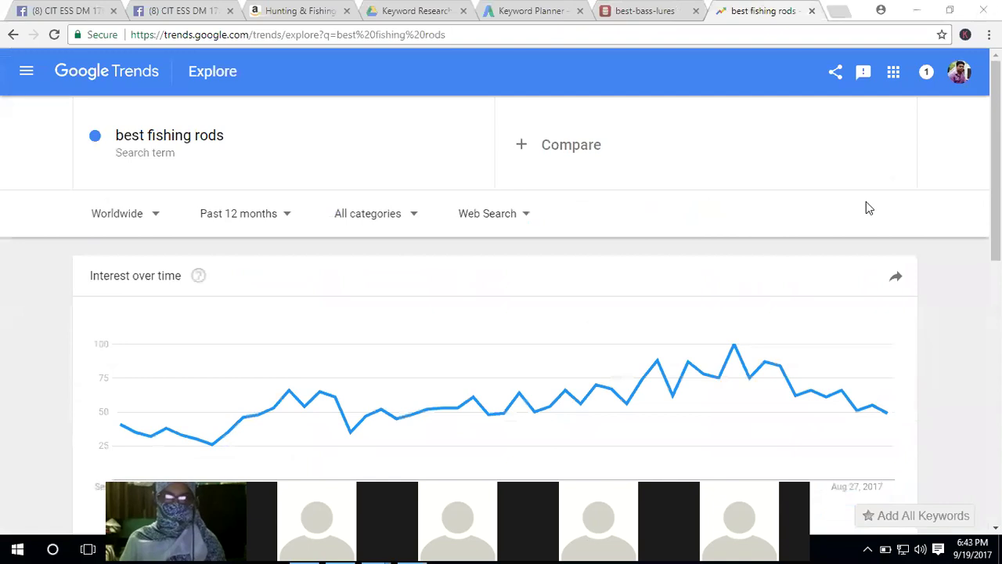
{"action": "scroll", "coordinate": [663, 235], "scroll_direction": "down", "scroll_amount": 1}
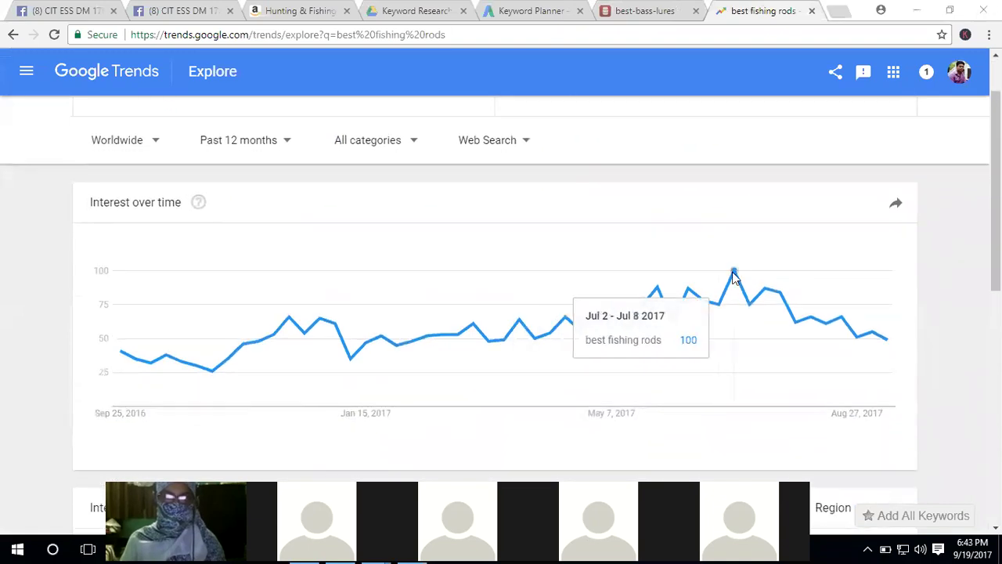
{"action": "scroll", "coordinate": [732, 259], "scroll_direction": "down", "scroll_amount": 1}
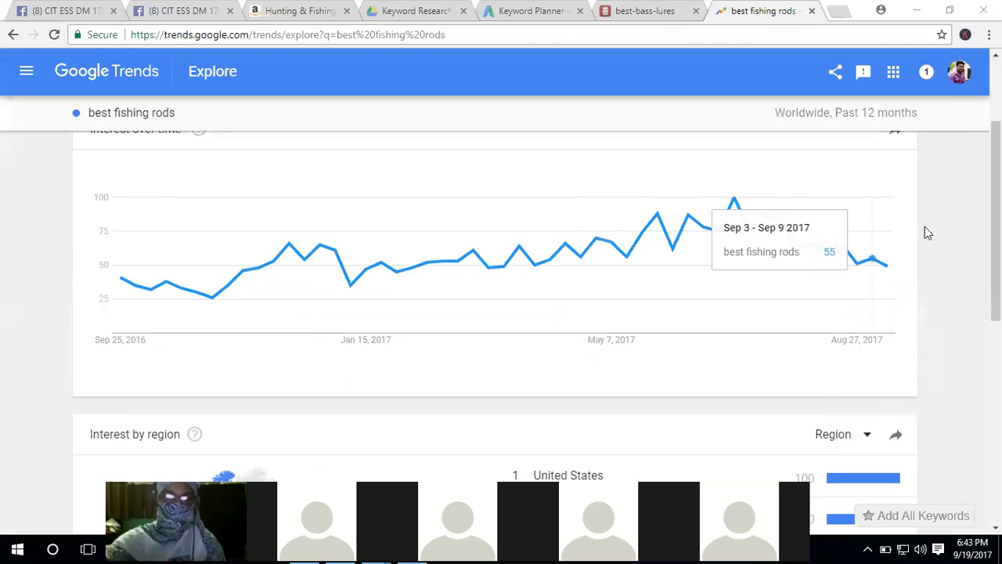
{"action": "scroll", "coordinate": [952, 251], "scroll_direction": "up", "scroll_amount": 1}
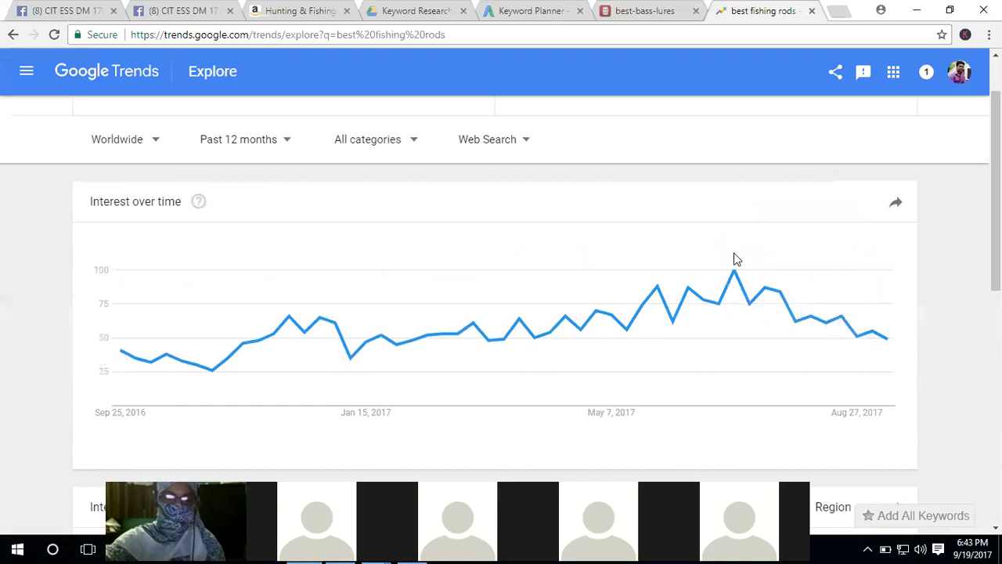
{"action": "scroll", "coordinate": [382, 290], "scroll_direction": "up", "scroll_amount": 1}
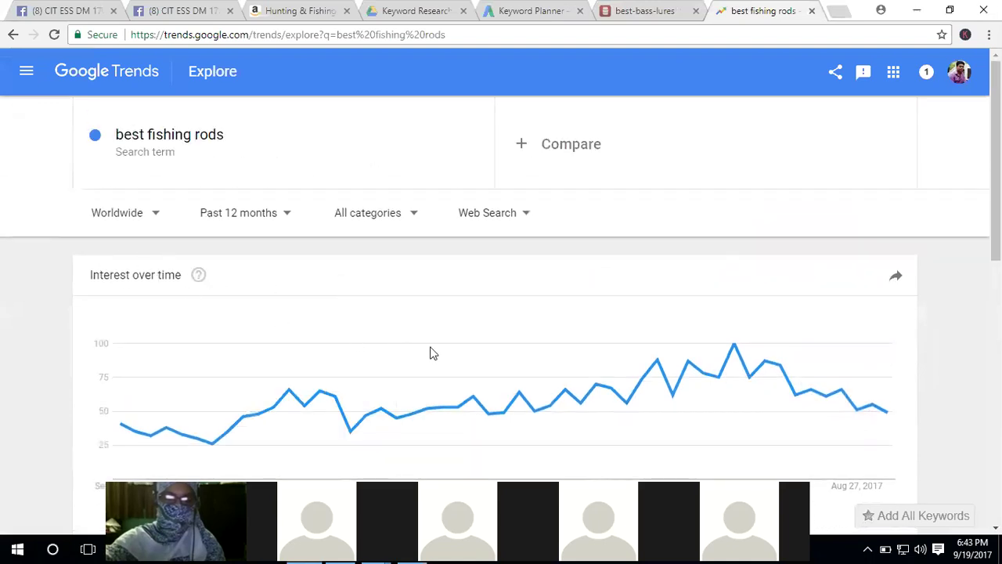
{"action": "scroll", "coordinate": [470, 337], "scroll_direction": "down", "scroll_amount": 1}
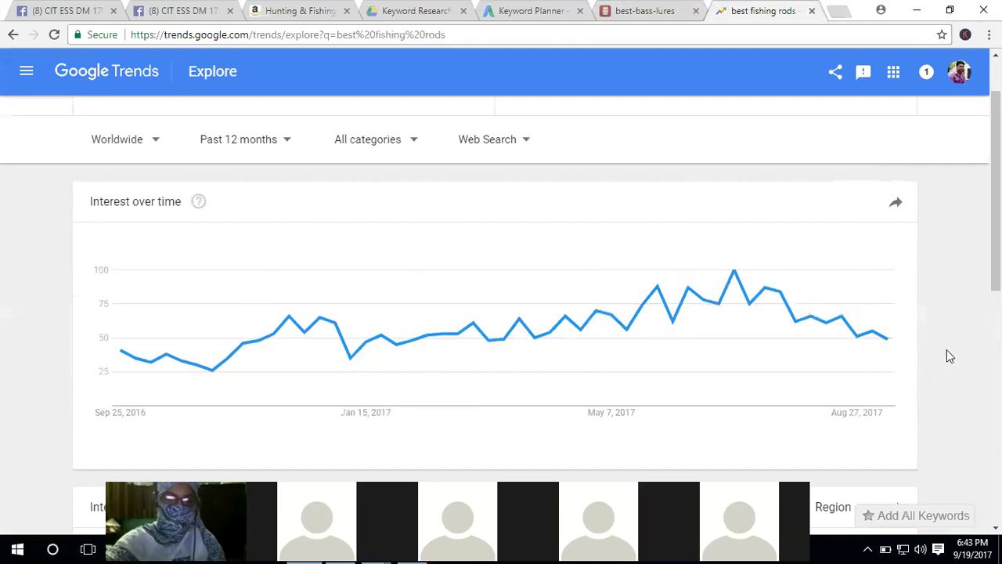
{"action": "scroll", "coordinate": [947, 351], "scroll_direction": "up", "scroll_amount": 1}
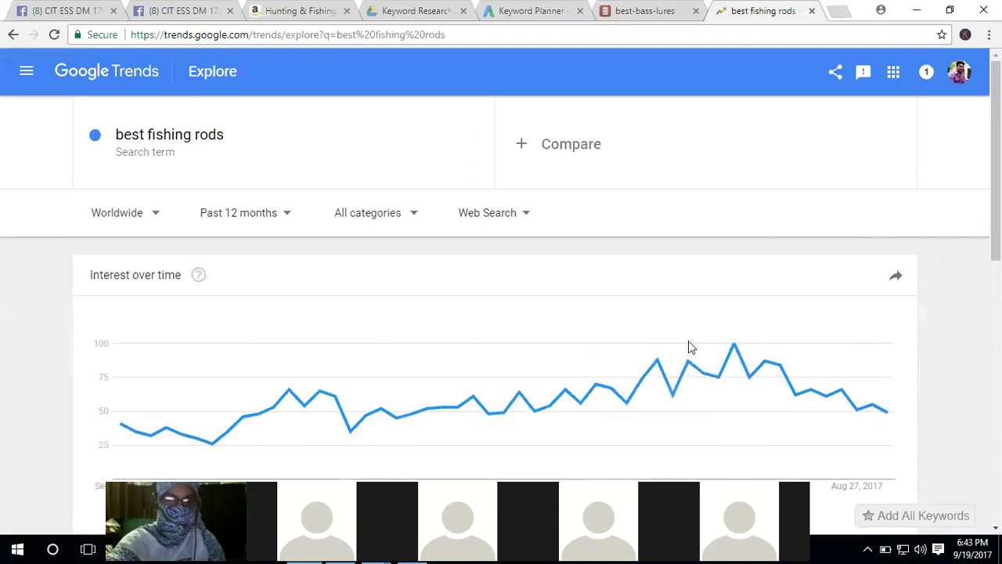
{"action": "left_click", "coordinate": [285, 219]}
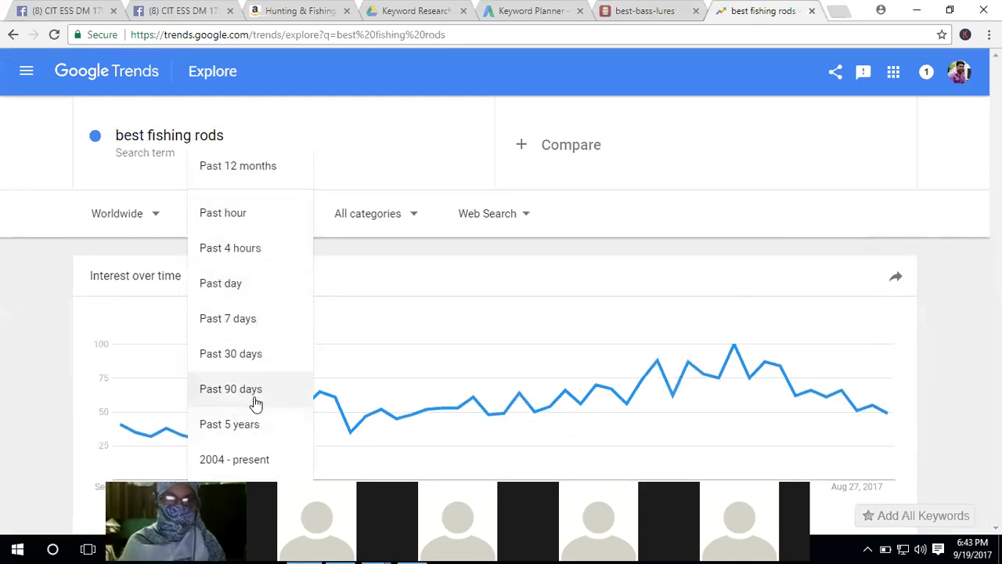
- Change the best fishing rods chart to Past 5 years, then return to the keyword table
{"action": "left_click", "coordinate": [253, 429]}
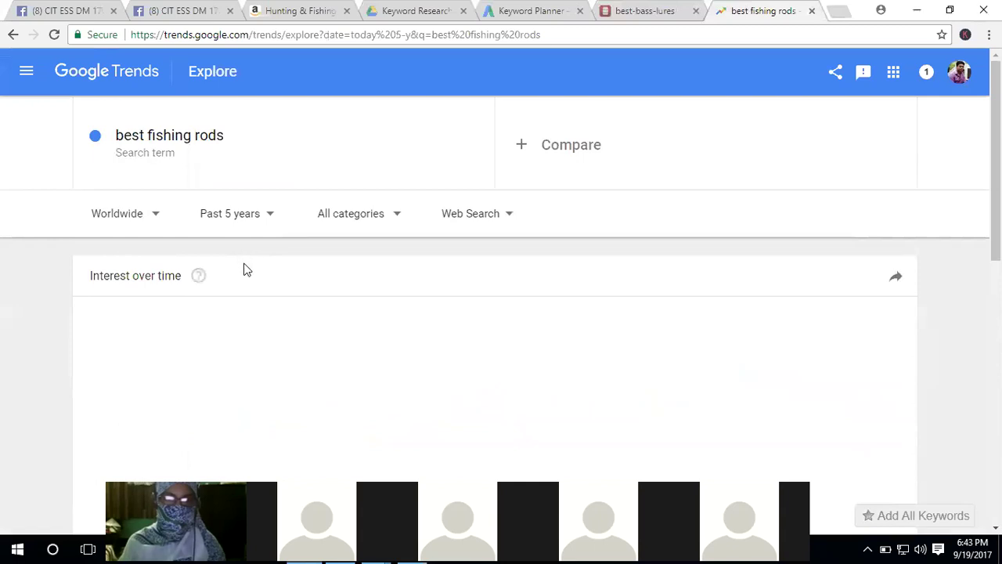
{"action": "mouse_move", "coordinate": [230, 399]}
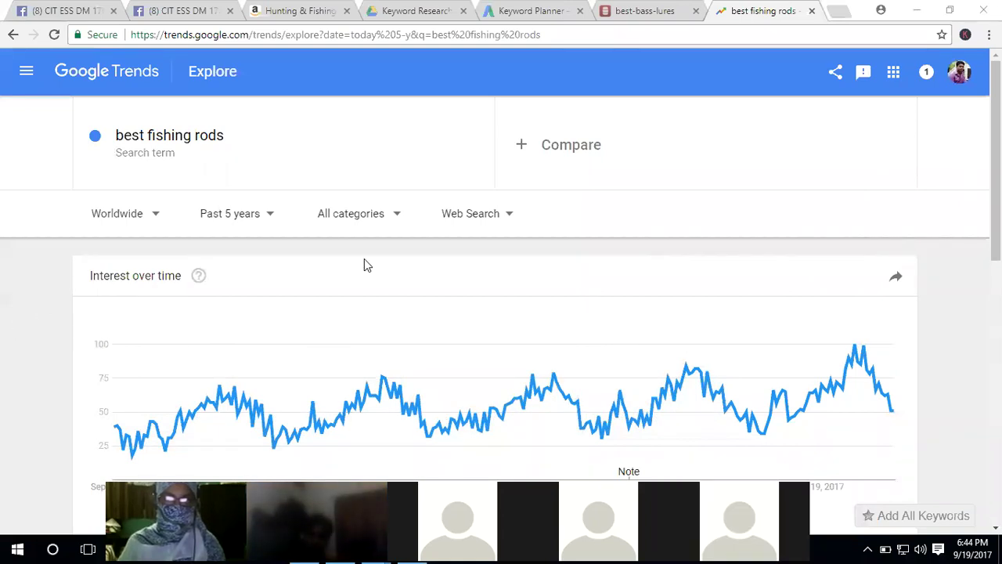
{"action": "left_click", "coordinate": [667, 9]}
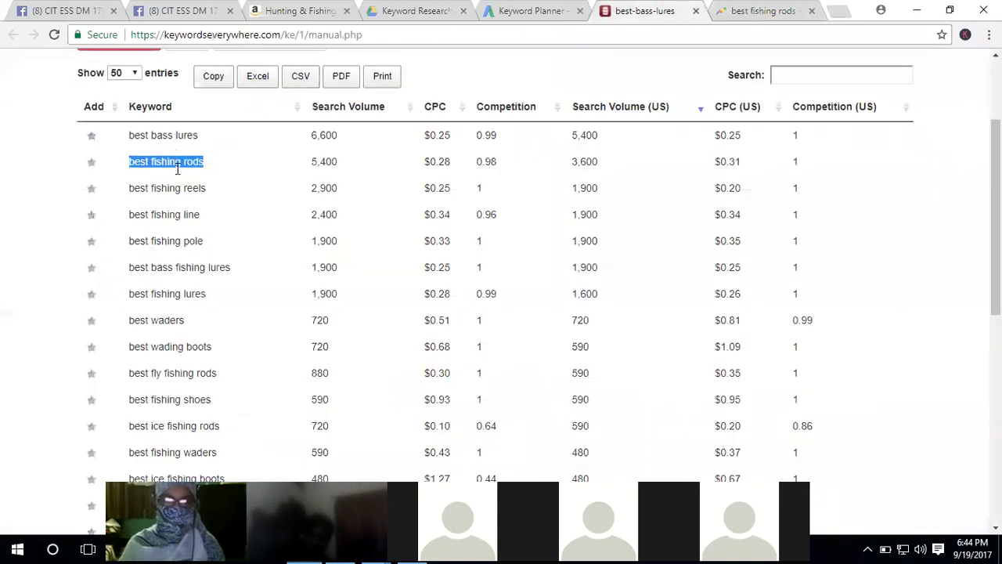
- Compare the fishing keyword volumes and reset the Trends chart to Past 12 months
{"action": "left_click_drag", "start_coordinate": [606, 293], "coordinate": [127, 164]}
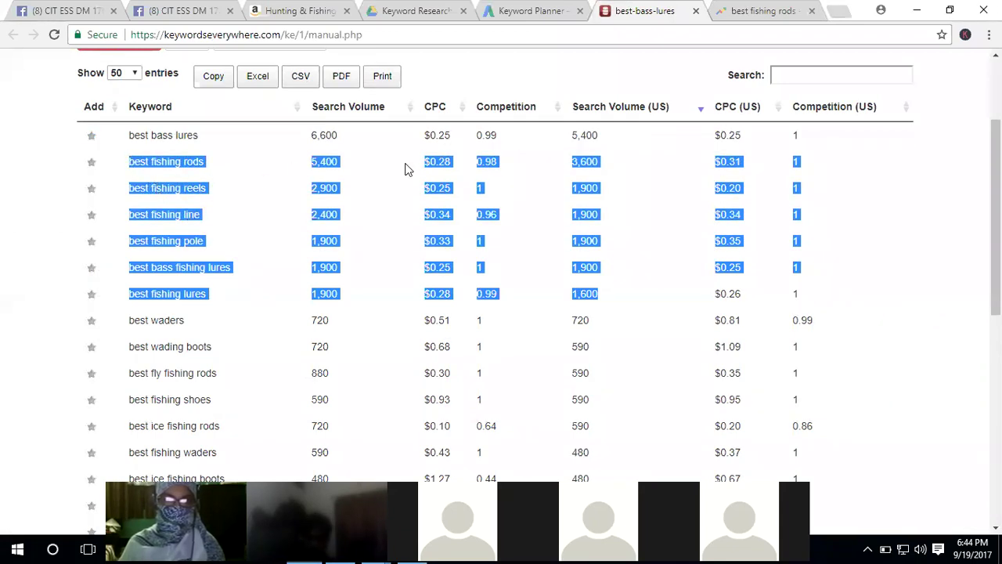
{"action": "left_click", "coordinate": [746, 13]}
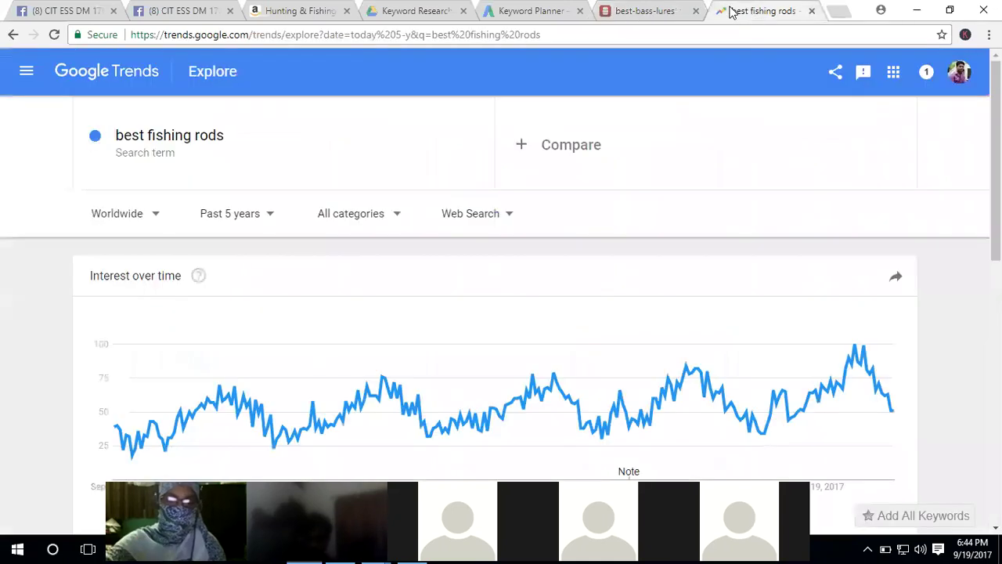
{"action": "left_click", "coordinate": [263, 219]}
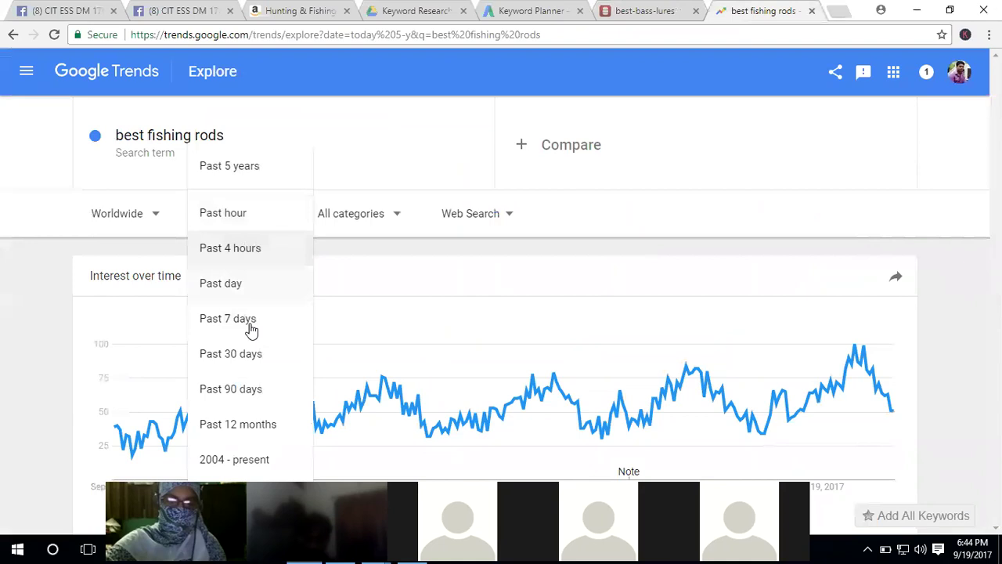
{"action": "left_click", "coordinate": [238, 424]}
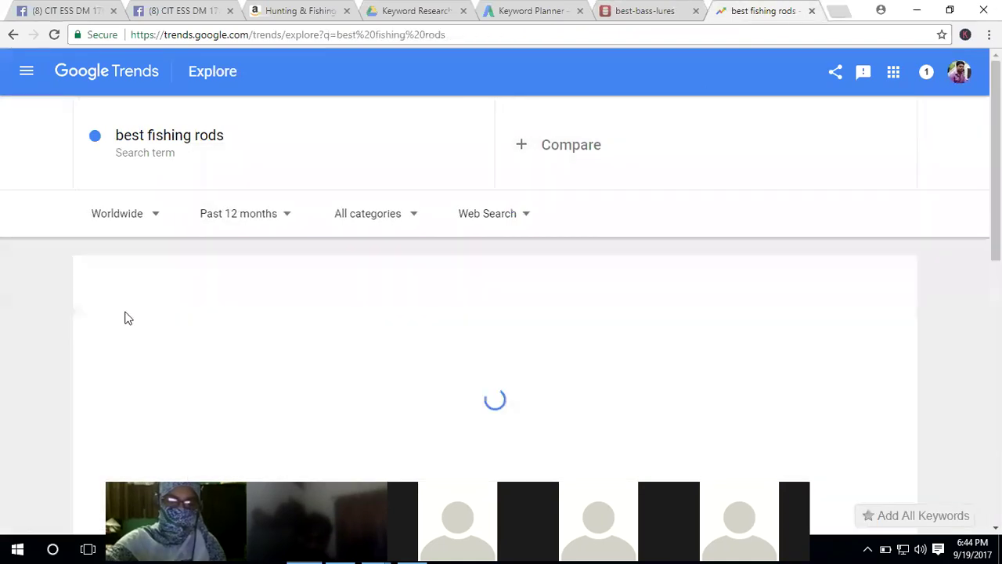
{"action": "left_click", "coordinate": [628, 12]}
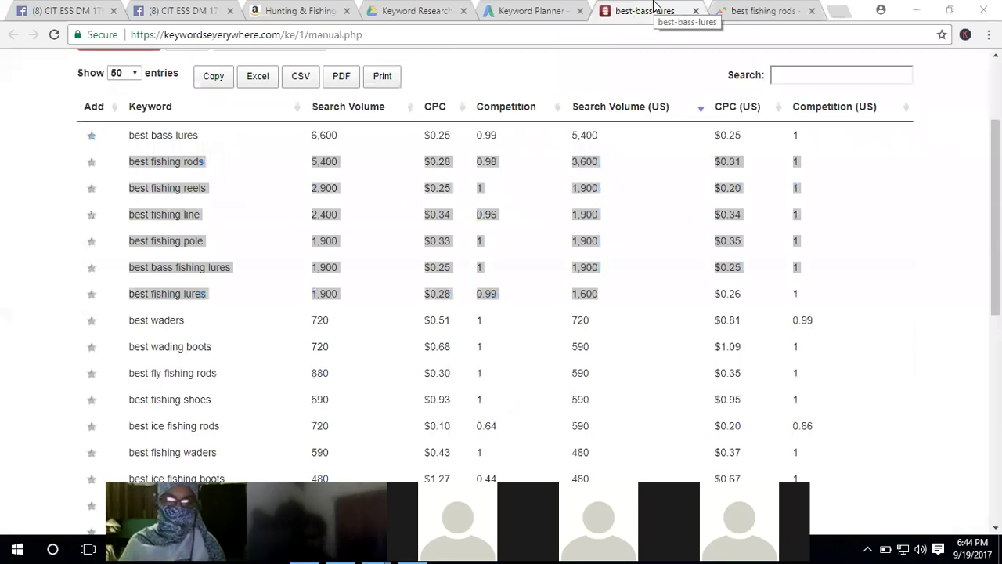
{"action": "left_click", "coordinate": [754, 8]}
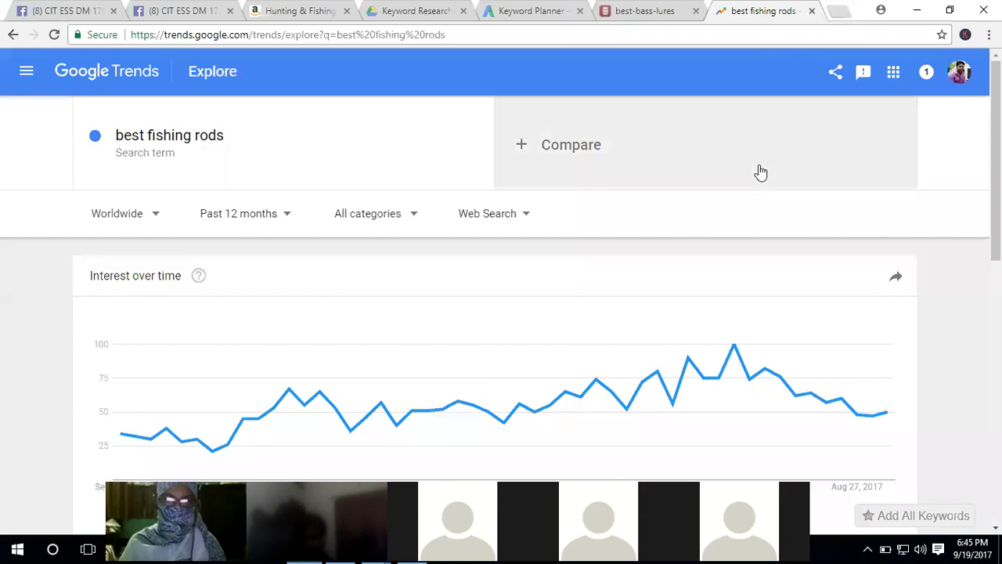
{"action": "left_click", "coordinate": [410, 8]}
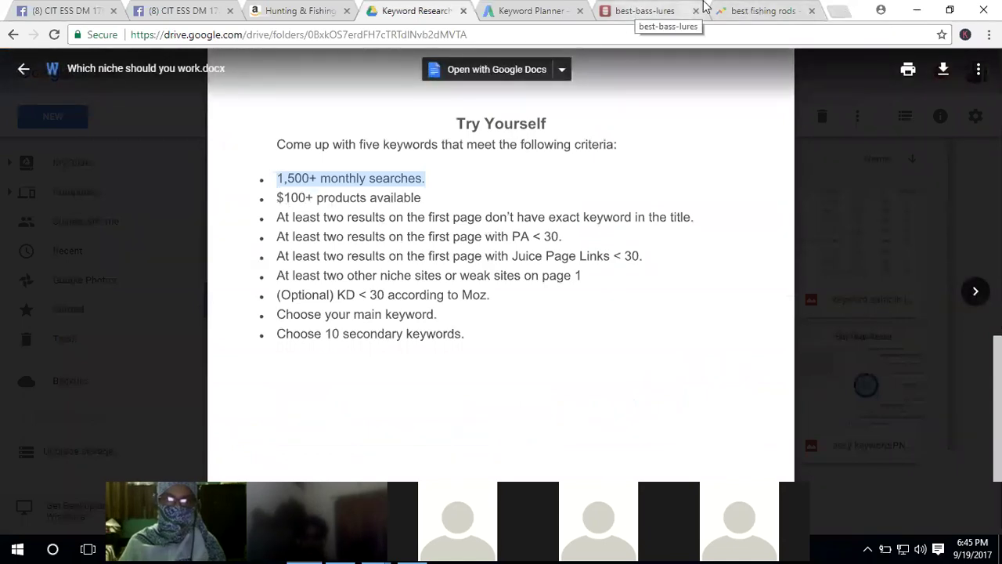
{"action": "left_click", "coordinate": [743, 9]}
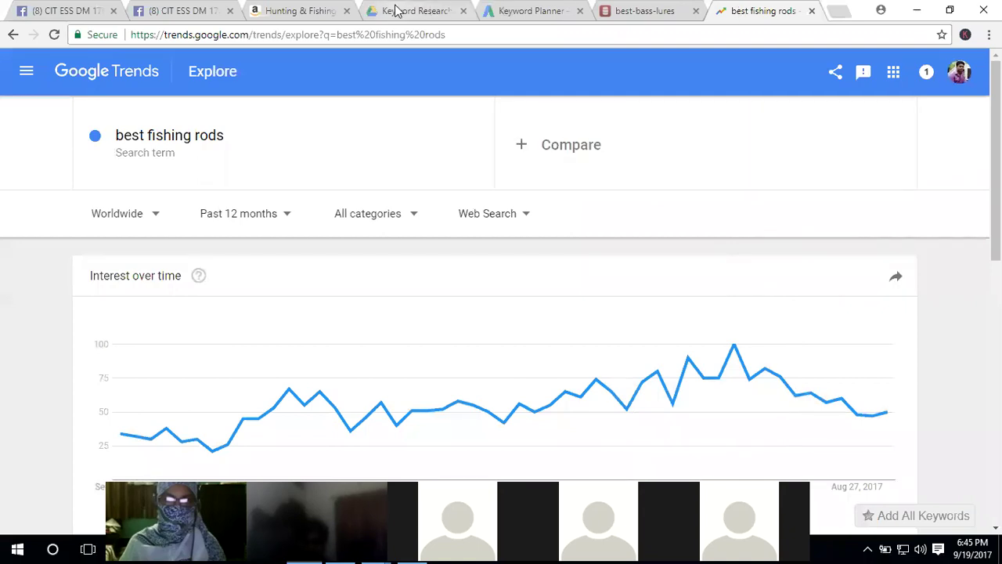
{"action": "left_click", "coordinate": [303, 9]}
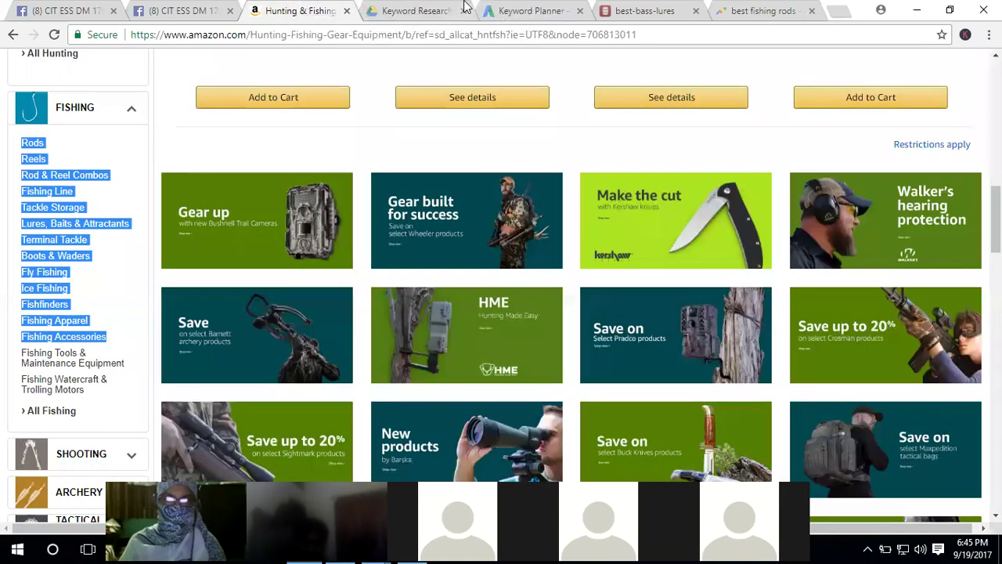
- Highlight the '$100+ products available' criterion in the niche document
{"action": "left_click", "coordinate": [395, 10]}
{"action": "left_click_drag", "start_coordinate": [276, 199], "coordinate": [425, 197]}
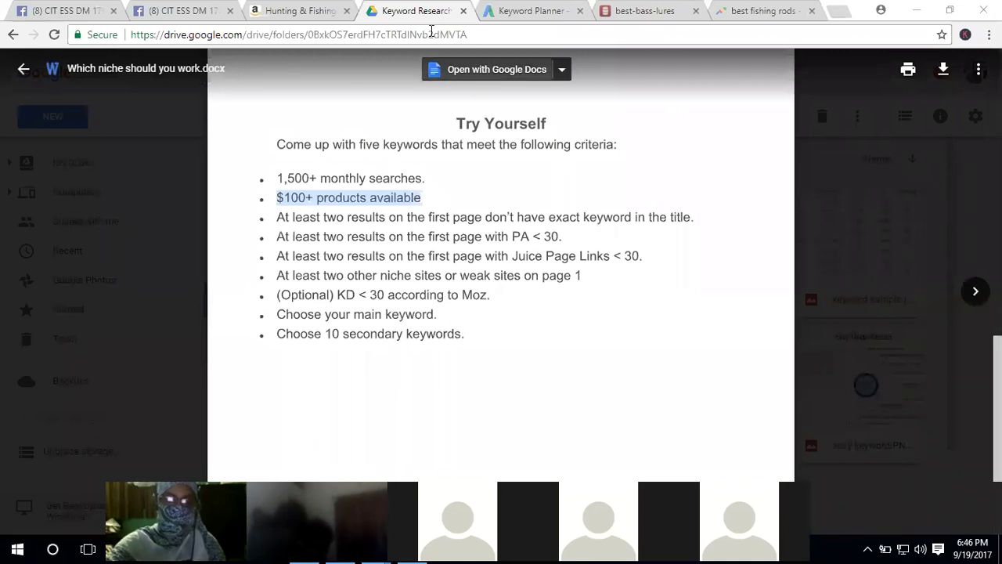
- Glance at the best fishing rods Trends chart, then go back to Amazon's Hunting & Fishing page
{"action": "left_click", "coordinate": [295, 10]}
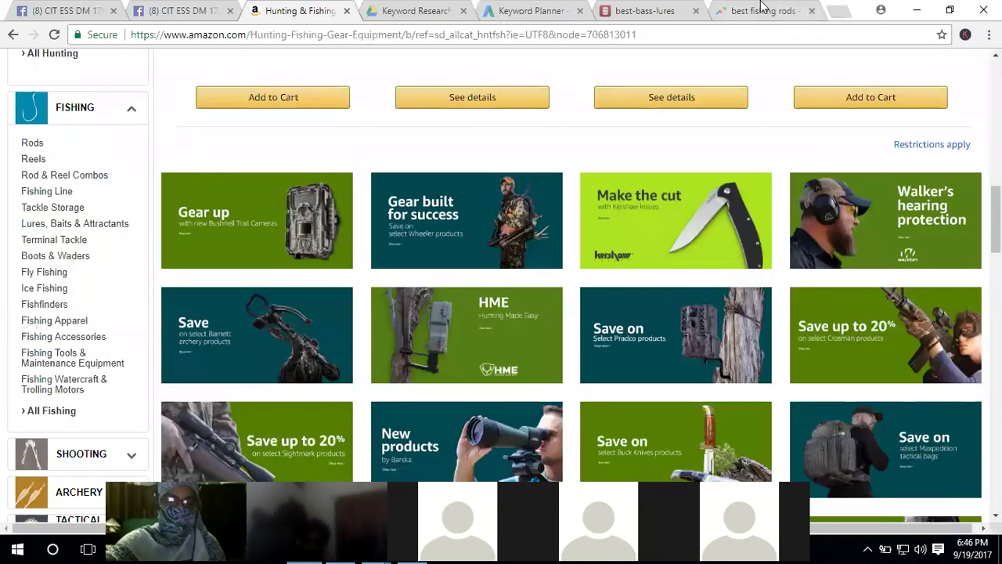
{"action": "left_click", "coordinate": [761, 10]}
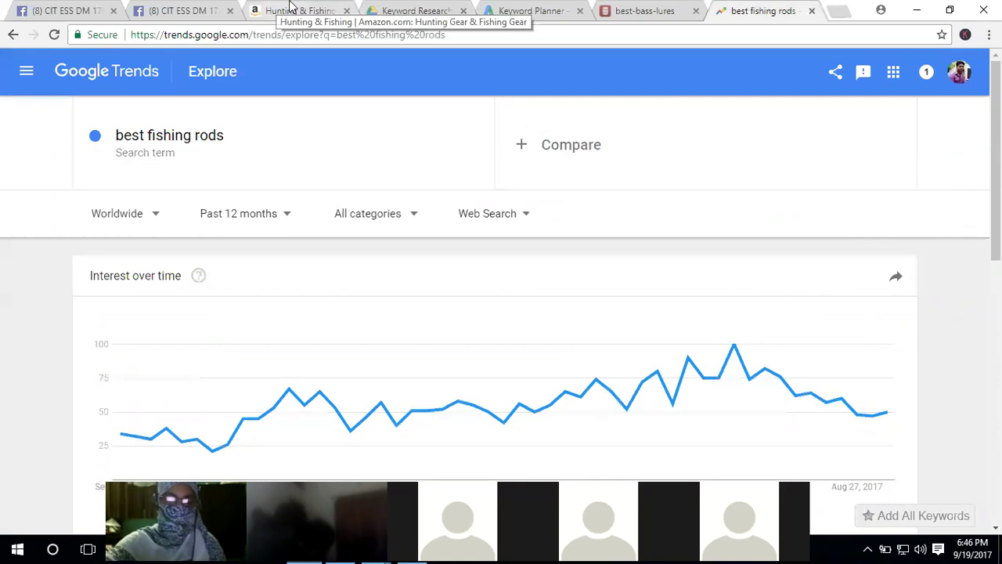
{"action": "left_click", "coordinate": [290, 7]}
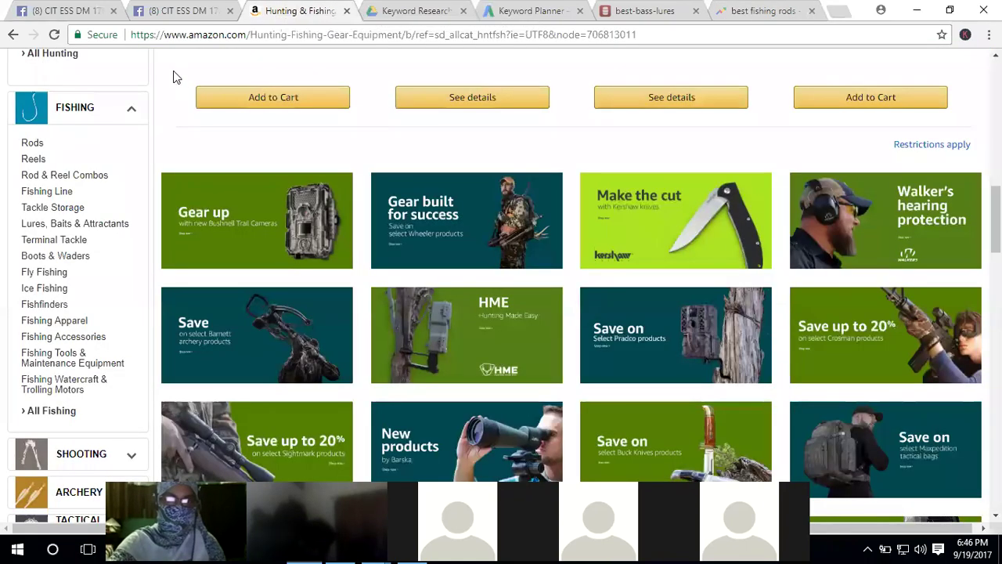
- Open the Fishing Rods category and filter results to the $50 to $100 price range
{"action": "left_click", "coordinate": [33, 143]}
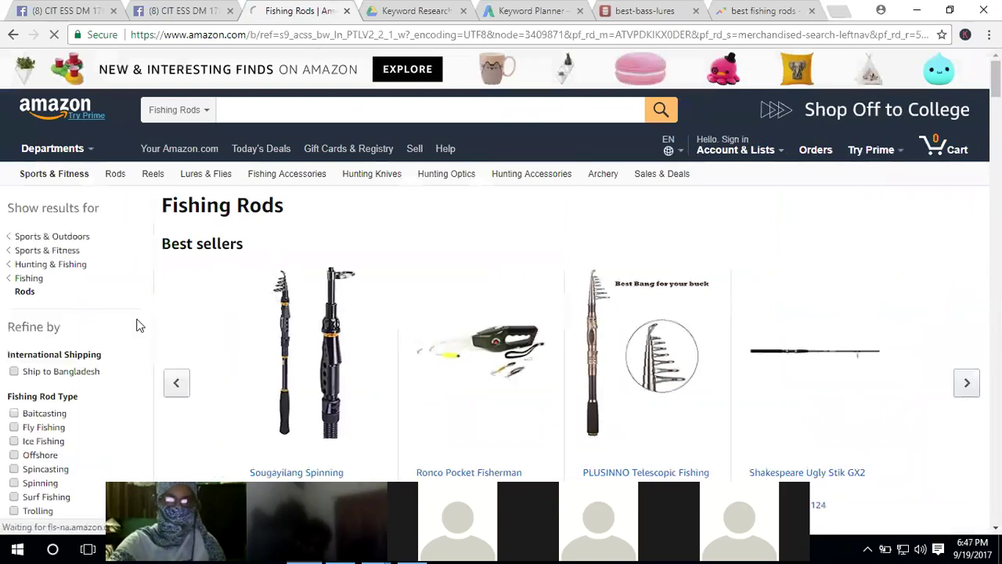
{"action": "scroll", "coordinate": [101, 278], "scroll_direction": "down", "scroll_amount": 2}
{"action": "scroll", "coordinate": [102, 289], "scroll_direction": "down", "scroll_amount": 5}
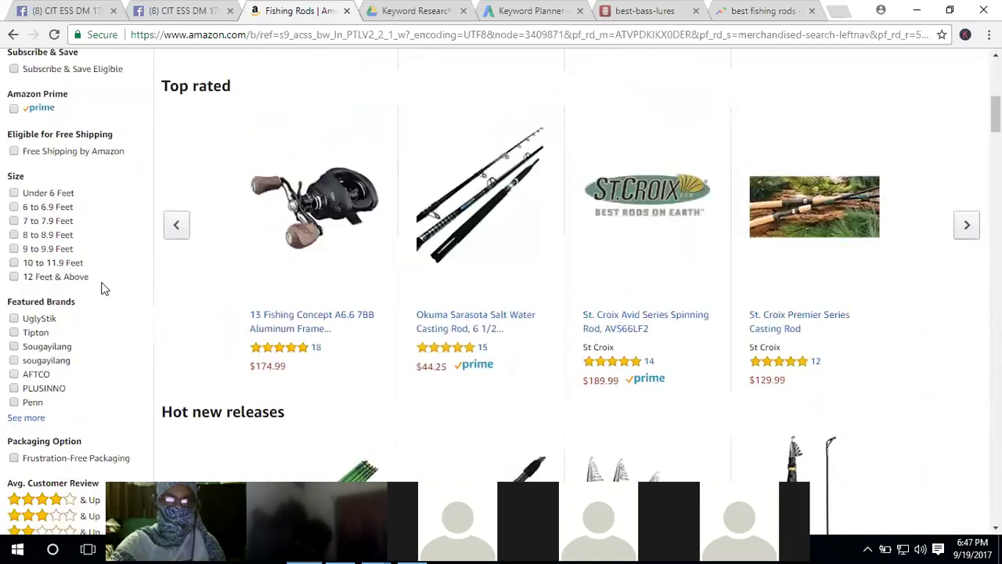
{"action": "scroll", "coordinate": [110, 288], "scroll_direction": "down", "scroll_amount": 5}
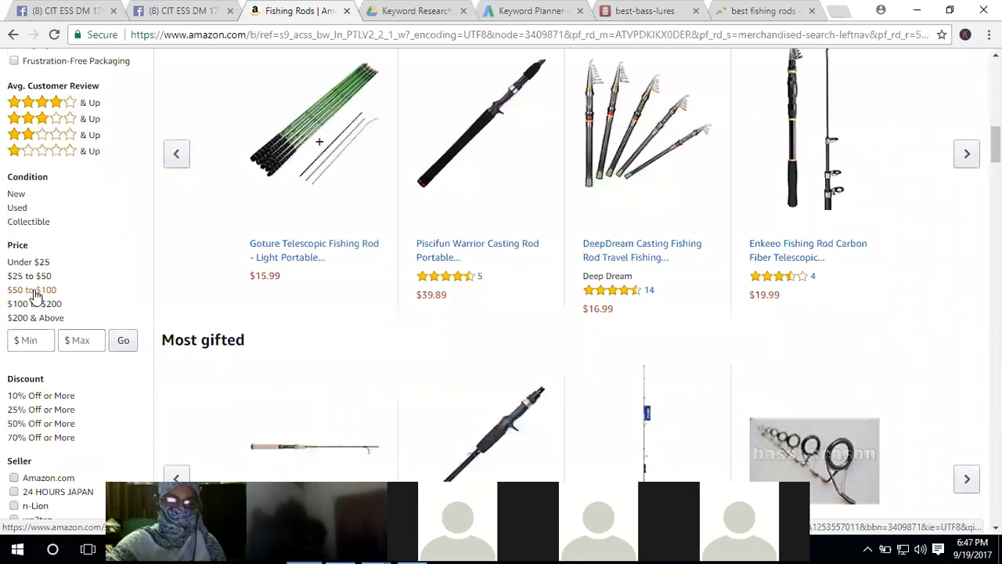
{"action": "left_click", "coordinate": [30, 292]}
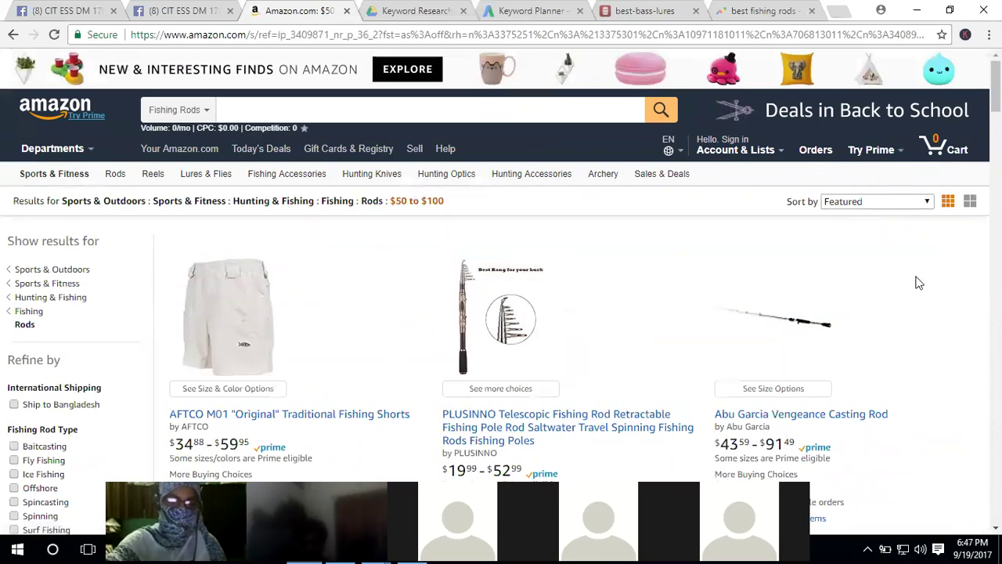
{"action": "scroll", "coordinate": [919, 283], "scroll_direction": "down", "scroll_amount": 6}
{"action": "scroll", "coordinate": [919, 282], "scroll_direction": "down", "scroll_amount": 5}
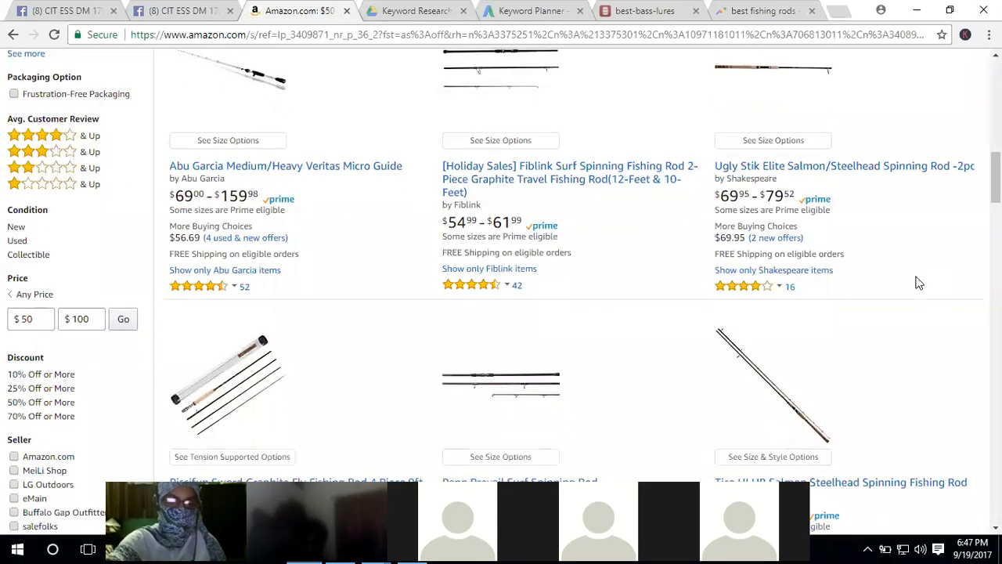
{"action": "scroll", "coordinate": [919, 283], "scroll_direction": "down", "scroll_amount": 3}
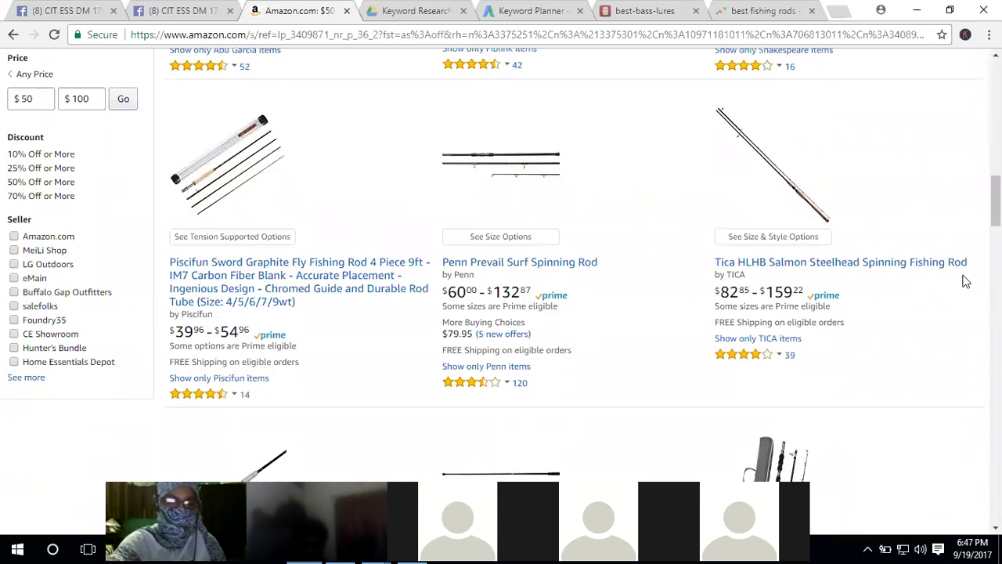
{"action": "scroll", "coordinate": [968, 280], "scroll_direction": "up", "scroll_amount": 8}
{"action": "scroll", "coordinate": [968, 280], "scroll_direction": "up", "scroll_amount": 5}
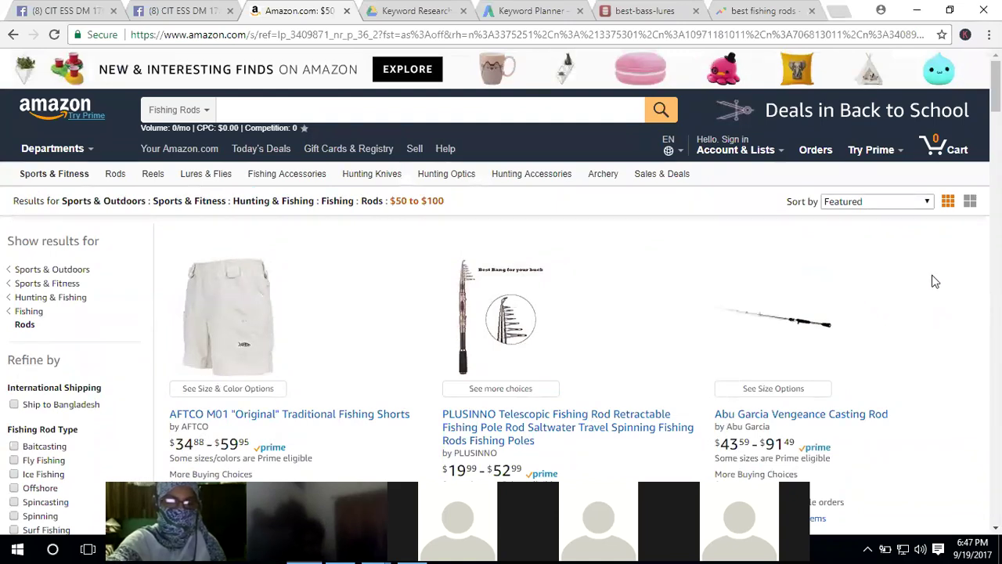
{"action": "scroll", "coordinate": [935, 282], "scroll_direction": "down", "scroll_amount": 2}
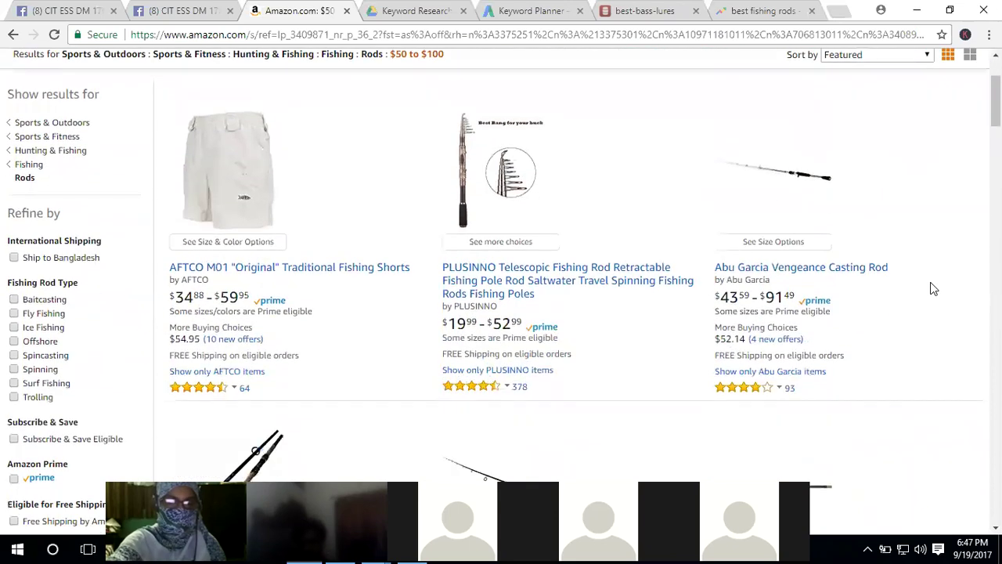
{"action": "scroll", "coordinate": [934, 308], "scroll_direction": "up", "scroll_amount": 1}
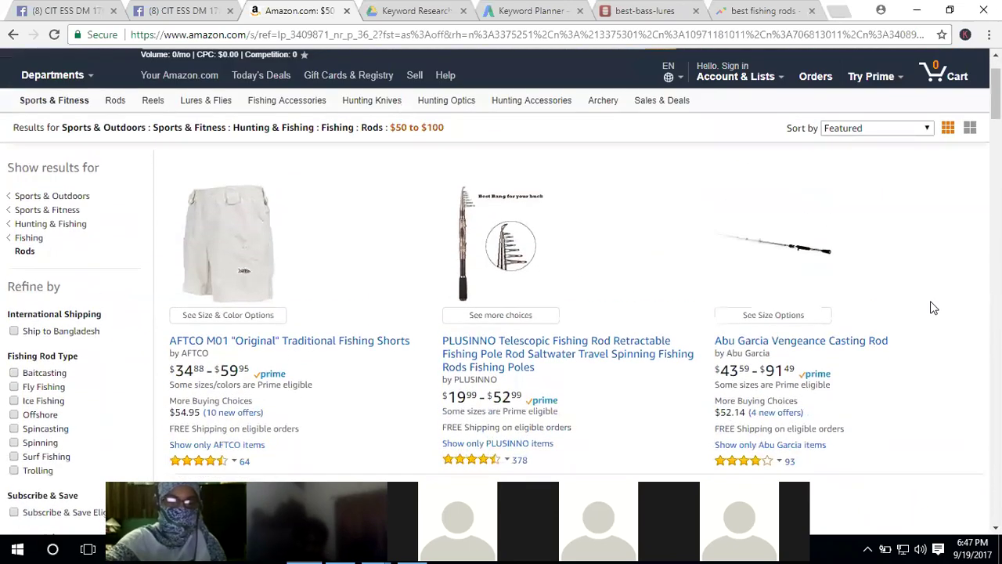
{"action": "scroll", "coordinate": [932, 306], "scroll_direction": "down", "scroll_amount": 3}
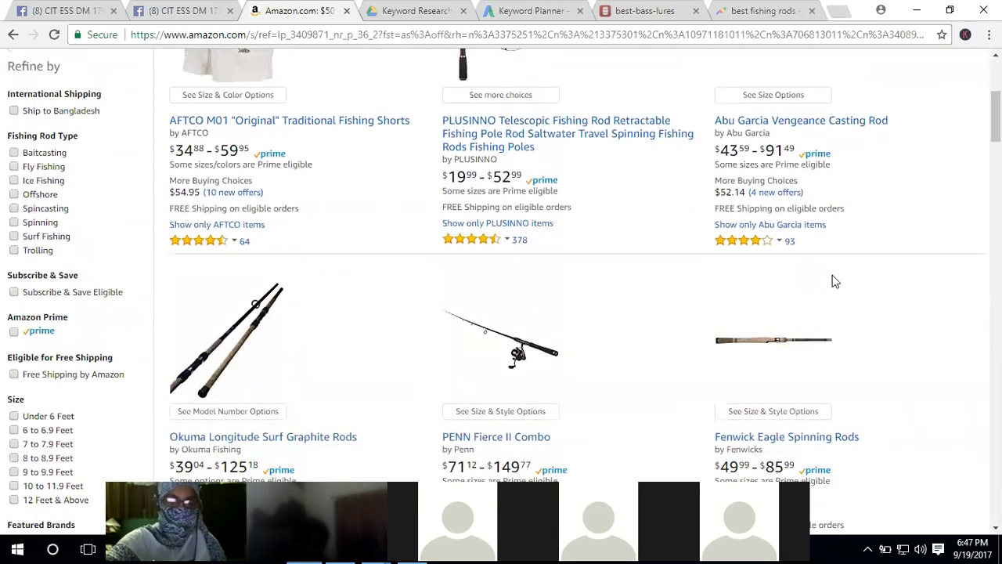
{"action": "mouse_move", "coordinate": [470, 239]}
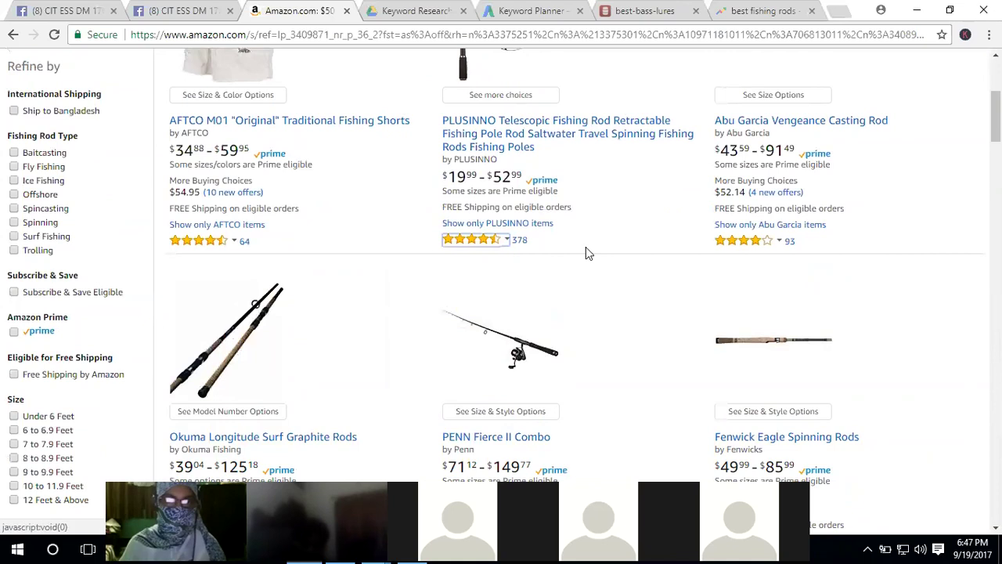
{"action": "scroll", "coordinate": [586, 248], "scroll_direction": "up", "scroll_amount": 1}
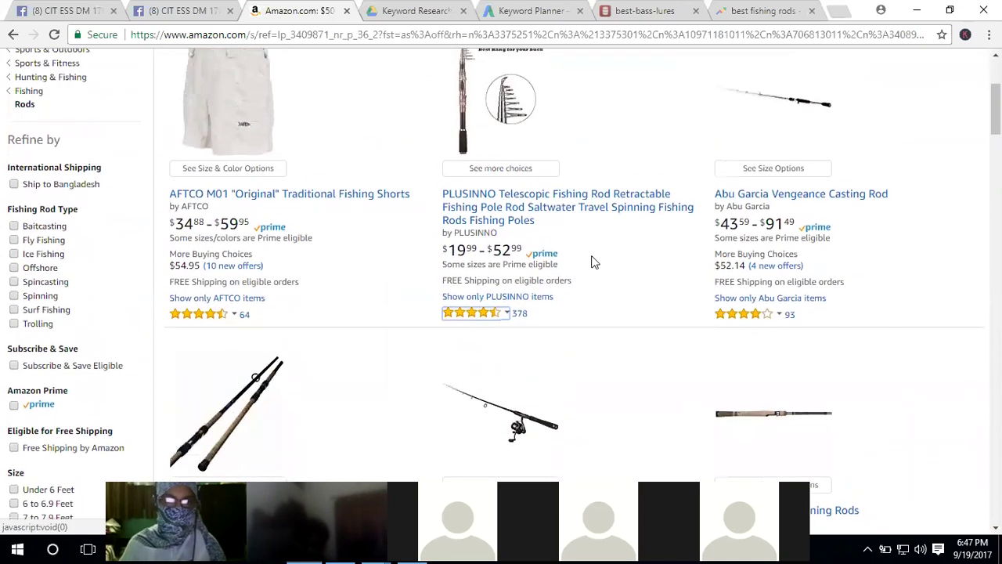
{"action": "scroll", "coordinate": [593, 262], "scroll_direction": "up", "scroll_amount": 1}
{"action": "scroll", "coordinate": [593, 262], "scroll_direction": "down", "scroll_amount": 4}
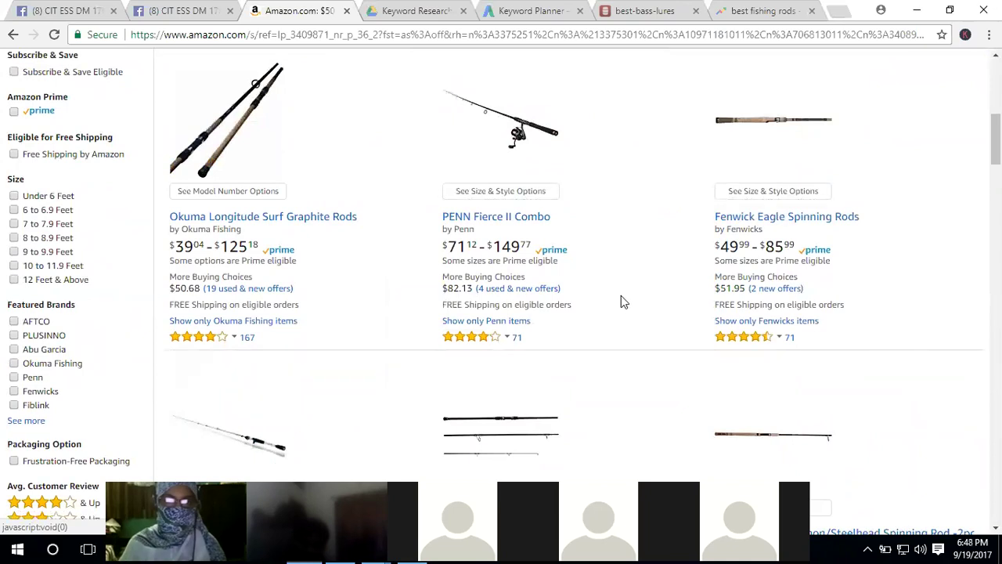
{"action": "scroll", "coordinate": [621, 296], "scroll_direction": "down", "scroll_amount": 8}
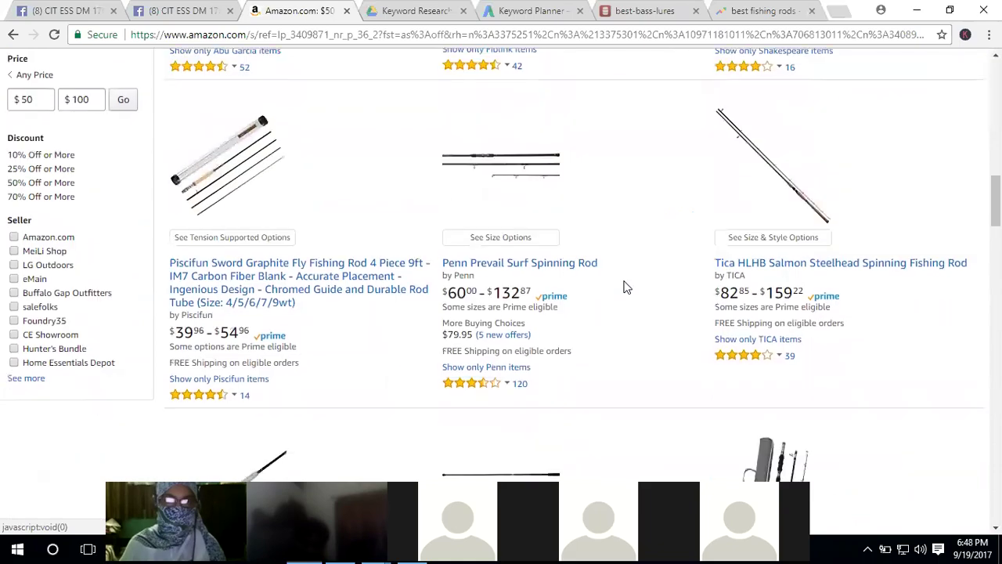
{"action": "scroll", "coordinate": [626, 287], "scroll_direction": "down", "scroll_amount": 9}
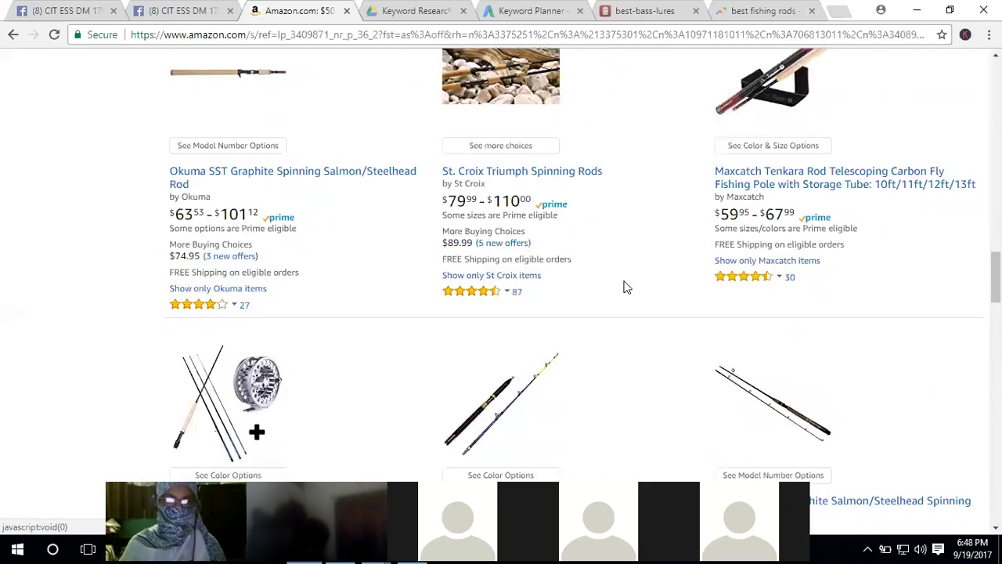
{"action": "scroll", "coordinate": [627, 287], "scroll_direction": "down", "scroll_amount": 4}
{"action": "scroll", "coordinate": [626, 287], "scroll_direction": "down", "scroll_amount": 4}
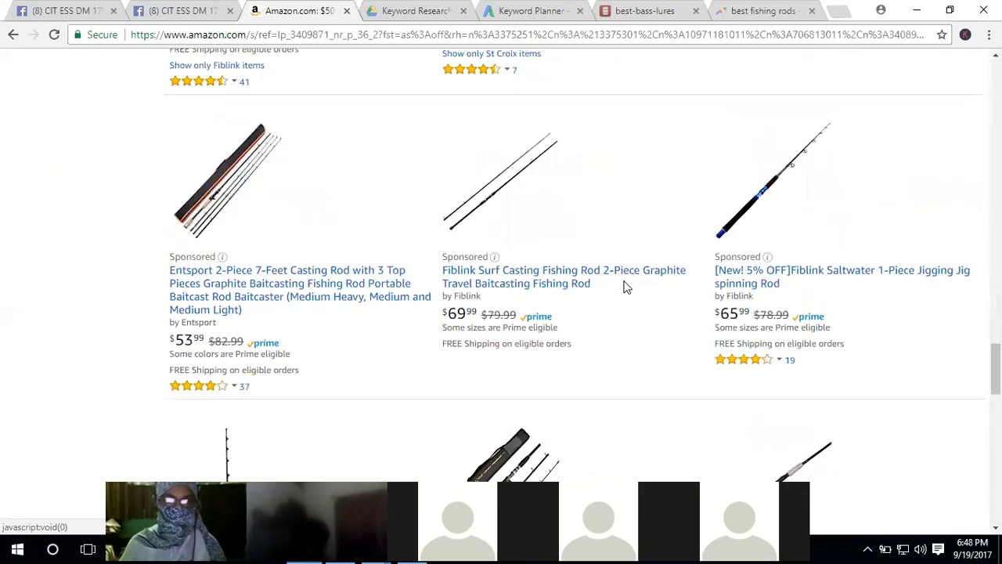
{"action": "scroll", "coordinate": [626, 287], "scroll_direction": "down", "scroll_amount": 7}
{"action": "scroll", "coordinate": [608, 273], "scroll_direction": "down", "scroll_amount": 2}
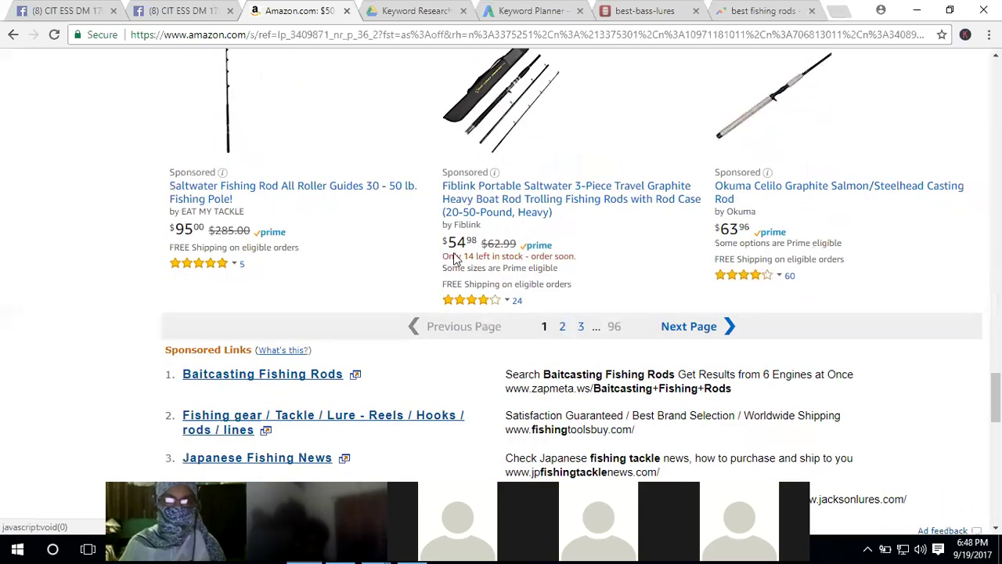
{"action": "scroll", "coordinate": [423, 243], "scroll_direction": "up", "scroll_amount": 8}
{"action": "scroll", "coordinate": [429, 235], "scroll_direction": "up", "scroll_amount": 12}
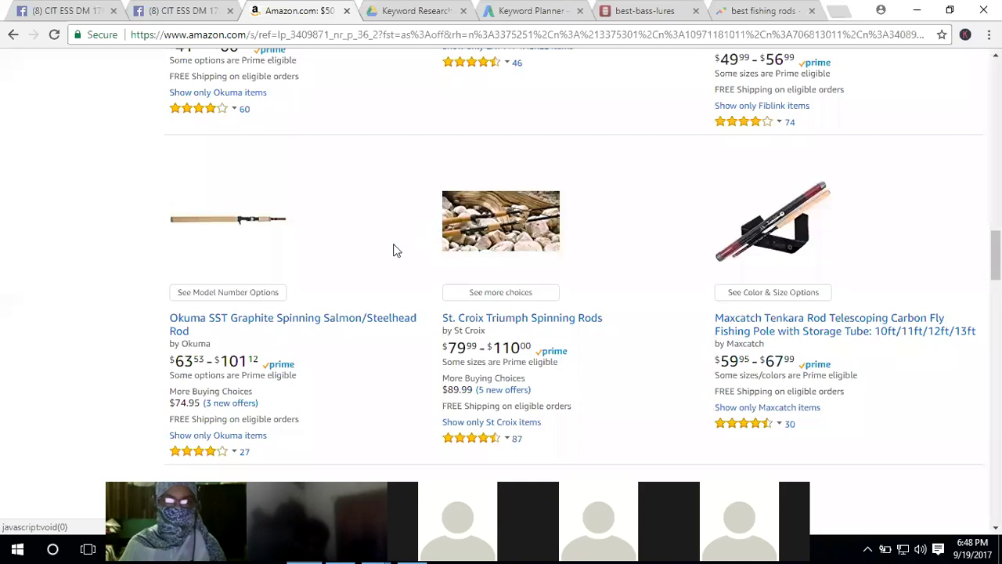
{"action": "scroll", "coordinate": [945, 255], "scroll_direction": "up", "scroll_amount": 2}
{"action": "scroll", "coordinate": [945, 255], "scroll_direction": "down", "scroll_amount": 2}
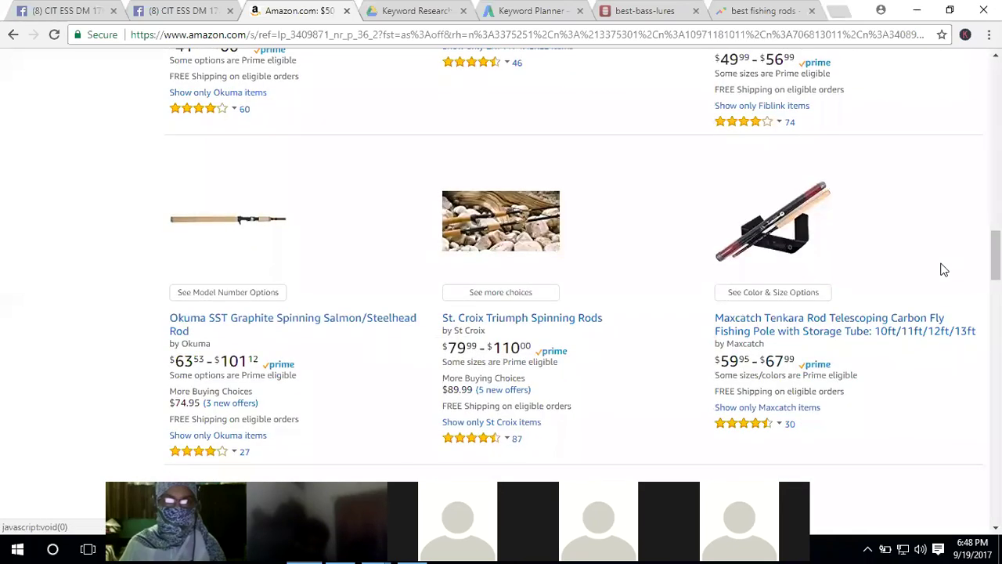
{"action": "left_click", "coordinate": [842, 326]}
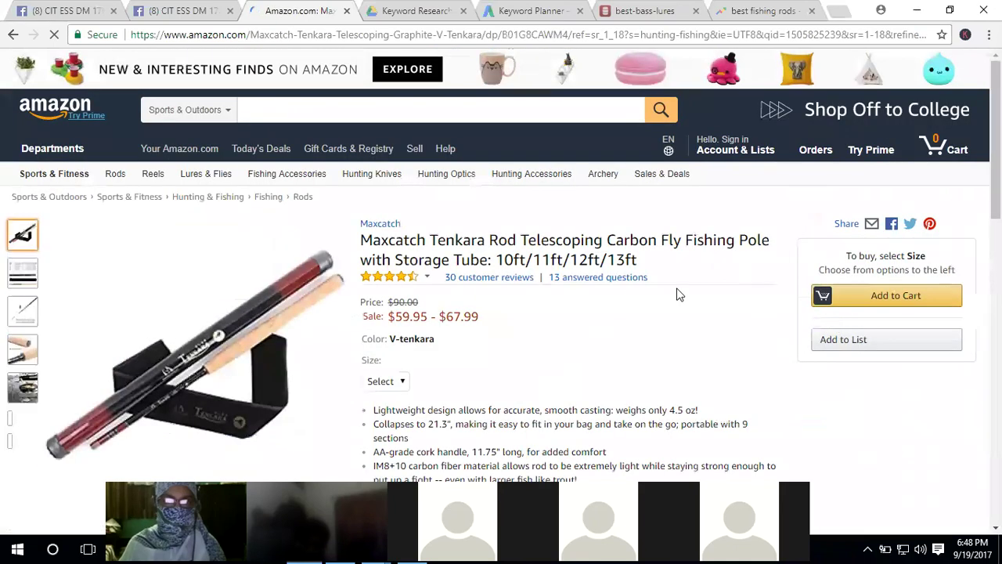
- Scroll the Maxcatch Tenkara rod page's reviews, #24 Fly Fishing Rods rank and related rods ($7.26–$154.99)
{"action": "scroll", "coordinate": [643, 283], "scroll_direction": "down", "scroll_amount": 2}
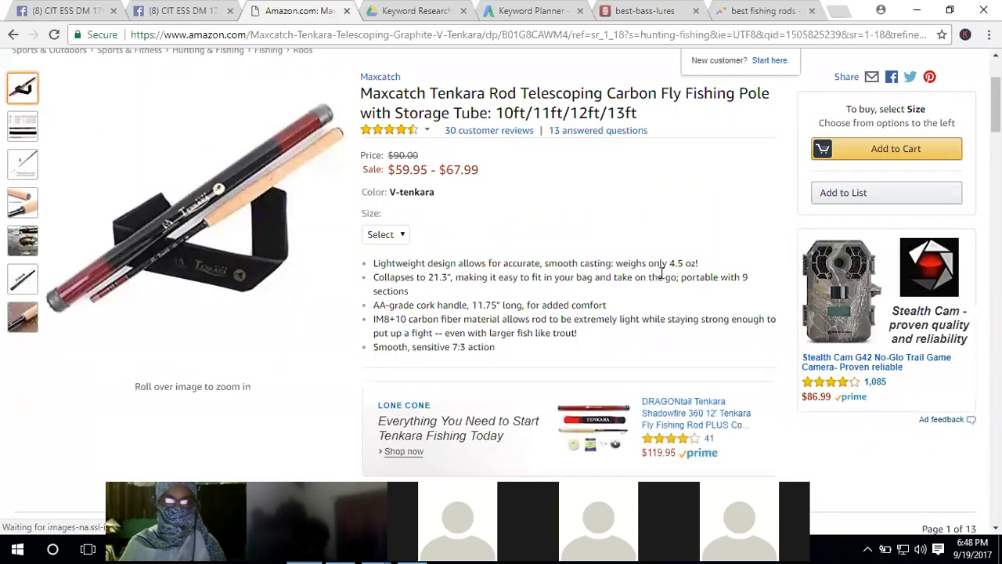
{"action": "scroll", "coordinate": [675, 272], "scroll_direction": "up", "scroll_amount": 1}
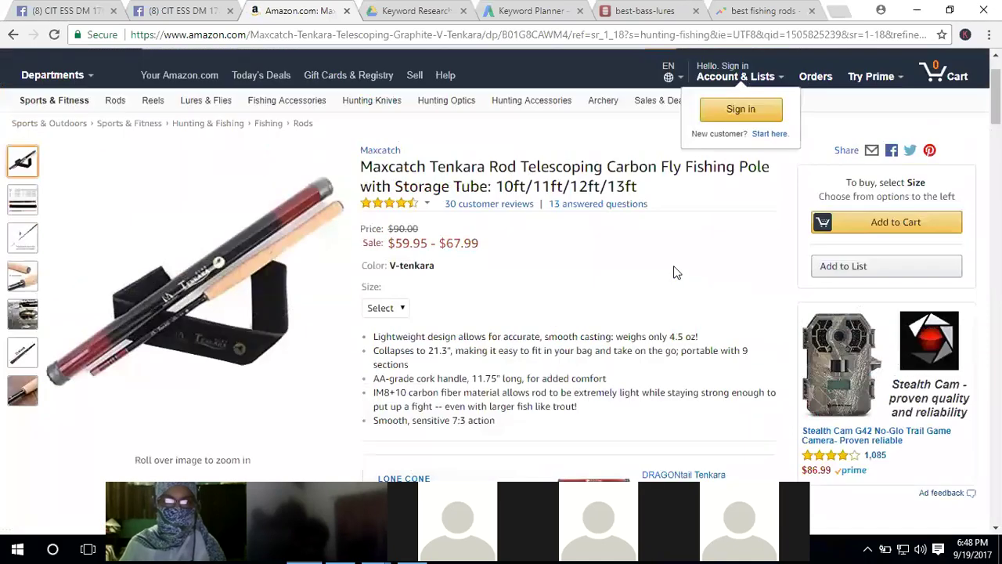
{"action": "scroll", "coordinate": [675, 271], "scroll_direction": "down", "scroll_amount": 4}
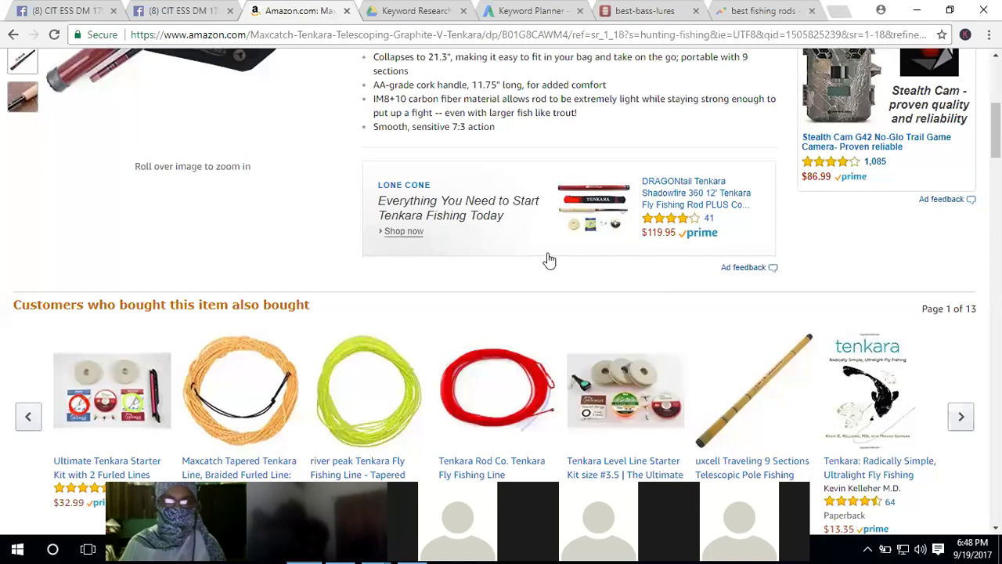
{"action": "scroll", "coordinate": [432, 270], "scroll_direction": "down", "scroll_amount": 6}
{"action": "scroll", "coordinate": [385, 267], "scroll_direction": "down", "scroll_amount": 6}
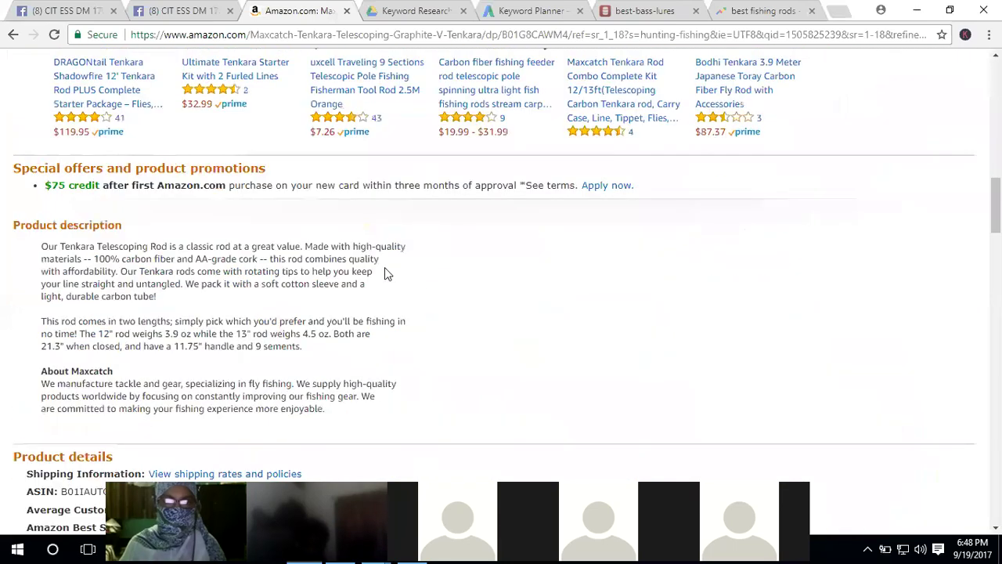
{"action": "scroll", "coordinate": [529, 265], "scroll_direction": "down", "scroll_amount": 10}
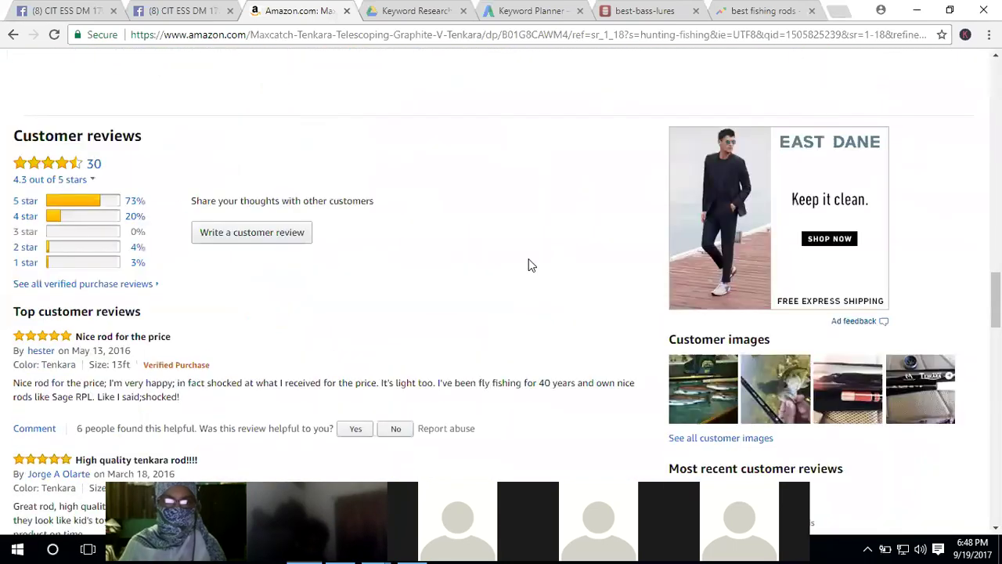
{"action": "scroll", "coordinate": [201, 242], "scroll_direction": "down", "scroll_amount": 5}
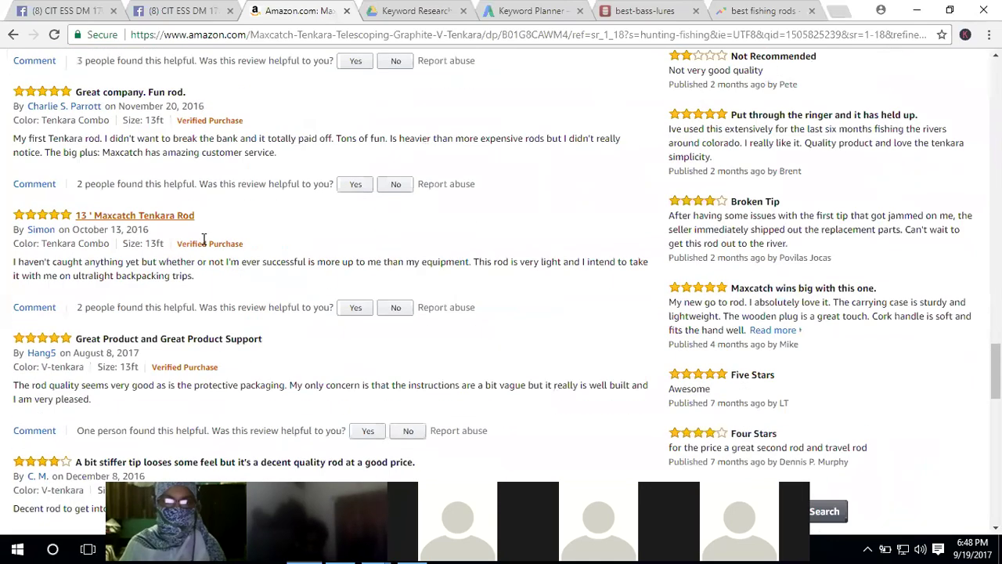
{"action": "scroll", "coordinate": [235, 278], "scroll_direction": "down", "scroll_amount": 15}
{"action": "scroll", "coordinate": [195, 266], "scroll_direction": "down", "scroll_amount": 5}
{"action": "scroll", "coordinate": [201, 251], "scroll_direction": "up", "scroll_amount": 20}
{"action": "scroll", "coordinate": [203, 247], "scroll_direction": "up", "scroll_amount": 15}
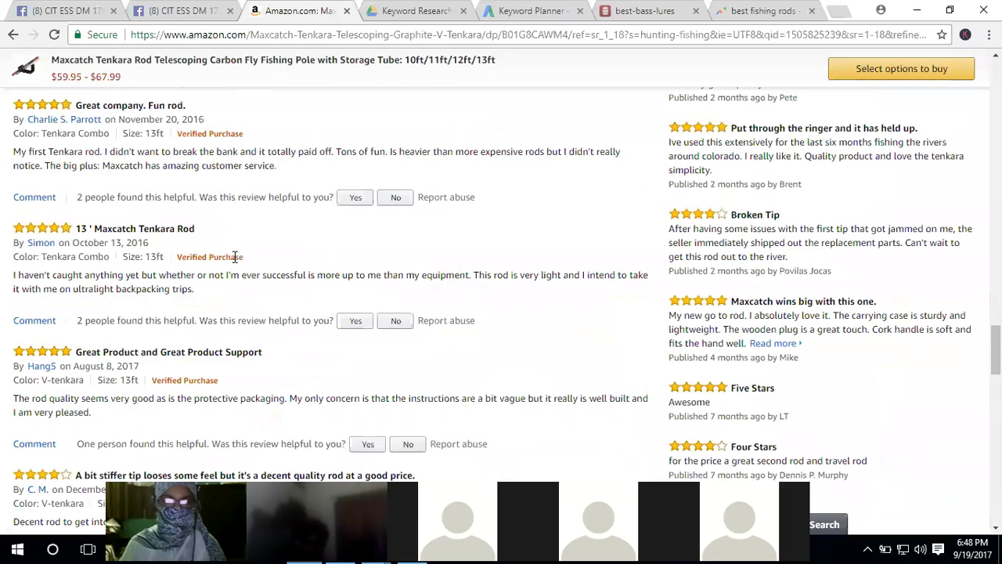
{"action": "scroll", "coordinate": [257, 269], "scroll_direction": "up", "scroll_amount": 5}
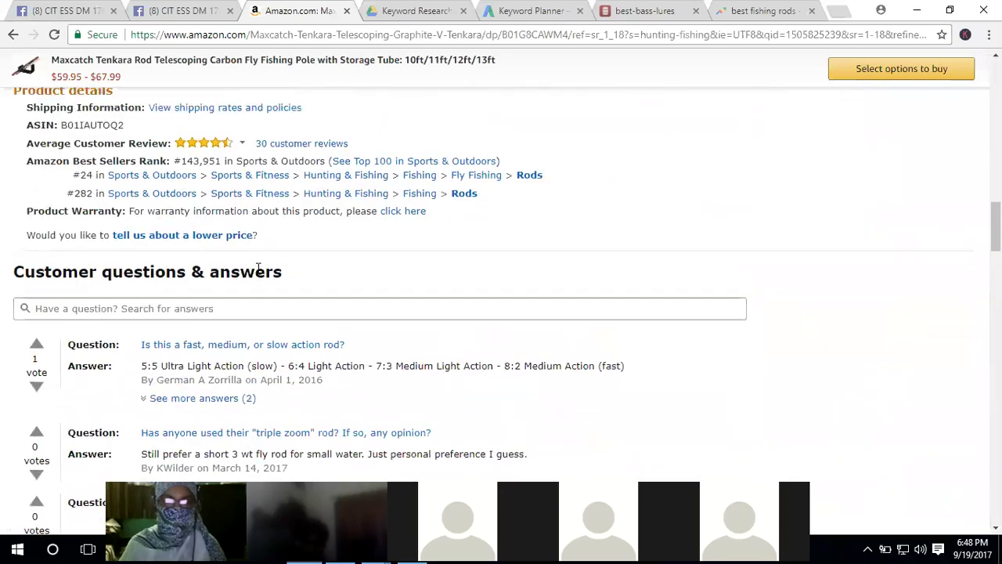
{"action": "scroll", "coordinate": [260, 358], "scroll_direction": "up", "scroll_amount": 2}
{"action": "scroll", "coordinate": [441, 300], "scroll_direction": "up", "scroll_amount": 3}
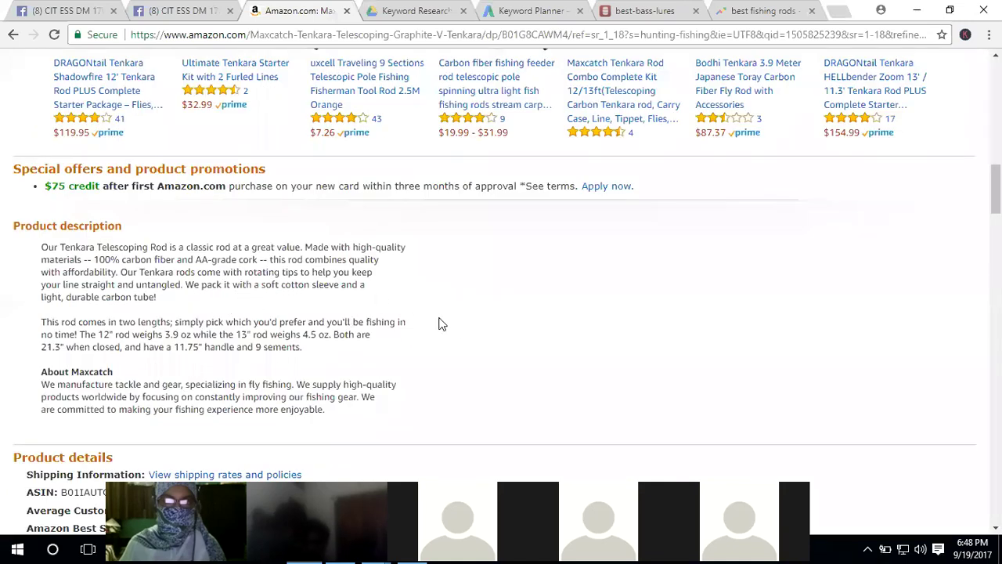
{"action": "scroll", "coordinate": [479, 320], "scroll_direction": "up", "scroll_amount": 6}
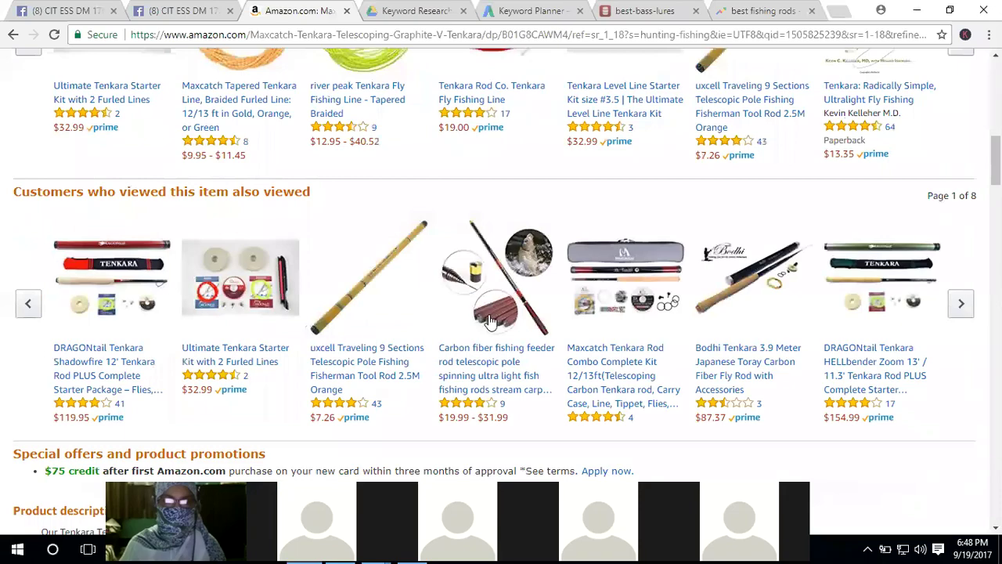
{"action": "scroll", "coordinate": [489, 319], "scroll_direction": "up", "scroll_amount": 6}
{"action": "scroll", "coordinate": [489, 320], "scroll_direction": "down", "scroll_amount": 5}
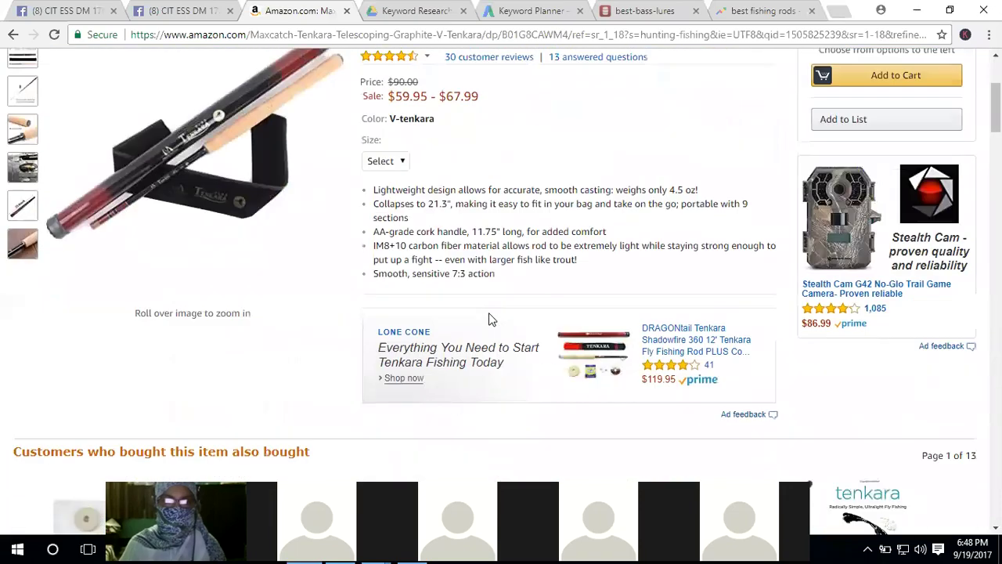
{"action": "scroll", "coordinate": [491, 320], "scroll_direction": "down", "scroll_amount": 5}
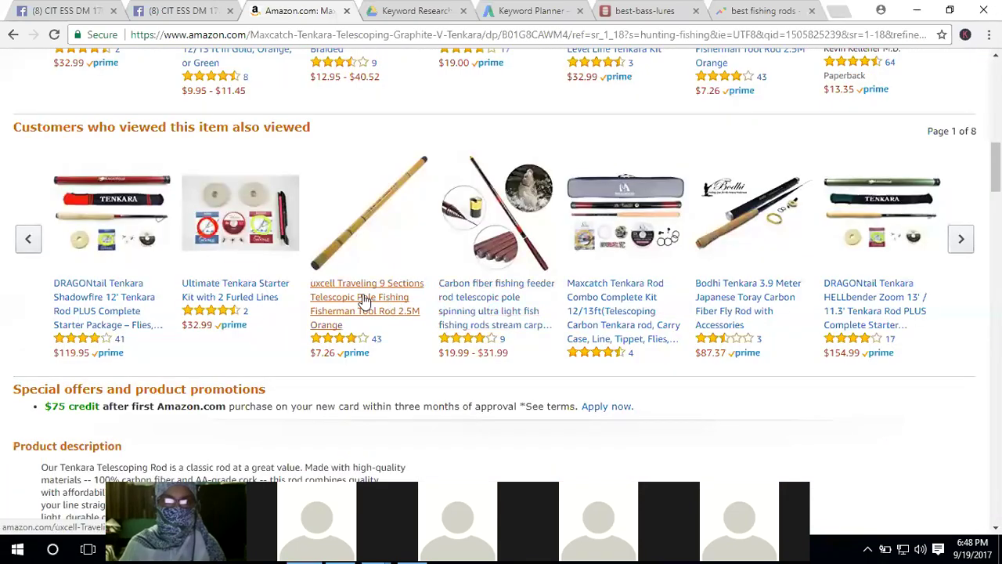
- Open the Maxcatch Tenkara Rod Combo Complete Kit and highlight its Product details heading
{"action": "left_click", "coordinate": [592, 299]}
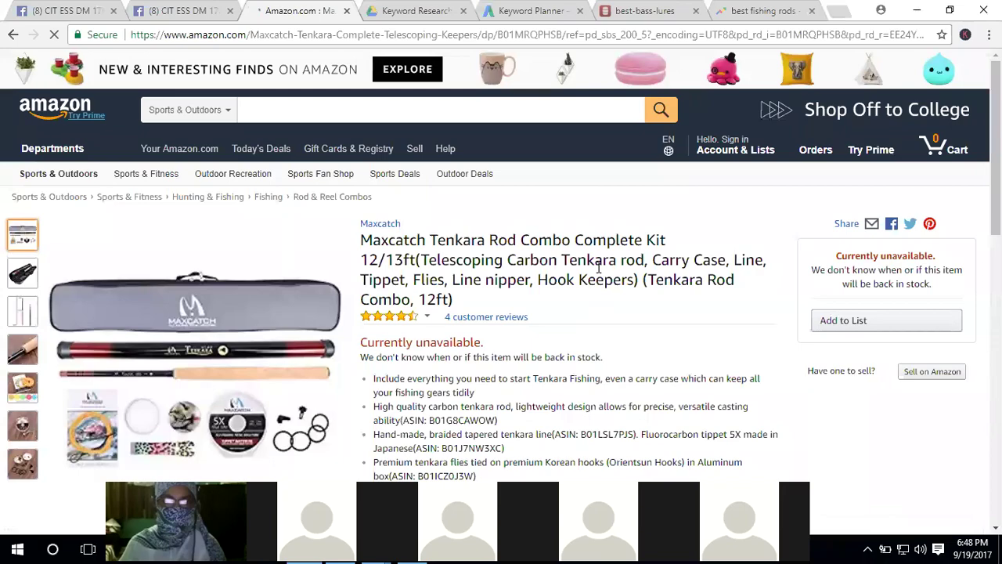
{"action": "scroll", "coordinate": [599, 270], "scroll_direction": "down", "scroll_amount": 15}
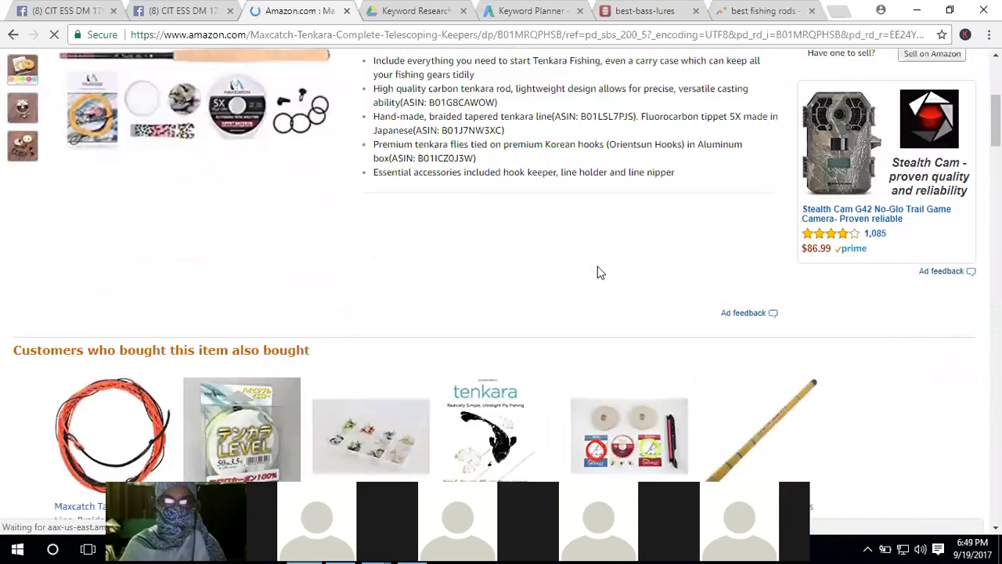
{"action": "scroll", "coordinate": [599, 272], "scroll_direction": "down", "scroll_amount": 1}
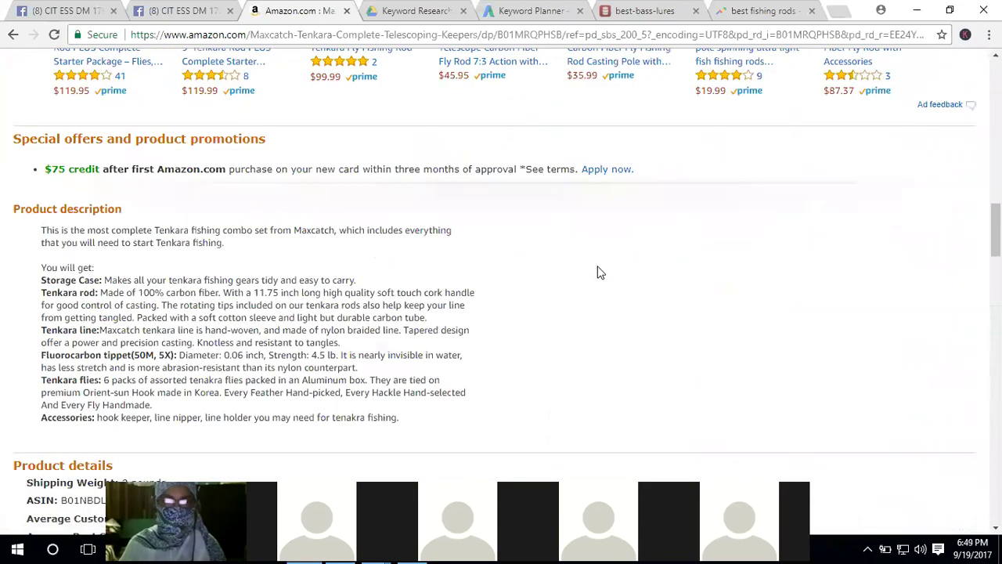
{"action": "scroll", "coordinate": [392, 283], "scroll_direction": "down", "scroll_amount": 3}
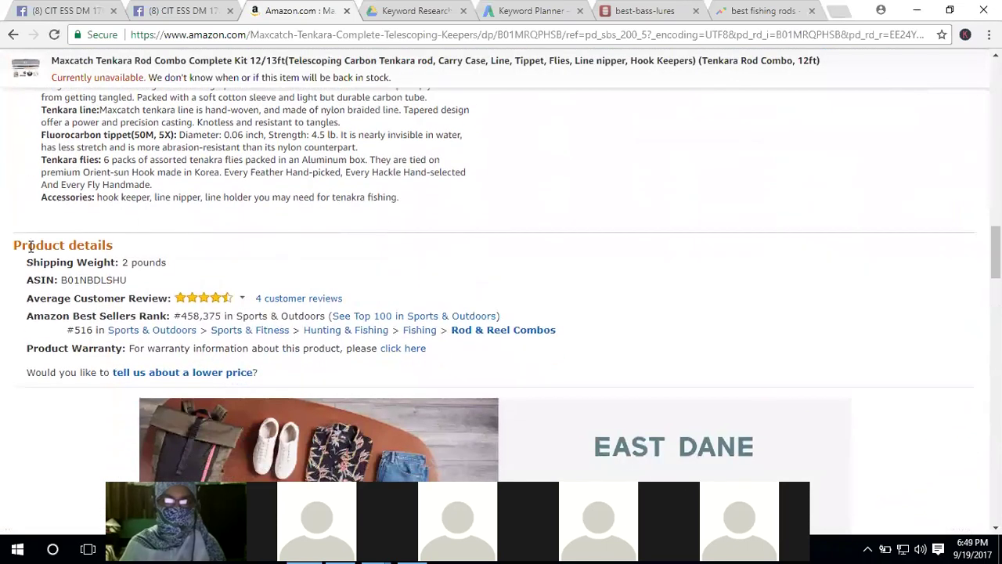
{"action": "left_click_drag", "start_coordinate": [29, 245], "coordinate": [102, 245]}
- Highlight the combo's Best Sellers Rank: #458,375 in Sports & Outdoors and #516 in Rod & Reel Combos
{"action": "left_click", "coordinate": [102, 245]}
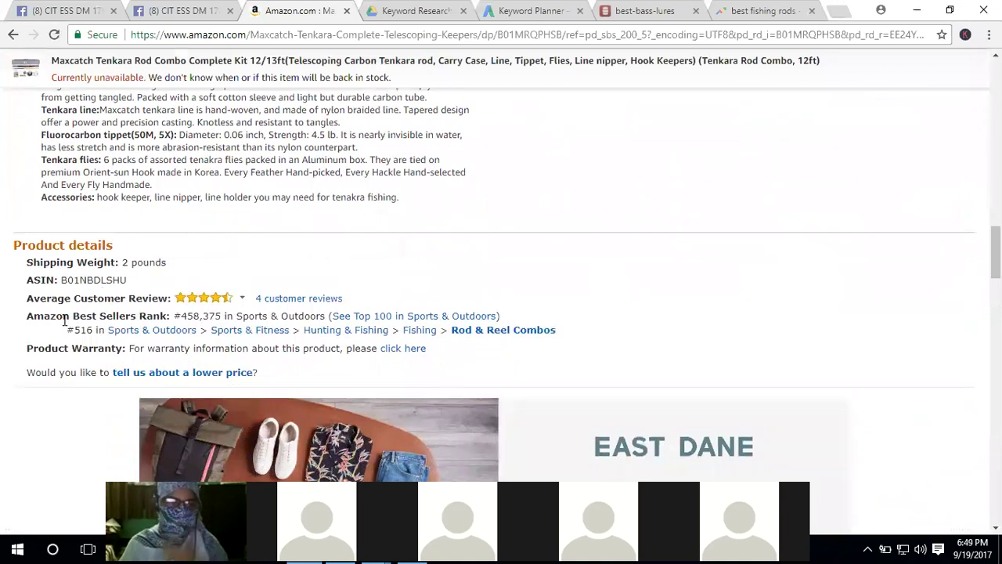
{"action": "left_click_drag", "start_coordinate": [70, 314], "coordinate": [225, 312]}
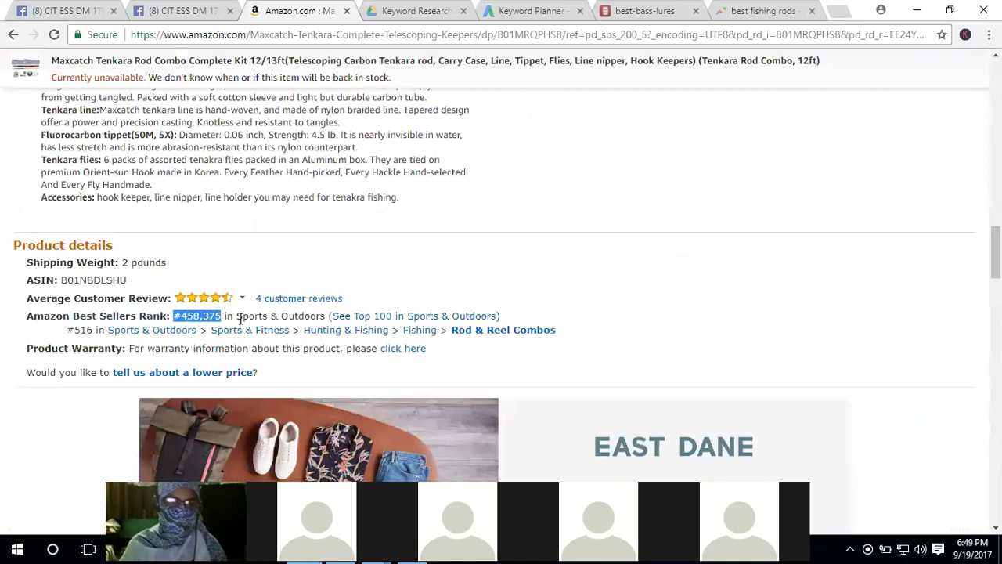
{"action": "left_click_drag", "start_coordinate": [236, 316], "coordinate": [328, 312]}
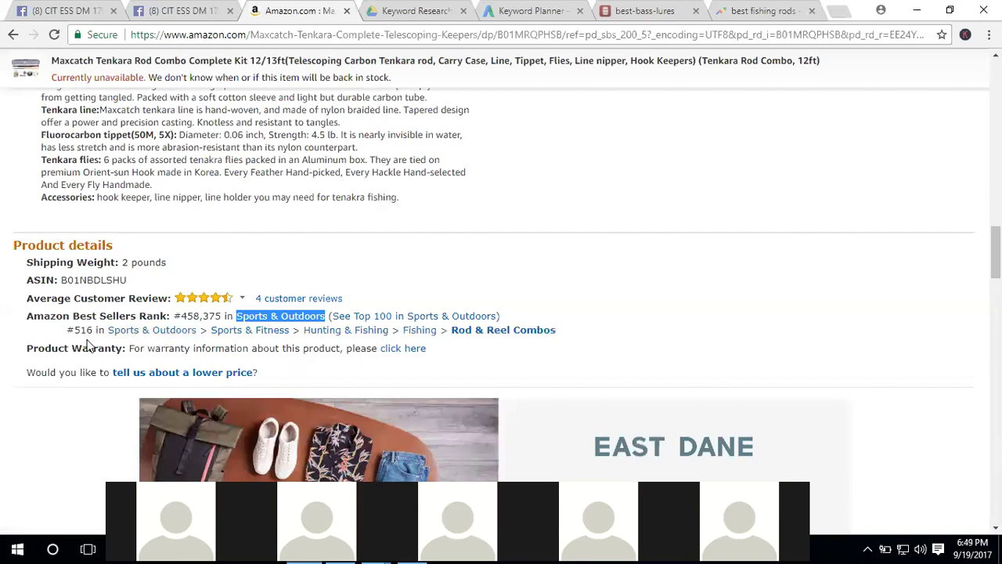
{"action": "left_click_drag", "start_coordinate": [69, 331], "coordinate": [95, 330]}
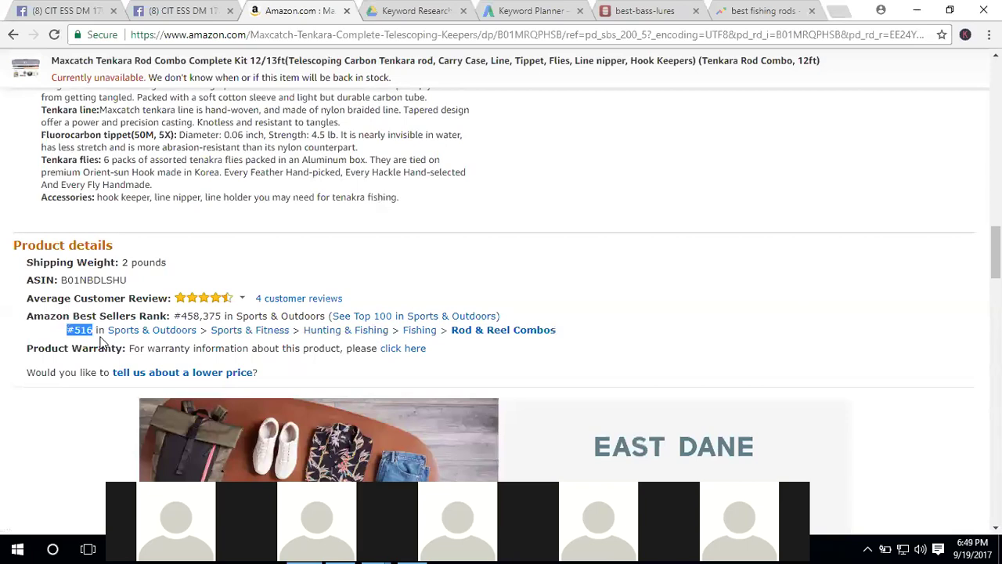
- Save the Tenkara rod combo to a list
{"action": "scroll", "coordinate": [716, 290], "scroll_direction": "up", "scroll_amount": 10}
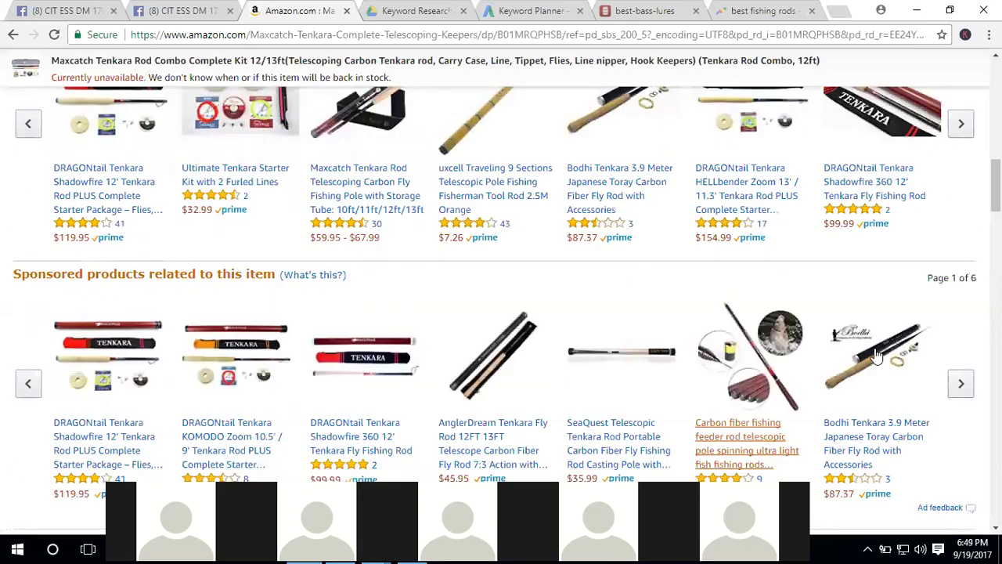
{"action": "scroll", "coordinate": [877, 357], "scroll_direction": "up", "scroll_amount": 10}
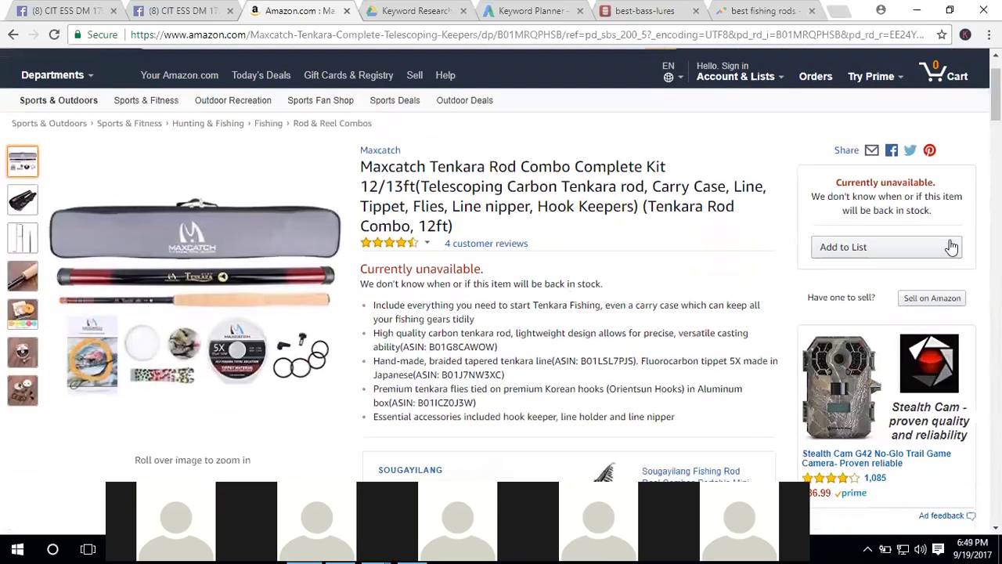
{"action": "scroll", "coordinate": [967, 225], "scroll_direction": "up", "scroll_amount": 2}
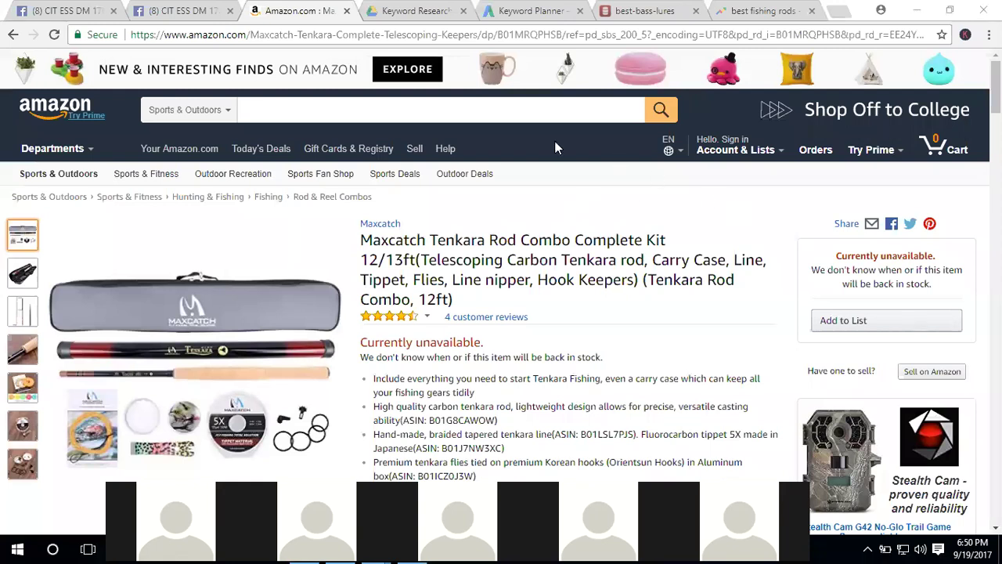
{"action": "scroll", "coordinate": [669, 275], "scroll_direction": "down", "scroll_amount": 2}
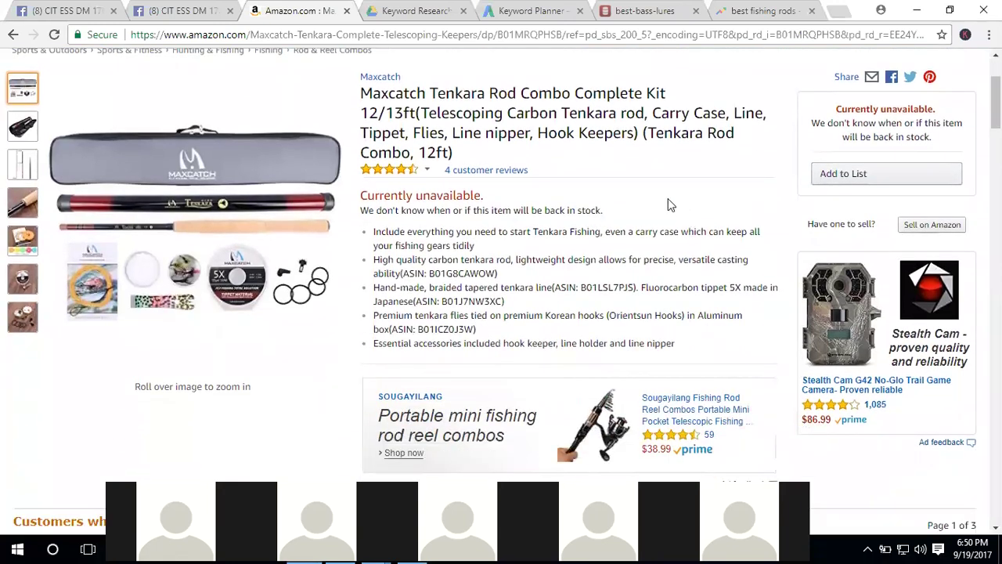
{"action": "scroll", "coordinate": [678, 190], "scroll_direction": "down", "scroll_amount": 2}
{"action": "scroll", "coordinate": [705, 190], "scroll_direction": "up", "scroll_amount": 2}
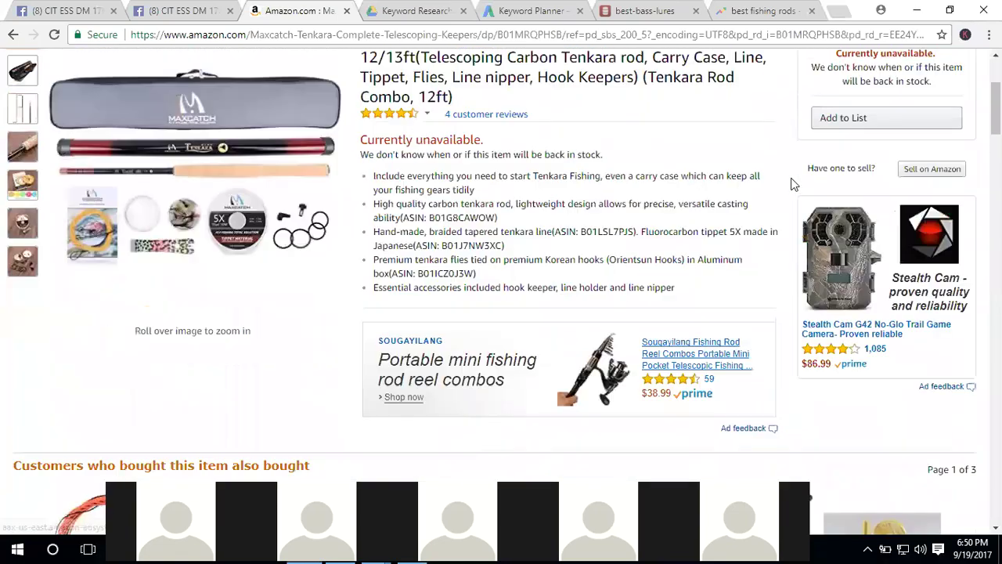
{"action": "scroll", "coordinate": [791, 192], "scroll_direction": "up", "scroll_amount": 1}
{"action": "left_click", "coordinate": [926, 252]}
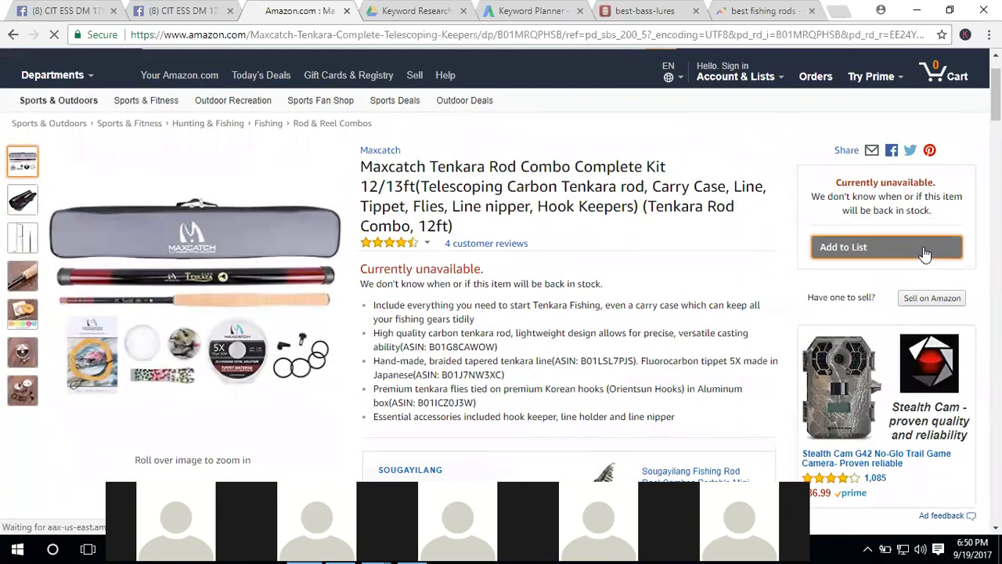
- Back on the Tenkara product page, highlight its 'Currently unavailable.' status
{"action": "left_click", "coordinate": [13, 34]}
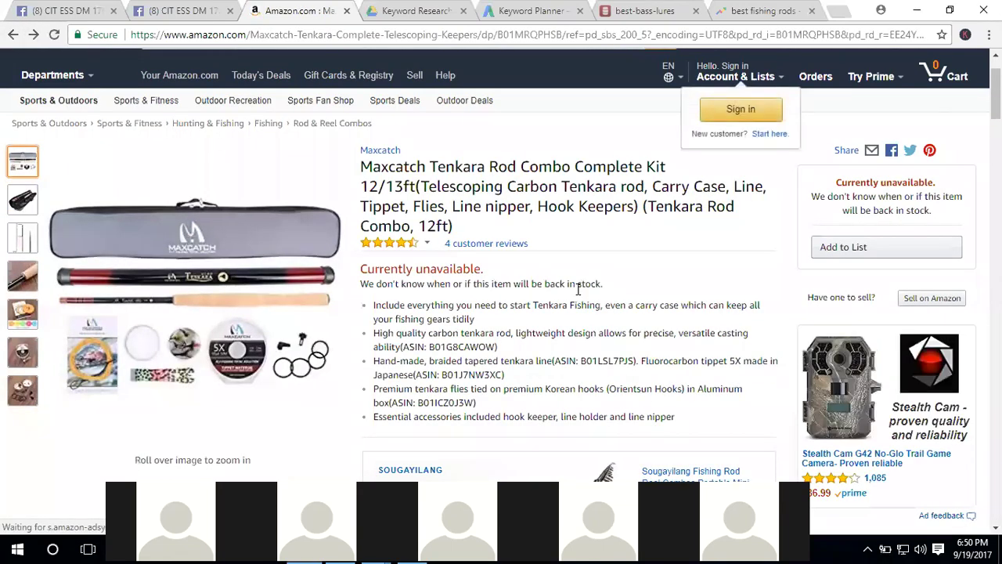
{"action": "scroll", "coordinate": [580, 311], "scroll_direction": "up", "scroll_amount": 1}
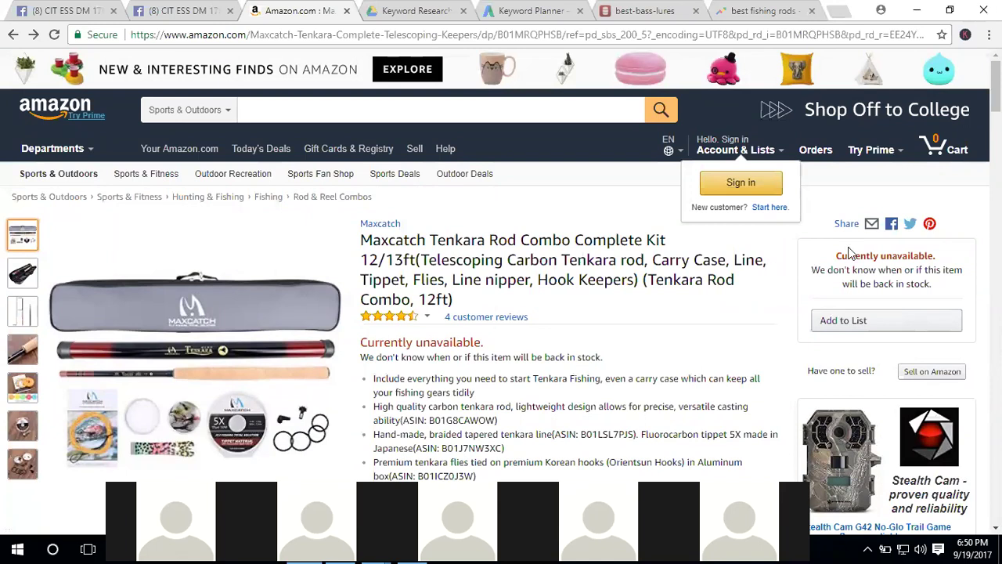
{"action": "left_click_drag", "start_coordinate": [836, 263], "coordinate": [937, 259]}
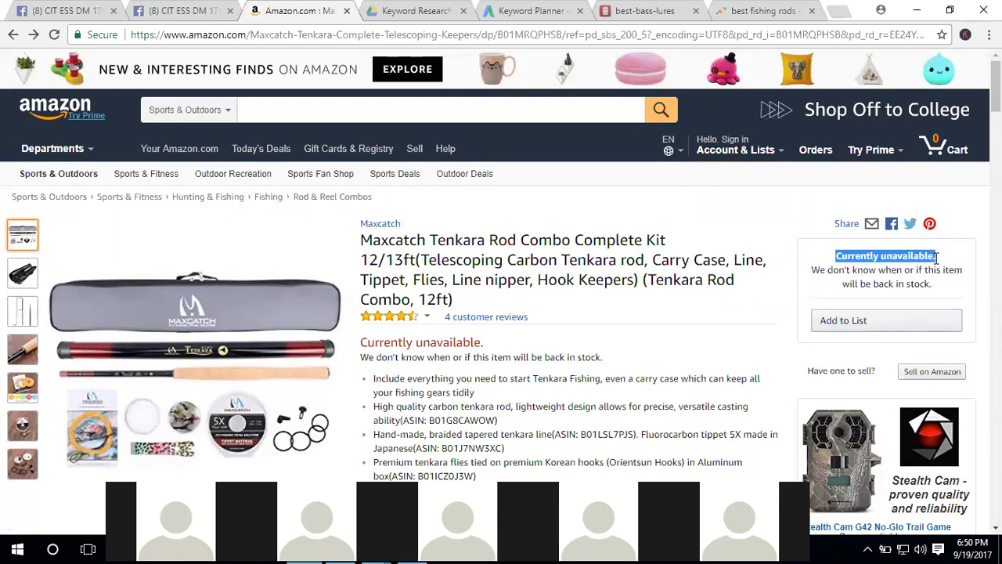
{"action": "left_click", "coordinate": [871, 264]}
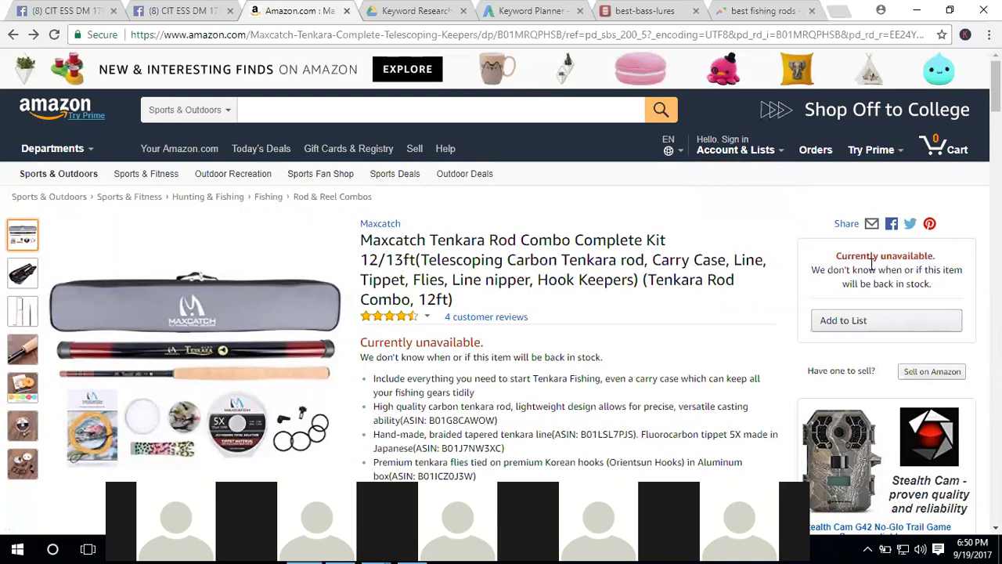
{"action": "left_click_drag", "start_coordinate": [836, 261], "coordinate": [940, 265]}
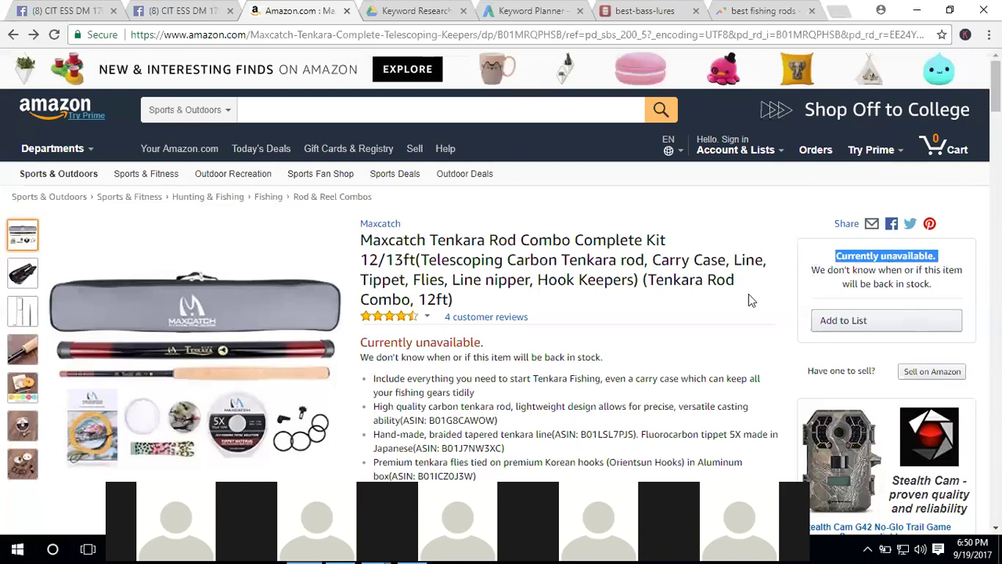
{"action": "scroll", "coordinate": [749, 294], "scroll_direction": "down", "scroll_amount": 1}
{"action": "left_click", "coordinate": [834, 187]}
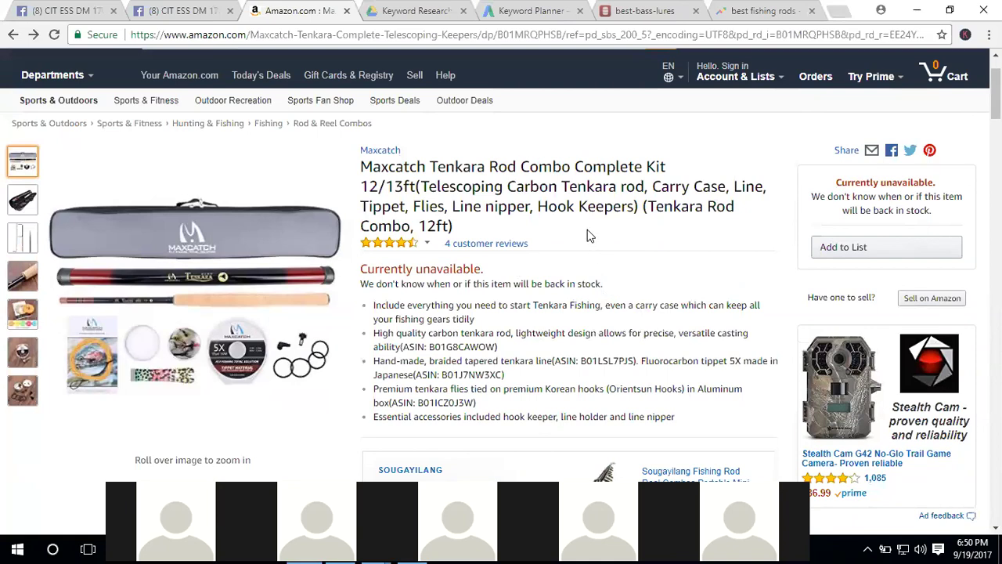
- Highlight the criterion 'At least two results don't have exact keyword in the title', then return to Trends
{"action": "left_click", "coordinate": [427, 12]}
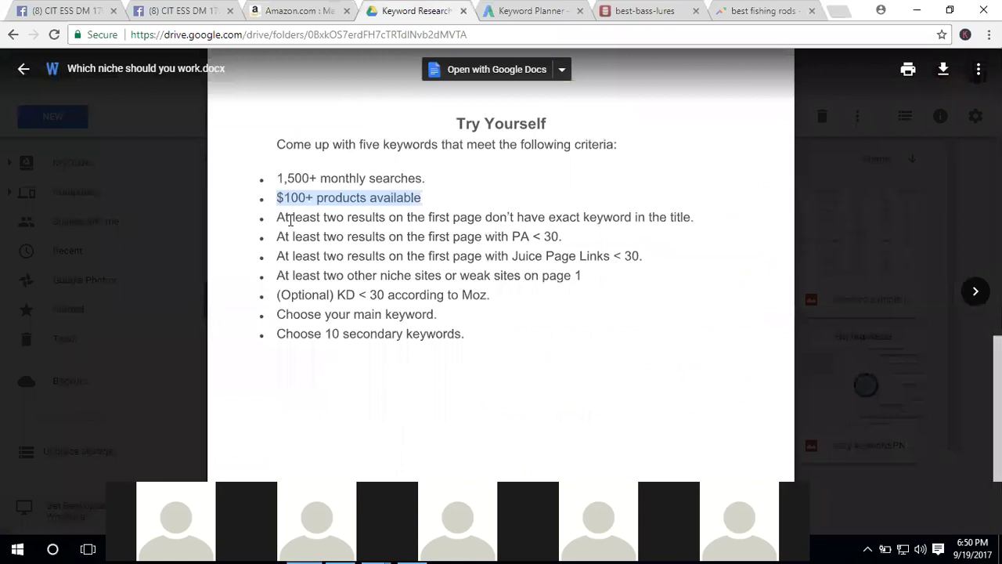
{"action": "left_click_drag", "start_coordinate": [276, 217], "coordinate": [696, 217]}
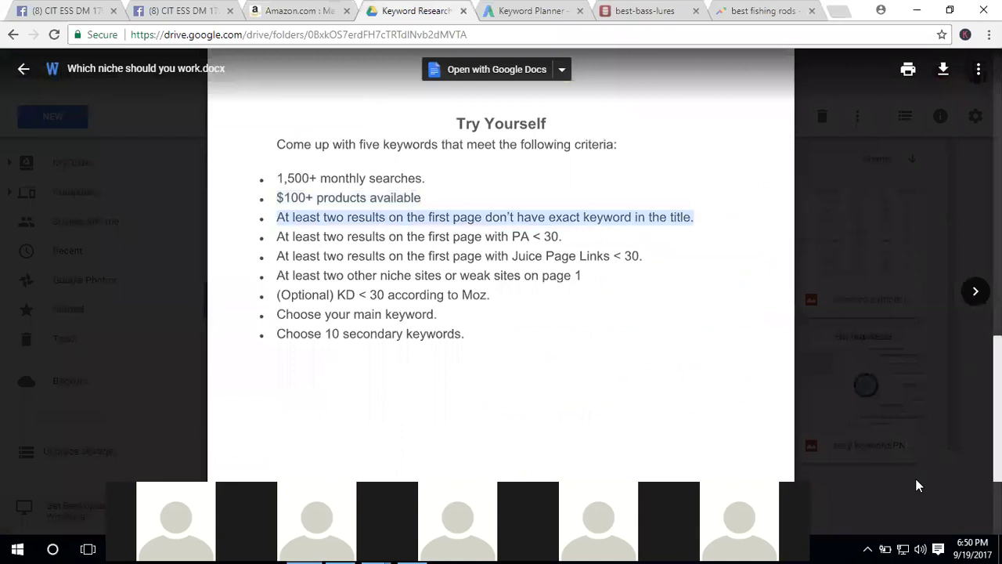
{"action": "left_click_drag", "start_coordinate": [284, 226], "coordinate": [465, 214]}
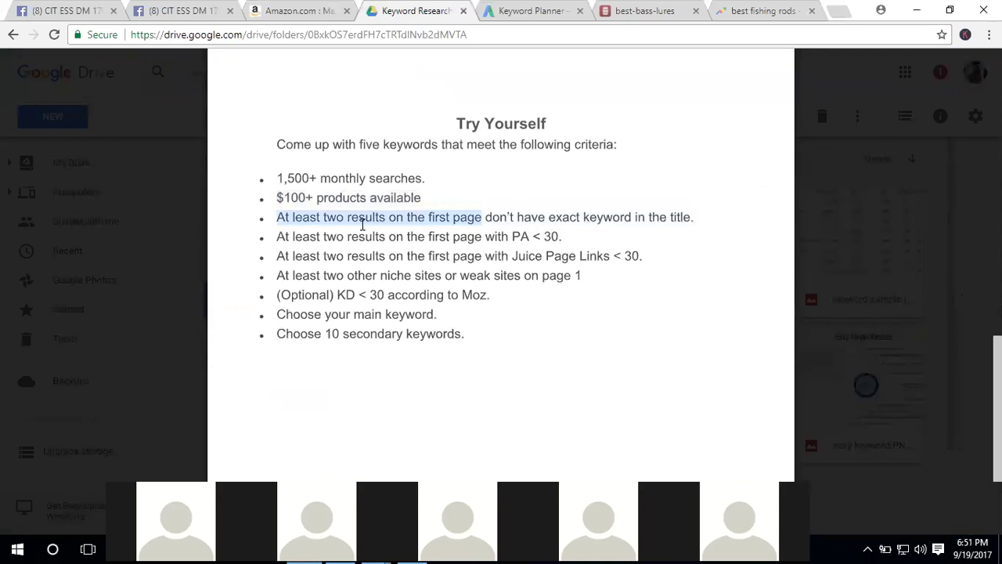
{"action": "left_click_drag", "start_coordinate": [485, 217], "coordinate": [692, 217]}
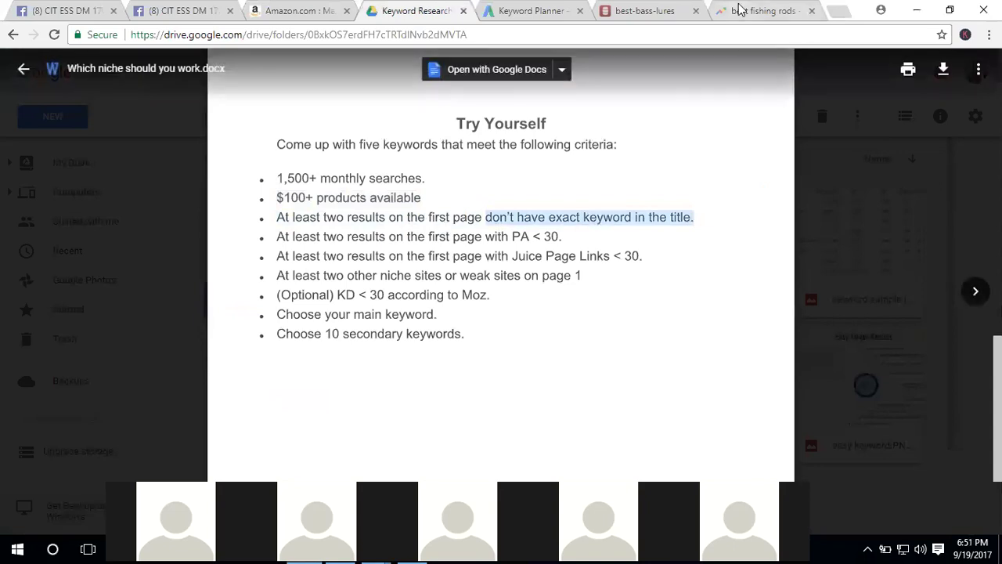
{"action": "left_click", "coordinate": [763, 11]}
{"action": "left_click", "coordinate": [185, 135]}
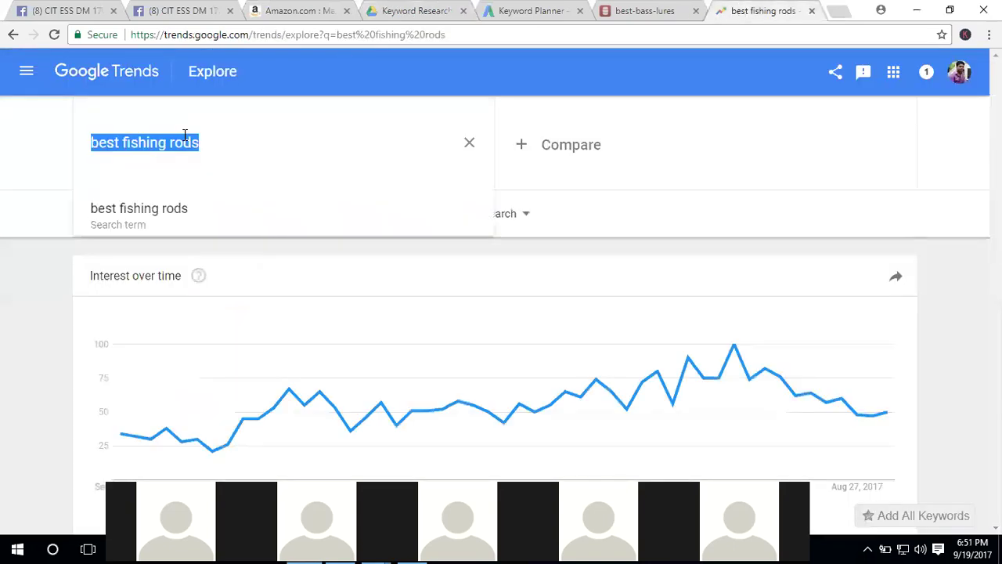
- Search Google for 'best fishing rods' from the Trends term and scan the result titles
{"action": "right_click", "coordinate": [181, 138]}
{"action": "left_click", "coordinate": [349, 241]}
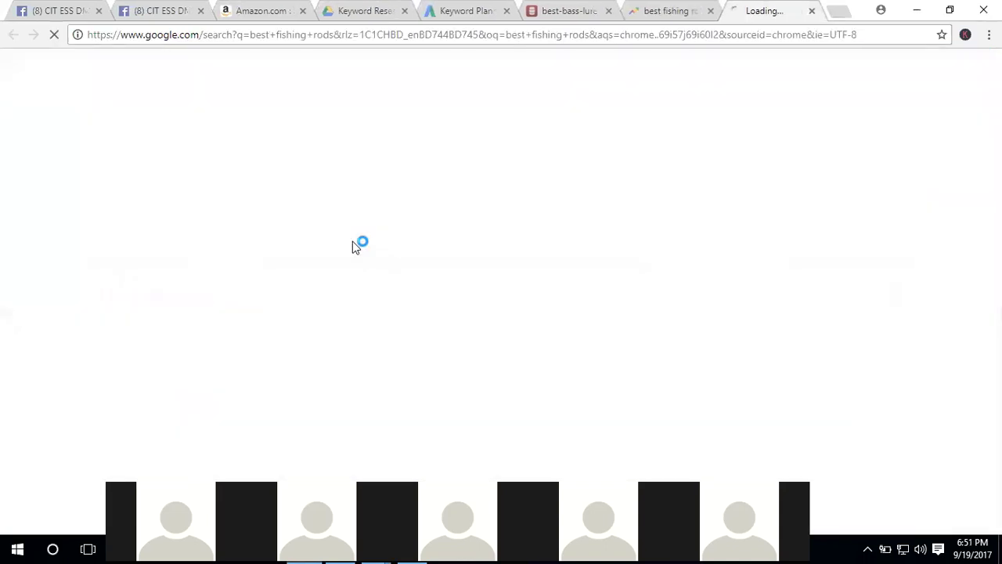
{"action": "scroll", "coordinate": [707, 225], "scroll_direction": "down", "scroll_amount": 3}
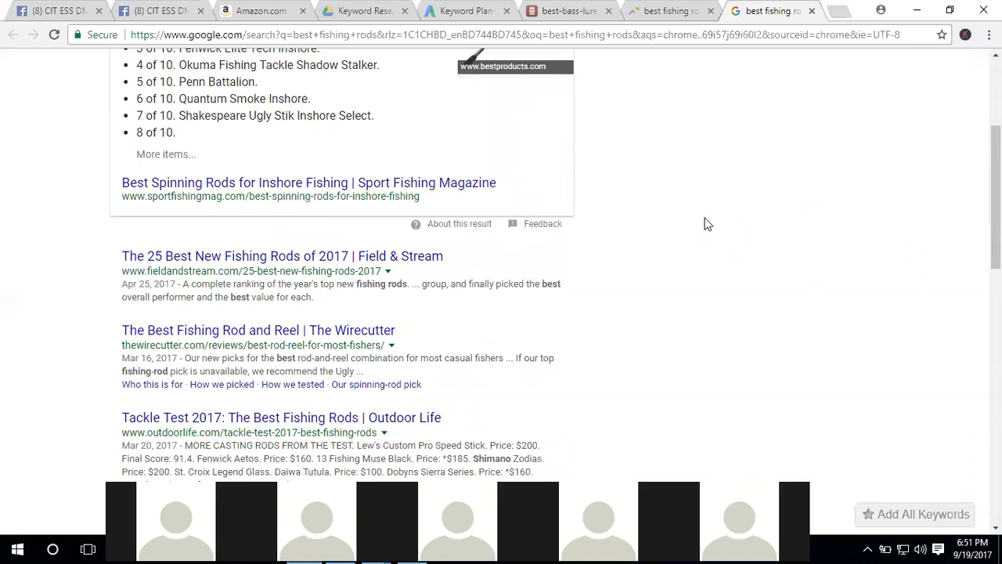
{"action": "scroll", "coordinate": [707, 225], "scroll_direction": "down", "scroll_amount": 1}
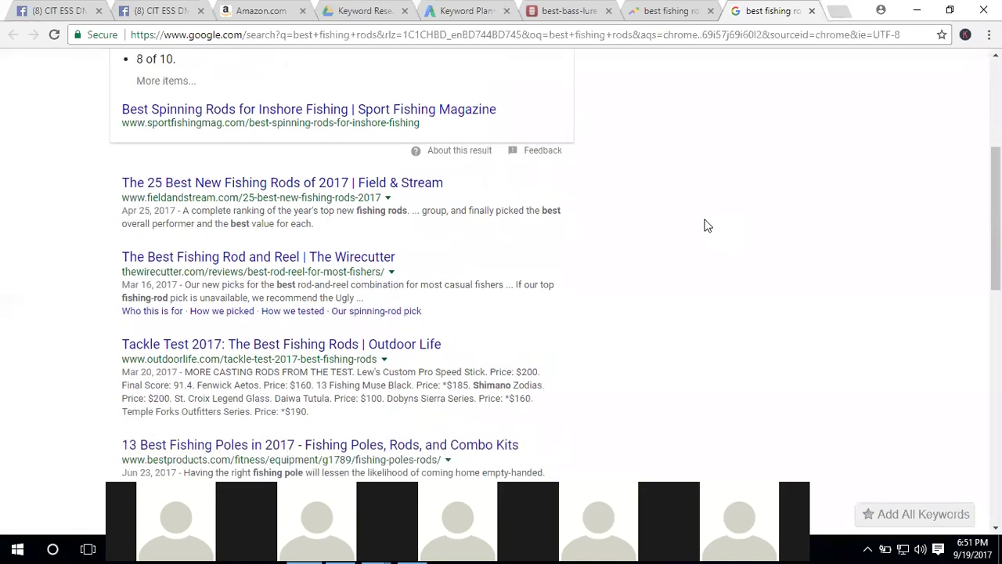
{"action": "scroll", "coordinate": [707, 224], "scroll_direction": "down", "scroll_amount": 1}
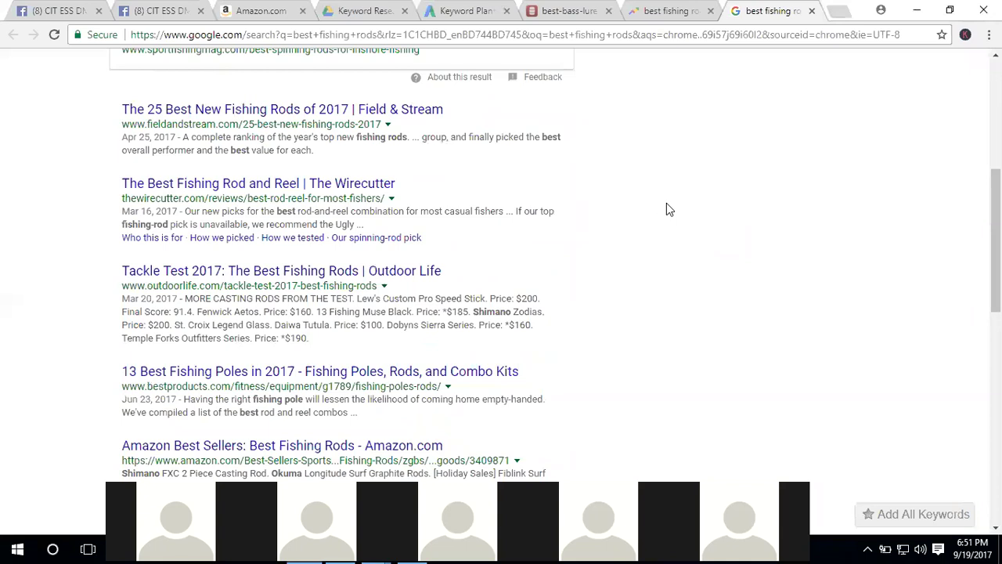
{"action": "scroll", "coordinate": [667, 205], "scroll_direction": "up", "scroll_amount": 5}
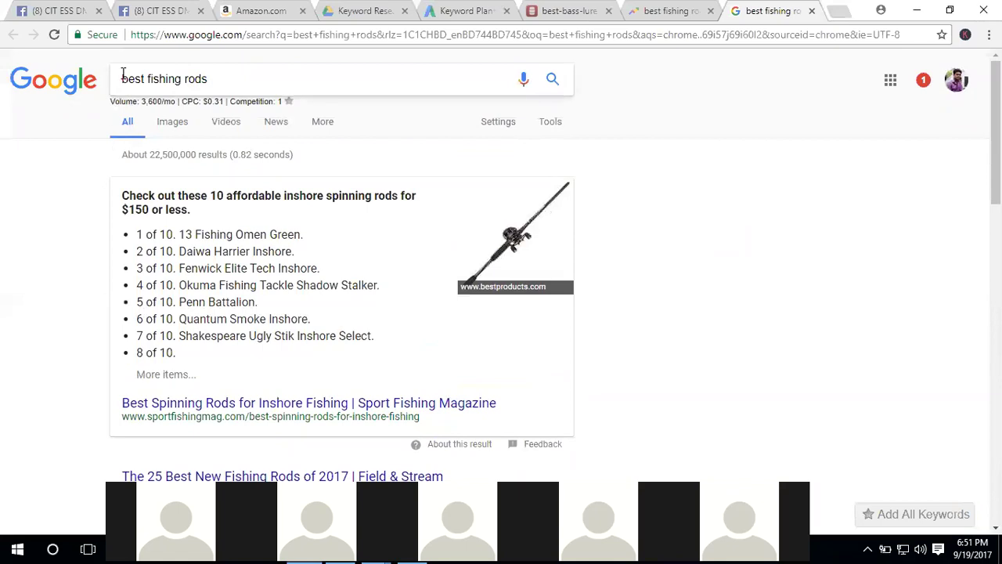
{"action": "scroll", "coordinate": [119, 234], "scroll_direction": "down", "scroll_amount": 2}
{"action": "left_click_drag", "start_coordinate": [119, 331], "coordinate": [363, 343]}
{"action": "scroll", "coordinate": [392, 228], "scroll_direction": "up", "scroll_amount": 2}
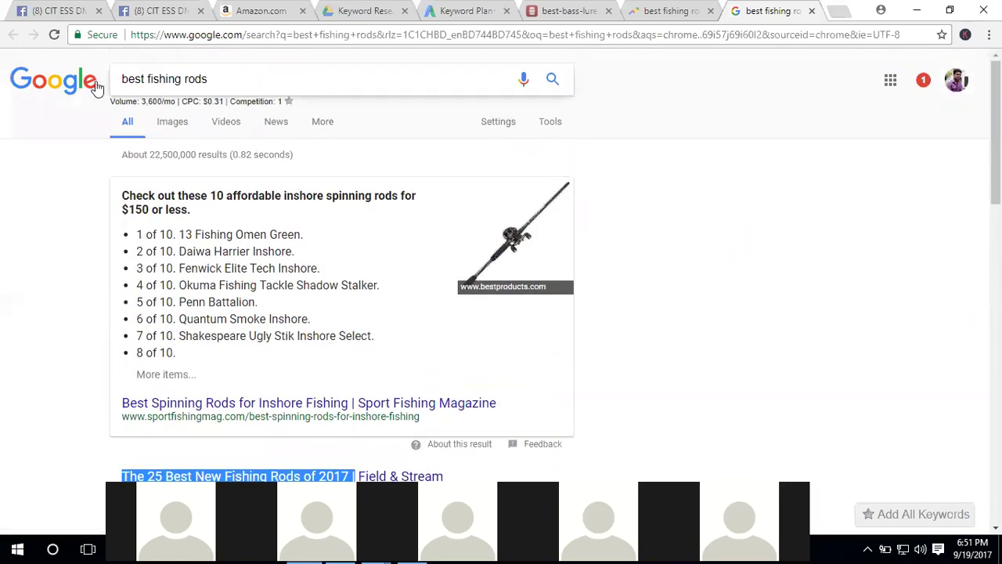
{"action": "scroll", "coordinate": [750, 250], "scroll_direction": "down", "scroll_amount": 1}
{"action": "scroll", "coordinate": [750, 251], "scroll_direction": "down", "scroll_amount": 3}
- Scroll through the remaining results, recheck the criteria document, and return to the results
{"action": "left_click", "coordinate": [751, 250]}
{"action": "scroll", "coordinate": [750, 251], "scroll_direction": "down", "scroll_amount": 6}
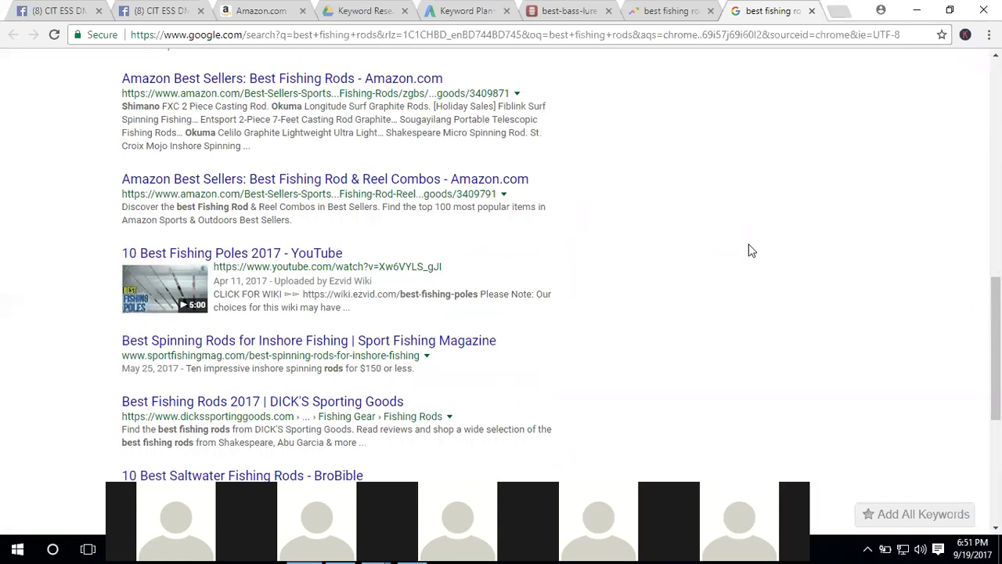
{"action": "scroll", "coordinate": [736, 243], "scroll_direction": "down", "scroll_amount": 3}
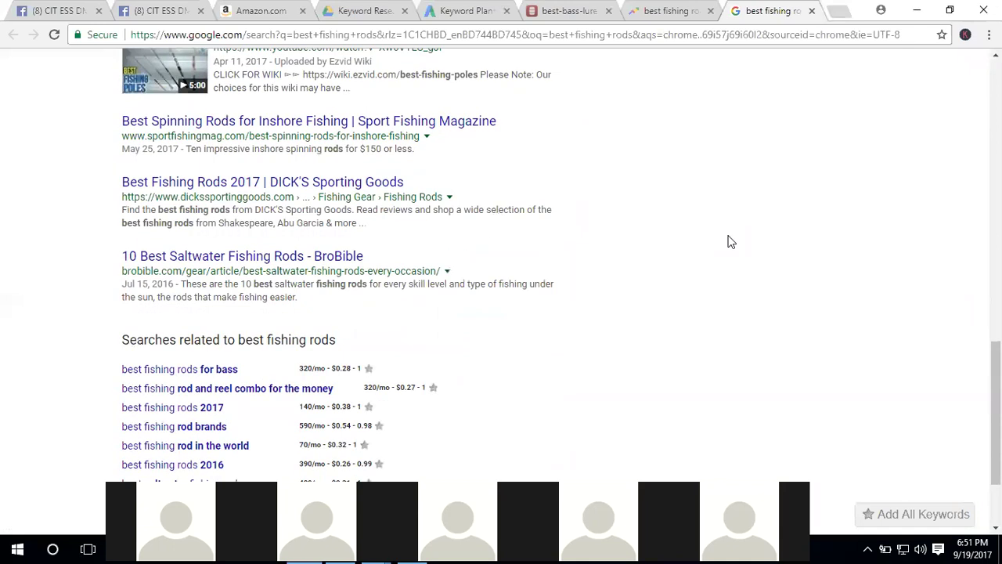
{"action": "scroll", "coordinate": [726, 241], "scroll_direction": "down", "scroll_amount": 1}
{"action": "scroll", "coordinate": [722, 237], "scroll_direction": "down", "scroll_amount": 1}
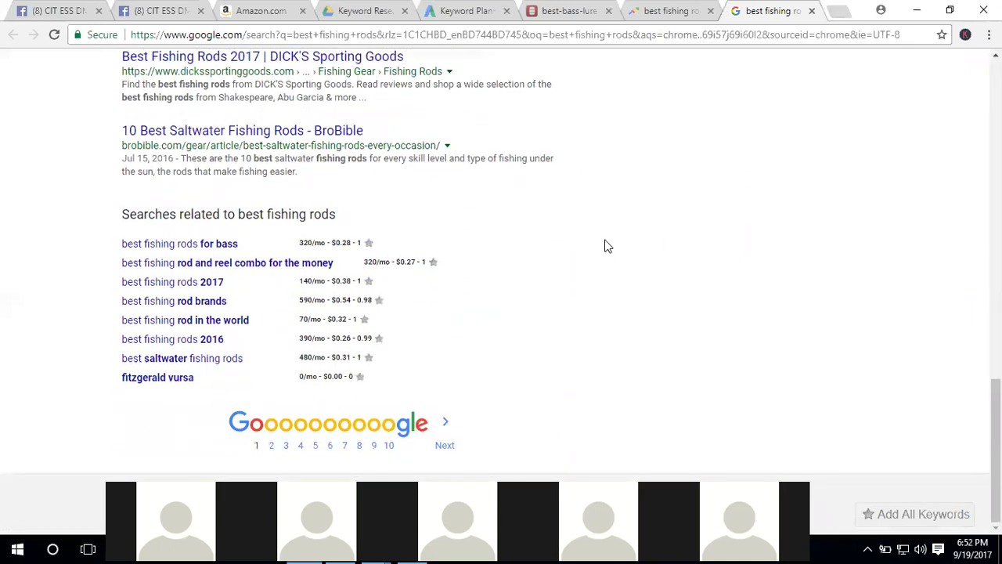
{"action": "scroll", "coordinate": [607, 247], "scroll_direction": "up", "scroll_amount": 2}
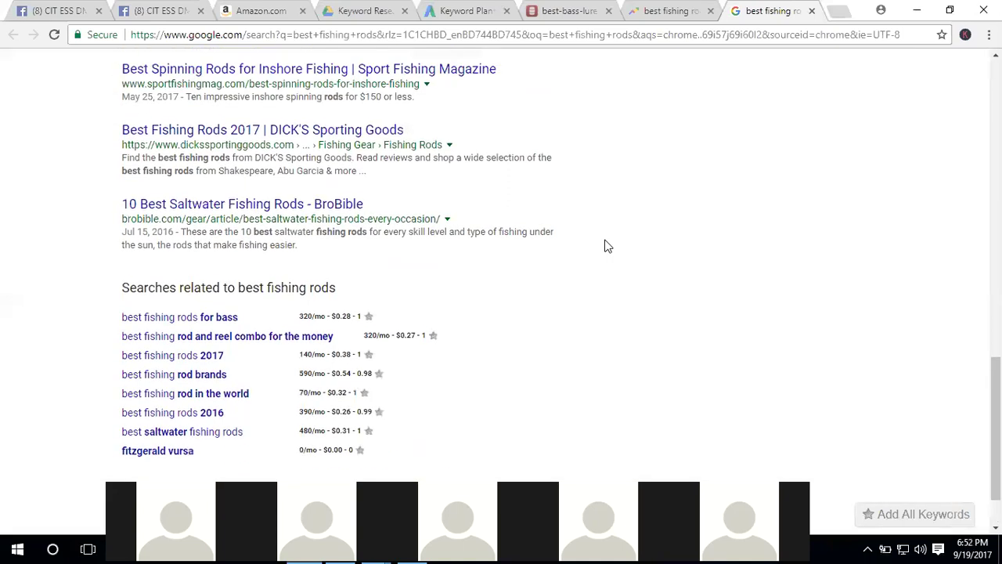
{"action": "scroll", "coordinate": [604, 247], "scroll_direction": "up", "scroll_amount": 10}
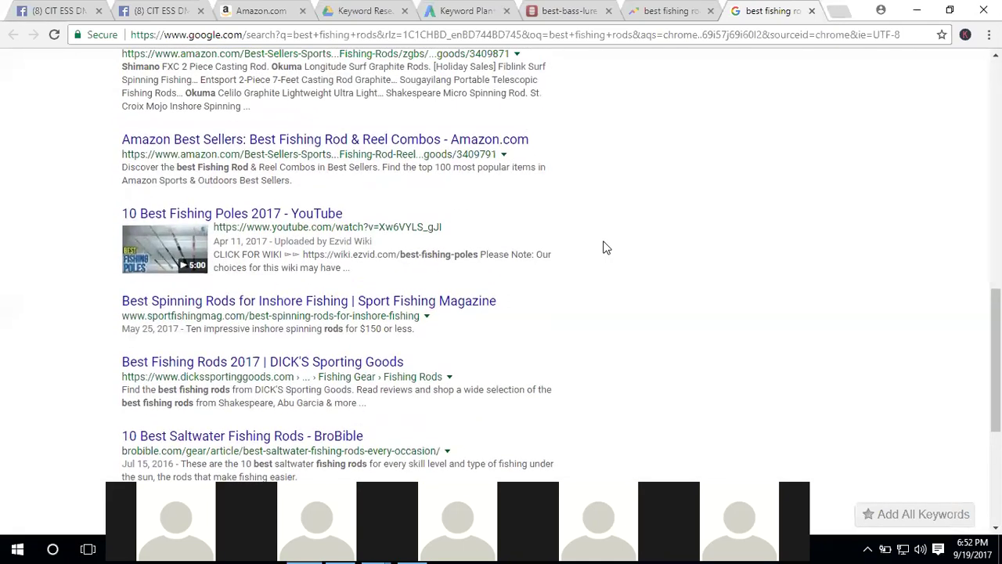
{"action": "scroll", "coordinate": [605, 248], "scroll_direction": "up", "scroll_amount": 3}
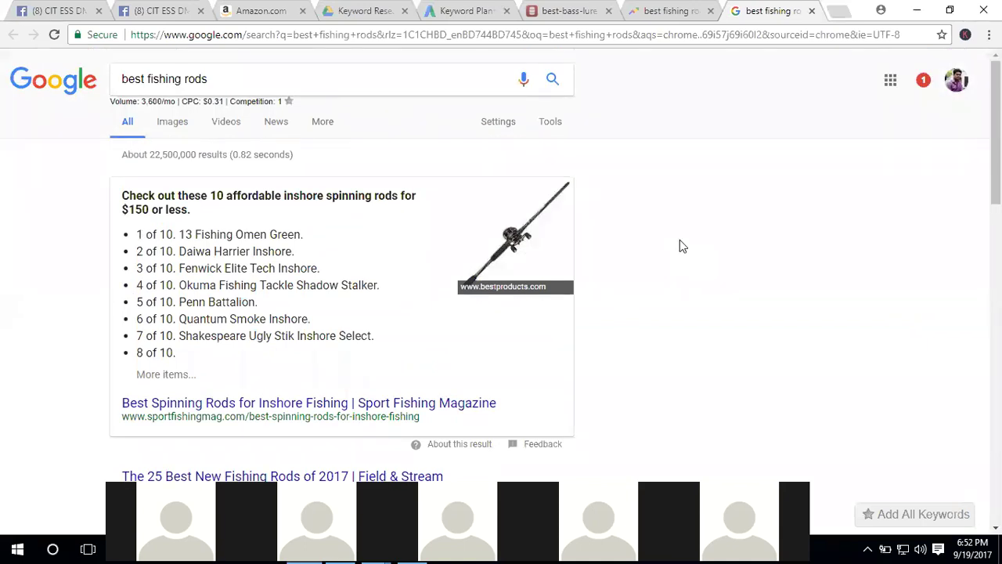
{"action": "left_click", "coordinate": [364, 11]}
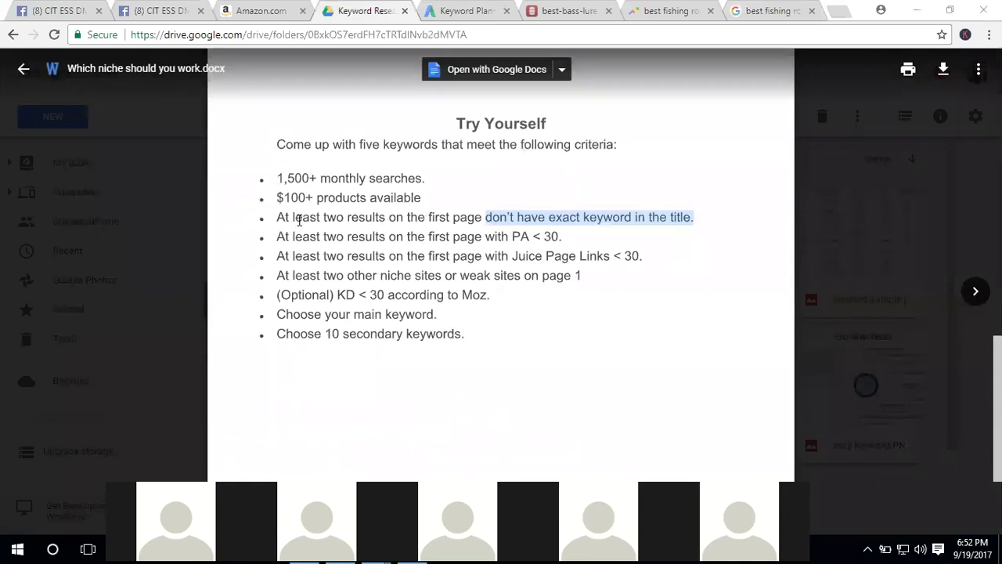
{"action": "left_click", "coordinate": [796, 8]}
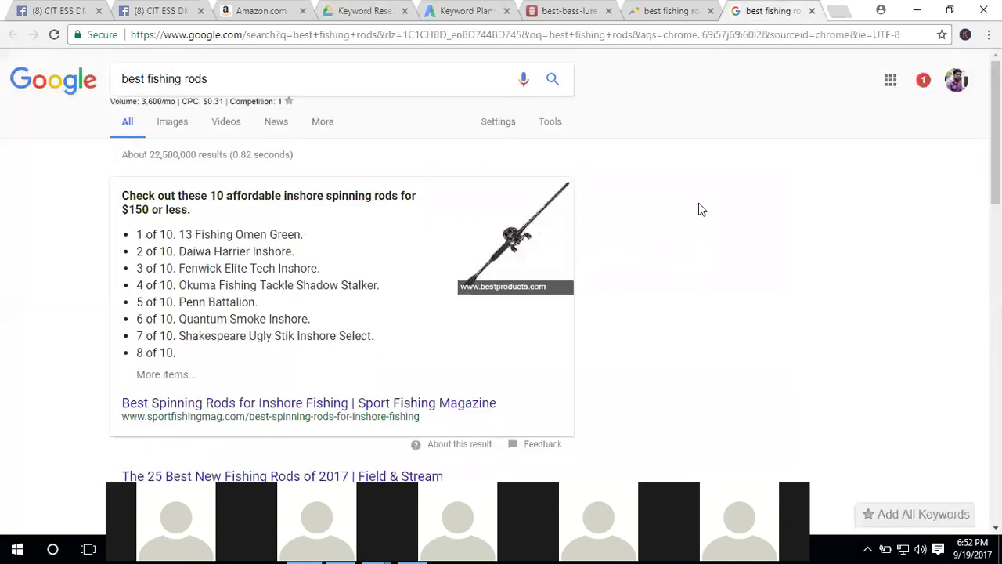
{"action": "left_click", "coordinate": [272, 86]}
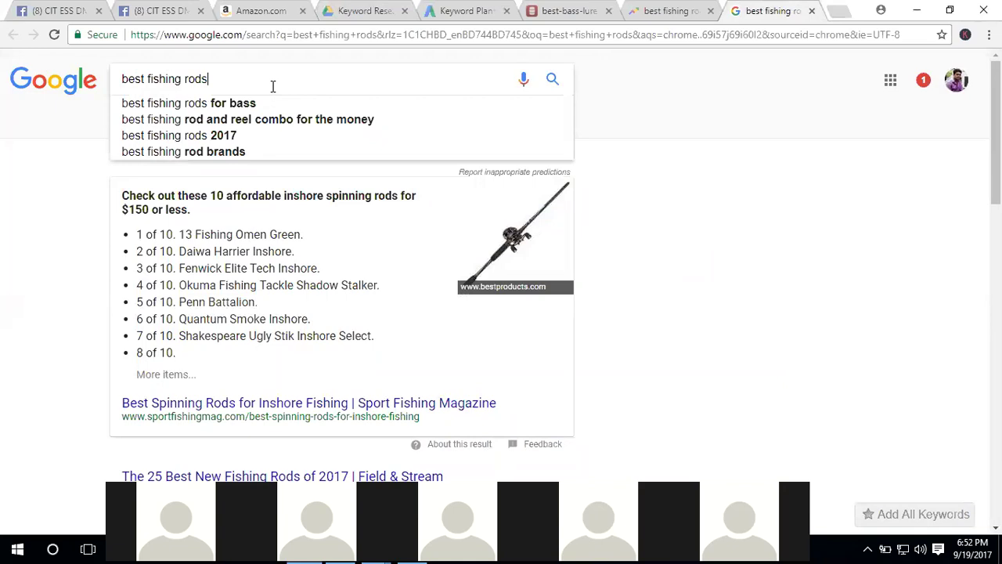
- Search 'best fishing rods for bass' and highlight the Outdoor Life result's title
{"action": "left_click", "coordinate": [232, 105]}
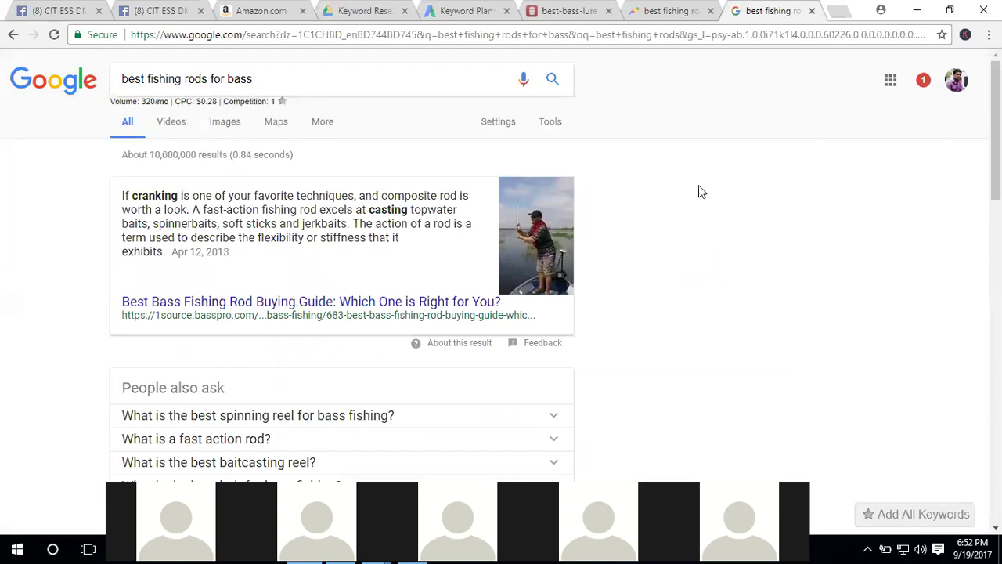
{"action": "scroll", "coordinate": [700, 196], "scroll_direction": "down", "scroll_amount": 1}
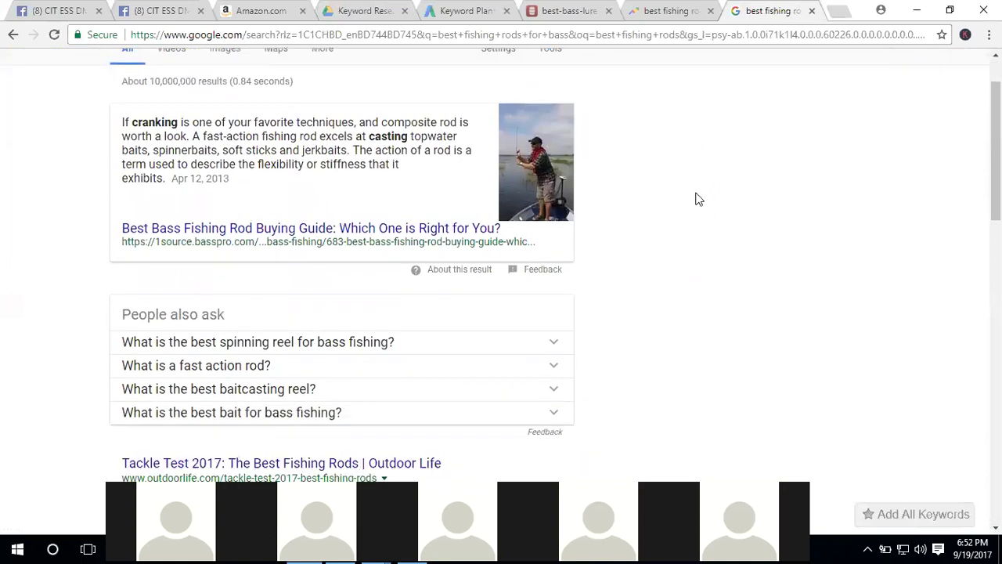
{"action": "scroll", "coordinate": [700, 196], "scroll_direction": "up", "scroll_amount": 1}
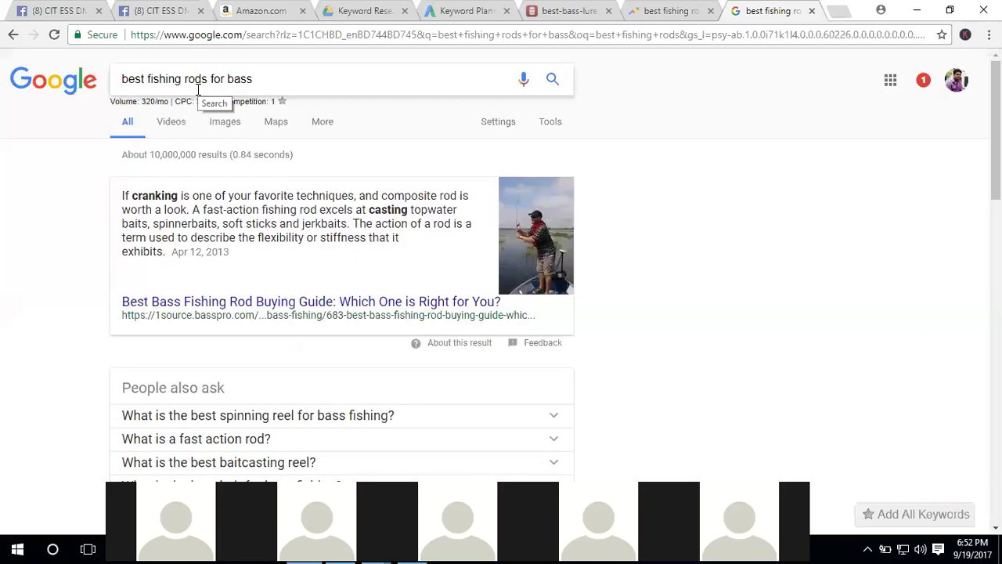
{"action": "scroll", "coordinate": [160, 282], "scroll_direction": "down", "scroll_amount": 9}
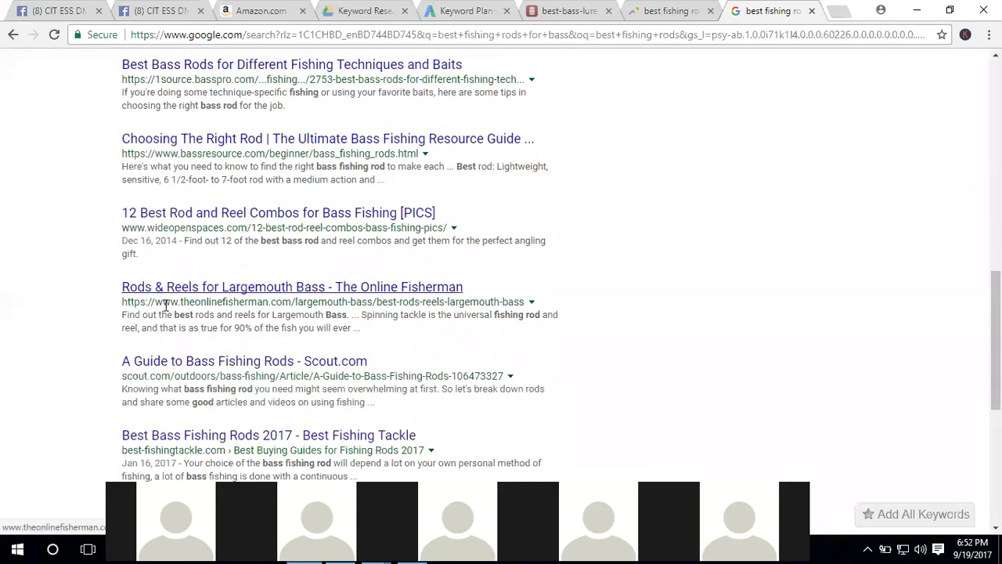
{"action": "scroll", "coordinate": [166, 306], "scroll_direction": "down", "scroll_amount": 5}
{"action": "scroll", "coordinate": [166, 313], "scroll_direction": "up", "scroll_amount": 4}
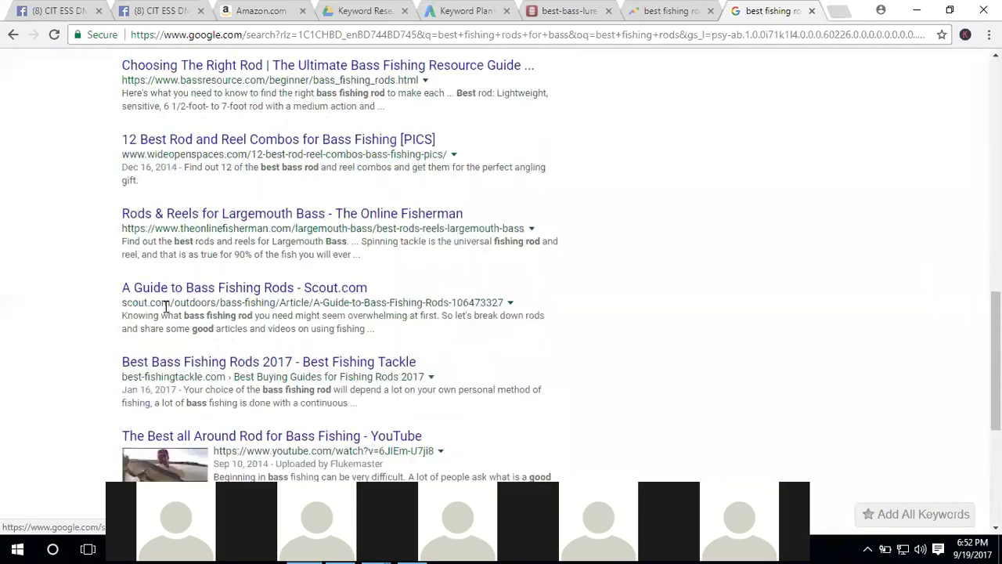
{"action": "scroll", "coordinate": [166, 306], "scroll_direction": "up", "scroll_amount": 10}
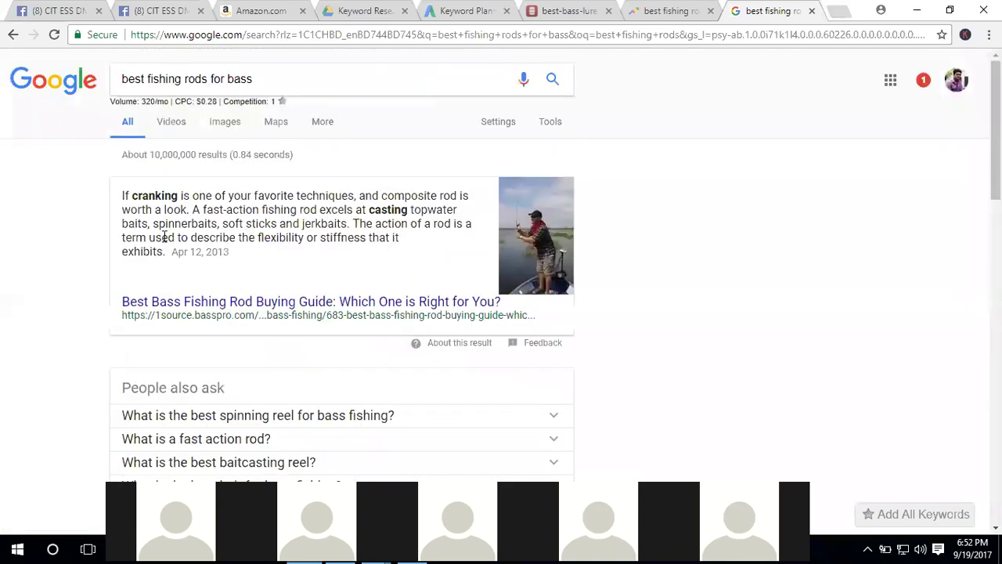
{"action": "scroll", "coordinate": [106, 281], "scroll_direction": "down", "scroll_amount": 2}
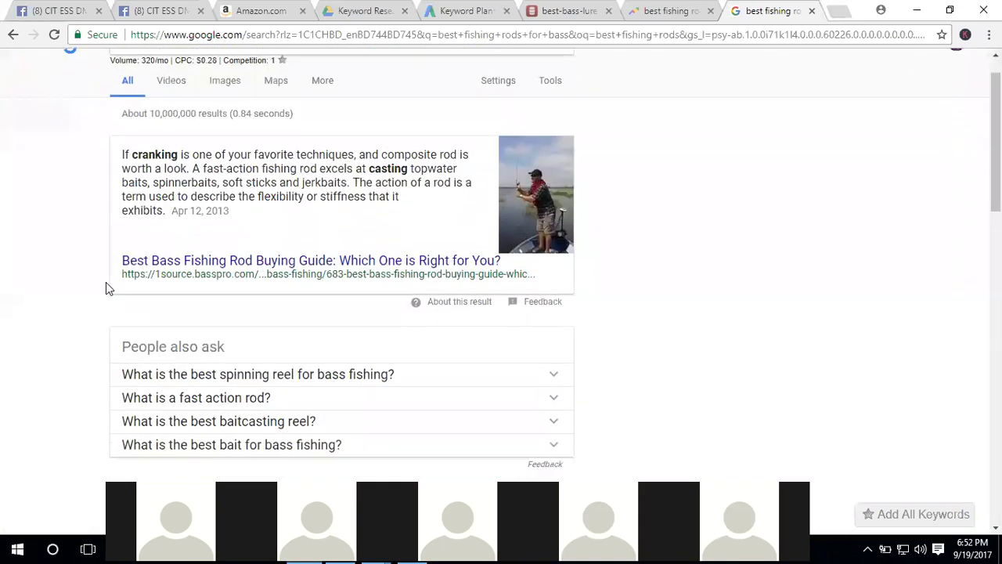
{"action": "scroll", "coordinate": [97, 273], "scroll_direction": "down", "scroll_amount": 2}
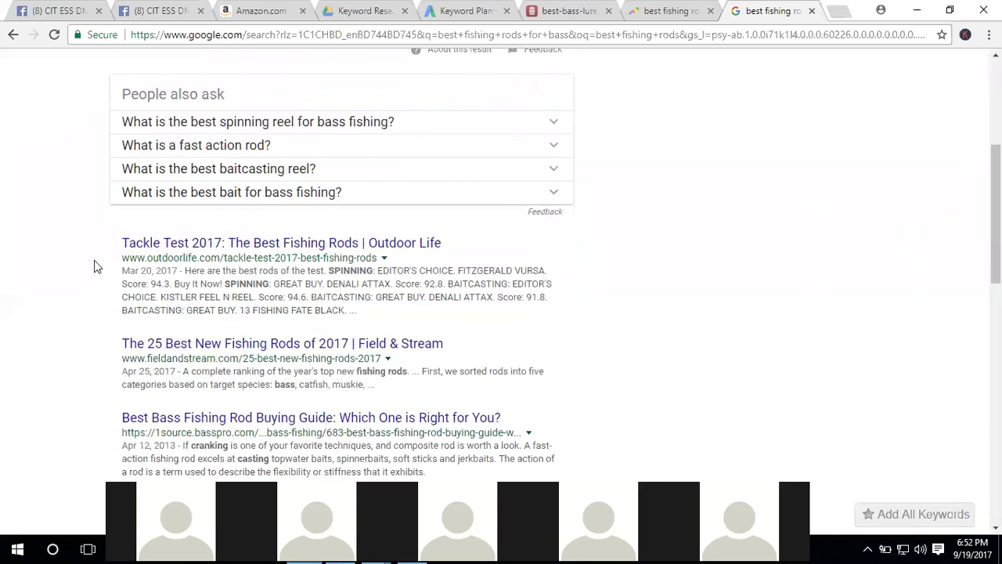
{"action": "left_click_drag", "start_coordinate": [109, 246], "coordinate": [362, 244]}
- Scroll through the rest of the bass results and clear the title highlight
{"action": "scroll", "coordinate": [133, 298], "scroll_direction": "down", "scroll_amount": 1}
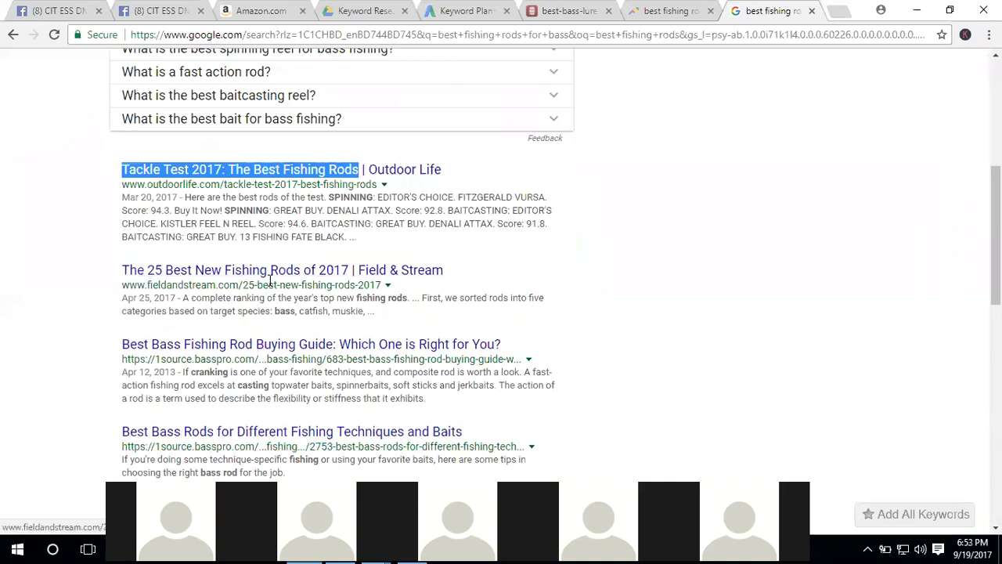
{"action": "scroll", "coordinate": [268, 290], "scroll_direction": "down", "scroll_amount": 1}
{"action": "scroll", "coordinate": [268, 293], "scroll_direction": "down", "scroll_amount": 1}
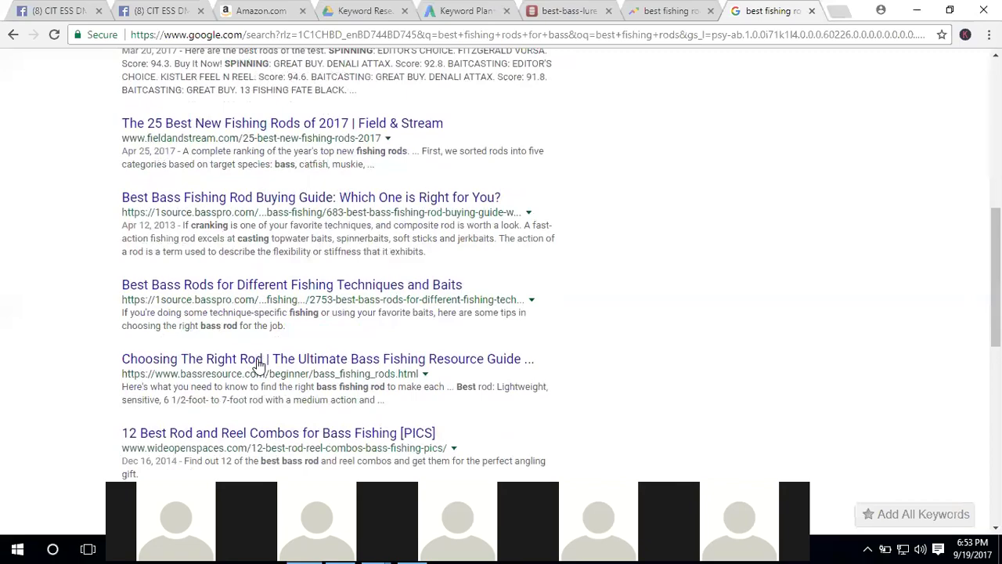
{"action": "scroll", "coordinate": [261, 360], "scroll_direction": "down", "scroll_amount": 2}
{"action": "scroll", "coordinate": [200, 287], "scroll_direction": "down", "scroll_amount": 3}
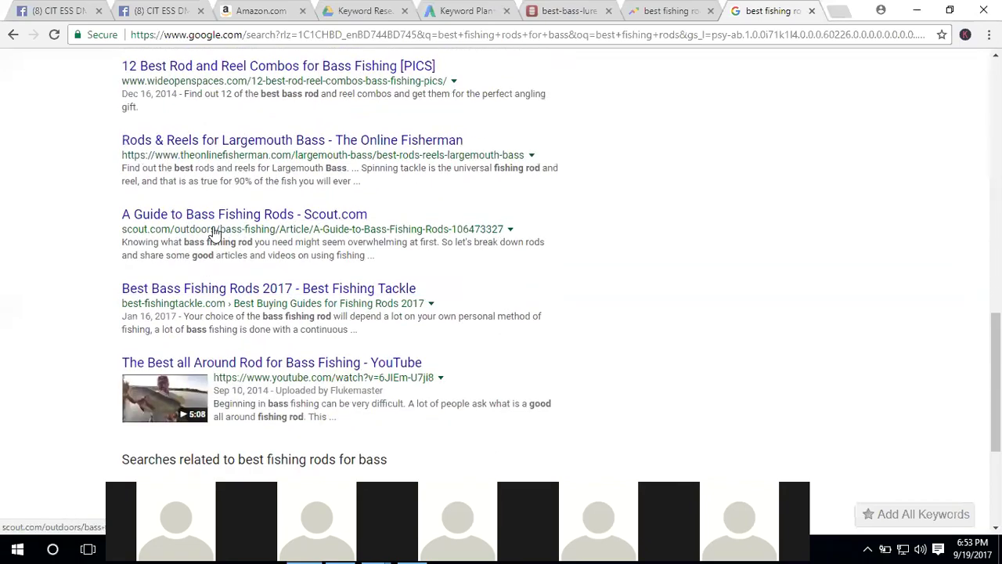
{"action": "scroll", "coordinate": [219, 296], "scroll_direction": "down", "scroll_amount": 1}
{"action": "scroll", "coordinate": [242, 314], "scroll_direction": "down", "scroll_amount": 2}
{"action": "scroll", "coordinate": [243, 251], "scroll_direction": "up", "scroll_amount": 9}
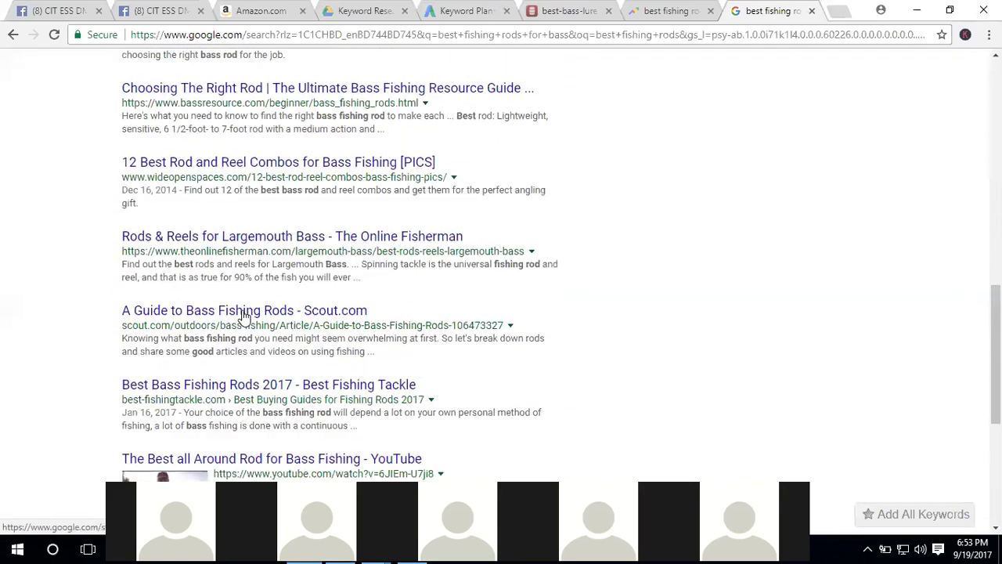
{"action": "scroll", "coordinate": [245, 210], "scroll_direction": "up", "scroll_amount": 1}
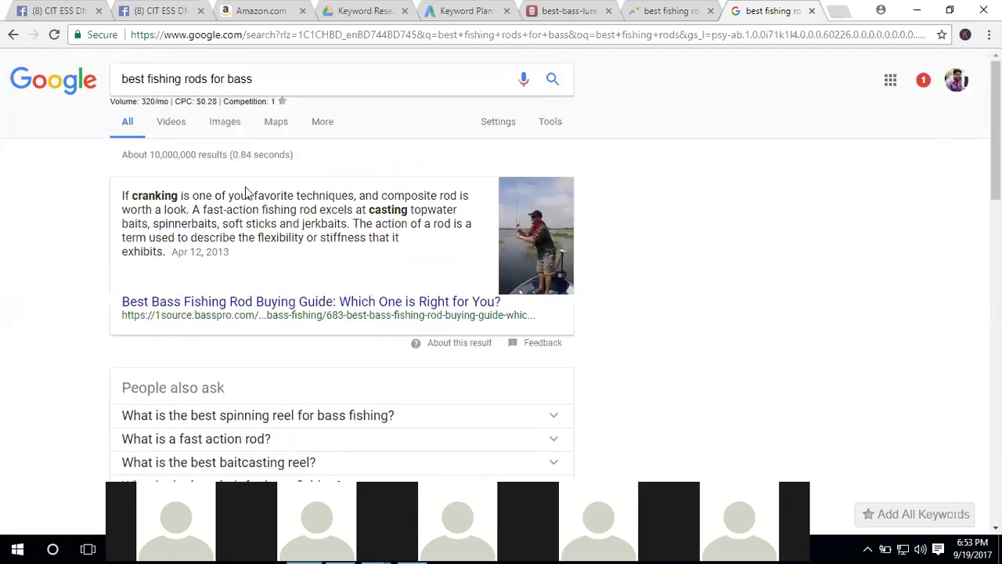
{"action": "scroll", "coordinate": [245, 255], "scroll_direction": "down", "scroll_amount": 5}
{"action": "left_click", "coordinate": [750, 193]}
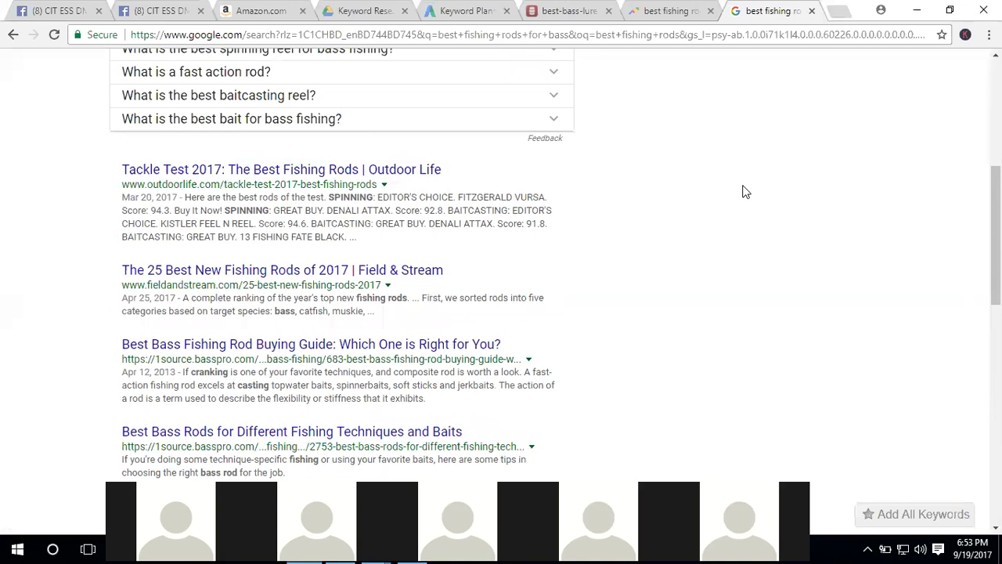
- Highlight and clear another result title, then go back to the keyword research document
{"action": "scroll", "coordinate": [717, 235], "scroll_direction": "down", "scroll_amount": 2}
{"action": "scroll", "coordinate": [713, 240], "scroll_direction": "down", "scroll_amount": 1}
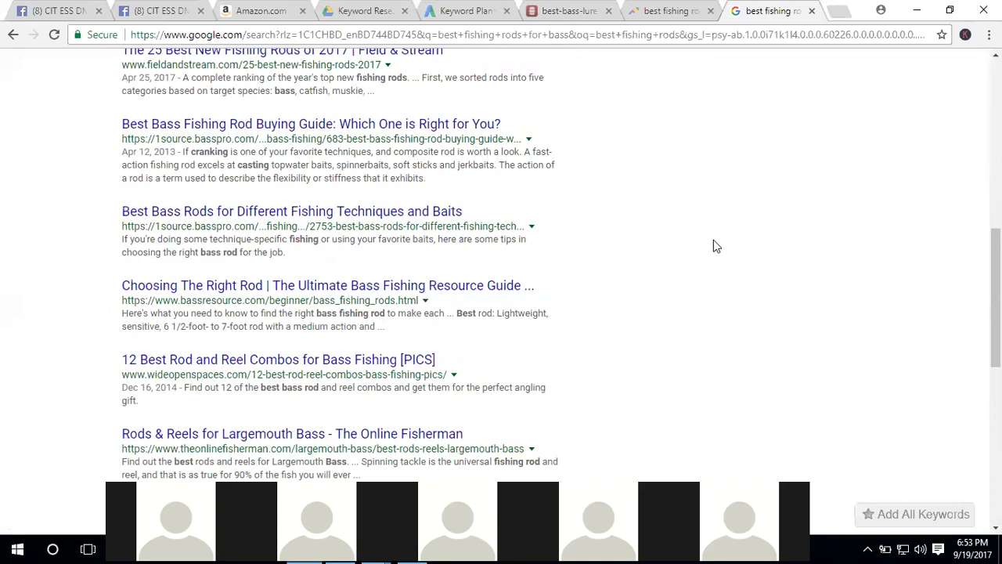
{"action": "scroll", "coordinate": [165, 255], "scroll_direction": "up", "scroll_amount": 7}
{"action": "scroll", "coordinate": [165, 255], "scroll_direction": "down", "scroll_amount": 5}
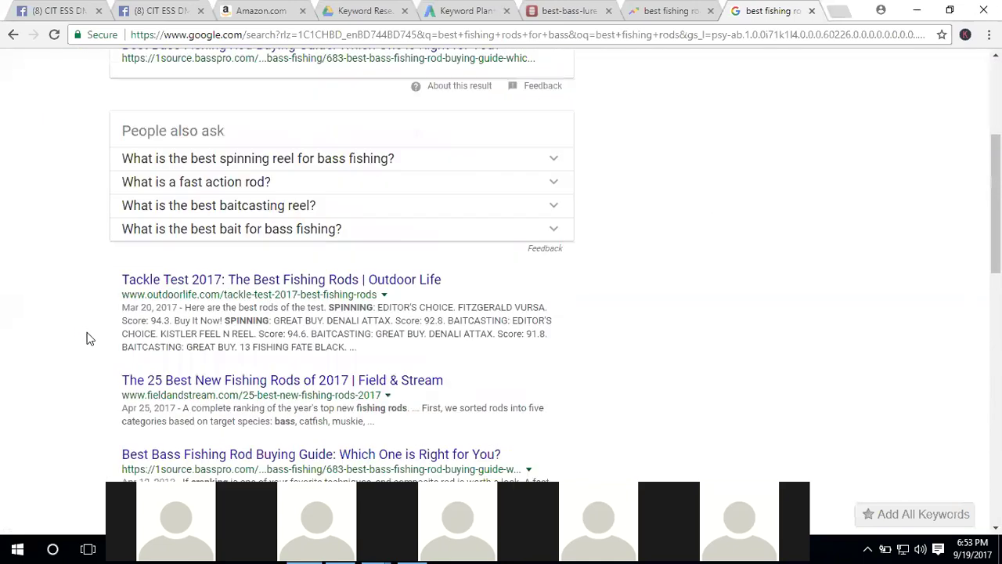
{"action": "left_click_drag", "start_coordinate": [112, 342], "coordinate": [329, 338]}
{"action": "left_click", "coordinate": [680, 267]}
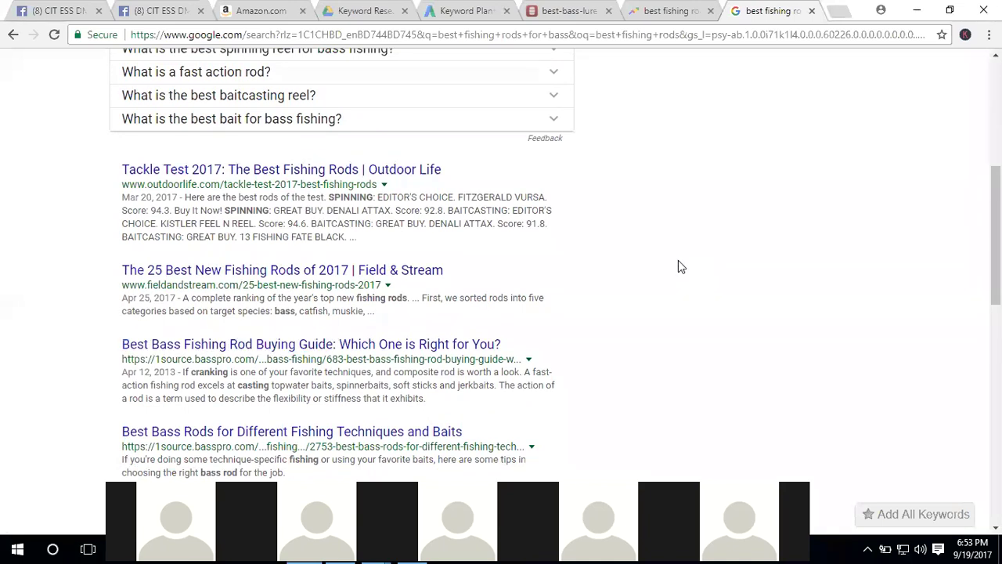
{"action": "left_click", "coordinate": [368, 12]}
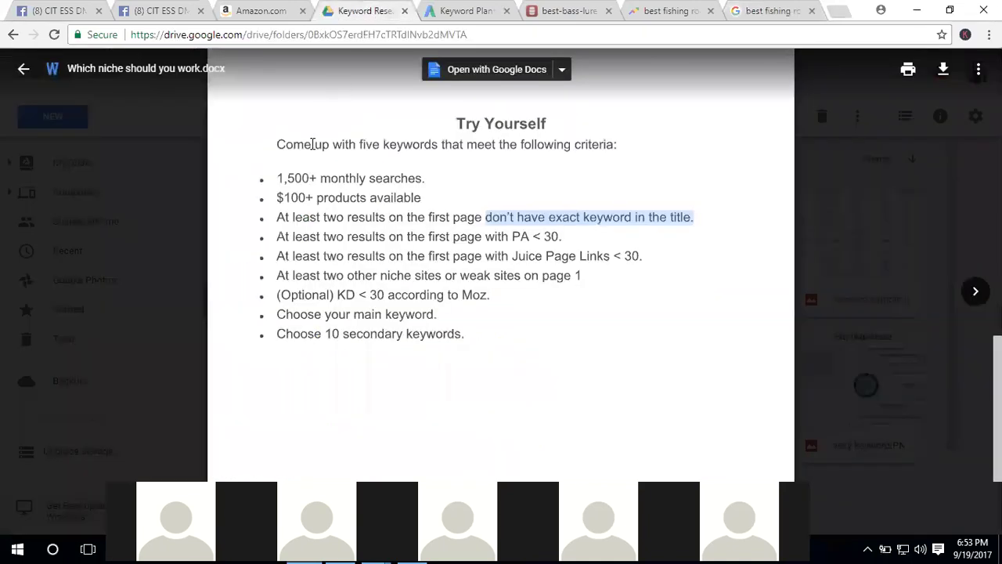
- Highlight the 'exact keyword in title' and 'PA < 30' criteria, then open a new tab
{"action": "left_click_drag", "start_coordinate": [275, 219], "coordinate": [689, 215]}
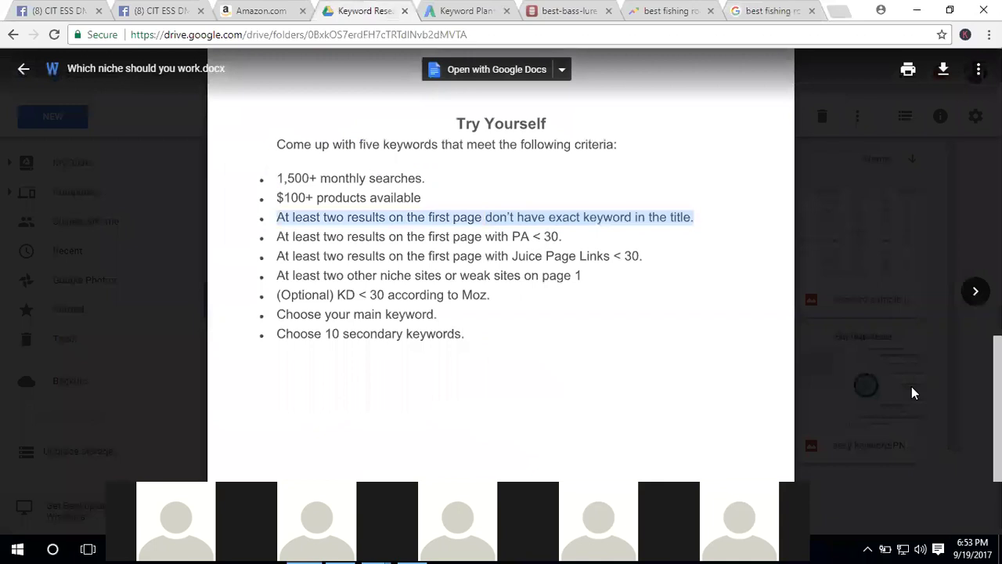
{"action": "left_click", "coordinate": [276, 239]}
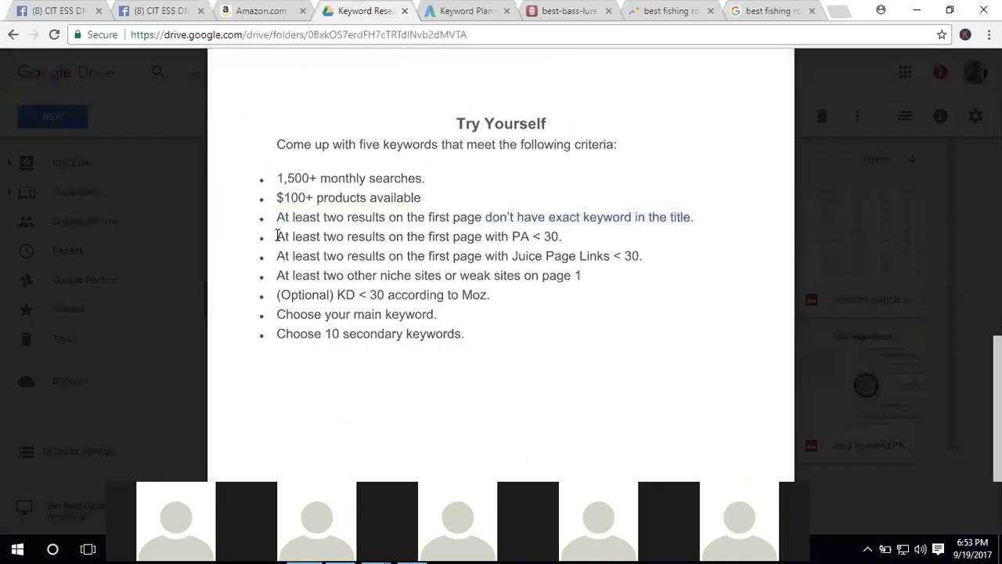
{"action": "left_click_drag", "start_coordinate": [281, 238], "coordinate": [556, 238]}
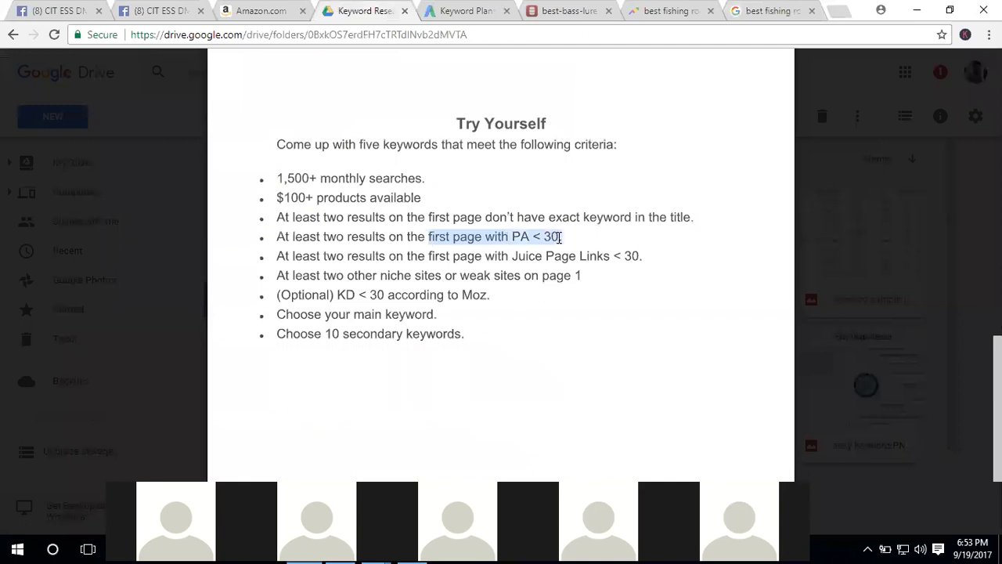
{"action": "left_click", "coordinate": [838, 11]}
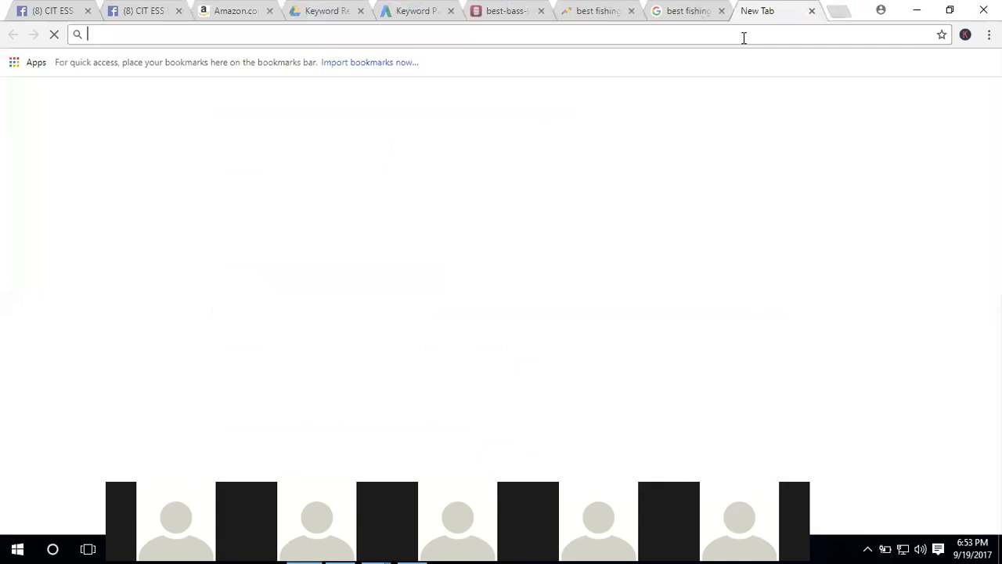
- Search Google for 'mozbar for chrome' and open the MozBar Chrome Web Store listing
{"action": "type", "text": "moz"}
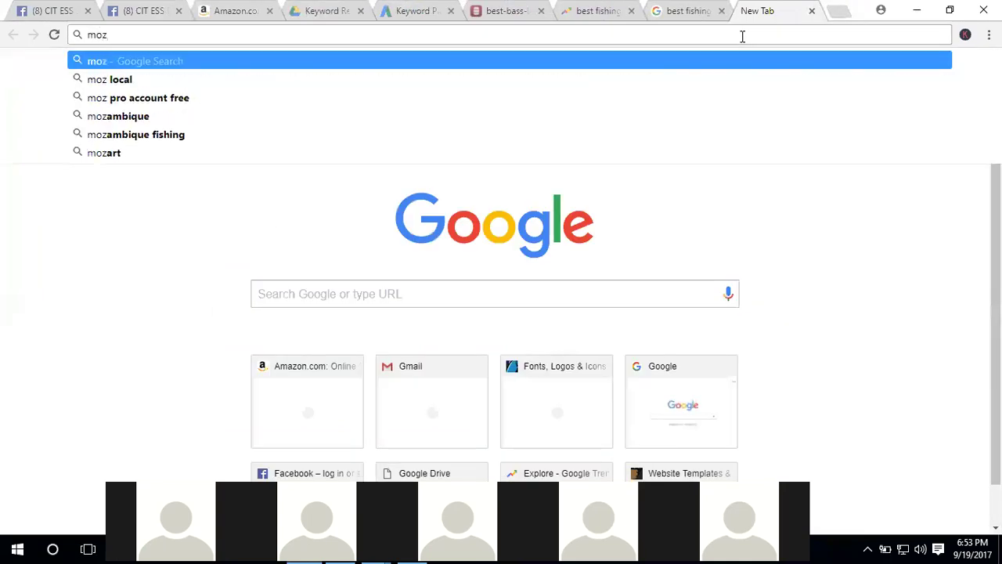
{"action": "type", "text": "bar"}
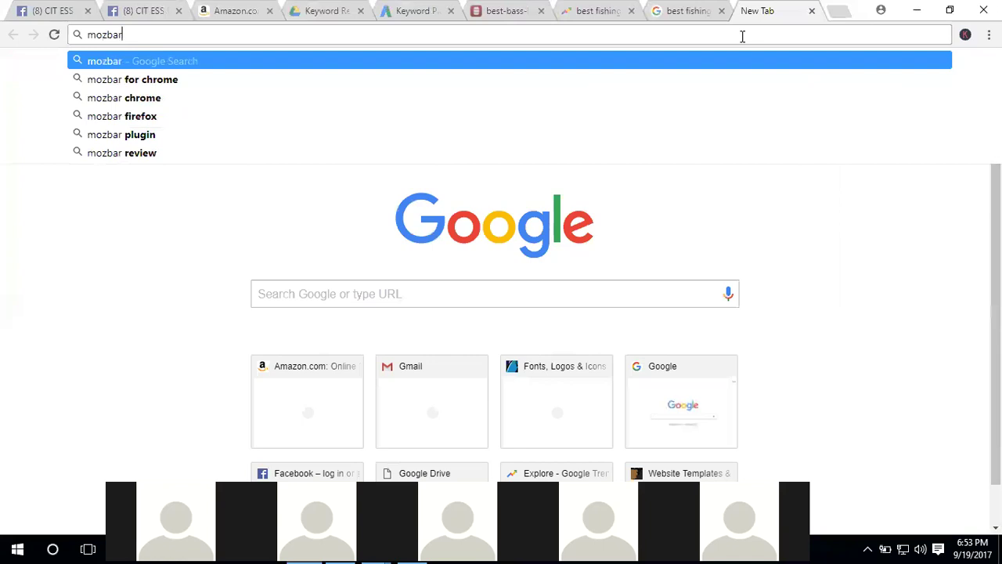
{"action": "key", "text": "Down"}
{"action": "key", "text": "Return"}
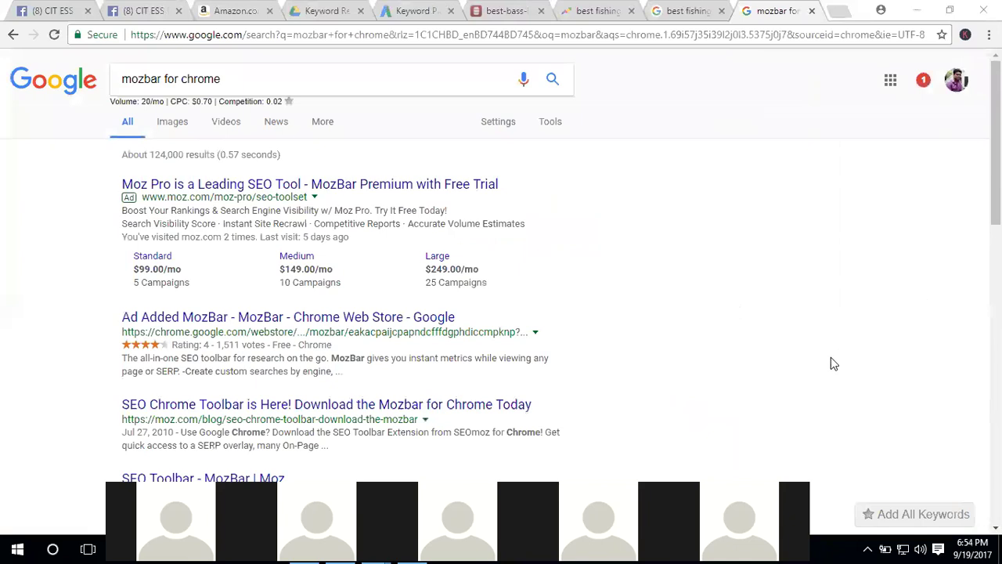
{"action": "left_click", "coordinate": [407, 325]}
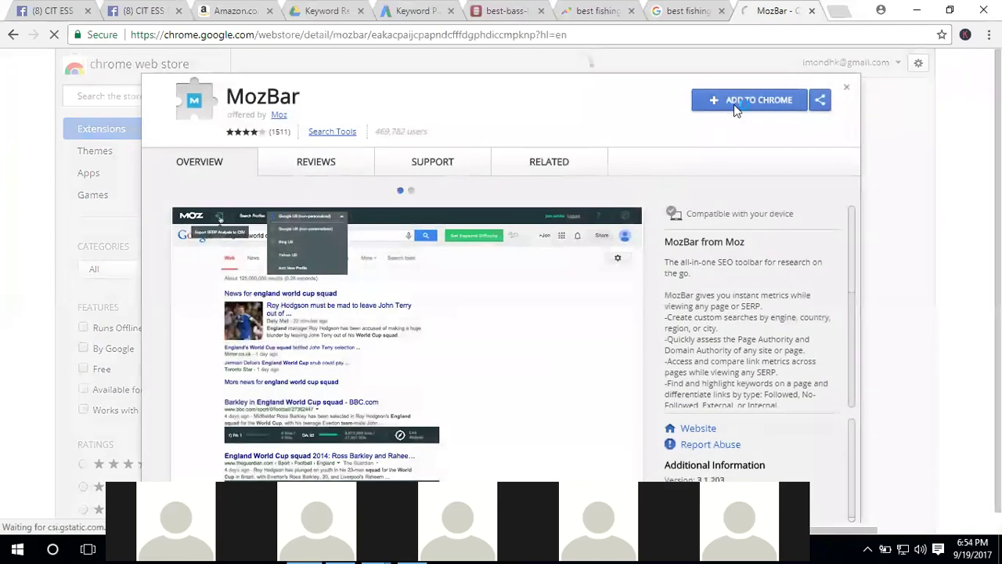
- Add the MozBar extension to Chrome and dismiss the confirmation notice
{"action": "left_click", "coordinate": [765, 106]}
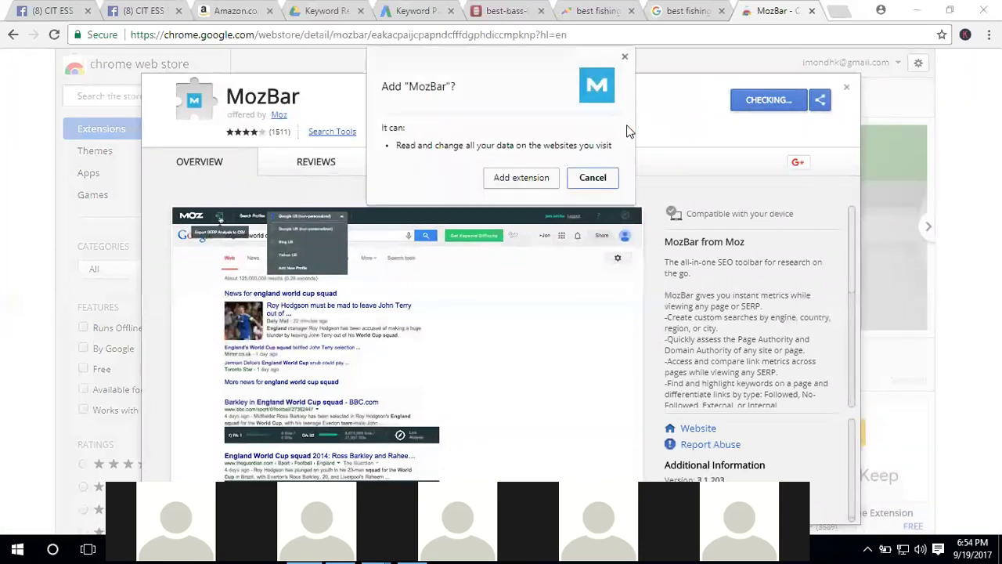
{"action": "left_click", "coordinate": [521, 178]}
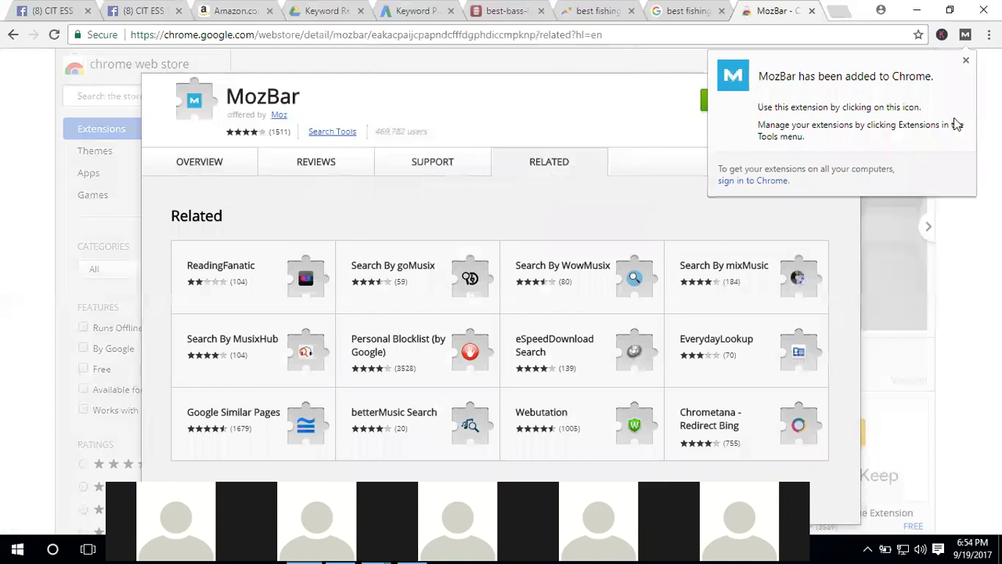
{"action": "left_click", "coordinate": [966, 60]}
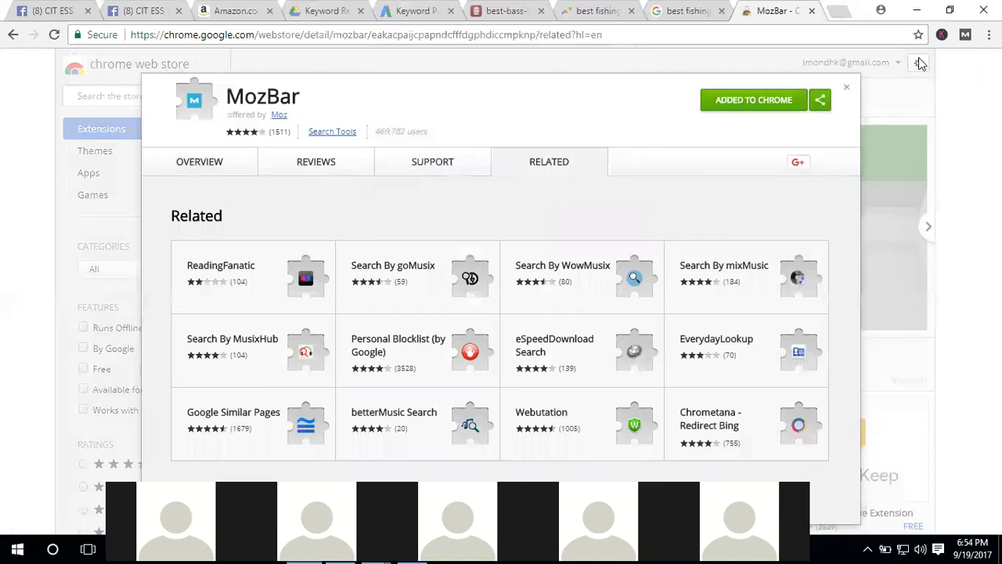
{"action": "left_click", "coordinate": [561, 36]}
- Go to moz.com and log in with the account e-mail and password
{"action": "type", "text": "moz.com"}
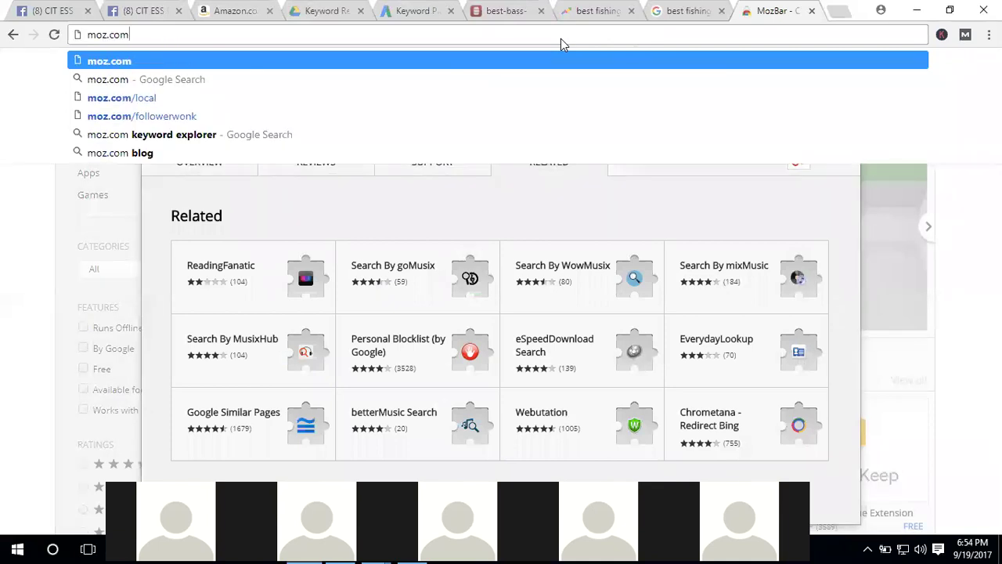
{"action": "key", "text": "Return"}
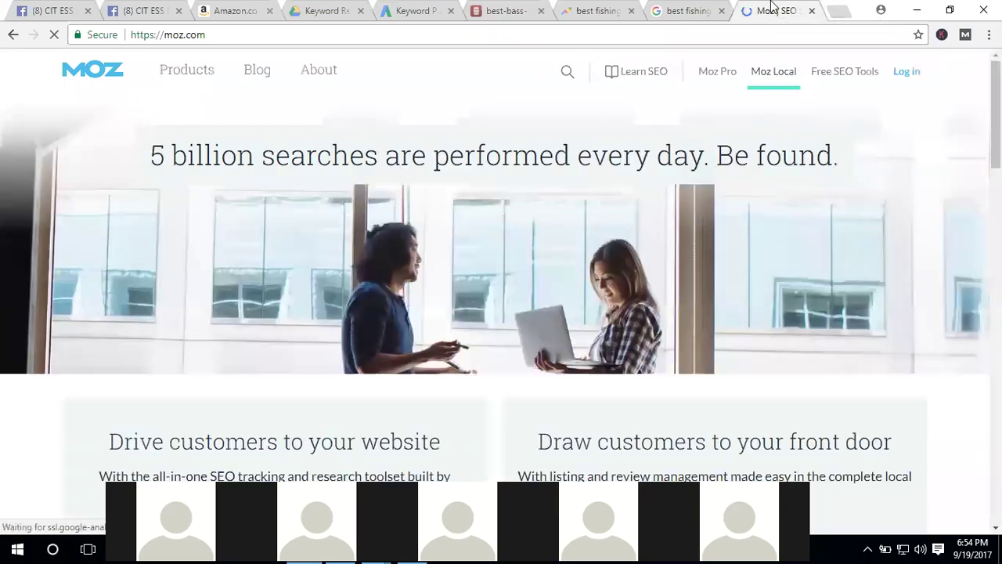
{"action": "left_click", "coordinate": [912, 75]}
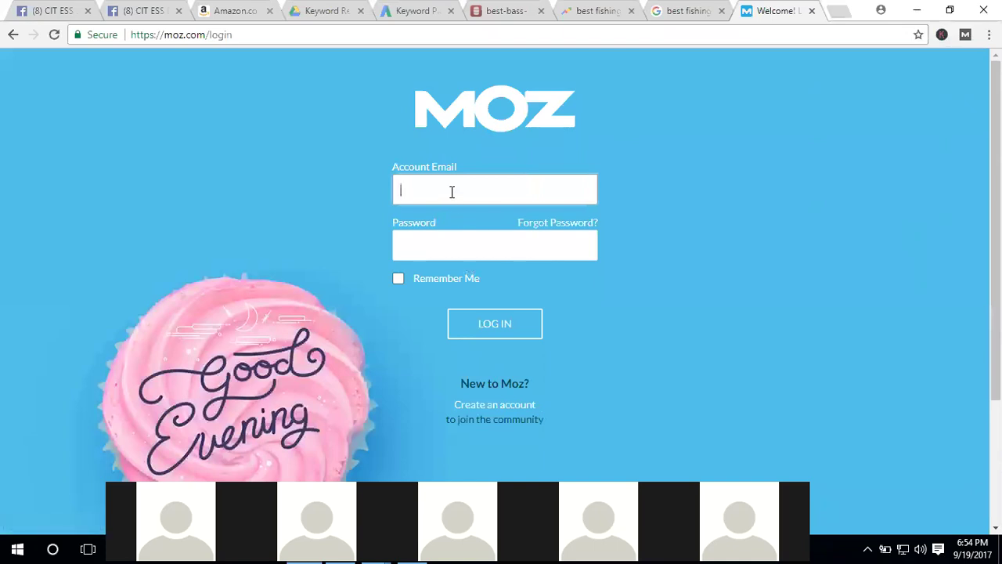
{"action": "left_click", "coordinate": [452, 248]}
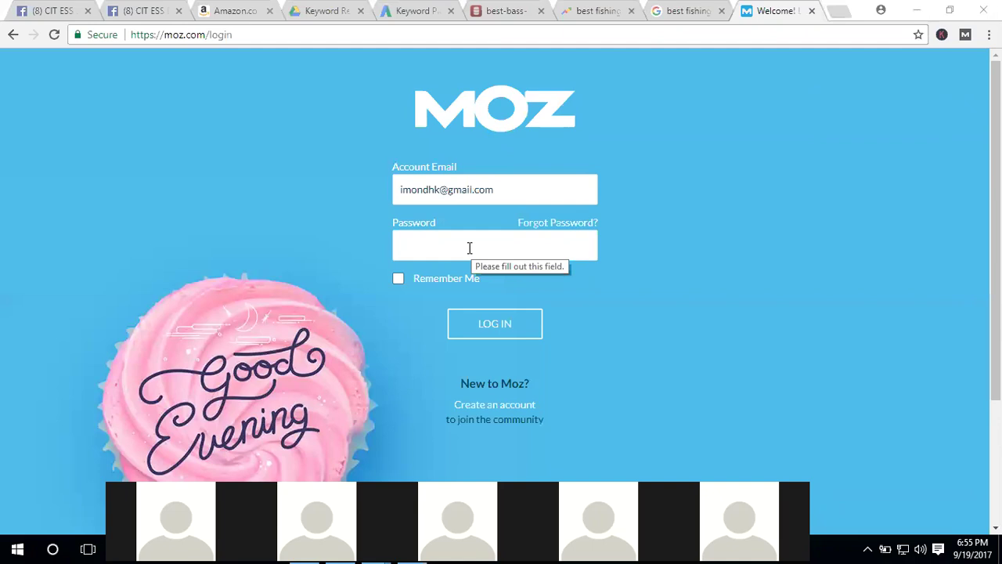
{"action": "left_click", "coordinate": [470, 248]}
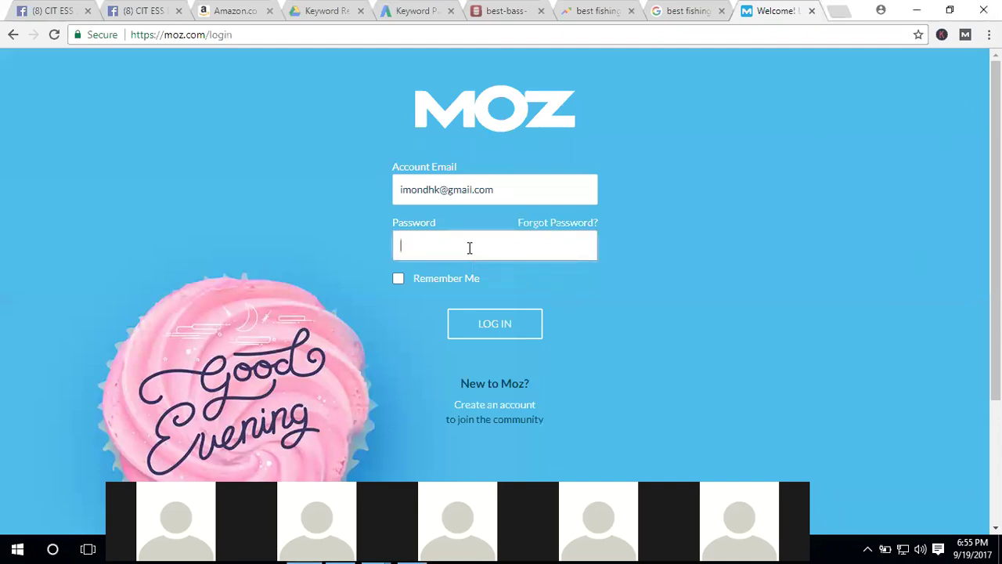
{"action": "type", "text": "••••••"}
{"action": "left_click", "coordinate": [489, 322]}
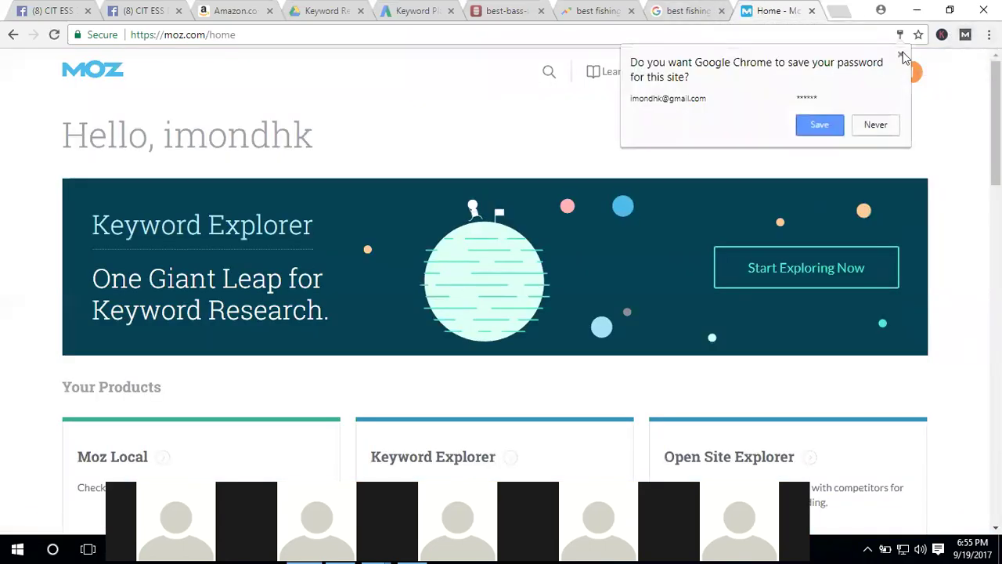
- Return to the bass fishing-rod results and reload them so MozBar metrics appear
{"action": "left_click", "coordinate": [689, 10]}
{"action": "scroll", "coordinate": [689, 160], "scroll_direction": "up", "scroll_amount": 5}
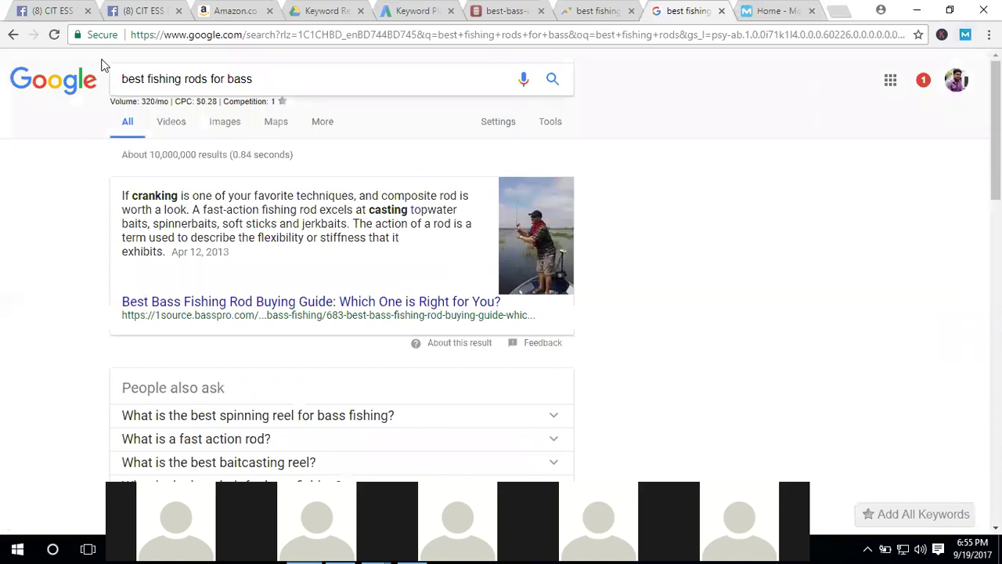
{"action": "left_click", "coordinate": [56, 37]}
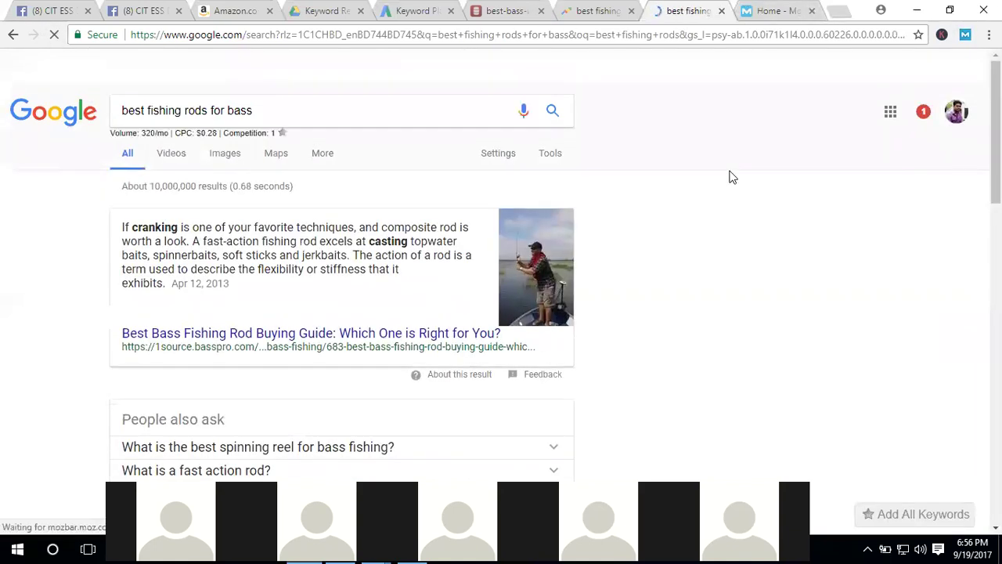
- Reload the bass results to show MozBar PA/DA, compare with the Drive criteria, and return
{"action": "scroll", "coordinate": [708, 215], "scroll_direction": "down", "scroll_amount": 3}
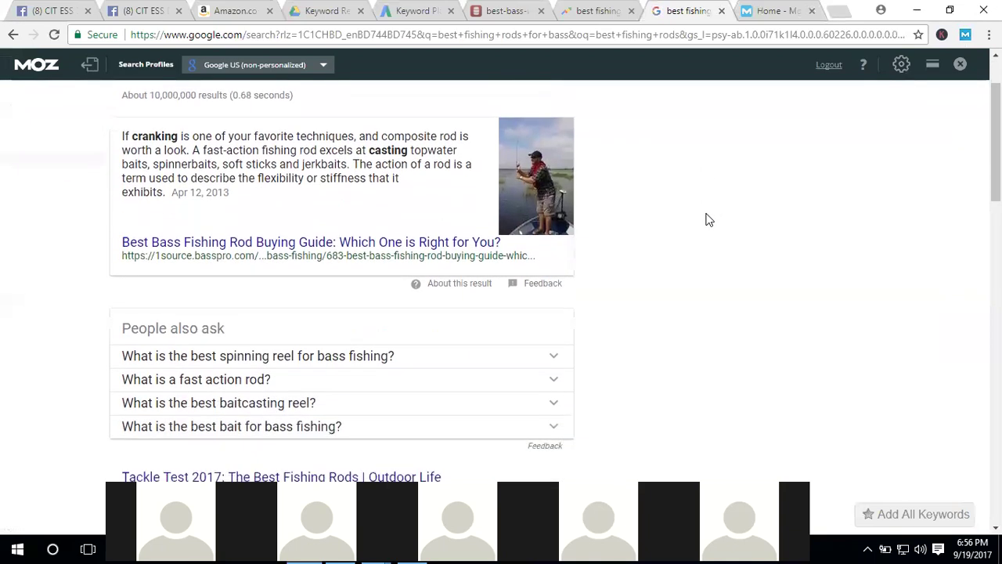
{"action": "scroll", "coordinate": [708, 219], "scroll_direction": "down", "scroll_amount": 1}
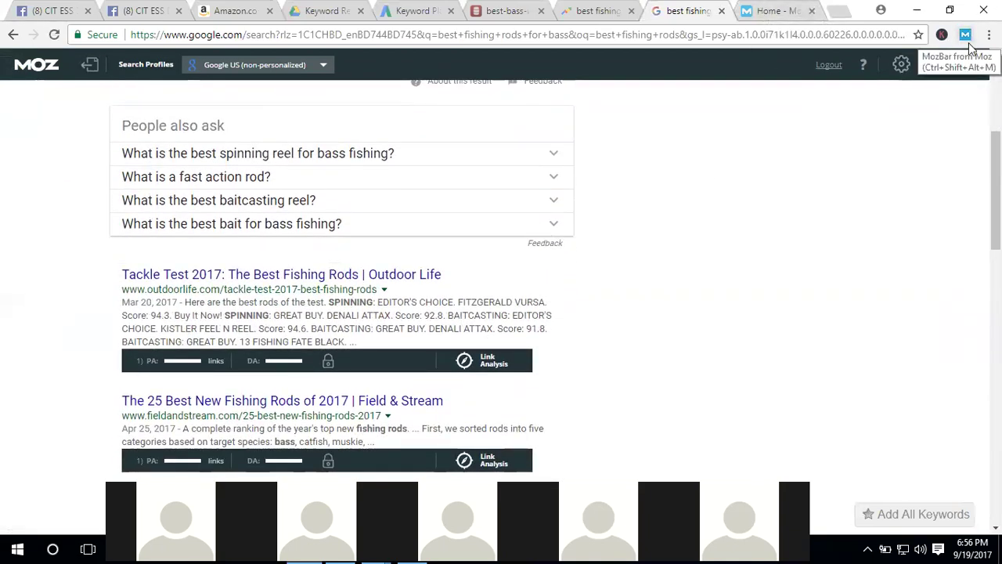
{"action": "scroll", "coordinate": [672, 198], "scroll_direction": "down", "scroll_amount": 3}
{"action": "scroll", "coordinate": [674, 201], "scroll_direction": "up", "scroll_amount": 2}
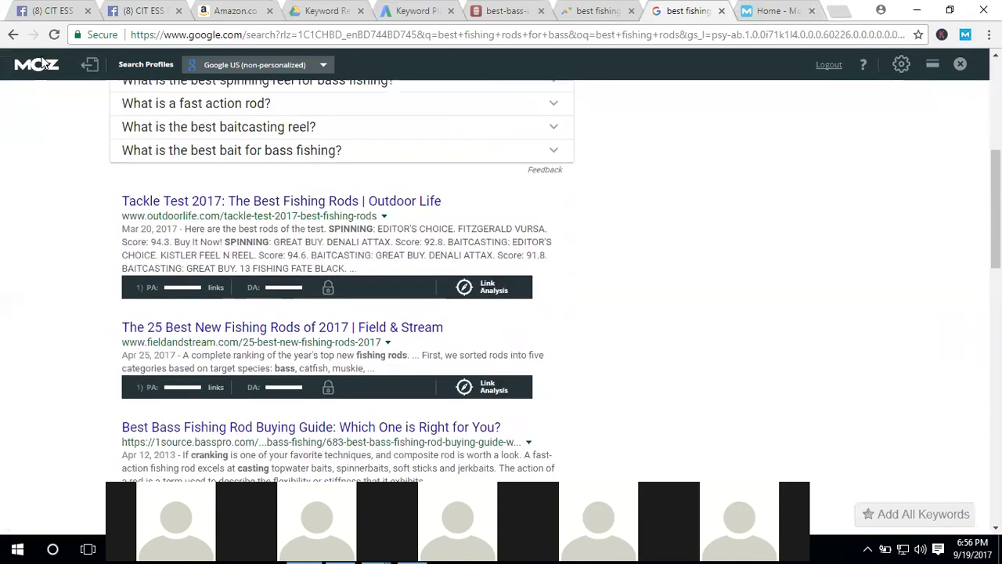
{"action": "left_click", "coordinate": [56, 34]}
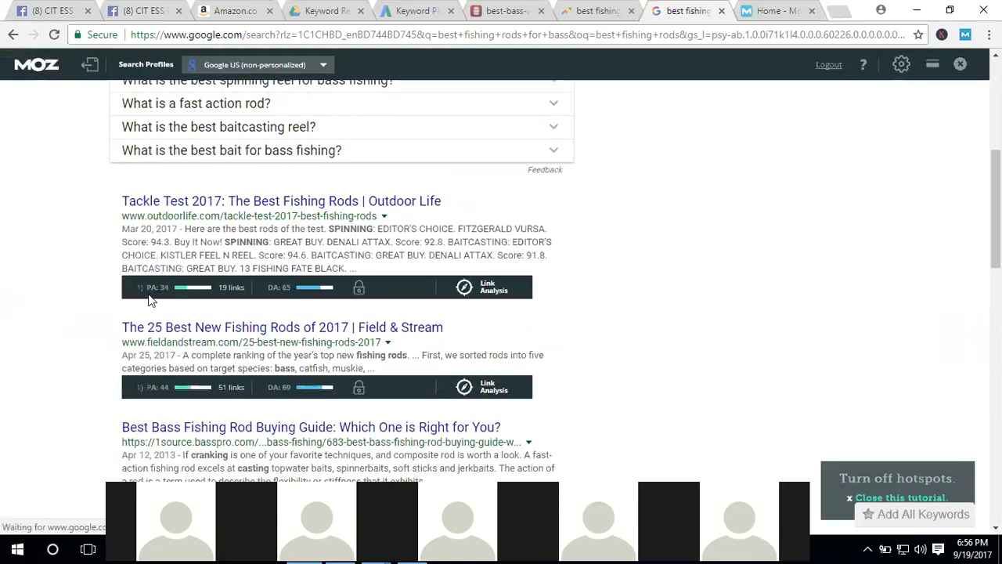
{"action": "scroll", "coordinate": [60, 296], "scroll_direction": "down", "scroll_amount": 2}
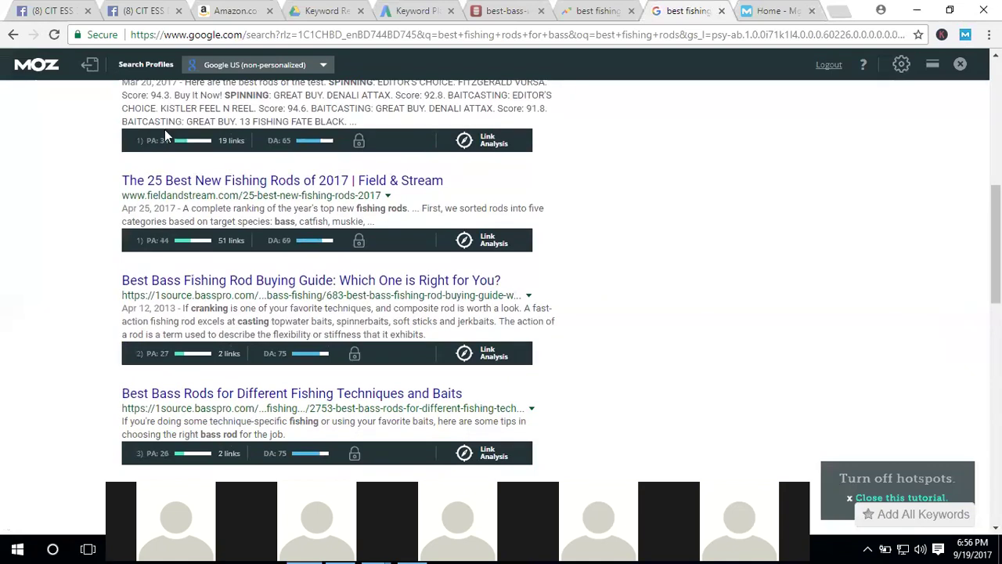
{"action": "scroll", "coordinate": [167, 238], "scroll_direction": "up", "scroll_amount": 2}
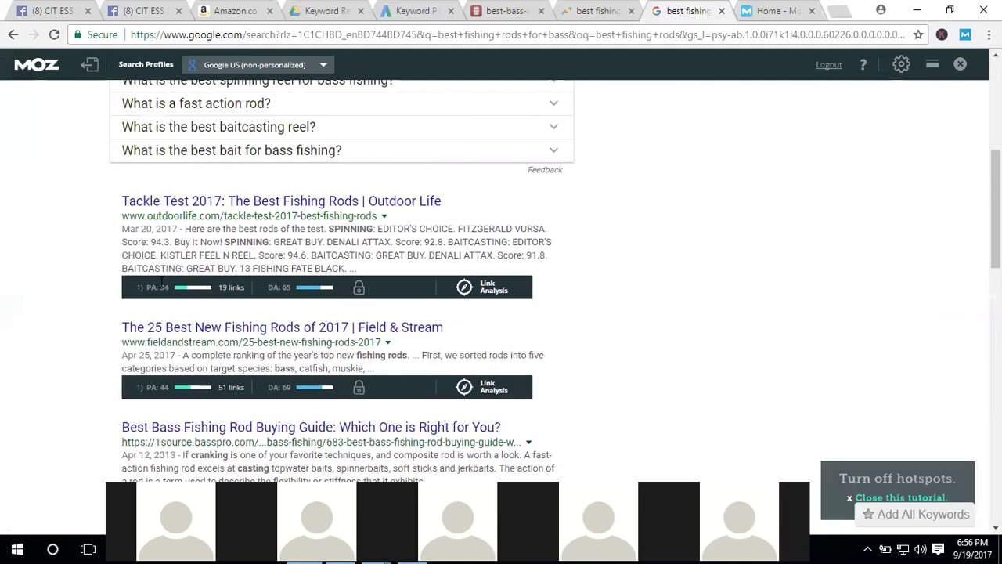
{"action": "scroll", "coordinate": [161, 312], "scroll_direction": "down", "scroll_amount": 3}
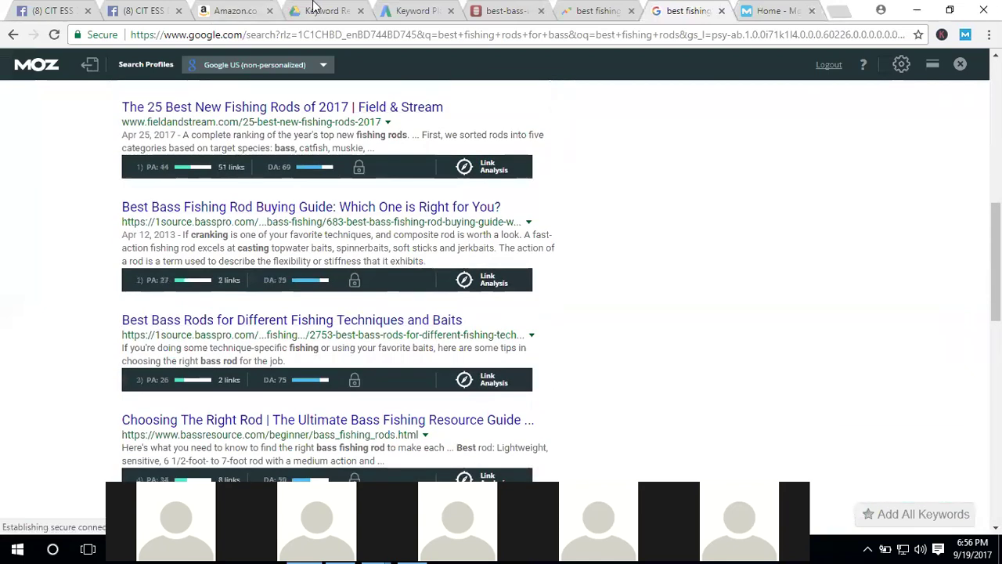
{"action": "left_click", "coordinate": [317, 11]}
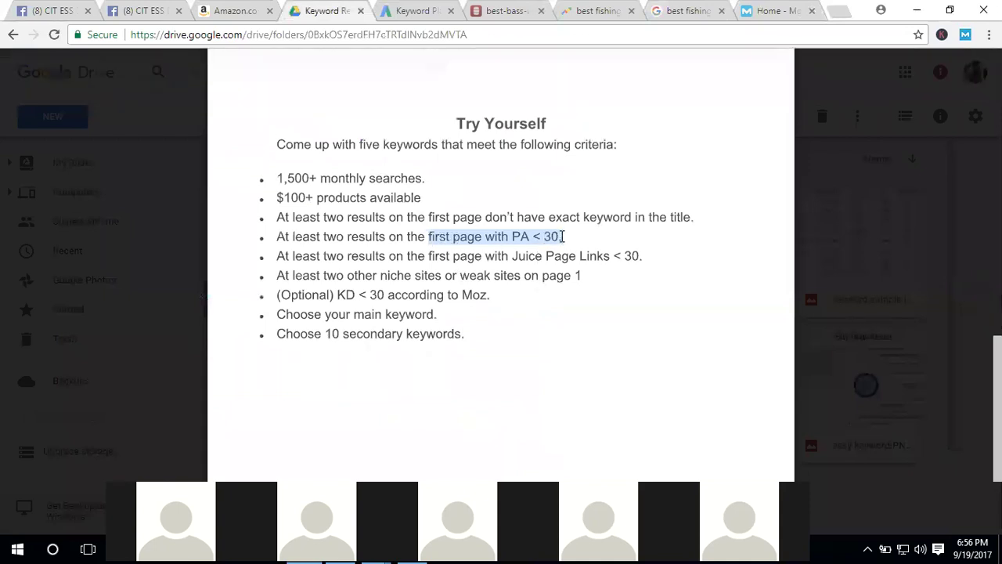
{"action": "left_click", "coordinate": [689, 10]}
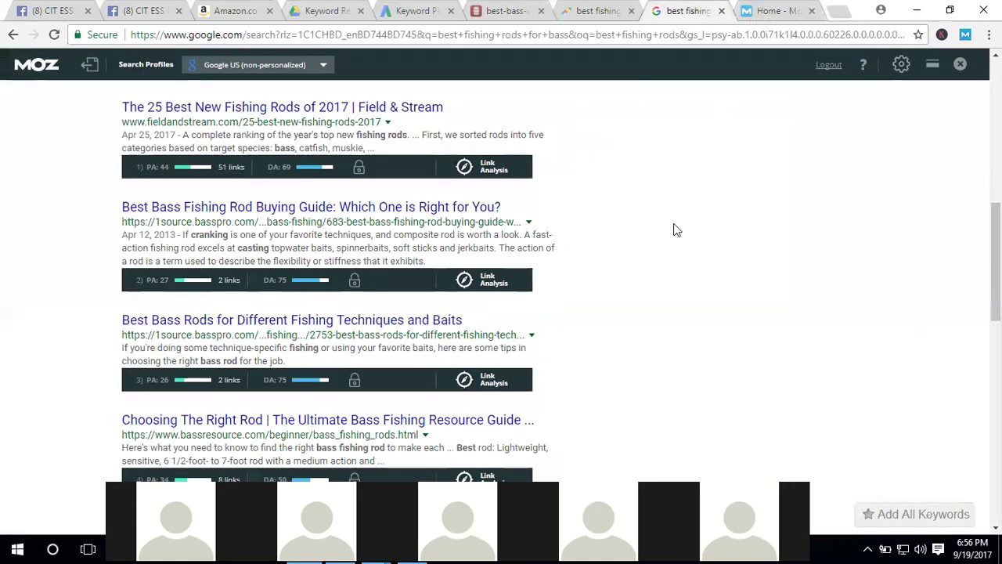
{"action": "scroll", "coordinate": [677, 229], "scroll_direction": "up", "scroll_amount": 5}
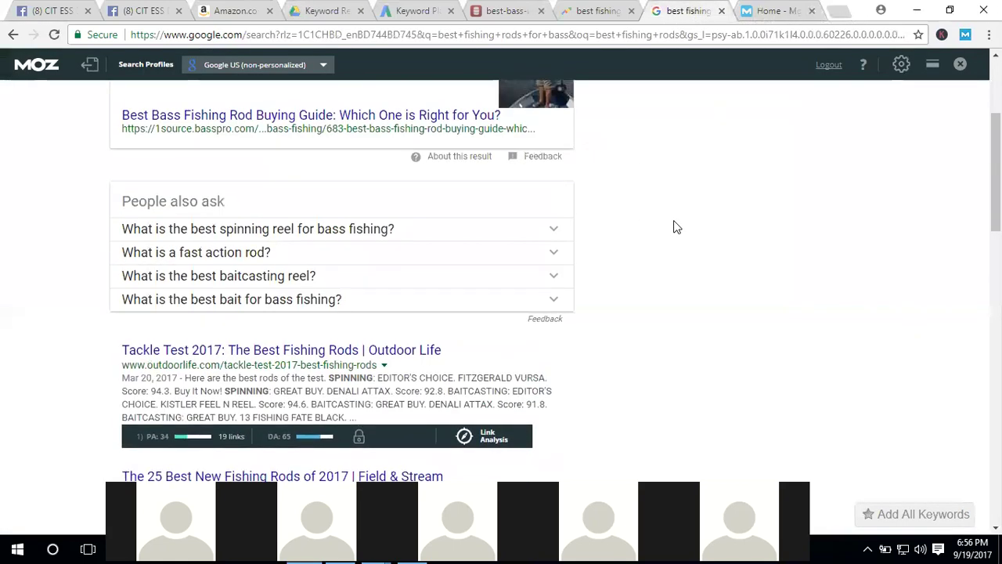
- Check each result's MozBar PA, marking the 27, then highlight the 'first page with PA < 30' criterion
{"action": "scroll", "coordinate": [673, 231], "scroll_direction": "up", "scroll_amount": 2}
{"action": "scroll", "coordinate": [672, 235], "scroll_direction": "down", "scroll_amount": 6}
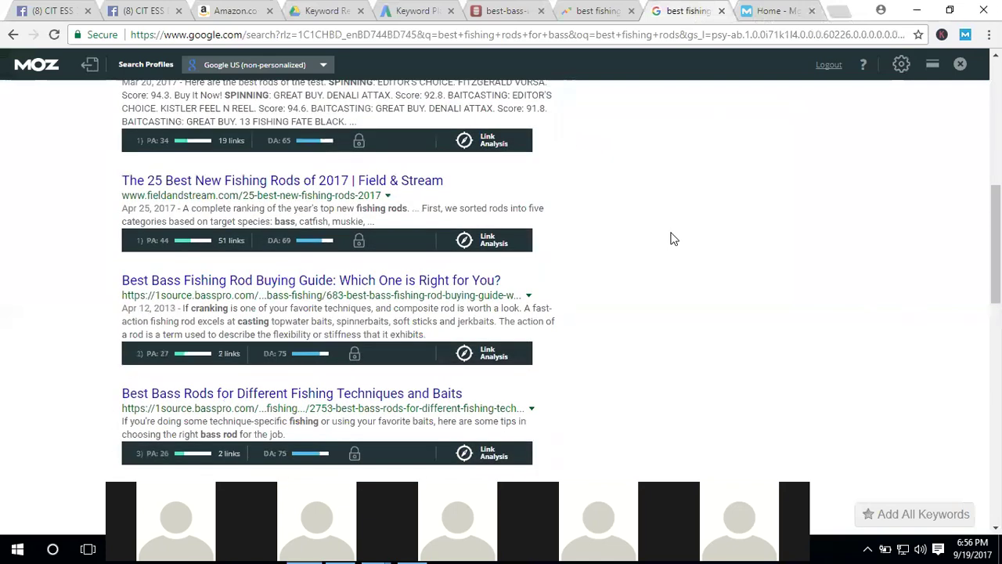
{"action": "scroll", "coordinate": [665, 235], "scroll_direction": "down", "scroll_amount": 1}
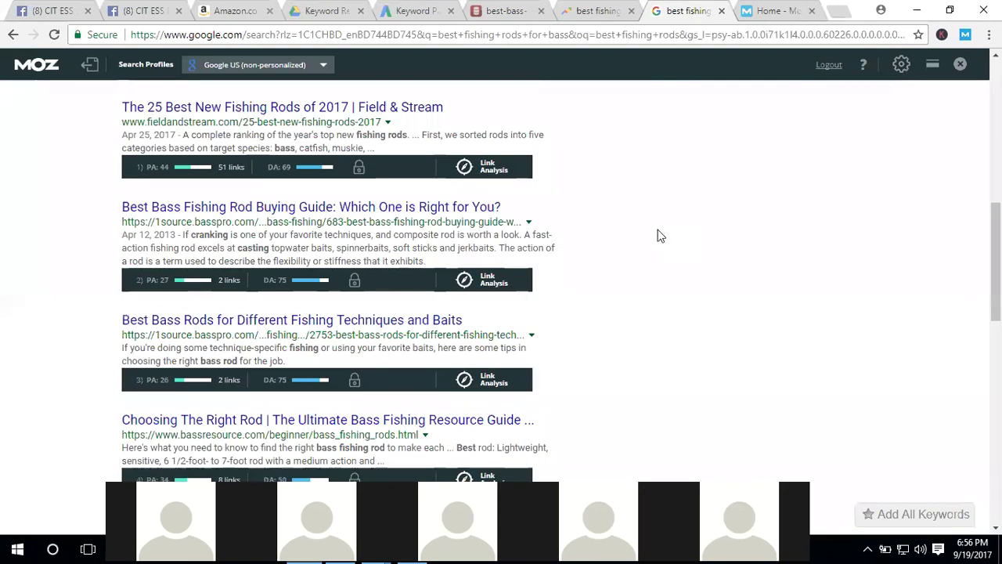
{"action": "double_click", "coordinate": [164, 280]}
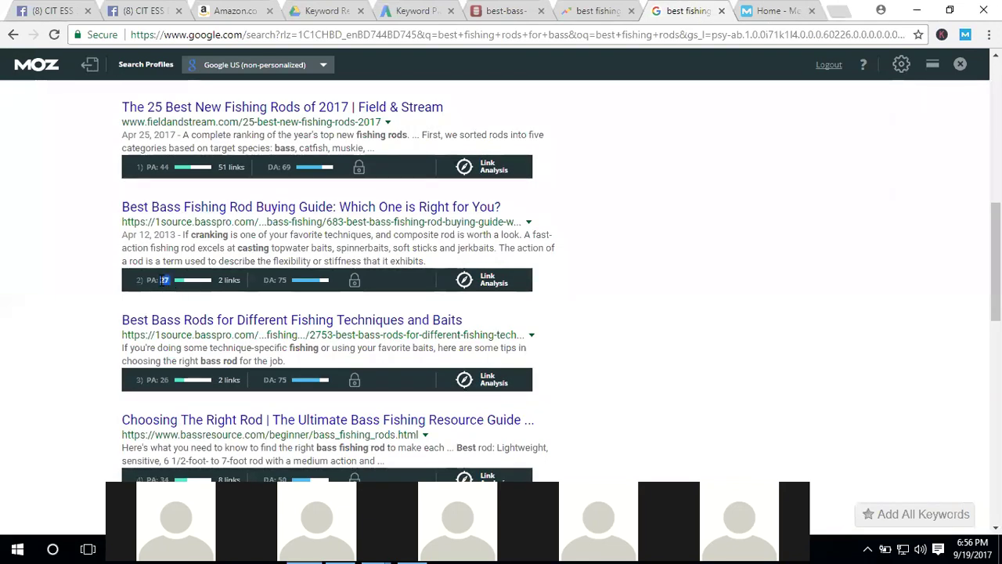
{"action": "scroll", "coordinate": [161, 295], "scroll_direction": "down", "scroll_amount": 1}
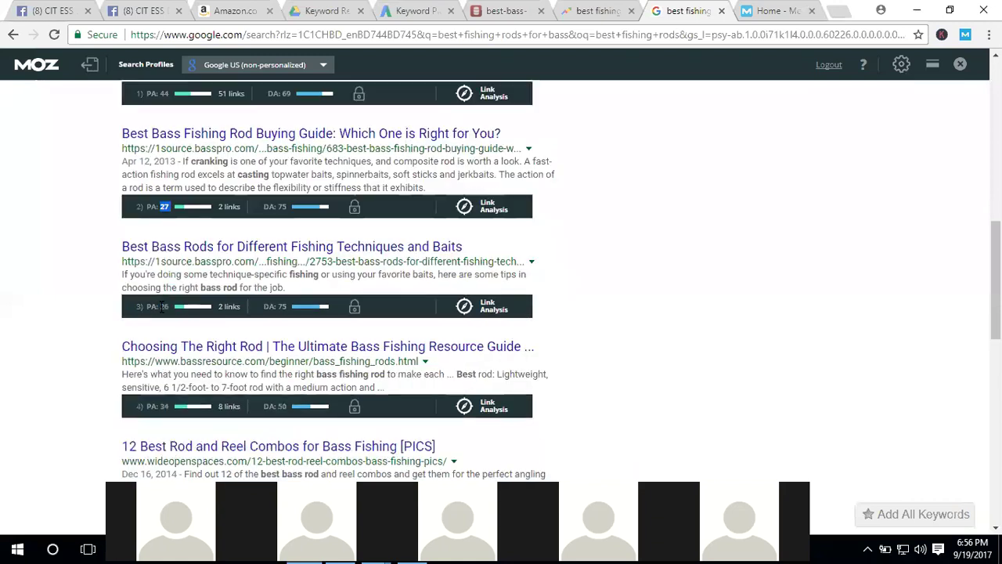
{"action": "scroll", "coordinate": [171, 316], "scroll_direction": "down", "scroll_amount": 2}
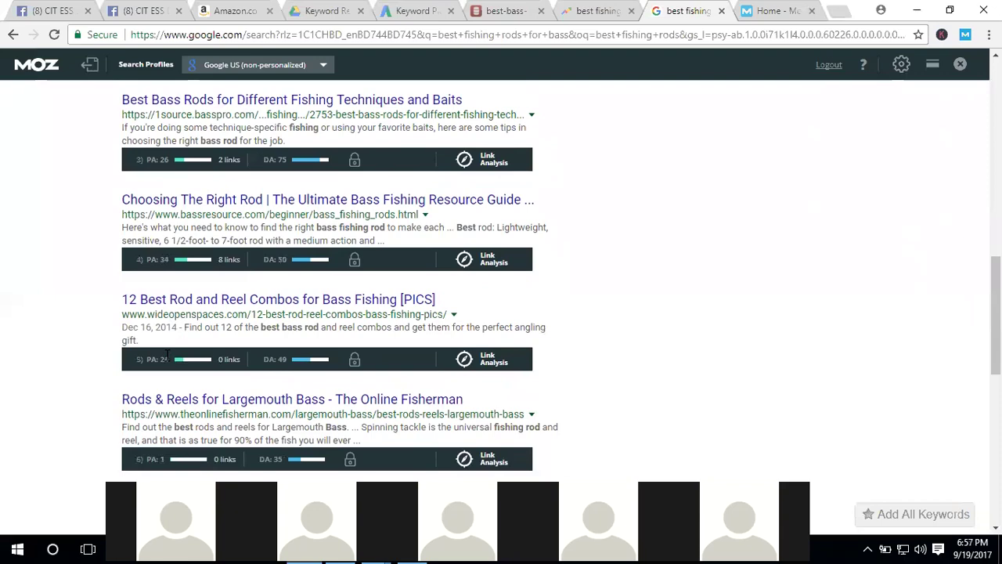
{"action": "scroll", "coordinate": [166, 354], "scroll_direction": "down", "scroll_amount": 3}
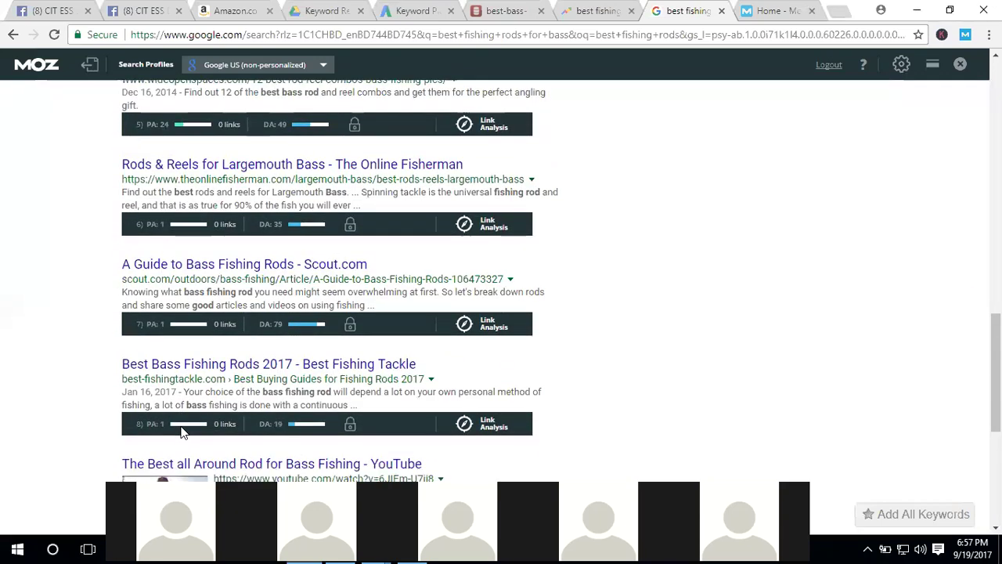
{"action": "scroll", "coordinate": [180, 431], "scroll_direction": "down", "scroll_amount": 3}
{"action": "scroll", "coordinate": [552, 327], "scroll_direction": "up", "scroll_amount": 5}
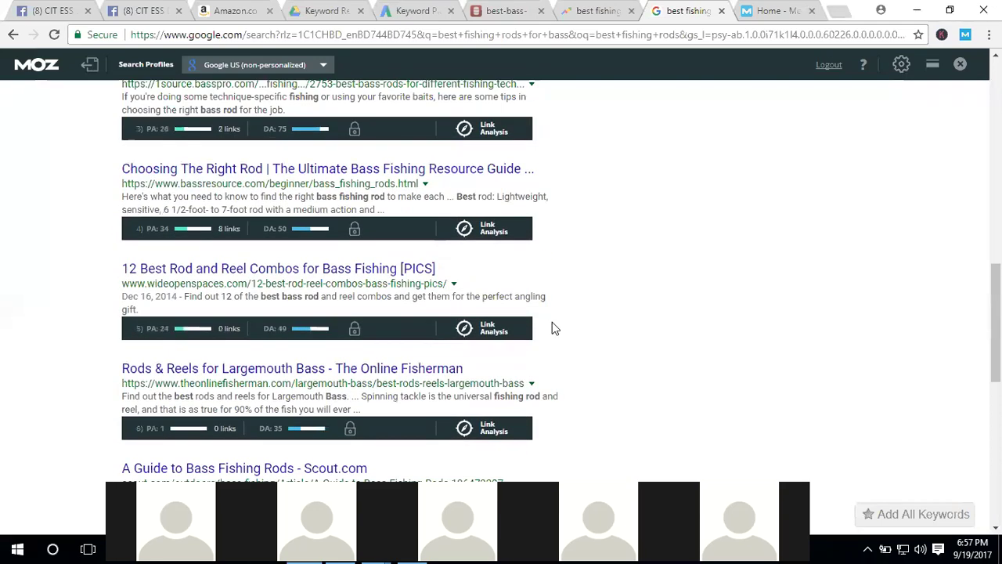
{"action": "scroll", "coordinate": [552, 327], "scroll_direction": "up", "scroll_amount": 10}
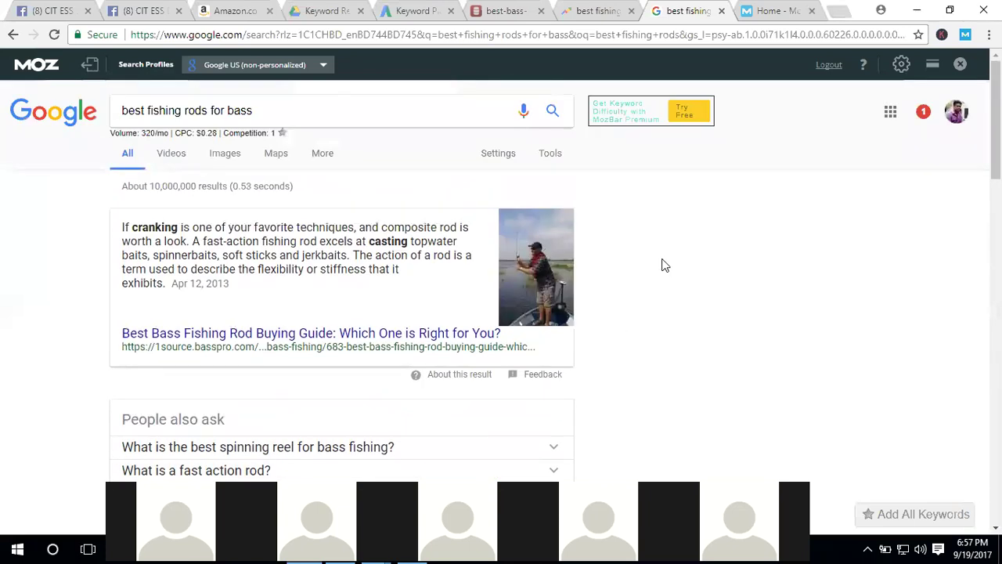
{"action": "left_click", "coordinate": [313, 10]}
{"action": "left_click_drag", "start_coordinate": [429, 237], "coordinate": [547, 244]}
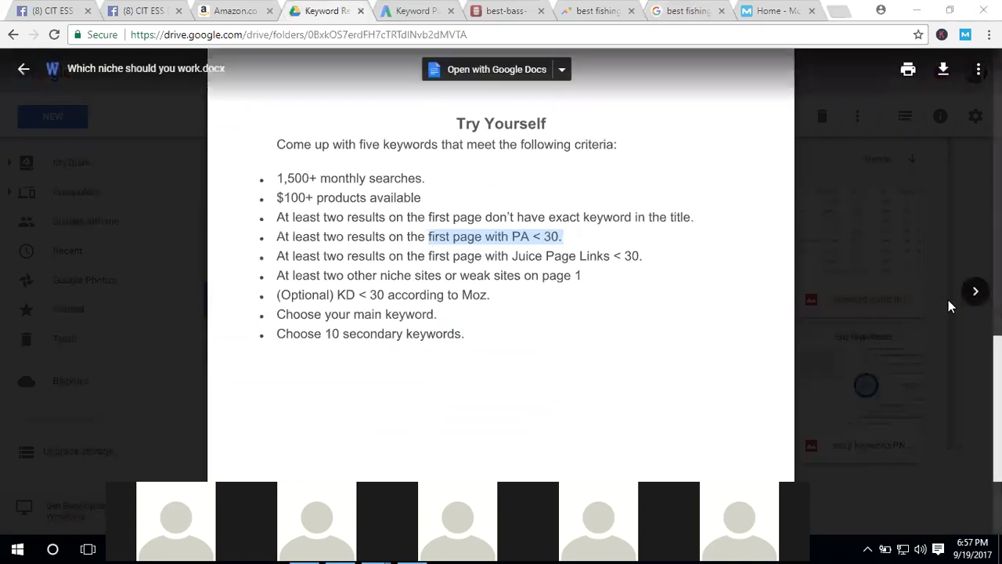
{"action": "left_click", "coordinate": [705, 9]}
{"action": "scroll", "coordinate": [137, 268], "scroll_direction": "down", "scroll_amount": 6}
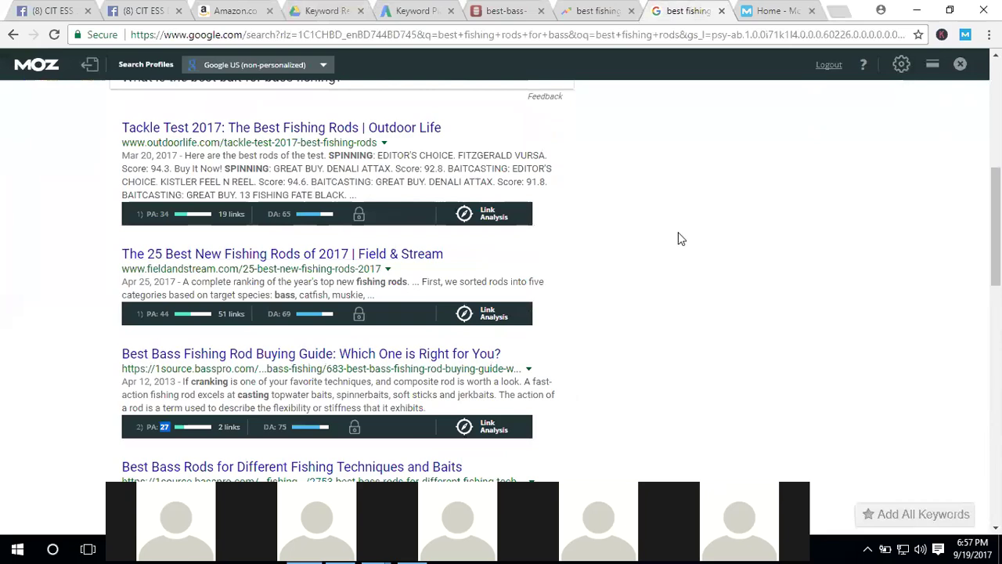
{"action": "scroll", "coordinate": [679, 237], "scroll_direction": "up", "scroll_amount": 5}
{"action": "scroll", "coordinate": [682, 241], "scroll_direction": "down", "scroll_amount": 8}
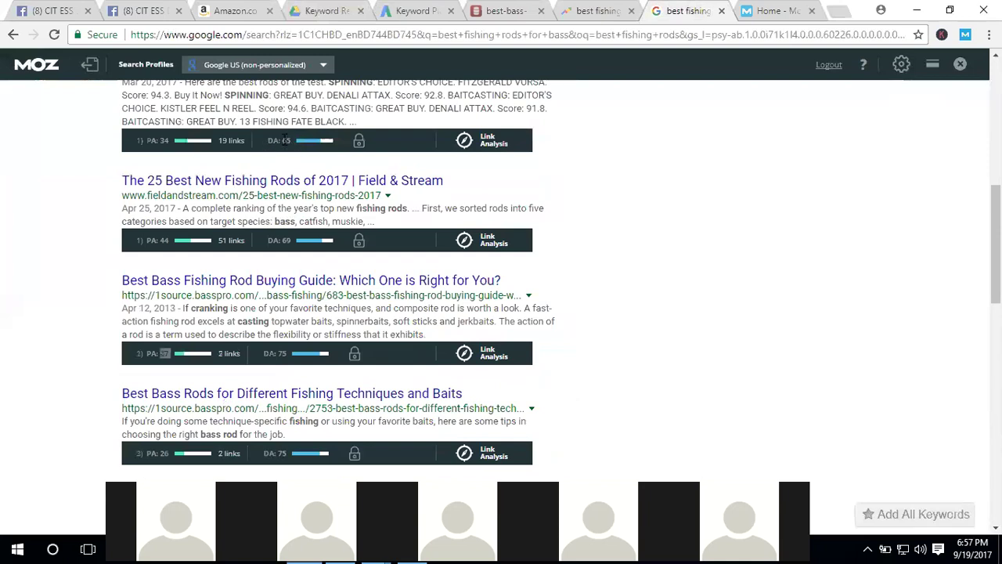
{"action": "scroll", "coordinate": [580, 202], "scroll_direction": "up", "scroll_amount": 8}
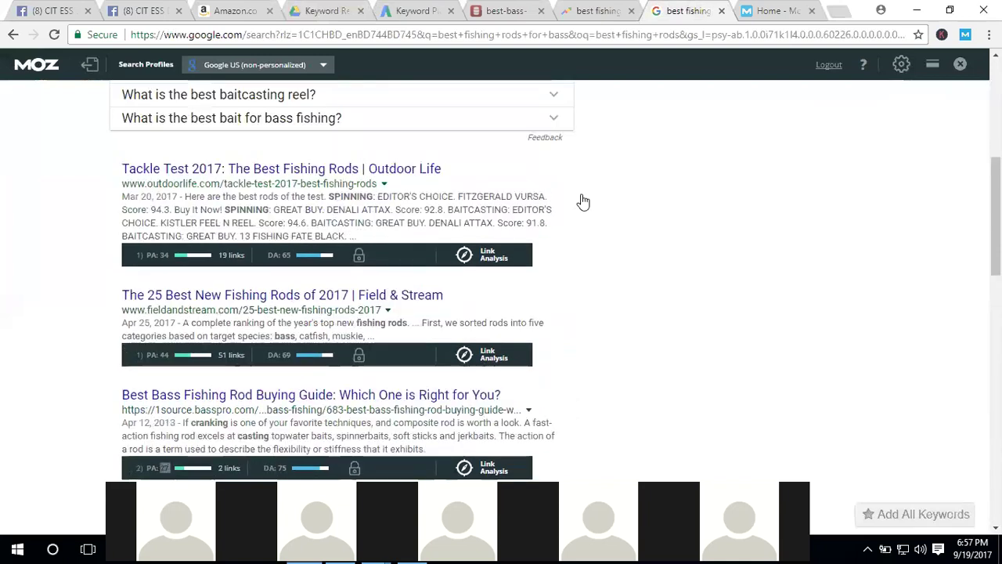
{"action": "scroll", "coordinate": [649, 226], "scroll_direction": "down", "scroll_amount": 4}
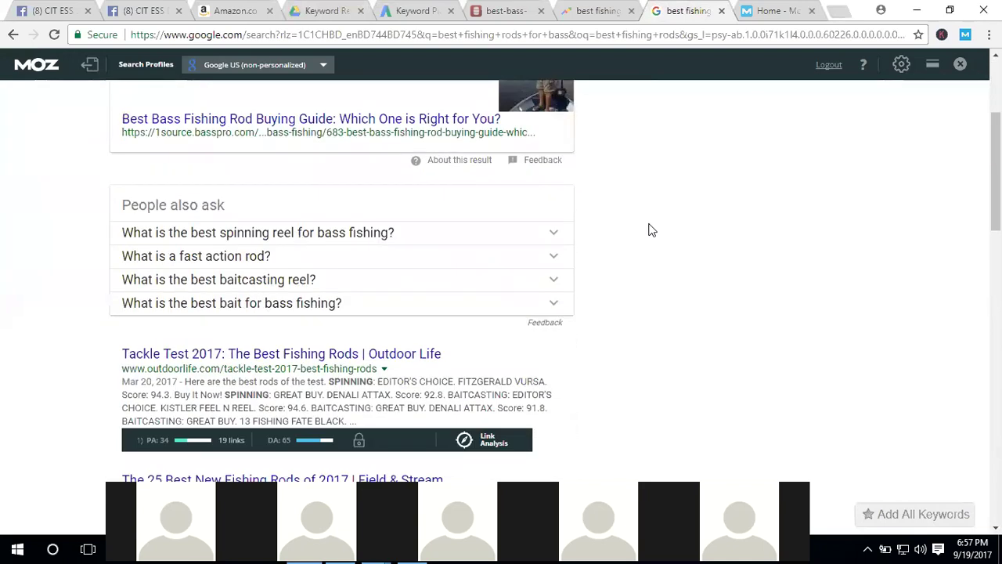
{"action": "scroll", "coordinate": [540, 237], "scroll_direction": "up", "scroll_amount": 1}
{"action": "scroll", "coordinate": [540, 237], "scroll_direction": "down", "scroll_amount": 4}
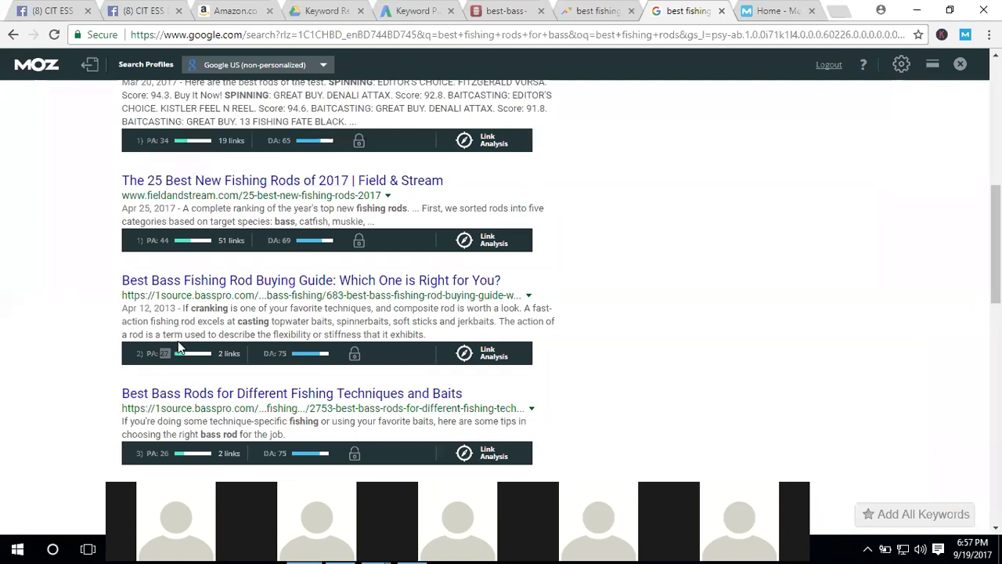
{"action": "scroll", "coordinate": [284, 180], "scroll_direction": "up", "scroll_amount": 1}
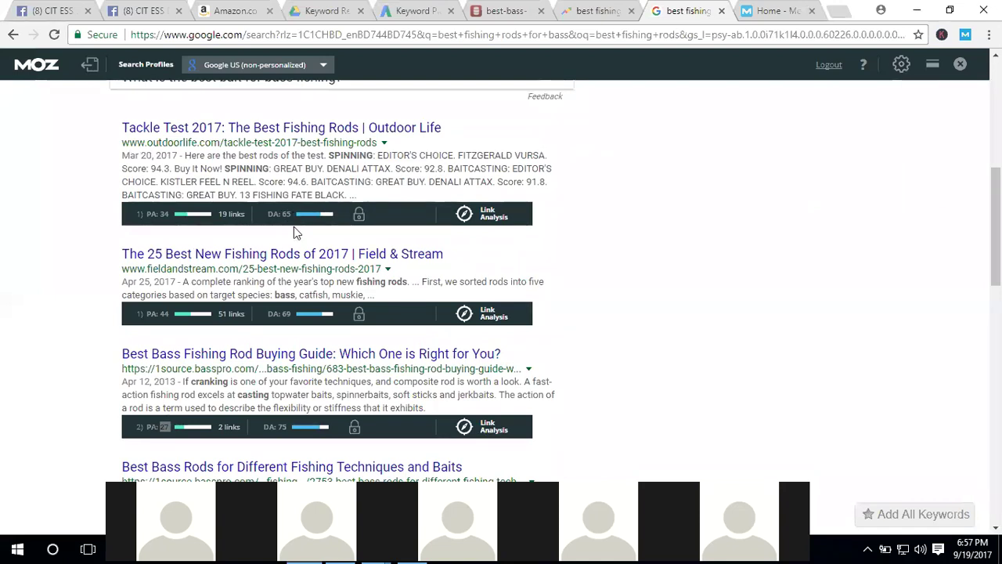
{"action": "scroll", "coordinate": [323, 296], "scroll_direction": "down", "scroll_amount": 1}
{"action": "scroll", "coordinate": [323, 296], "scroll_direction": "down", "scroll_amount": 7}
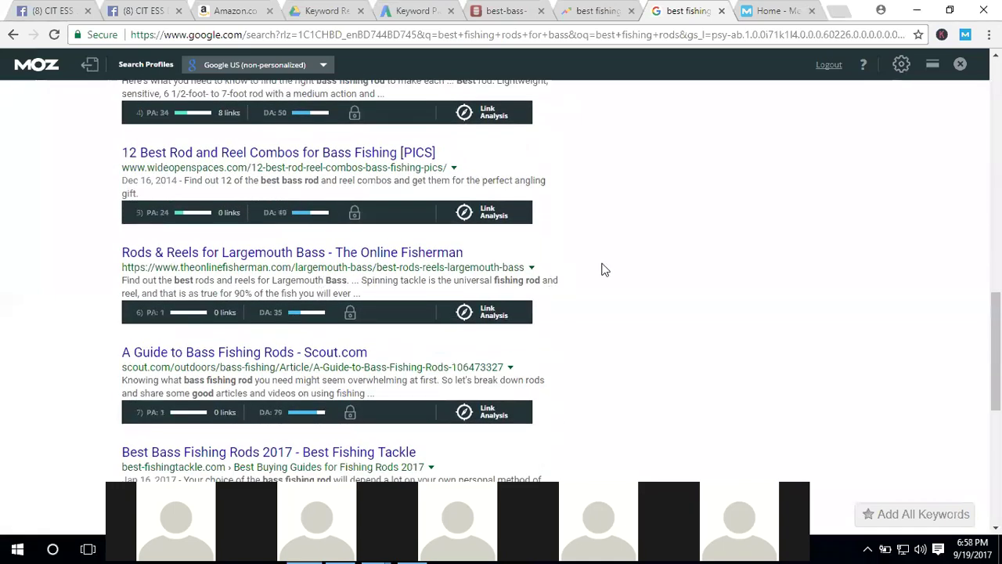
{"action": "scroll", "coordinate": [605, 270], "scroll_direction": "down", "scroll_amount": 3}
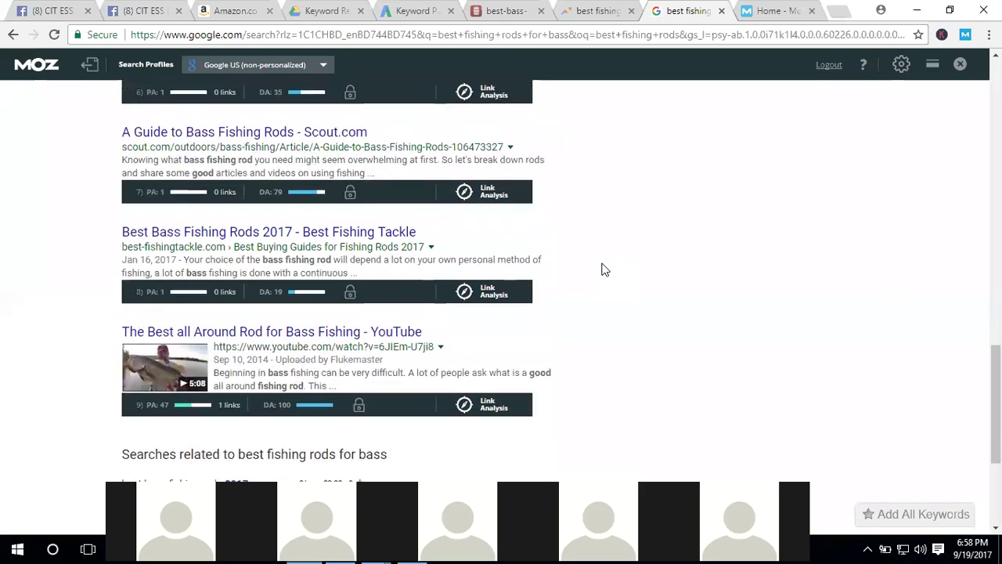
{"action": "scroll", "coordinate": [604, 270], "scroll_direction": "up", "scroll_amount": 15}
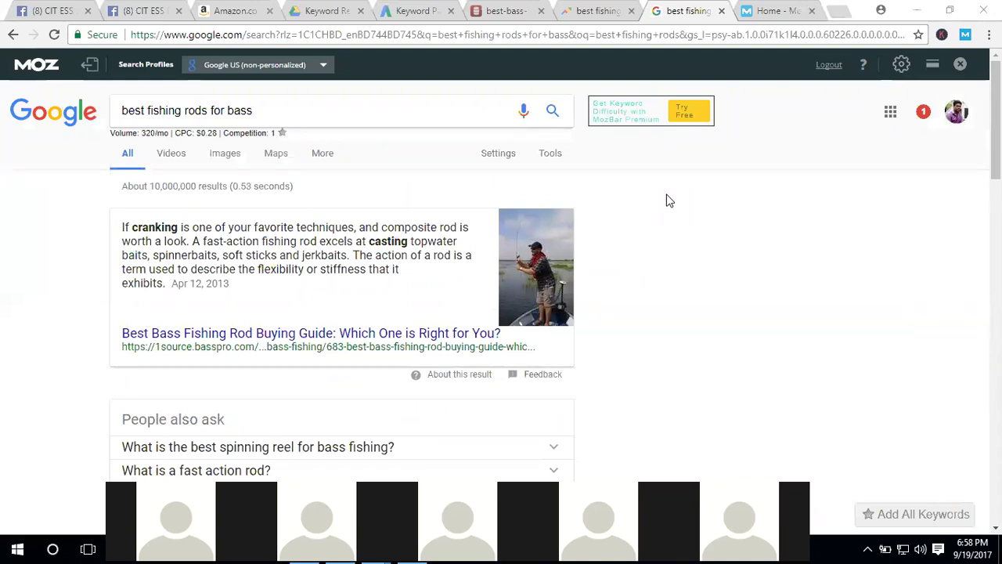
{"action": "left_click", "coordinate": [333, 9]}
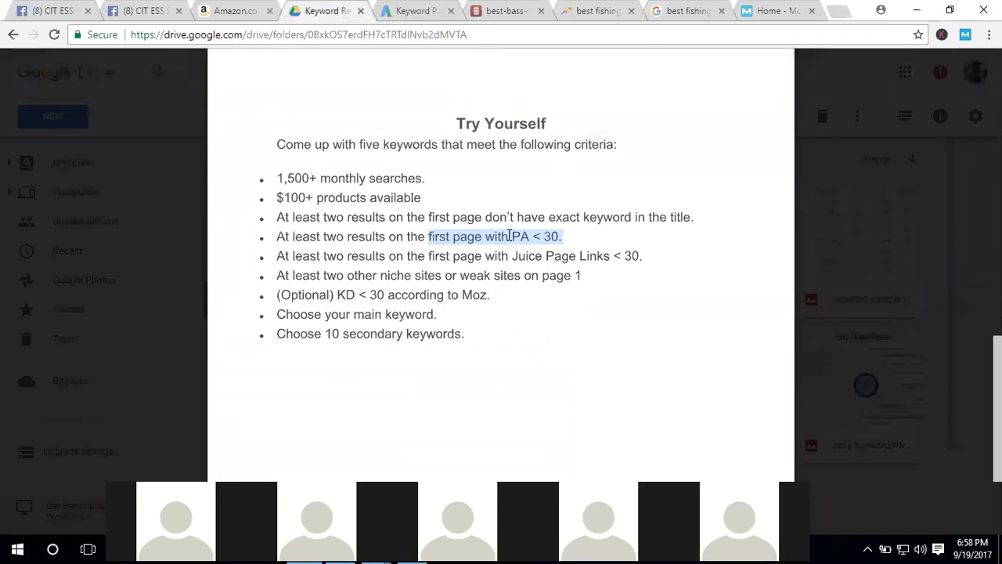
- Clear the PA < 30 highlight, mark the Juice Page Links criterion, and return to the bass results
{"action": "left_click", "coordinate": [561, 236]}
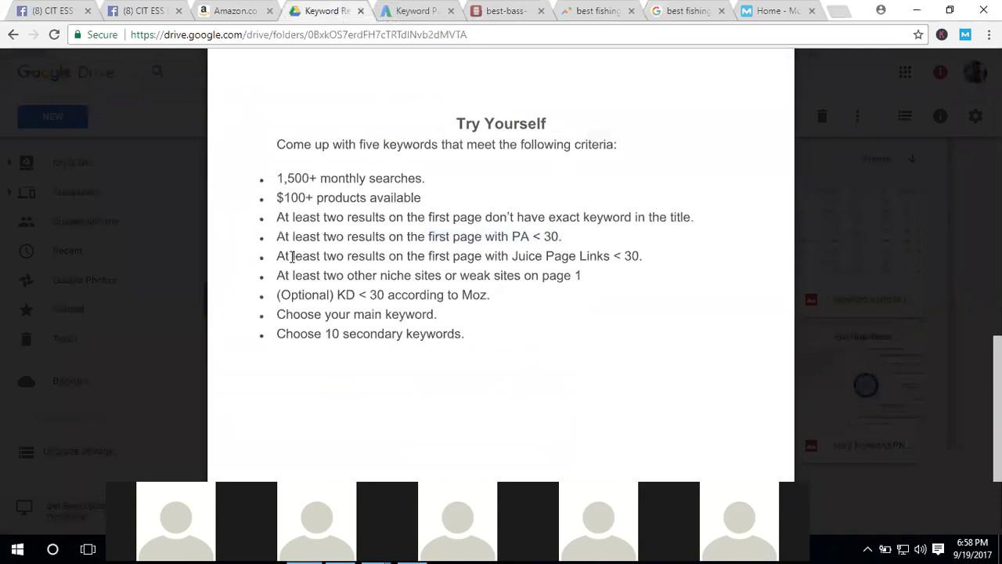
{"action": "left_click_drag", "start_coordinate": [279, 258], "coordinate": [472, 253]}
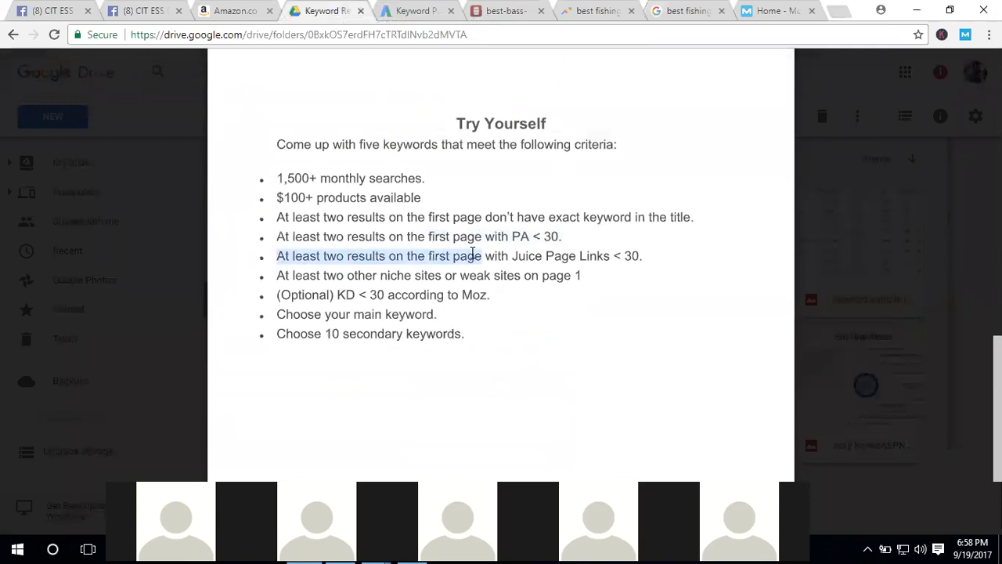
{"action": "left_click_drag", "start_coordinate": [473, 253], "coordinate": [609, 257]}
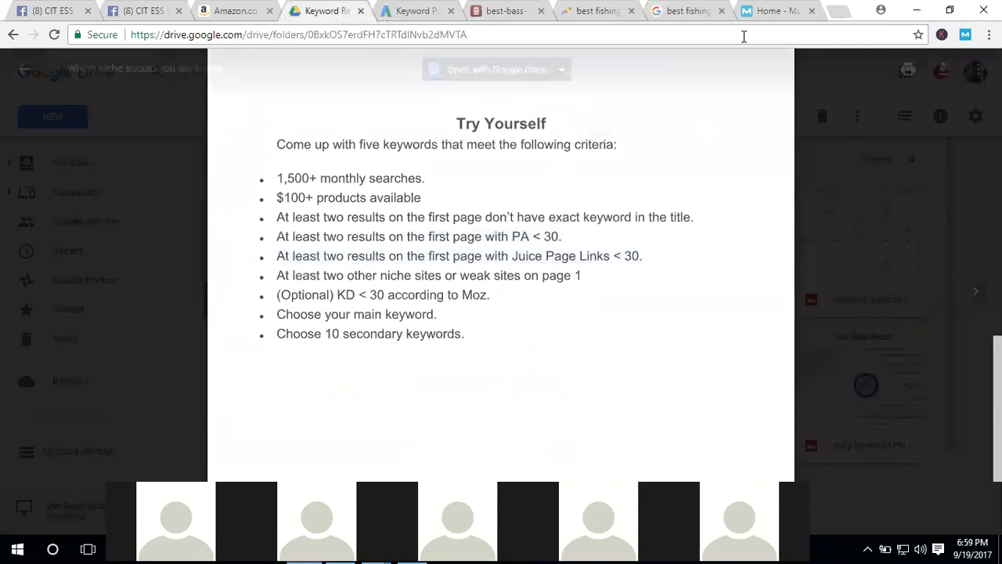
{"action": "left_click", "coordinate": [681, 11]}
- Scroll to the Field & Stream result and open its 51-link backlink report in Open Site Explorer
{"action": "scroll", "coordinate": [156, 302], "scroll_direction": "down", "scroll_amount": 2}
{"action": "scroll", "coordinate": [156, 301], "scroll_direction": "down", "scroll_amount": 3}
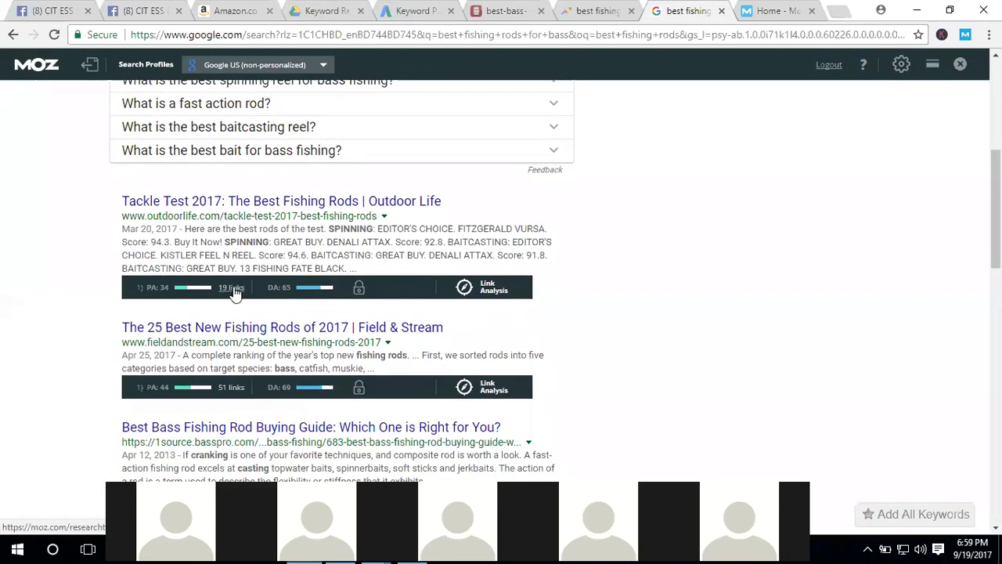
{"action": "scroll", "coordinate": [240, 306], "scroll_direction": "down", "scroll_amount": 1}
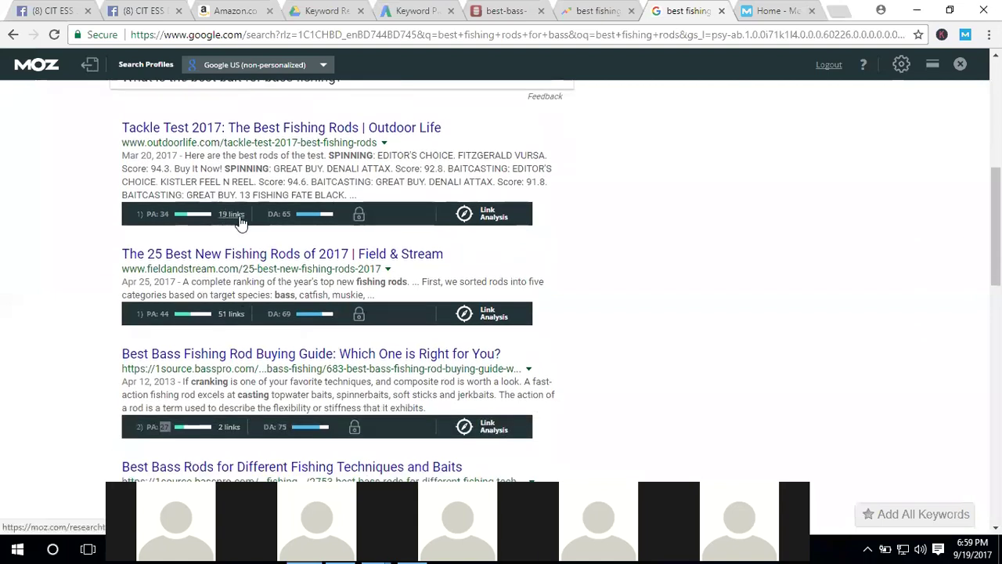
{"action": "scroll", "coordinate": [237, 235], "scroll_direction": "down", "scroll_amount": 1}
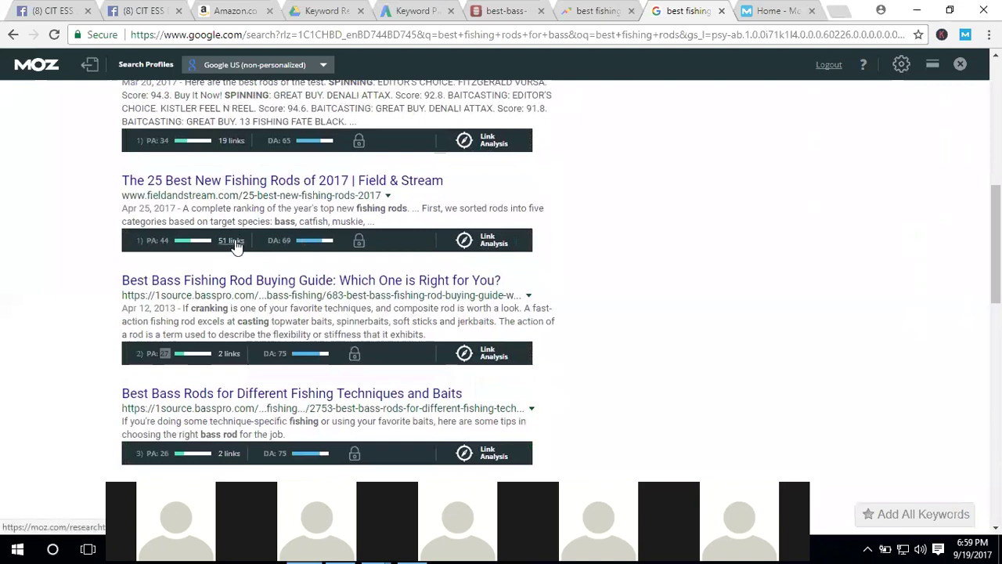
{"action": "left_click_drag", "start_coordinate": [123, 192], "coordinate": [394, 197]}
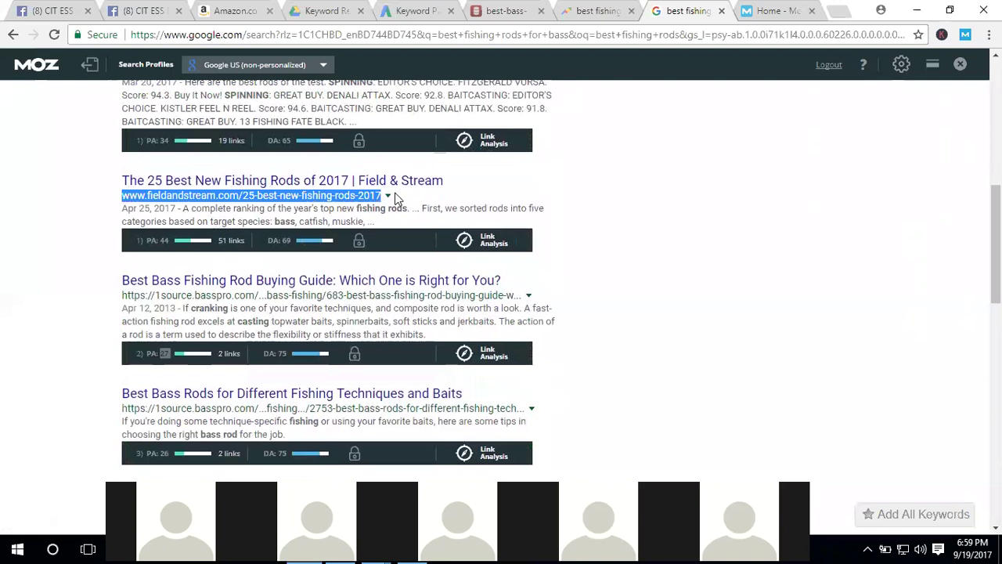
{"action": "left_click", "coordinate": [242, 196]}
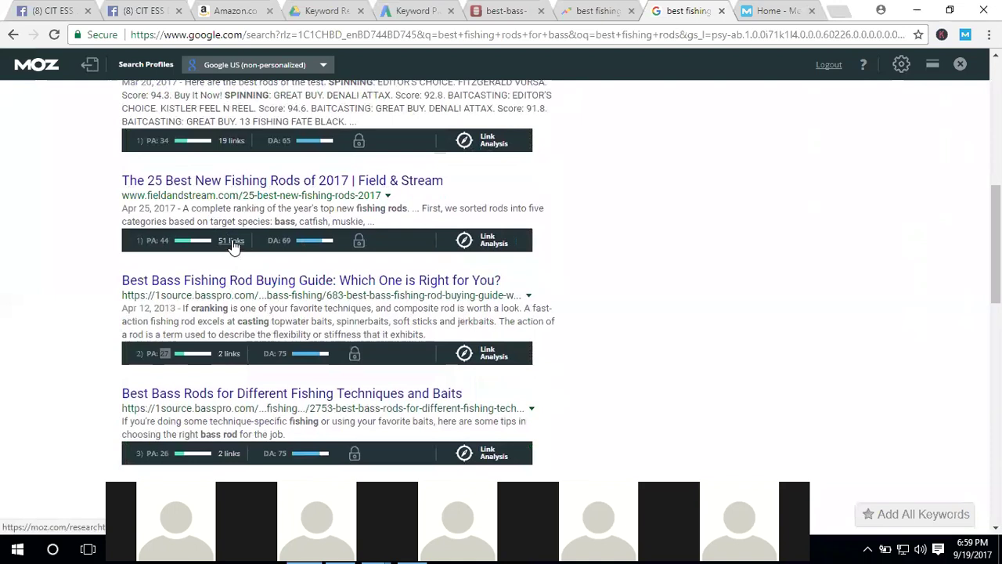
{"action": "left_click", "coordinate": [232, 245], "text": "ctrl"}
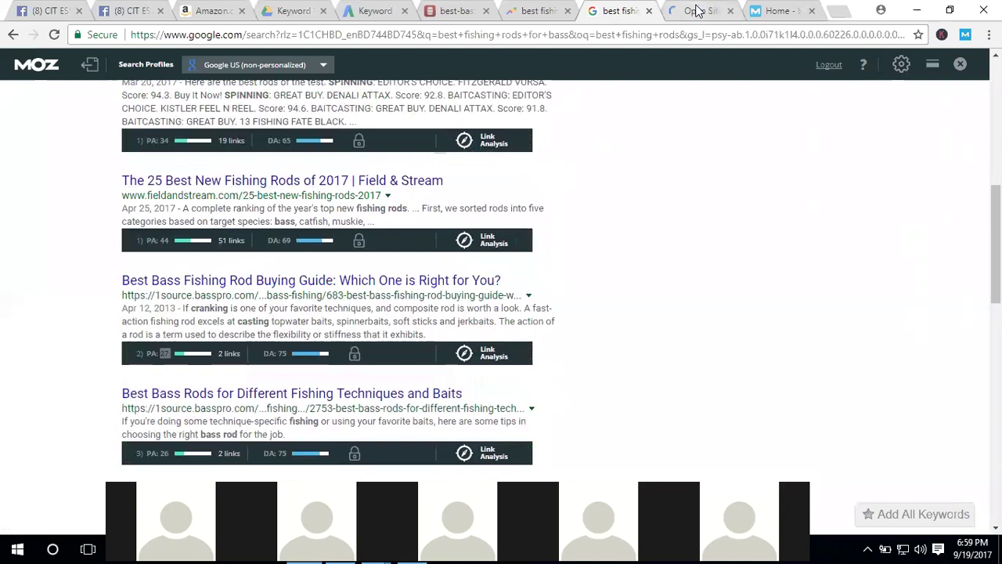
{"action": "left_click", "coordinate": [766, 8]}
- Review the Field & Stream page's metrics in Open Site Explorer: DA 69, PA 44
{"action": "scroll", "coordinate": [75, 321], "scroll_direction": "down", "scroll_amount": 15}
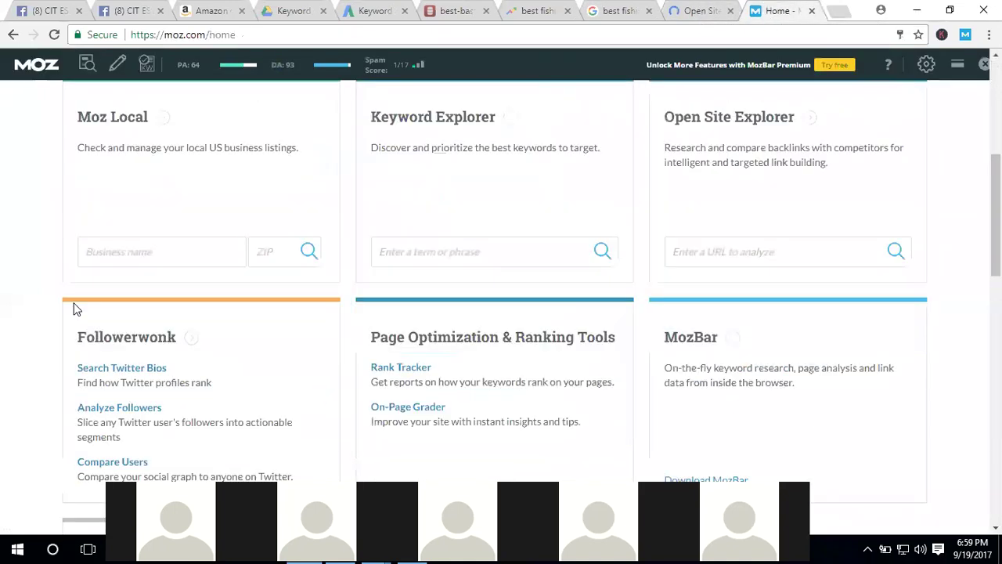
{"action": "scroll", "coordinate": [77, 339], "scroll_direction": "down", "scroll_amount": 1}
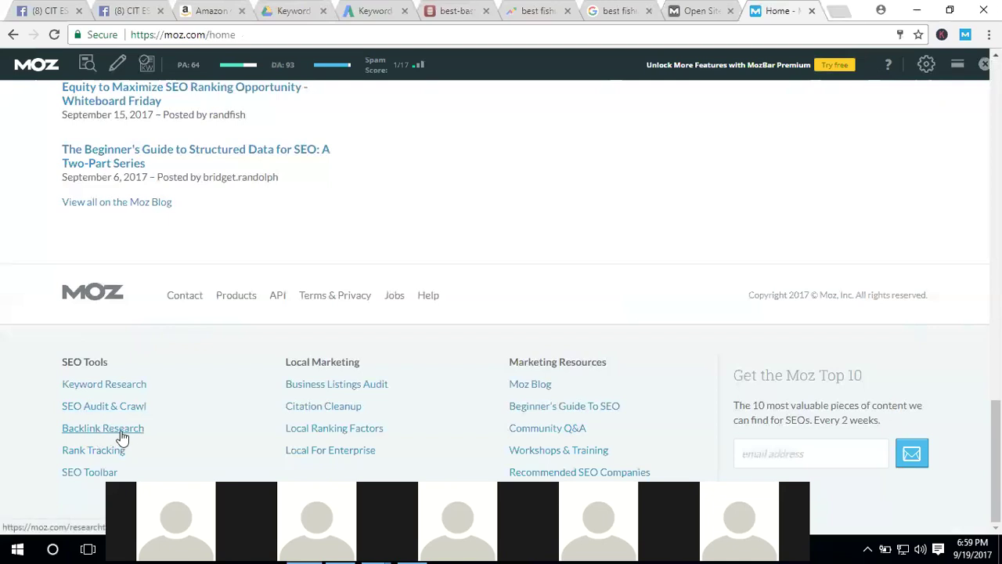
{"action": "left_click", "coordinate": [681, 6]}
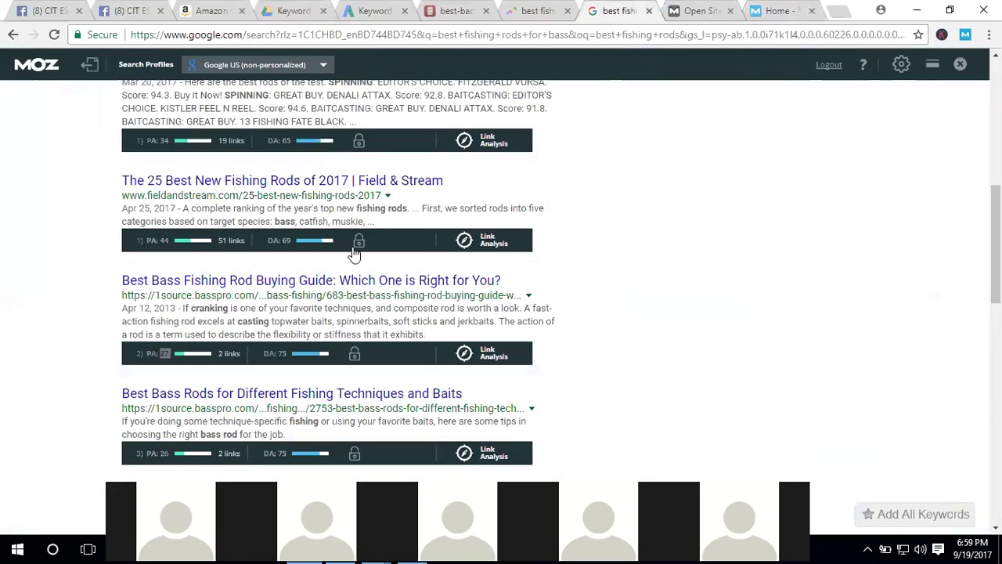
{"action": "left_click", "coordinate": [618, 10]}
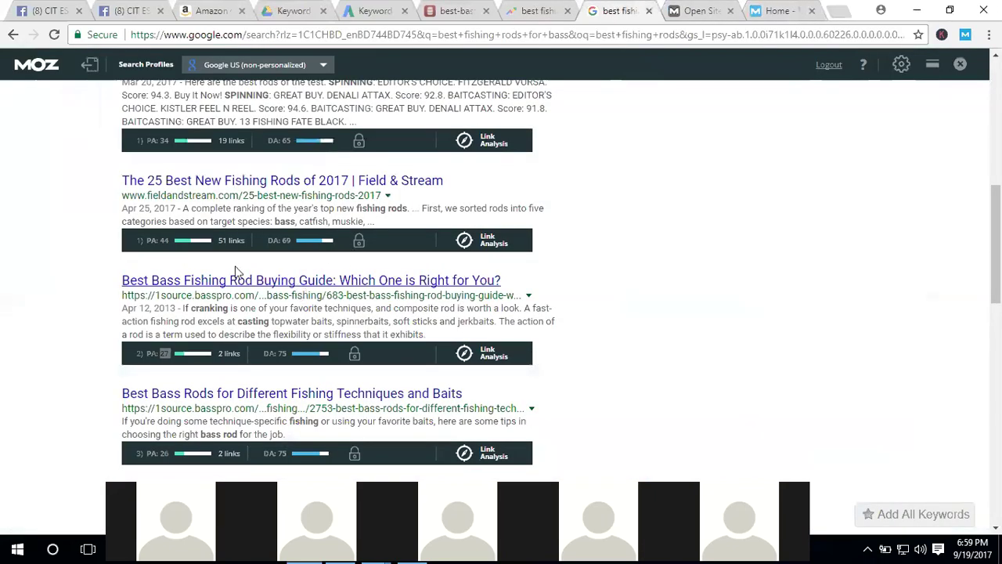
{"action": "left_click", "coordinate": [231, 242]}
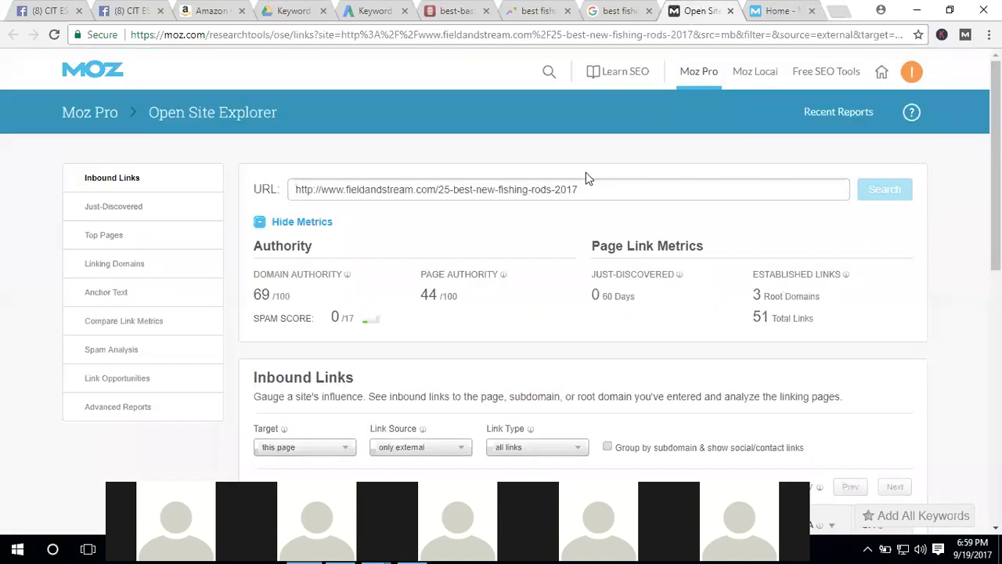
{"action": "scroll", "coordinate": [598, 183], "scroll_direction": "down", "scroll_amount": 1}
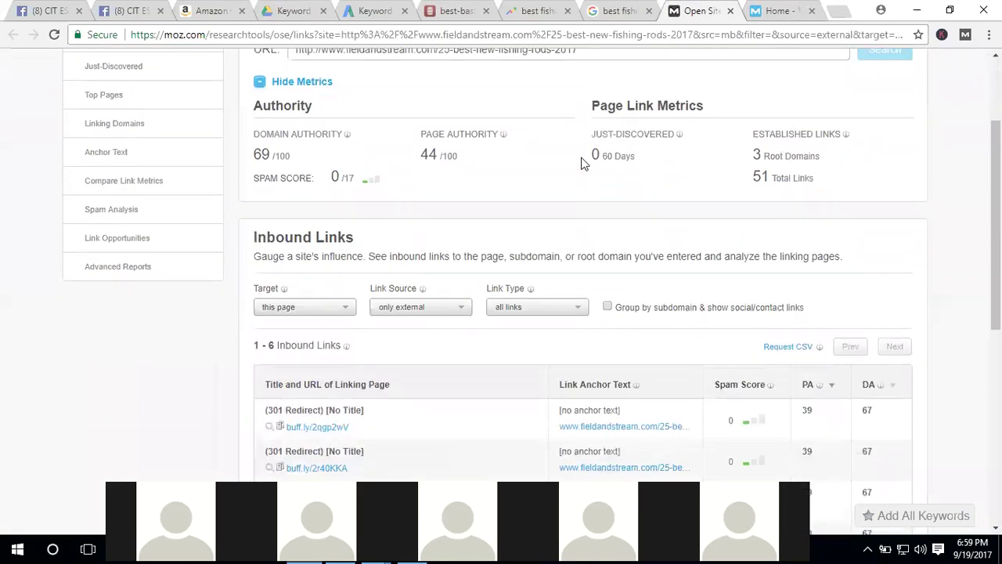
{"action": "scroll", "coordinate": [582, 162], "scroll_direction": "up", "scroll_amount": 1}
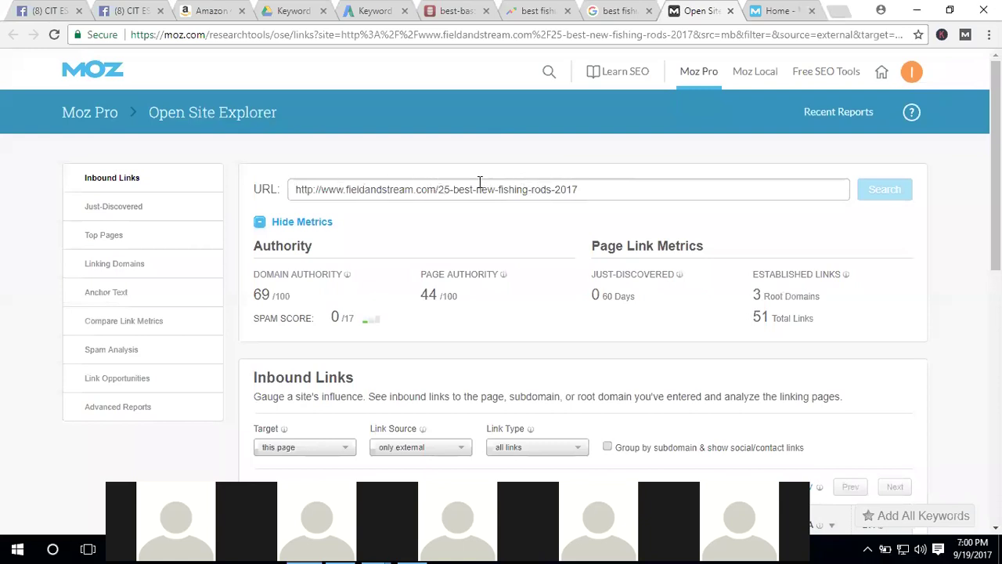
{"action": "scroll", "coordinate": [391, 210], "scroll_direction": "down", "scroll_amount": 3}
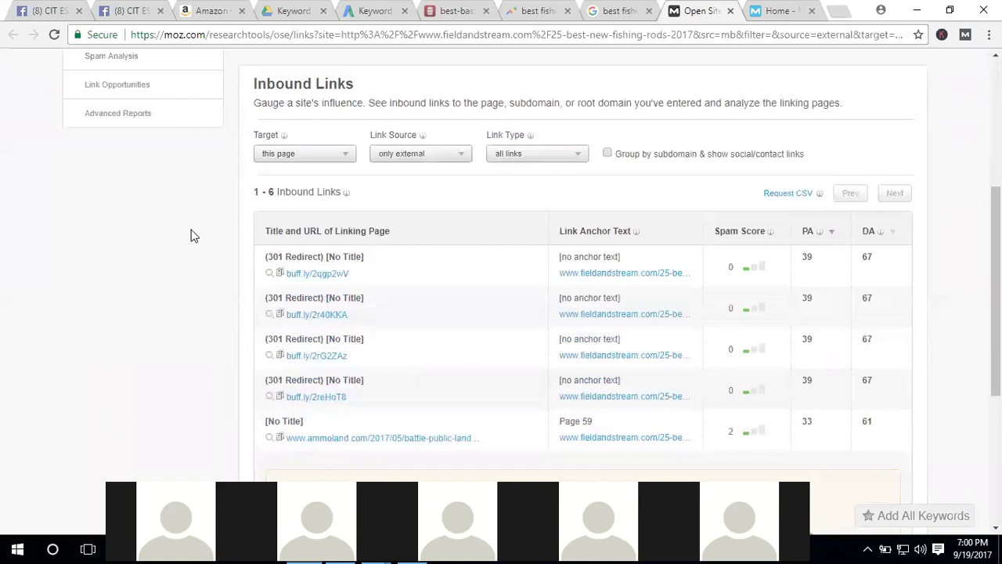
{"action": "scroll", "coordinate": [187, 235], "scroll_direction": "down", "scroll_amount": 3}
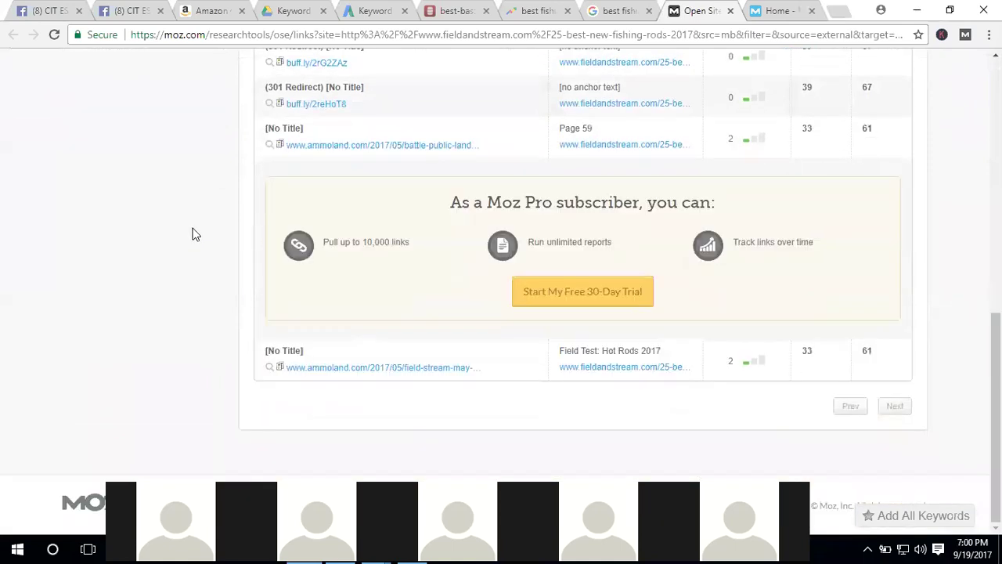
{"action": "scroll", "coordinate": [190, 233], "scroll_direction": "up", "scroll_amount": 5}
{"action": "scroll", "coordinate": [897, 223], "scroll_direction": "up", "scroll_amount": 2}
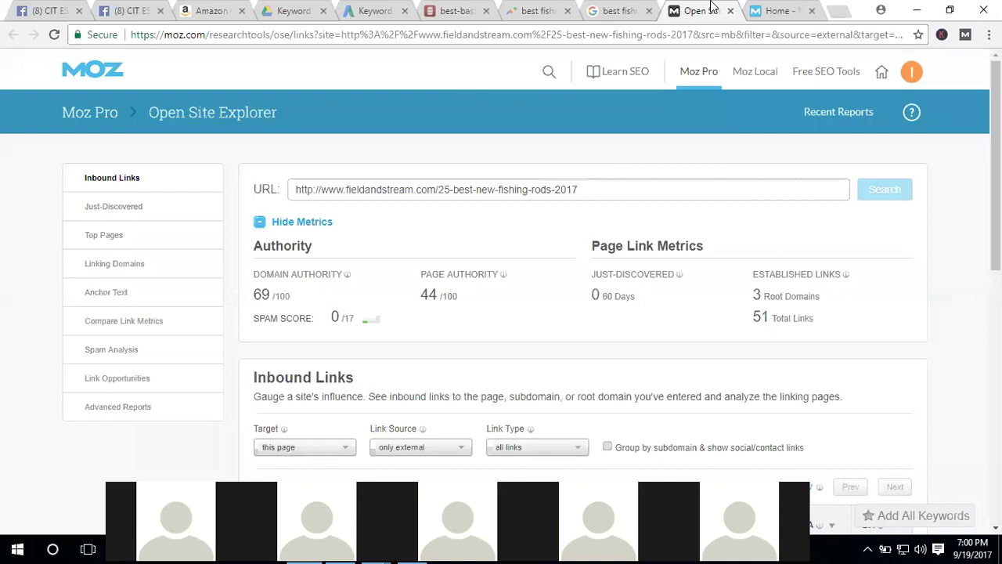
{"action": "scroll", "coordinate": [969, 154], "scroll_direction": "down", "scroll_amount": 4}
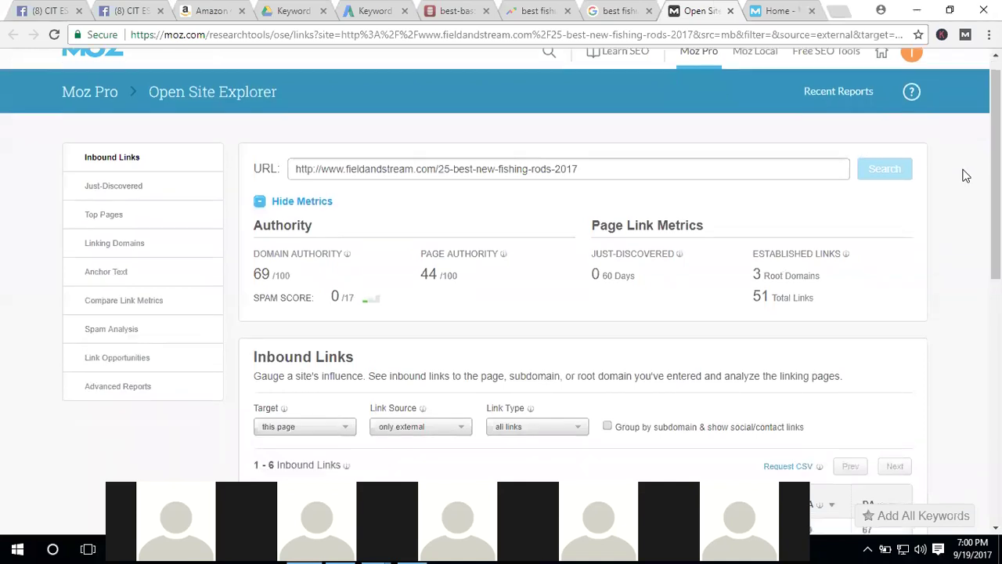
{"action": "scroll", "coordinate": [961, 172], "scroll_direction": "down", "scroll_amount": 4}
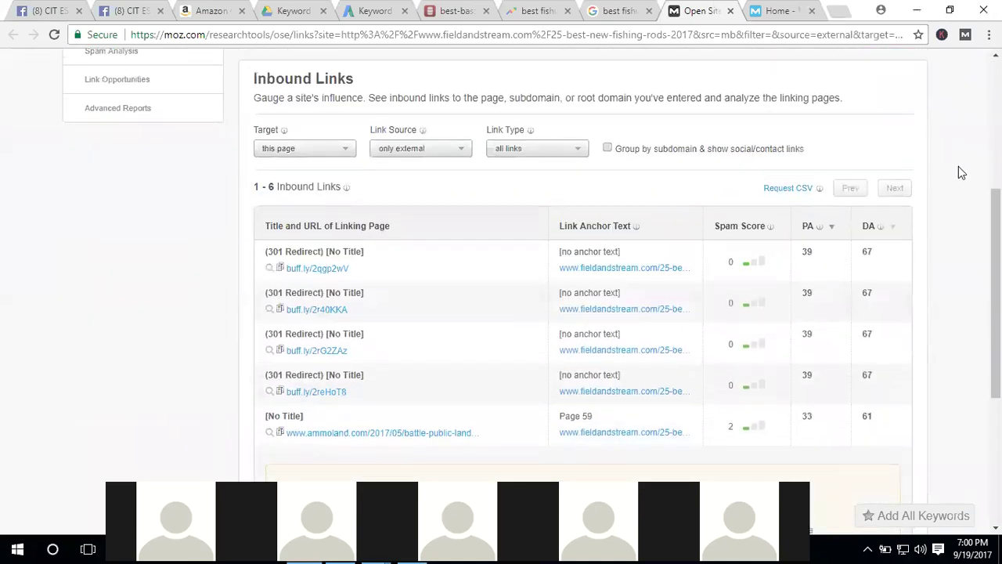
{"action": "scroll", "coordinate": [959, 166], "scroll_direction": "up", "scroll_amount": 8}
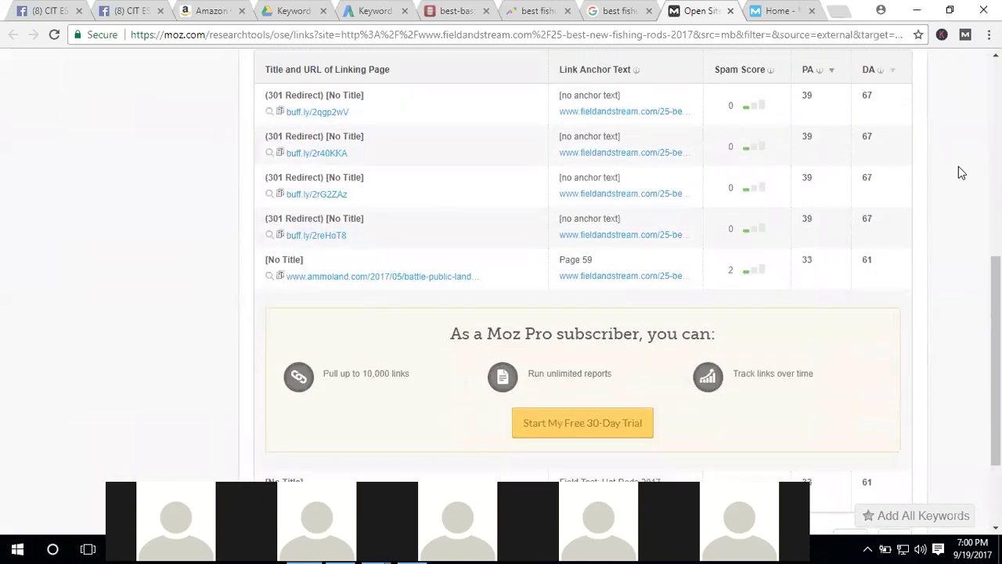
- Compare the report with the search results and mark its 6 external inbound links
{"action": "left_click", "coordinate": [610, 9]}
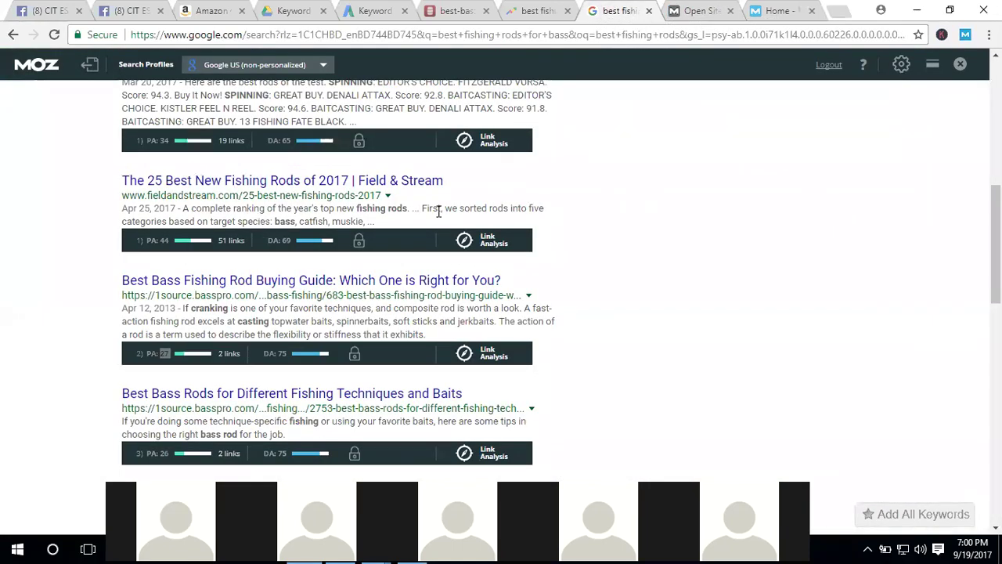
{"action": "left_click", "coordinate": [691, 16]}
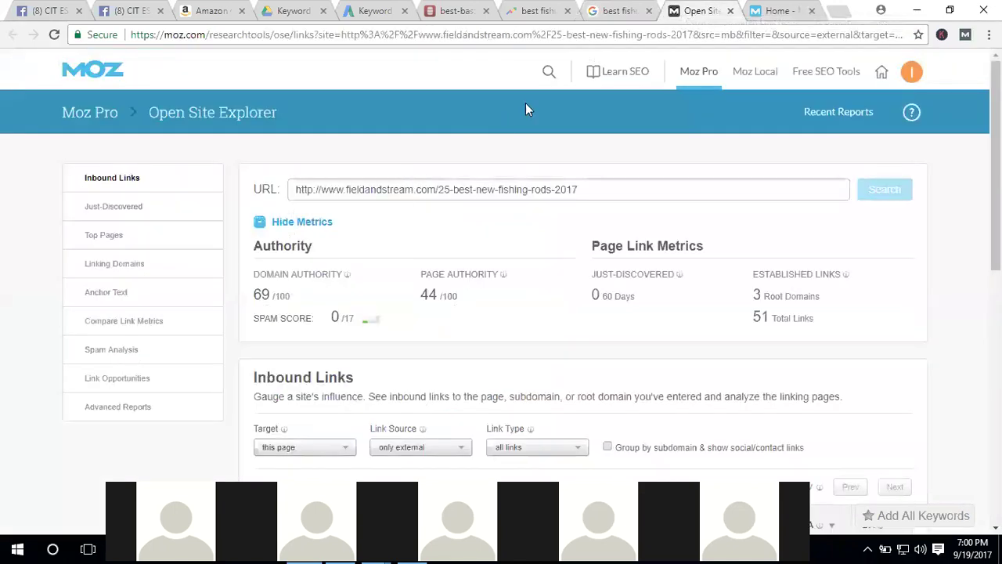
{"action": "left_click", "coordinate": [618, 11]}
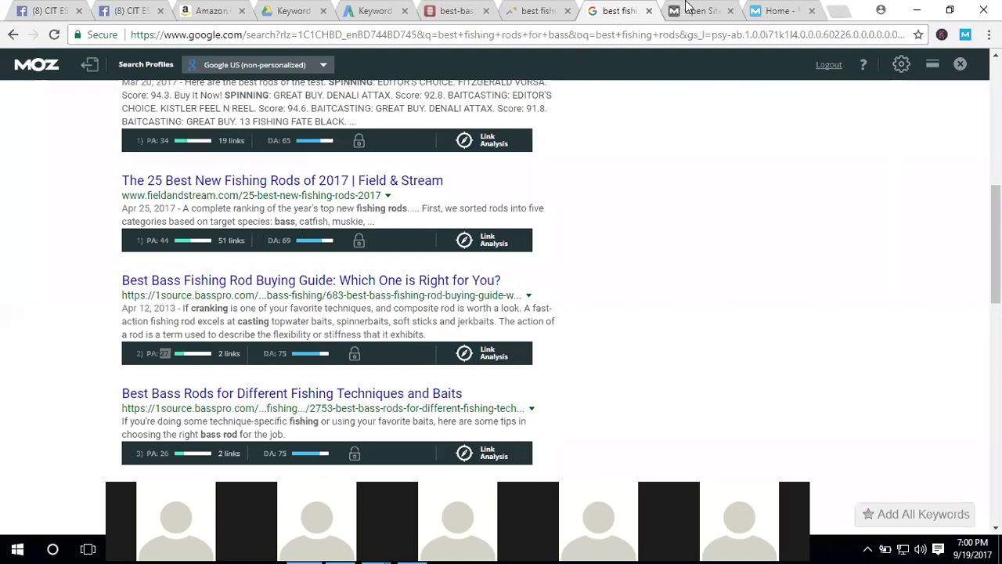
{"action": "left_click", "coordinate": [687, 8]}
{"action": "scroll", "coordinate": [362, 282], "scroll_direction": "down", "scroll_amount": 3}
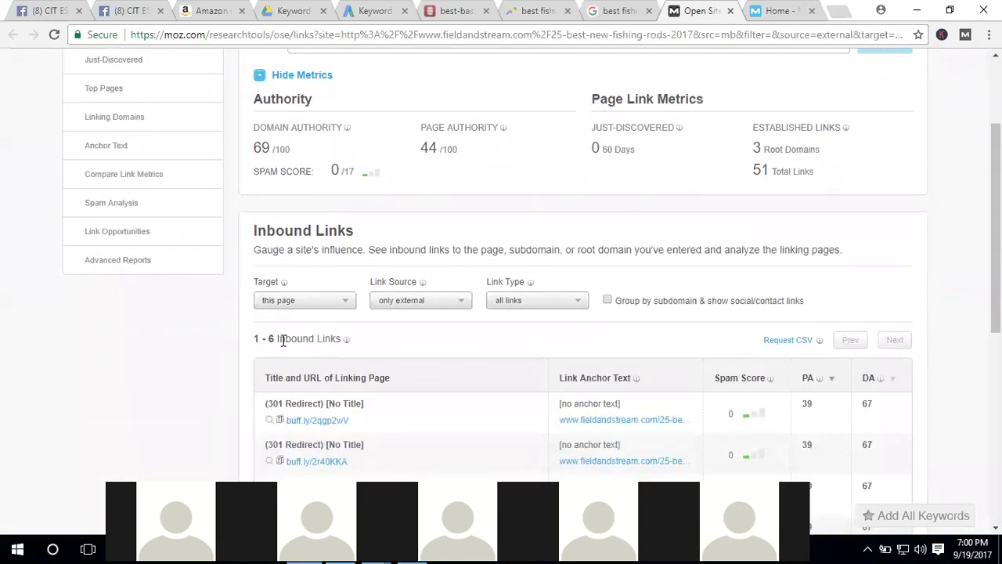
{"action": "left_click_drag", "start_coordinate": [276, 339], "coordinate": [269, 338]}
{"action": "left_click", "coordinate": [624, 8]}
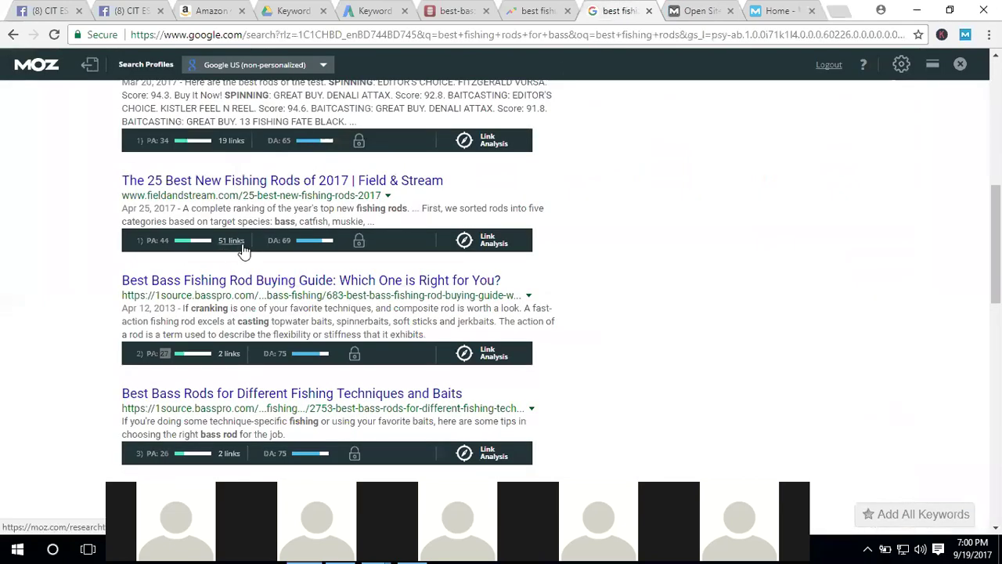
{"action": "left_click", "coordinate": [696, 10]}
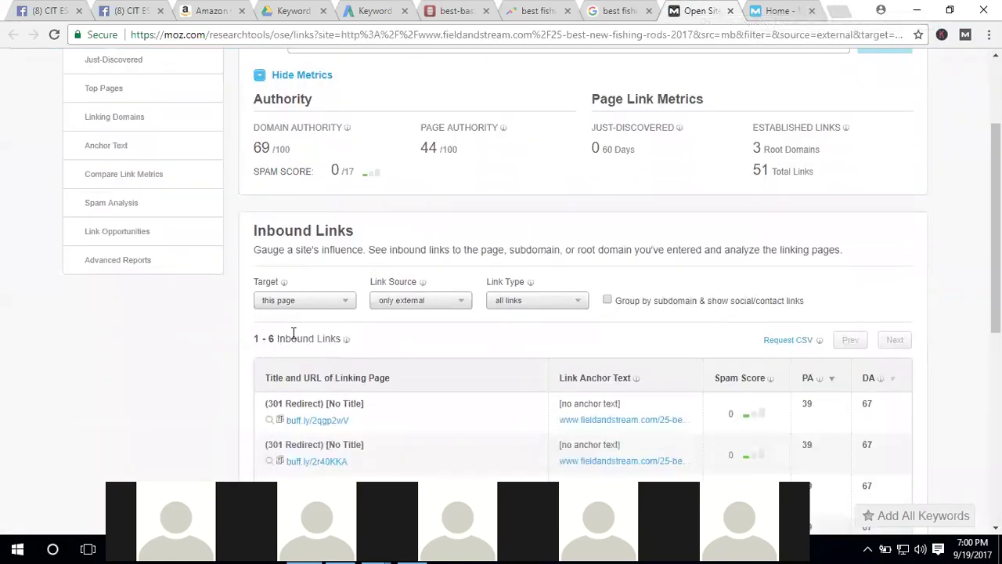
{"action": "scroll", "coordinate": [340, 343], "scroll_direction": "down", "scroll_amount": 2}
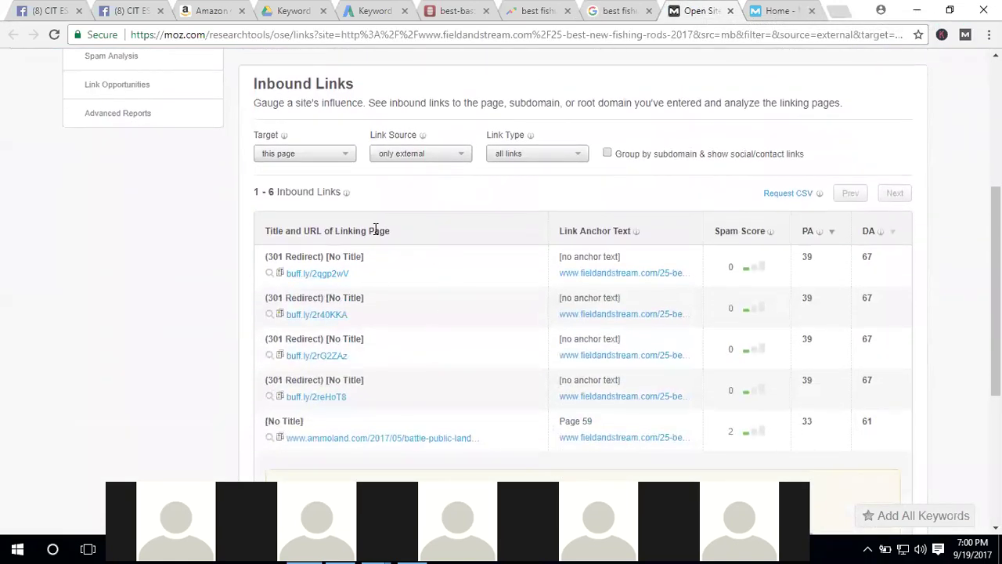
{"action": "left_click", "coordinate": [613, 10]}
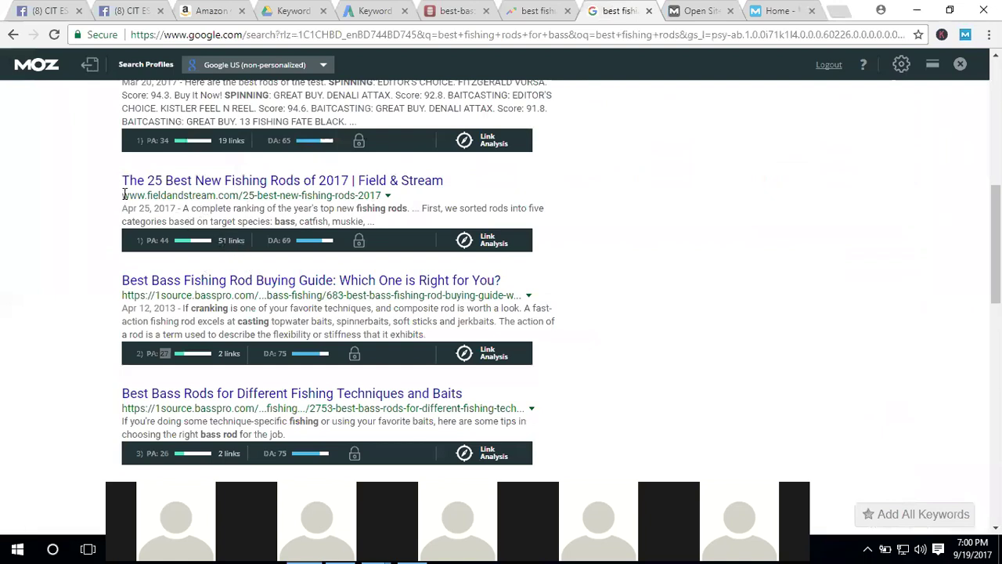
- Highlight the Field & Stream article's full address, then point out its 6 inbound links
{"action": "left_click_drag", "start_coordinate": [123, 195], "coordinate": [385, 198]}
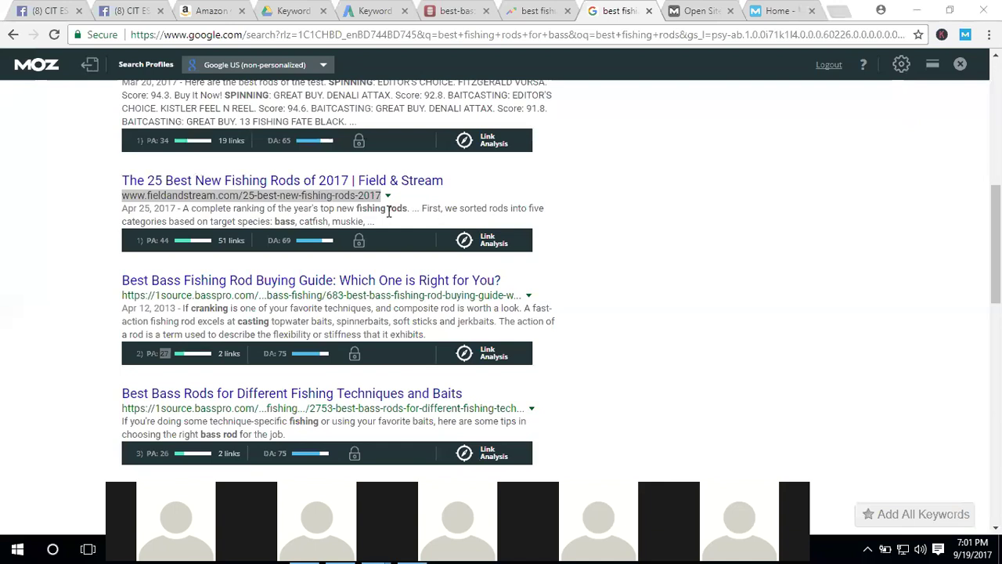
{"action": "left_click", "coordinate": [232, 241]}
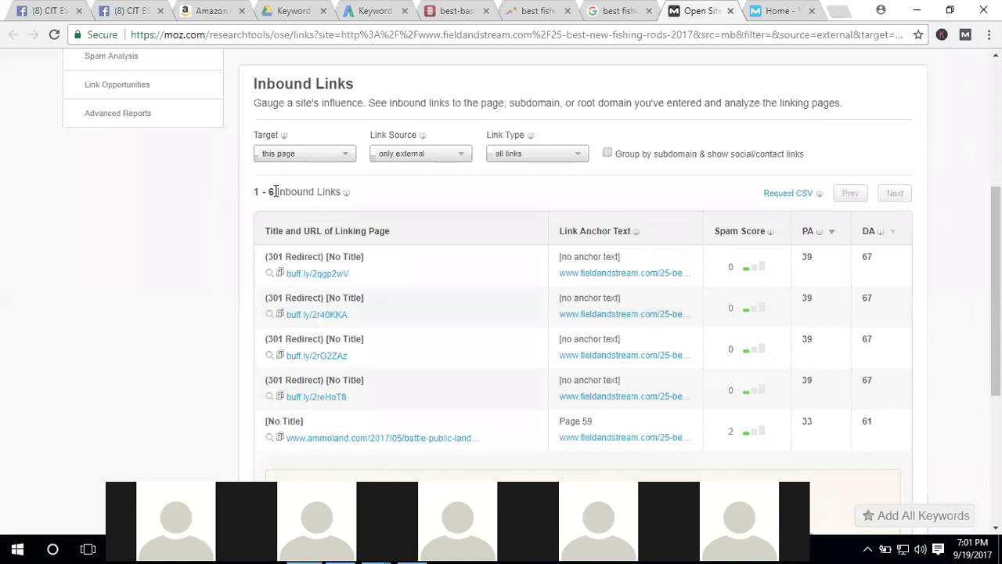
{"action": "left_click", "coordinate": [606, 10]}
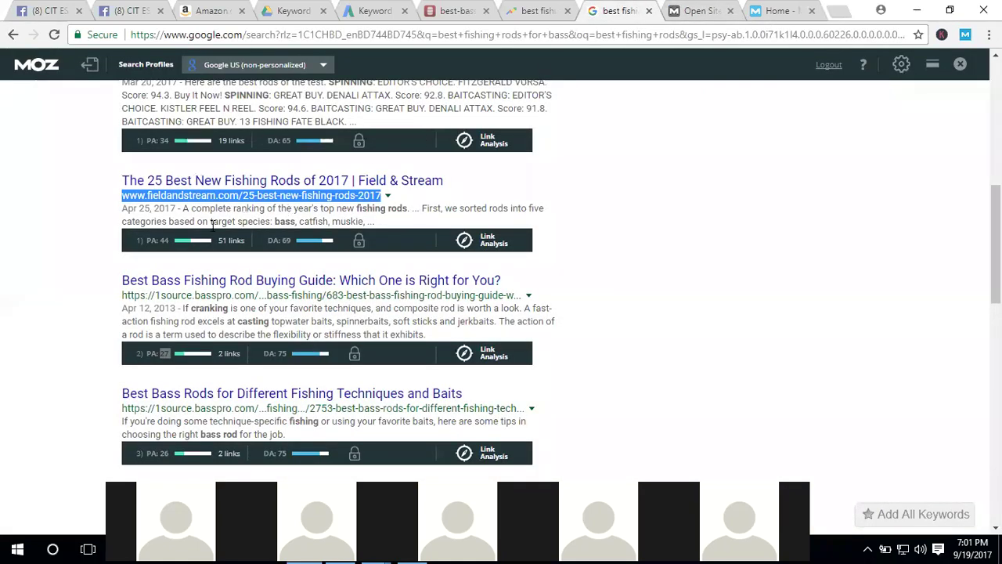
{"action": "left_click", "coordinate": [667, 203]}
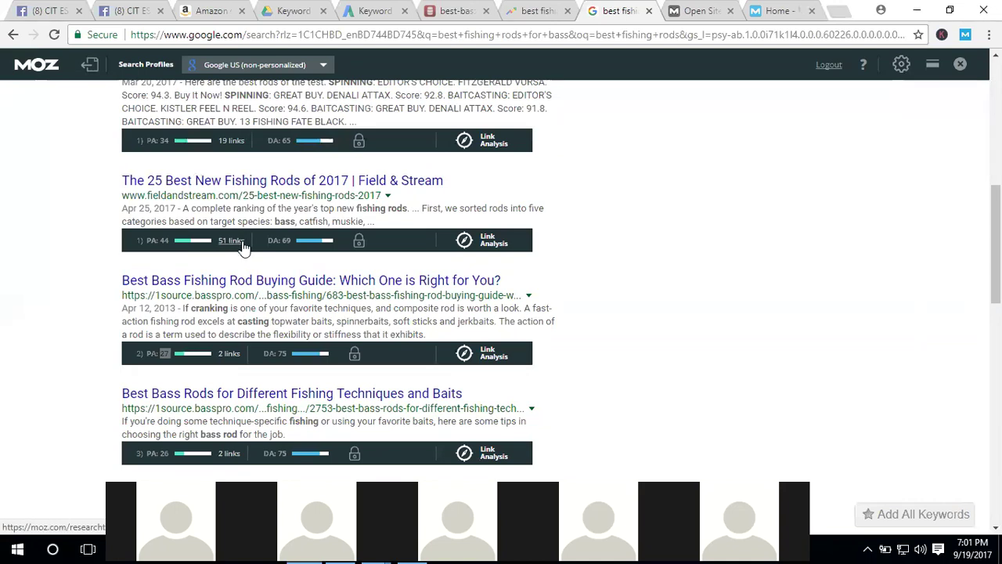
{"action": "left_click_drag", "start_coordinate": [379, 194], "coordinate": [126, 195]}
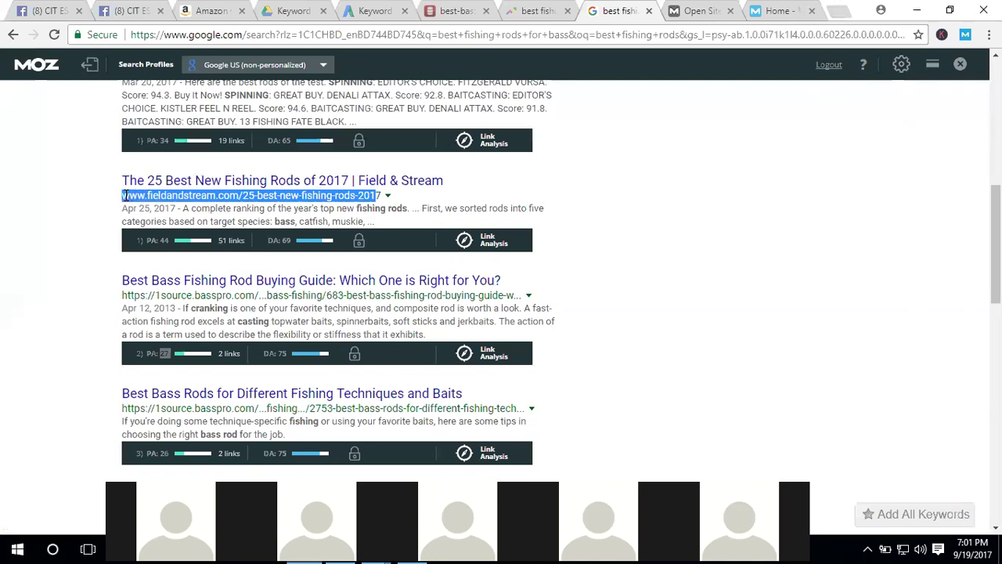
{"action": "left_click", "coordinate": [249, 210]}
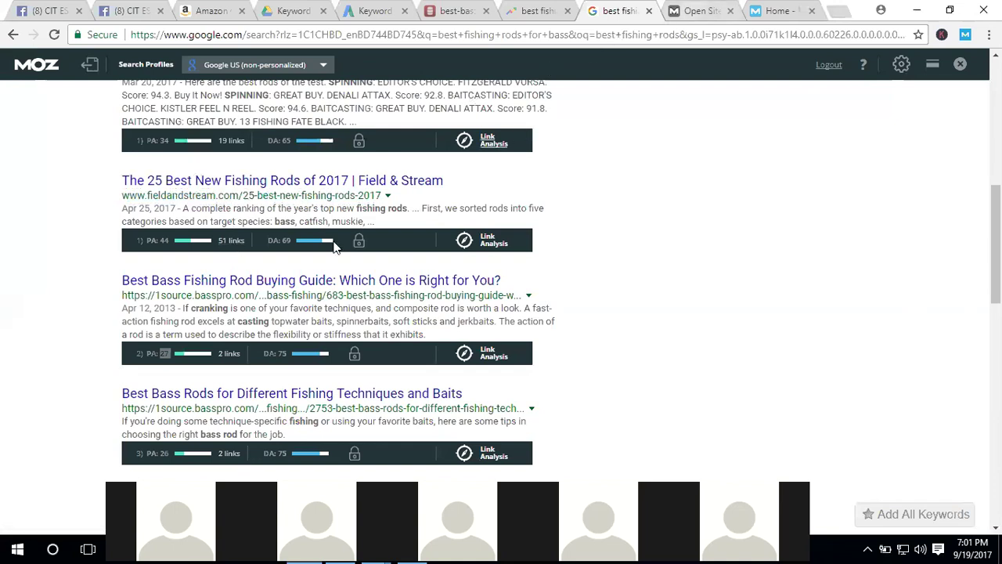
{"action": "left_click", "coordinate": [713, 6]}
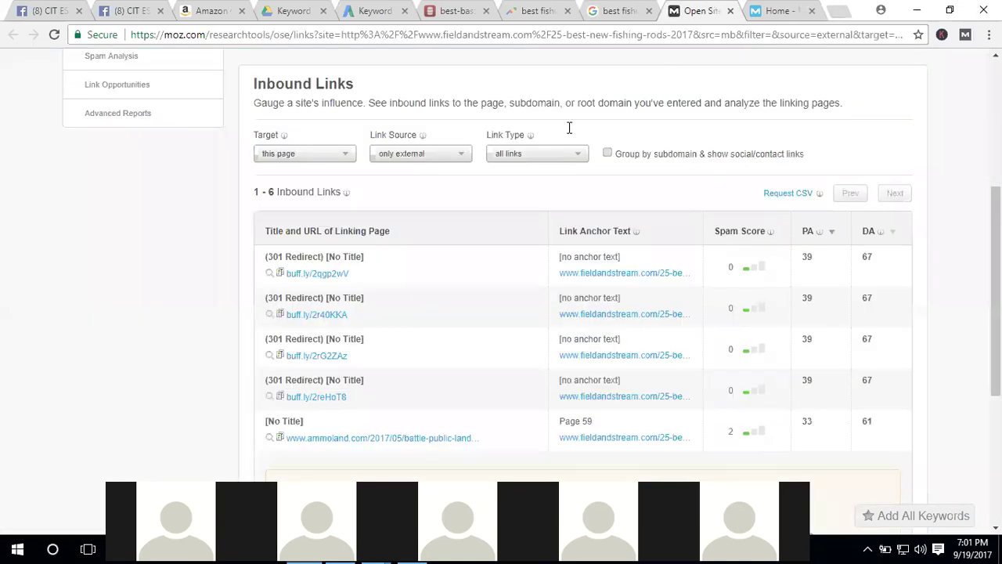
{"action": "double_click", "coordinate": [272, 191]}
- Scroll the Inbound Links table and open the Link Source dropdown
{"action": "scroll", "coordinate": [433, 196], "scroll_direction": "up", "scroll_amount": 4}
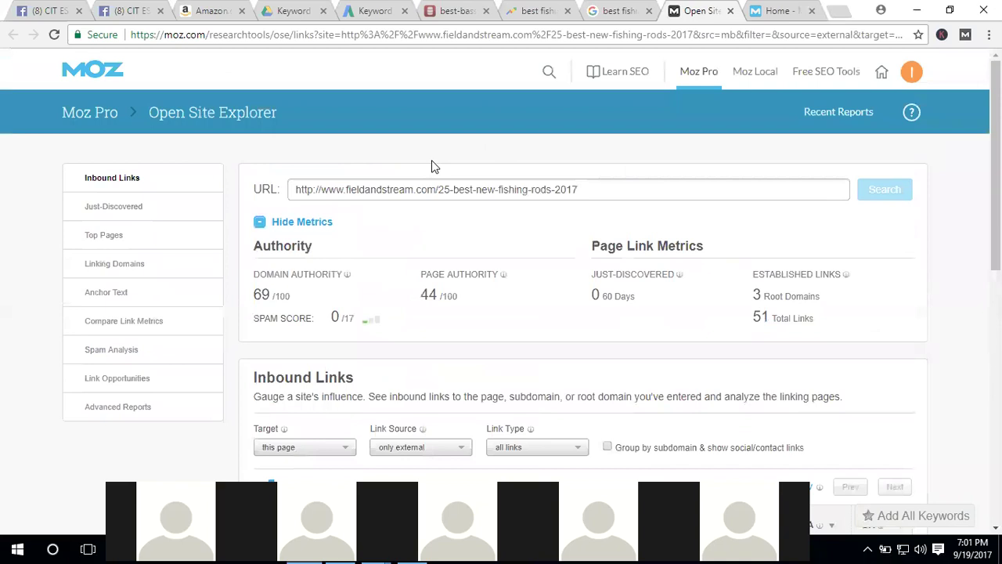
{"action": "scroll", "coordinate": [431, 188], "scroll_direction": "down", "scroll_amount": 1}
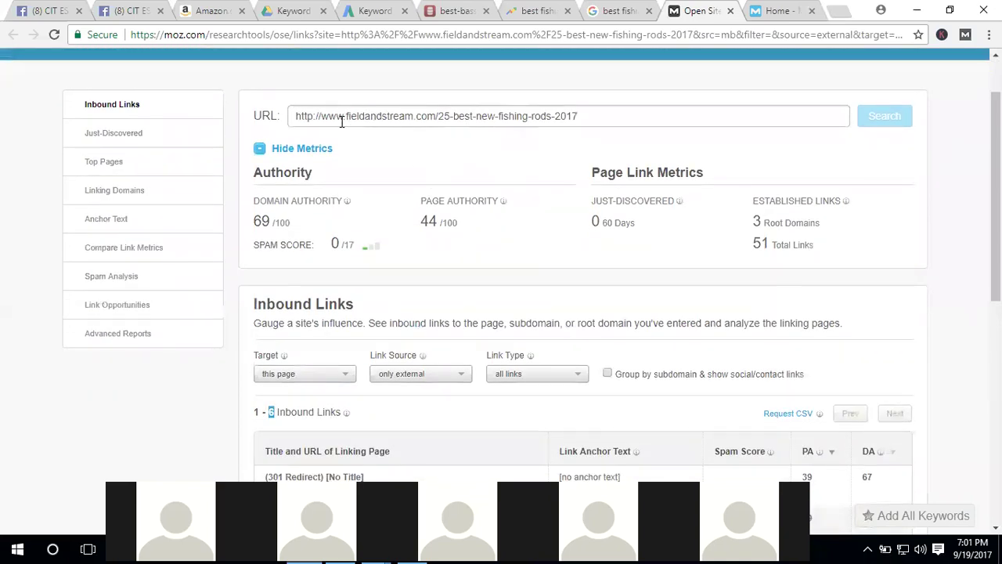
{"action": "scroll", "coordinate": [448, 184], "scroll_direction": "down", "scroll_amount": 3}
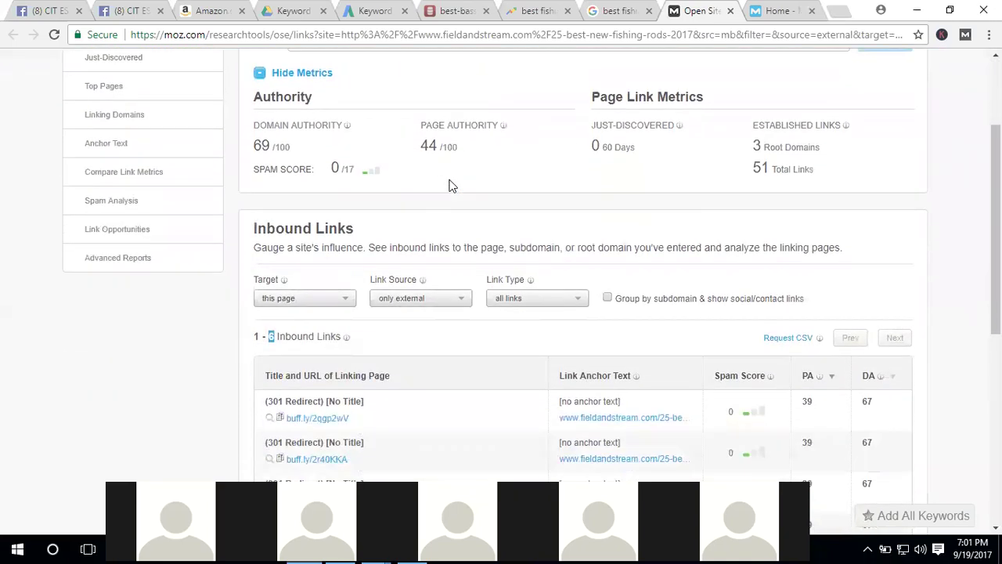
{"action": "scroll", "coordinate": [392, 251], "scroll_direction": "down", "scroll_amount": 1}
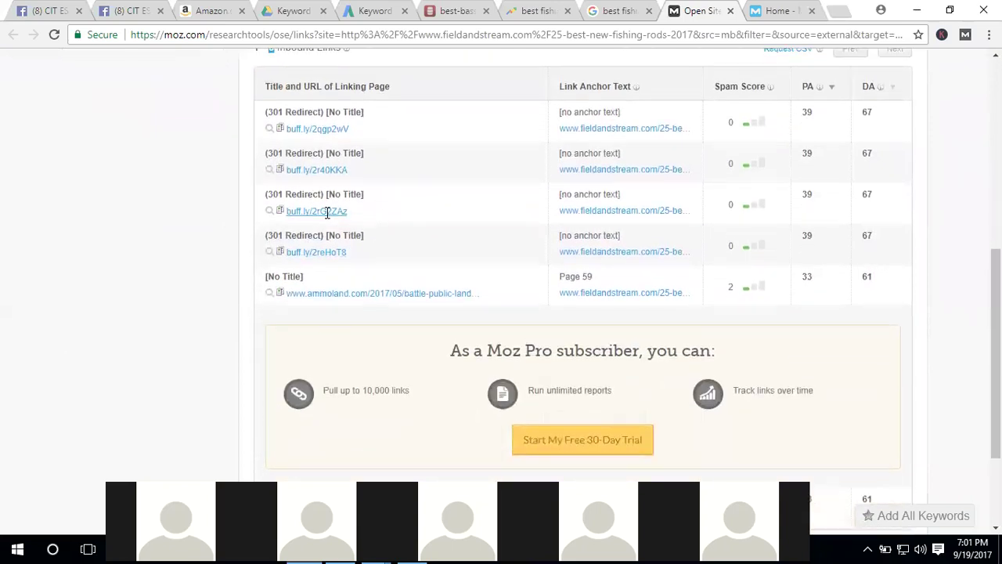
{"action": "scroll", "coordinate": [323, 215], "scroll_direction": "up", "scroll_amount": 1}
{"action": "scroll", "coordinate": [317, 205], "scroll_direction": "down", "scroll_amount": 1}
{"action": "scroll", "coordinate": [319, 202], "scroll_direction": "up", "scroll_amount": 2}
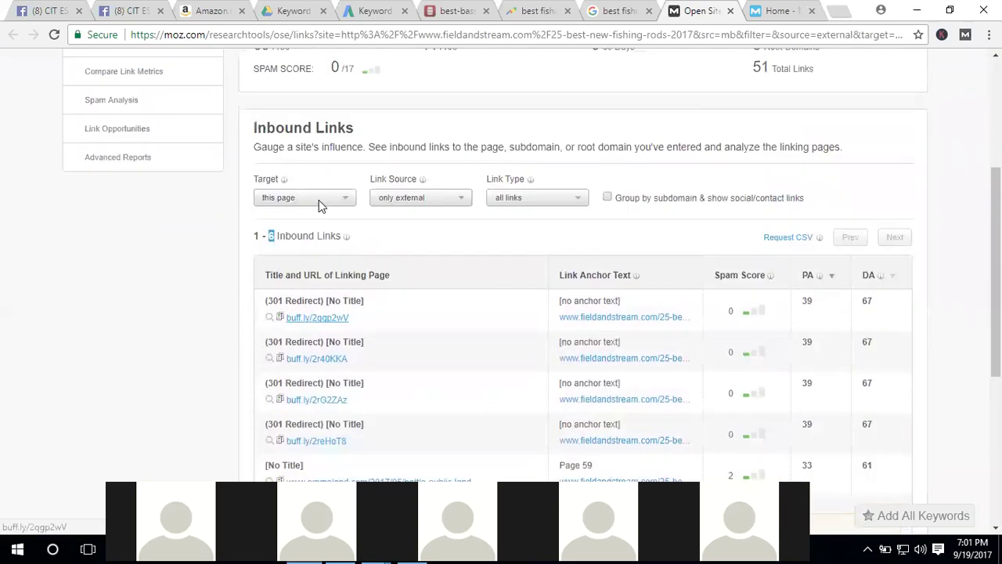
{"action": "left_click", "coordinate": [443, 228]}
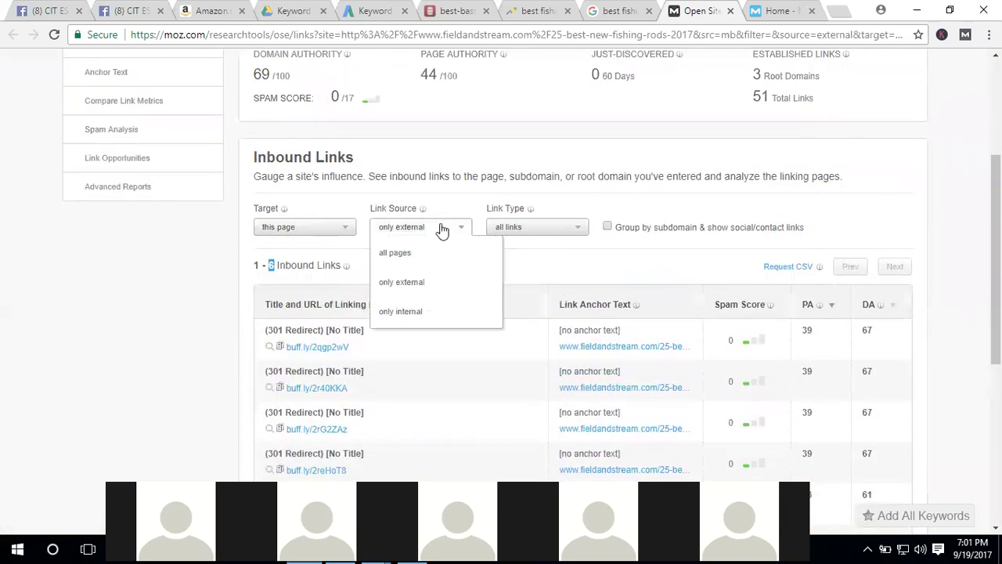
- Set Link Source to all pages to list 31 inbound links, then return to Google results
{"action": "left_click", "coordinate": [401, 254]}
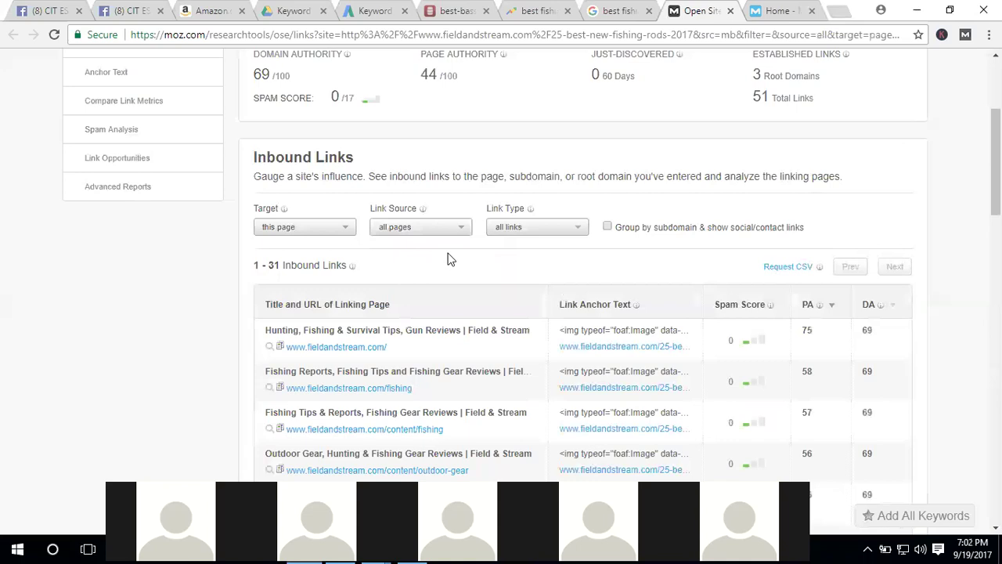
{"action": "scroll", "coordinate": [415, 264], "scroll_direction": "down", "scroll_amount": 2}
{"action": "scroll", "coordinate": [415, 265], "scroll_direction": "down", "scroll_amount": 15}
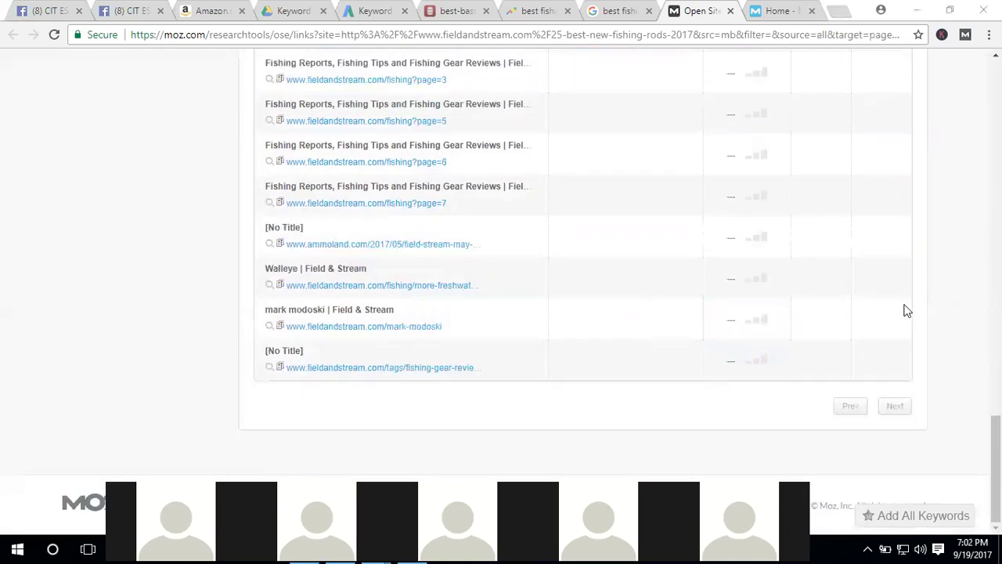
{"action": "scroll", "coordinate": [206, 289], "scroll_direction": "up", "scroll_amount": 17}
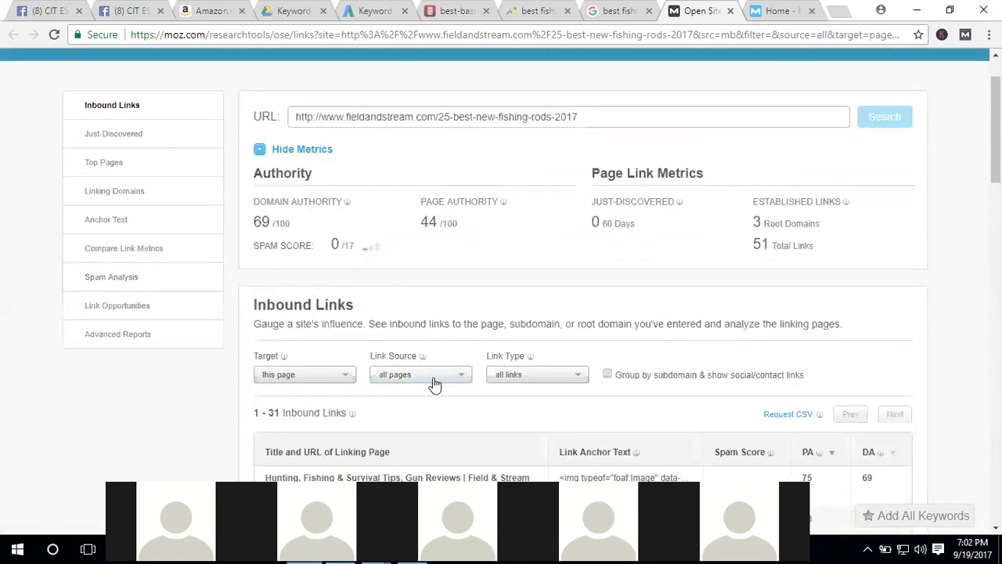
{"action": "left_click", "coordinate": [454, 378]}
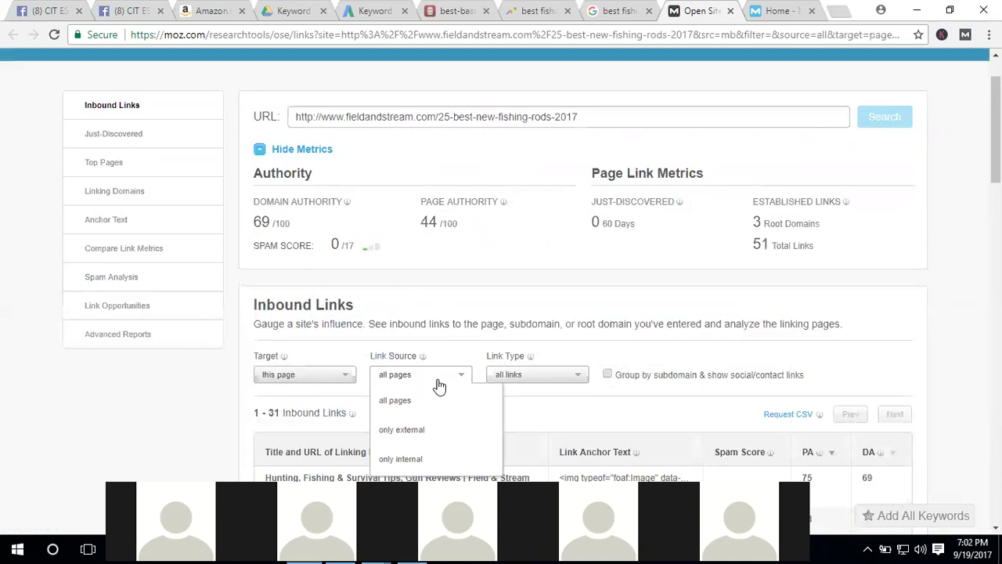
{"action": "left_click", "coordinate": [593, 8]}
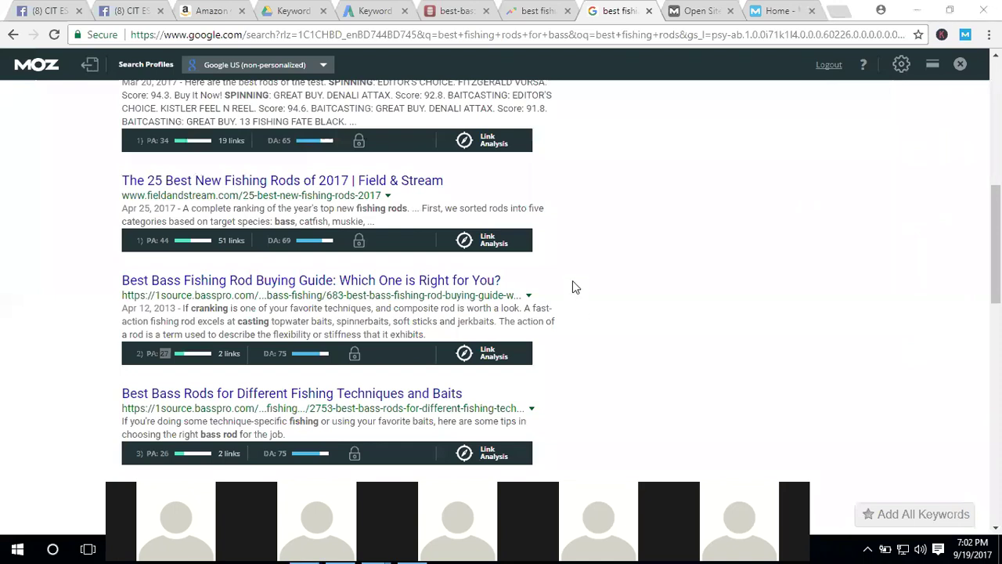
{"action": "left_click", "coordinate": [701, 11]}
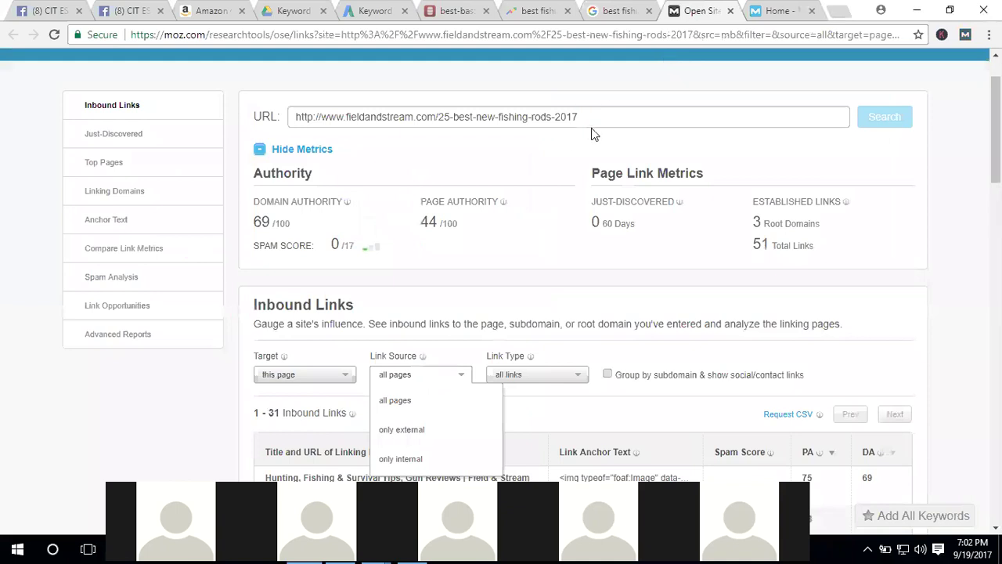
{"action": "triple_click", "coordinate": [603, 122]}
{"action": "left_click", "coordinate": [618, 9]}
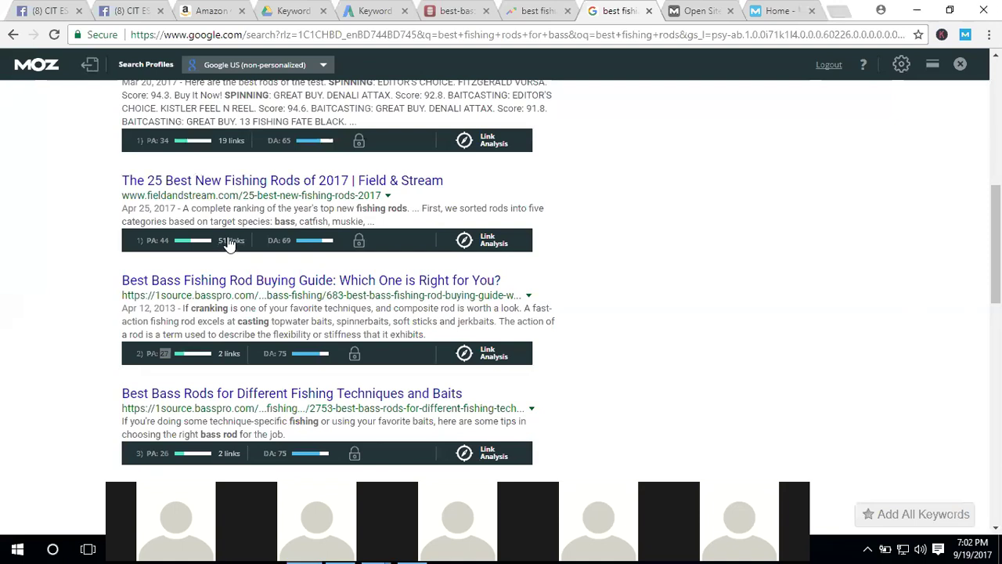
{"action": "scroll", "coordinate": [225, 235], "scroll_direction": "up", "scroll_amount": 3}
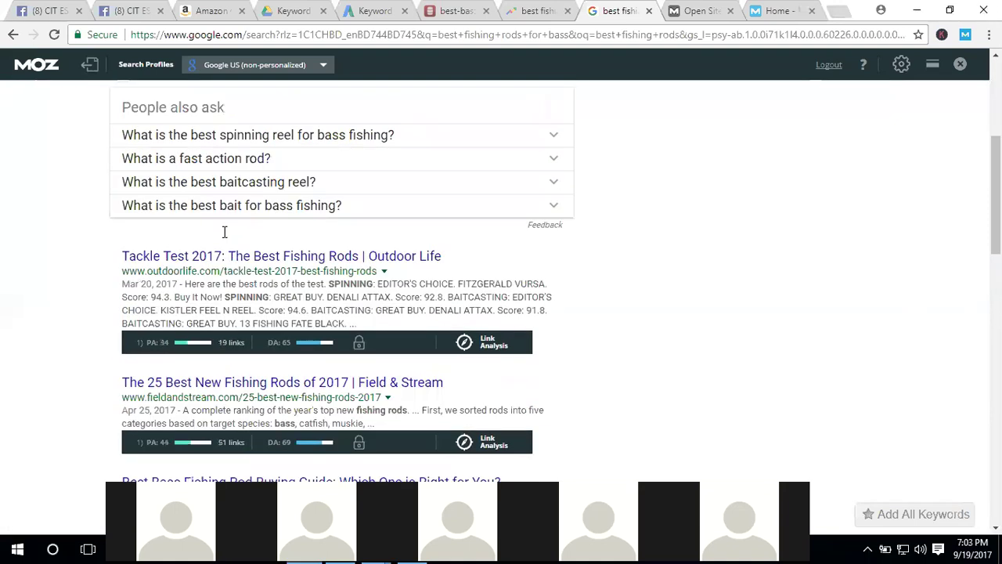
{"action": "scroll", "coordinate": [225, 232], "scroll_direction": "up", "scroll_amount": 4}
{"action": "scroll", "coordinate": [225, 226], "scroll_direction": "down", "scroll_amount": 4}
{"action": "scroll", "coordinate": [225, 224], "scroll_direction": "down", "scroll_amount": 2}
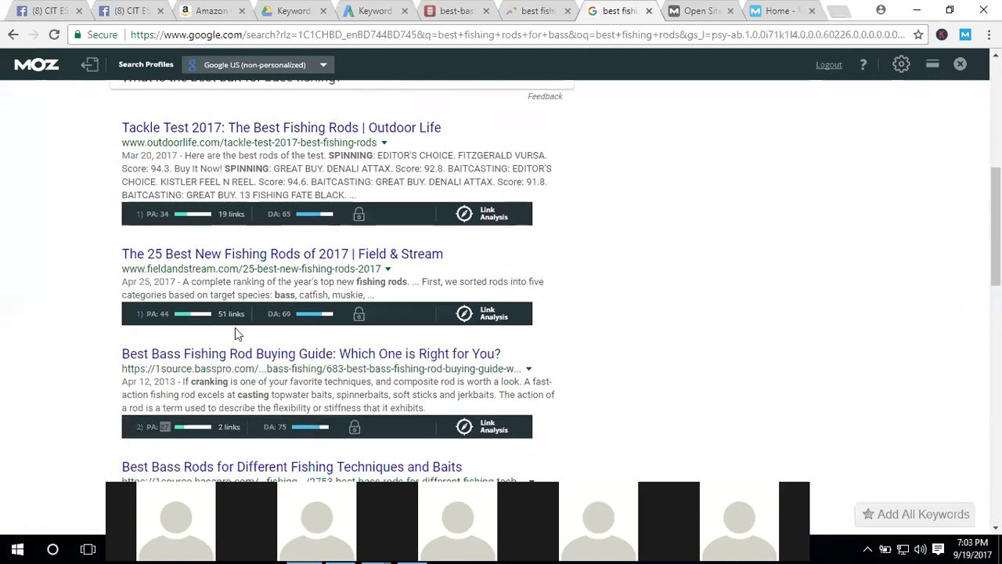
{"action": "scroll", "coordinate": [212, 294], "scroll_direction": "down", "scroll_amount": 4}
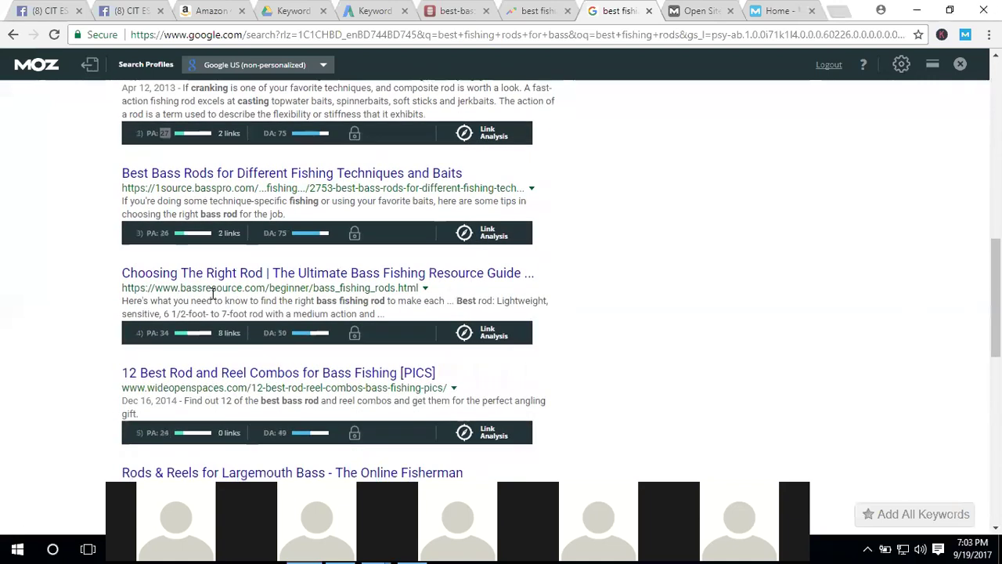
{"action": "scroll", "coordinate": [227, 371], "scroll_direction": "up", "scroll_amount": 3}
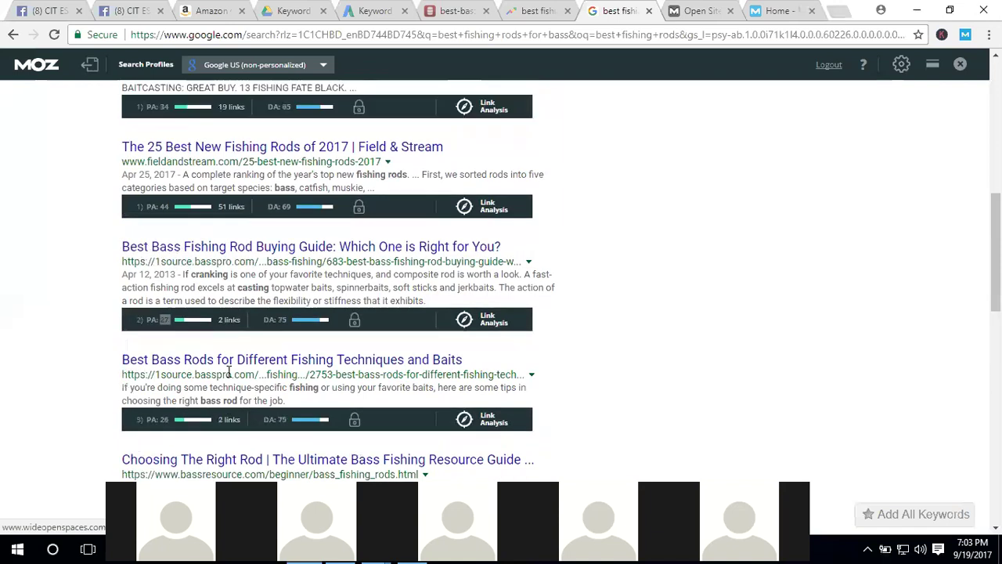
{"action": "scroll", "coordinate": [228, 370], "scroll_direction": "up", "scroll_amount": 3}
{"action": "scroll", "coordinate": [212, 373], "scroll_direction": "down", "scroll_amount": 2}
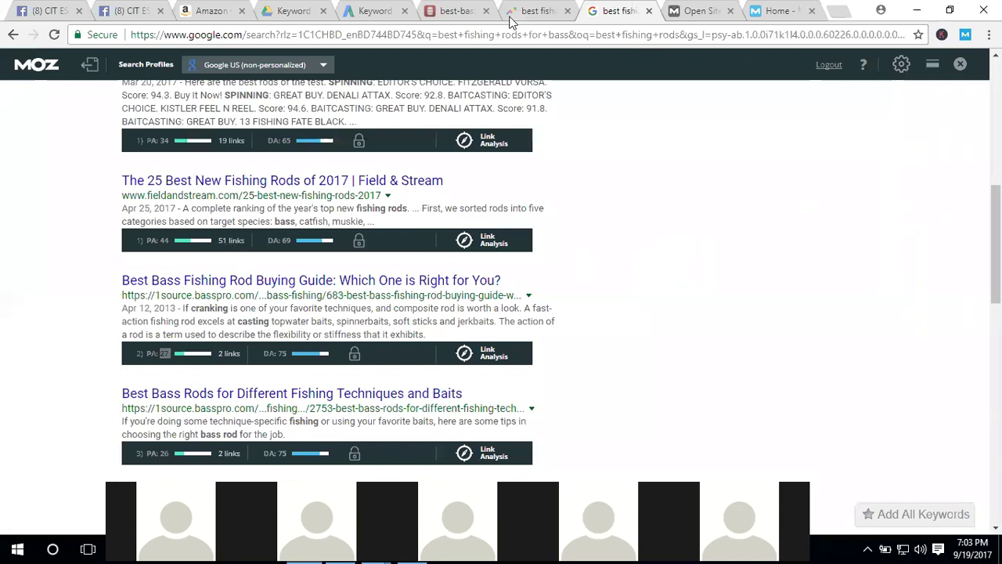
{"action": "left_click", "coordinate": [293, 11]}
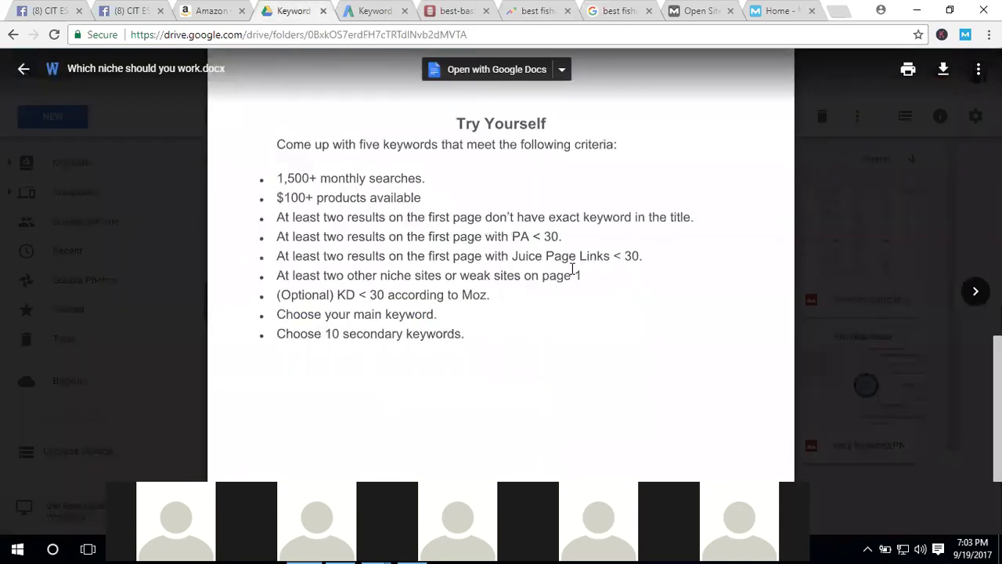
{"action": "left_click_drag", "start_coordinate": [649, 255], "coordinate": [614, 254]}
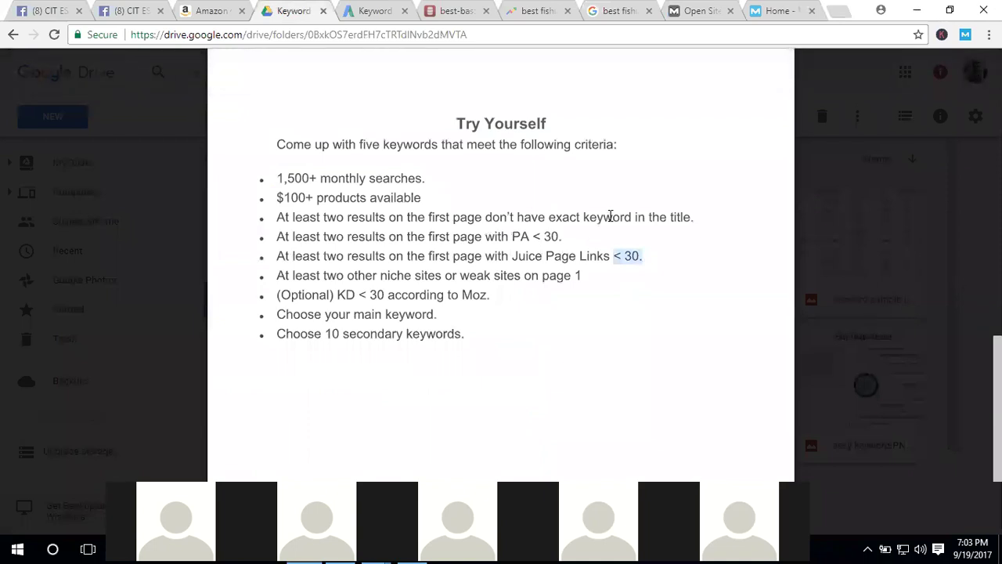
{"action": "left_click", "coordinate": [617, 9]}
{"action": "scroll", "coordinate": [664, 223], "scroll_direction": "up", "scroll_amount": 1}
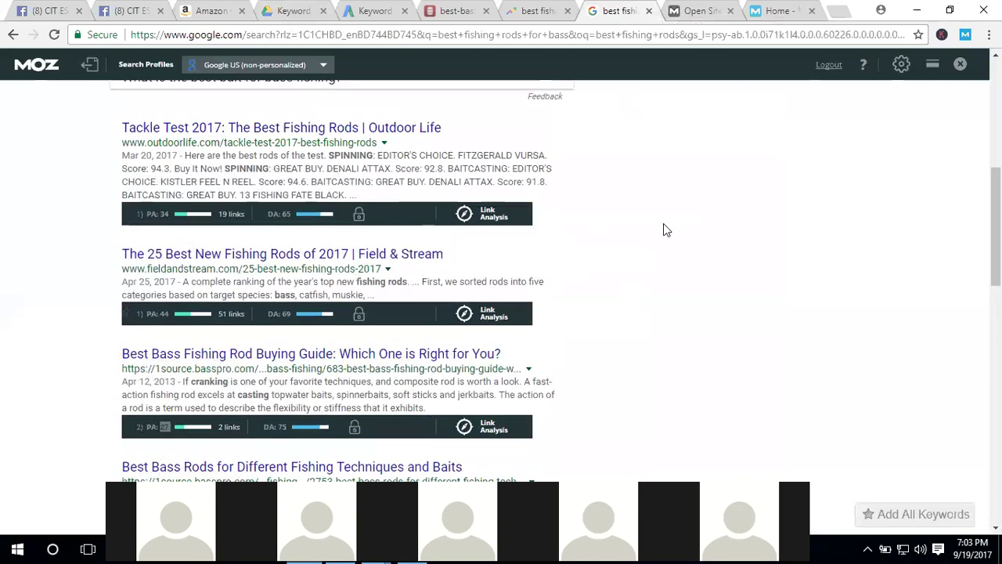
{"action": "scroll", "coordinate": [663, 223], "scroll_direction": "up", "scroll_amount": 1}
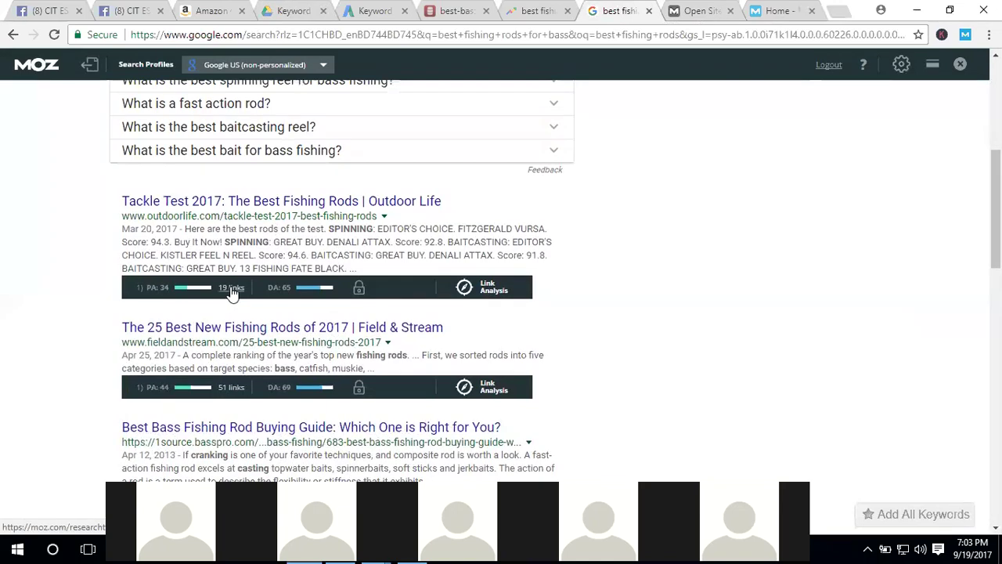
{"action": "scroll", "coordinate": [232, 290], "scroll_direction": "down", "scroll_amount": 3}
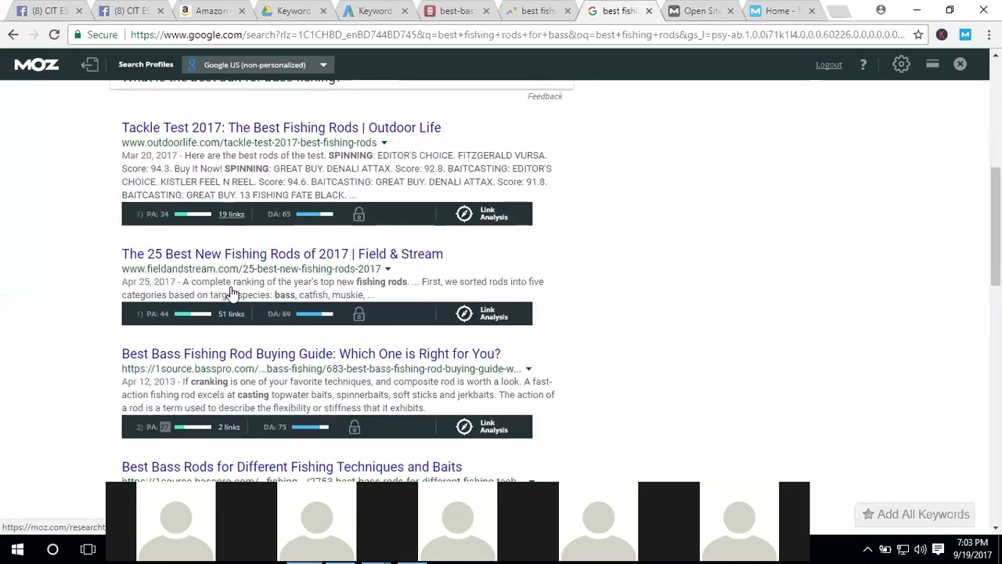
{"action": "scroll", "coordinate": [231, 286], "scroll_direction": "down", "scroll_amount": 2}
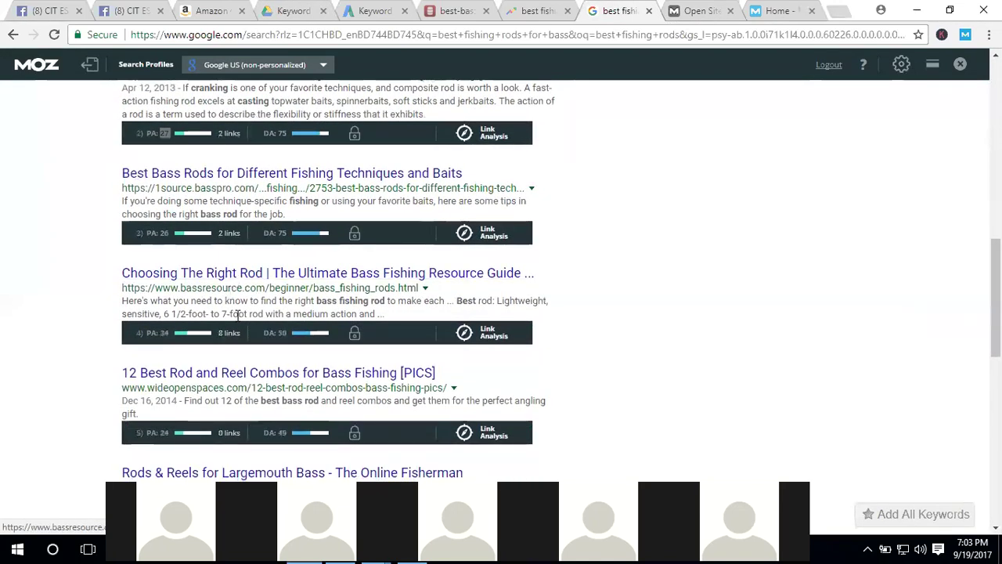
{"action": "scroll", "coordinate": [238, 322], "scroll_direction": "down", "scroll_amount": 2}
{"action": "scroll", "coordinate": [241, 332], "scroll_direction": "down", "scroll_amount": 2}
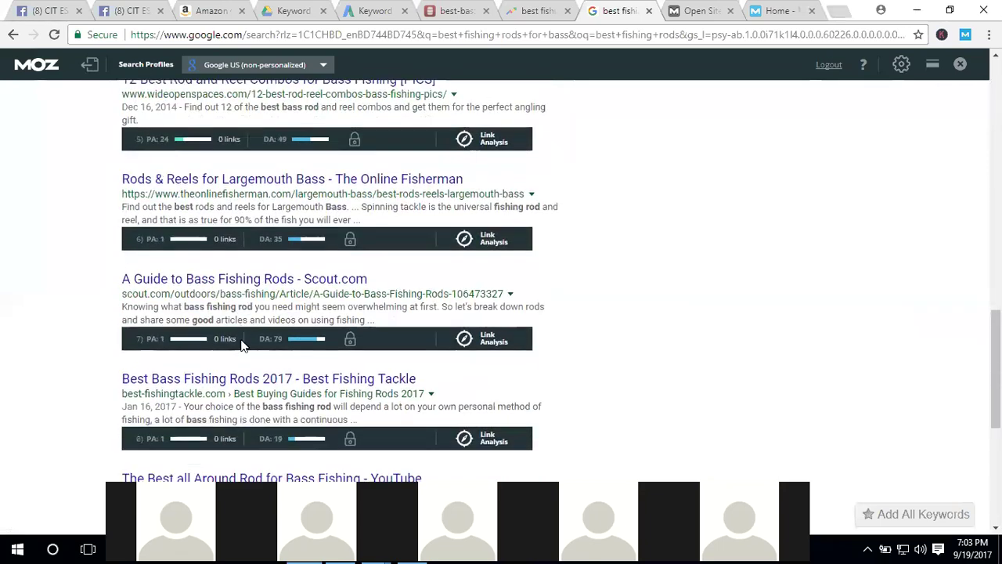
{"action": "scroll", "coordinate": [615, 293], "scroll_direction": "up", "scroll_amount": 5}
{"action": "scroll", "coordinate": [615, 292], "scroll_direction": "up", "scroll_amount": 5}
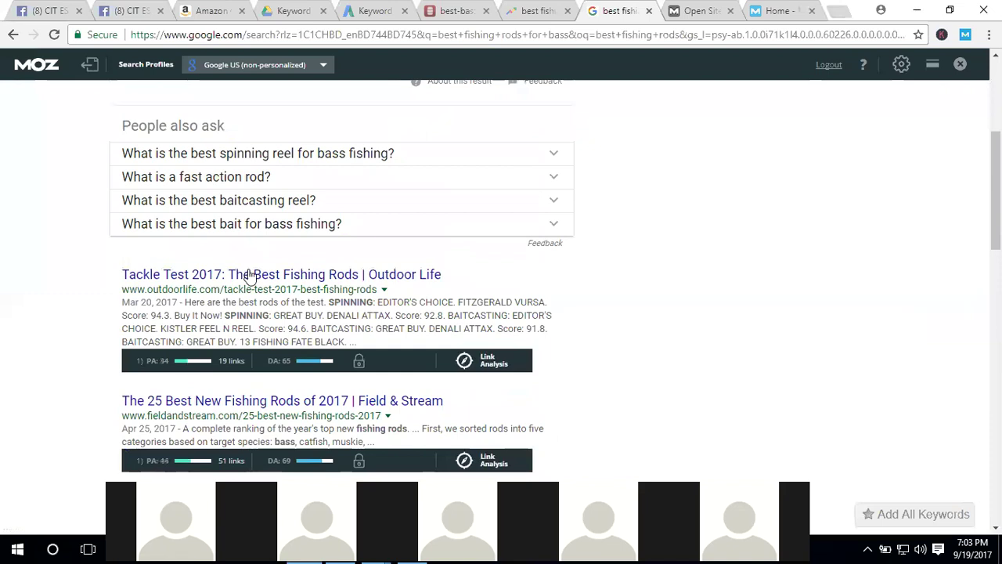
{"action": "left_click", "coordinate": [296, 9]}
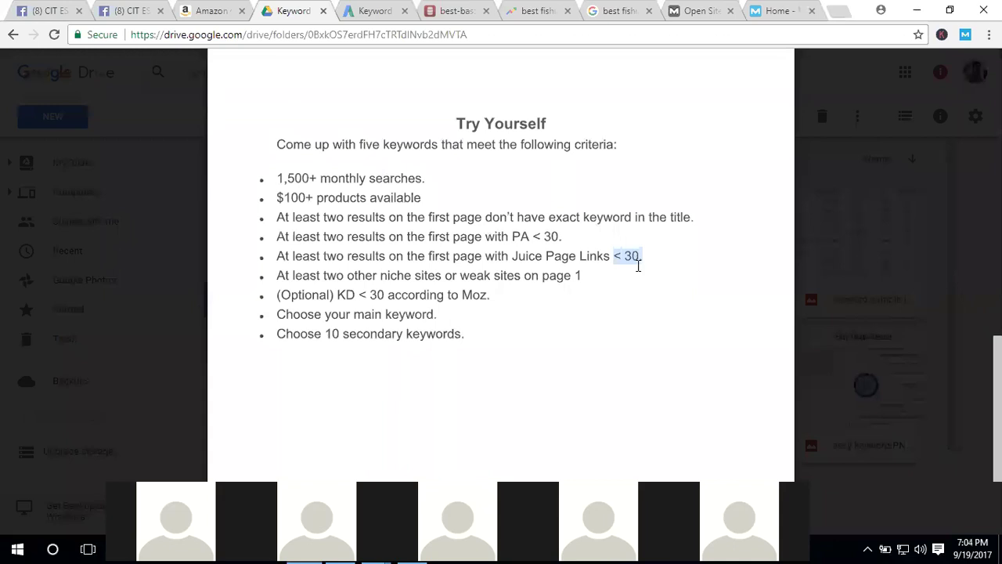
{"action": "left_click_drag", "start_coordinate": [276, 276], "coordinate": [440, 269]}
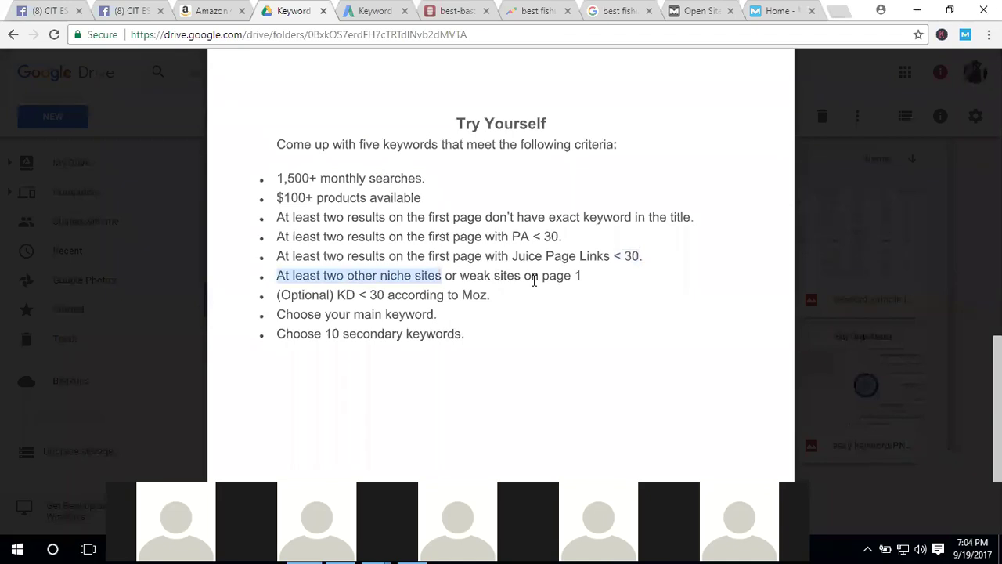
{"action": "left_click_drag", "start_coordinate": [583, 276], "coordinate": [528, 271]}
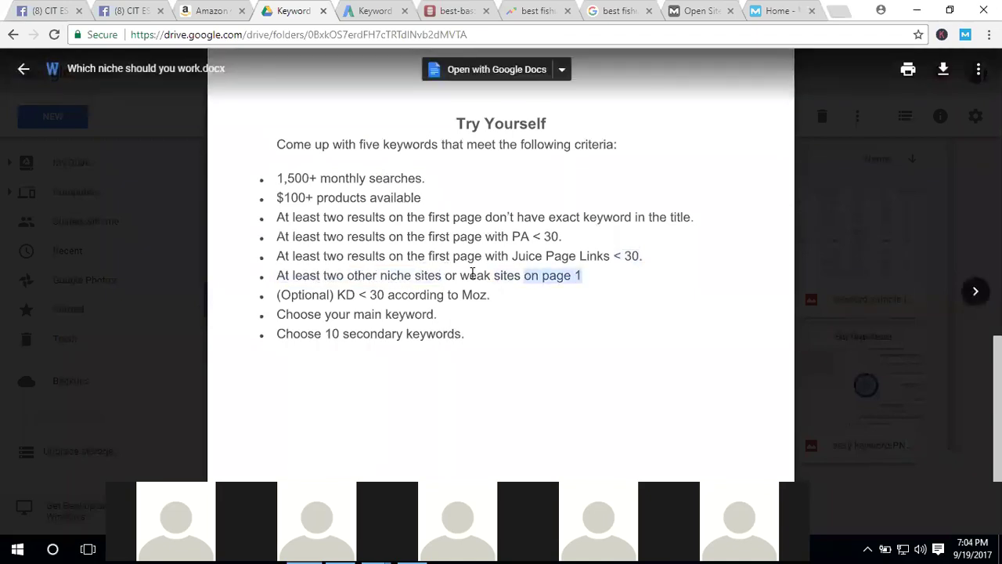
{"action": "left_click_drag", "start_coordinate": [521, 274], "coordinate": [390, 271]}
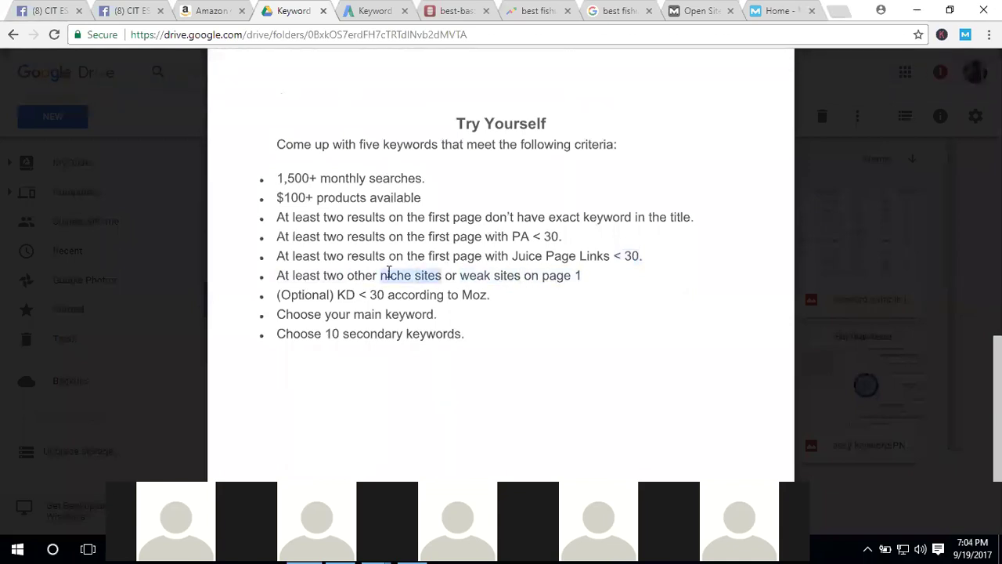
{"action": "left_click", "coordinate": [619, 10]}
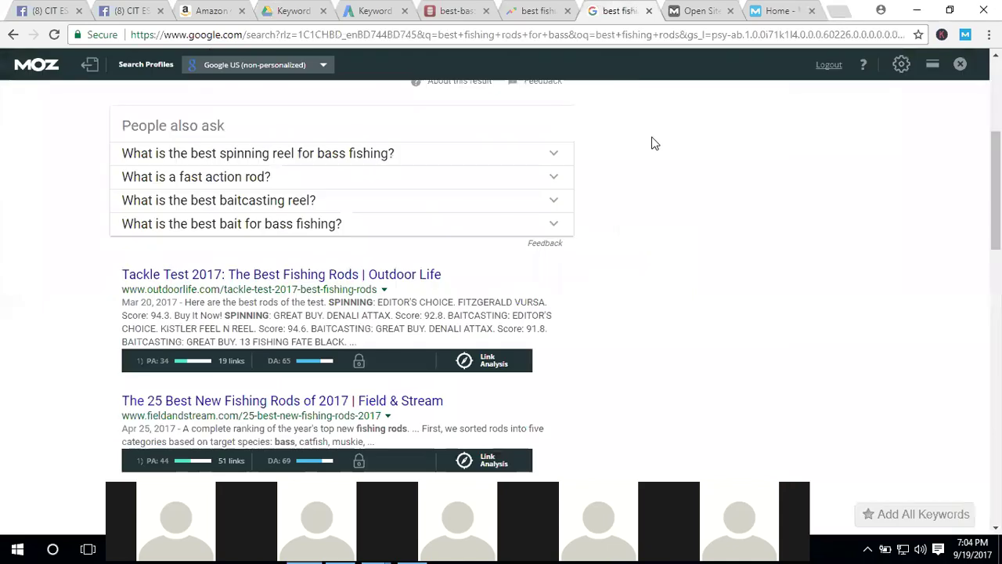
- Scroll through the MozBar-annotated fishing-rod results to compare their metrics
{"action": "scroll", "coordinate": [658, 156], "scroll_direction": "up", "scroll_amount": 3}
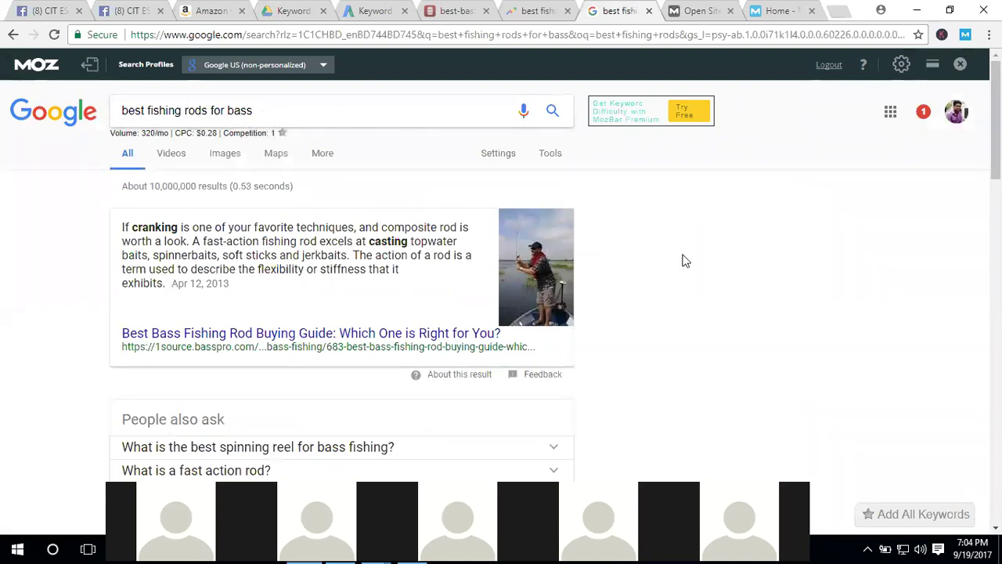
{"action": "scroll", "coordinate": [686, 266], "scroll_direction": "down", "scroll_amount": 5}
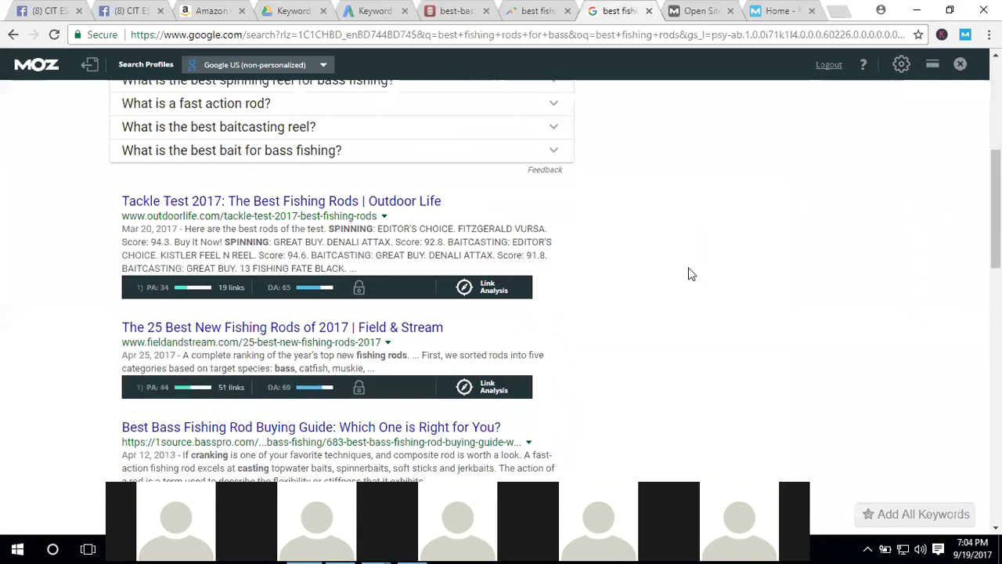
{"action": "scroll", "coordinate": [693, 282], "scroll_direction": "down", "scroll_amount": 1}
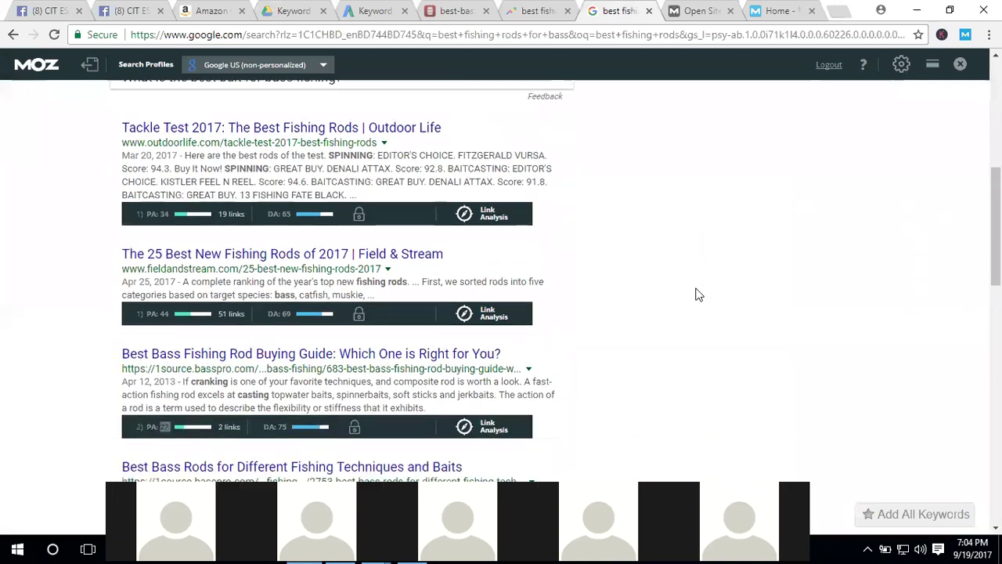
{"action": "scroll", "coordinate": [697, 293], "scroll_direction": "down", "scroll_amount": 2}
{"action": "scroll", "coordinate": [700, 301], "scroll_direction": "down", "scroll_amount": 1}
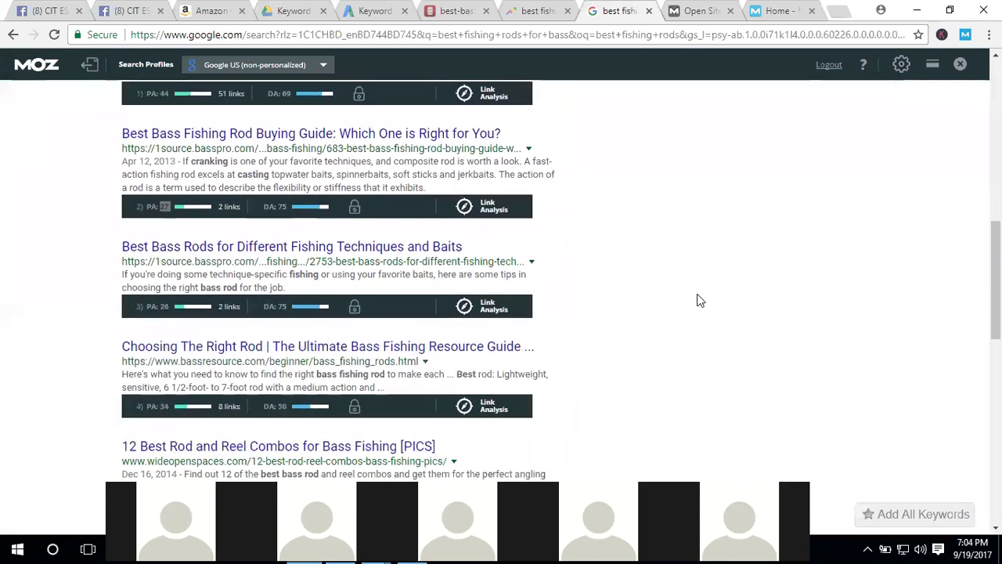
{"action": "scroll", "coordinate": [698, 299], "scroll_direction": "down", "scroll_amount": 3}
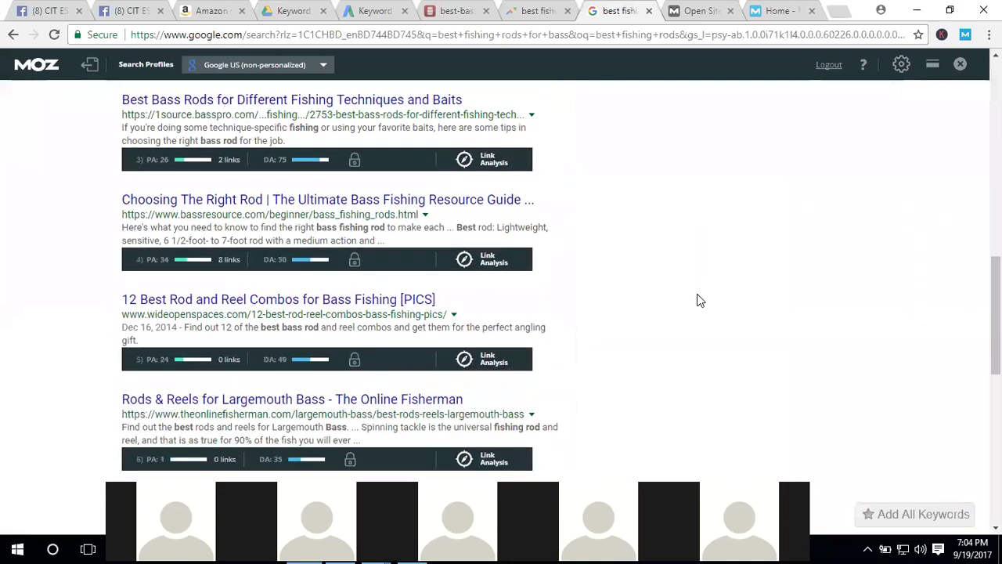
{"action": "scroll", "coordinate": [304, 336], "scroll_direction": "down", "scroll_amount": 2}
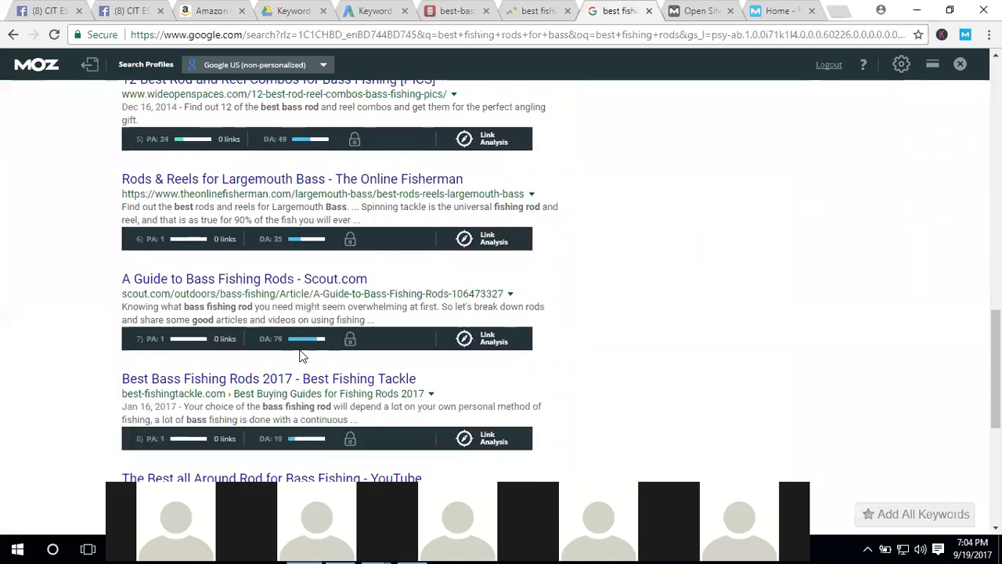
{"action": "scroll", "coordinate": [282, 391], "scroll_direction": "down", "scroll_amount": 1}
{"action": "scroll", "coordinate": [291, 384], "scroll_direction": "up", "scroll_amount": 8}
{"action": "scroll", "coordinate": [272, 197], "scroll_direction": "up", "scroll_amount": 5}
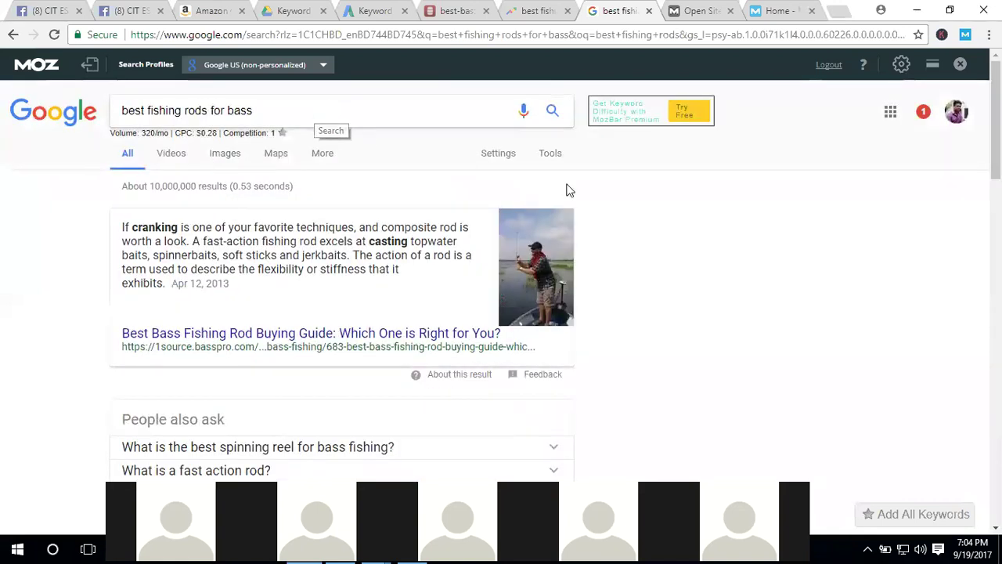
{"action": "scroll", "coordinate": [676, 255], "scroll_direction": "down", "scroll_amount": 1}
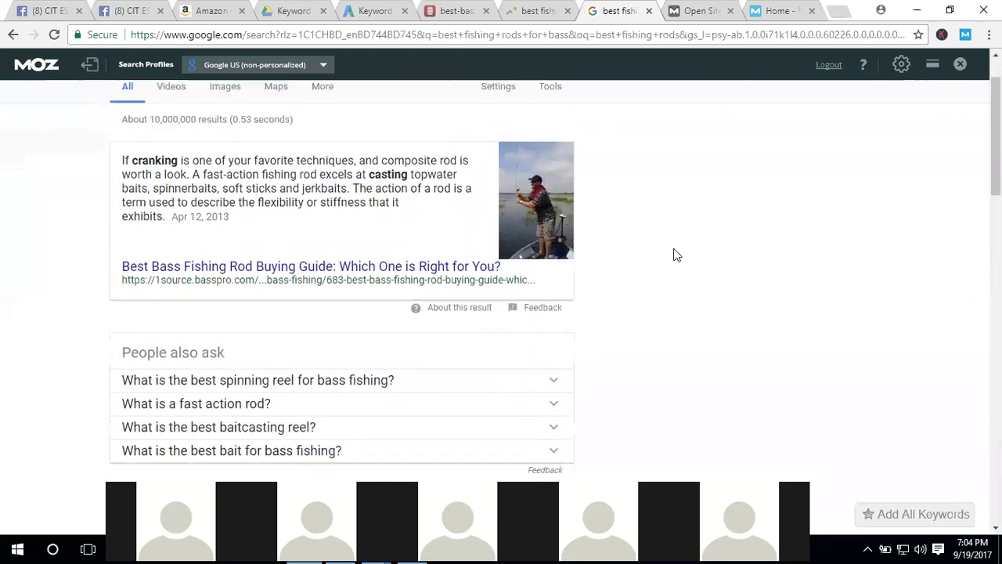
{"action": "scroll", "coordinate": [676, 255], "scroll_direction": "up", "scroll_amount": 1}
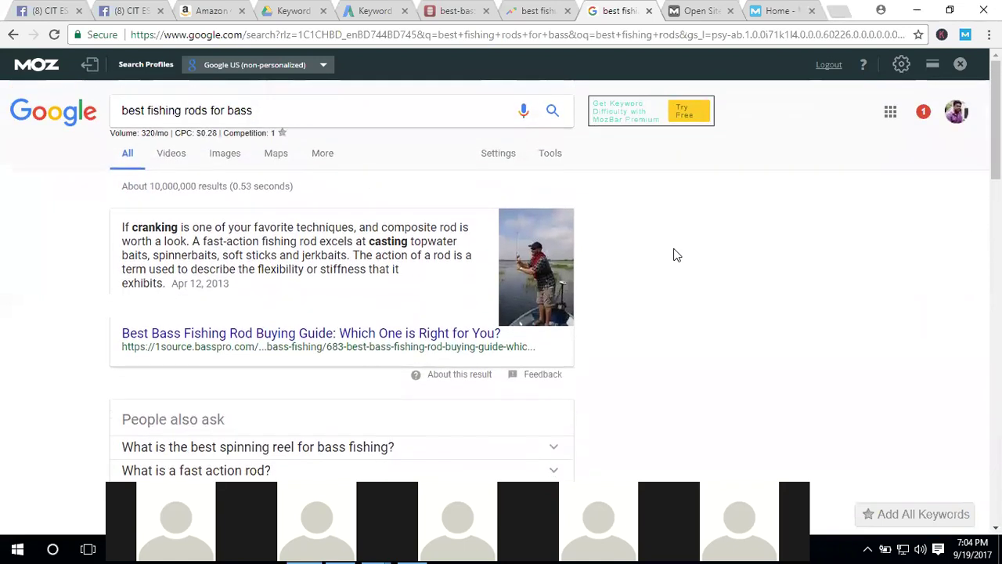
{"action": "scroll", "coordinate": [667, 251], "scroll_direction": "down", "scroll_amount": 1}
{"action": "scroll", "coordinate": [665, 251], "scroll_direction": "up", "scroll_amount": 1}
- Cross-check the results against the criteria document and highlight 'weak sites' in it
{"action": "left_click", "coordinate": [296, 10]}
{"action": "left_click", "coordinate": [601, 10]}
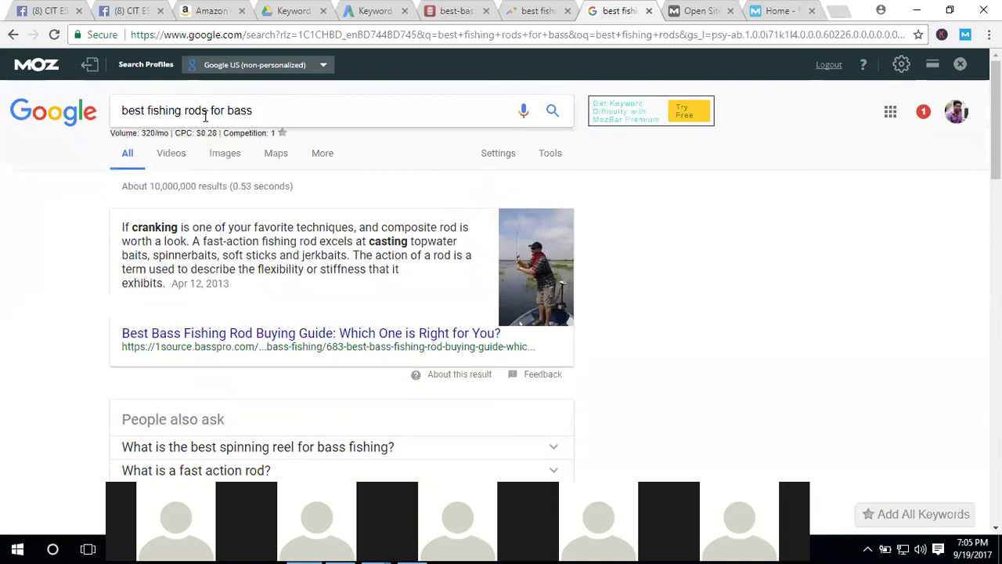
{"action": "scroll", "coordinate": [391, 294], "scroll_direction": "down", "scroll_amount": 5}
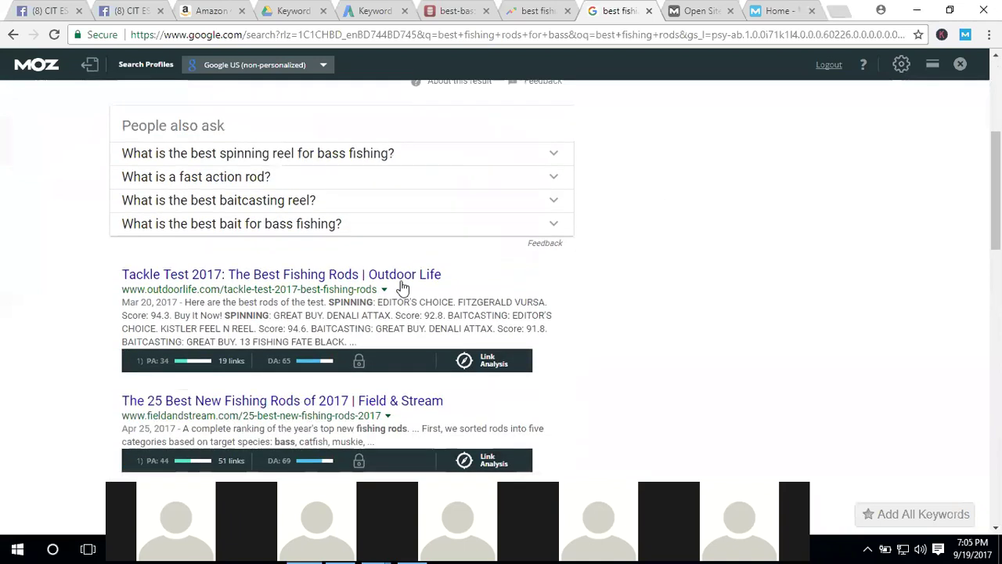
{"action": "scroll", "coordinate": [355, 313], "scroll_direction": "down", "scroll_amount": 5}
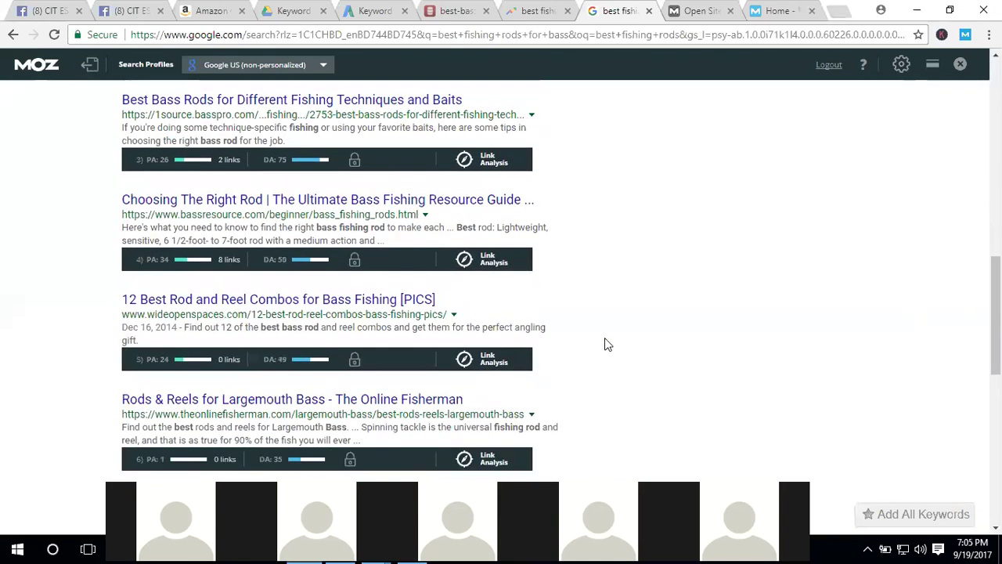
{"action": "scroll", "coordinate": [608, 345], "scroll_direction": "down", "scroll_amount": 1}
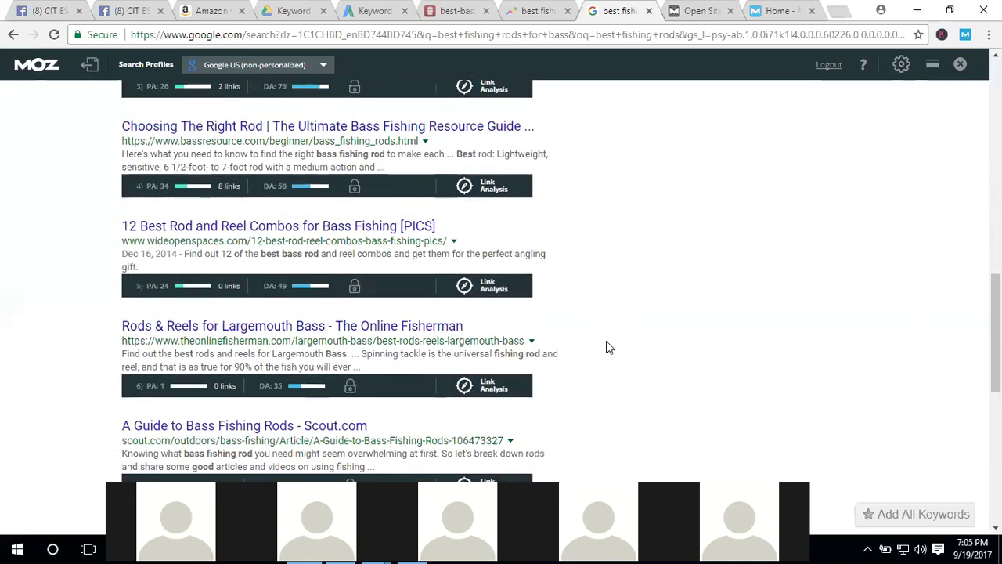
{"action": "scroll", "coordinate": [606, 340], "scroll_direction": "down", "scroll_amount": 1}
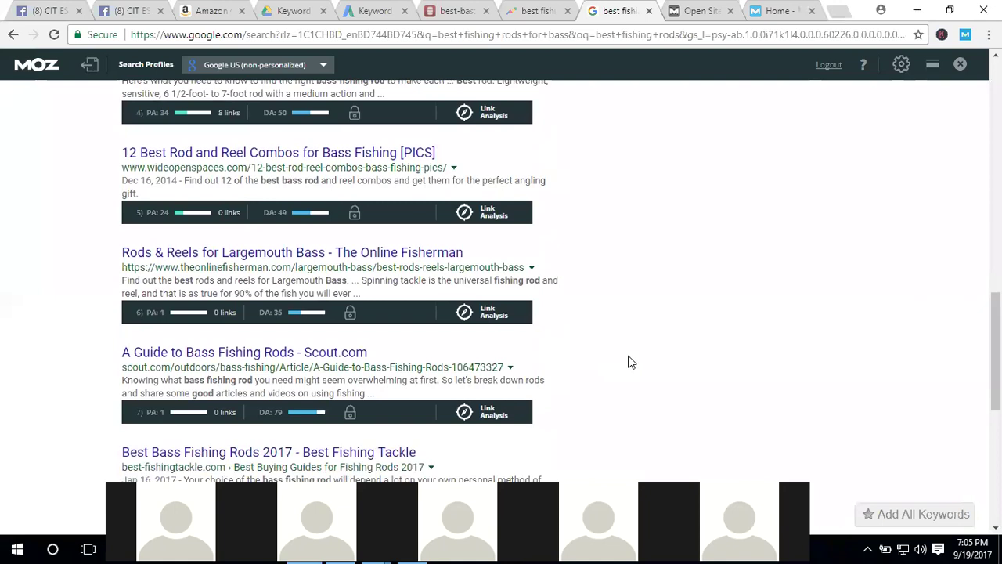
{"action": "left_click", "coordinate": [304, 9]}
{"action": "left_click_drag", "start_coordinate": [460, 276], "coordinate": [519, 274]}
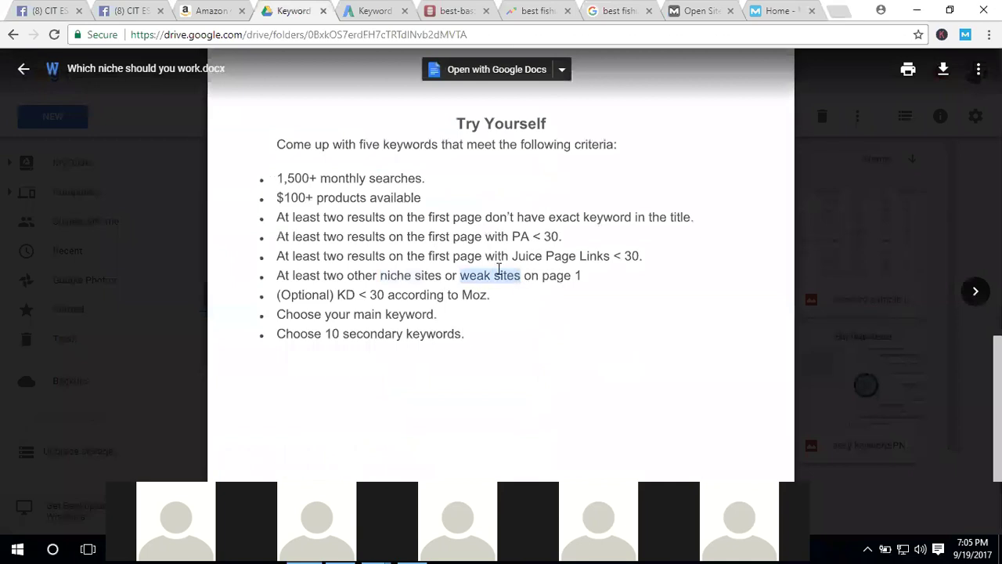
- Return to the Keyword Research Files folder and preview the easy keyword.PNG image
{"action": "left_click", "coordinate": [24, 68]}
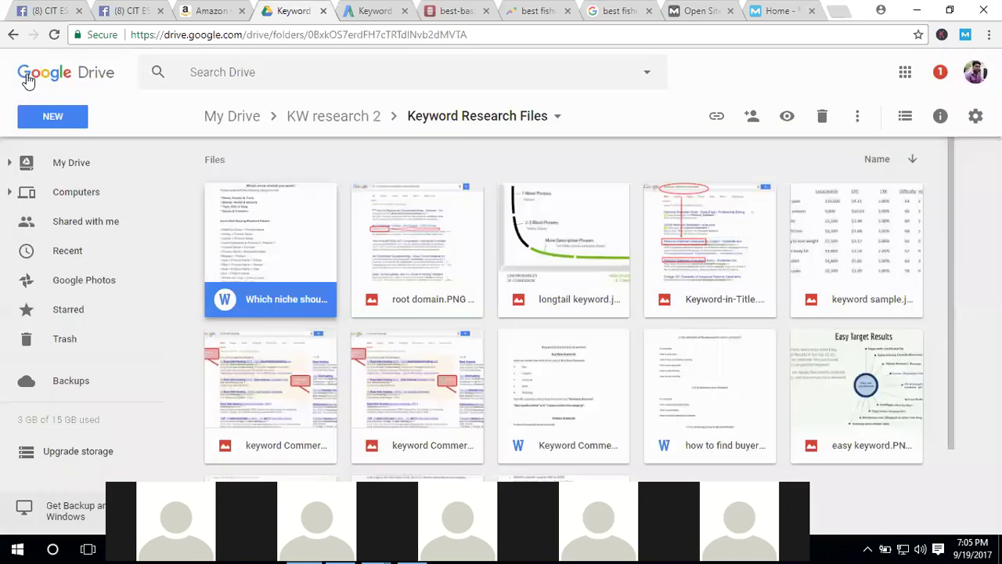
{"action": "scroll", "coordinate": [642, 274], "scroll_direction": "down", "scroll_amount": 2}
{"action": "double_click", "coordinate": [832, 261]}
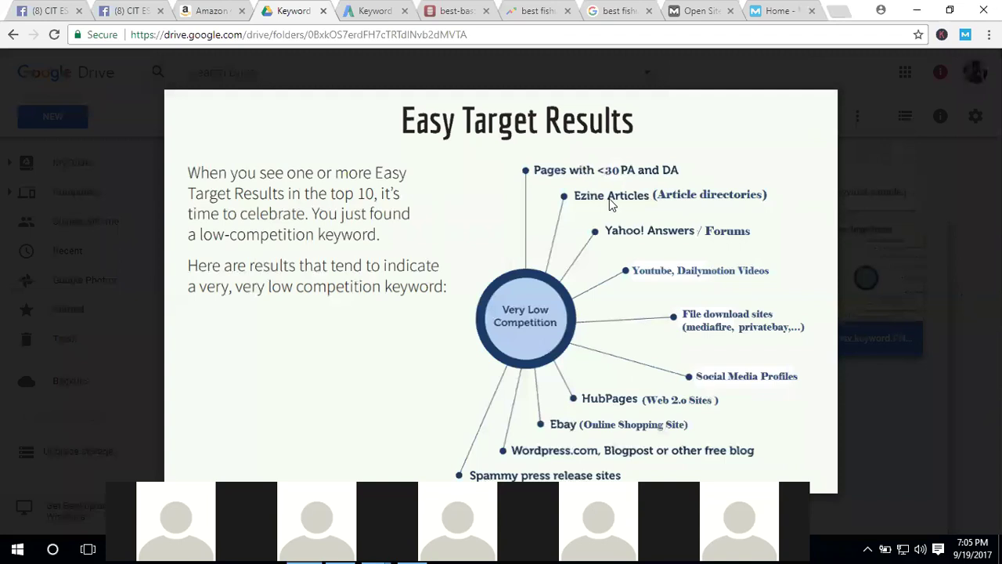
- Search 'ezine articles' in a new tab and open ezinearticles.com's Health and Fitness category
{"action": "left_click", "coordinate": [838, 12]}
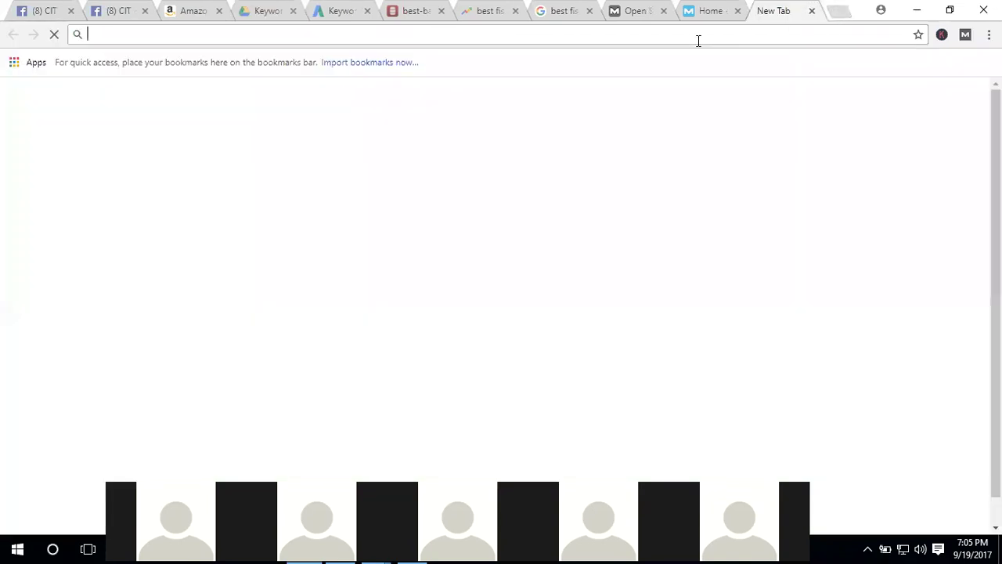
{"action": "type", "text": "ezine a"}
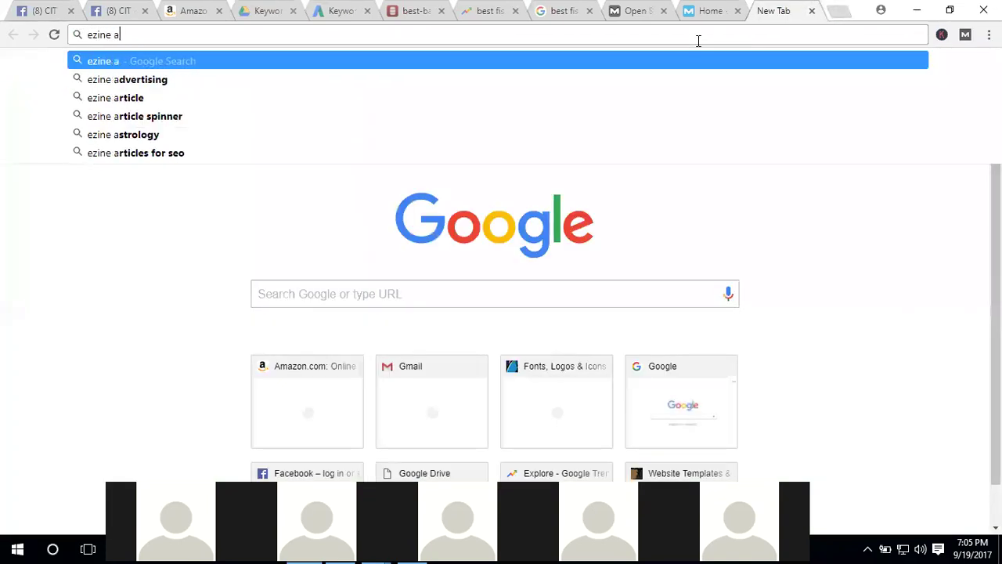
{"action": "type", "text": "rticles"}
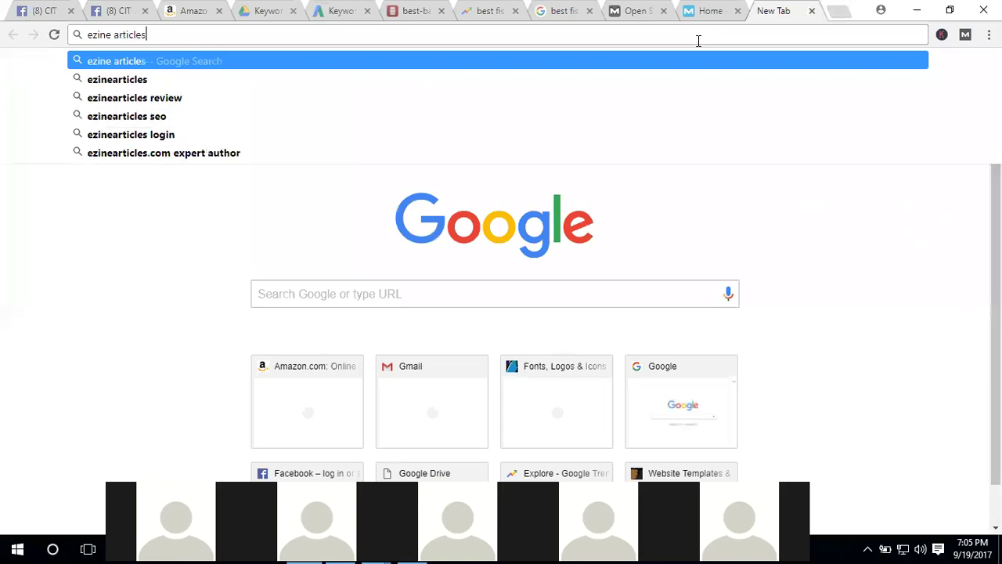
{"action": "key", "text": "Return"}
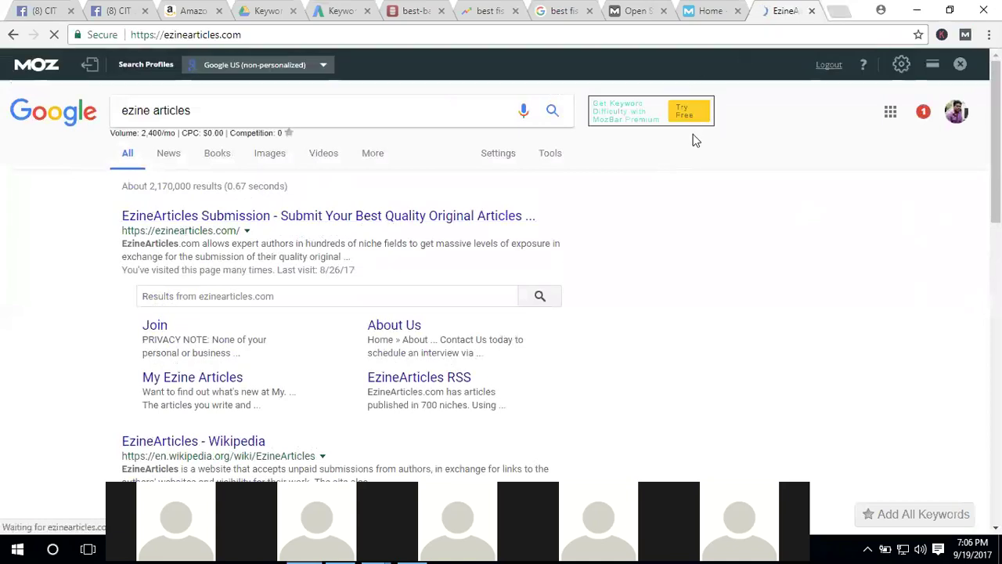
{"action": "scroll", "coordinate": [108, 326], "scroll_direction": "down", "scroll_amount": 5}
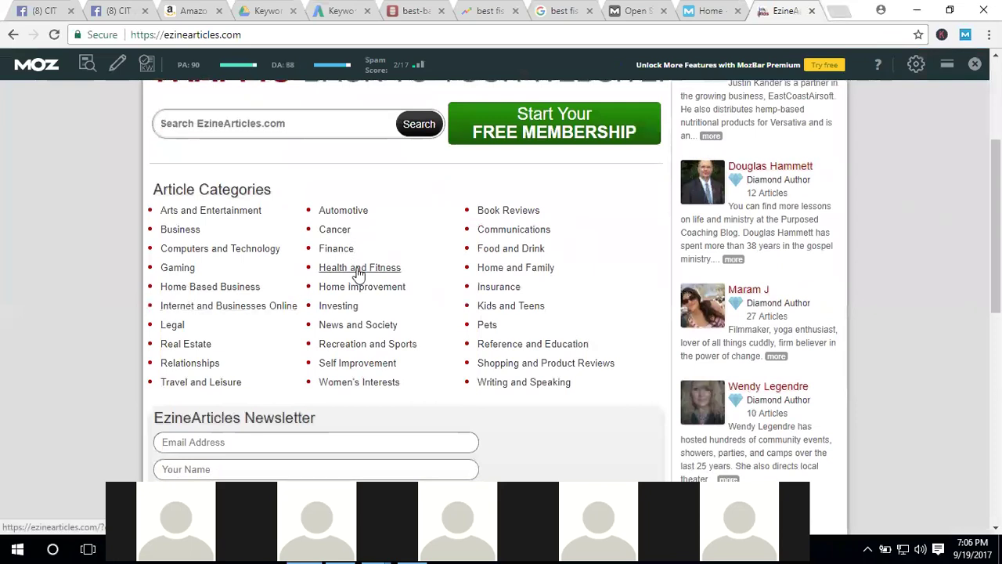
{"action": "scroll", "coordinate": [357, 271], "scroll_direction": "down", "scroll_amount": 1}
{"action": "left_click", "coordinate": [356, 266]}
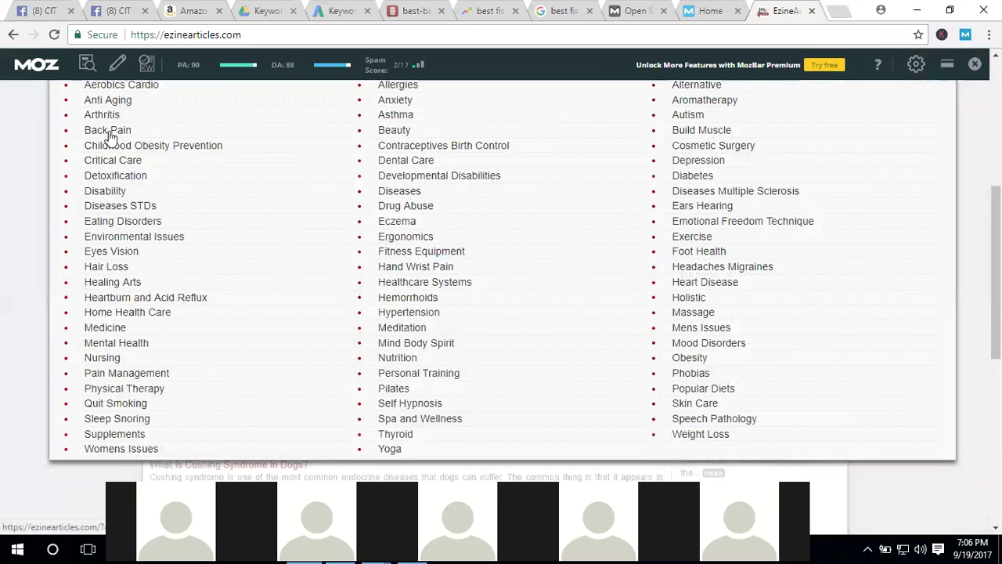
- Open the Beauty category and read 'The Best Skin Care Routine to Reduce the Appearance of Wrinkles'
{"action": "scroll", "coordinate": [235, 188], "scroll_direction": "up", "scroll_amount": 2}
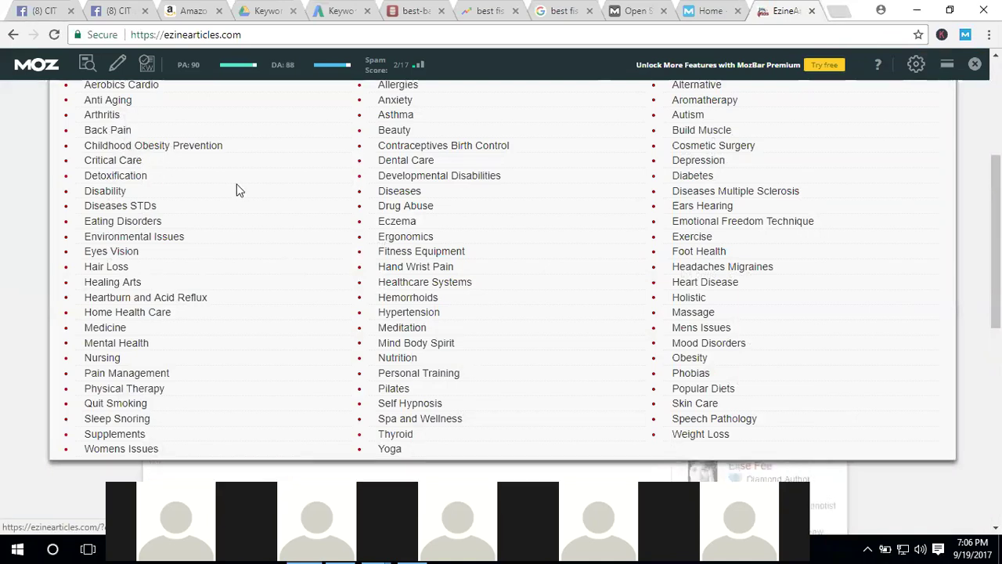
{"action": "left_click", "coordinate": [400, 135]}
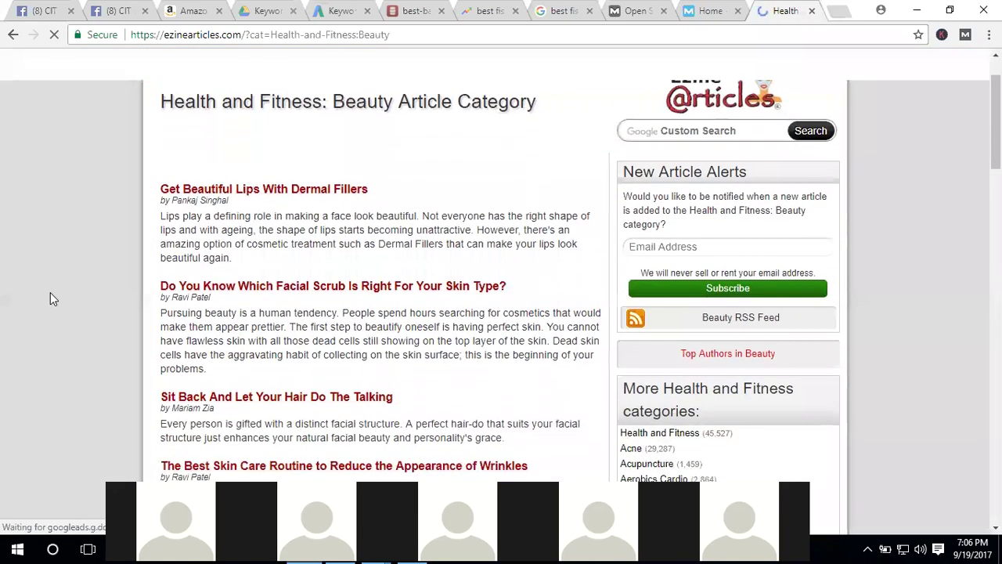
{"action": "scroll", "coordinate": [400, 308], "scroll_direction": "down", "scroll_amount": 2}
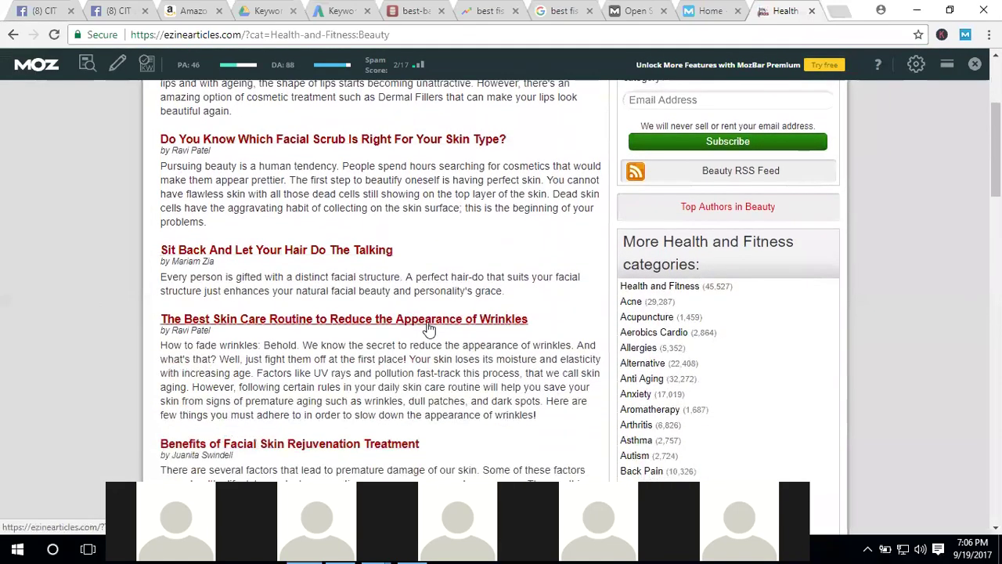
{"action": "left_click", "coordinate": [428, 328]}
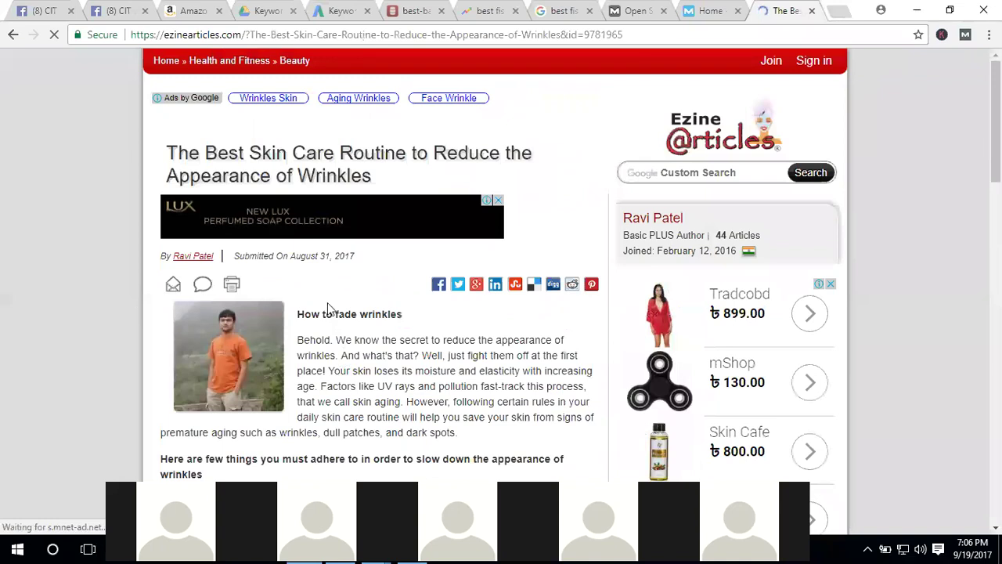
{"action": "scroll", "coordinate": [40, 323], "scroll_direction": "down", "scroll_amount": 15}
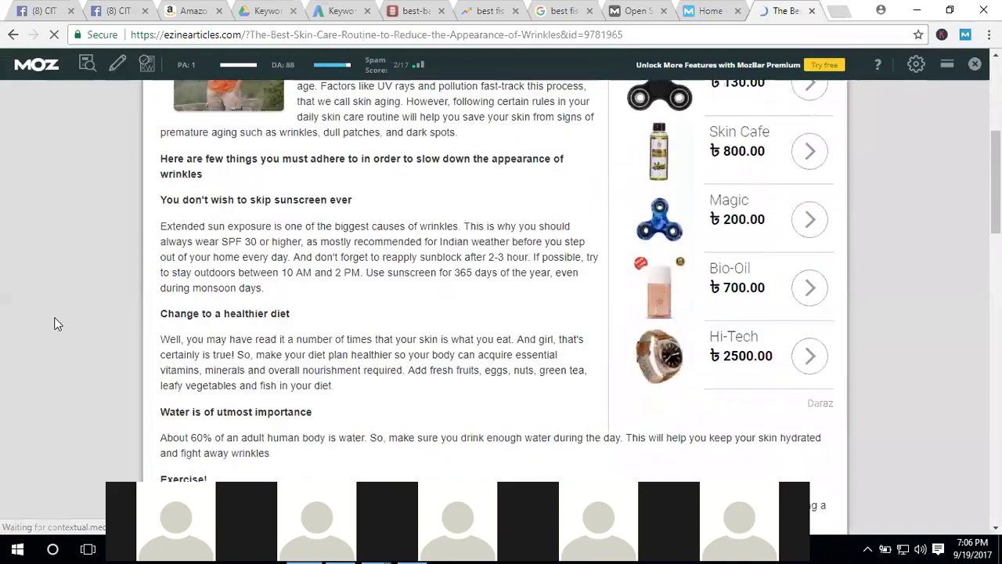
{"action": "scroll", "coordinate": [56, 322], "scroll_direction": "down", "scroll_amount": 1}
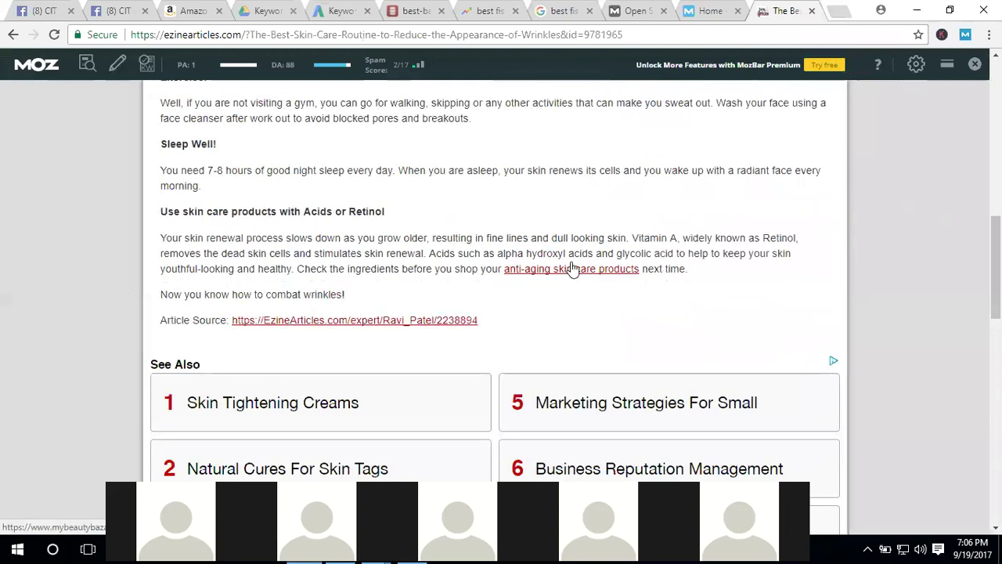
- Open the 'anti-aging skin care products' link in a new tab, note mybeautybazaar.com, and return
{"action": "middle_click", "coordinate": [565, 275]}
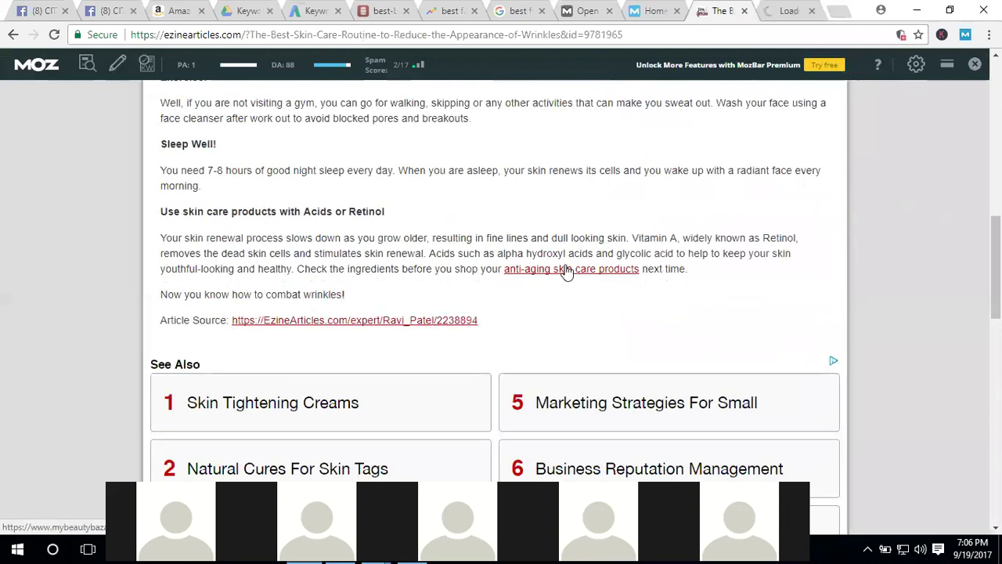
{"action": "left_click", "coordinate": [780, 10]}
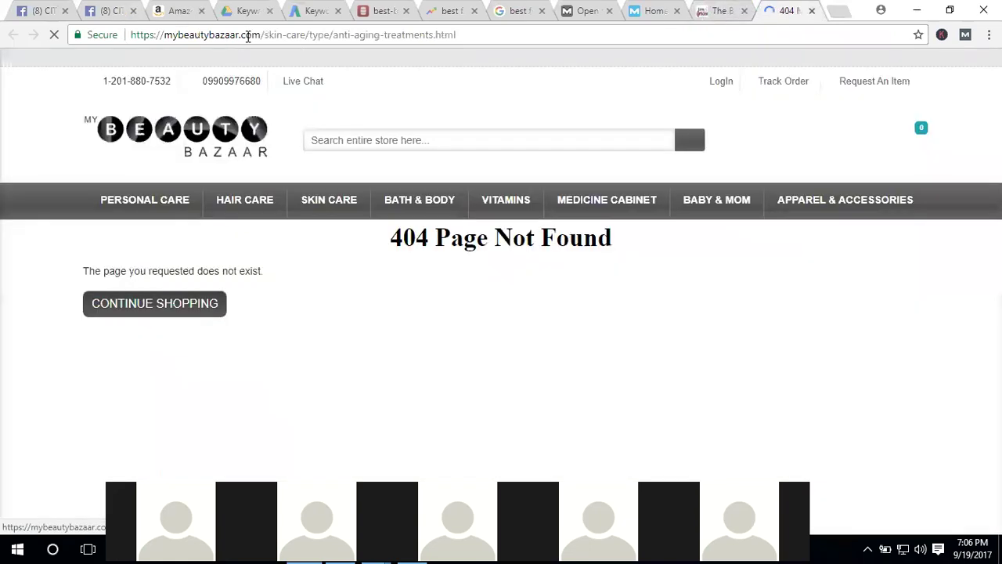
{"action": "left_click_drag", "start_coordinate": [261, 35], "coordinate": [154, 35]}
{"action": "left_click", "coordinate": [720, 10]}
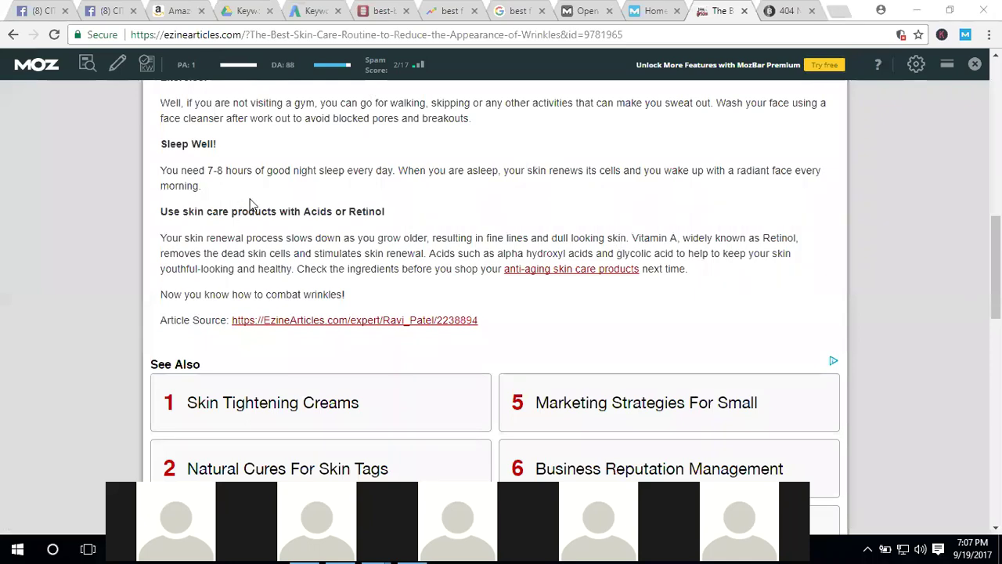
{"action": "scroll", "coordinate": [251, 211], "scroll_direction": "up", "scroll_amount": 3}
{"action": "scroll", "coordinate": [252, 237], "scroll_direction": "up", "scroll_amount": 3}
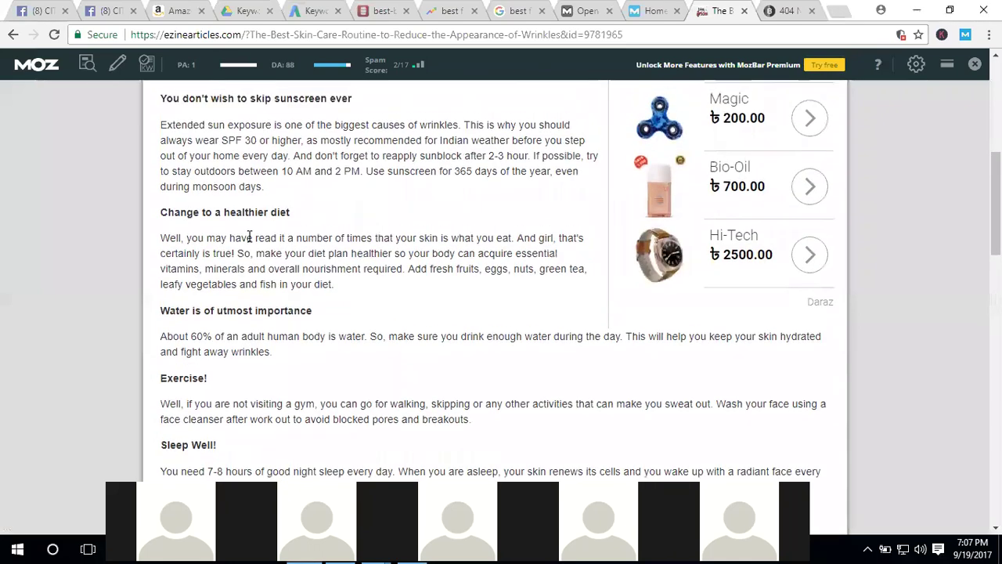
{"action": "scroll", "coordinate": [356, 159], "scroll_direction": "down", "scroll_amount": 2}
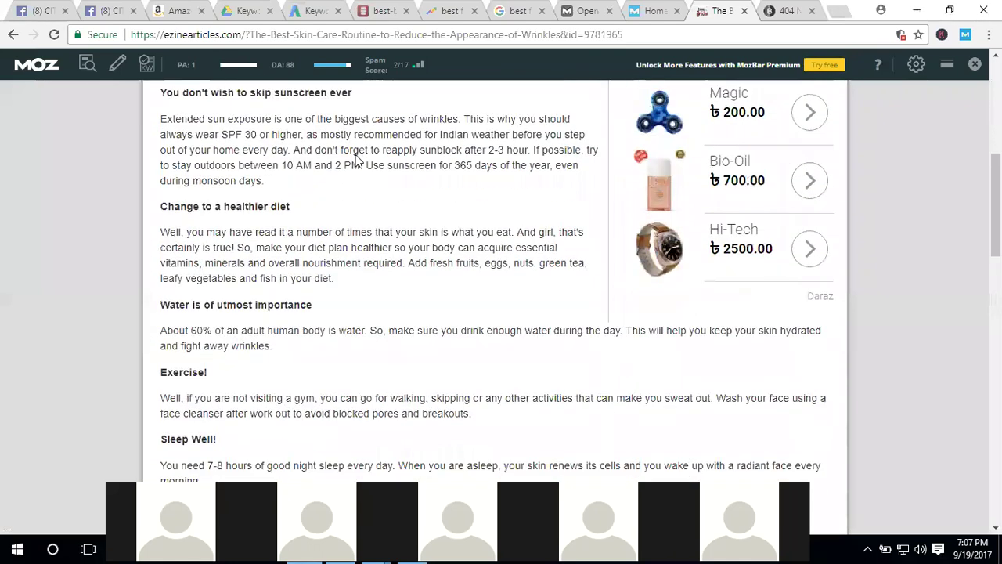
{"action": "left_click_drag", "start_coordinate": [345, 133], "coordinate": [374, 329]}
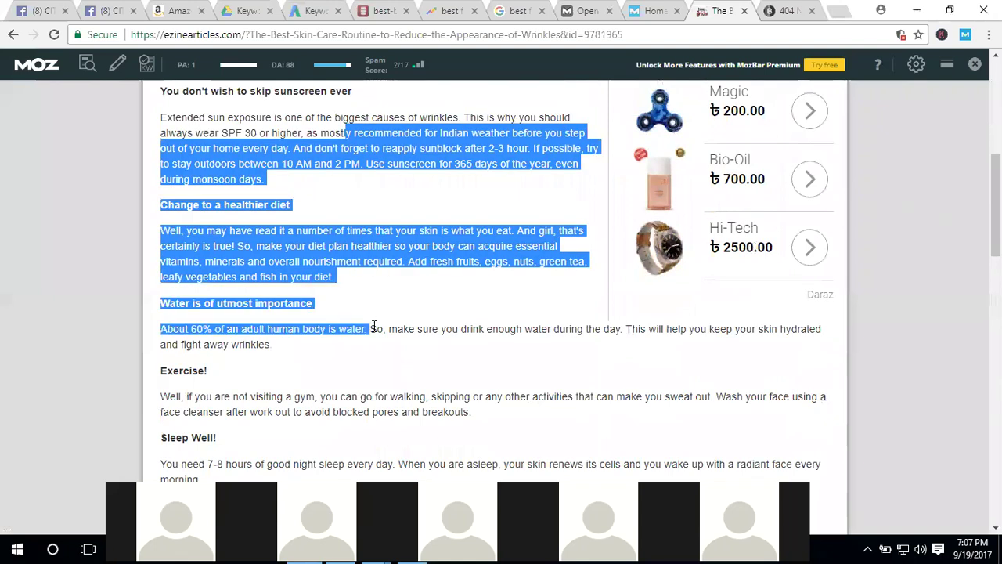
{"action": "left_click", "coordinate": [374, 329]}
{"action": "scroll", "coordinate": [416, 301], "scroll_direction": "down", "scroll_amount": 3}
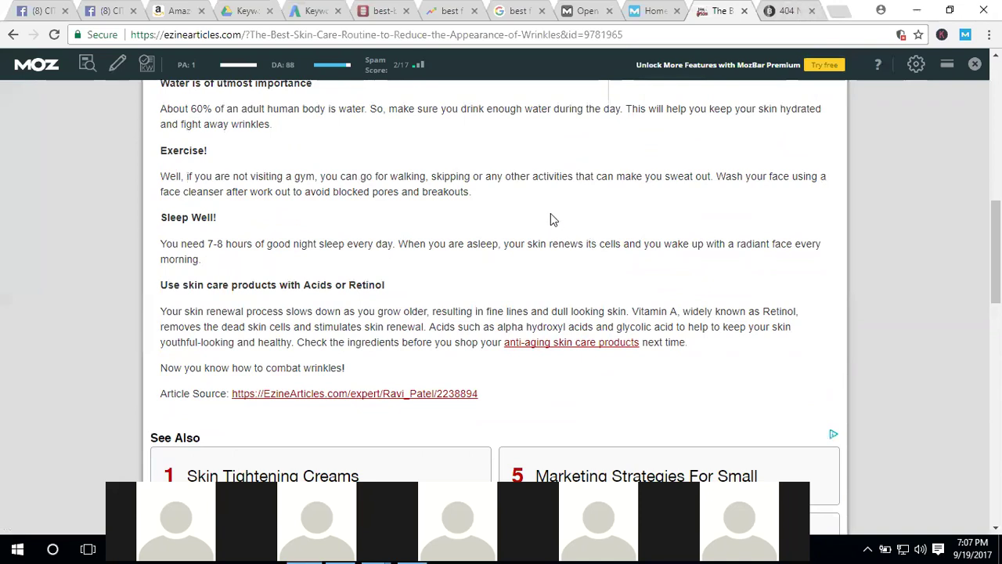
{"action": "left_click_drag", "start_coordinate": [246, 34], "coordinate": [103, 35]}
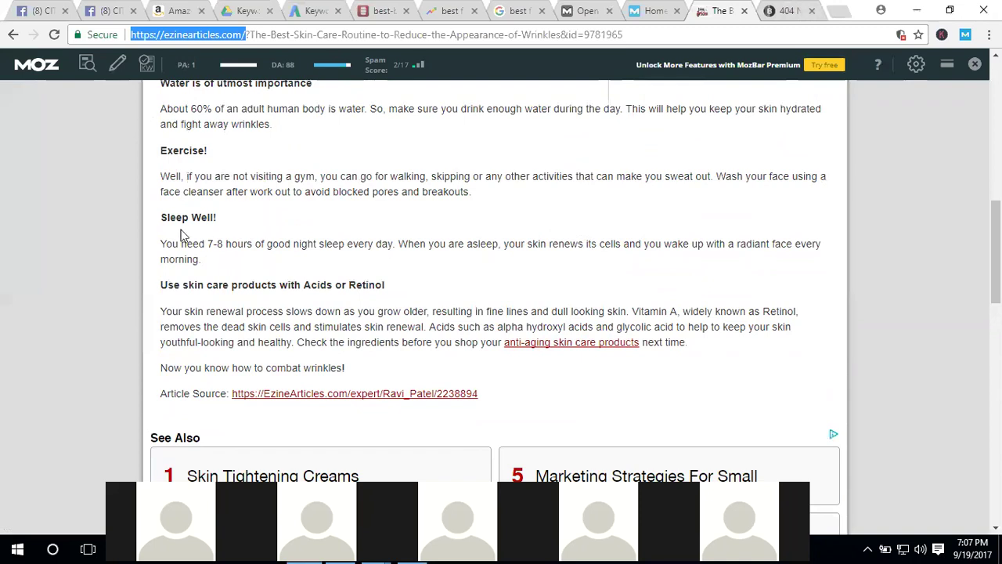
{"action": "scroll", "coordinate": [156, 238], "scroll_direction": "up", "scroll_amount": 1}
{"action": "scroll", "coordinate": [132, 232], "scroll_direction": "up", "scroll_amount": 3}
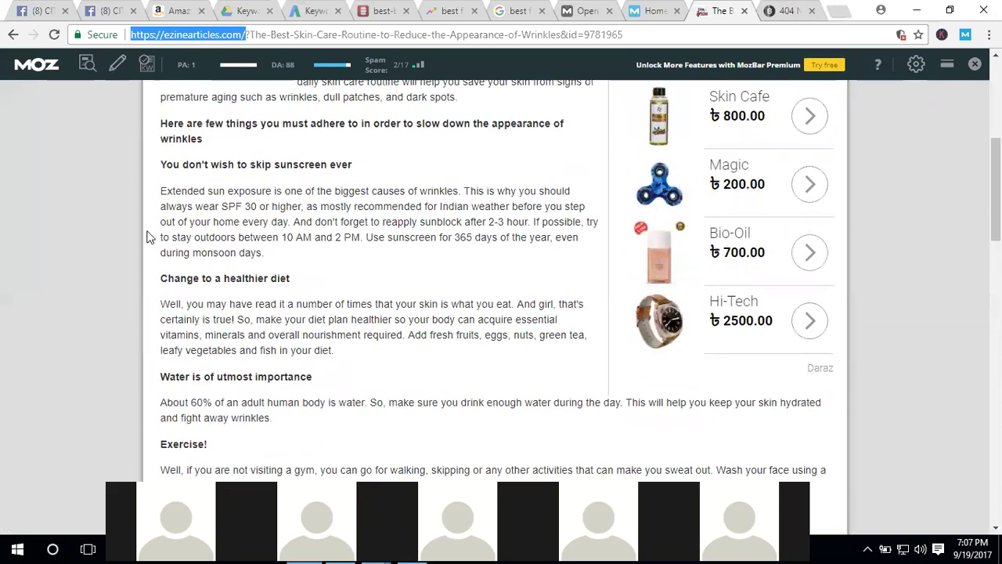
{"action": "scroll", "coordinate": [238, 173], "scroll_direction": "down", "scroll_amount": 2}
{"action": "scroll", "coordinate": [238, 172], "scroll_direction": "up", "scroll_amount": 1}
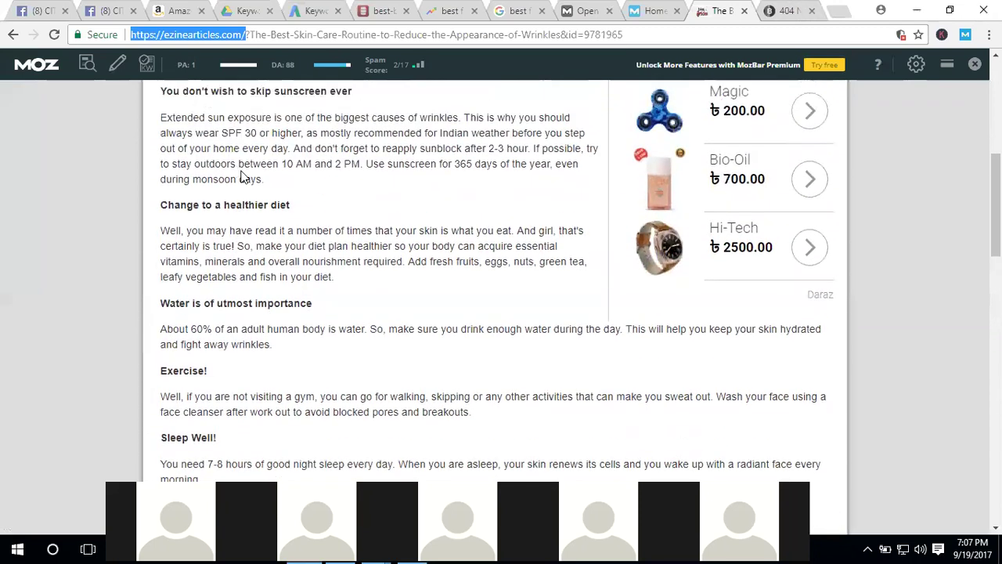
{"action": "scroll", "coordinate": [253, 172], "scroll_direction": "down", "scroll_amount": 2}
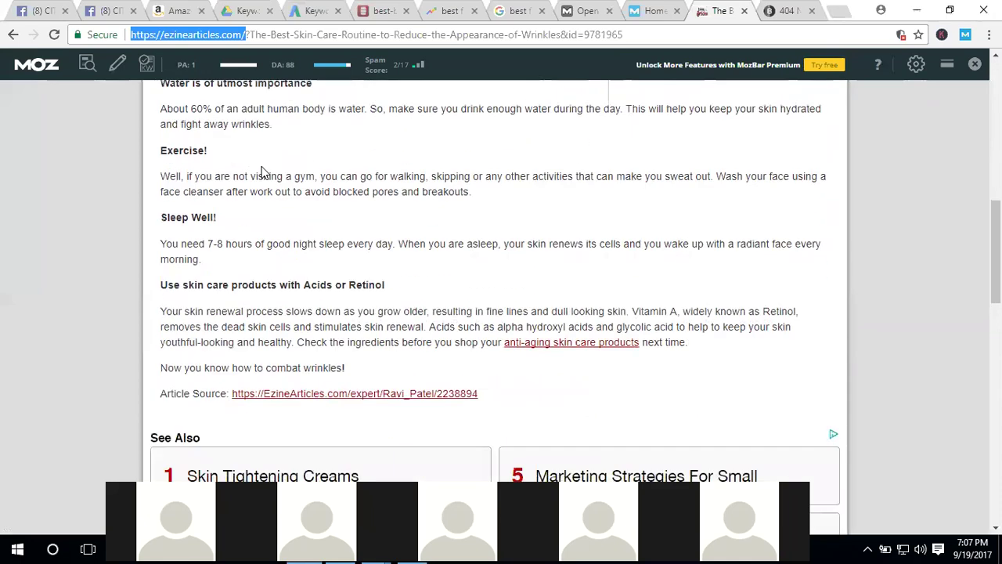
{"action": "scroll", "coordinate": [268, 232], "scroll_direction": "up", "scroll_amount": 6}
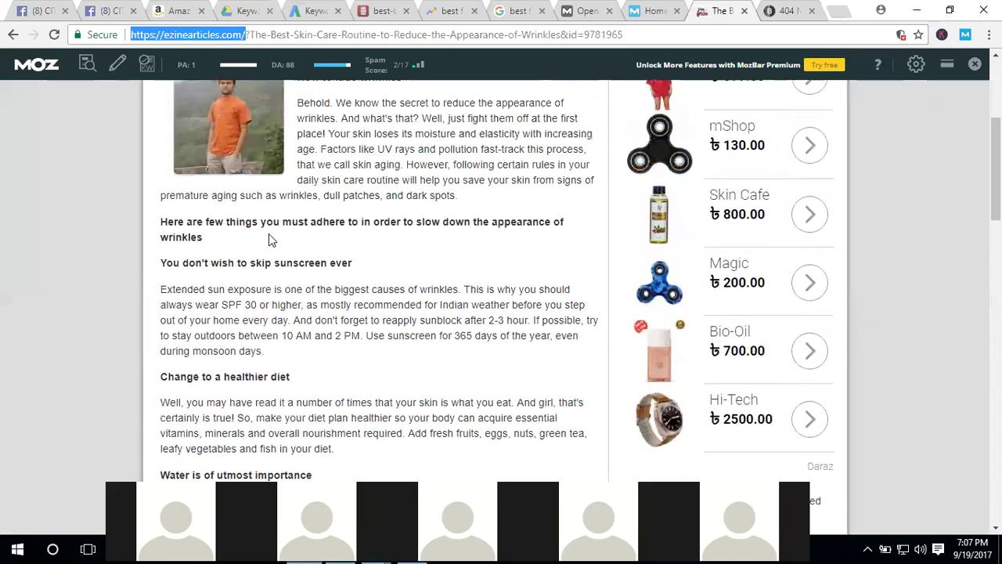
{"action": "scroll", "coordinate": [363, 266], "scroll_direction": "down", "scroll_amount": 4}
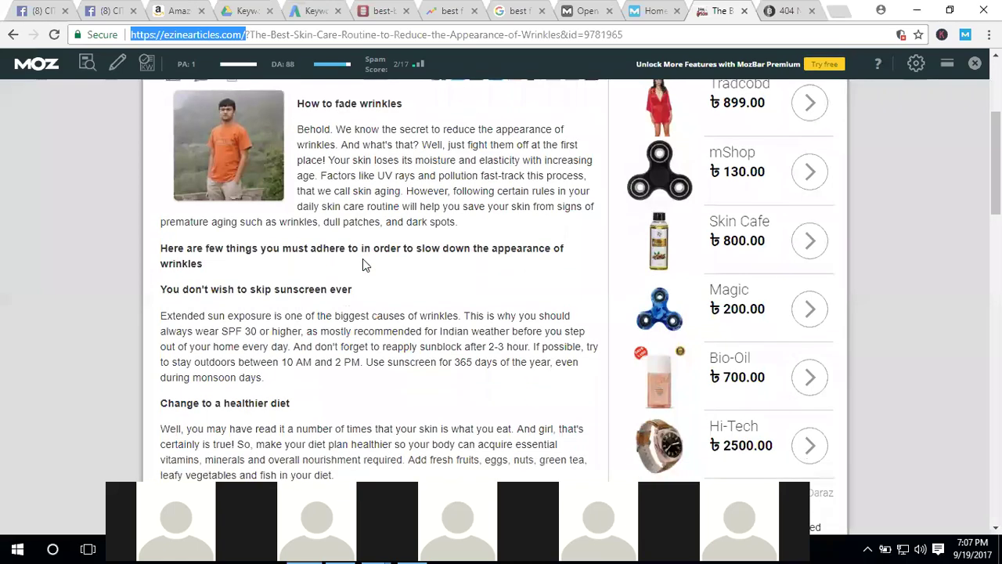
{"action": "scroll", "coordinate": [363, 258], "scroll_direction": "down", "scroll_amount": 4}
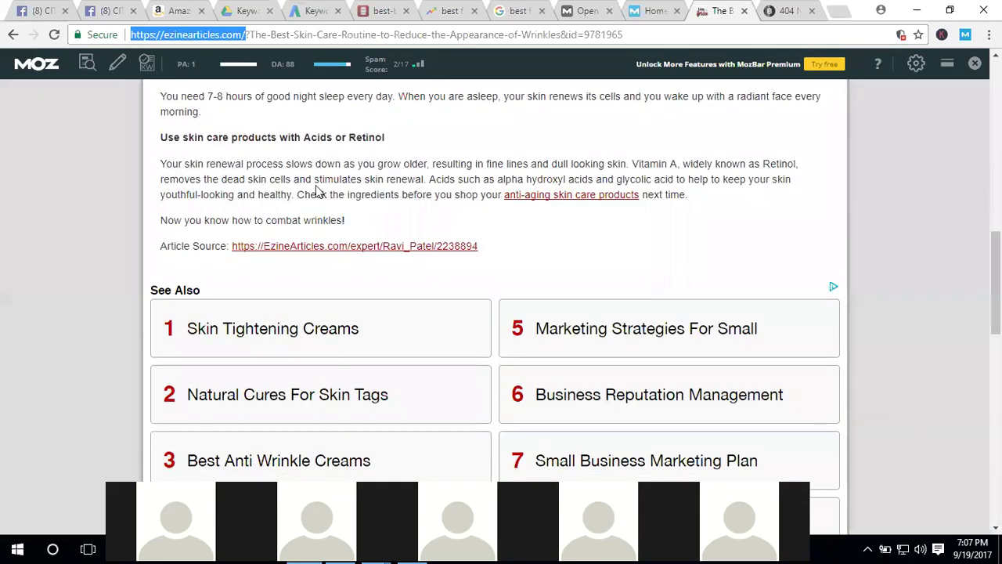
{"action": "scroll", "coordinate": [304, 189], "scroll_direction": "up", "scroll_amount": 2}
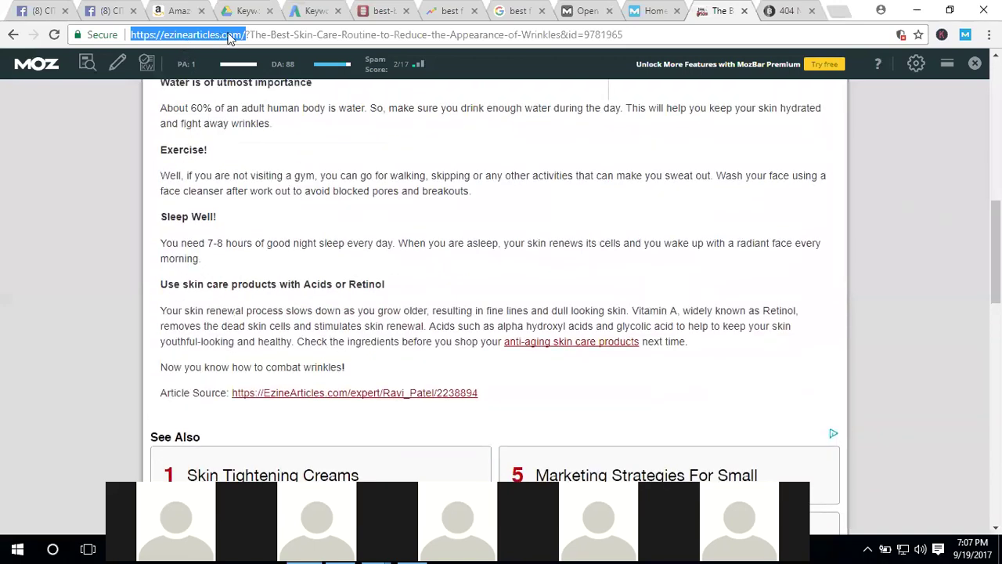
{"action": "scroll", "coordinate": [246, 194], "scroll_direction": "up", "scroll_amount": 1}
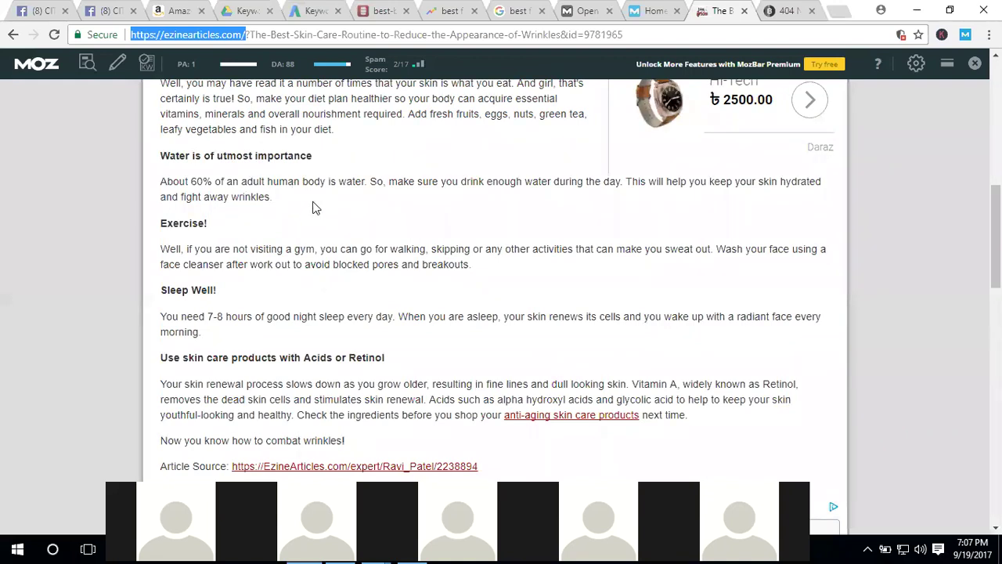
{"action": "scroll", "coordinate": [317, 212], "scroll_direction": "up", "scroll_amount": 4}
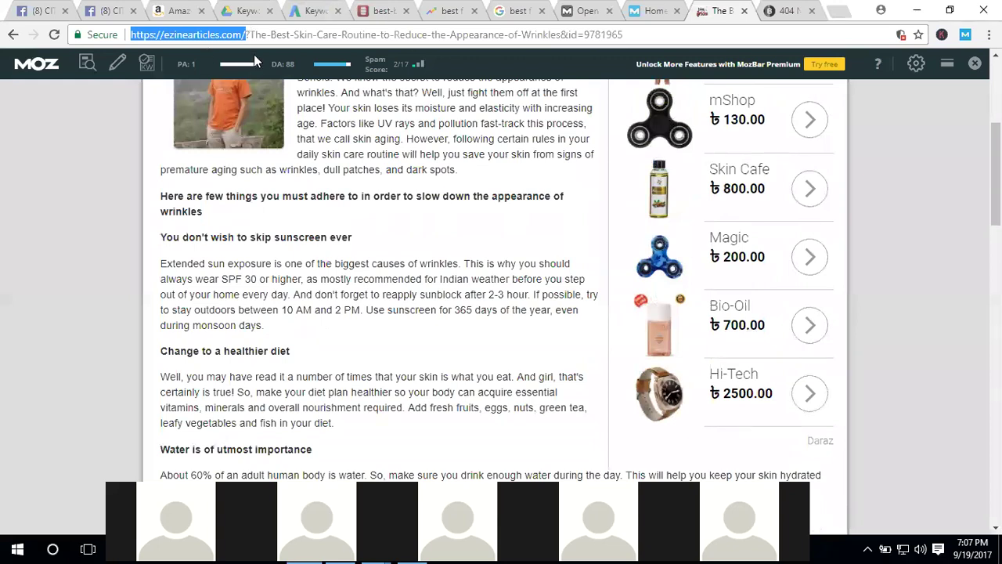
{"action": "scroll", "coordinate": [464, 239], "scroll_direction": "up", "scroll_amount": 2}
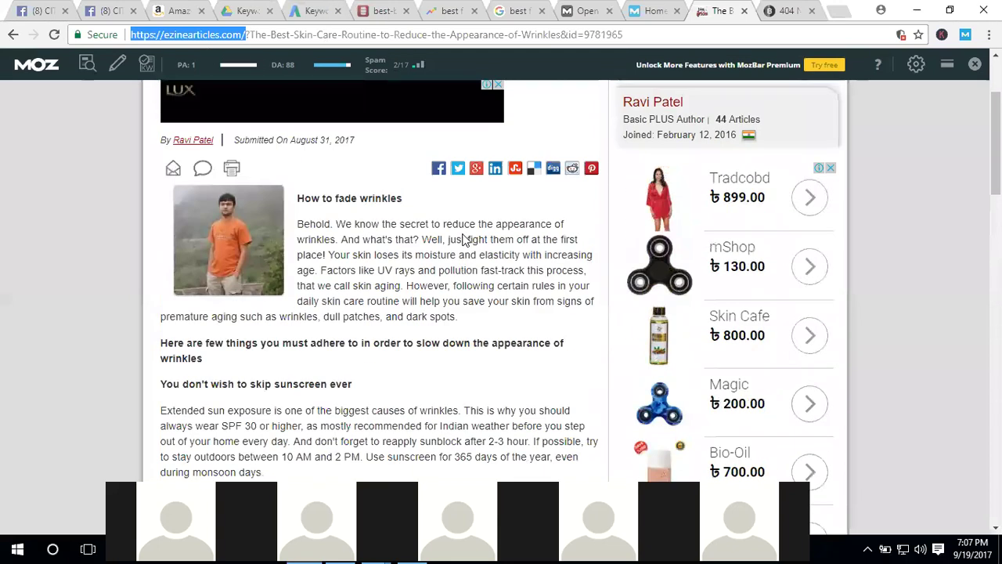
{"action": "scroll", "coordinate": [463, 239], "scroll_direction": "down", "scroll_amount": 3}
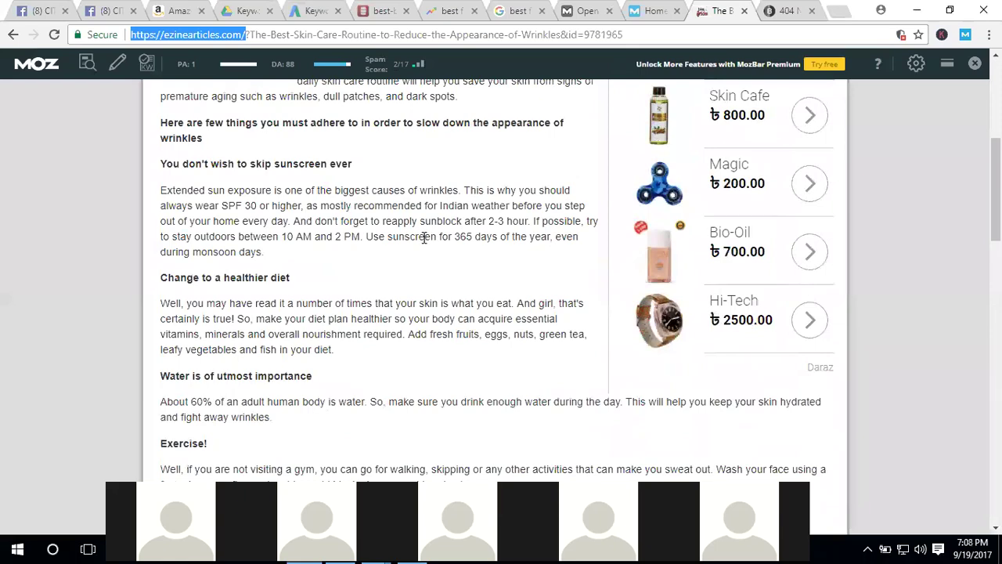
{"action": "scroll", "coordinate": [428, 235], "scroll_direction": "up", "scroll_amount": 5}
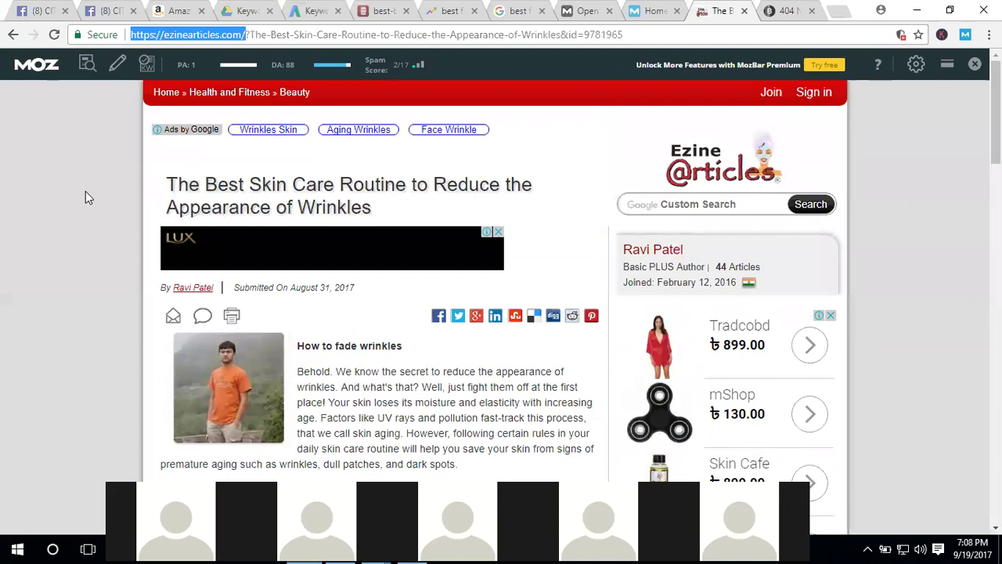
{"action": "left_click", "coordinate": [13, 36]}
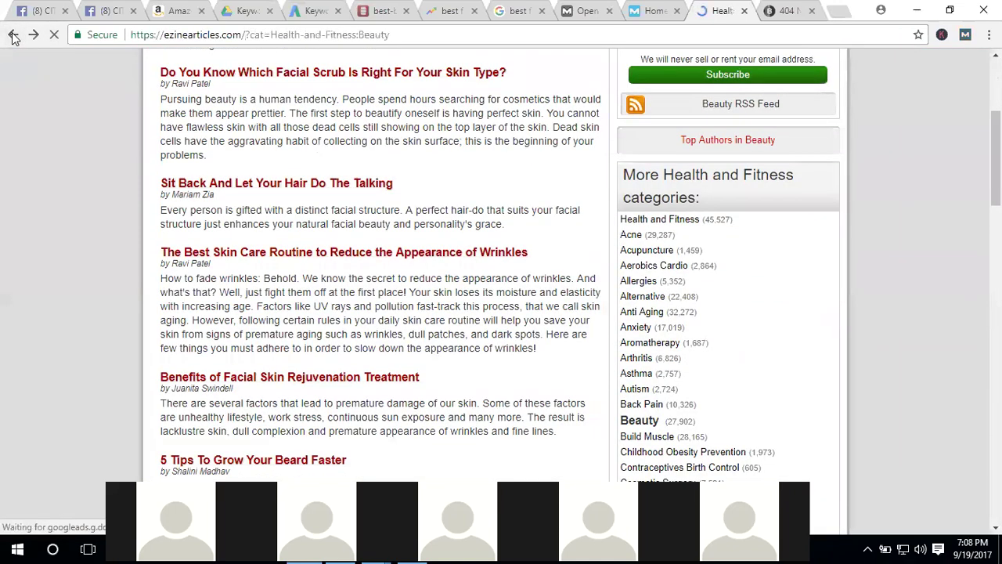
- Navigate back to the Google 'ezine articles' results, then show the easy keyword.PNG slide in Drive
{"action": "left_click", "coordinate": [13, 36]}
{"action": "left_click", "coordinate": [14, 36]}
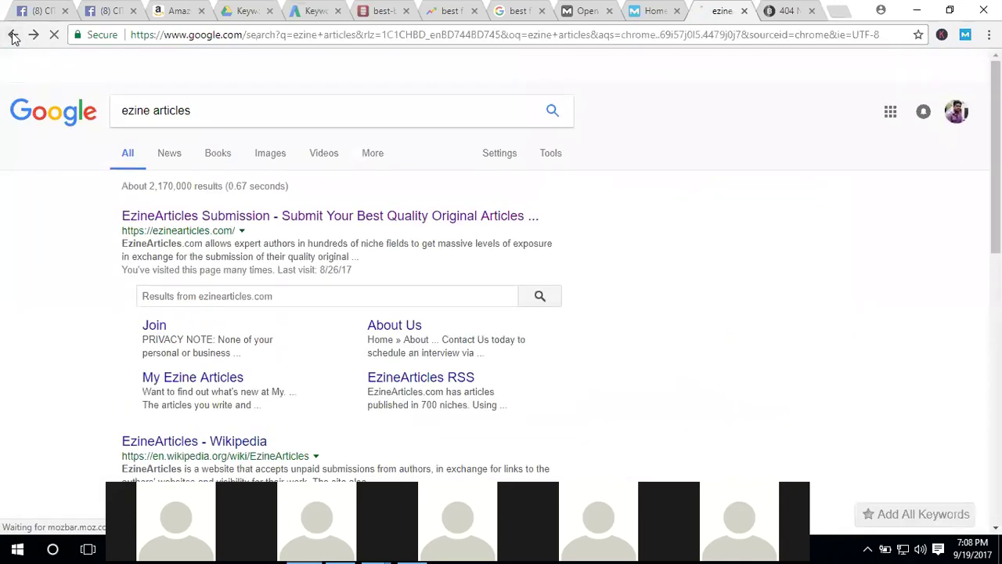
{"action": "left_click", "coordinate": [14, 36]}
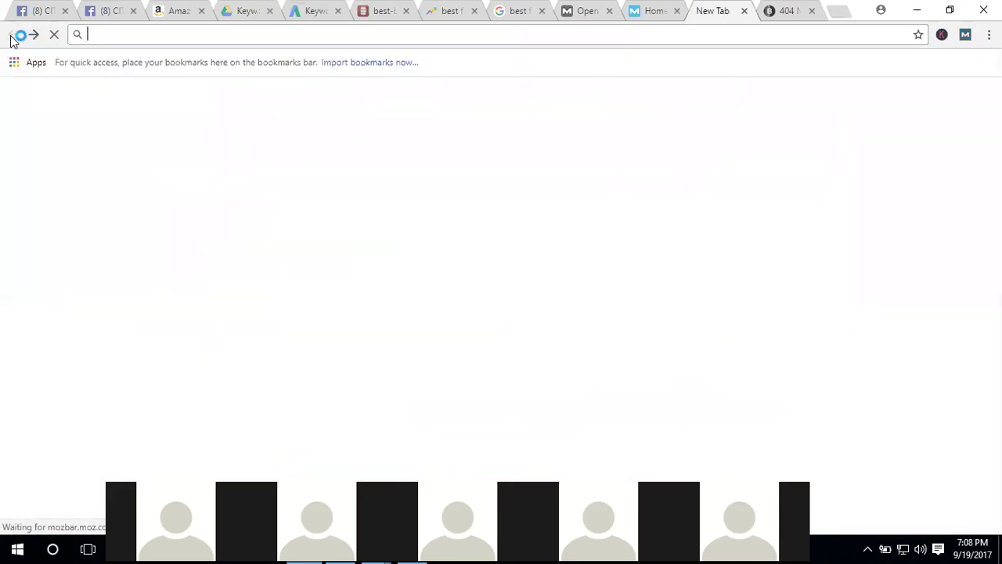
{"action": "left_click", "coordinate": [29, 36]}
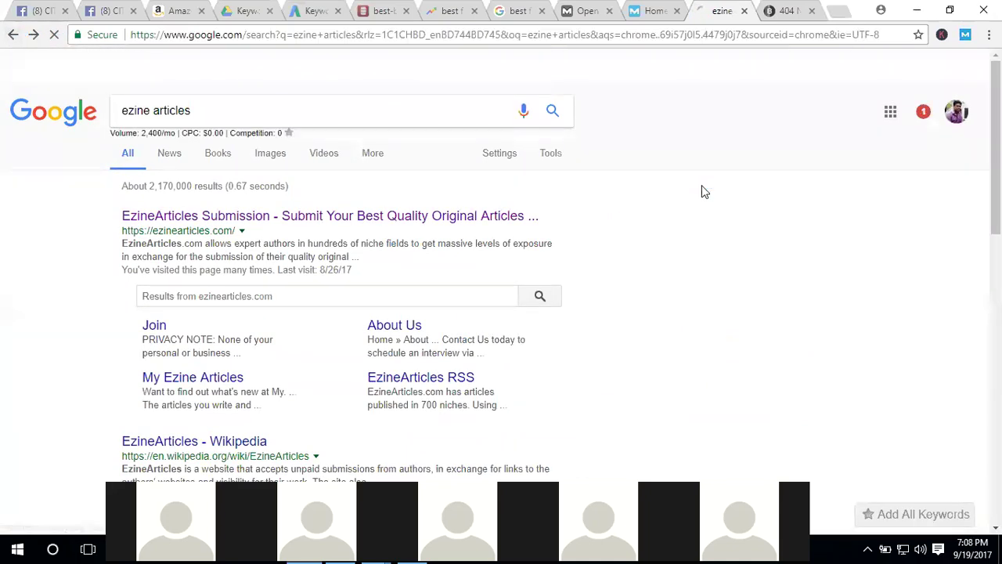
{"action": "left_click", "coordinate": [245, 8]}
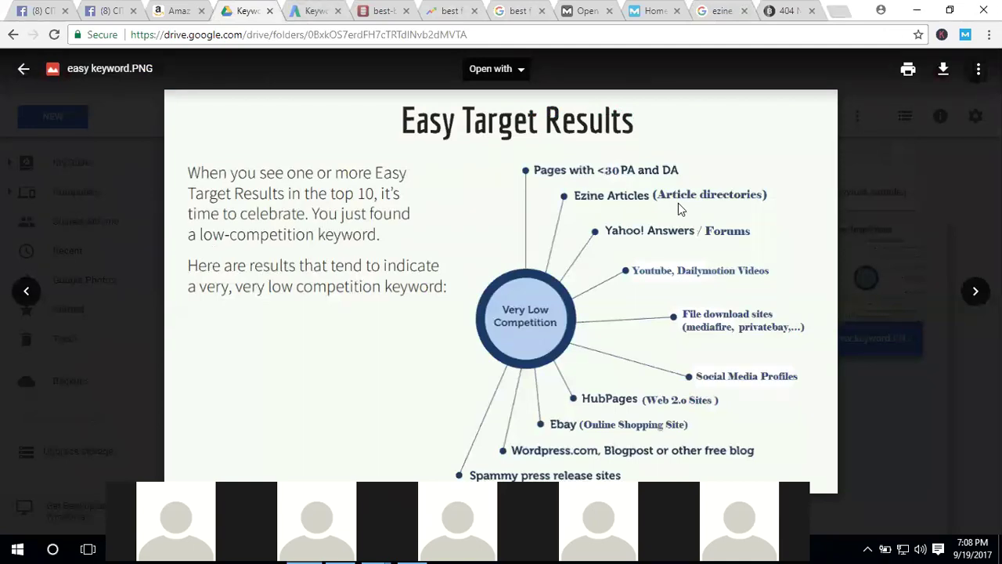
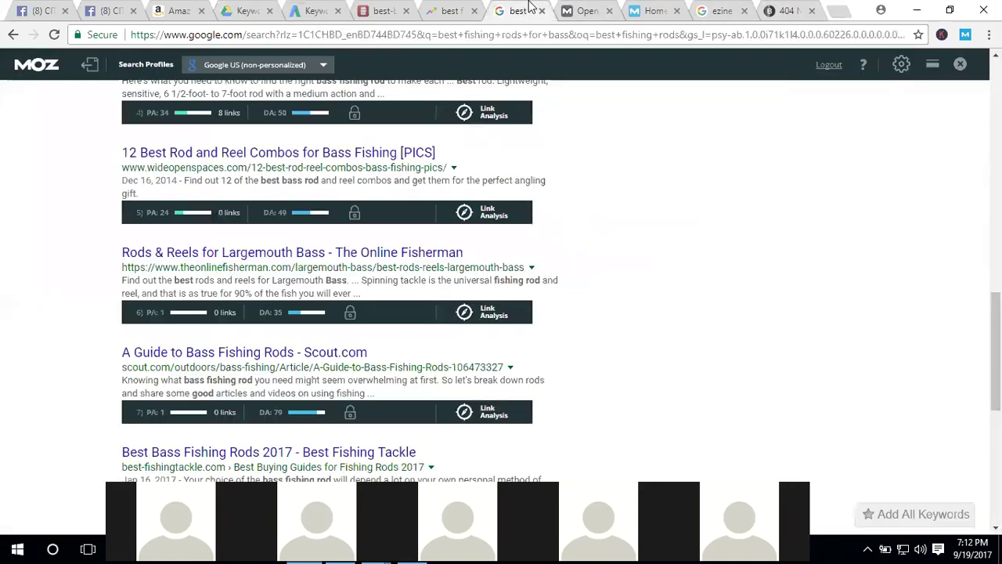
- Look over the Google results for 'best fishing rods for bass'
{"action": "left_click", "coordinate": [533, 9]}
{"action": "scroll", "coordinate": [605, 147], "scroll_direction": "down", "scroll_amount": 2}
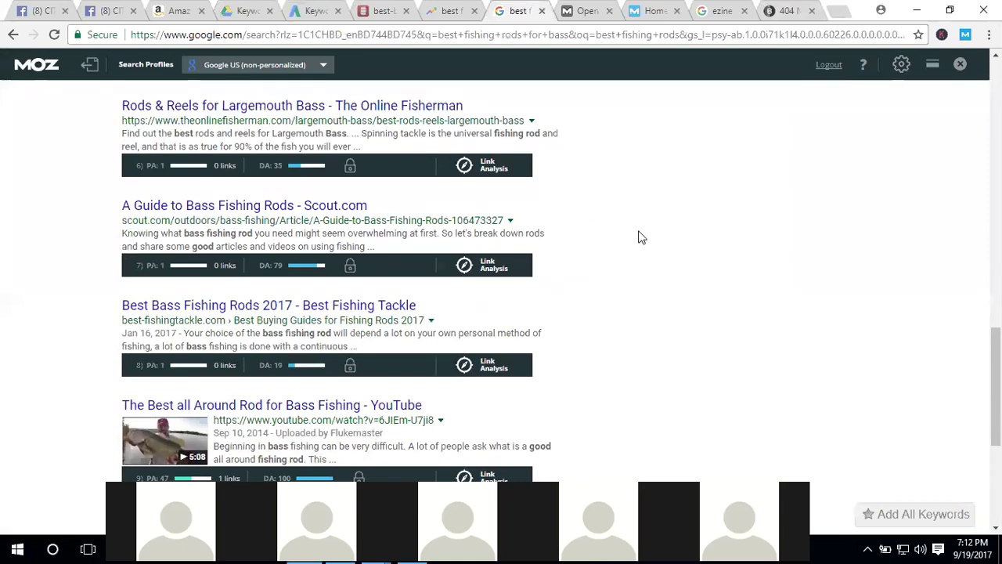
{"action": "scroll", "coordinate": [637, 235], "scroll_direction": "up", "scroll_amount": 12}
{"action": "scroll", "coordinate": [647, 237], "scroll_direction": "up", "scroll_amount": 3}
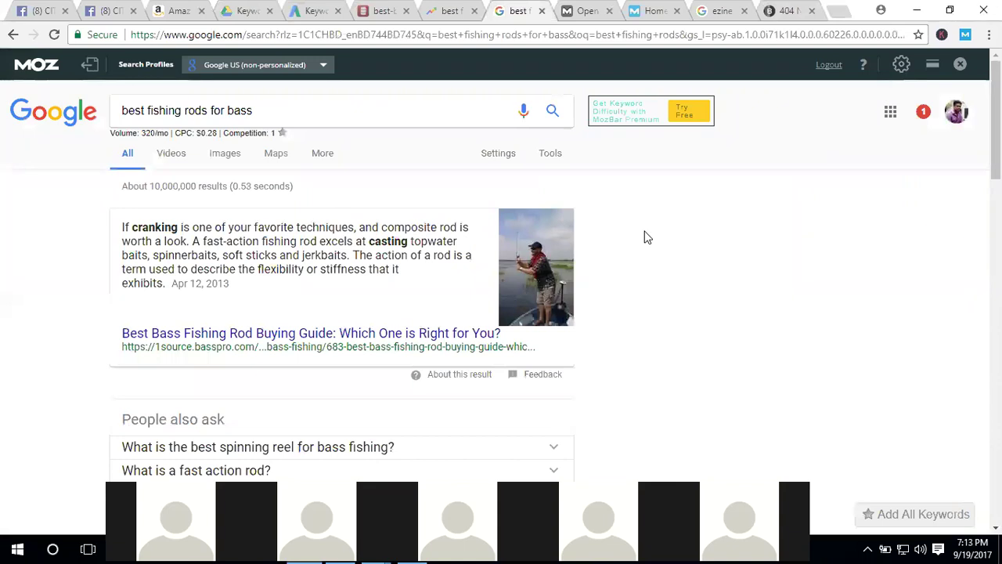
- Highlight the required keyword criteria and the optional 'KD < 30 according to Moz' line, then close the 404 tab
{"action": "left_click", "coordinate": [254, 11]}
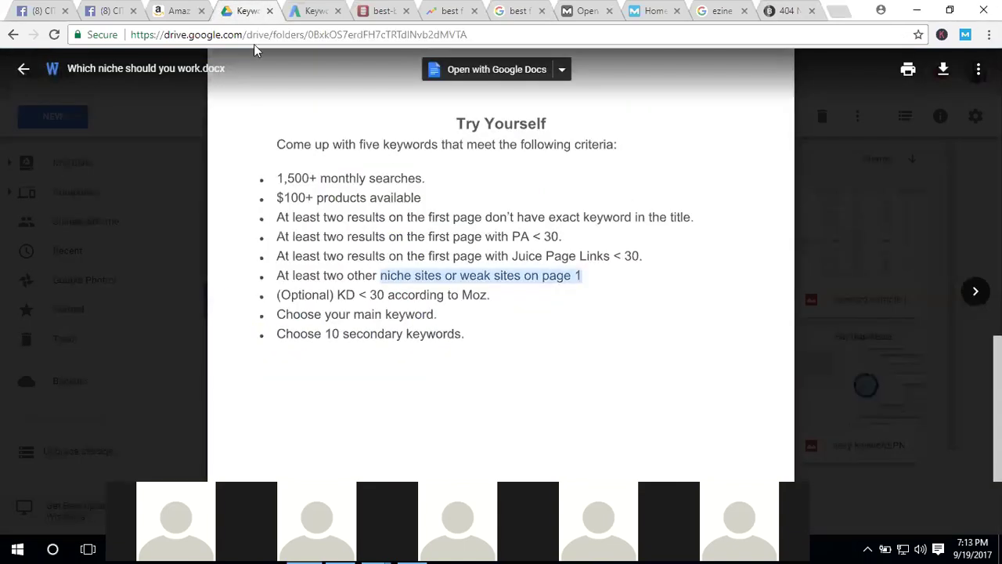
{"action": "left_click", "coordinate": [574, 275]}
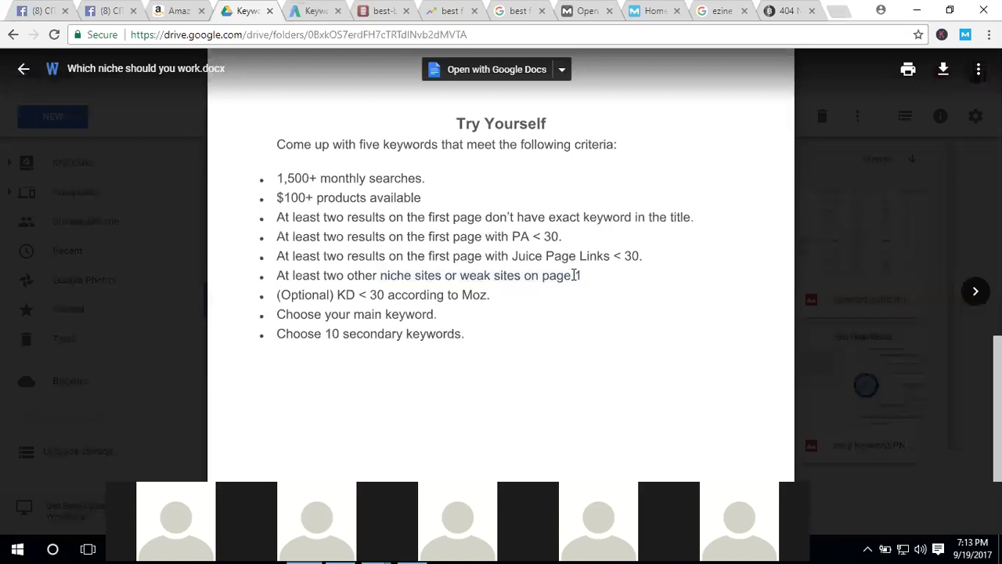
{"action": "left_click_drag", "start_coordinate": [279, 178], "coordinate": [583, 279]}
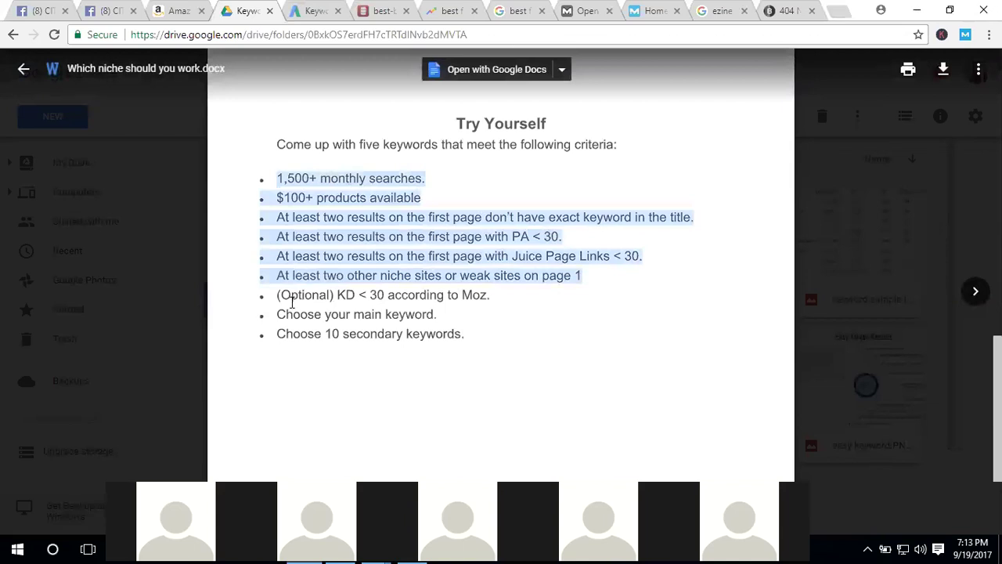
{"action": "left_click_drag", "start_coordinate": [278, 294], "coordinate": [490, 298]}
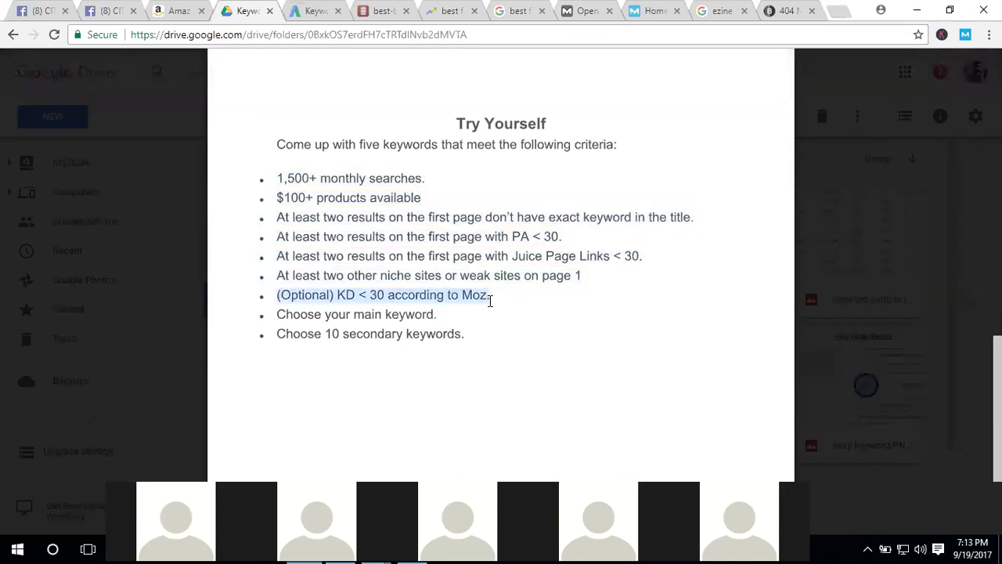
{"action": "left_click", "coordinate": [813, 11]}
- Open Keyword Research under SEO Tools in the moz.com footer to reach Keyword Explorer
{"action": "left_click", "coordinate": [709, 11]}
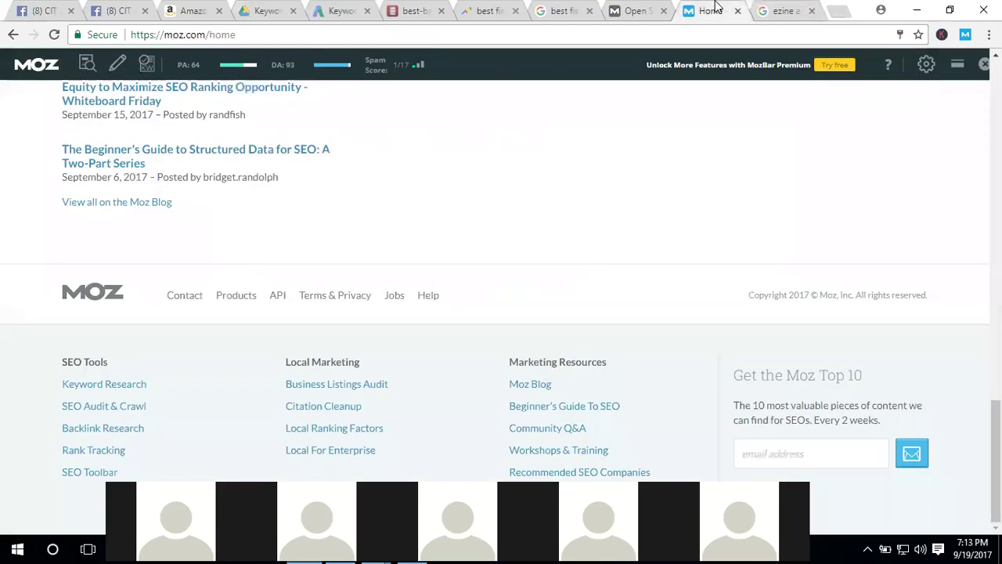
{"action": "scroll", "coordinate": [524, 177], "scroll_direction": "up", "scroll_amount": 15}
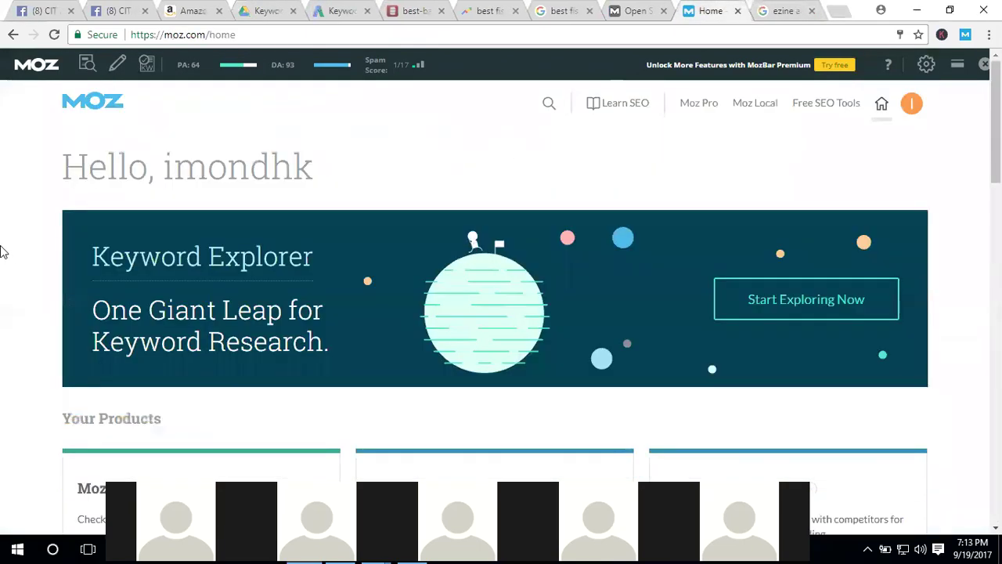
{"action": "scroll", "coordinate": [2, 266], "scroll_direction": "down", "scroll_amount": 8}
{"action": "scroll", "coordinate": [3, 290], "scroll_direction": "down", "scroll_amount": 10}
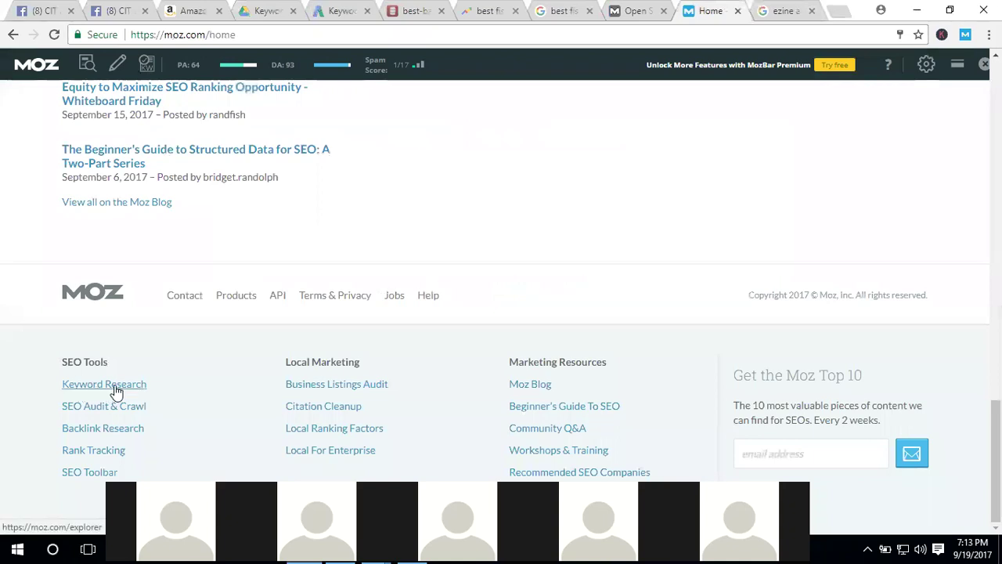
{"action": "left_click", "coordinate": [115, 387]}
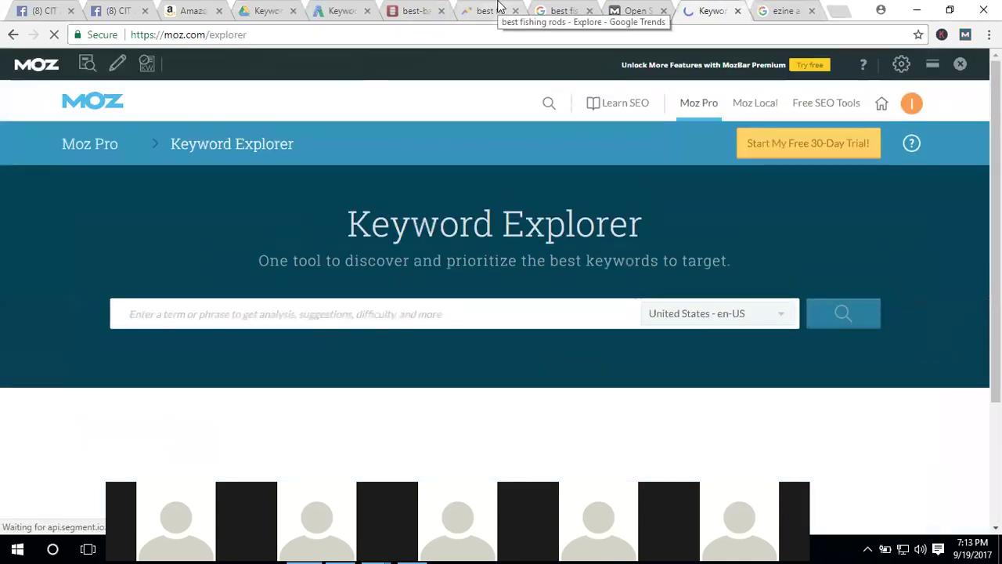
- Copy the term 'best fishing rods' from the Google Trends page
{"action": "left_click", "coordinate": [498, 8]}
{"action": "right_click", "coordinate": [130, 142]}
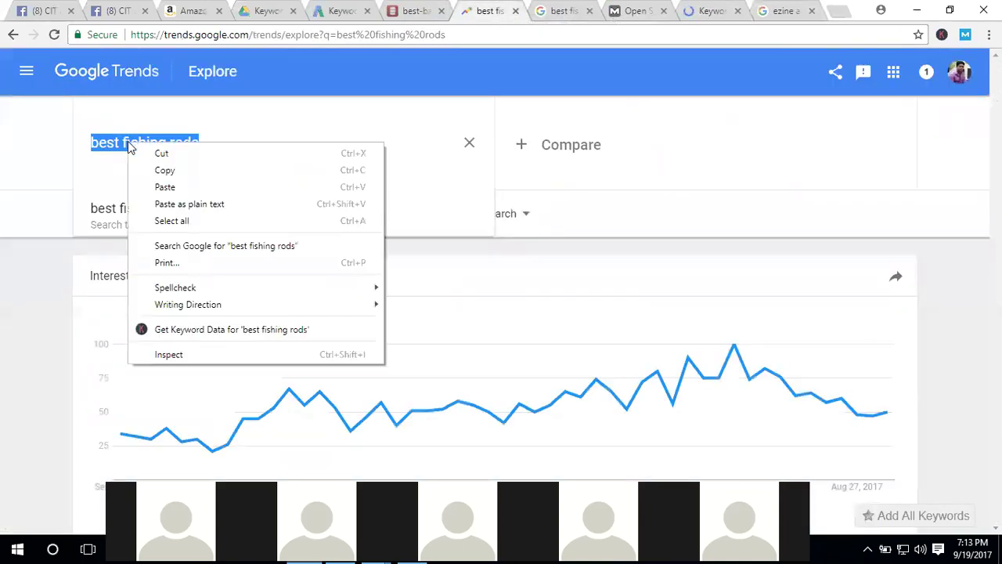
{"action": "left_click", "coordinate": [188, 178]}
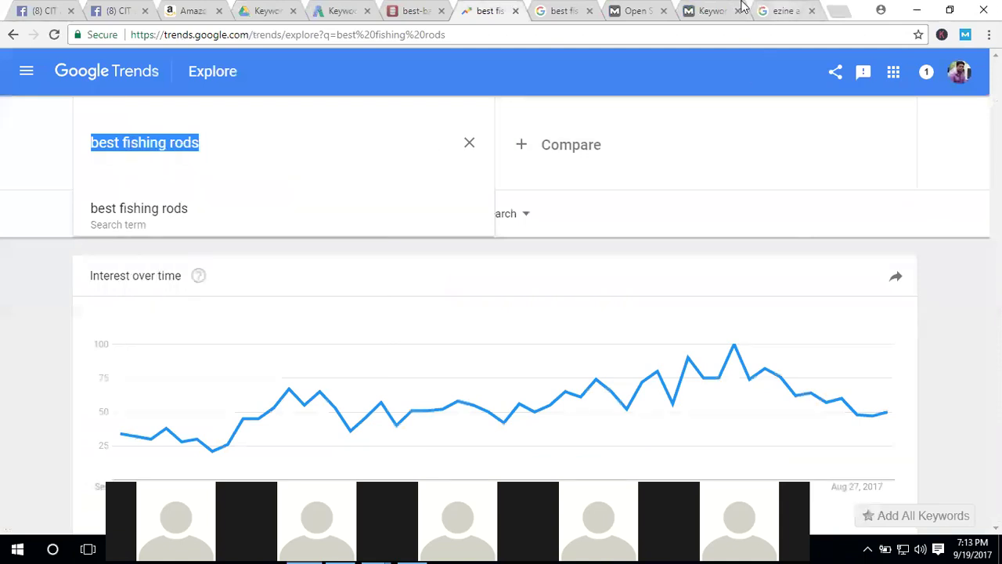
- Paste 'best fishing rods' into the Keyword Explorer search box and run the search
{"action": "left_click", "coordinate": [716, 9]}
{"action": "left_click", "coordinate": [280, 282]}
{"action": "right_click", "coordinate": [281, 284]}
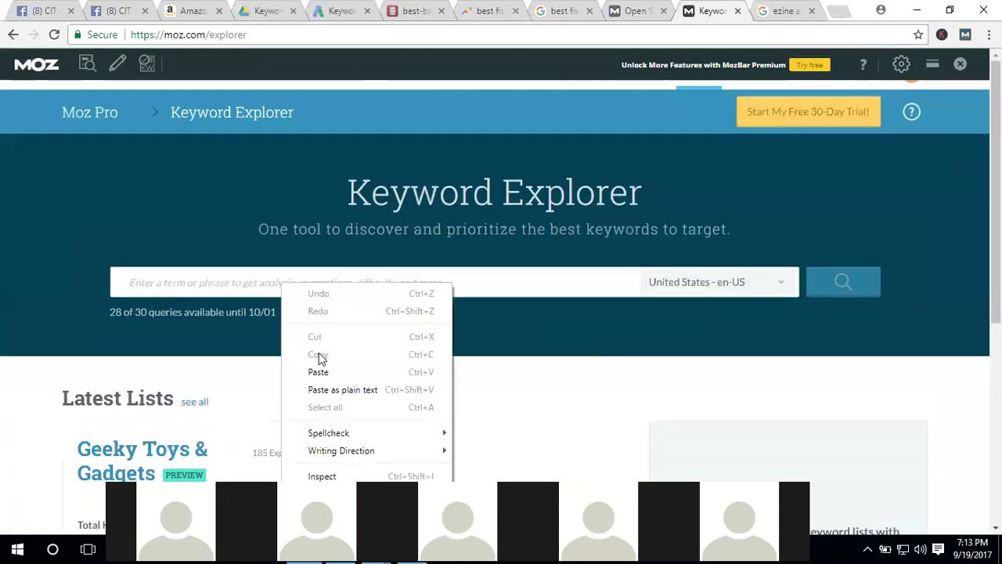
{"action": "left_click", "coordinate": [332, 373]}
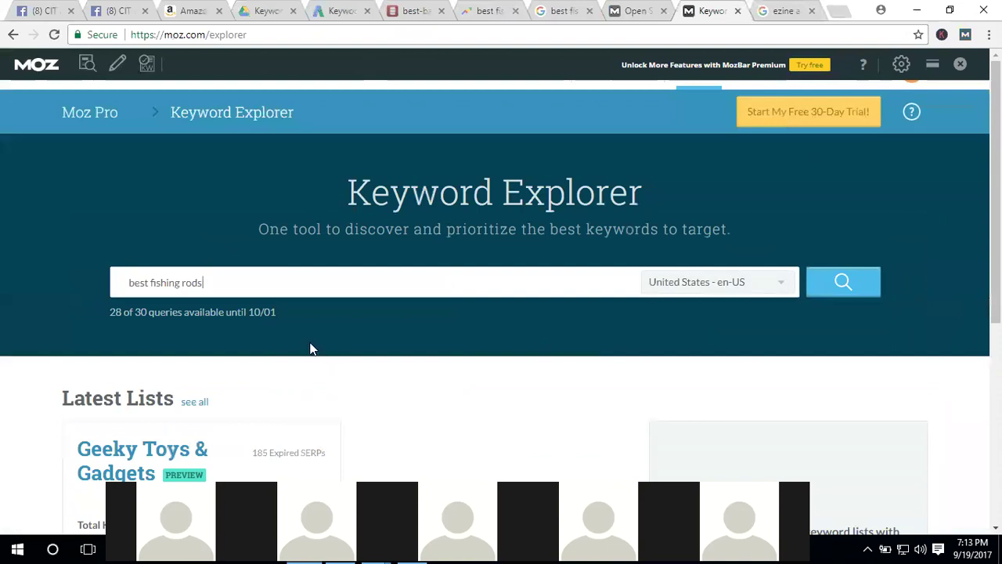
{"action": "scroll", "coordinate": [310, 349], "scroll_direction": "down", "scroll_amount": 1}
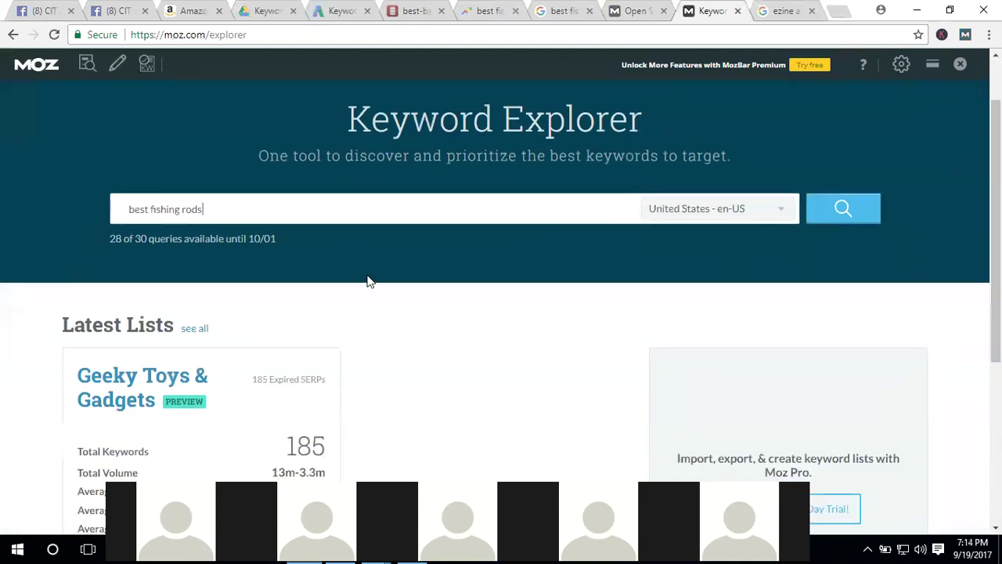
{"action": "left_click", "coordinate": [835, 209]}
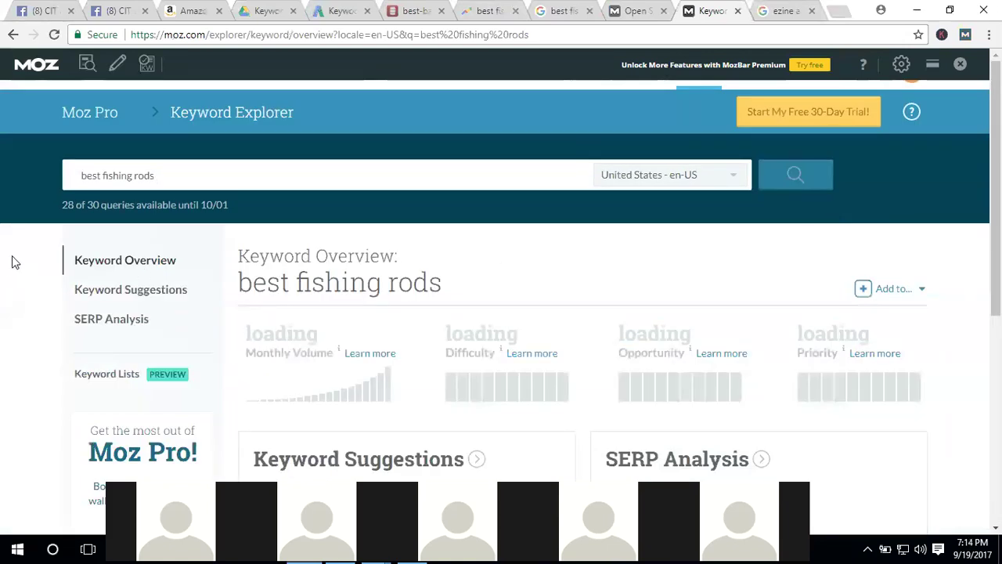
- Let the 'best fishing rods' metrics load and read the Difficulty 38 explanation
{"action": "scroll", "coordinate": [20, 253], "scroll_direction": "down", "scroll_amount": 2}
{"action": "scroll", "coordinate": [415, 284], "scroll_direction": "up", "scroll_amount": 1}
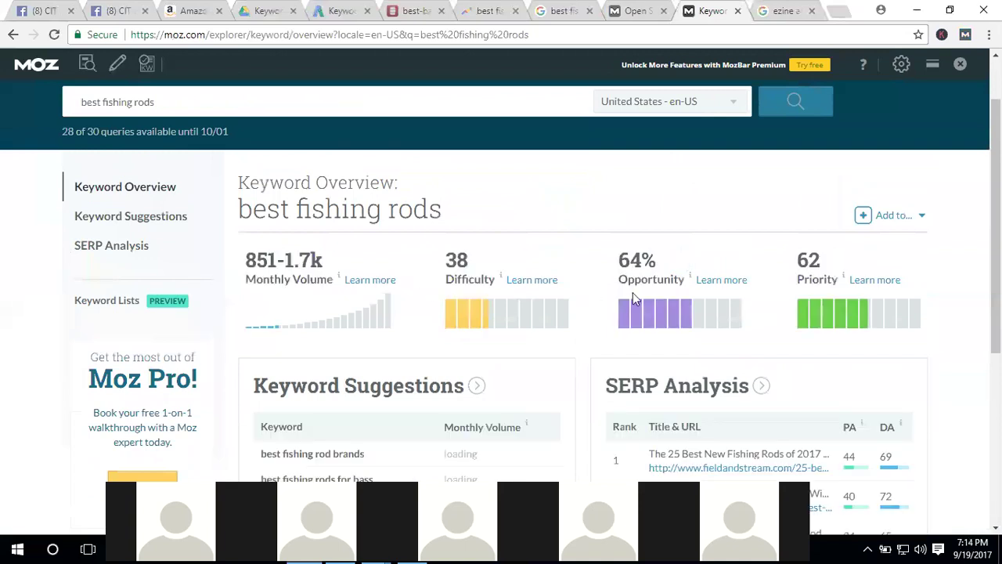
{"action": "scroll", "coordinate": [493, 235], "scroll_direction": "down", "scroll_amount": 1}
{"action": "mouse_move", "coordinate": [479, 178]}
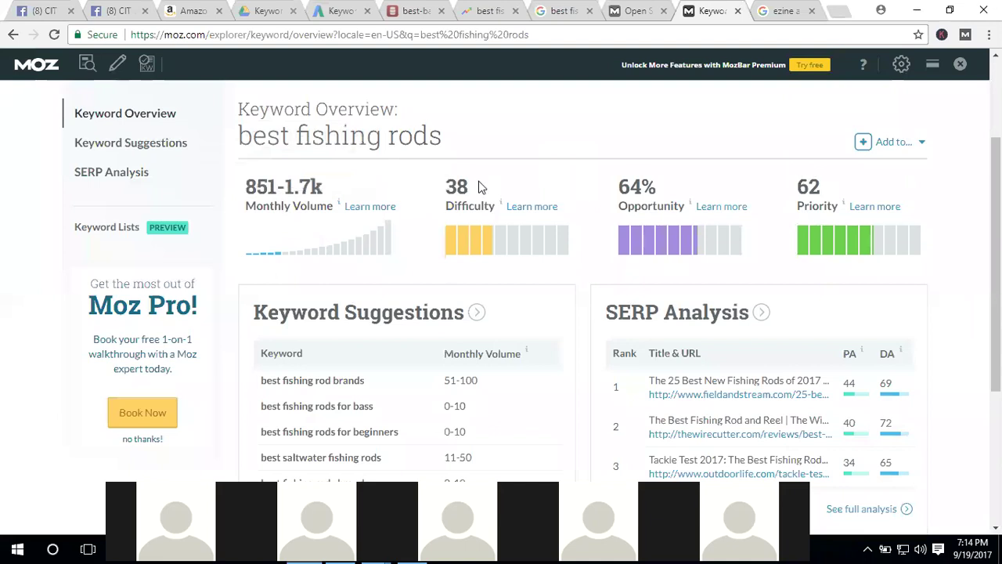
{"action": "scroll", "coordinate": [466, 256], "scroll_direction": "up", "scroll_amount": 1}
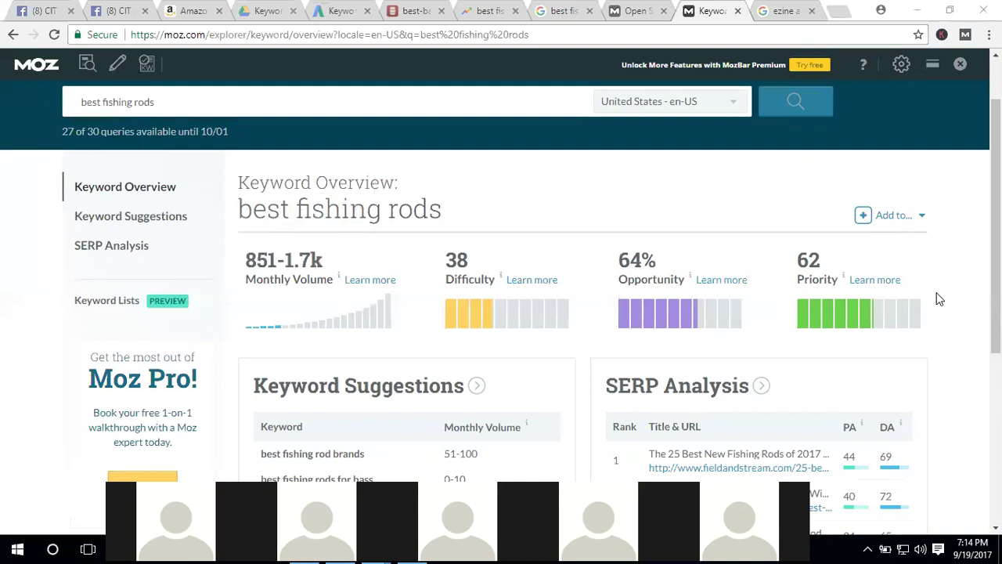
- In 'Which niche should you work.docx', highlight the required keyword criteria bullets, then clear the highlight
{"action": "left_click", "coordinate": [258, 9]}
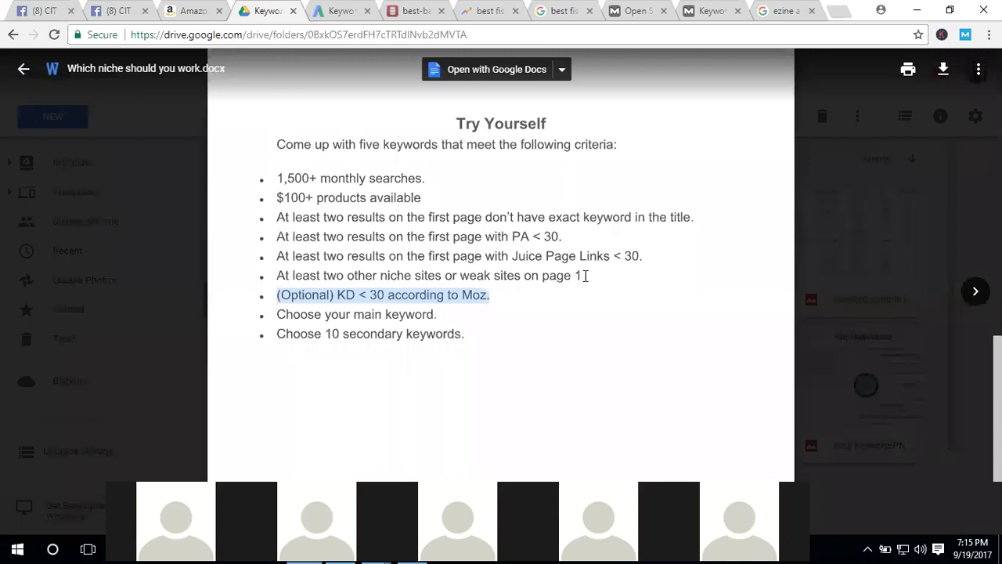
{"action": "left_click_drag", "start_coordinate": [275, 177], "coordinate": [580, 276]}
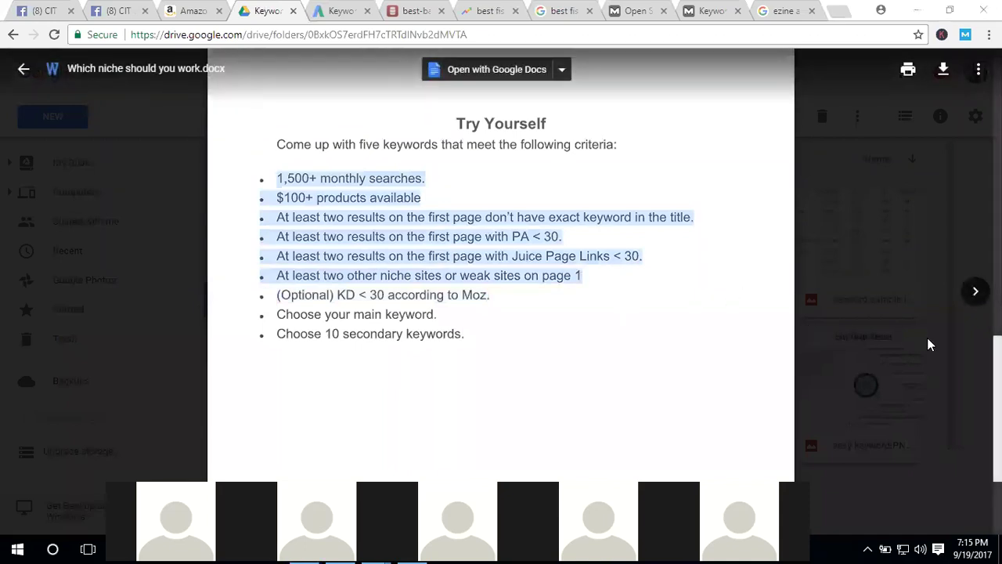
{"action": "left_click", "coordinate": [391, 283]}
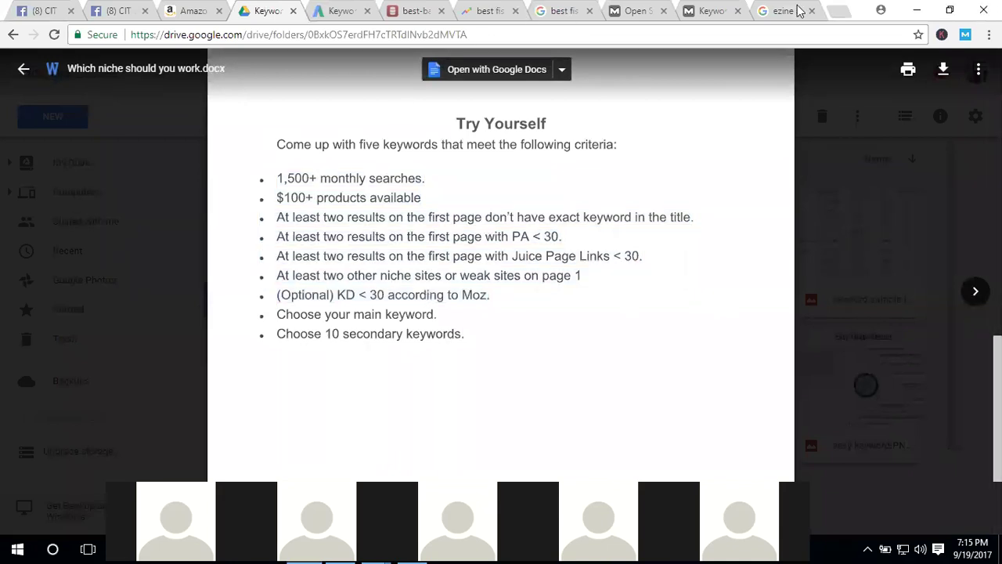
- Switch back to the Moz overview for 'best fishing rods' showing Difficulty 38
{"action": "left_click", "coordinate": [713, 9]}
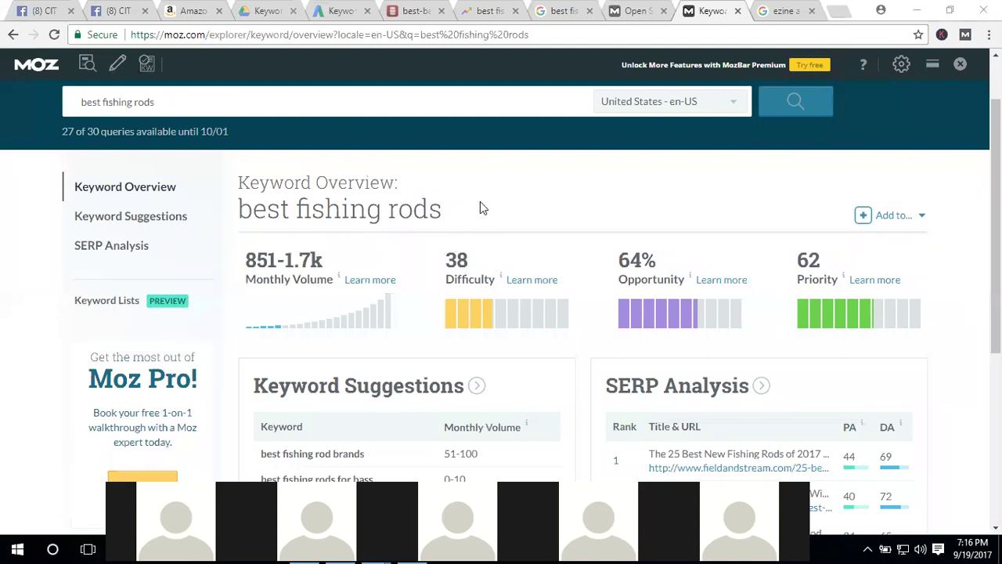
{"action": "scroll", "coordinate": [482, 200], "scroll_direction": "up", "scroll_amount": 1}
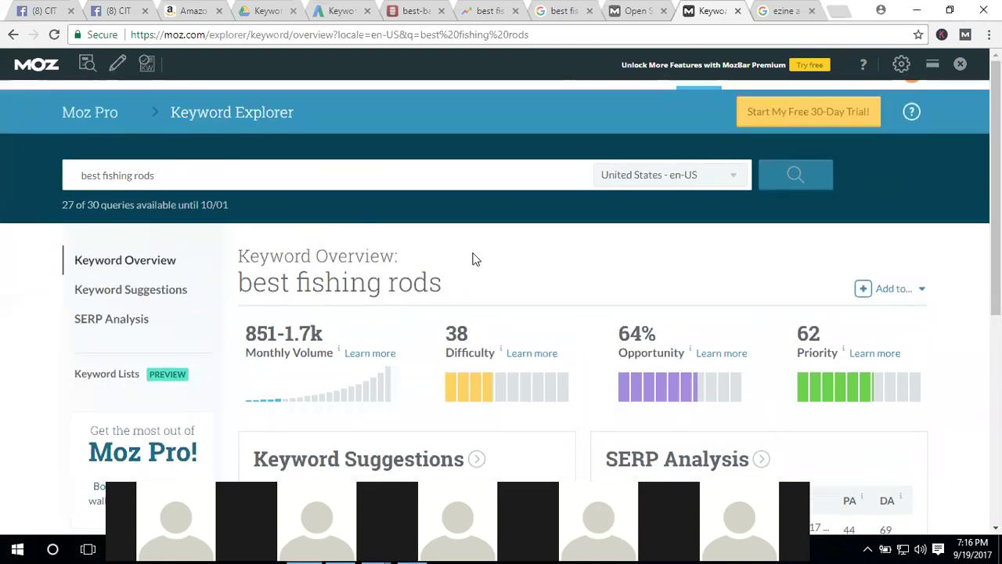
{"action": "scroll", "coordinate": [495, 218], "scroll_direction": "down", "scroll_amount": 1}
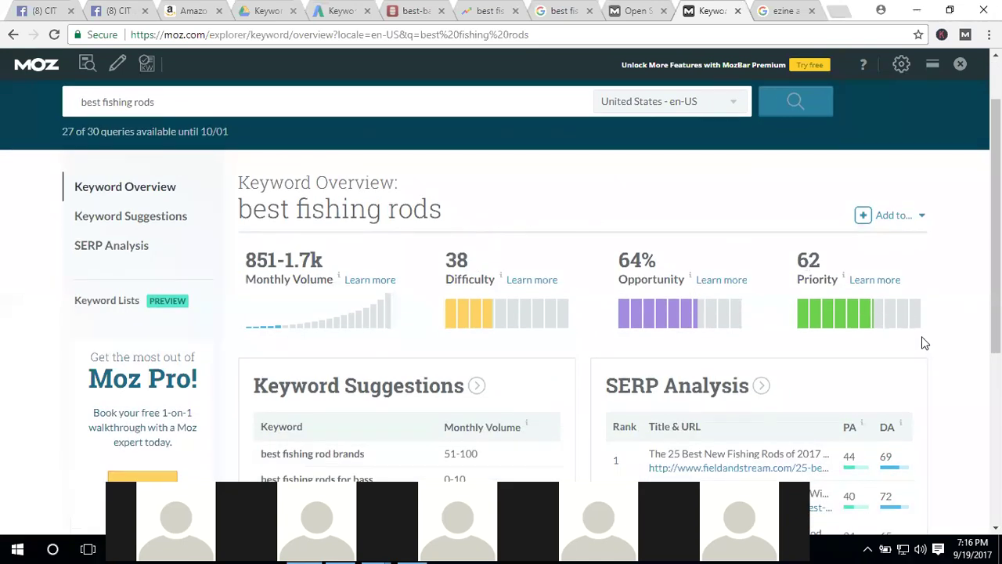
{"action": "scroll", "coordinate": [881, 159], "scroll_direction": "up", "scroll_amount": 1}
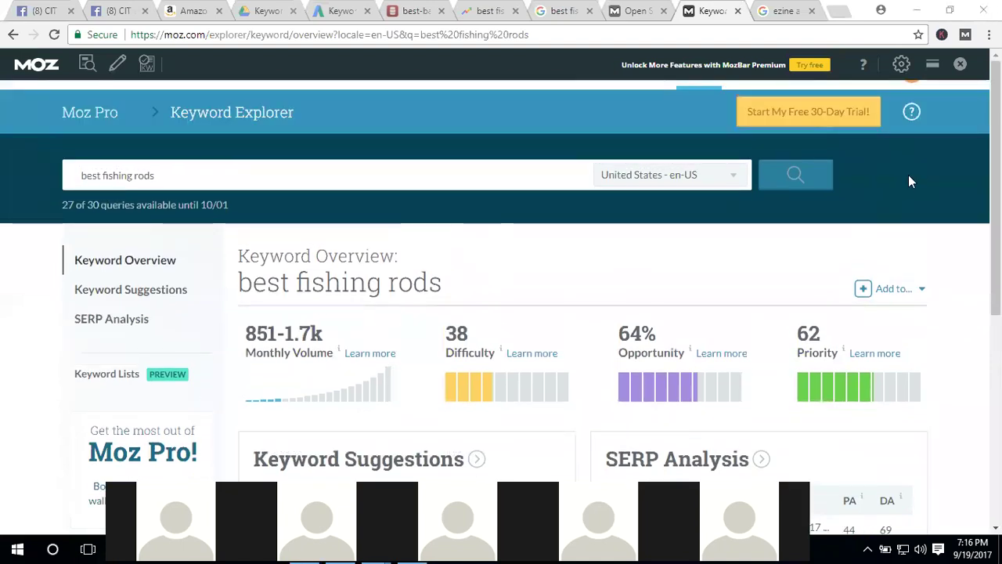
{"action": "scroll", "coordinate": [722, 246], "scroll_direction": "down", "scroll_amount": 1}
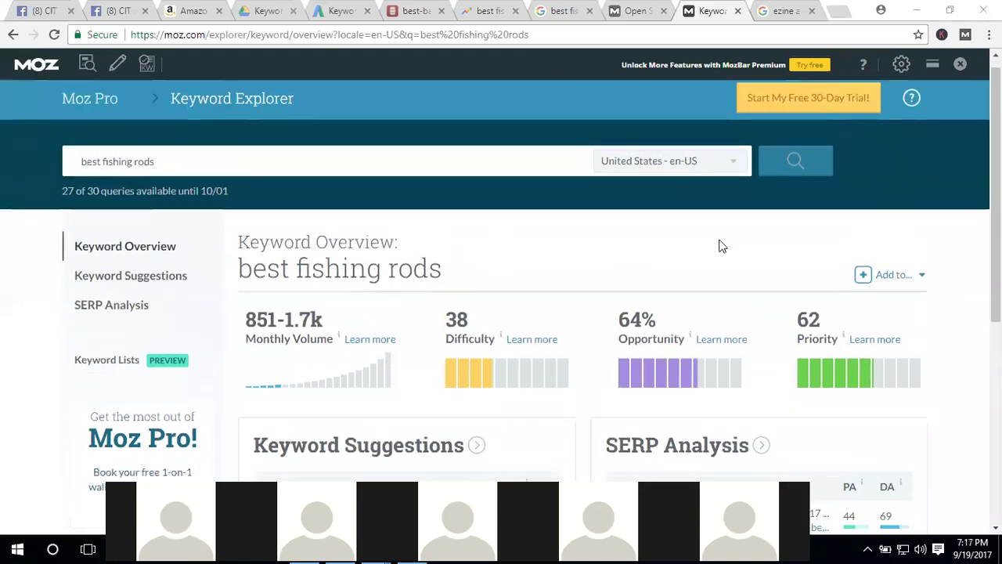
{"action": "scroll", "coordinate": [722, 247], "scroll_direction": "down", "scroll_amount": 1}
{"action": "scroll", "coordinate": [765, 202], "scroll_direction": "down", "scroll_amount": 1}
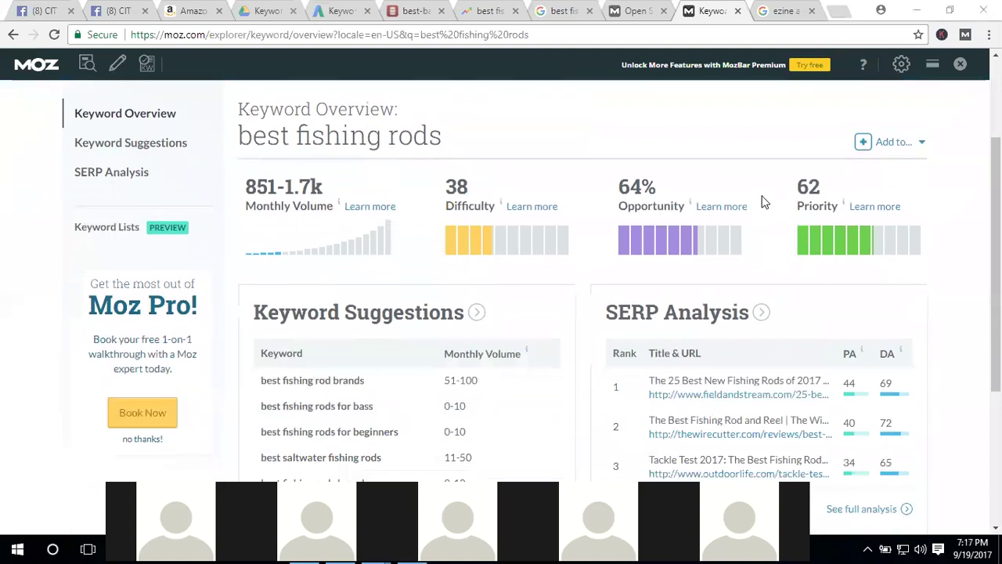
{"action": "scroll", "coordinate": [765, 202], "scroll_direction": "up", "scroll_amount": 2}
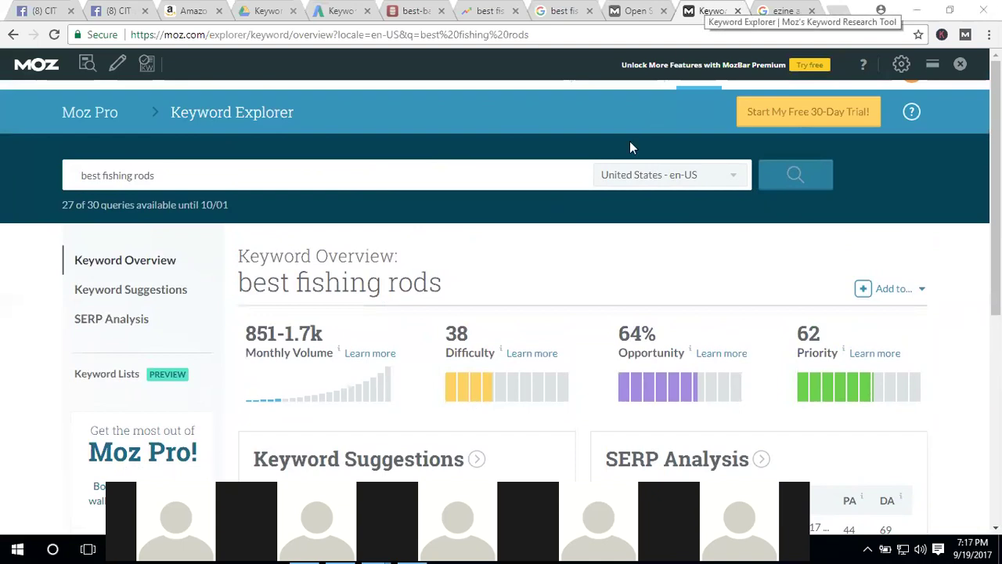
{"action": "scroll", "coordinate": [650, 219], "scroll_direction": "down", "scroll_amount": 1}
{"action": "scroll", "coordinate": [650, 219], "scroll_direction": "down", "scroll_amount": 1}
{"action": "mouse_move", "coordinate": [633, 206]}
{"action": "scroll", "coordinate": [632, 206], "scroll_direction": "up", "scroll_amount": 1}
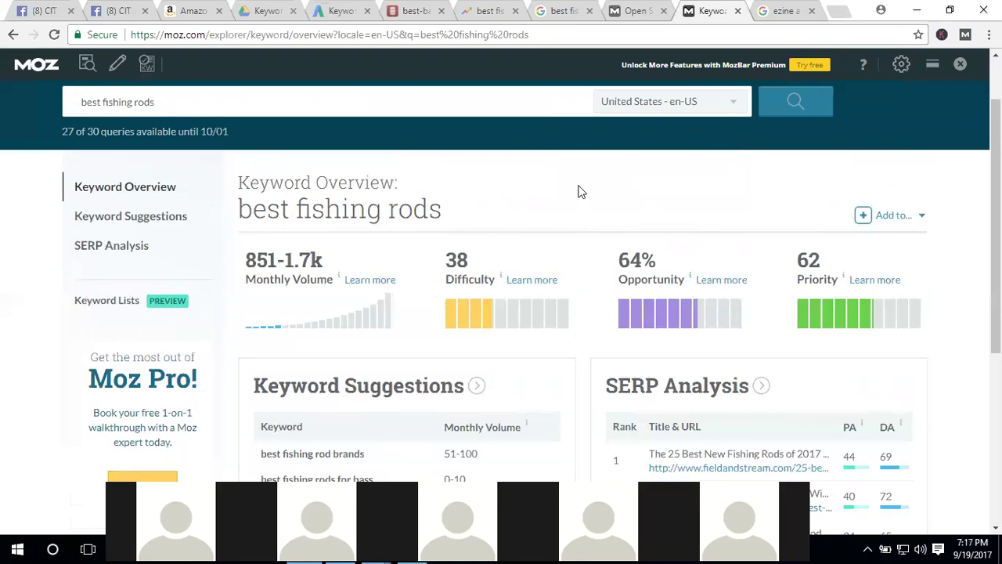
{"action": "scroll", "coordinate": [593, 196], "scroll_direction": "down", "scroll_amount": 1}
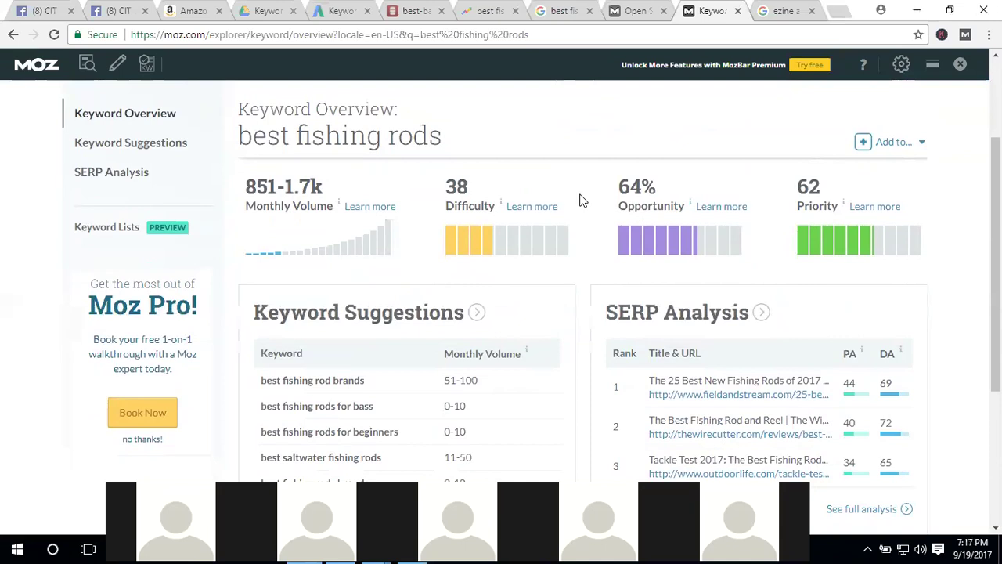
{"action": "scroll", "coordinate": [580, 200], "scroll_direction": "up", "scroll_amount": 1}
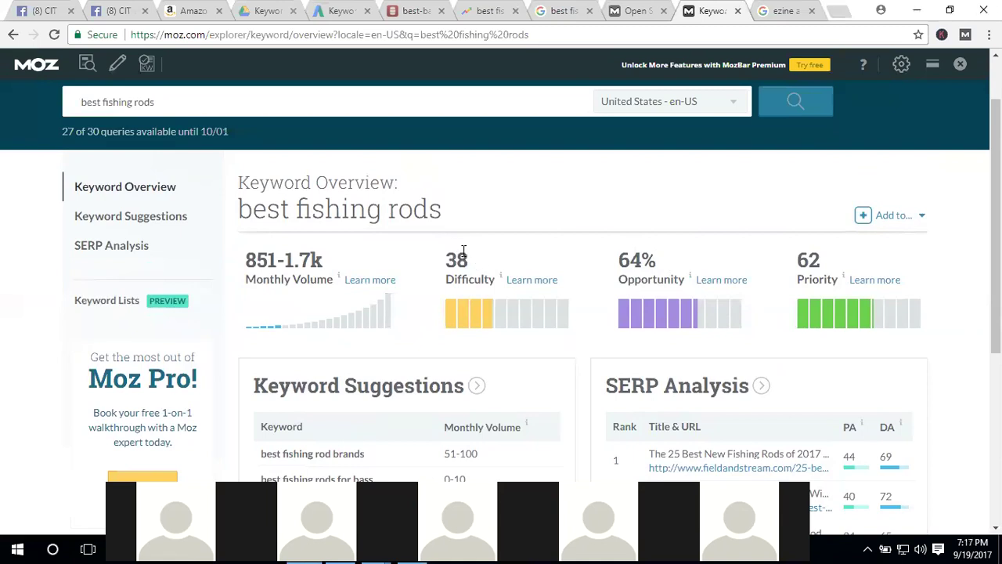
{"action": "left_click", "coordinate": [249, 9]}
{"action": "left_click_drag", "start_coordinate": [487, 292], "coordinate": [359, 293]}
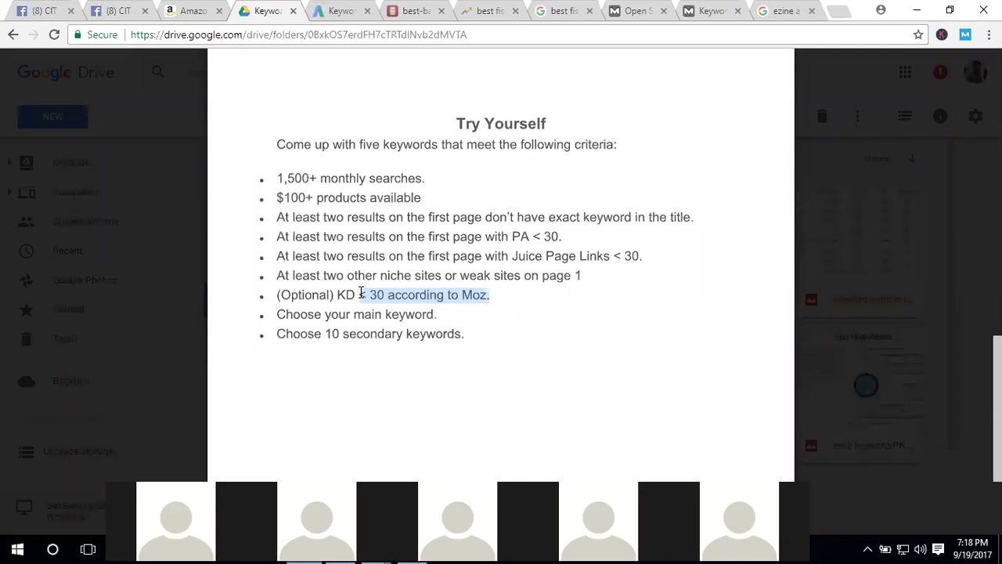
{"action": "left_click", "coordinate": [489, 296]}
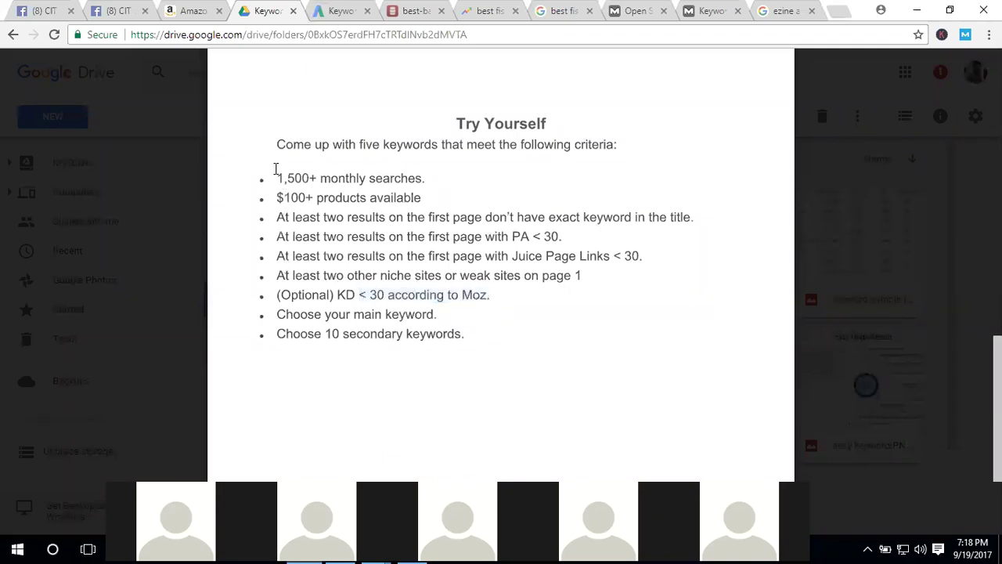
{"action": "left_click_drag", "start_coordinate": [279, 179], "coordinate": [476, 297]}
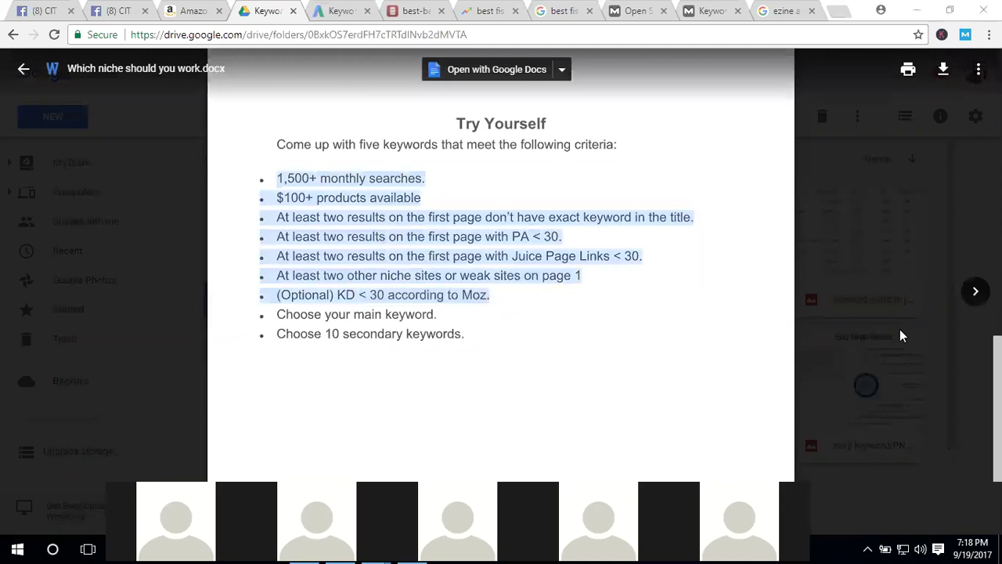
{"action": "left_click", "coordinate": [710, 10]}
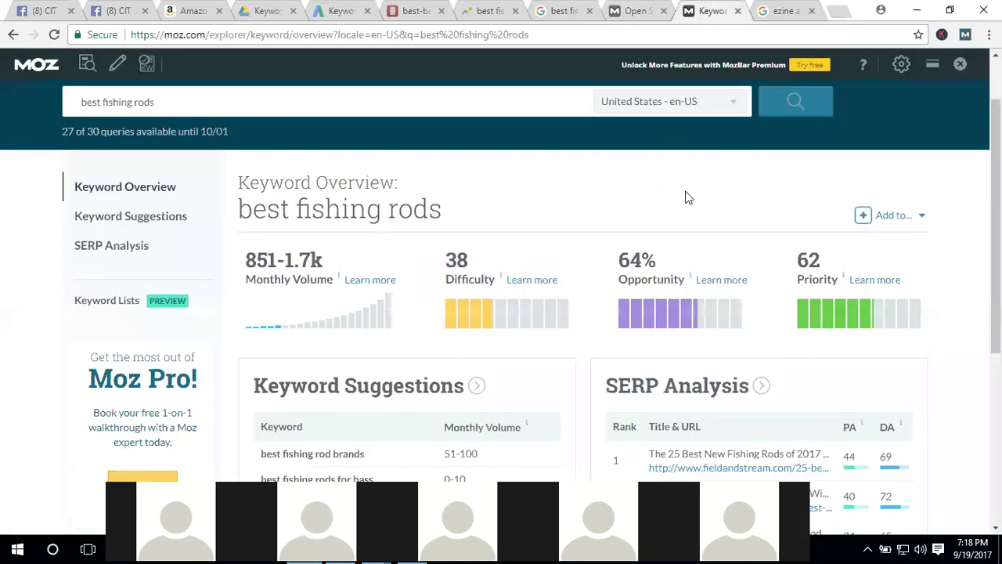
- Read the Opportunity and Priority explanations on the 'best fishing rods' overview
{"action": "scroll", "coordinate": [685, 197], "scroll_direction": "down", "scroll_amount": 1}
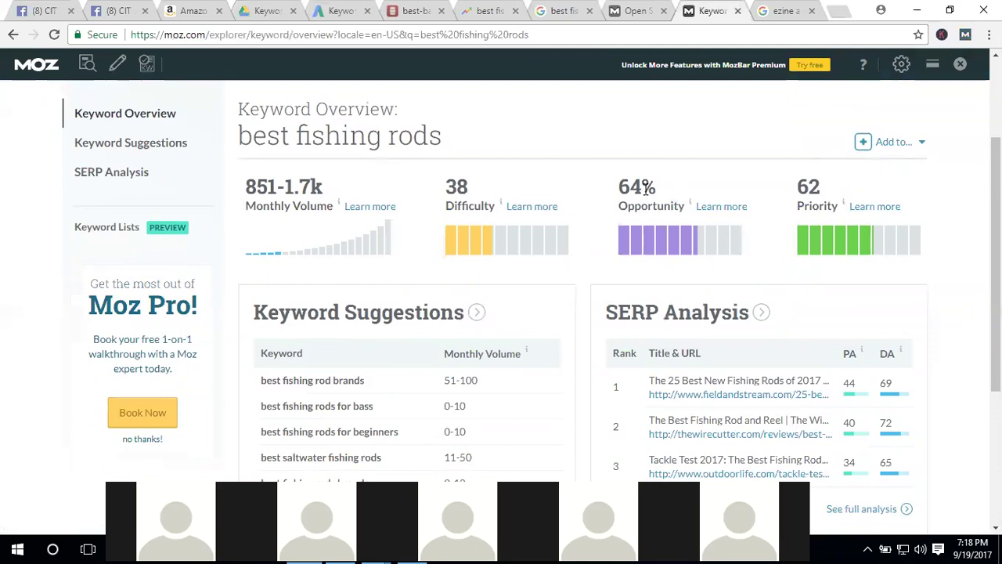
{"action": "scroll", "coordinate": [697, 188], "scroll_direction": "up", "scroll_amount": 1}
{"action": "scroll", "coordinate": [665, 206], "scroll_direction": "down", "scroll_amount": 1}
{"action": "mouse_move", "coordinate": [660, 207]}
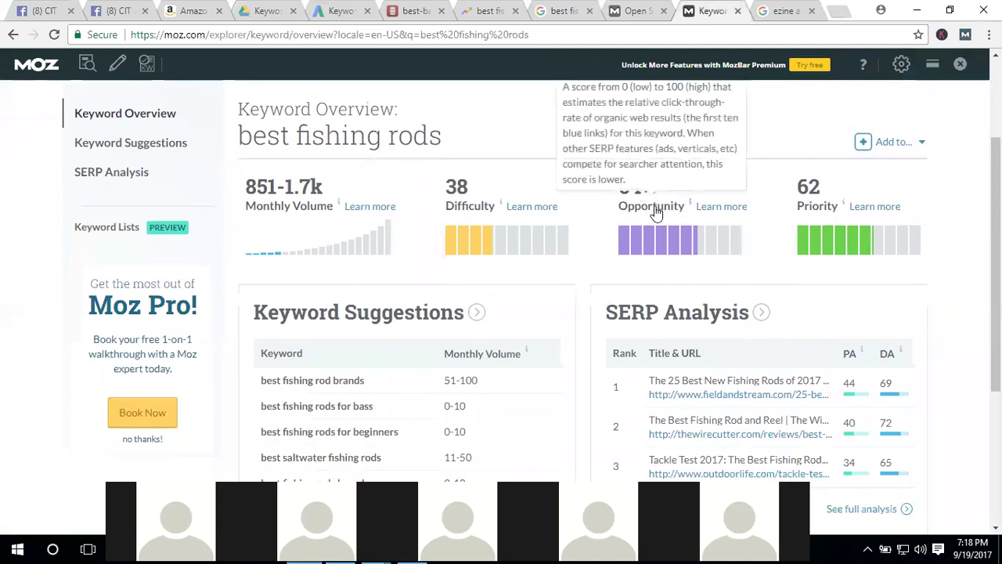
{"action": "scroll", "coordinate": [657, 255], "scroll_direction": "up", "scroll_amount": 1}
{"action": "mouse_move", "coordinate": [654, 287]}
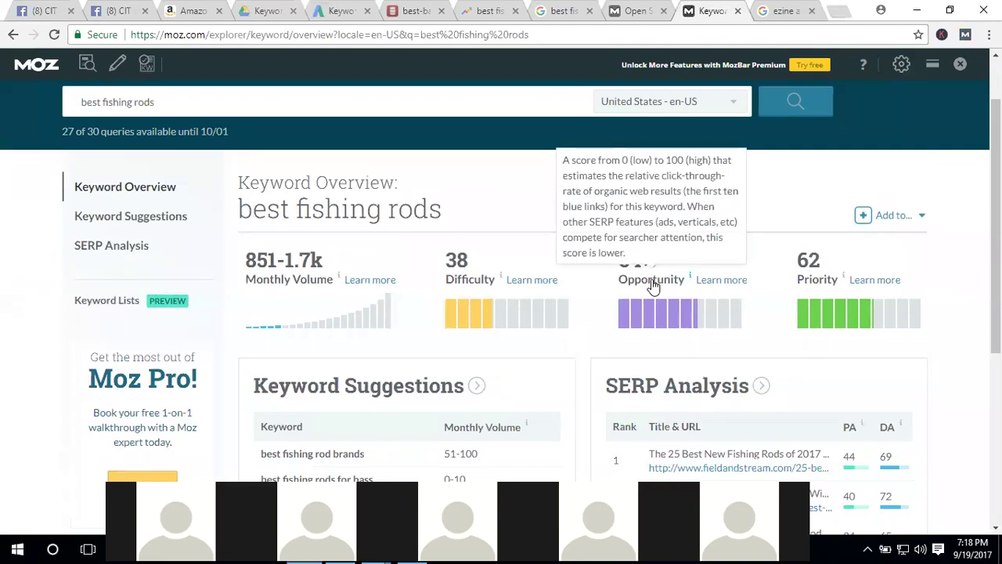
{"action": "scroll", "coordinate": [654, 286], "scroll_direction": "down", "scroll_amount": 1}
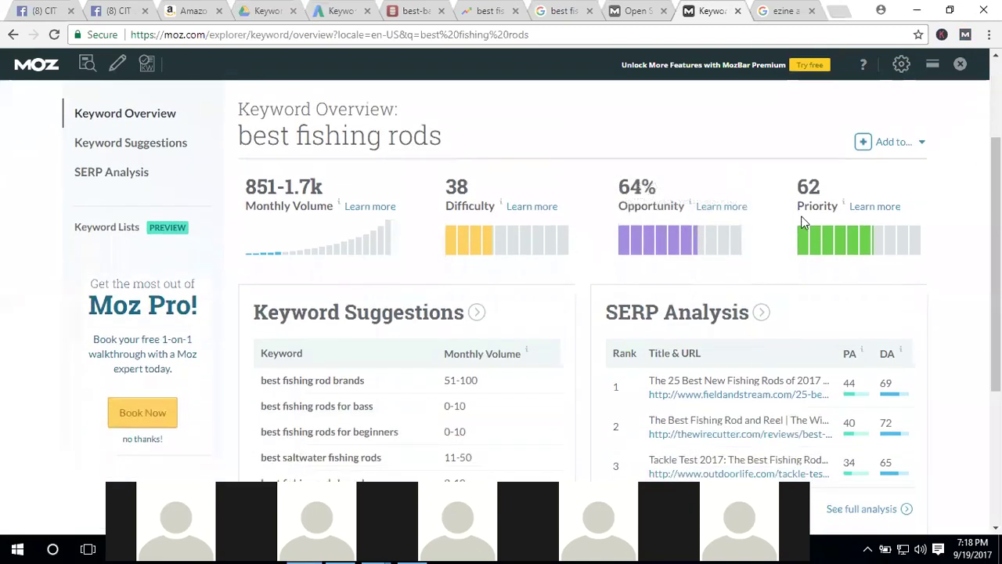
{"action": "mouse_move", "coordinate": [820, 211]}
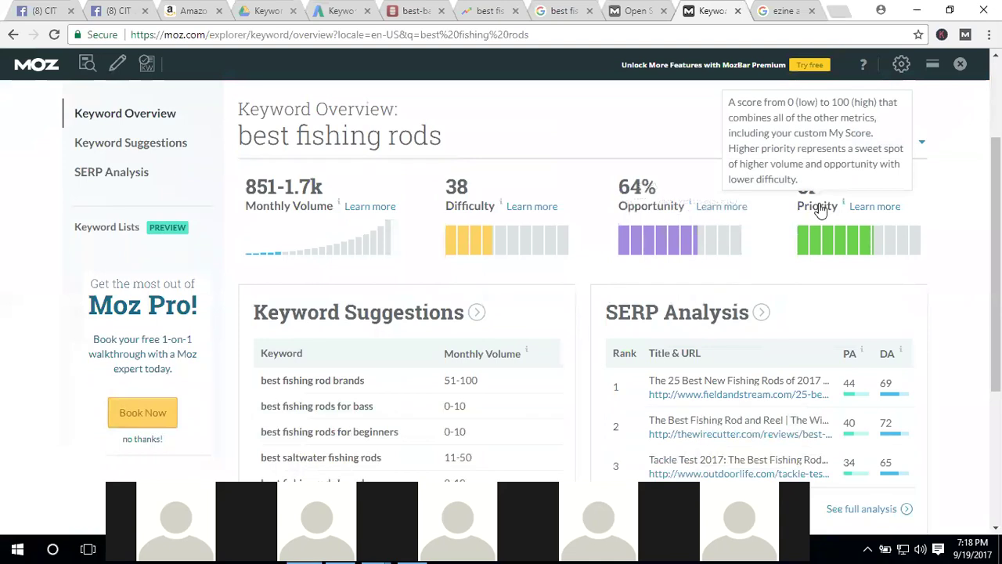
{"action": "scroll", "coordinate": [674, 204], "scroll_direction": "up", "scroll_amount": 1}
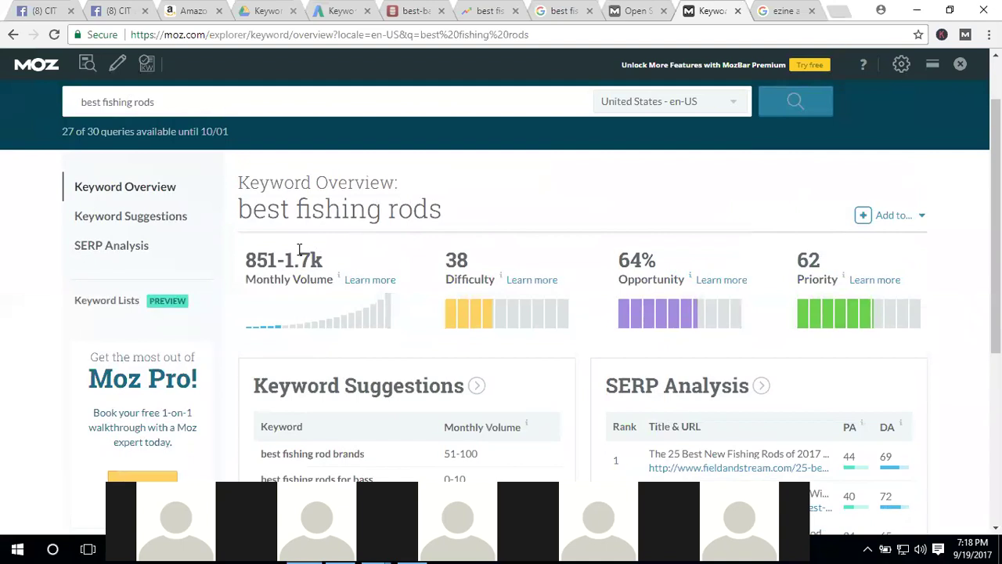
- Scan the overview once more, then return to the keyword criteria document in Google Drive
{"action": "scroll", "coordinate": [462, 248], "scroll_direction": "down", "scroll_amount": 1}
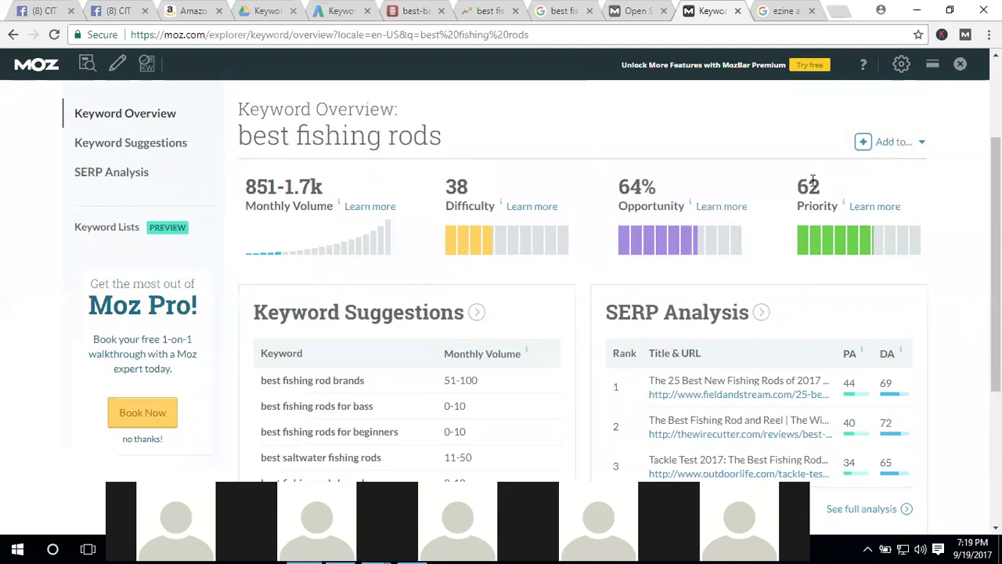
{"action": "scroll", "coordinate": [681, 188], "scroll_direction": "up", "scroll_amount": 1}
{"action": "scroll", "coordinate": [501, 164], "scroll_direction": "down", "scroll_amount": 1}
{"action": "left_click", "coordinate": [267, 13]}
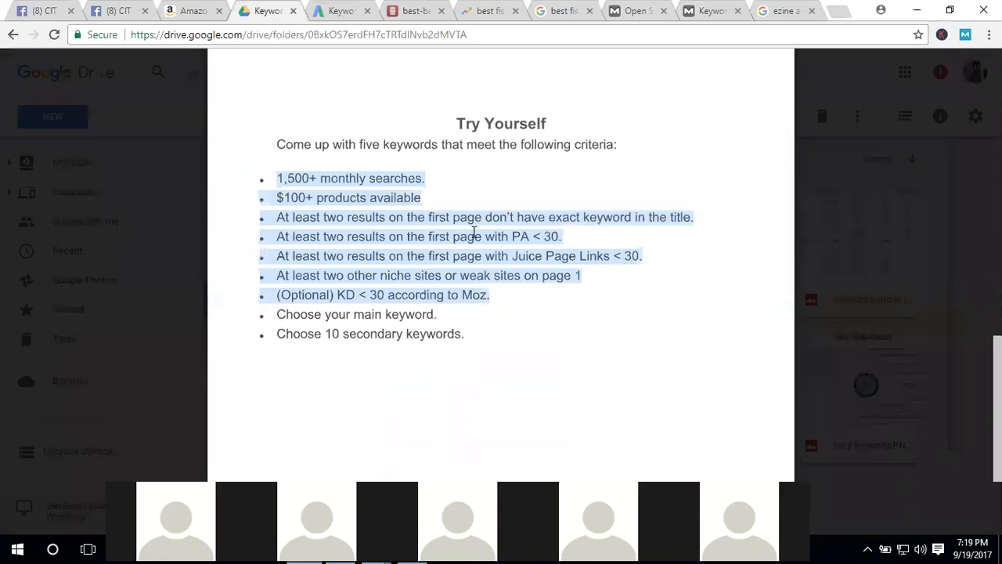
{"action": "scroll", "coordinate": [474, 233], "scroll_direction": "up", "scroll_amount": 1}
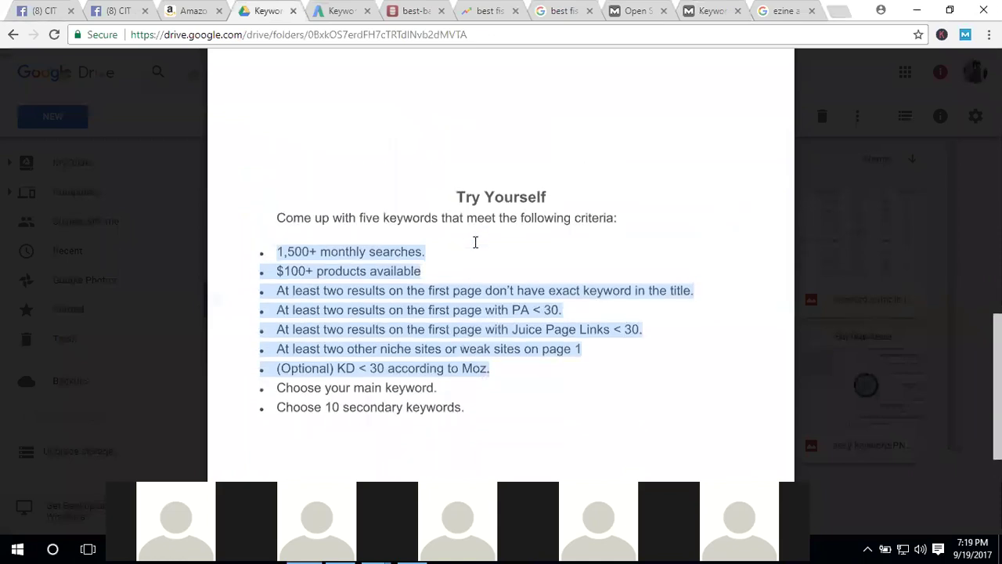
{"action": "scroll", "coordinate": [475, 244], "scroll_direction": "up", "scroll_amount": 1}
{"action": "scroll", "coordinate": [476, 245], "scroll_direction": "up", "scroll_amount": 1}
{"action": "scroll", "coordinate": [483, 261], "scroll_direction": "down", "scroll_amount": 2}
{"action": "scroll", "coordinate": [593, 308], "scroll_direction": "down", "scroll_amount": 5}
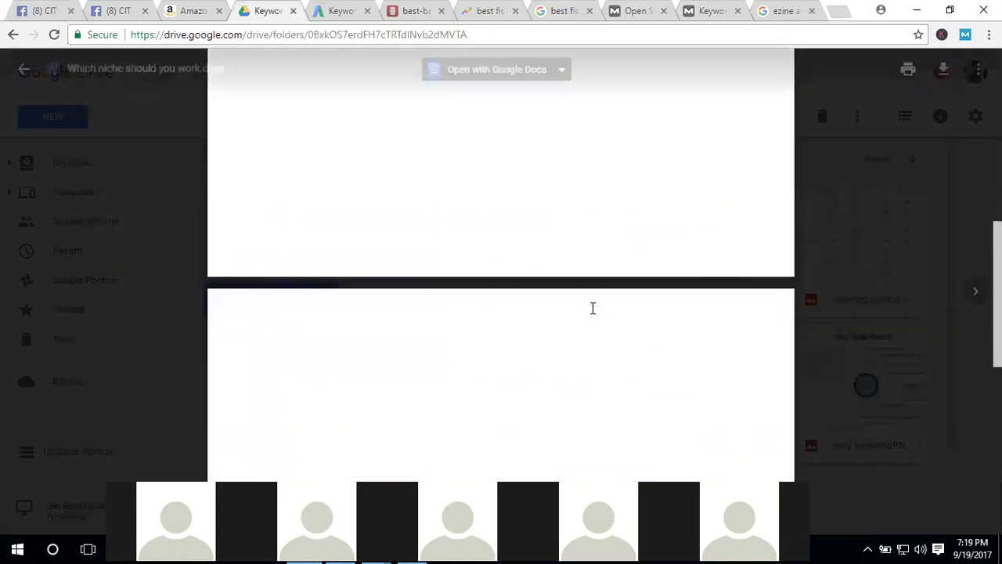
{"action": "scroll", "coordinate": [592, 308], "scroll_direction": "up", "scroll_amount": 3}
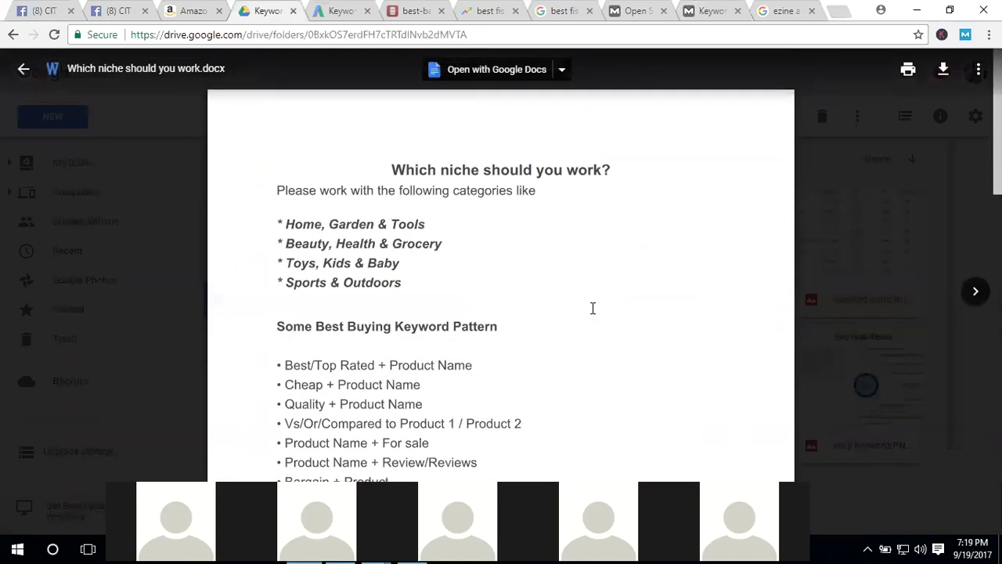
{"action": "scroll", "coordinate": [593, 308], "scroll_direction": "down", "scroll_amount": 8}
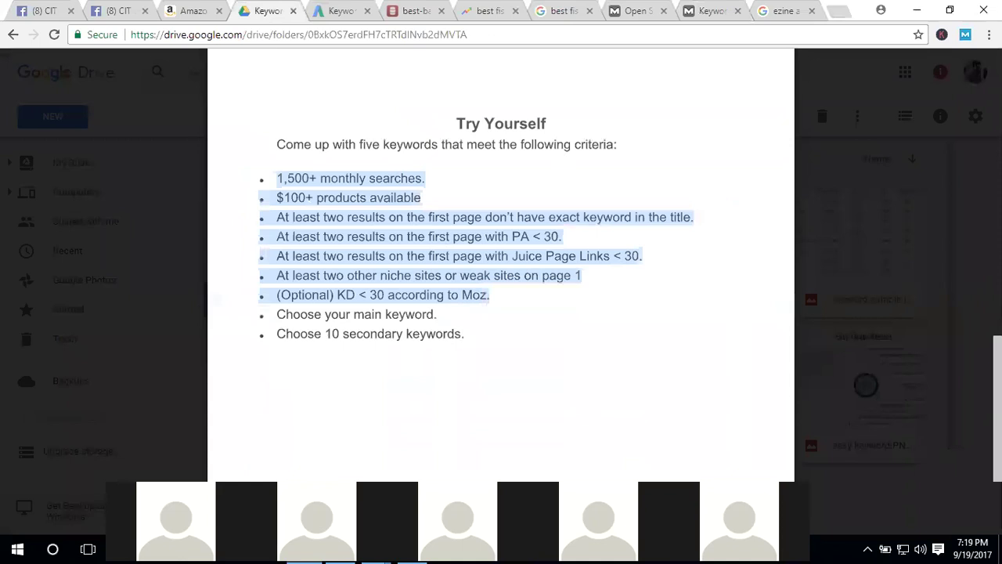
{"action": "mouse_move", "coordinate": [376, 550]}
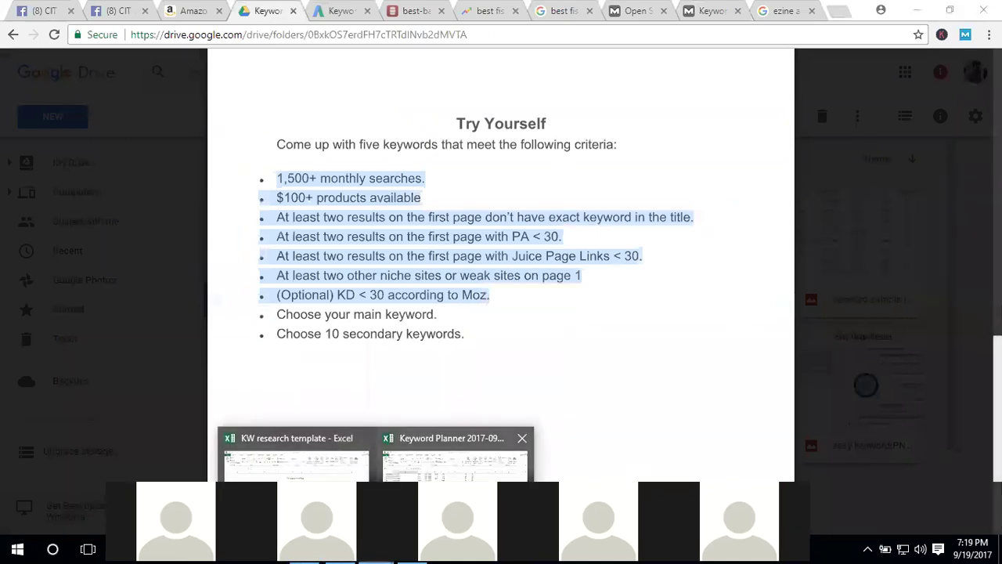
{"action": "mouse_move", "coordinate": [523, 445]}
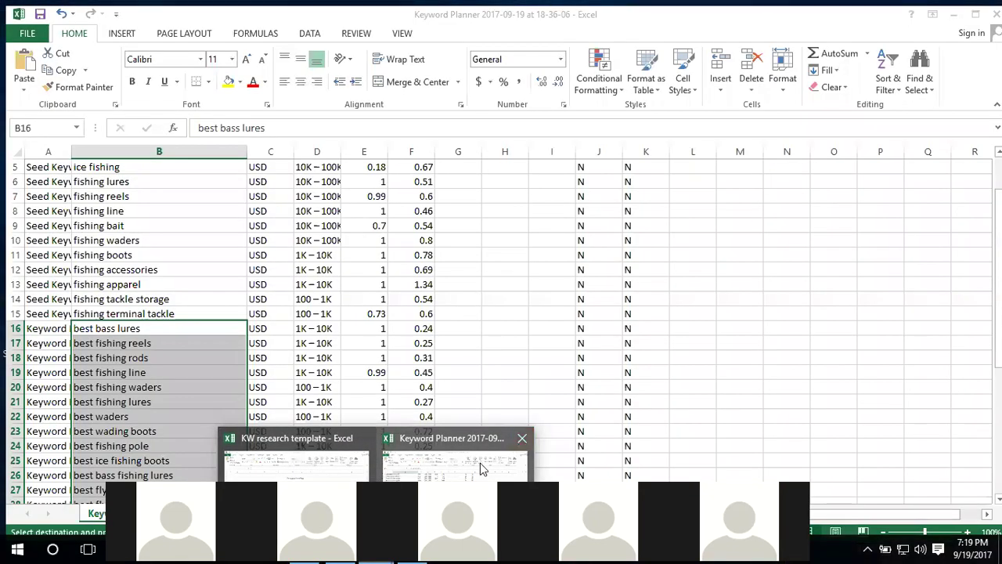
- Close the Keyword Planner workbook without saving and paste 'best fishing rods' into C11
{"action": "left_click", "coordinate": [522, 438]}
{"action": "left_click", "coordinate": [501, 306]}
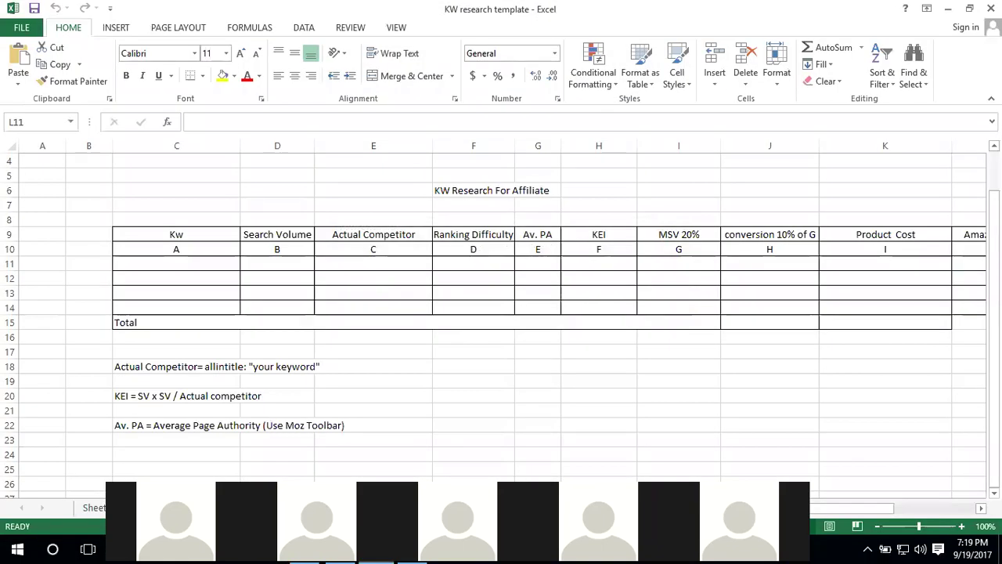
{"action": "left_click", "coordinate": [179, 264]}
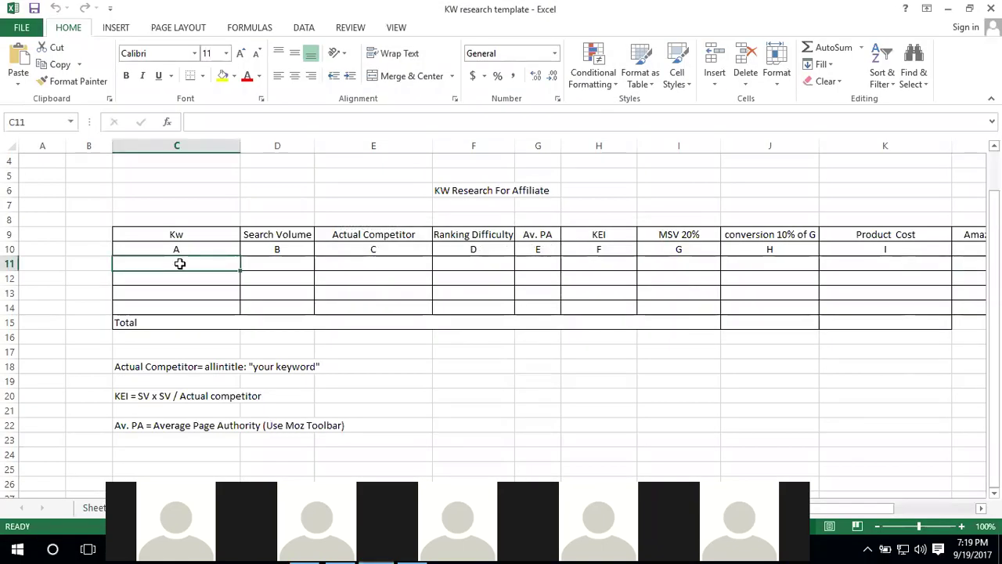
{"action": "type", "text": "best fishing rods"}
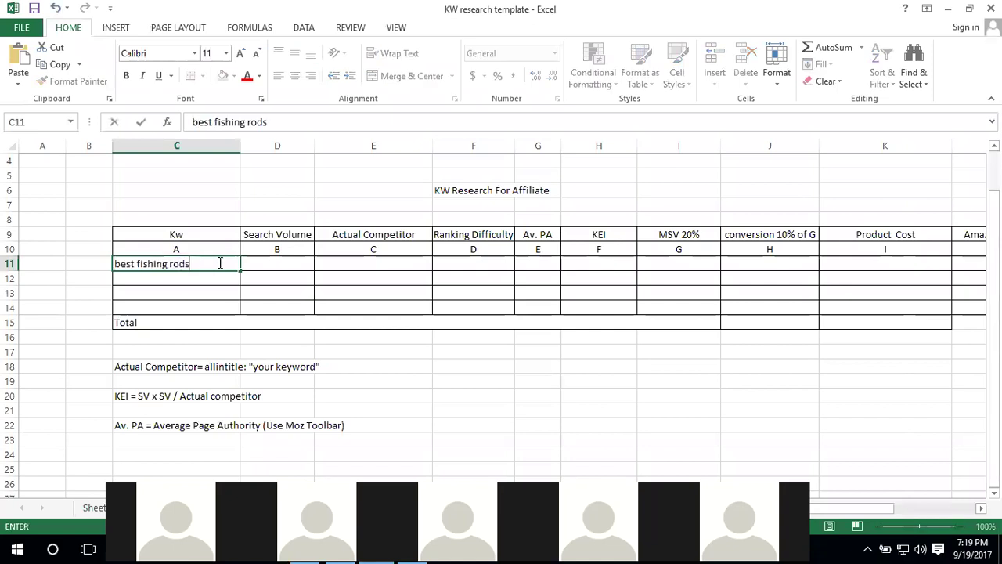
{"action": "left_click", "coordinate": [271, 264]}
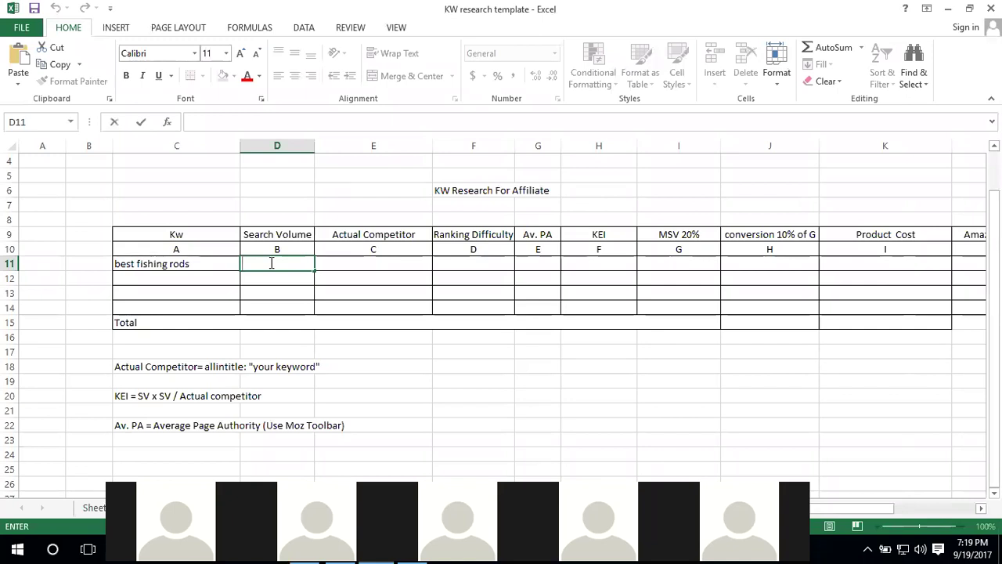
- Enter 5000 as the search volume in D11 and select the allintitle text in C18
{"action": "type", "text": "5000"}
{"action": "left_click", "coordinate": [372, 264]}
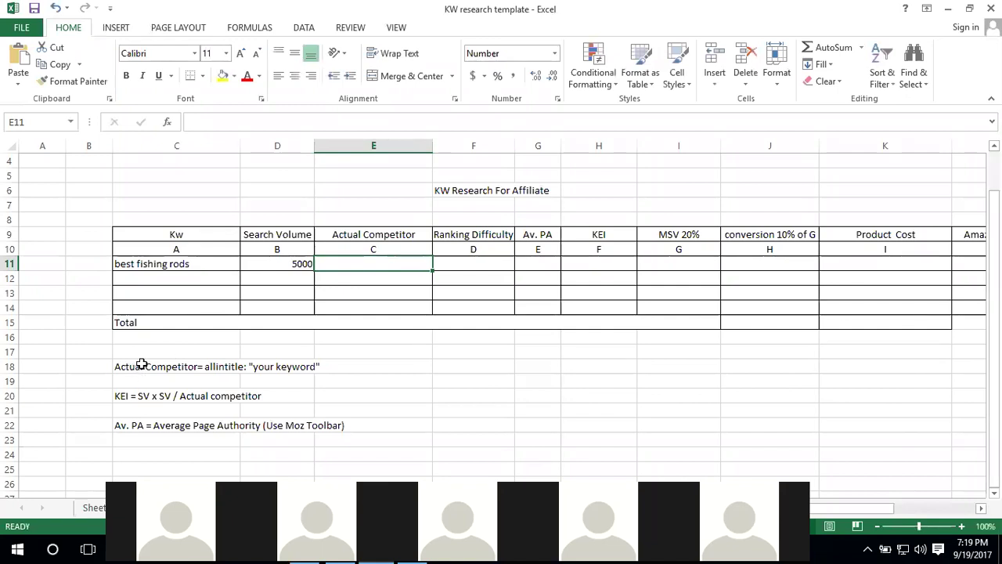
{"action": "double_click", "coordinate": [210, 366]}
{"action": "left_click_drag", "start_coordinate": [206, 367], "coordinate": [321, 367]}
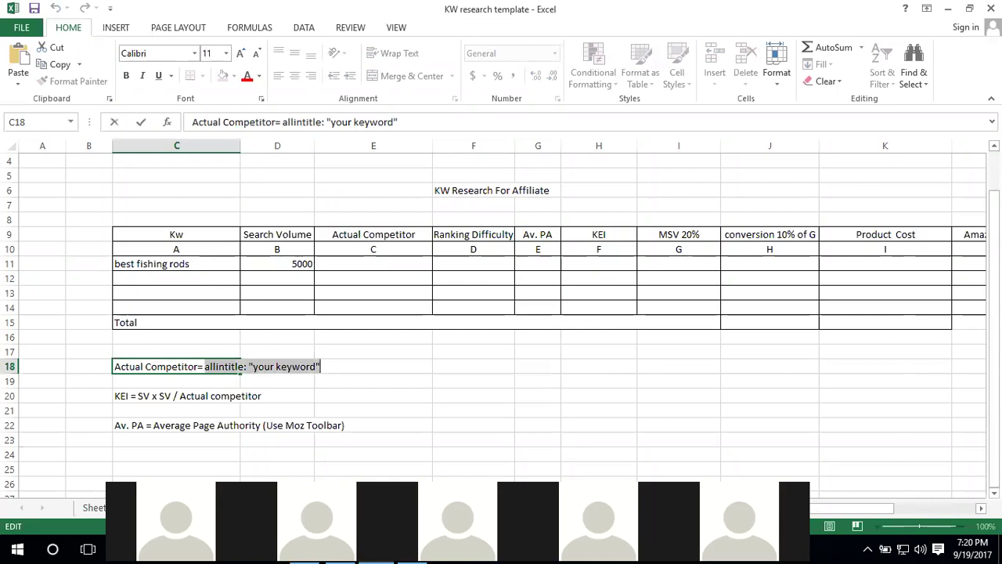
- Replace the Google query with the copied allintitle: "your keyword" operator
{"action": "key", "text": "ctrl+c"}
{"action": "key", "text": "alt+Tab"}
{"action": "left_click", "coordinate": [112, 108]}
{"action": "key", "text": "ctrl+a"}
{"action": "key", "text": "ctrl+v"}
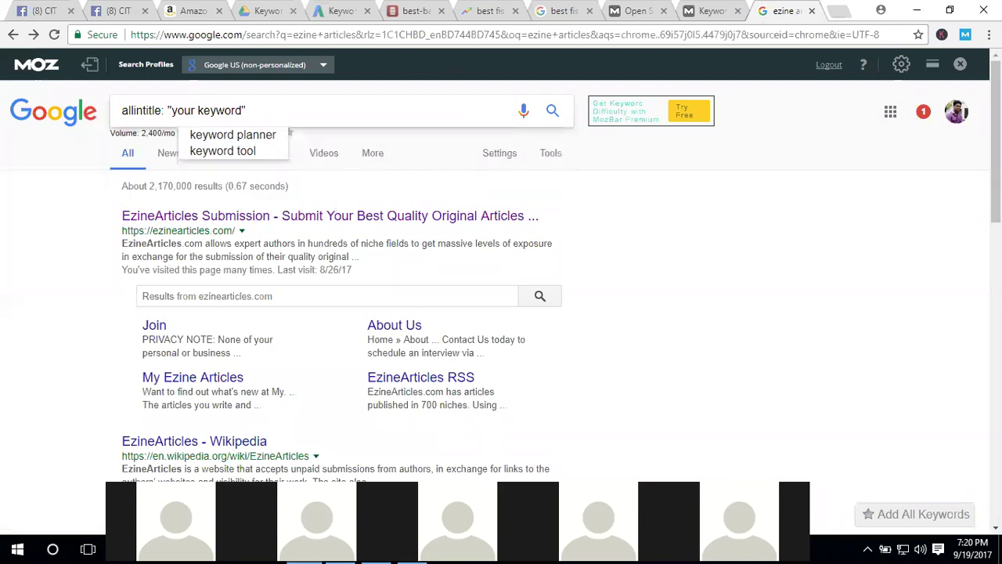
- Swap 'your keyword' for 'best fishing rods' from C11 and run the allintitle search
{"action": "key", "text": "alt+Tab"}
{"action": "left_click_drag", "start_coordinate": [268, 122], "coordinate": [191, 122]}
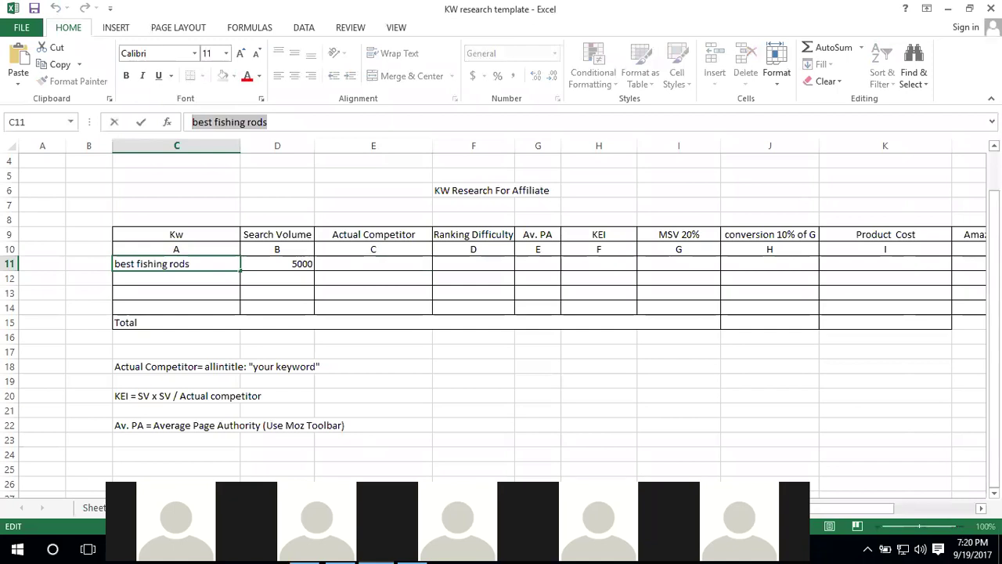
{"action": "key", "text": "alt+Tab"}
{"action": "left_click_drag", "start_coordinate": [170, 111], "coordinate": [239, 111]}
{"action": "right_click", "coordinate": [237, 111]}
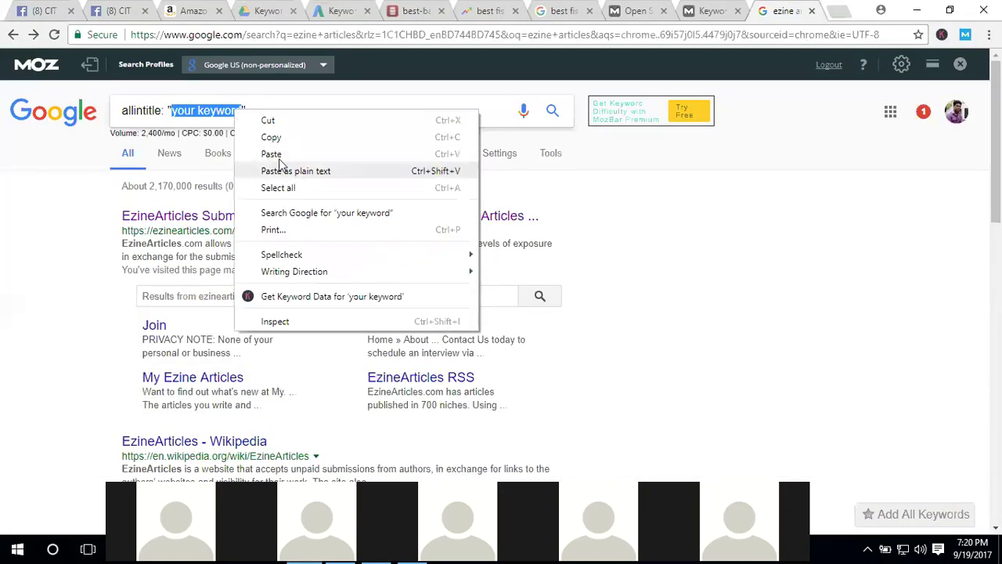
{"action": "left_click", "coordinate": [280, 166]}
{"action": "key", "text": "Return"}
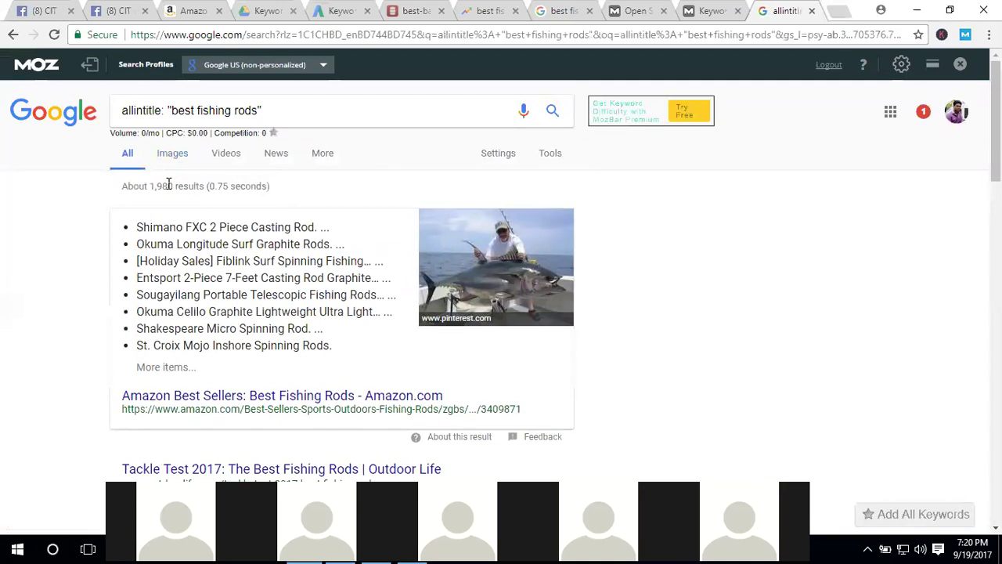
- Copy the 1,980 result count and bring it to cell E11 in Excel
{"action": "left_click_drag", "start_coordinate": [174, 185], "coordinate": [152, 184]}
{"action": "right_click", "coordinate": [171, 186]}
{"action": "left_click", "coordinate": [188, 197]}
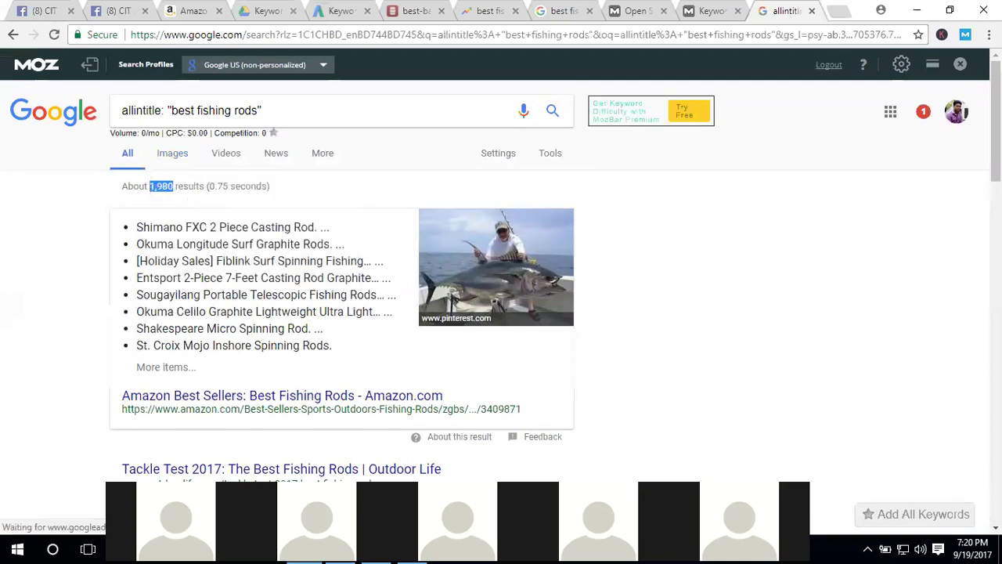
{"action": "key", "text": "alt+Tab"}
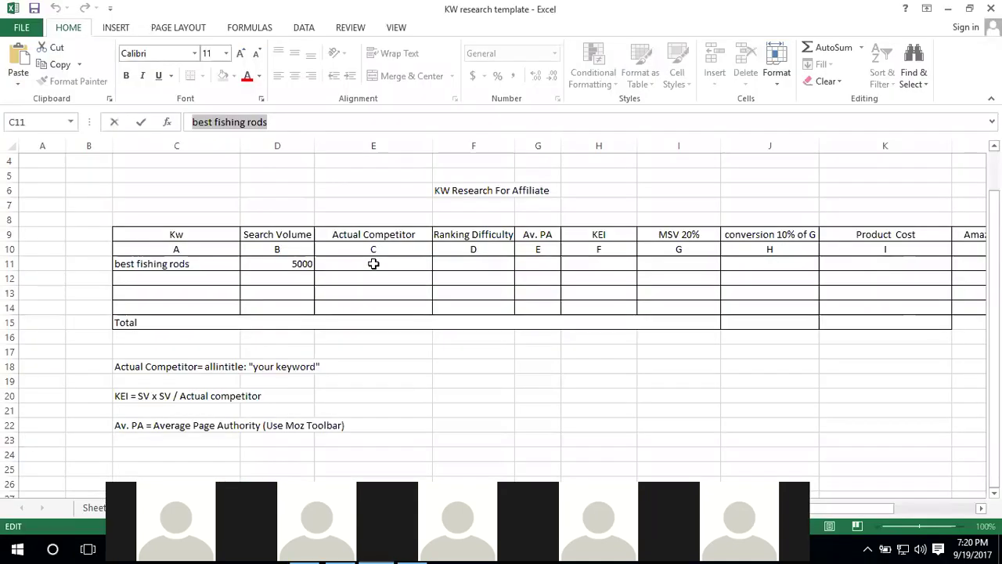
{"action": "right_click", "coordinate": [374, 263]}
- Enter 1,980 in E11 (Actual Competitor) and 30 in F11 (Ranking Difficulty) for 'best fishing rods'
{"action": "left_click", "coordinate": [407, 326]}
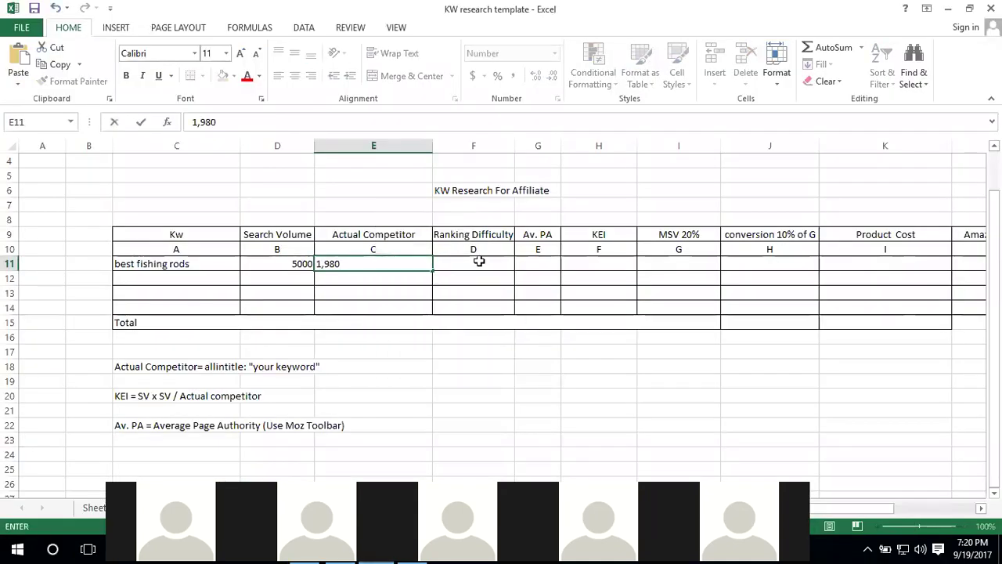
{"action": "left_click", "coordinate": [478, 267]}
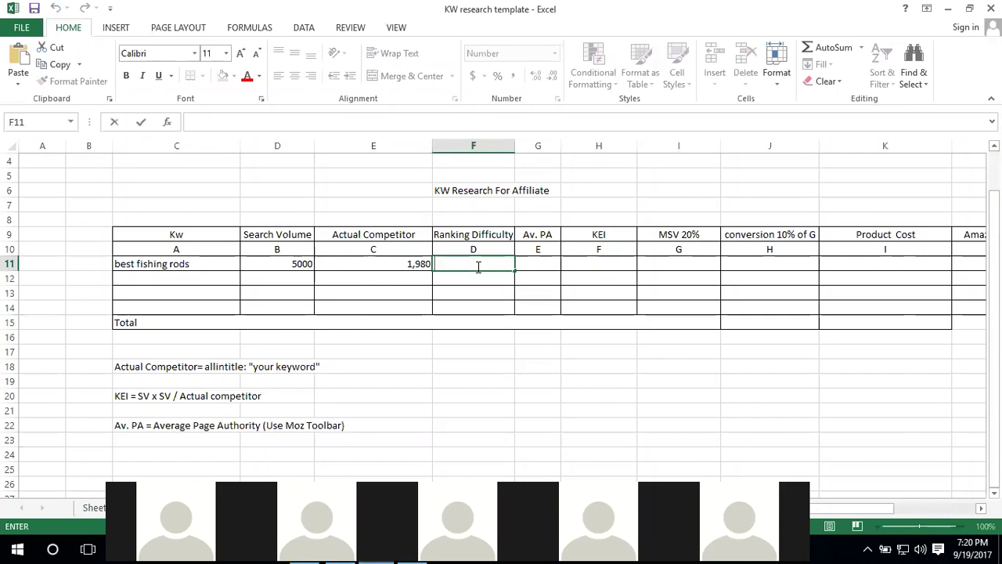
{"action": "double_click", "coordinate": [478, 267]}
{"action": "type", "text": "30"}
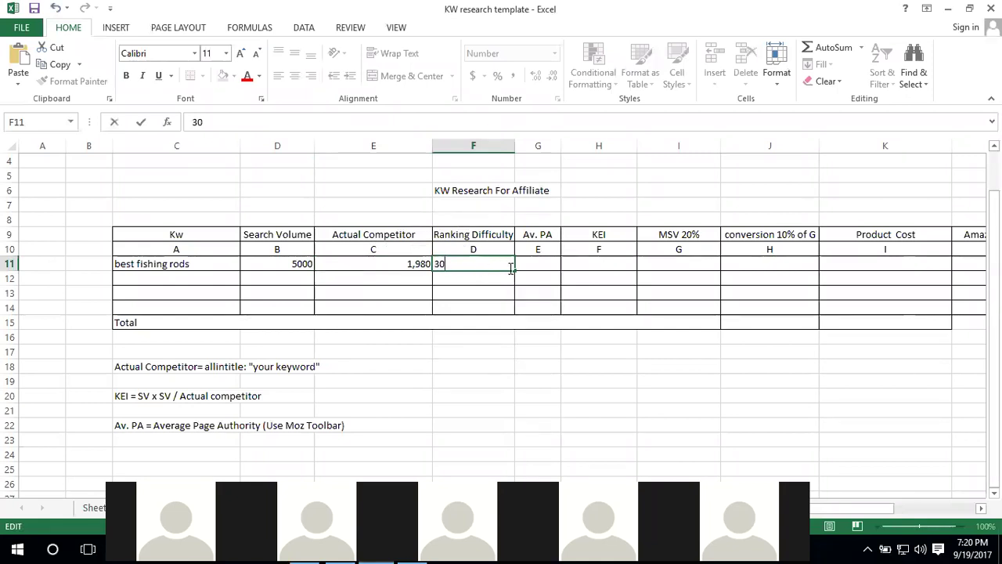
{"action": "left_click", "coordinate": [543, 265]}
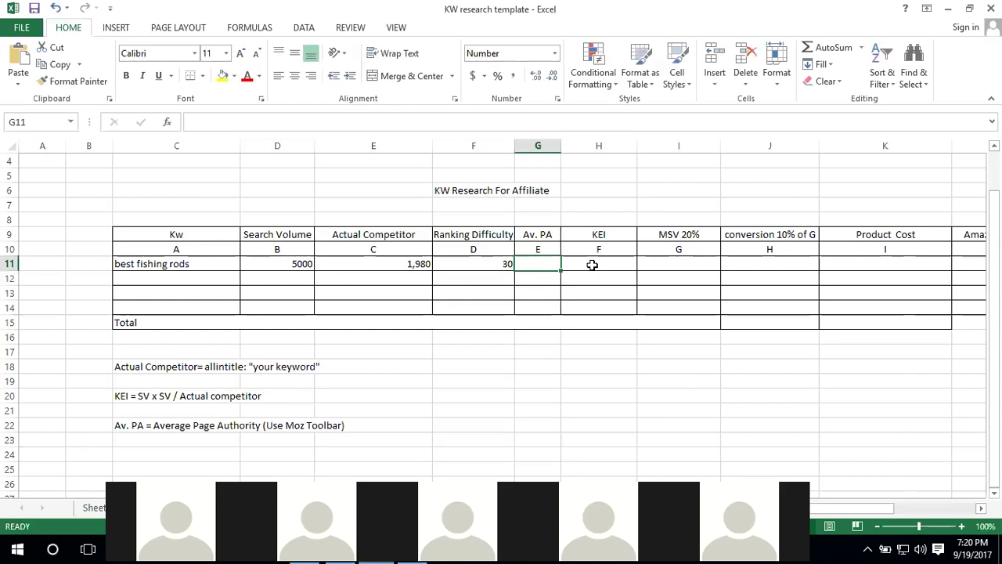
{"action": "left_click", "coordinate": [671, 265]}
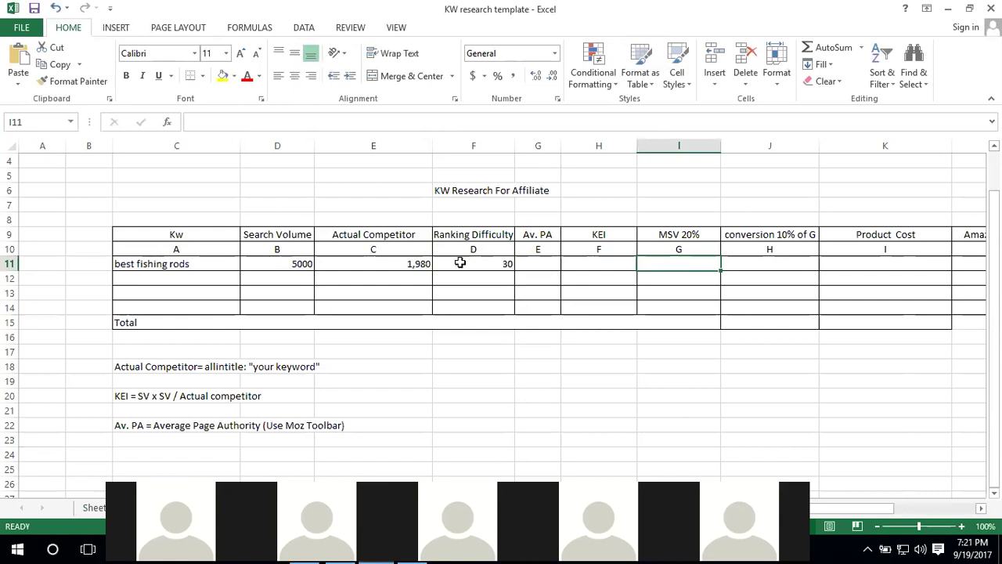
- Enter 1000 in I11, 100 in J11 and $100 in K11 of the best fishing rods row
{"action": "type", "text": "="}
{"action": "type", "text": "1000"}
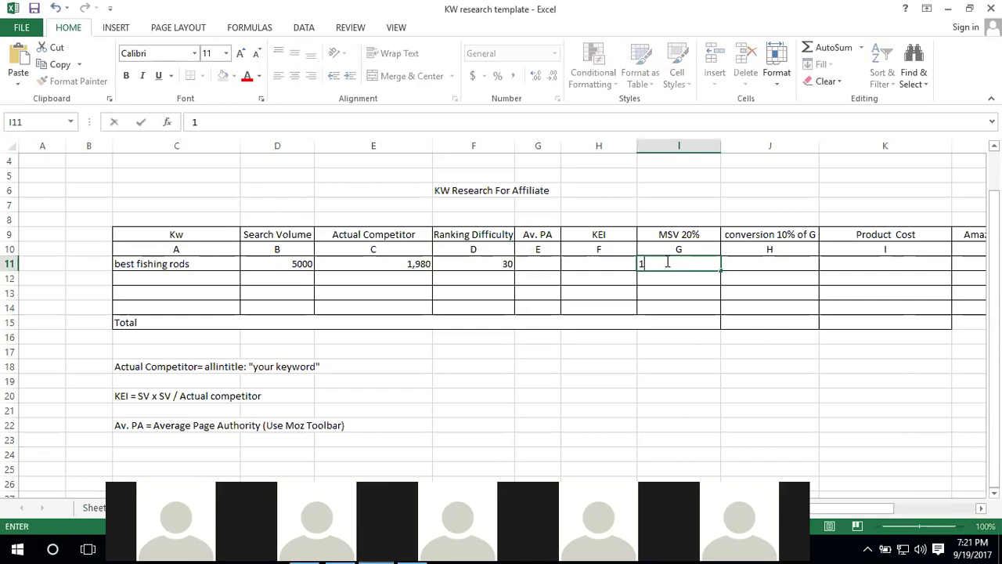
{"action": "left_click", "coordinate": [743, 265]}
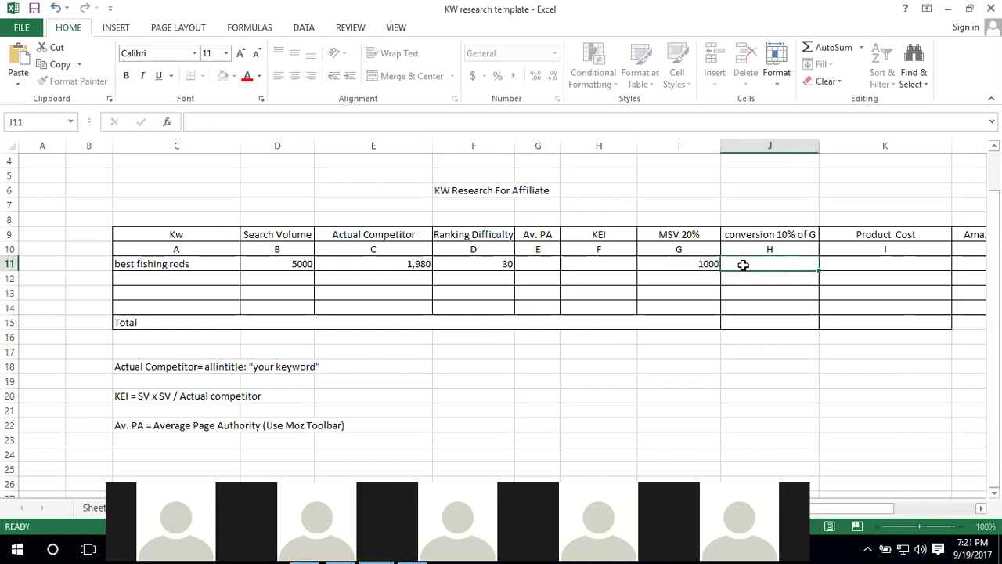
{"action": "left_click", "coordinate": [698, 264]}
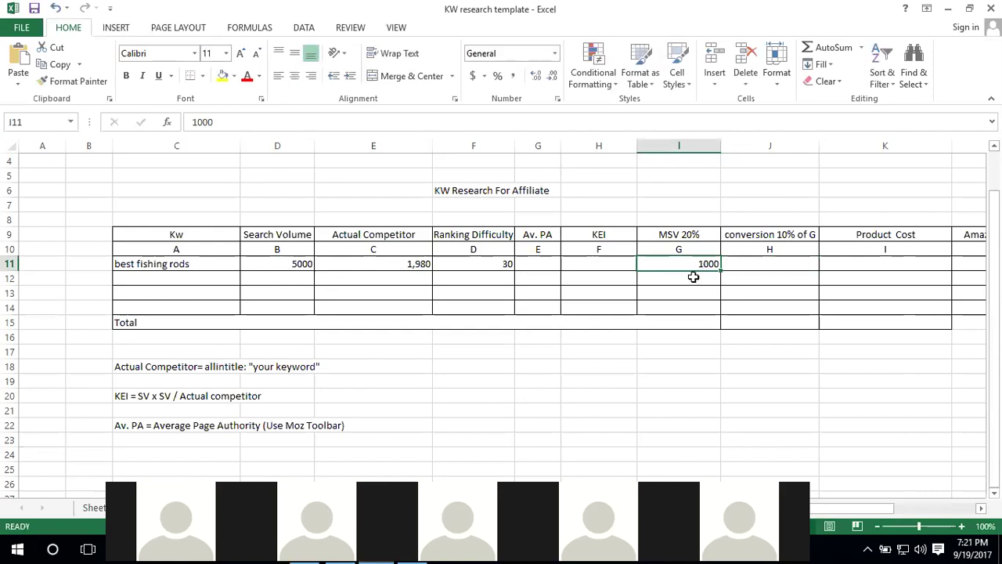
{"action": "double_click", "coordinate": [768, 267]}
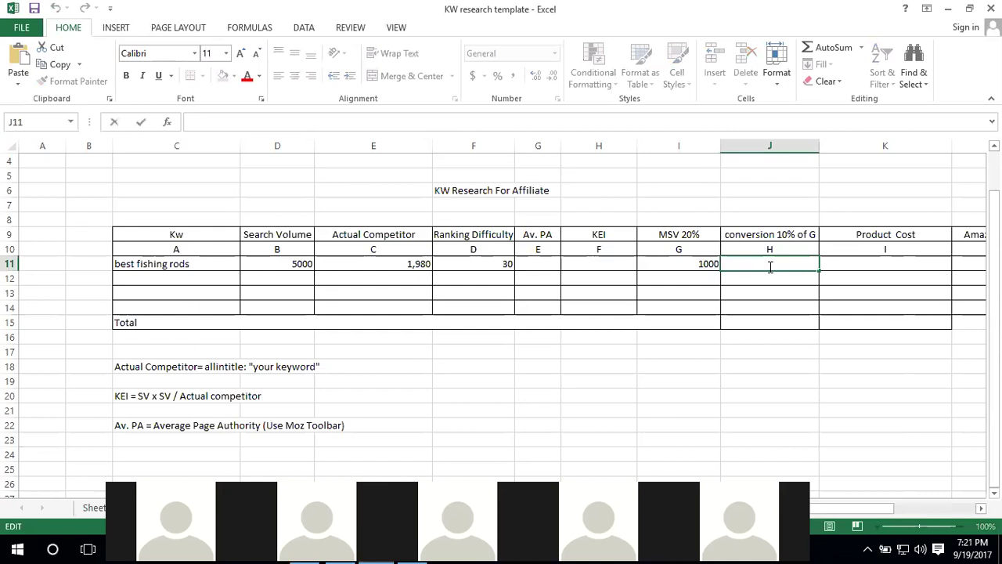
{"action": "type", "text": "100"}
{"action": "left_click", "coordinate": [838, 264]}
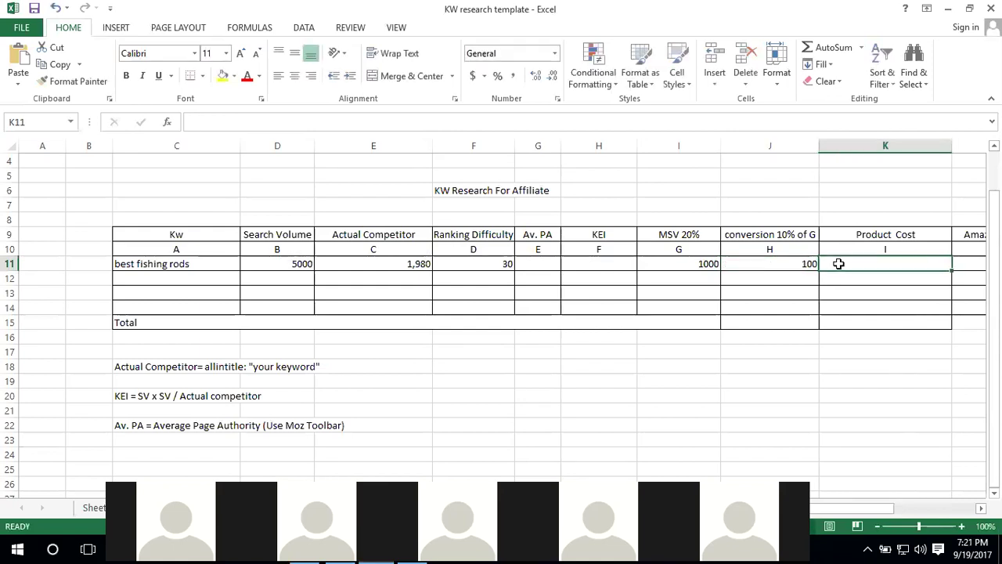
{"action": "double_click", "coordinate": [854, 264]}
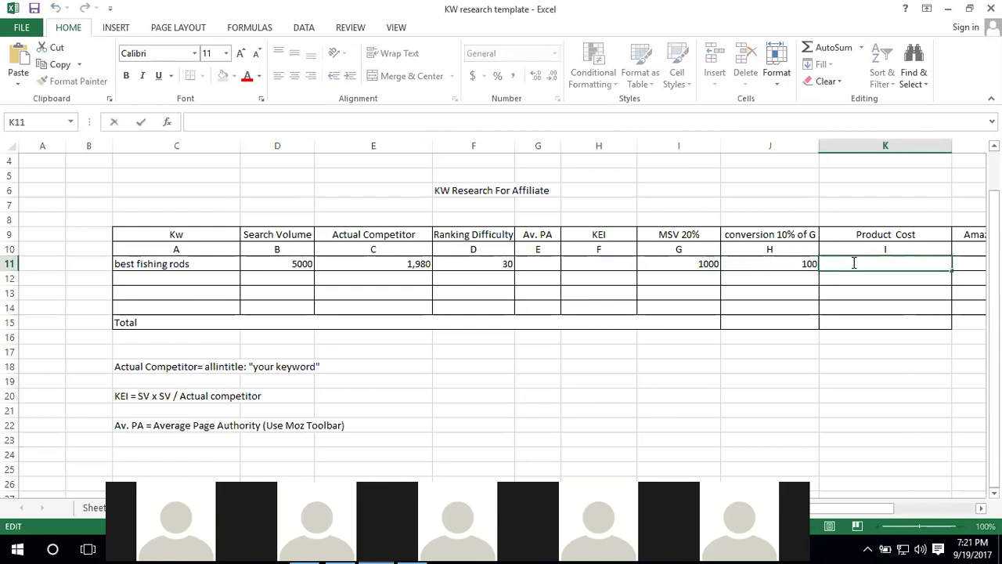
{"action": "type", "text": "100"}
{"action": "key", "text": "Left"}
{"action": "key", "text": "Left"}
{"action": "key", "text": "Left"}
{"action": "type", "text": "$"}
{"action": "left_click", "coordinate": [962, 263]}
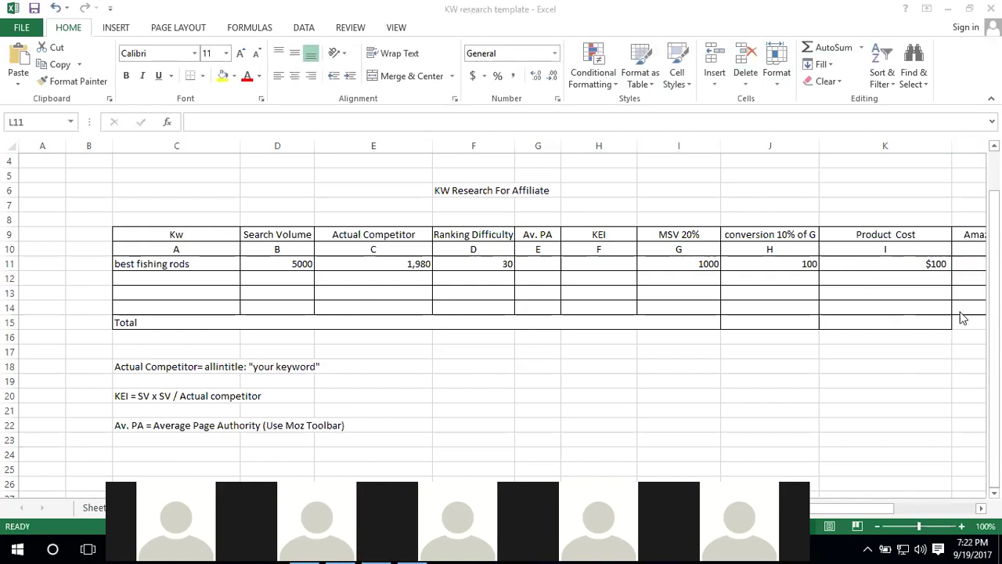
- Put $4 in the Amazon Affiliate 4% cell L11, recheck J11, and begin editing ROI cell M11
{"action": "left_click_drag", "start_coordinate": [883, 510], "coordinate": [961, 508]}
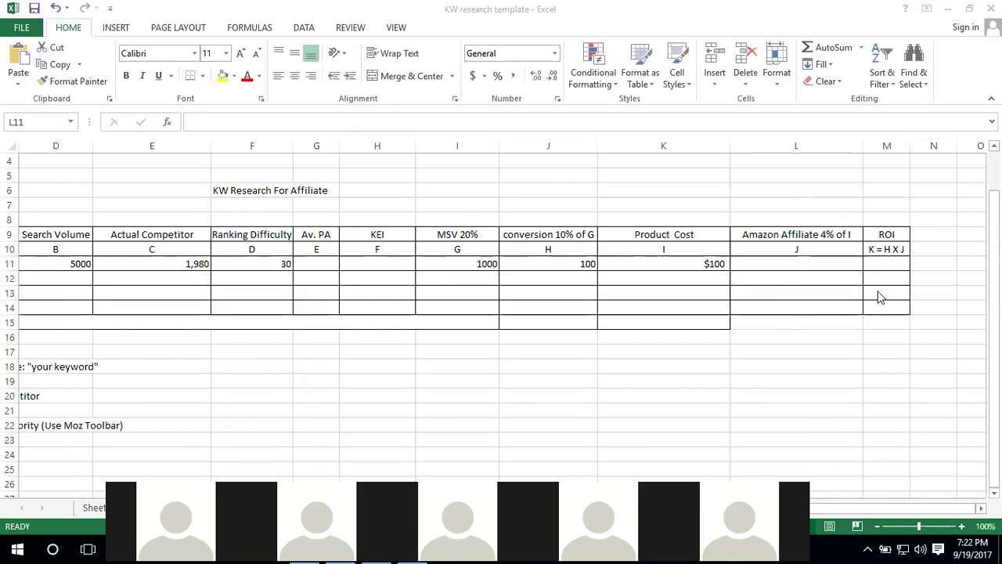
{"action": "double_click", "coordinate": [801, 264]}
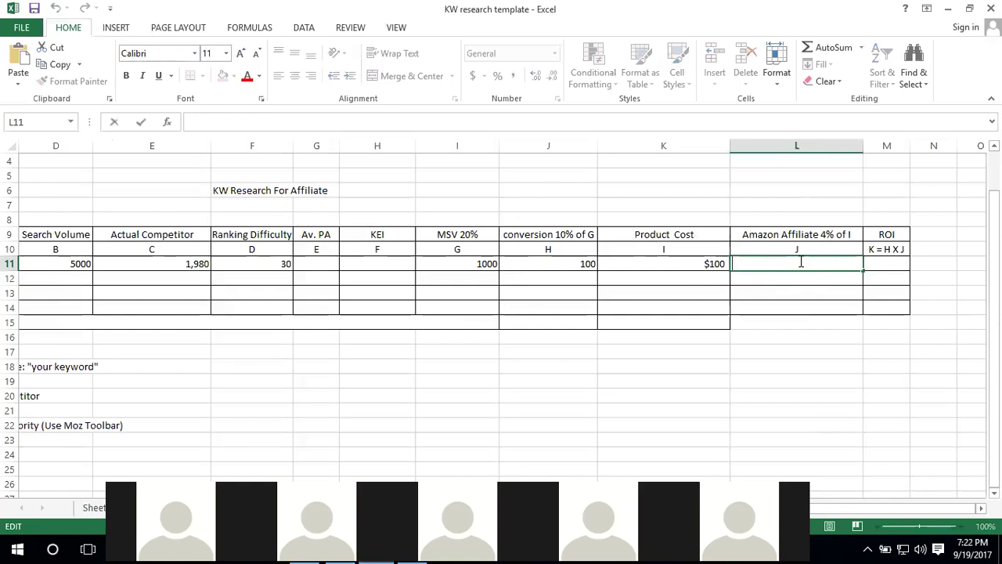
{"action": "type", "text": "$4"}
{"action": "left_click", "coordinate": [881, 264]}
{"action": "left_click", "coordinate": [814, 265]}
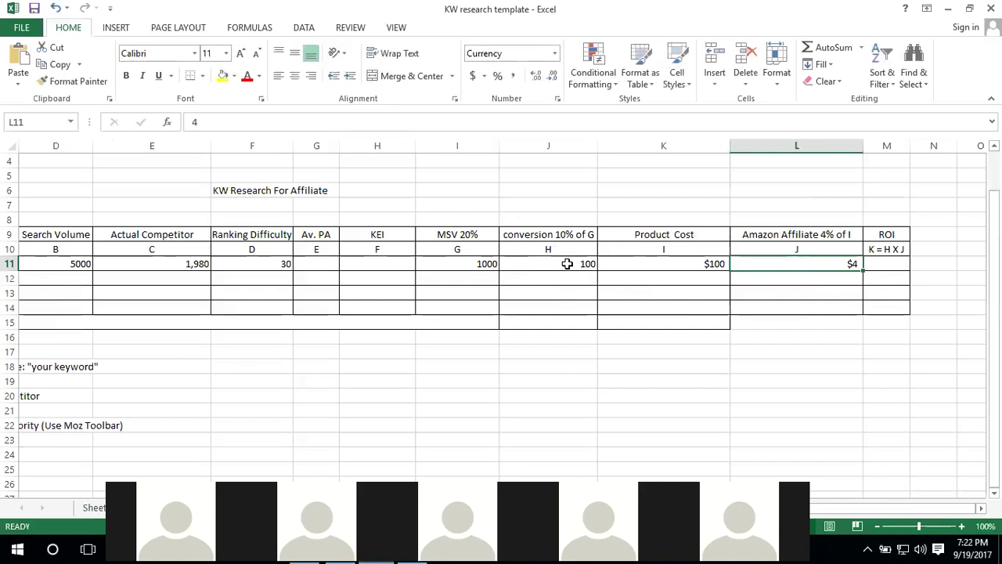
{"action": "left_click", "coordinate": [567, 264]}
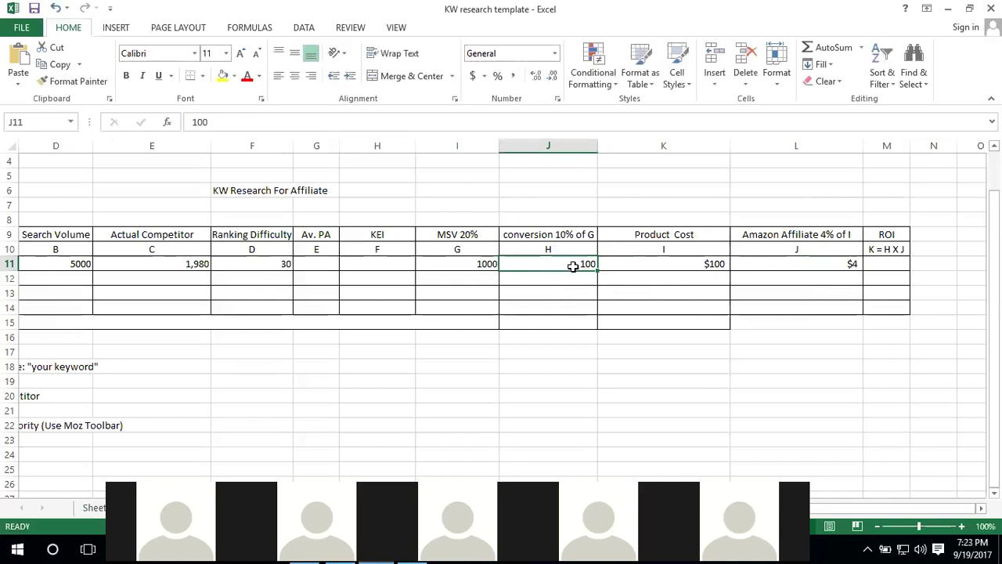
{"action": "double_click", "coordinate": [890, 264]}
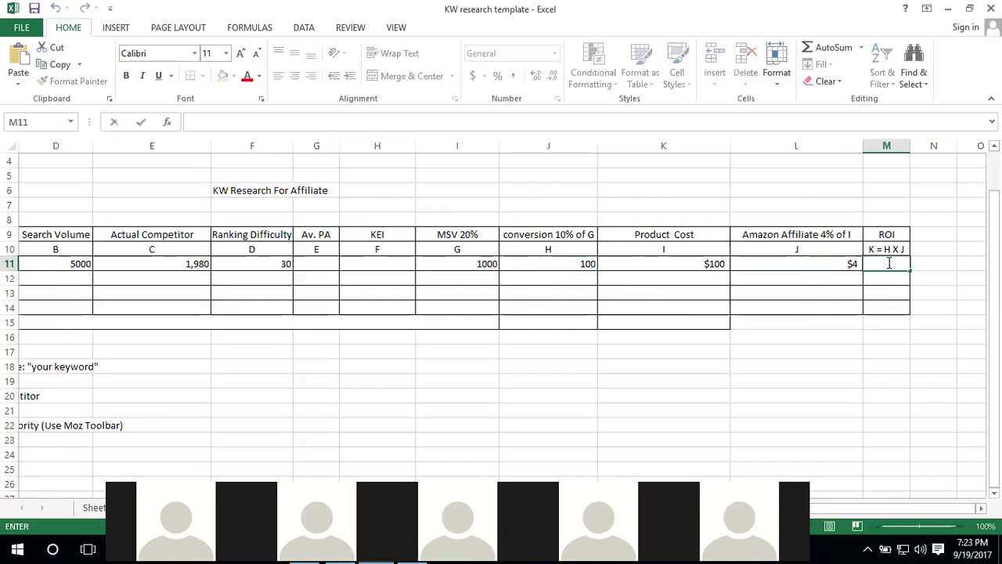
- Enter $400 in ROI cell M11, scroll back left, and switch to the Google results
{"action": "type", "text": "$400"}
{"action": "key", "text": "Return"}
{"action": "left_click", "coordinate": [891, 264]}
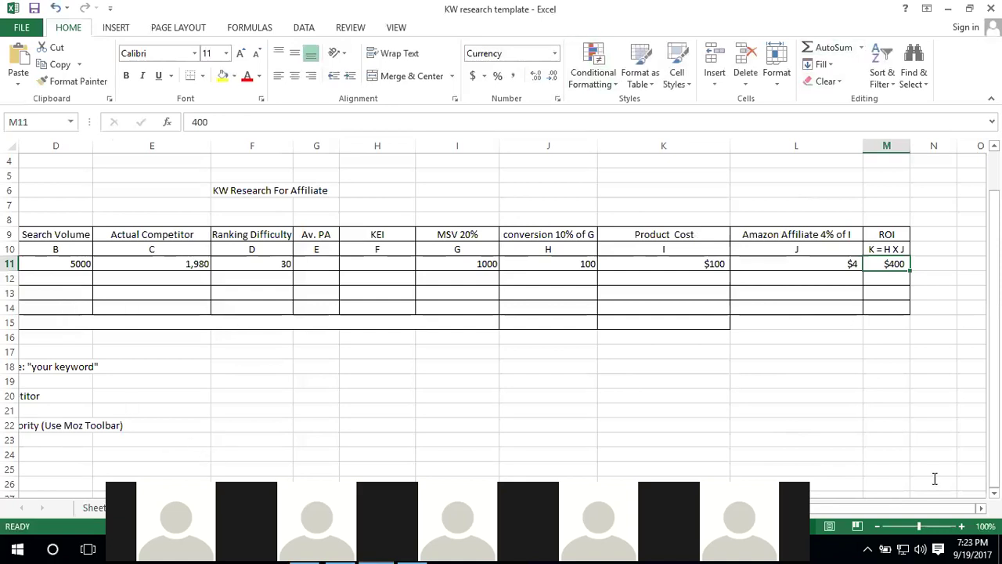
{"action": "left_click_drag", "start_coordinate": [877, 509], "coordinate": [823, 511]}
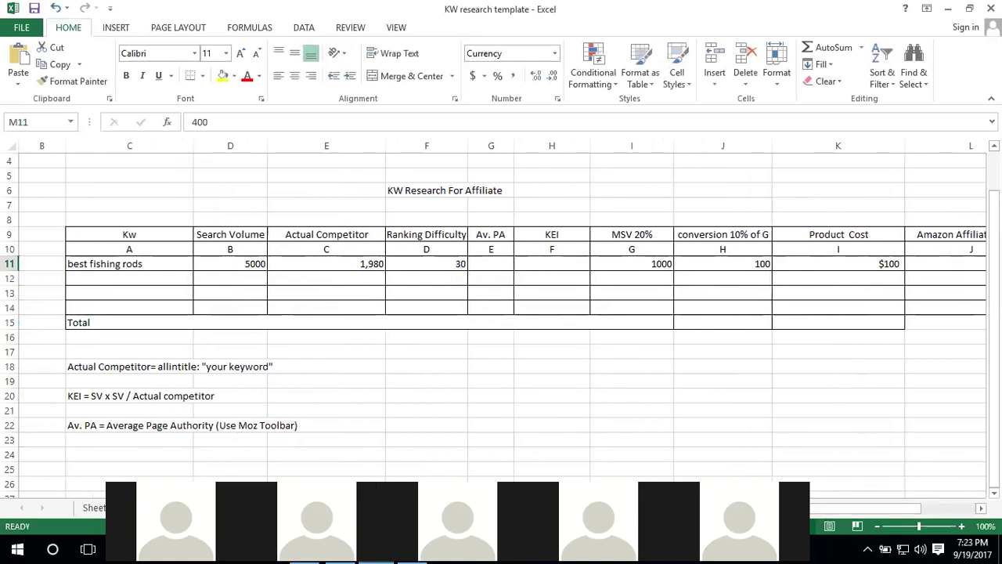
{"action": "key", "text": "alt+Tab"}
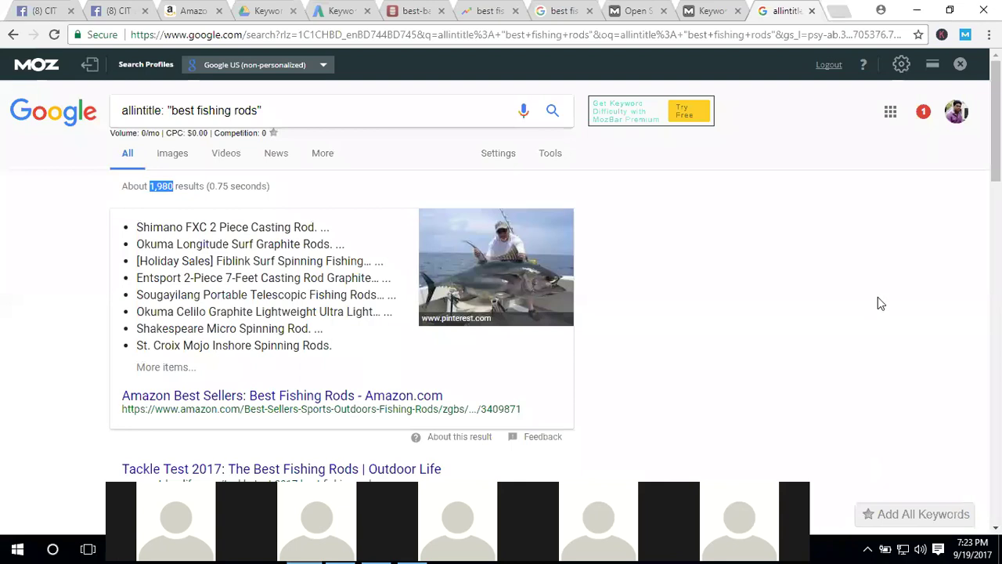
{"action": "scroll", "coordinate": [878, 298], "scroll_direction": "down", "scroll_amount": 4}
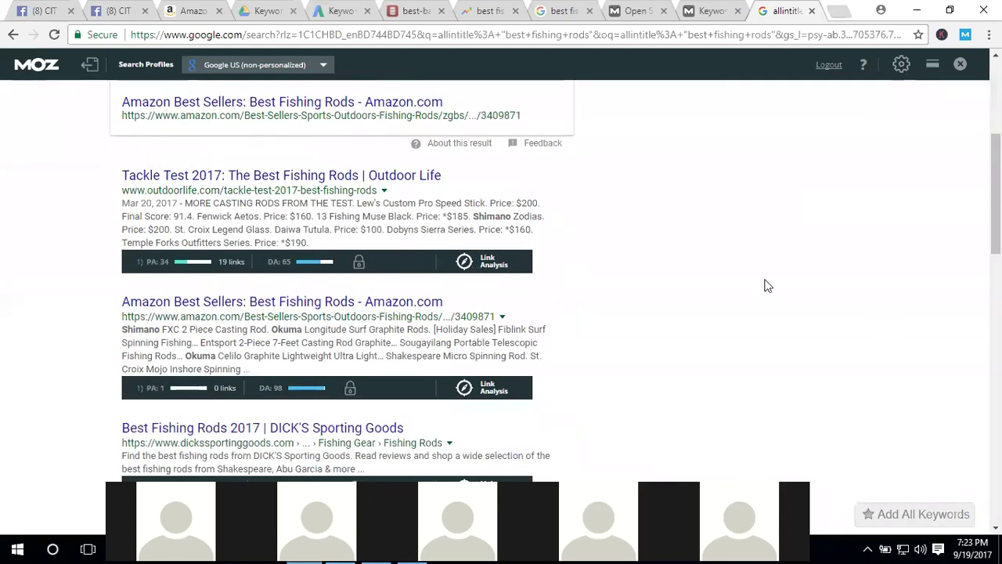
{"action": "scroll", "coordinate": [725, 269], "scroll_direction": "up", "scroll_amount": 4}
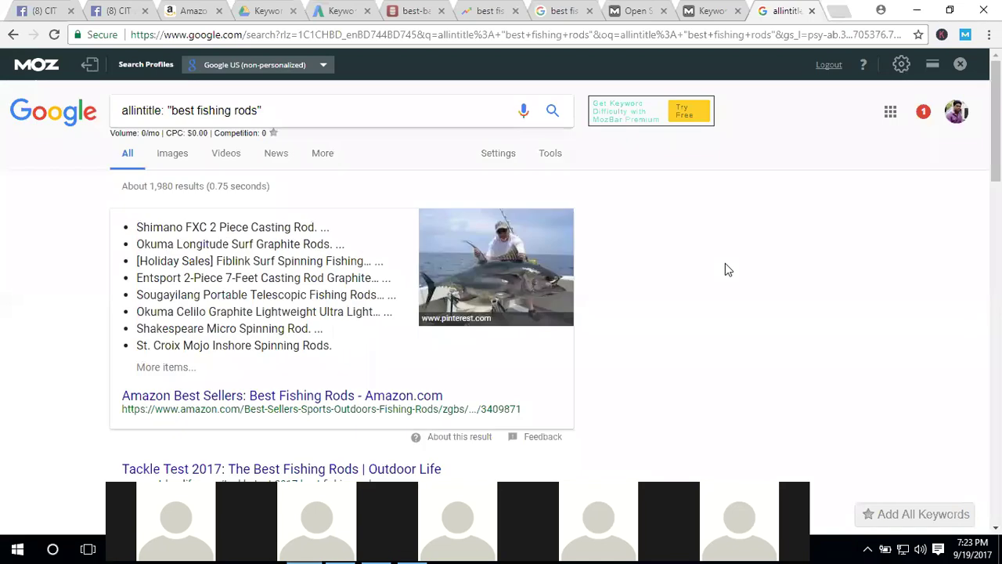
{"action": "scroll", "coordinate": [725, 269], "scroll_direction": "down", "scroll_amount": 2}
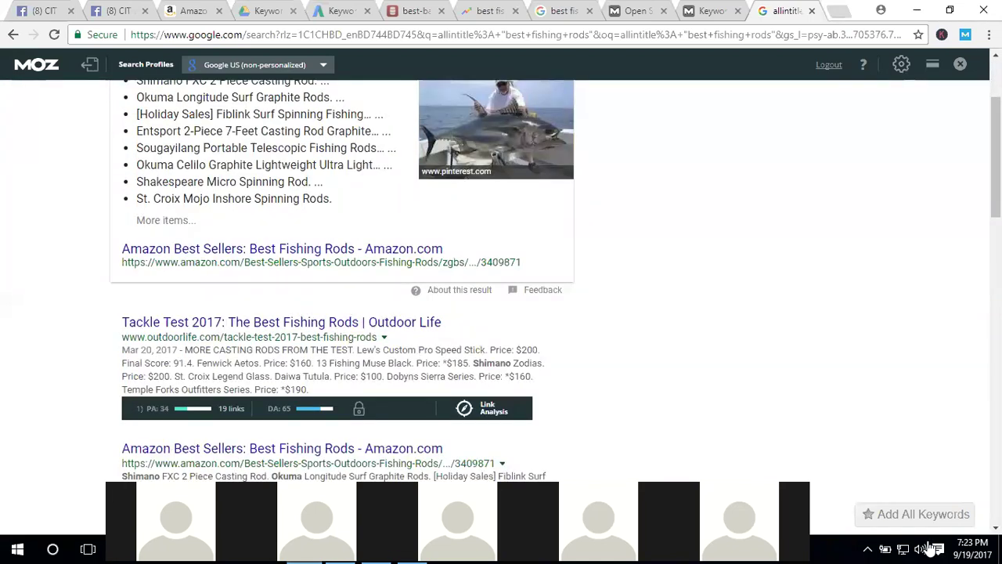
{"action": "left_click", "coordinate": [937, 548]}
{"action": "left_click_drag", "start_coordinate": [995, 189], "coordinate": [978, 414]}
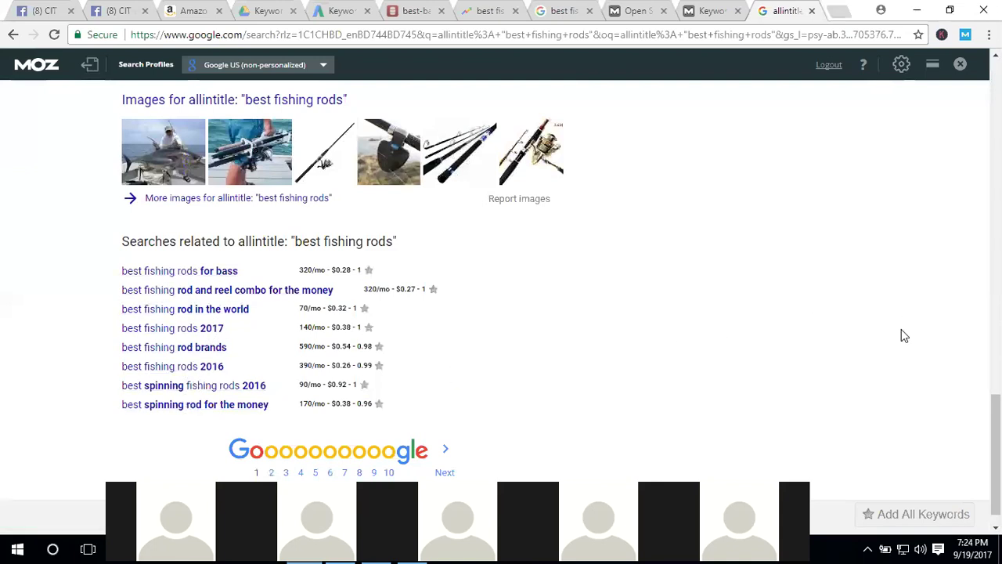
{"action": "key", "text": "alt+h"}
{"action": "left_click", "coordinate": [765, 240]}
{"action": "scroll", "coordinate": [724, 223], "scroll_direction": "up", "scroll_amount": 15}
{"action": "scroll", "coordinate": [723, 224], "scroll_direction": "up", "scroll_amount": 3}
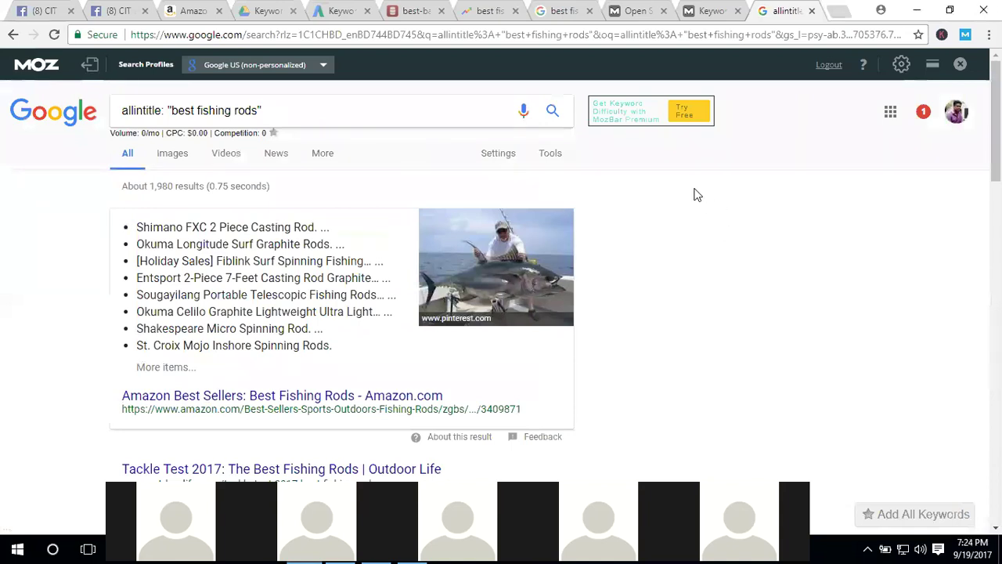
{"action": "scroll", "coordinate": [697, 195], "scroll_direction": "down", "scroll_amount": 5}
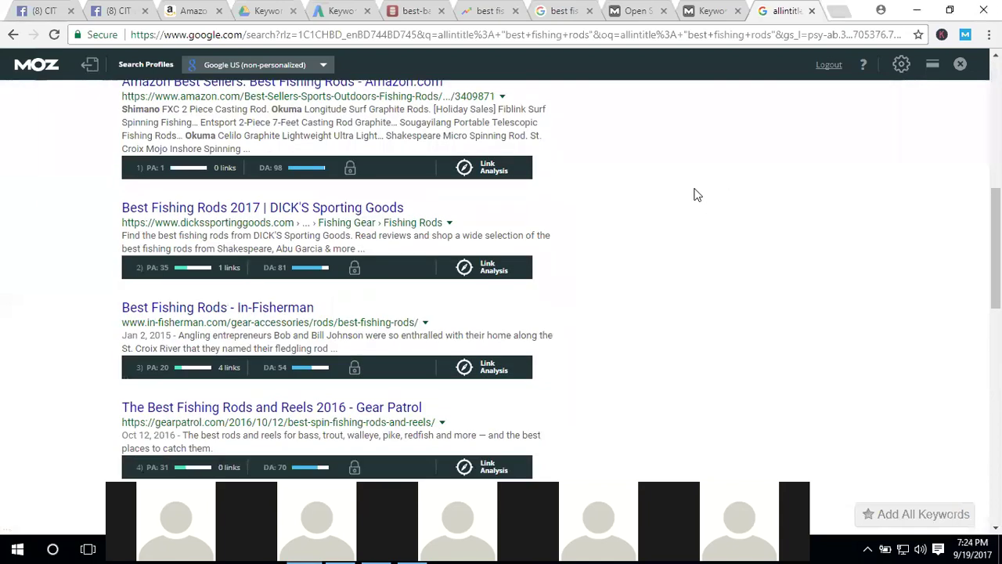
{"action": "scroll", "coordinate": [697, 195], "scroll_direction": "up", "scroll_amount": 6}
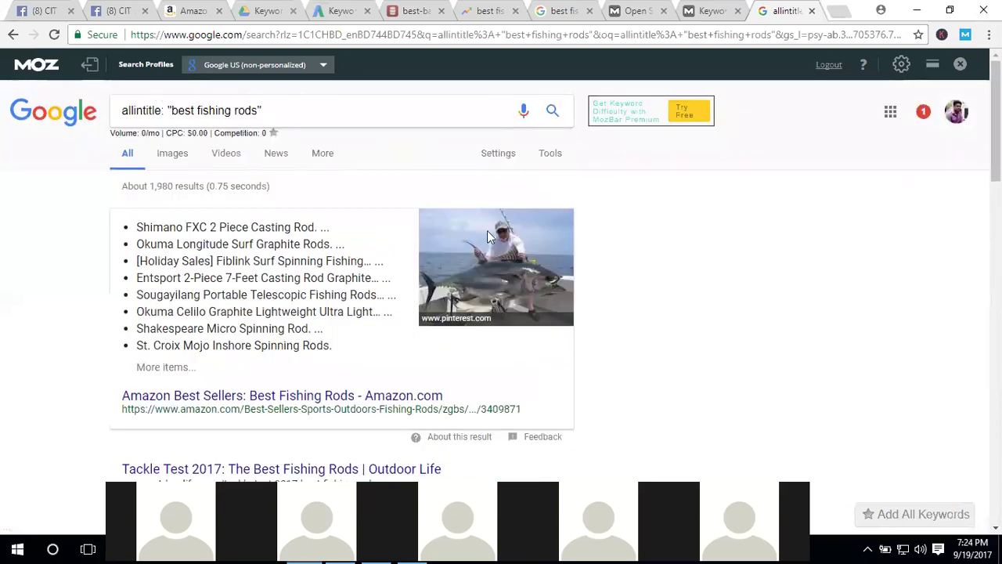
{"action": "scroll", "coordinate": [620, 235], "scroll_direction": "down", "scroll_amount": 9}
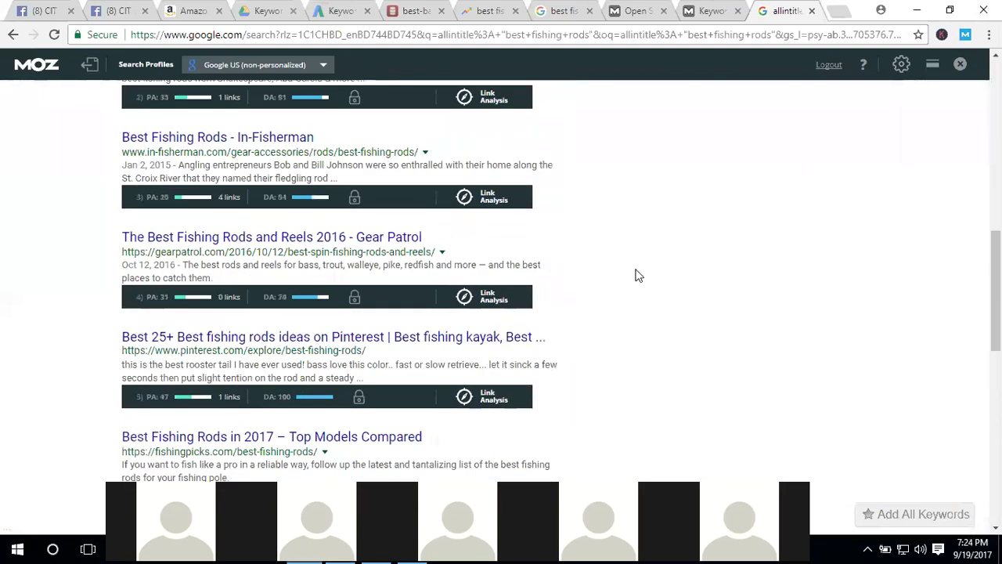
{"action": "scroll", "coordinate": [639, 271], "scroll_direction": "down", "scroll_amount": 3}
{"action": "scroll", "coordinate": [638, 271], "scroll_direction": "up", "scroll_amount": 12}
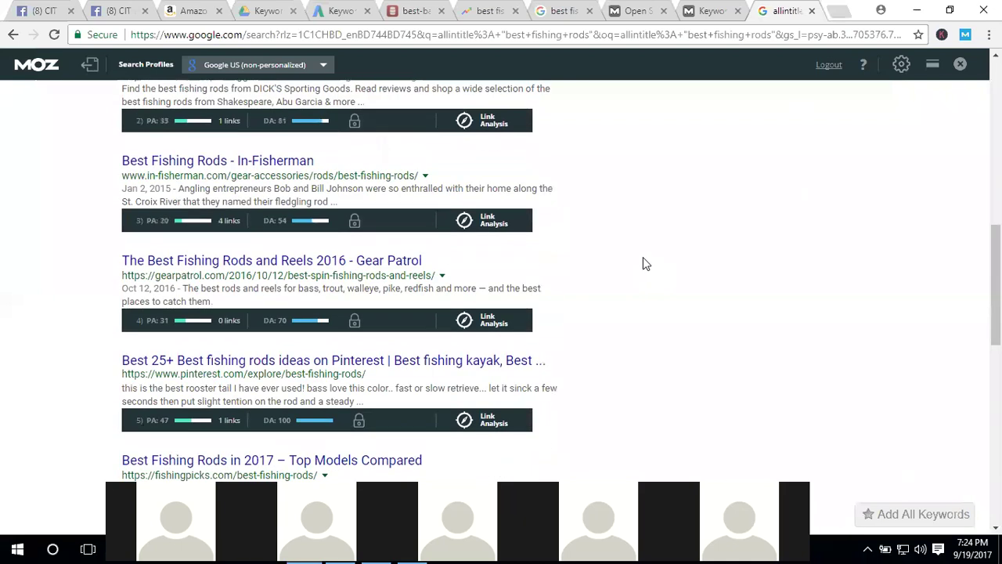
{"action": "left_click", "coordinate": [89, 68]}
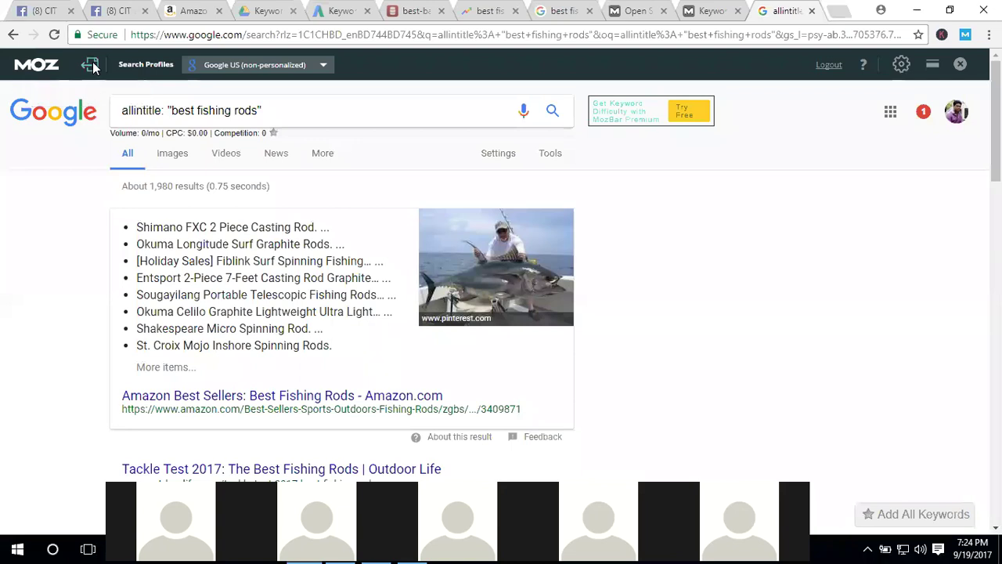
{"action": "scroll", "coordinate": [92, 196], "scroll_direction": "down", "scroll_amount": 10}
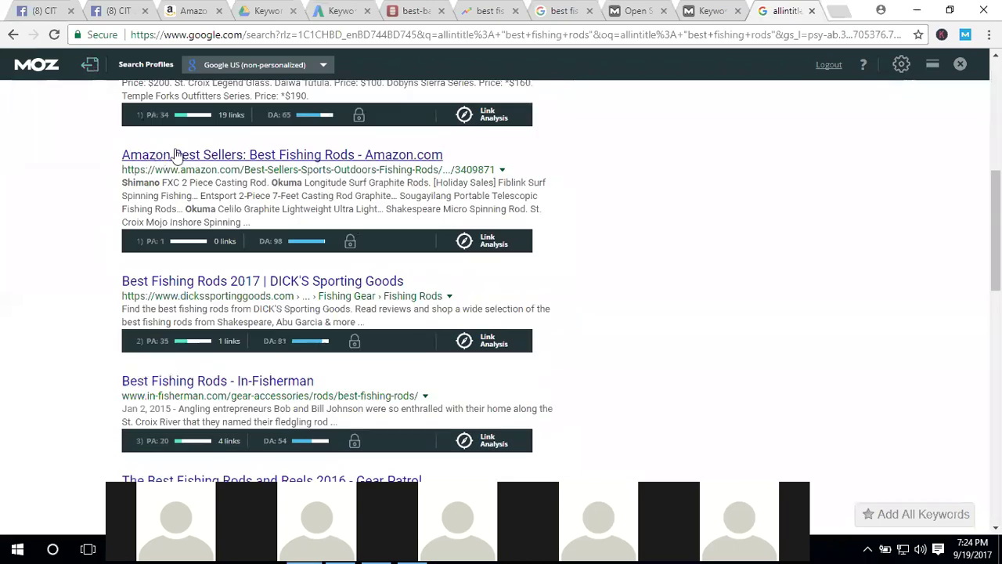
{"action": "scroll", "coordinate": [243, 289], "scroll_direction": "down", "scroll_amount": 4}
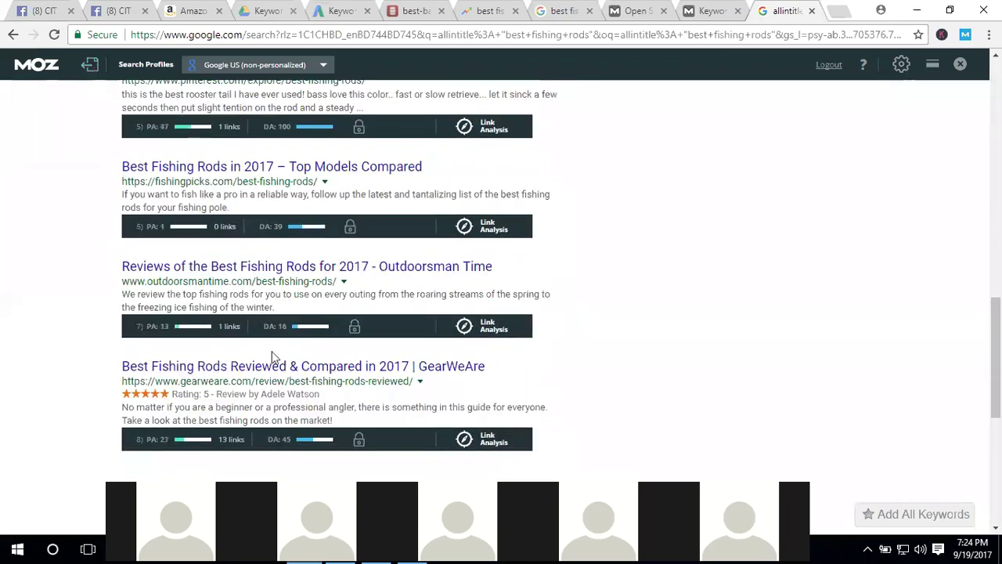
{"action": "scroll", "coordinate": [266, 346], "scroll_direction": "up", "scroll_amount": 5}
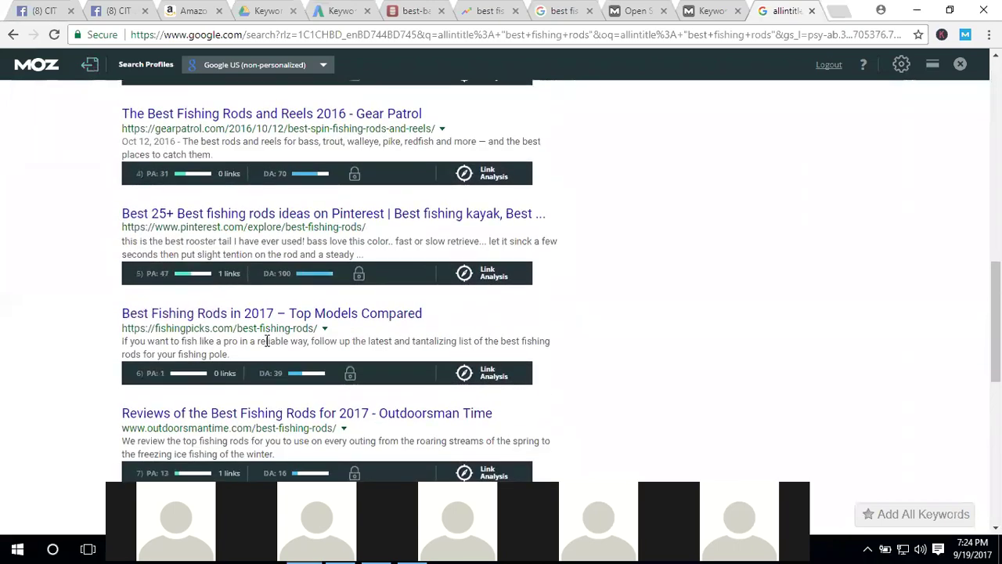
{"action": "scroll", "coordinate": [266, 346], "scroll_direction": "up", "scroll_amount": 5}
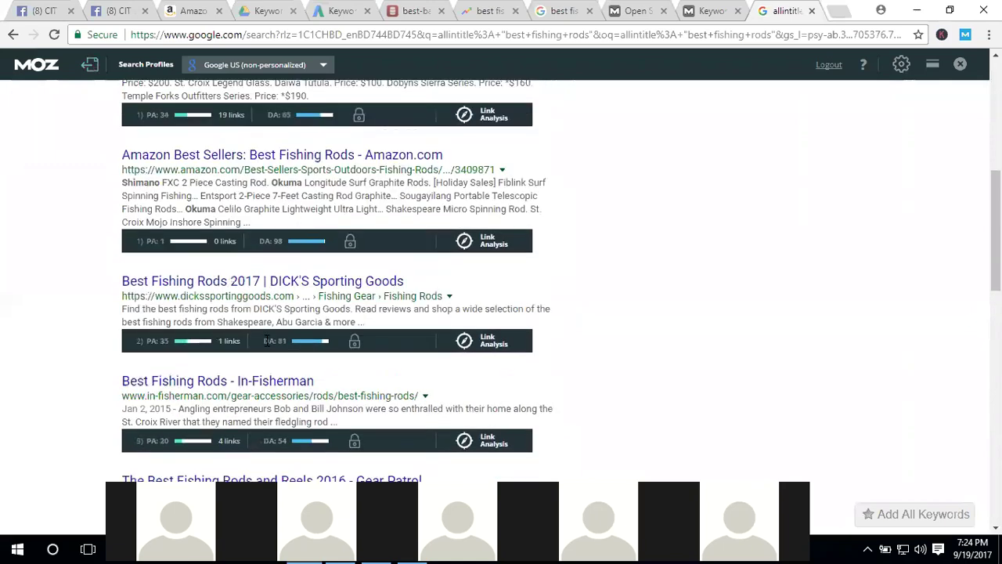
{"action": "scroll", "coordinate": [253, 299], "scroll_direction": "down", "scroll_amount": 10}
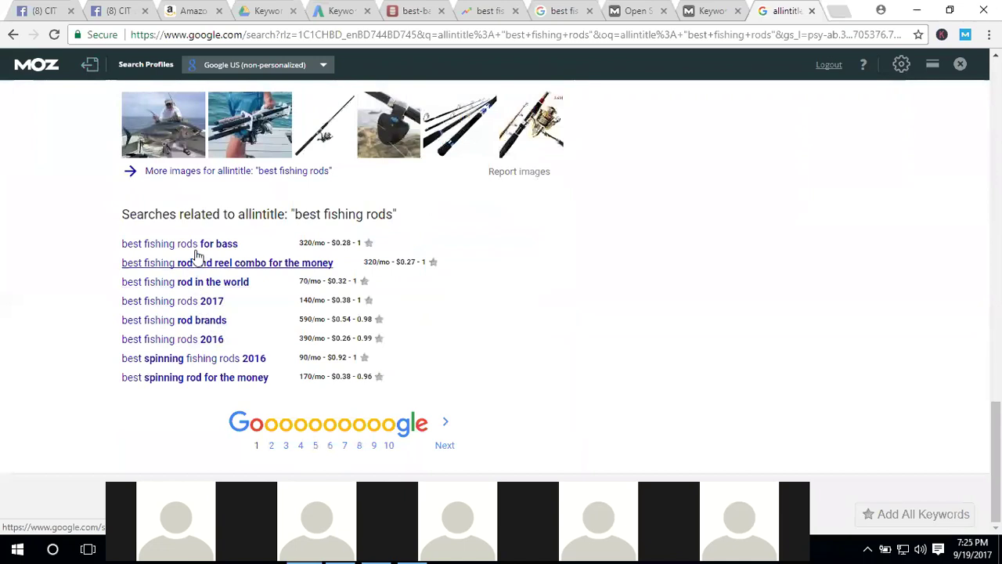
- Run the related search 'best fishing rod brands' and reload so MozBar metrics appear
{"action": "left_click", "coordinate": [204, 321]}
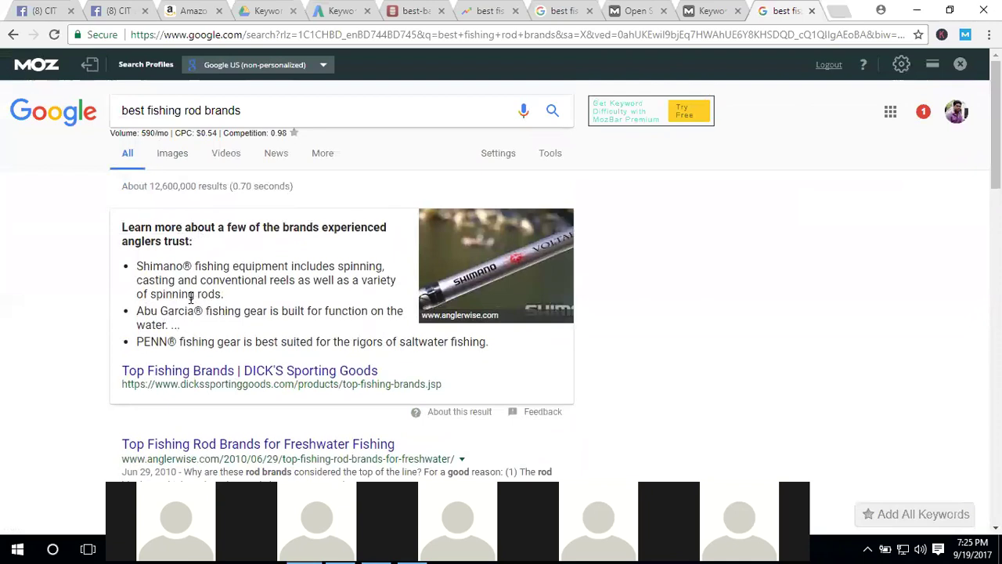
{"action": "scroll", "coordinate": [60, 345], "scroll_direction": "down", "scroll_amount": 5}
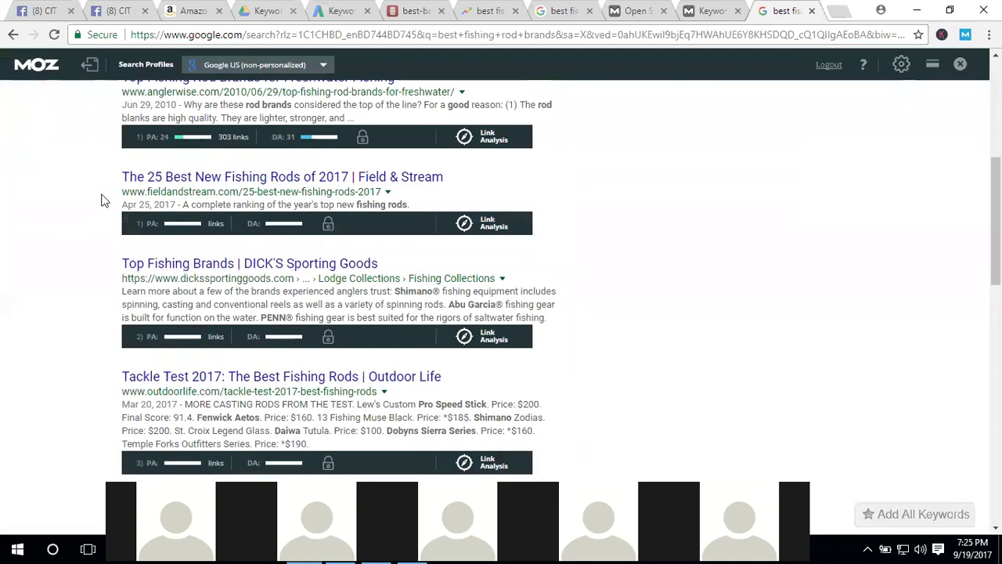
{"action": "scroll", "coordinate": [93, 165], "scroll_direction": "up", "scroll_amount": 5}
{"action": "left_click", "coordinate": [51, 34]}
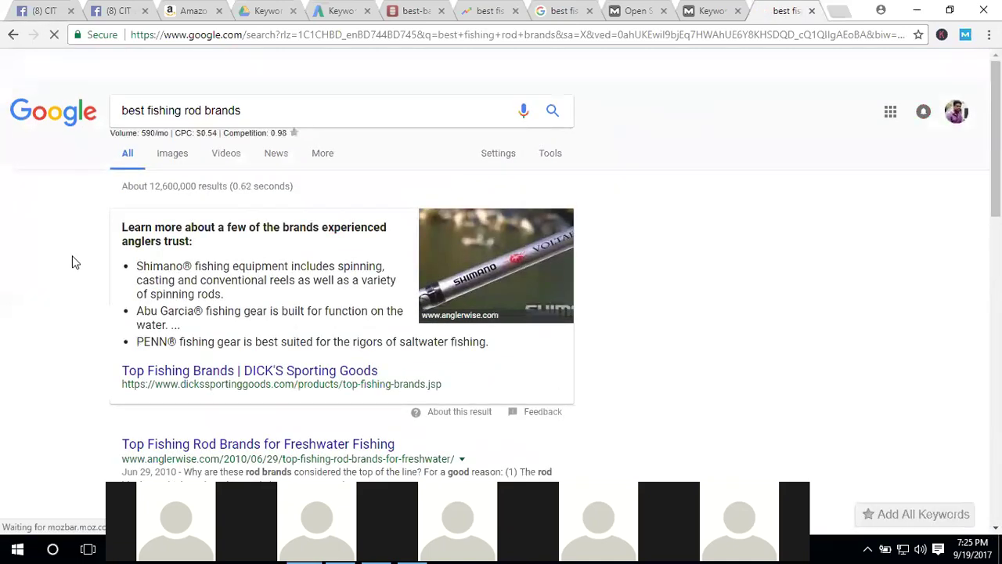
{"action": "scroll", "coordinate": [78, 266], "scroll_direction": "down", "scroll_amount": 10}
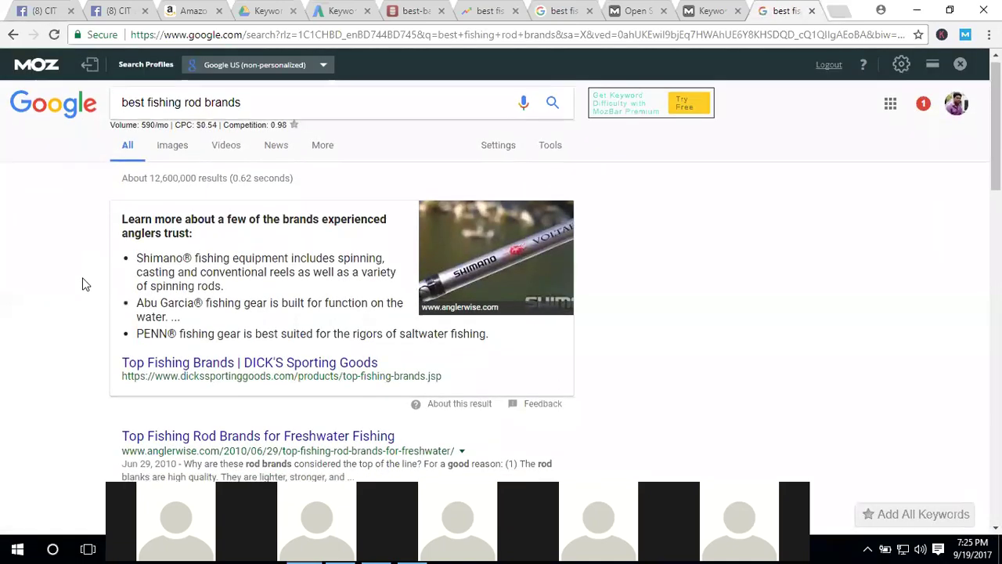
{"action": "scroll", "coordinate": [88, 271], "scroll_direction": "down", "scroll_amount": 5}
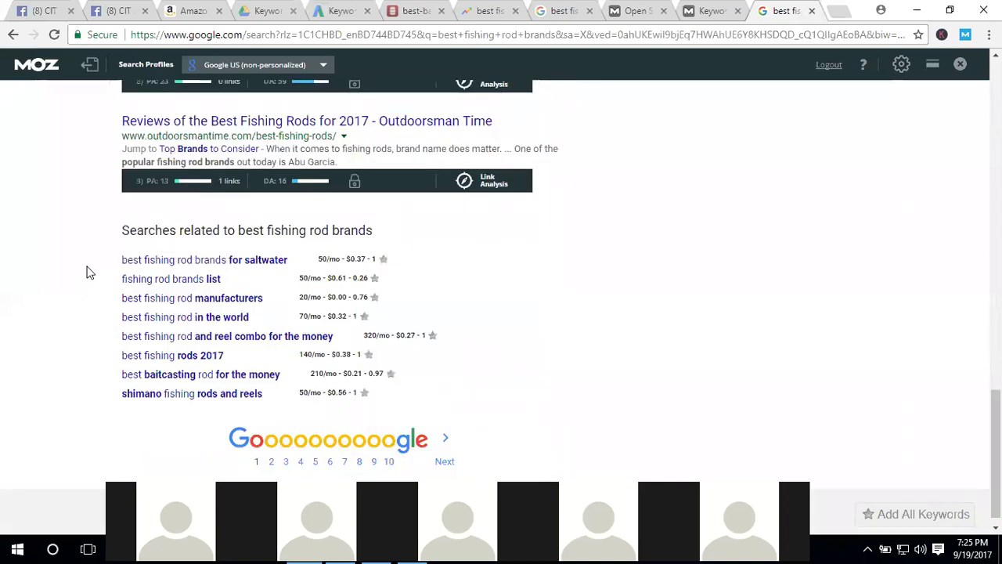
{"action": "scroll", "coordinate": [89, 271], "scroll_direction": "up", "scroll_amount": 5}
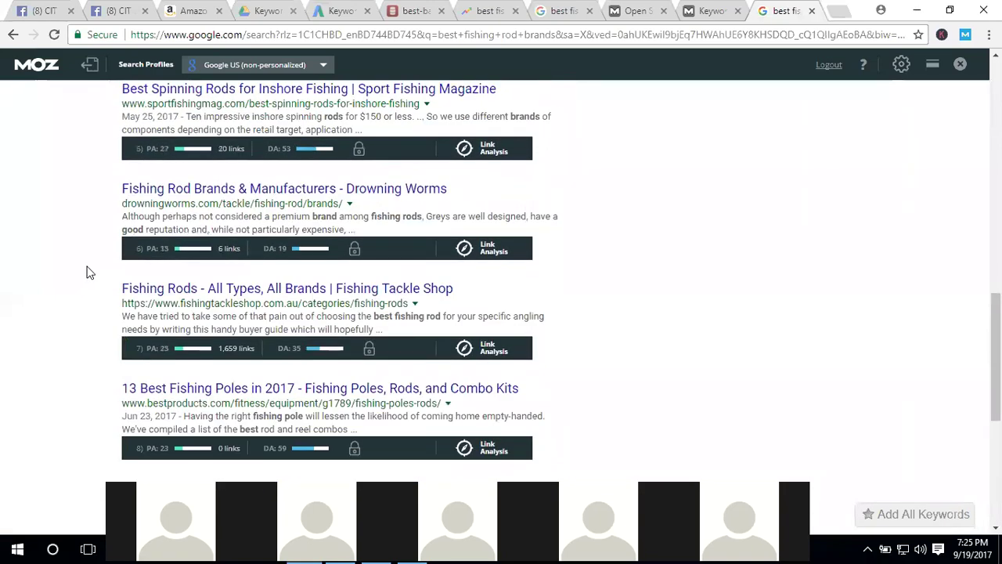
{"action": "scroll", "coordinate": [89, 272], "scroll_direction": "up", "scroll_amount": 5}
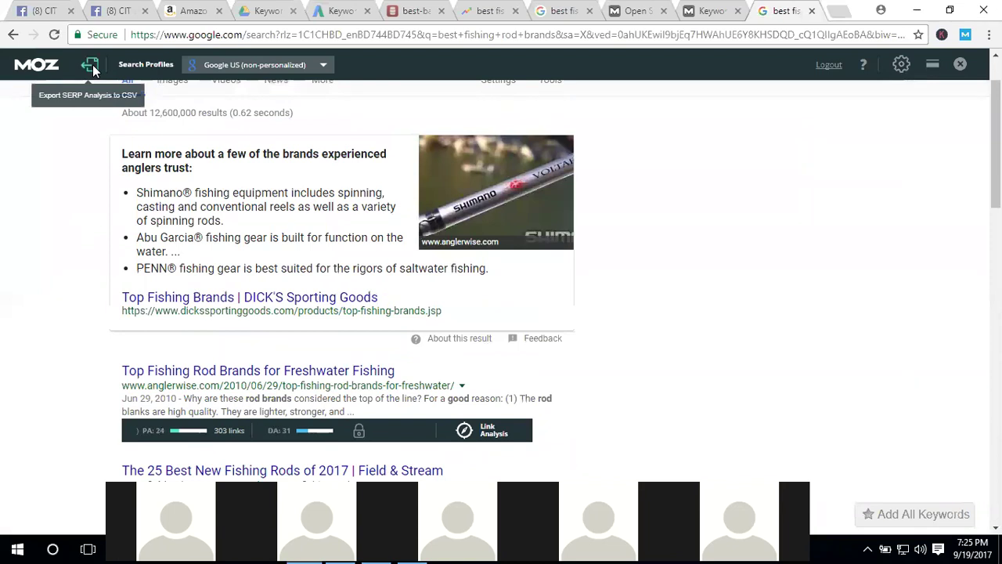
- Export the MozBar SERP analysis to CSV and open the downloaded file
{"action": "left_click", "coordinate": [92, 69]}
{"action": "scroll", "coordinate": [71, 375], "scroll_direction": "down", "scroll_amount": 2}
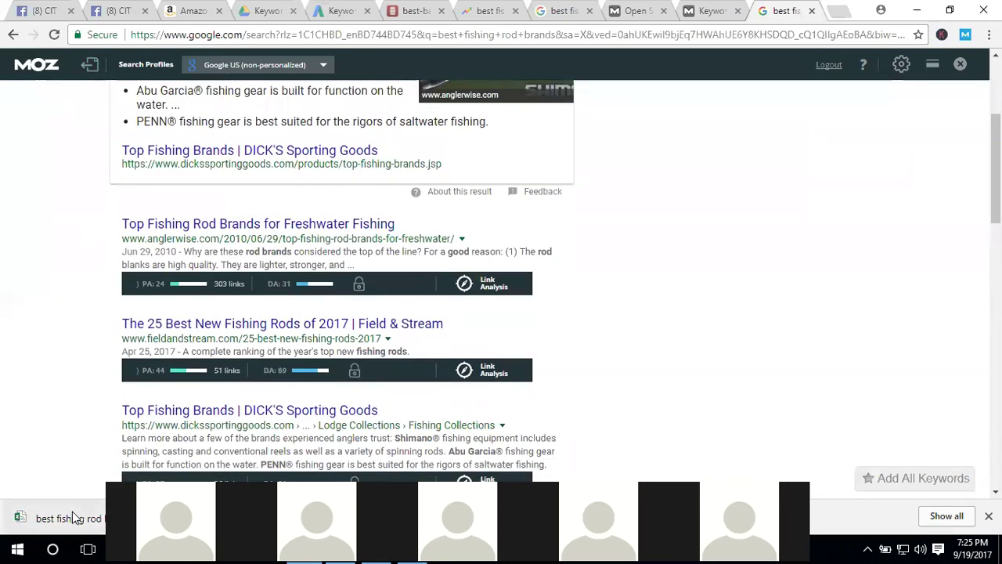
{"action": "scroll", "coordinate": [266, 283], "scroll_direction": "down", "scroll_amount": 3}
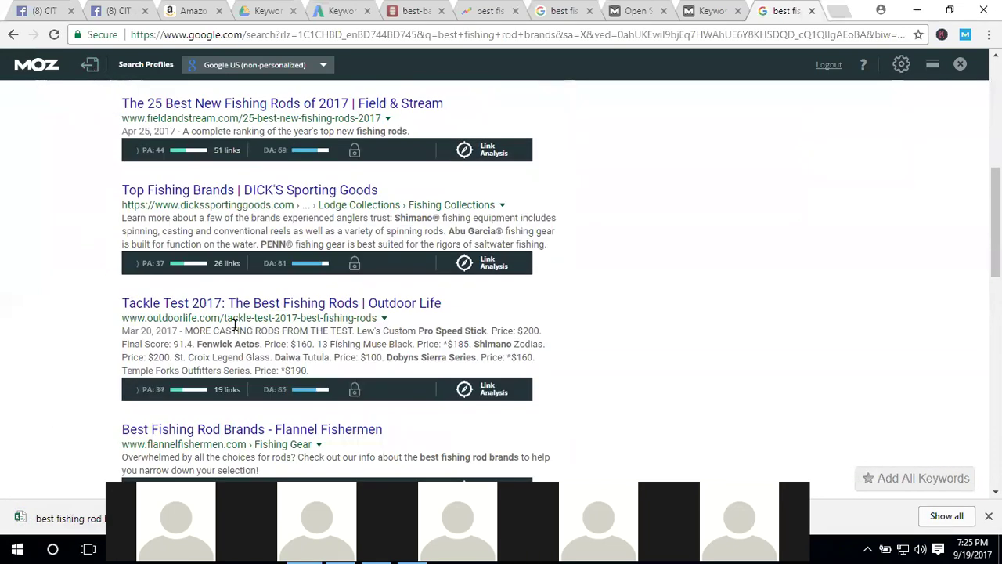
{"action": "scroll", "coordinate": [235, 323], "scroll_direction": "down", "scroll_amount": 4}
{"action": "scroll", "coordinate": [59, 454], "scroll_direction": "down", "scroll_amount": 3}
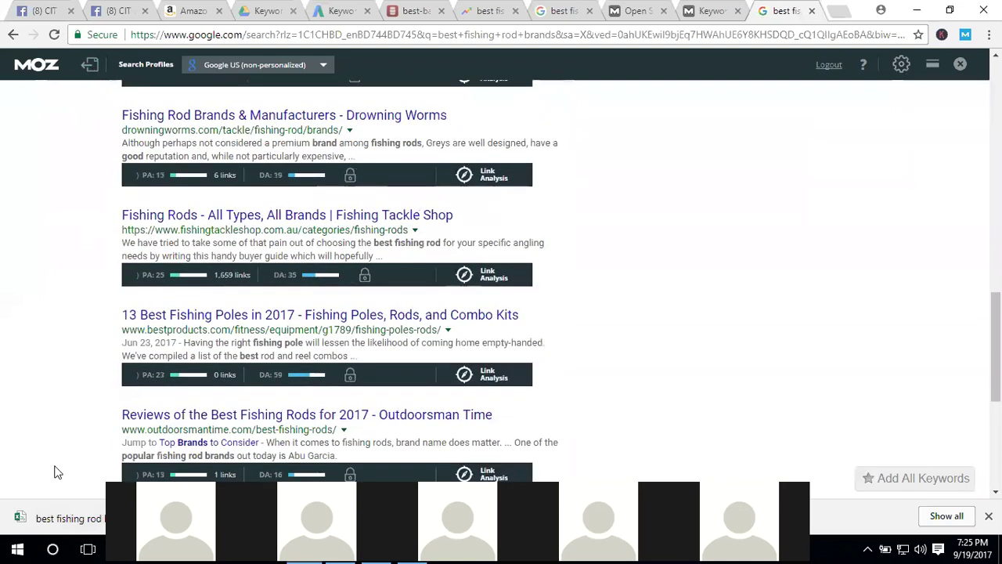
{"action": "left_click", "coordinate": [56, 520]}
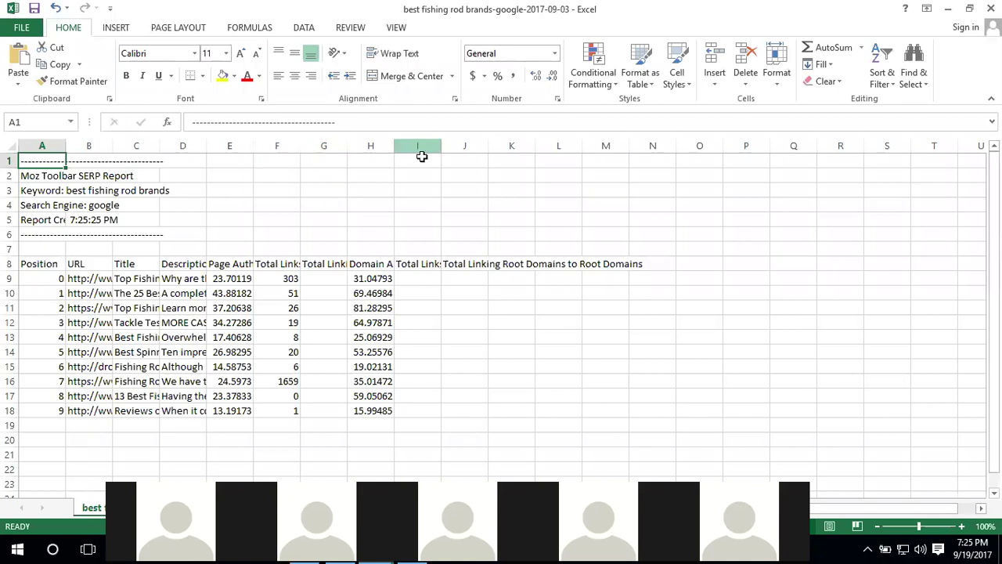
- Delete unused columns I–M, widen columns E–G to fit, and centre their values
{"action": "left_click_drag", "start_coordinate": [421, 145], "coordinate": [627, 164]}
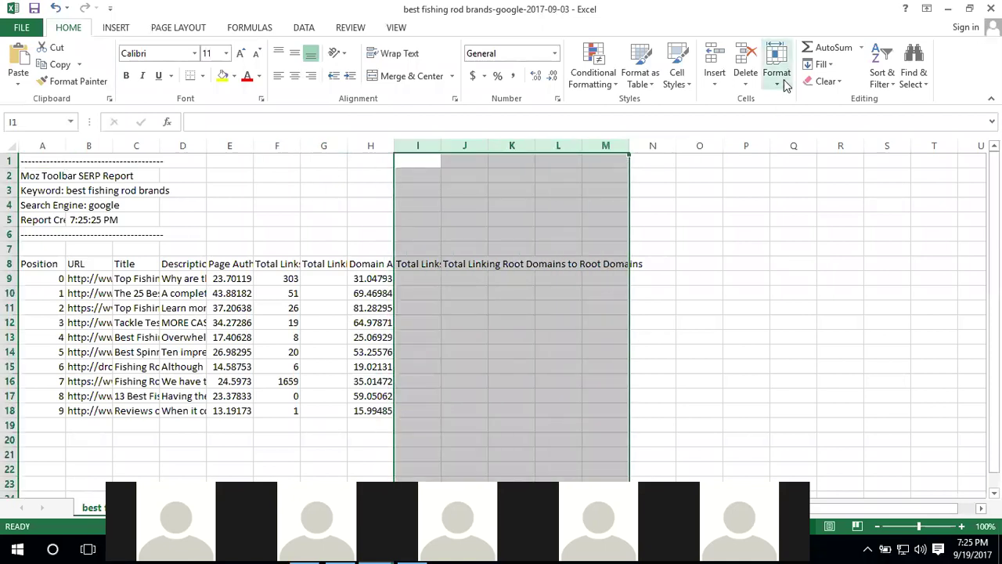
{"action": "left_click", "coordinate": [752, 59]}
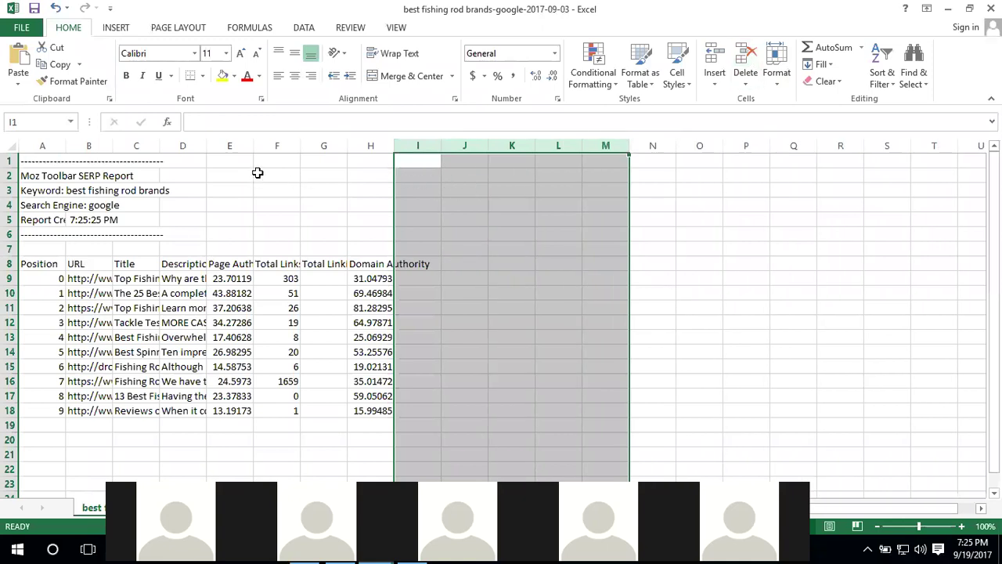
{"action": "left_click", "coordinate": [232, 146]}
{"action": "left_click_drag", "start_coordinate": [254, 146], "coordinate": [405, 146]}
{"action": "left_click", "coordinate": [337, 147]}
{"action": "left_click", "coordinate": [432, 146]}
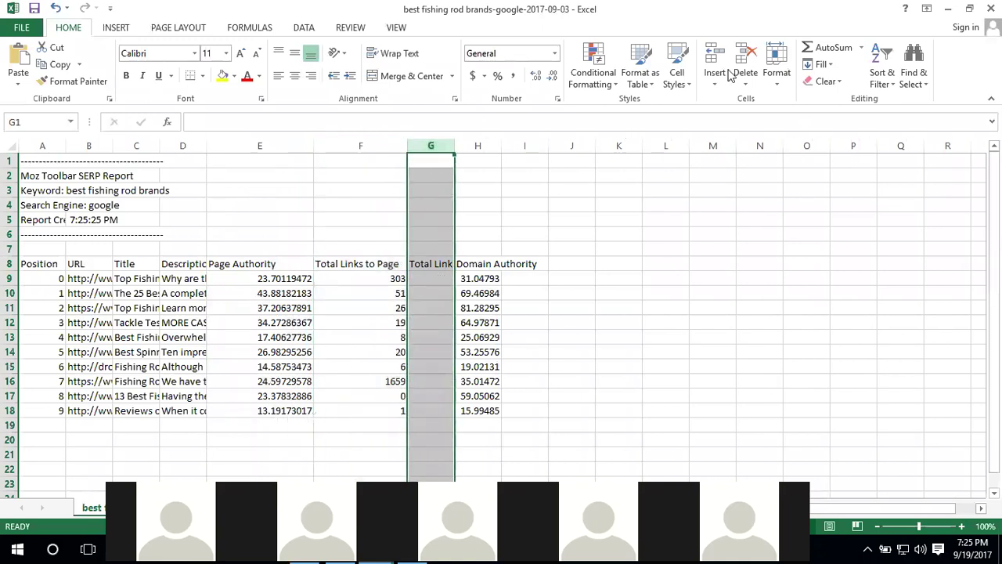
{"action": "left_click_drag", "start_coordinate": [456, 146], "coordinate": [499, 146]}
{"action": "left_click_drag", "start_coordinate": [297, 146], "coordinate": [448, 183]}
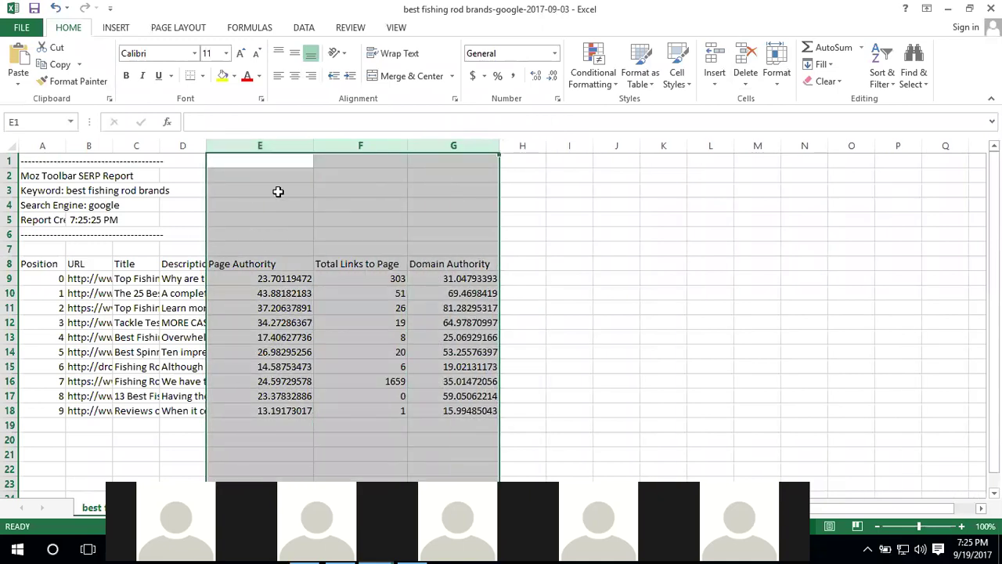
{"action": "left_click", "coordinate": [295, 79]}
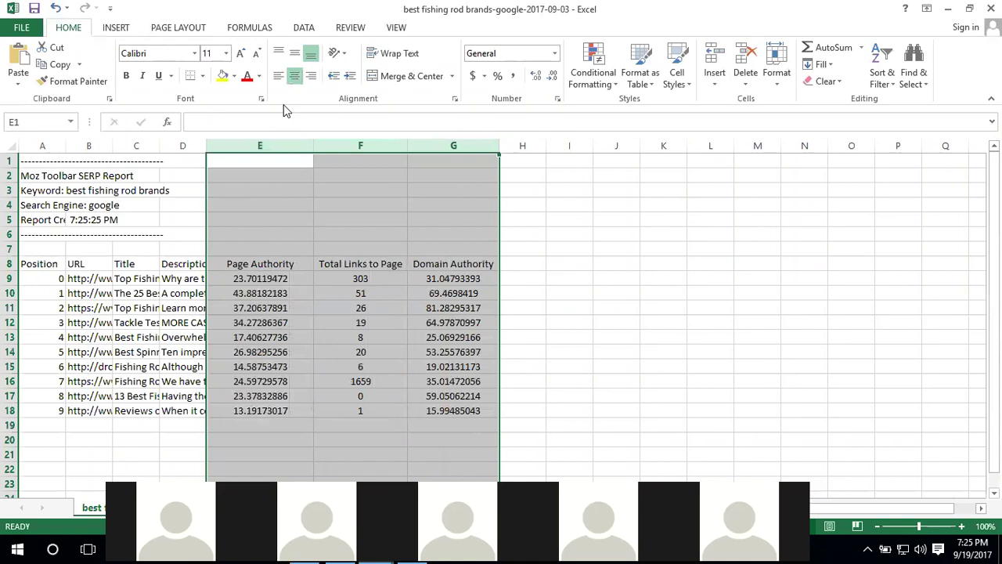
- Shade Page Authority cells E9, E13 and E14–E18 green, then switch to the criteria document
{"action": "left_click", "coordinate": [261, 280]}
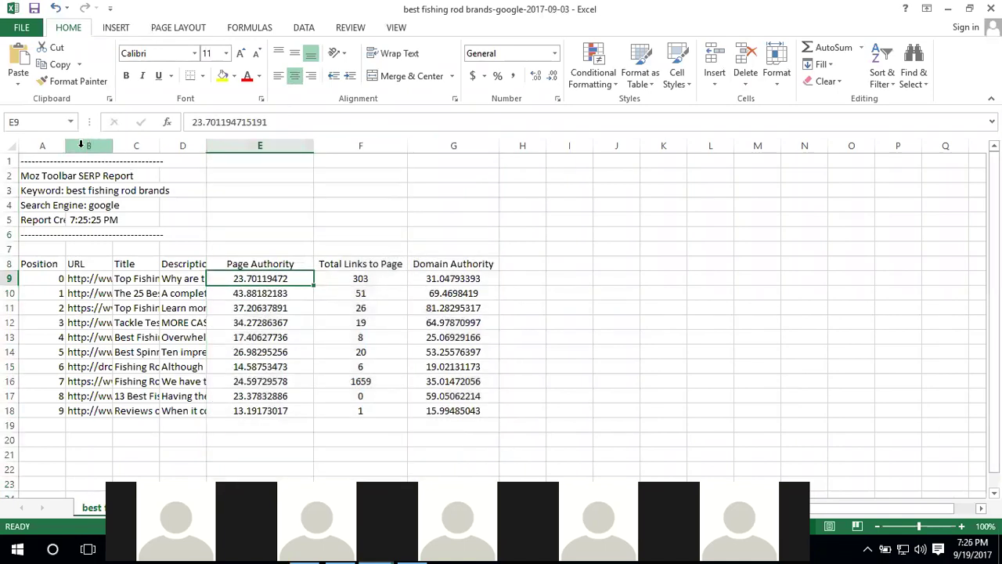
{"action": "left_click_drag", "start_coordinate": [114, 148], "coordinate": [235, 145]}
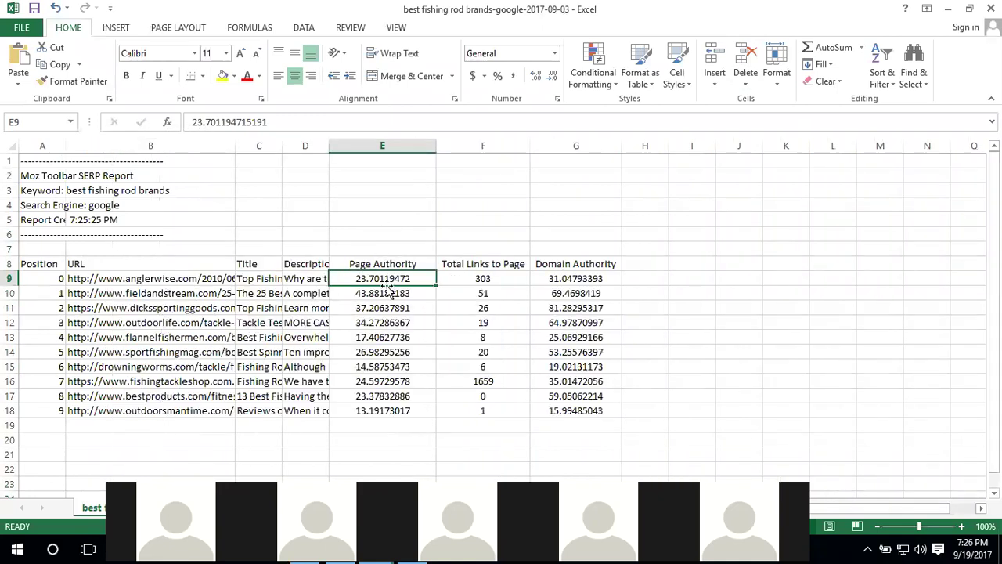
{"action": "left_click", "coordinate": [233, 78]}
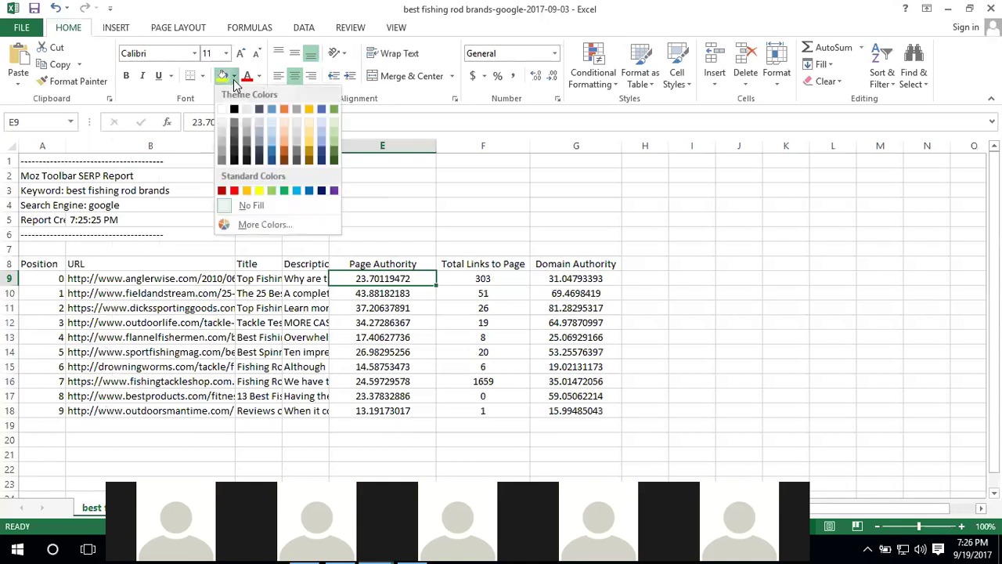
{"action": "left_click", "coordinate": [271, 191]}
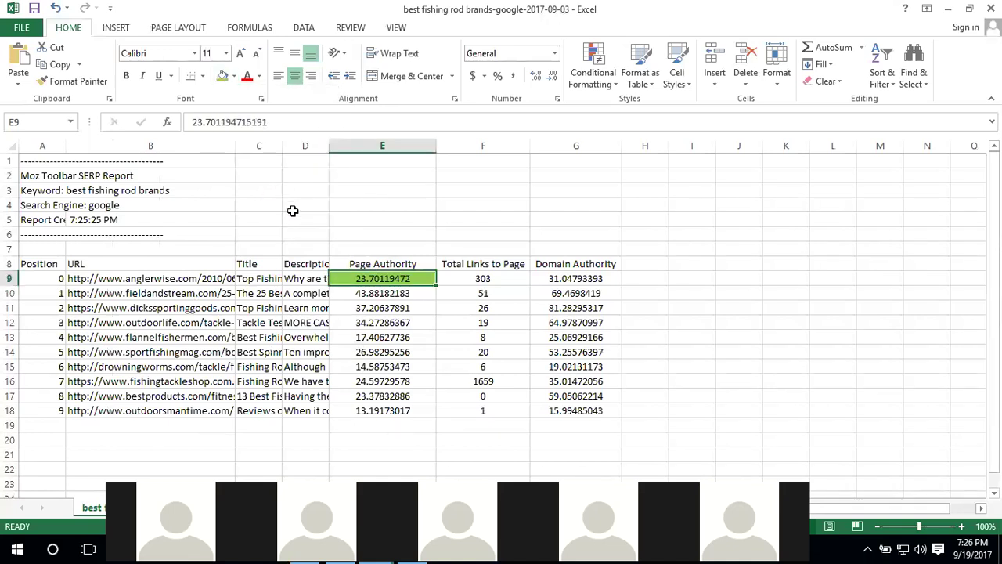
{"action": "left_click", "coordinate": [376, 337]}
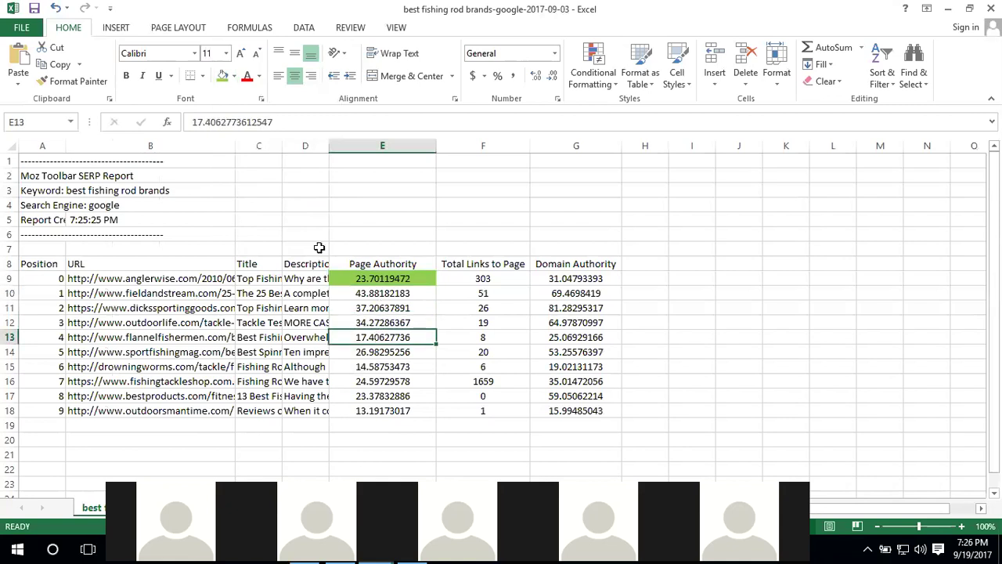
{"action": "left_click", "coordinate": [223, 76]}
{"action": "left_click", "coordinate": [379, 353]}
{"action": "left_click_drag", "start_coordinate": [379, 353], "coordinate": [391, 409]}
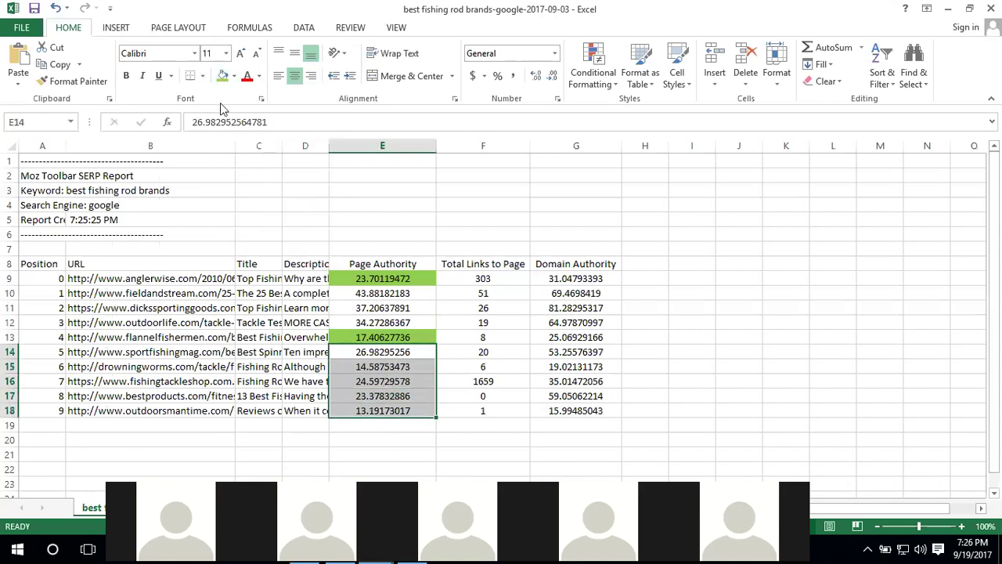
{"action": "left_click", "coordinate": [223, 76]}
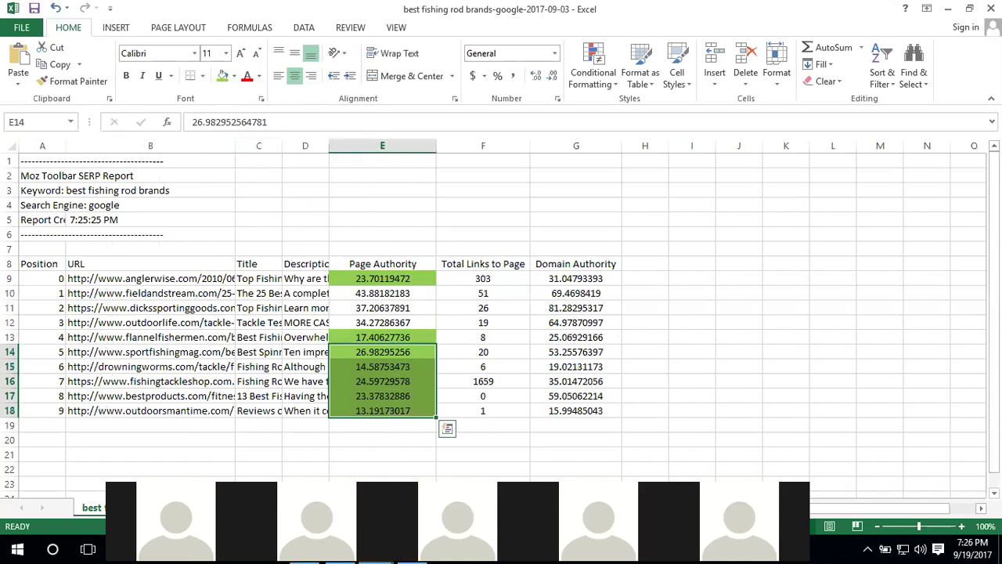
{"action": "key", "text": "alt+Tab"}
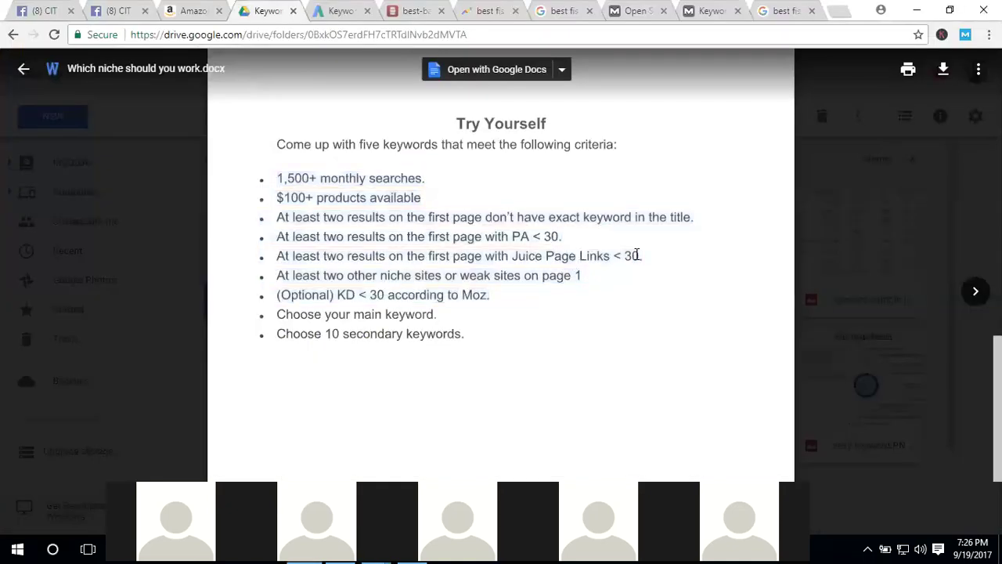
- Highlight the 'Page Links < 30' criterion in the document, then return to the Excel report
{"action": "left_click_drag", "start_coordinate": [546, 256], "coordinate": [639, 258]}
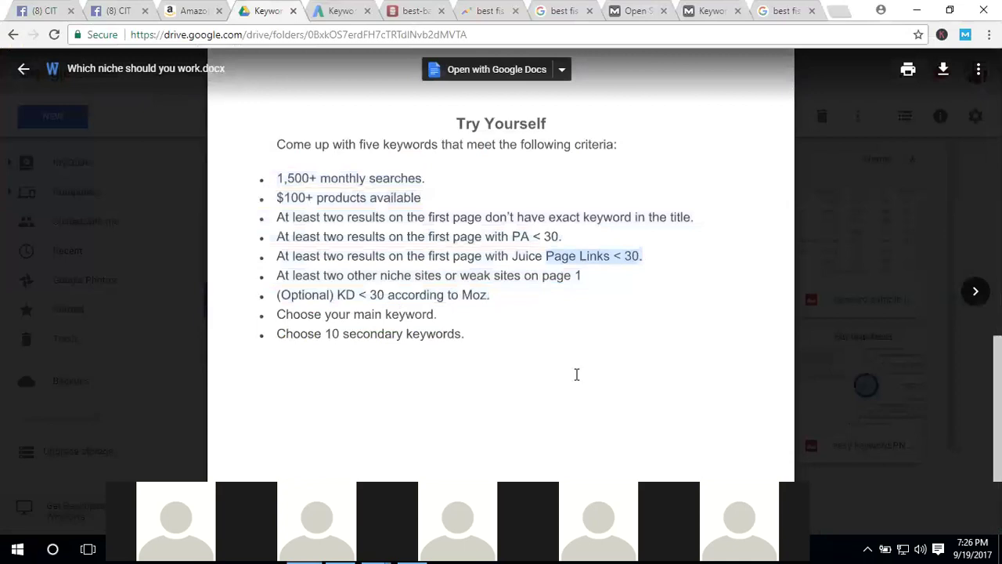
{"action": "left_click", "coordinate": [597, 287]}
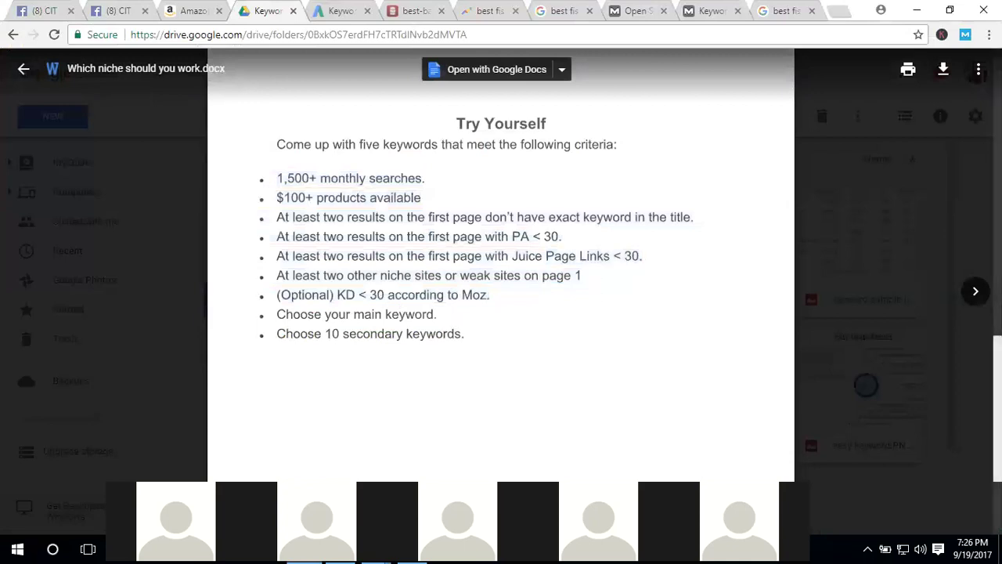
{"action": "mouse_move", "coordinate": [376, 548]}
{"action": "left_click", "coordinate": [450, 458]}
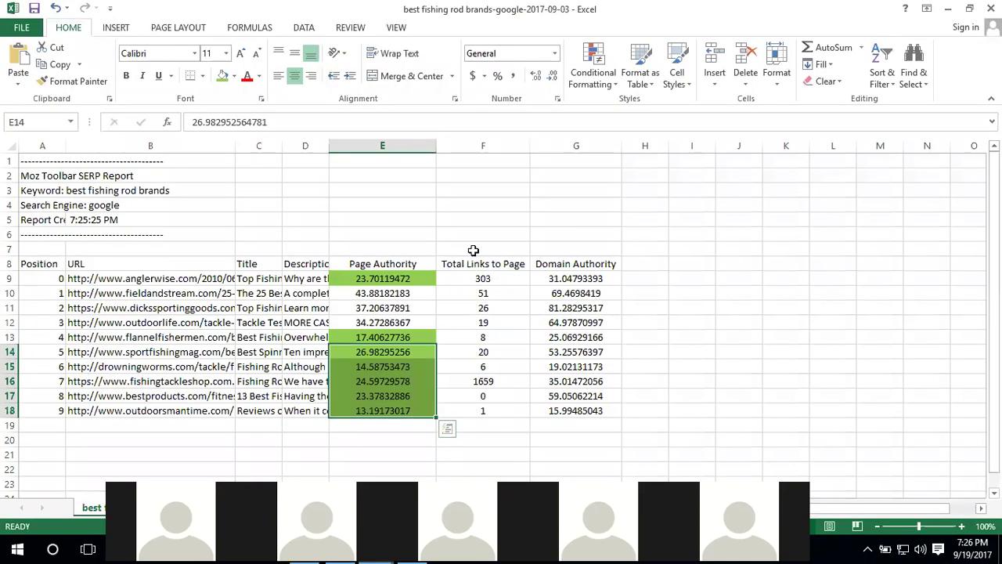
- Fill Total Links to Page cells F11–F15 and F17–F18 green
{"action": "left_click", "coordinate": [495, 308]}
{"action": "left_click_drag", "start_coordinate": [498, 314], "coordinate": [511, 407]}
{"action": "left_click", "coordinate": [222, 75]}
{"action": "left_click", "coordinate": [223, 75]}
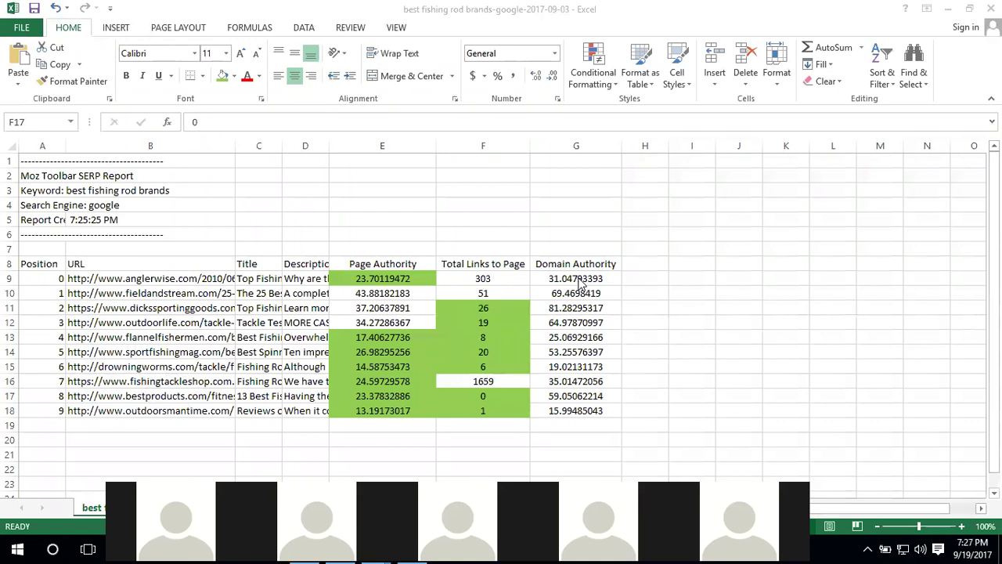
{"action": "key", "text": "shift+Down"}
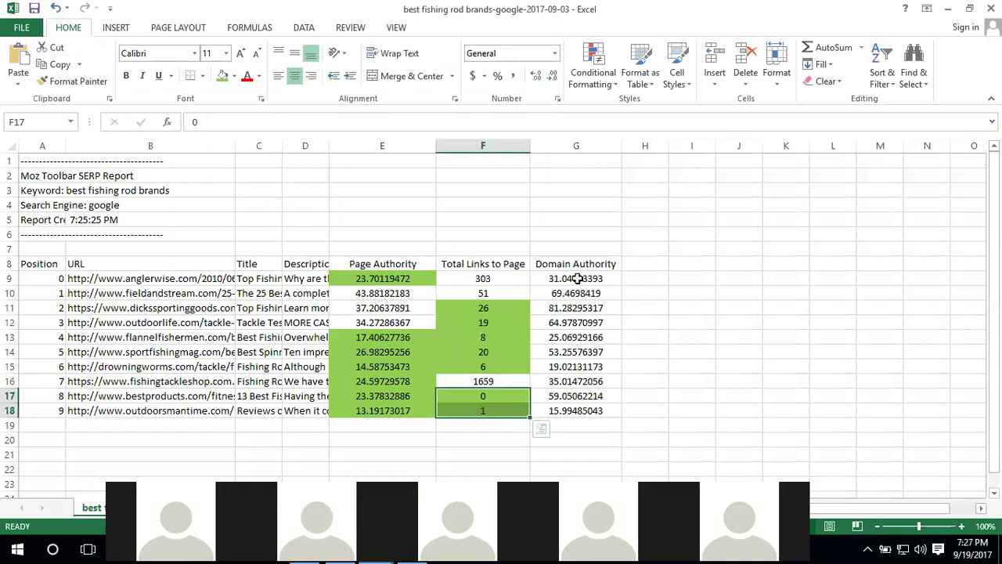
{"action": "scroll", "coordinate": [577, 278], "scroll_direction": "down", "scroll_amount": 1}
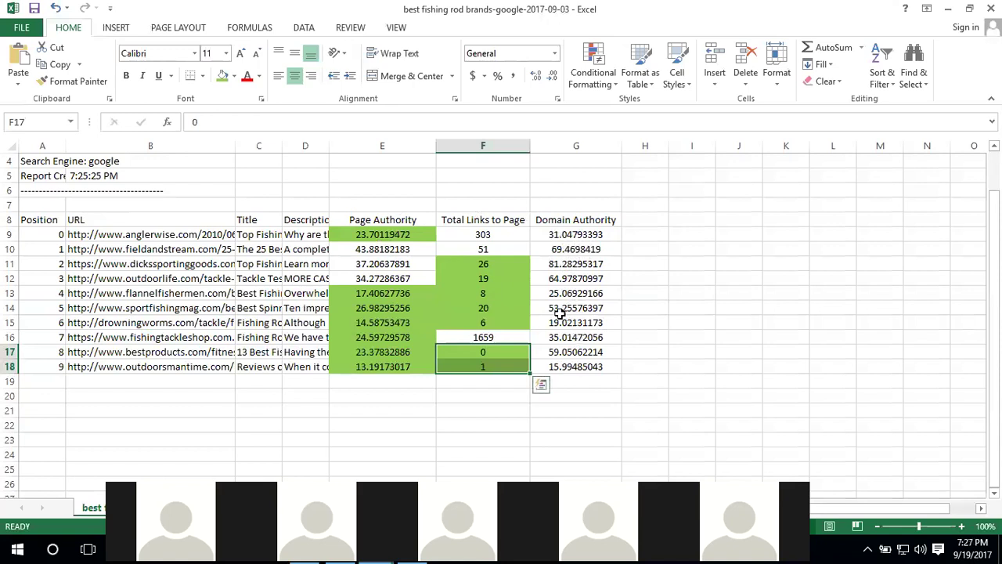
- Fill Domain Authority cells G9, G13, G15 and G18 green
{"action": "left_click", "coordinate": [576, 237]}
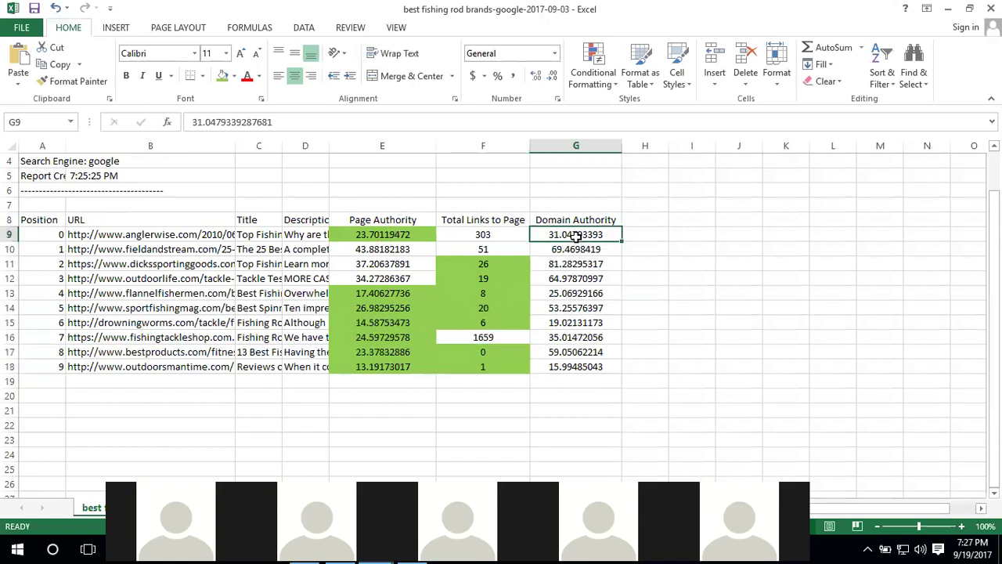
{"action": "left_click", "coordinate": [222, 76]}
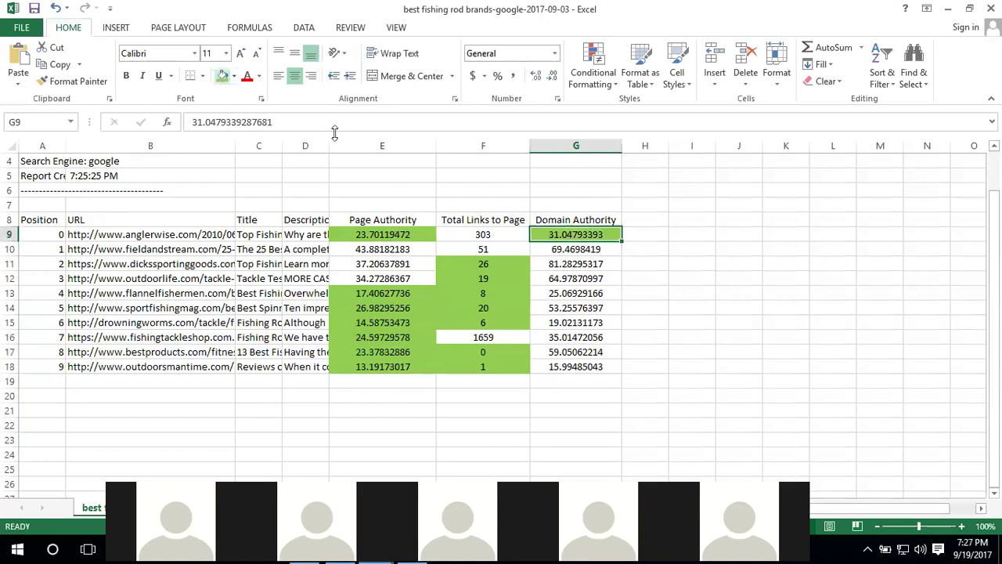
{"action": "left_click", "coordinate": [585, 292]}
{"action": "left_click", "coordinate": [223, 76]}
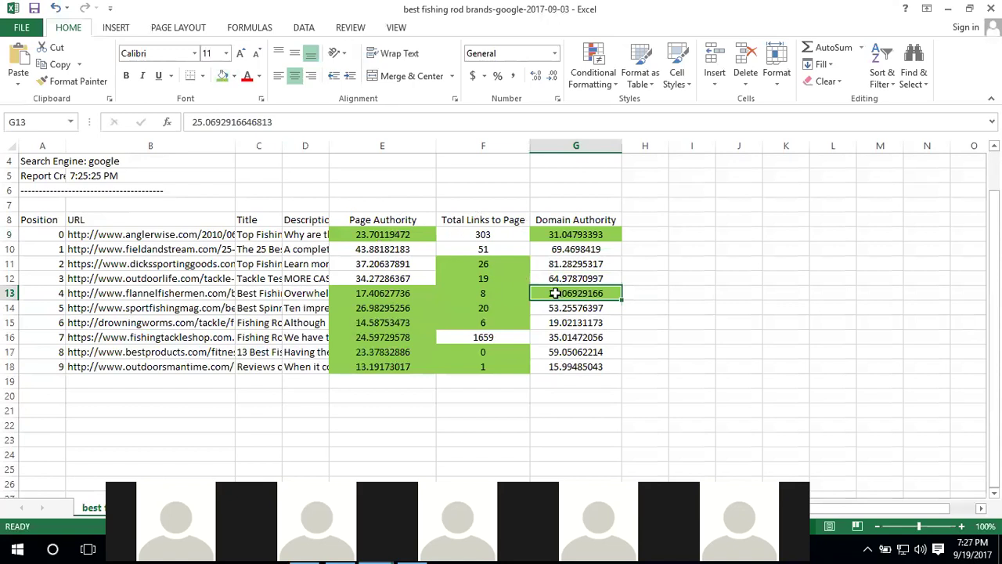
{"action": "left_click", "coordinate": [576, 324]}
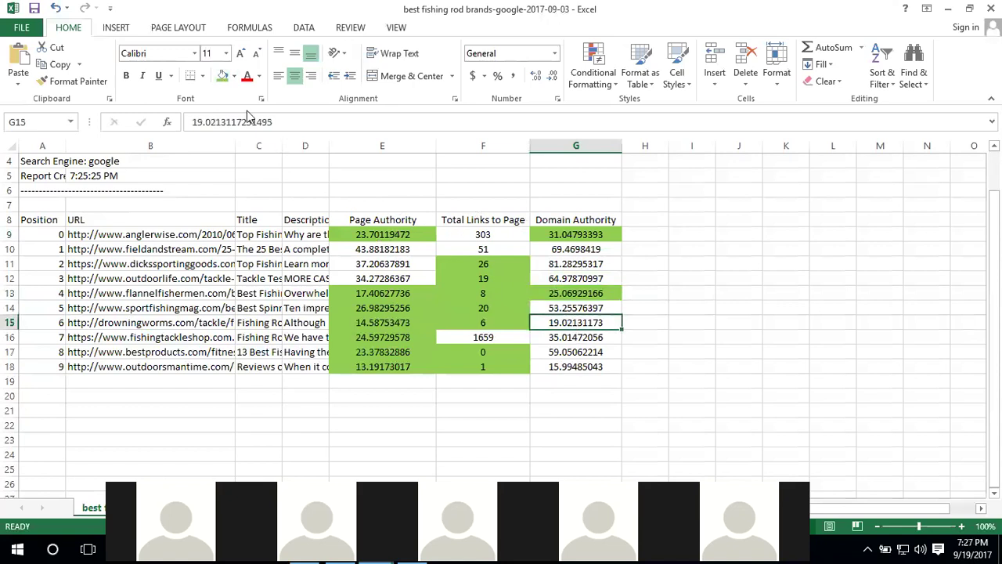
{"action": "left_click", "coordinate": [222, 76]}
{"action": "left_click", "coordinate": [573, 365]}
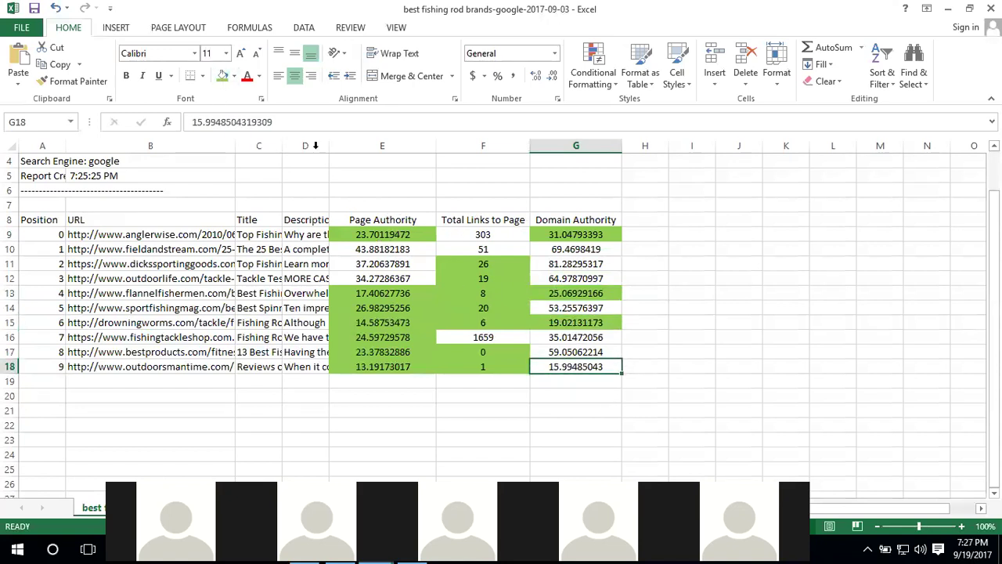
{"action": "left_click", "coordinate": [222, 76]}
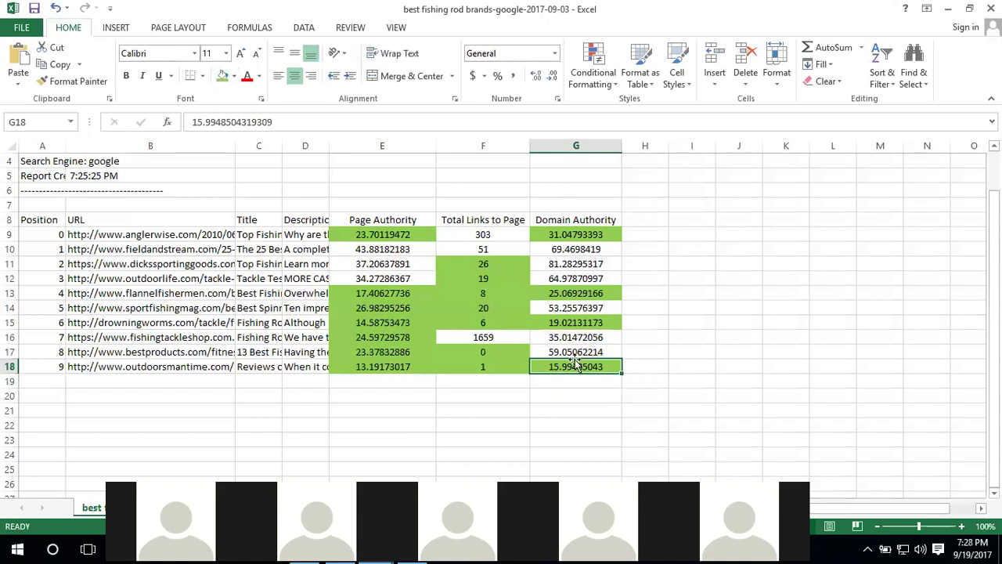
- Review the E–G metrics of rows 18, 15 and 13, then switch back to the Google results
{"action": "left_click_drag", "start_coordinate": [409, 365], "coordinate": [566, 371]}
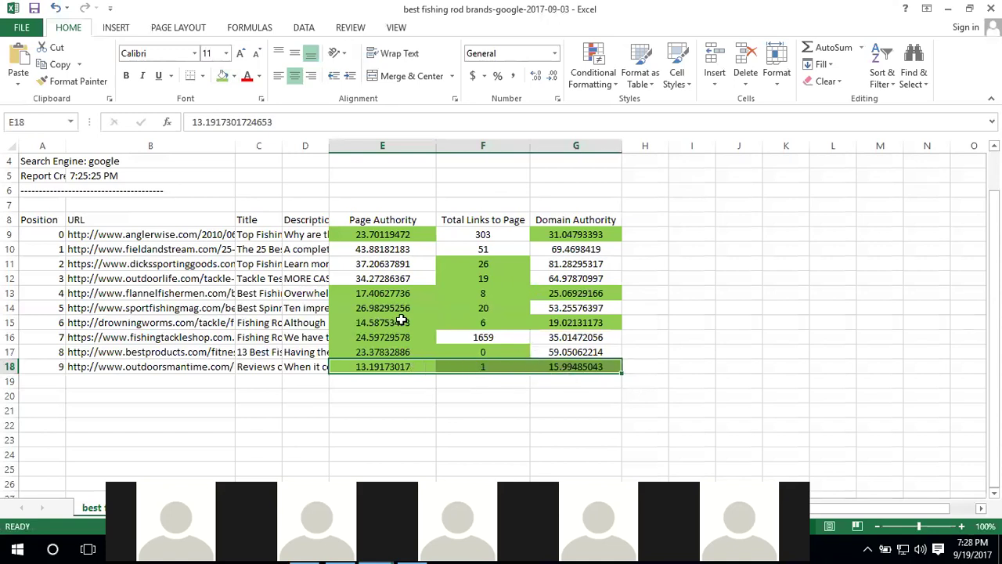
{"action": "left_click_drag", "start_coordinate": [383, 322], "coordinate": [577, 329]}
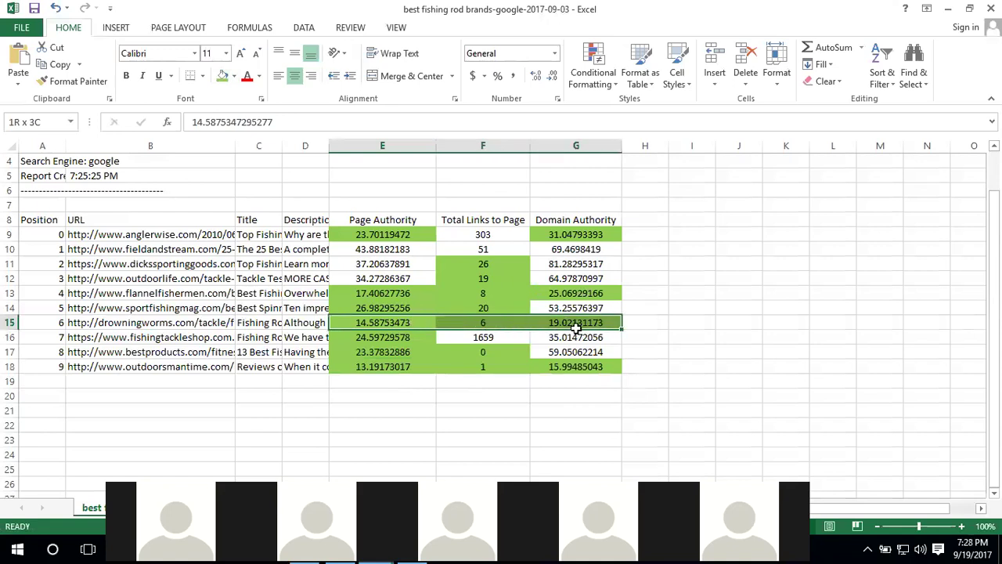
{"action": "left_click_drag", "start_coordinate": [576, 328], "coordinate": [577, 329]}
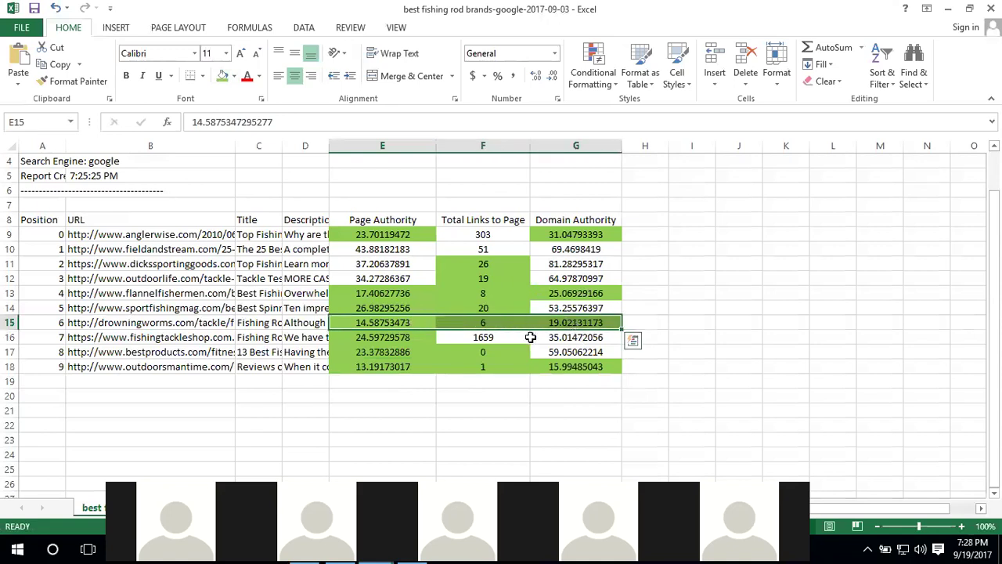
{"action": "left_click", "coordinate": [391, 293]}
{"action": "left_click_drag", "start_coordinate": [398, 292], "coordinate": [574, 293]}
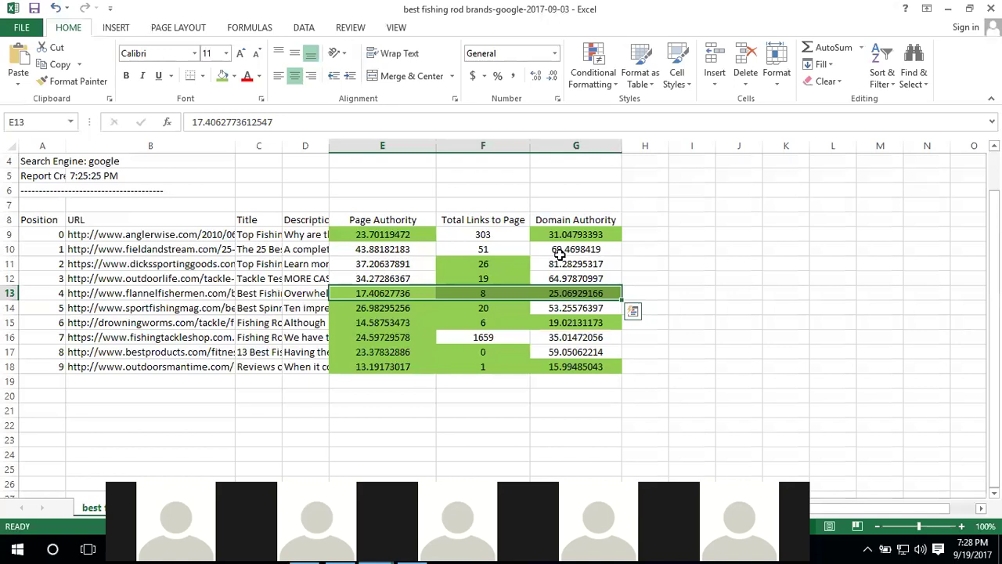
{"action": "key", "text": "Escape"}
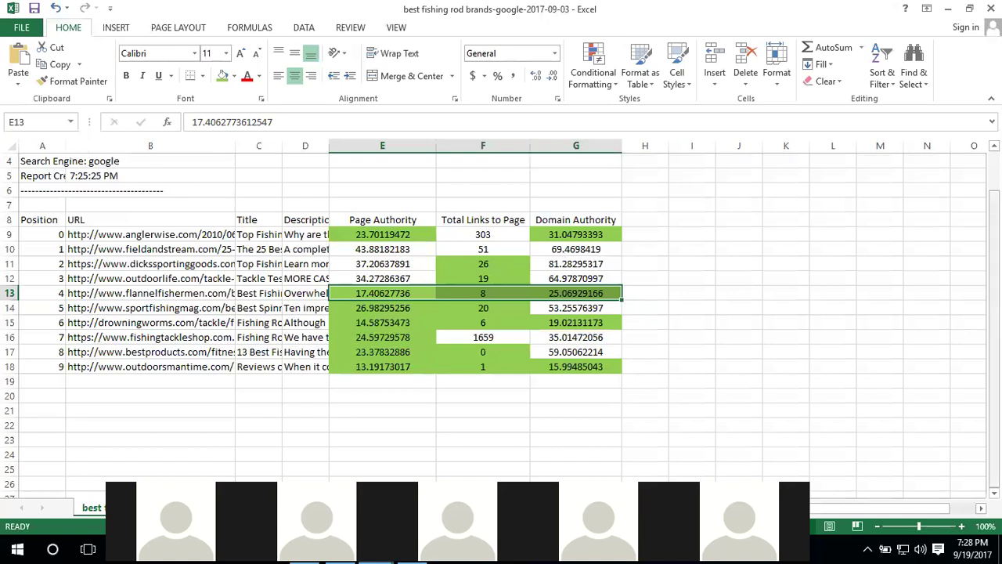
{"action": "scroll", "coordinate": [993, 313], "scroll_direction": "up", "scroll_amount": 1}
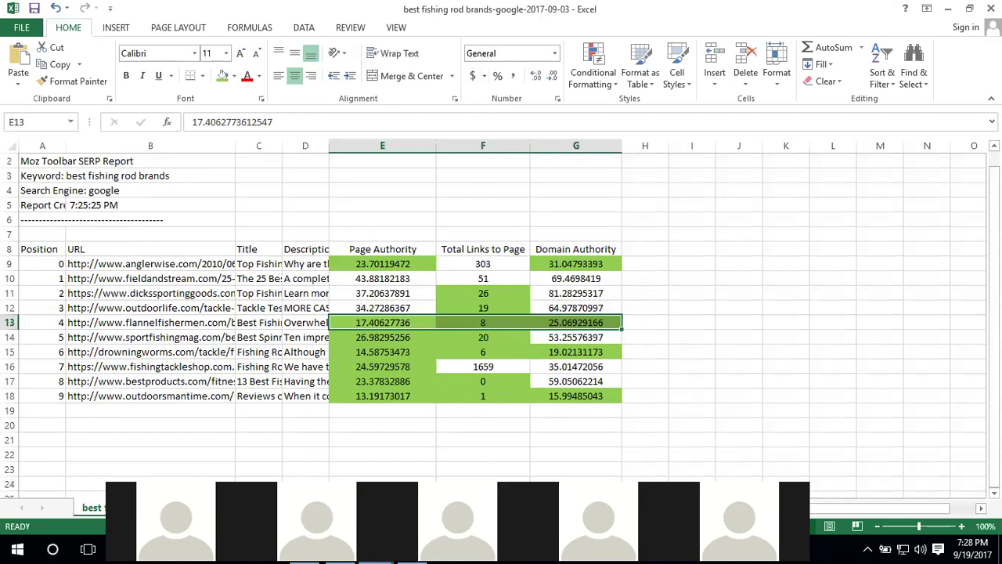
{"action": "key", "text": "alt+Tab"}
{"action": "scroll", "coordinate": [887, 164], "scroll_direction": "up", "scroll_amount": 10}
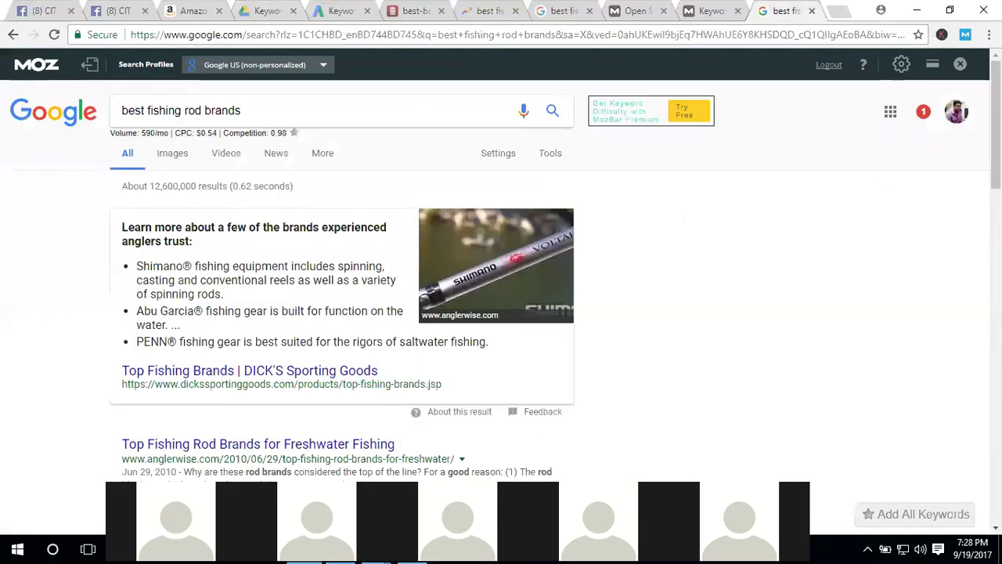
- Compare the Excel report against Moz's keyword overview for 'best fishing rods'
{"action": "mouse_move", "coordinate": [376, 549]}
{"action": "left_click", "coordinate": [450, 439]}
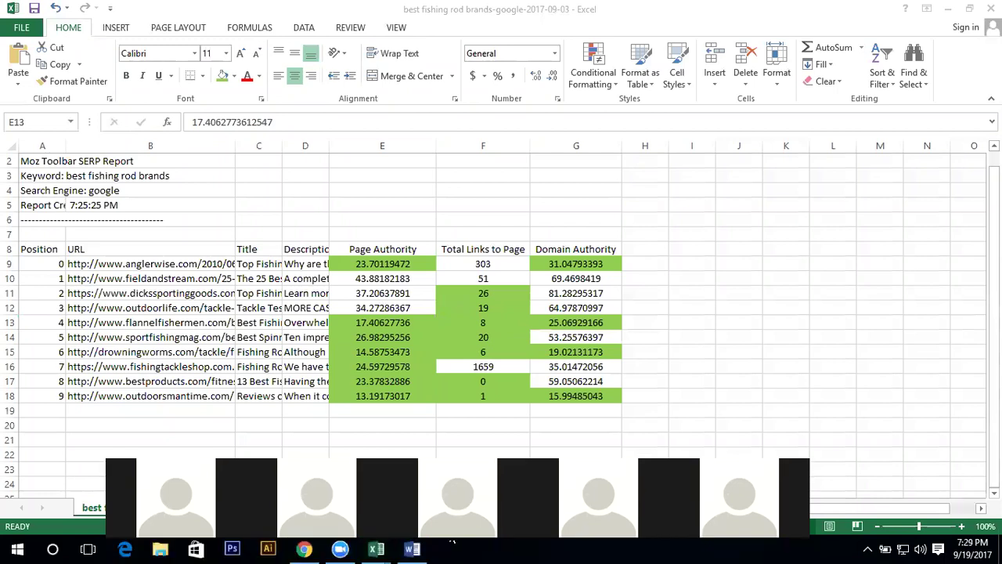
{"action": "left_click", "coordinate": [304, 549]}
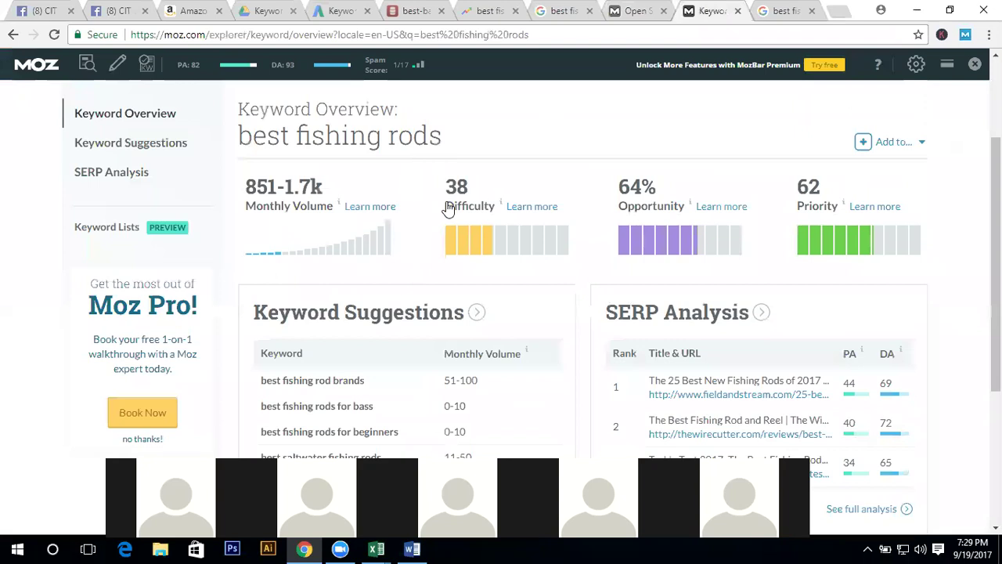
{"action": "scroll", "coordinate": [472, 177], "scroll_direction": "up", "scroll_amount": 2}
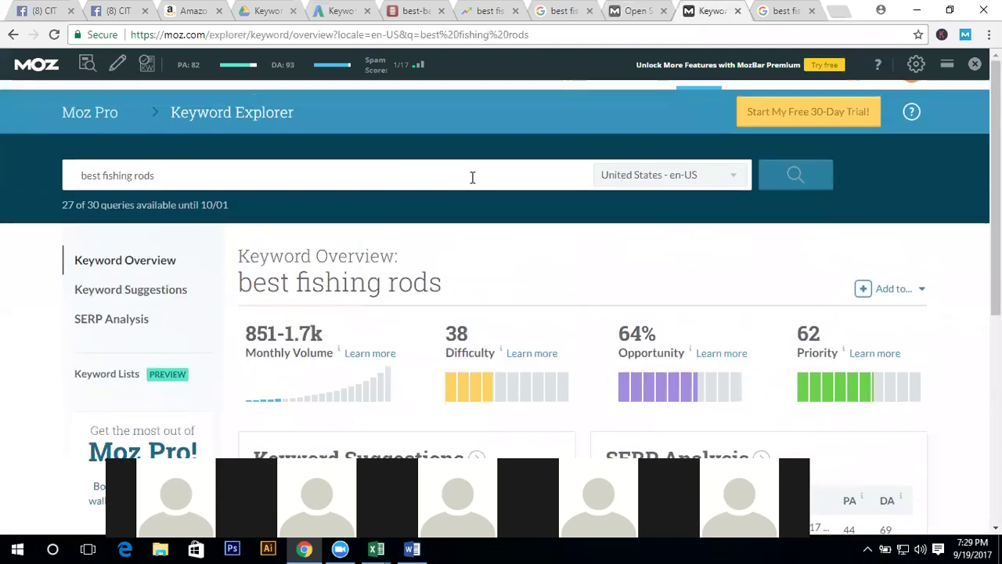
{"action": "scroll", "coordinate": [499, 299], "scroll_direction": "down", "scroll_amount": 1}
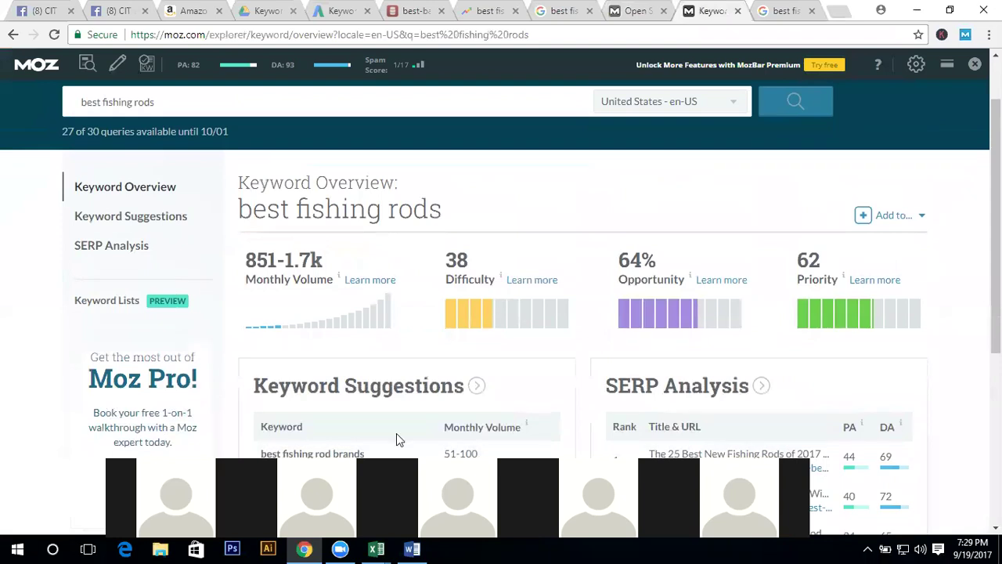
{"action": "mouse_move", "coordinate": [375, 549]}
{"action": "left_click", "coordinate": [452, 443]}
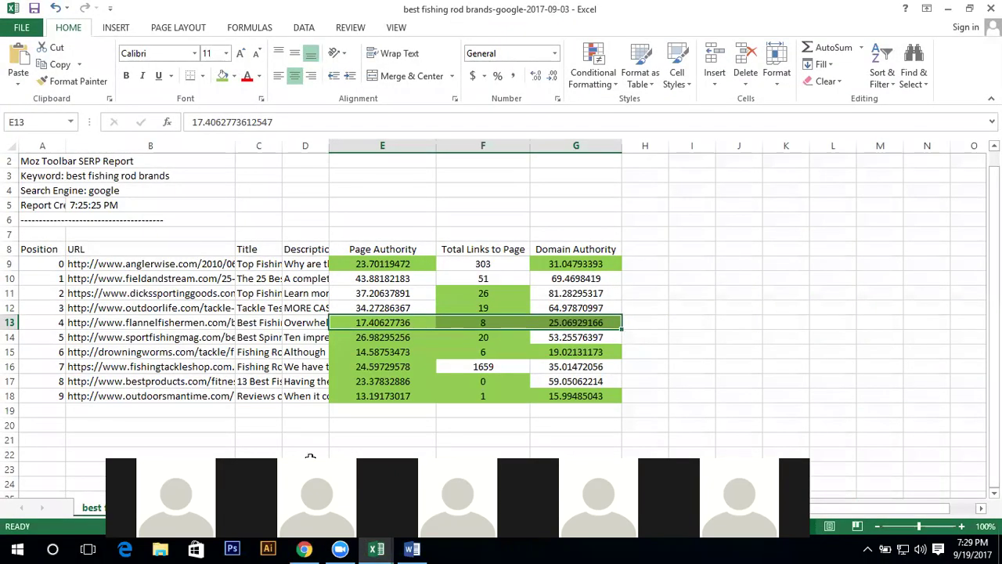
- View the 'best fishing rods for bass' results, checking the Moz overview in between
{"action": "mouse_move", "coordinate": [304, 549]}
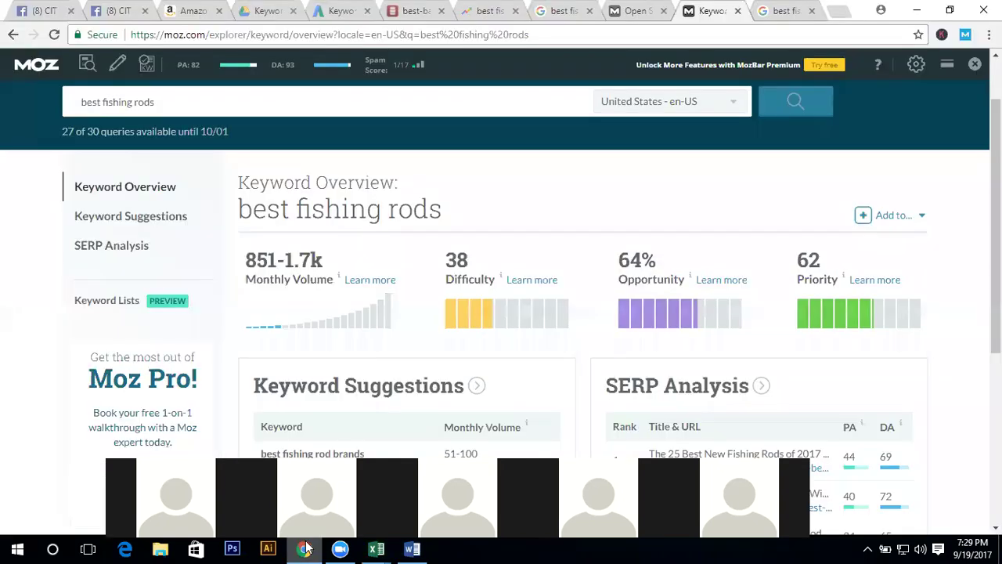
{"action": "left_click", "coordinate": [560, 10]}
{"action": "scroll", "coordinate": [666, 290], "scroll_direction": "down", "scroll_amount": 10}
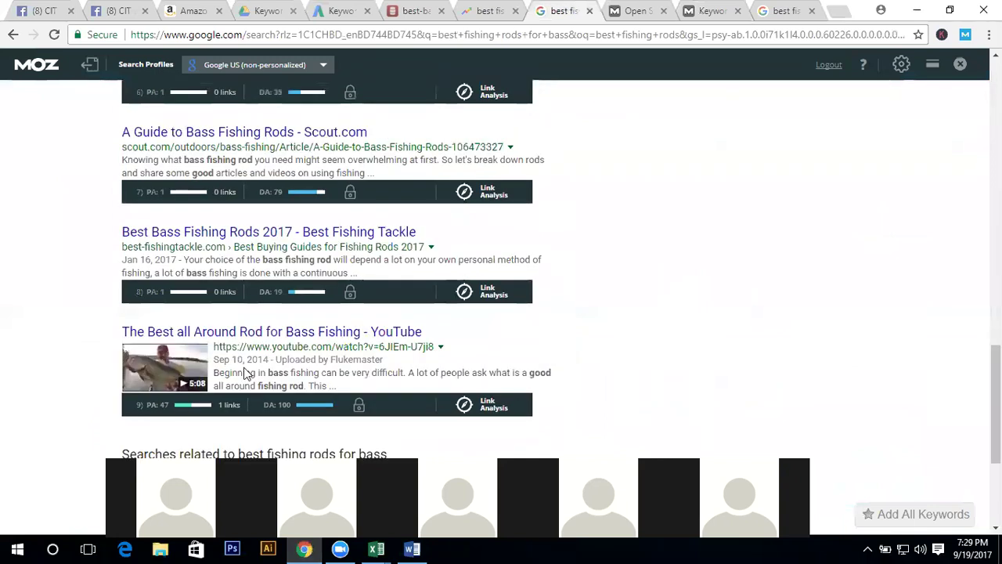
{"action": "scroll", "coordinate": [614, 340], "scroll_direction": "up", "scroll_amount": 10}
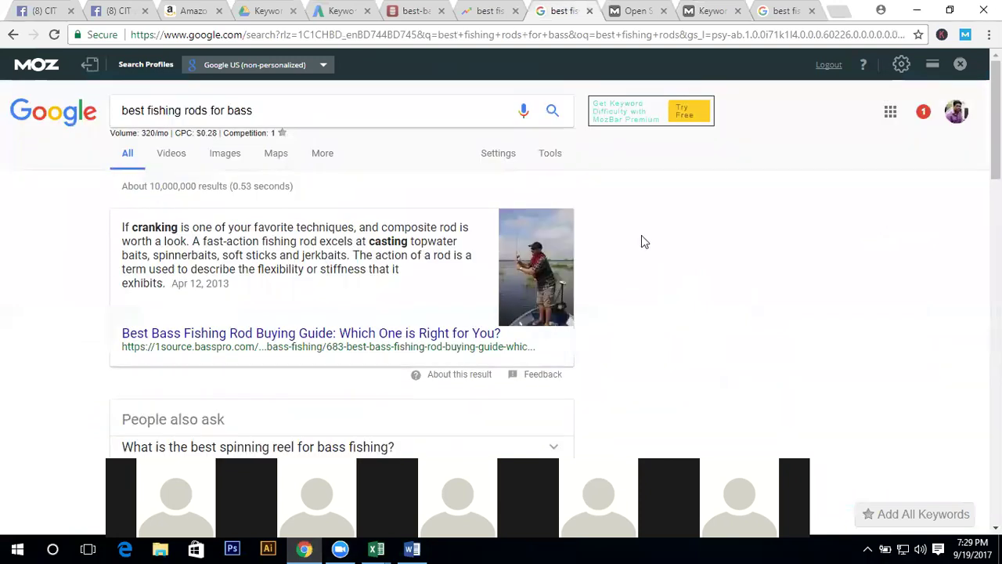
{"action": "left_click", "coordinate": [719, 10]}
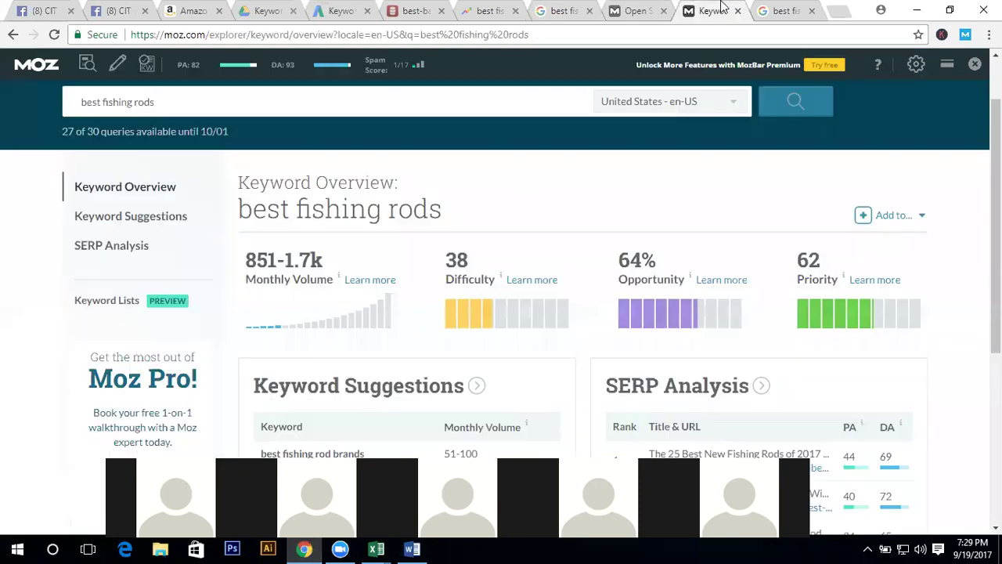
{"action": "left_click", "coordinate": [578, 9]}
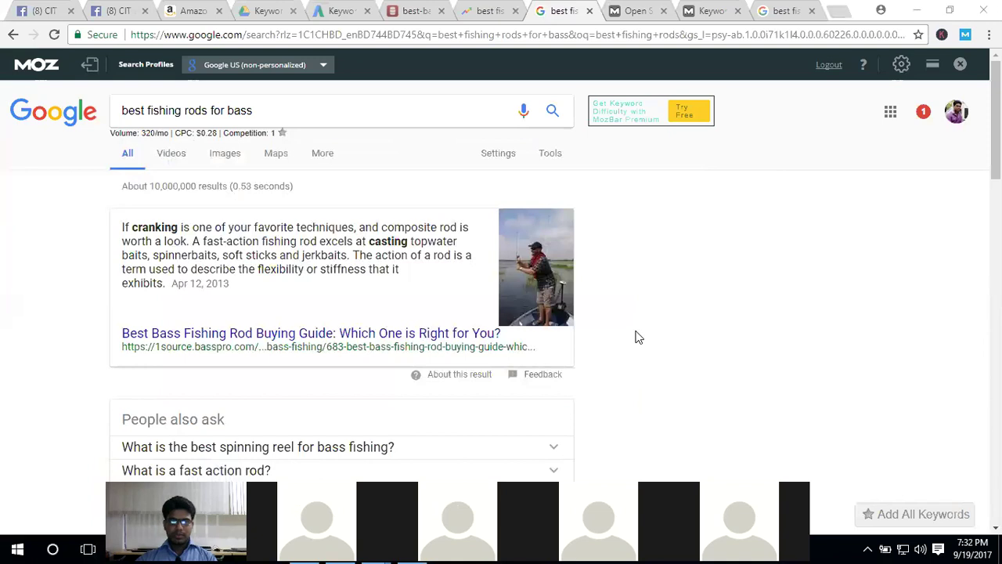
- Open a new tab and close the mail, Google Trends and another leftover tab
{"action": "left_click", "coordinate": [838, 11]}
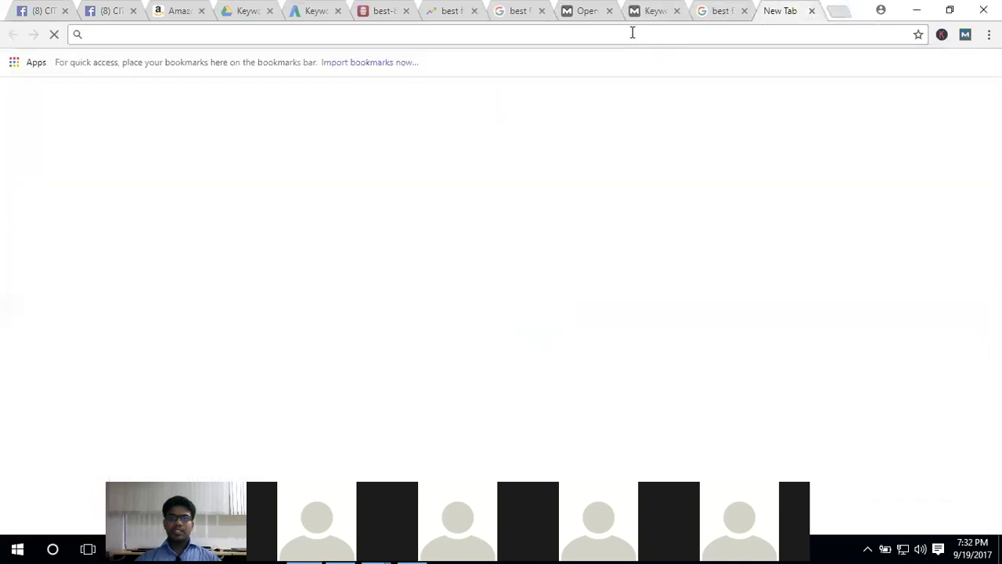
{"action": "left_click", "coordinate": [608, 11]}
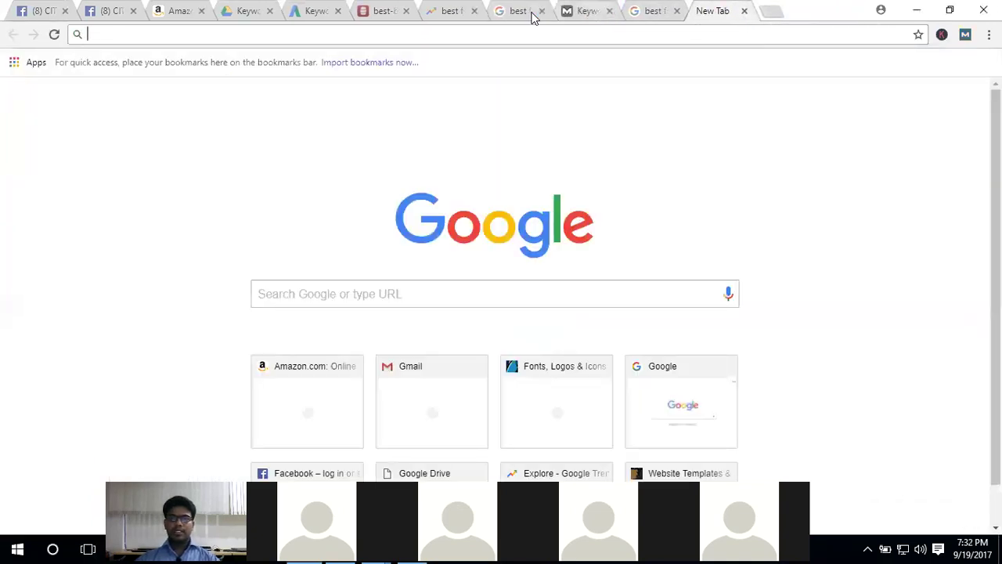
{"action": "left_click", "coordinate": [474, 11]}
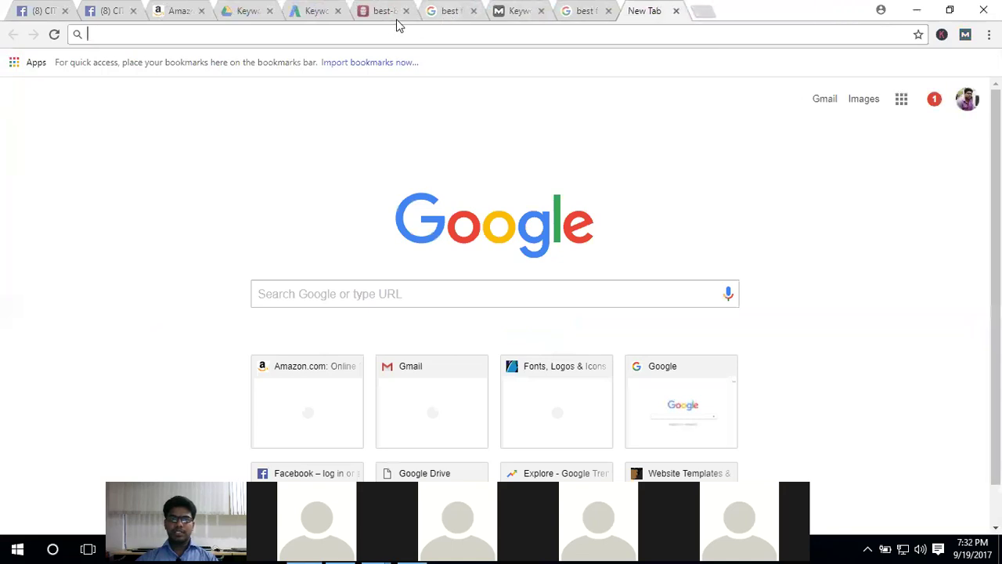
{"action": "left_click", "coordinate": [406, 12]}
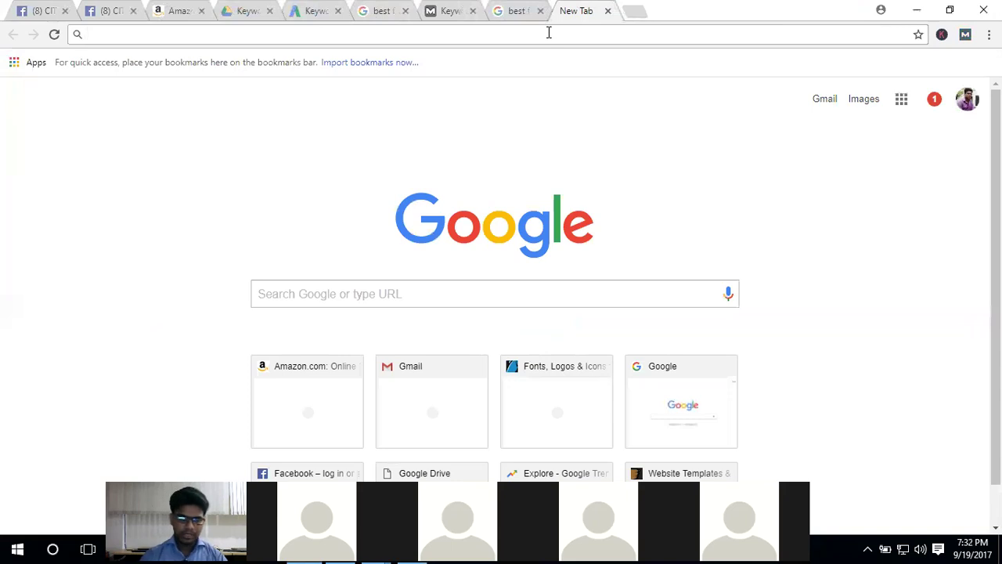
- Search Google for 'keyword research tool' and turn off the MozBar overlay
{"action": "type", "text": "keywo"}
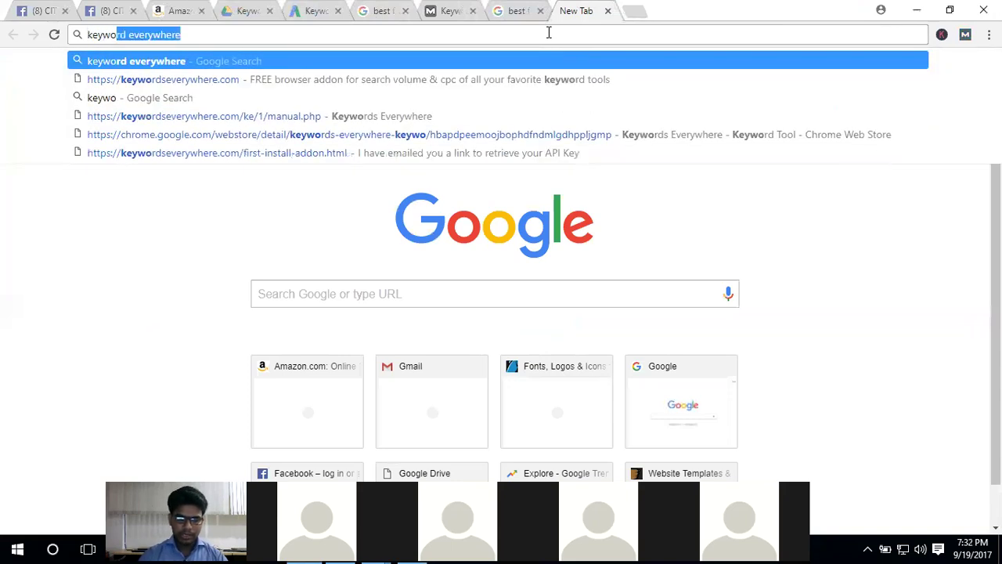
{"action": "type", "text": "rd "}
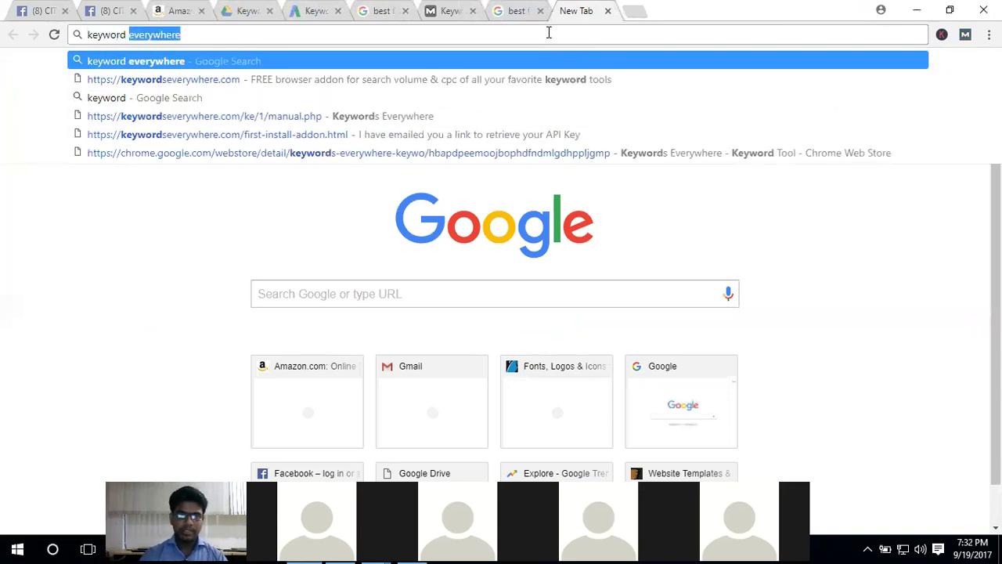
{"action": "type", "text": "re"}
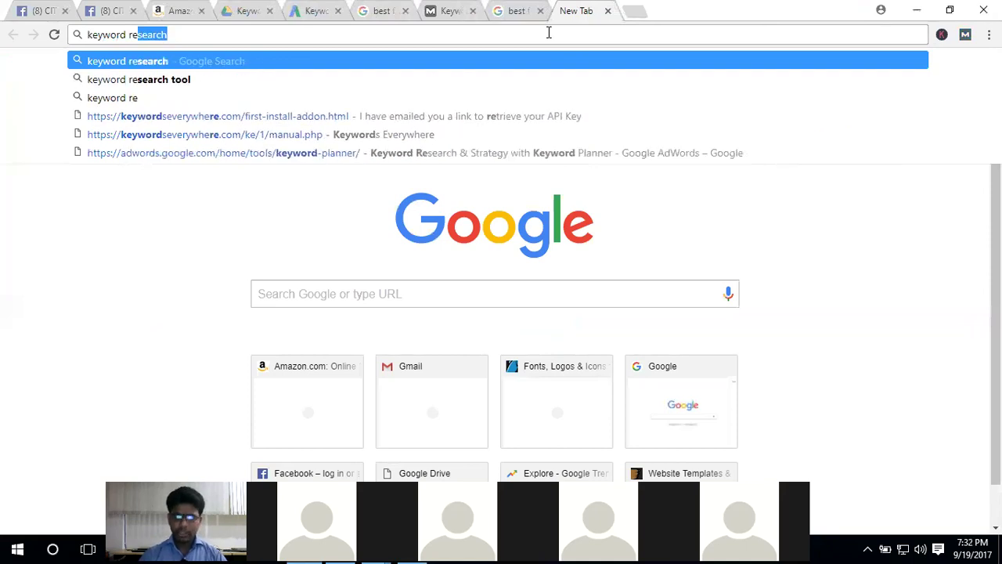
{"action": "key", "text": "Down"}
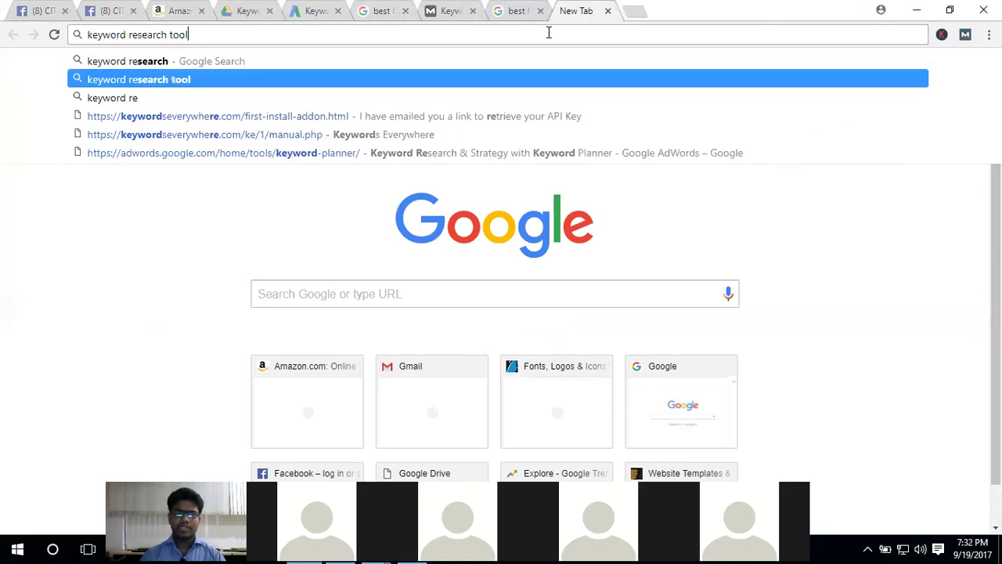
{"action": "key", "text": "Return"}
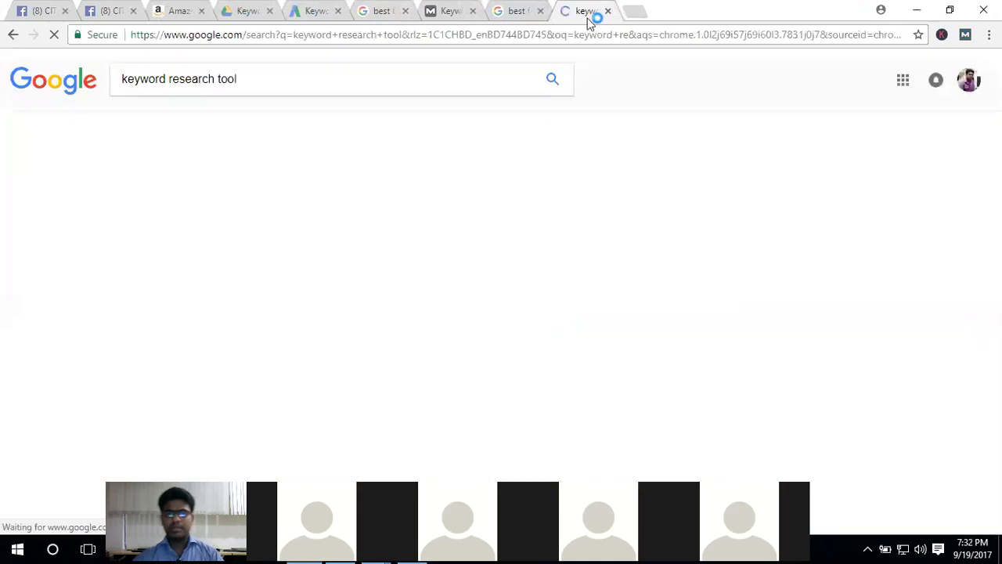
{"action": "scroll", "coordinate": [634, 247], "scroll_direction": "down", "scroll_amount": 1}
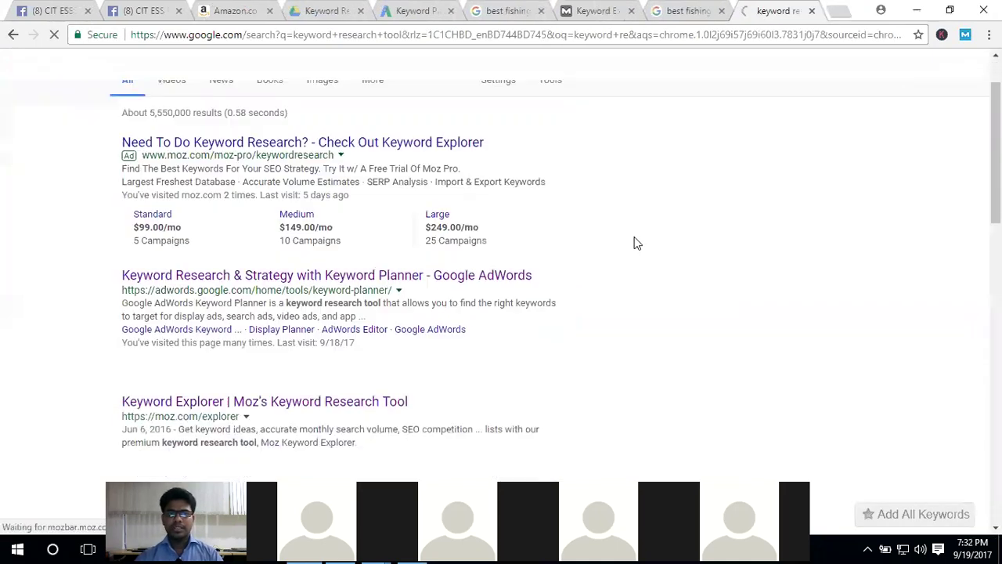
{"action": "left_click", "coordinate": [965, 41]}
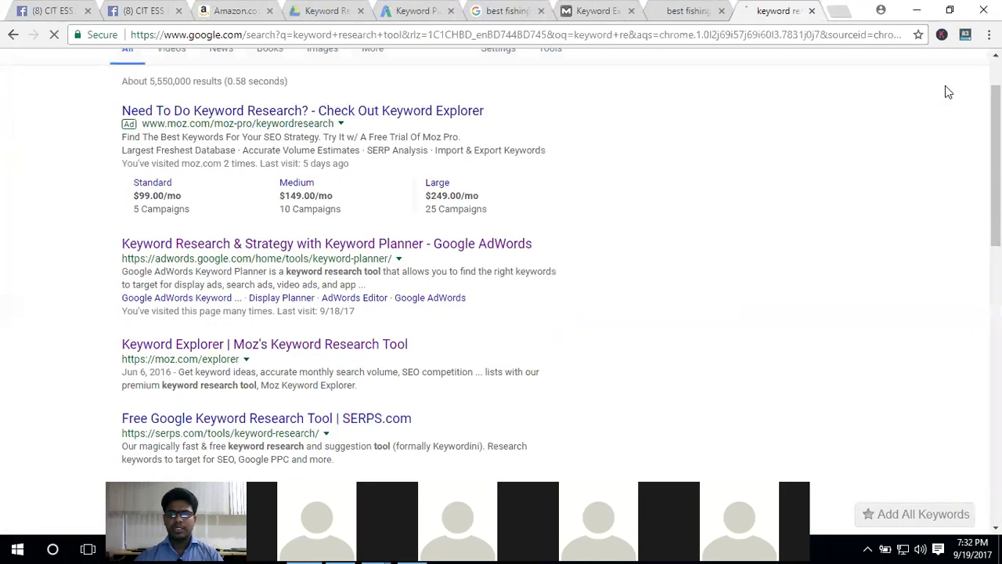
{"action": "scroll", "coordinate": [700, 164], "scroll_direction": "down", "scroll_amount": 1}
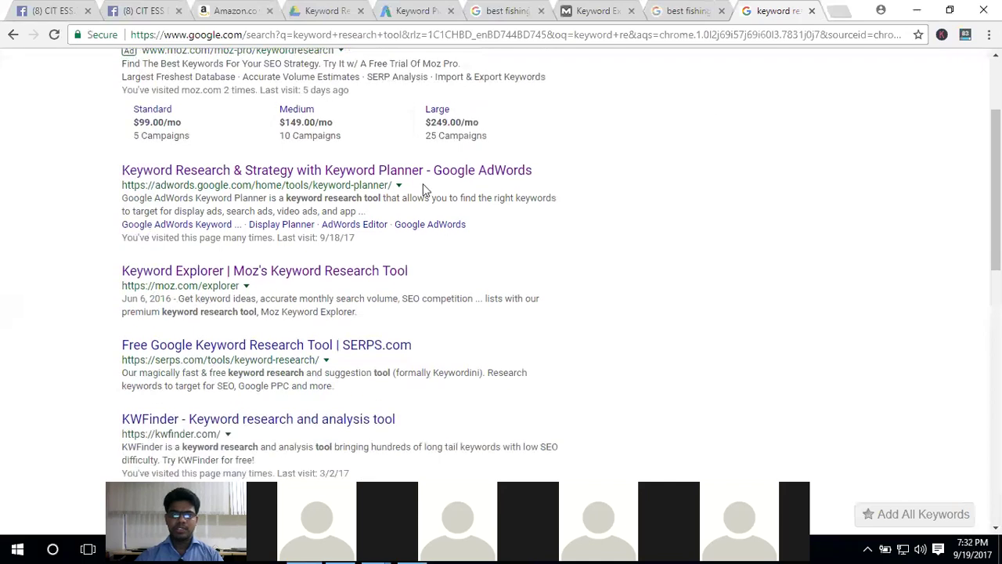
{"action": "scroll", "coordinate": [376, 266], "scroll_direction": "up", "scroll_amount": 2}
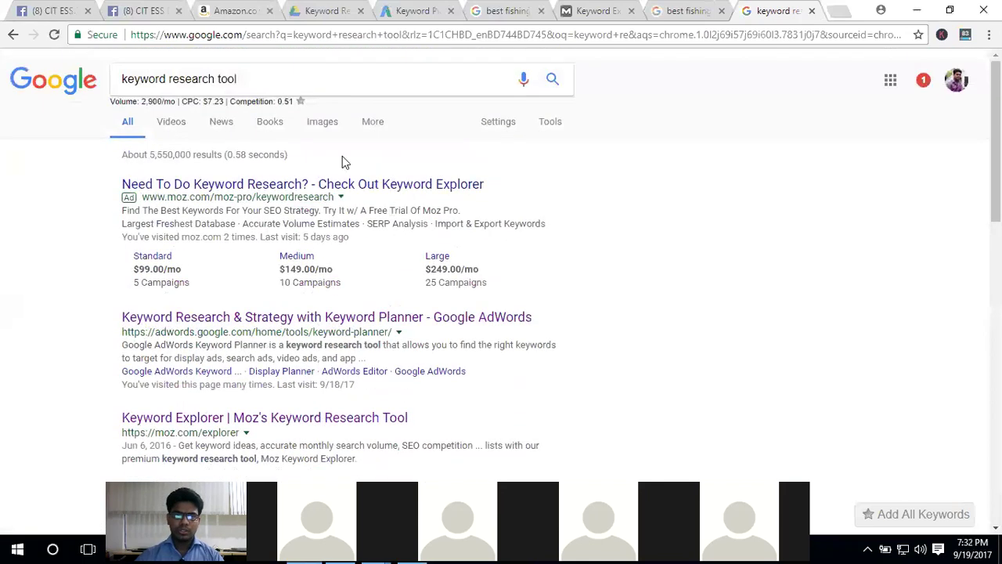
- Change the search to 'keyword revealer' and open the Keyword Revealer site in a new tab
{"action": "left_click_drag", "start_coordinate": [169, 79], "coordinate": [335, 78]}
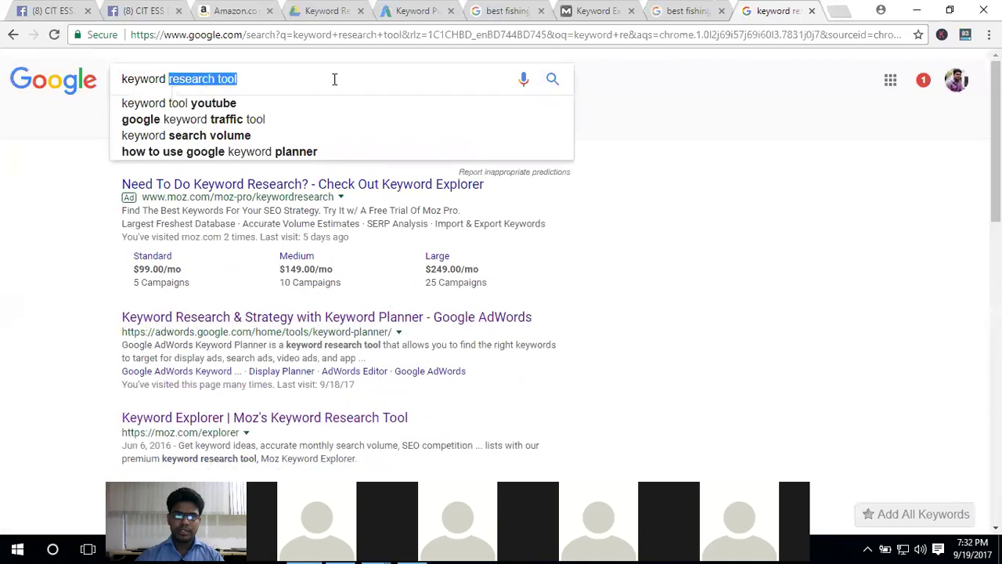
{"action": "type", "text": "re"}
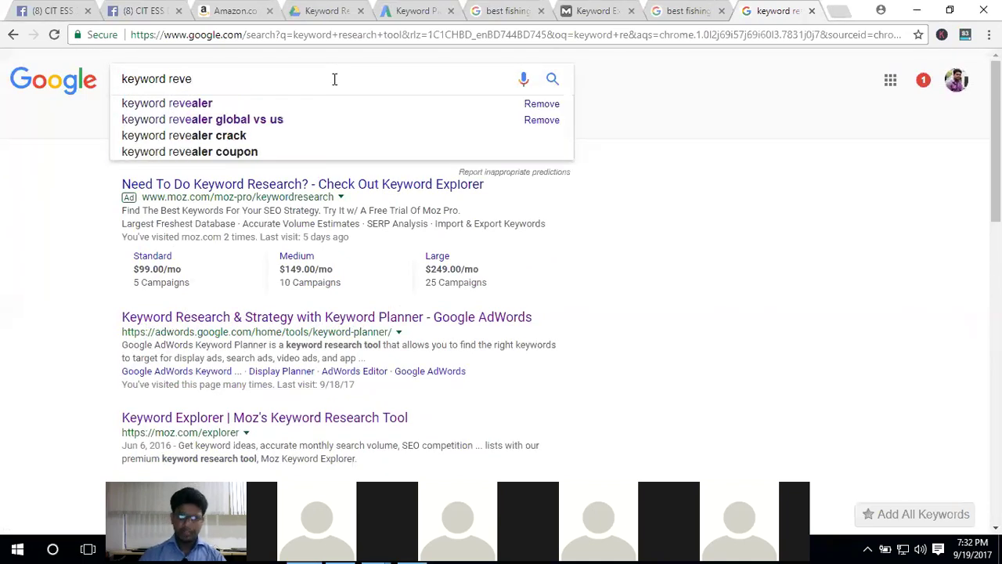
{"action": "type", "text": "aler"}
{"action": "key", "text": "Return"}
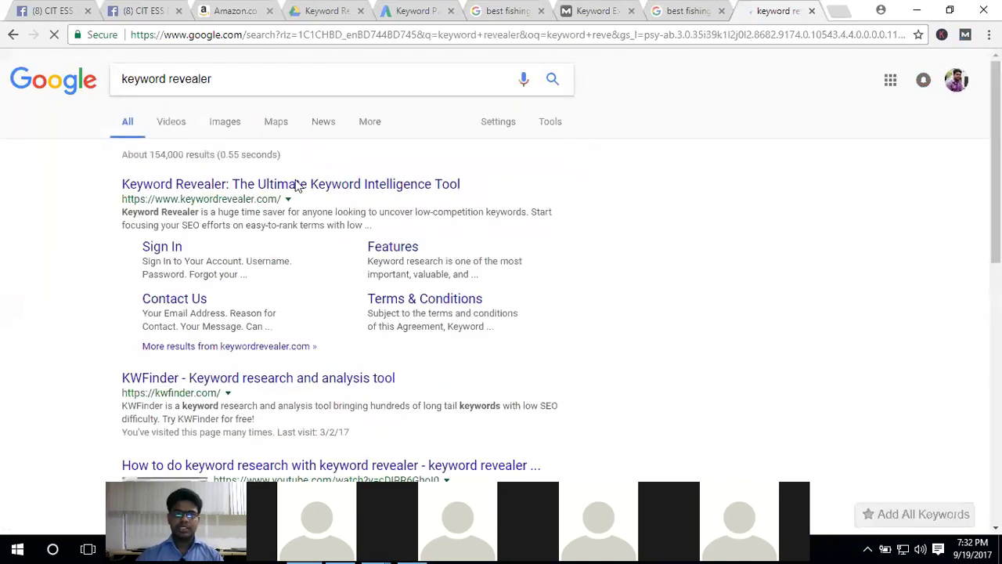
{"action": "middle_click", "coordinate": [352, 188]}
{"action": "left_click", "coordinate": [794, 10]}
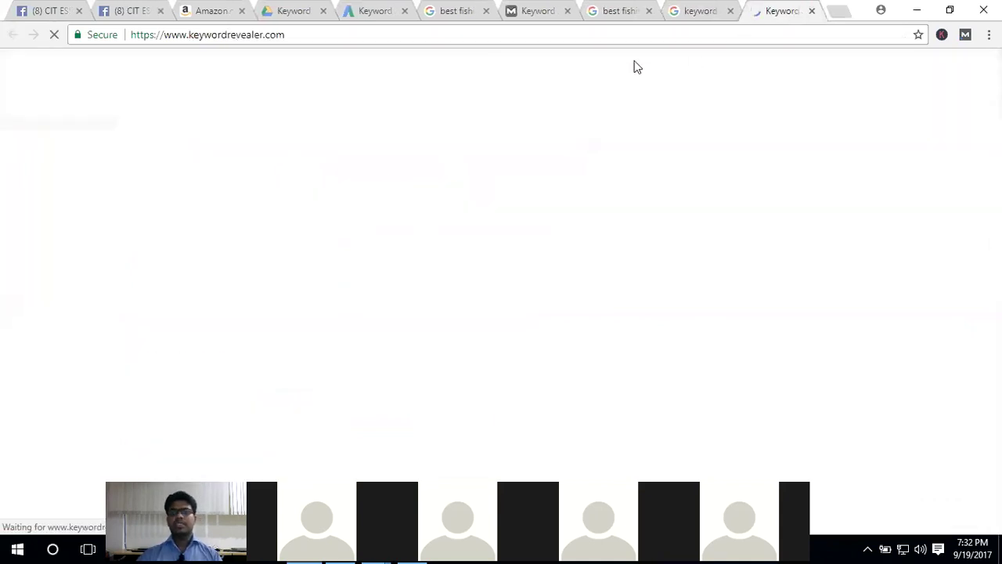
- Enter an e-mail address in Keyword Revealer's free-trial box, insert a dot, and start the trial
{"action": "left_click", "coordinate": [286, 34]}
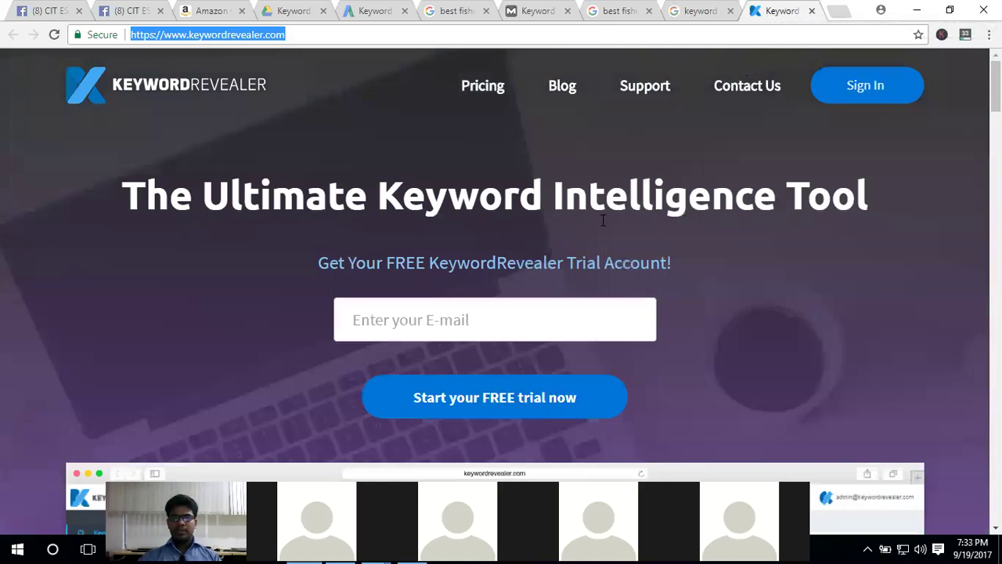
{"action": "left_click", "coordinate": [450, 323]}
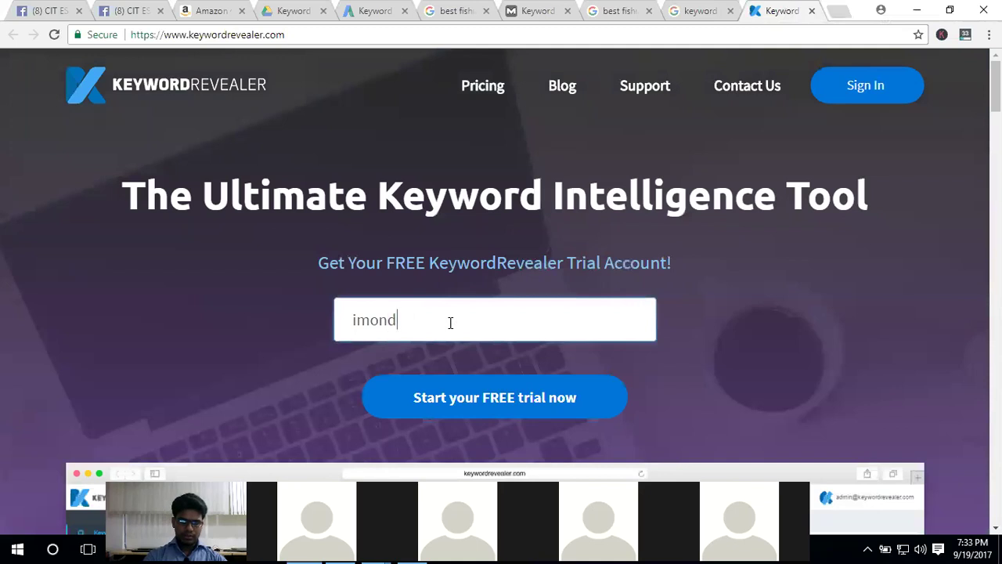
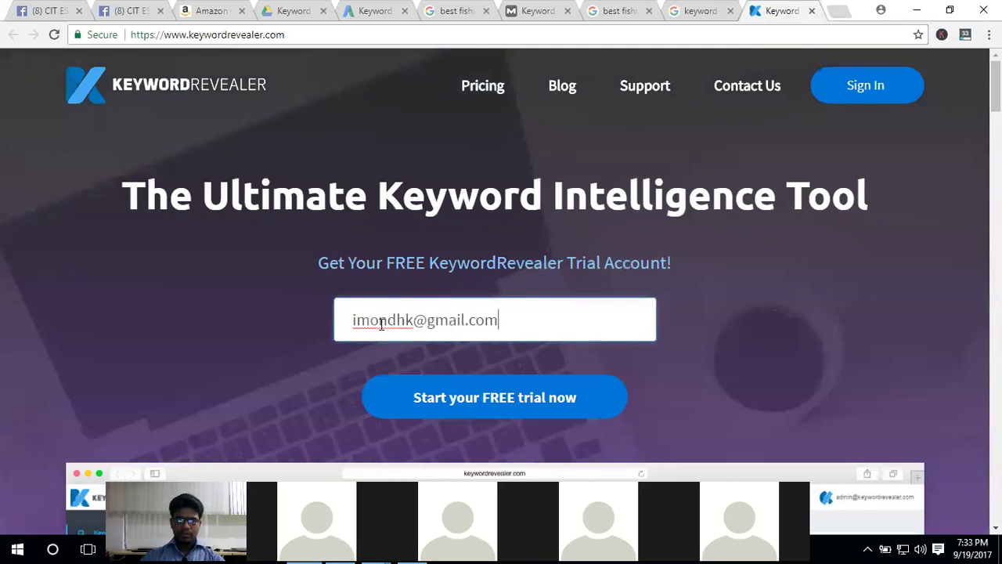
{"action": "left_click", "coordinate": [381, 321]}
{"action": "type", "text": "."}
{"action": "left_click", "coordinate": [524, 403]}
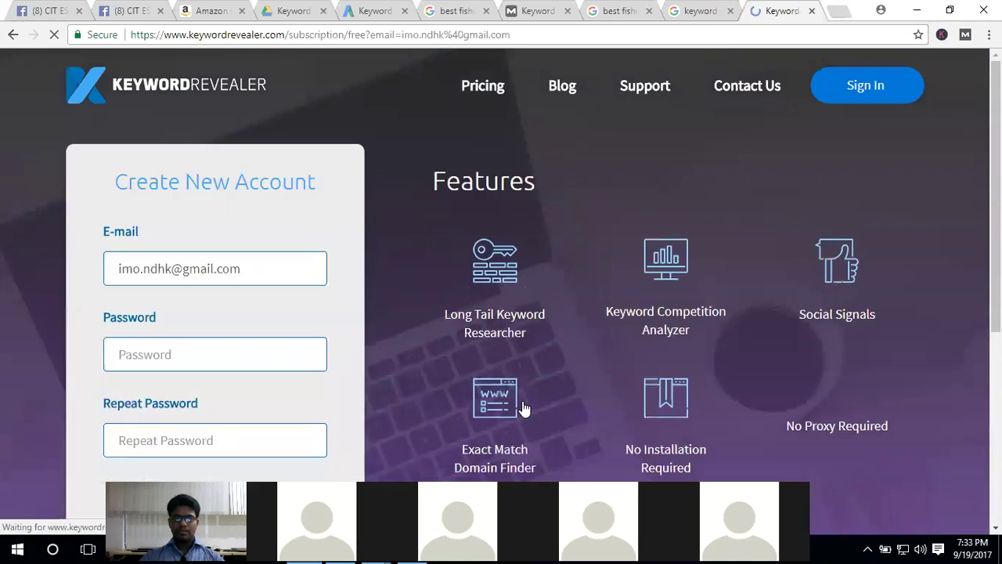
- Enter an account password and submit the Create an Account form
{"action": "scroll", "coordinate": [264, 314], "scroll_direction": "down", "scroll_amount": 1}
{"action": "left_click", "coordinate": [230, 291]}
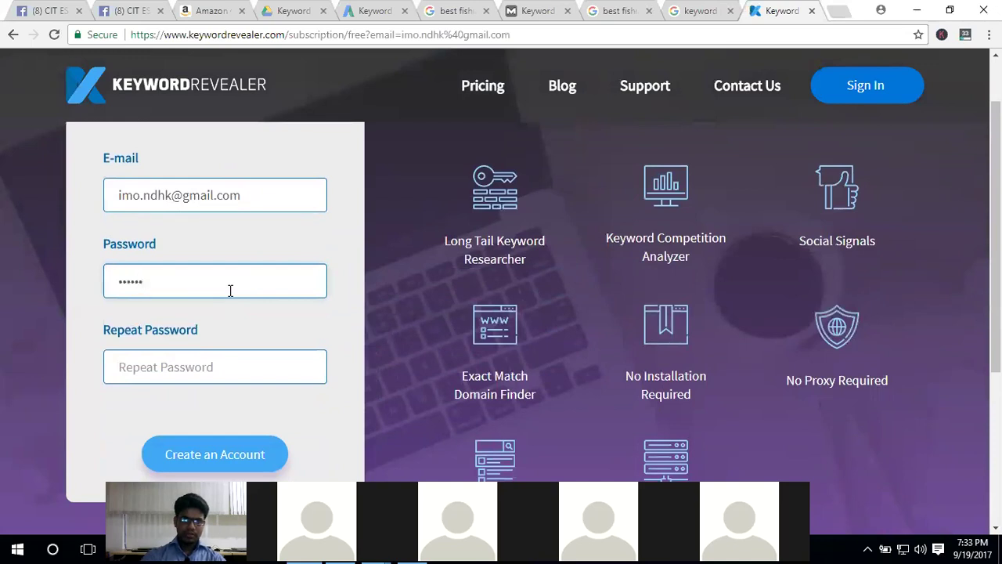
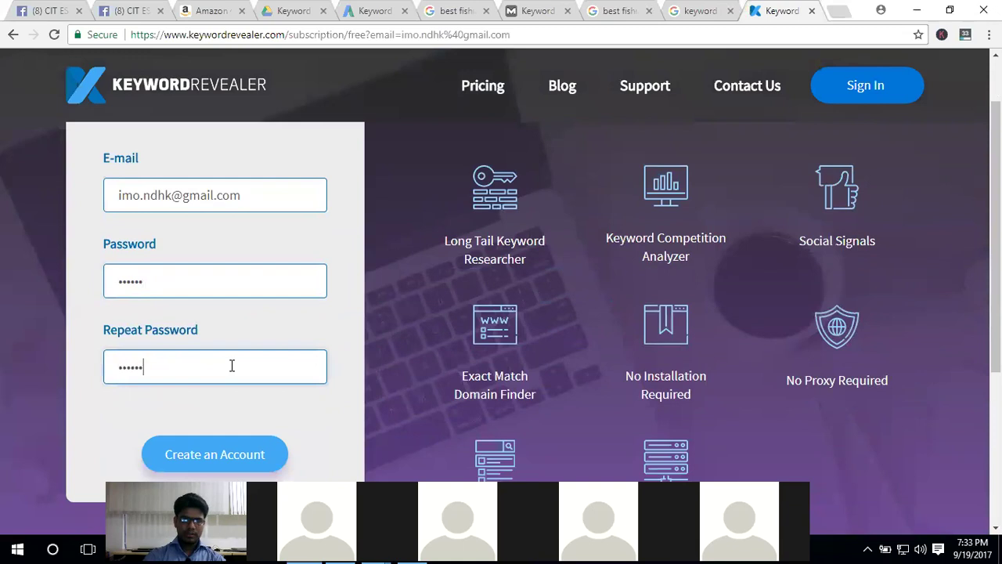
{"action": "left_click", "coordinate": [223, 452]}
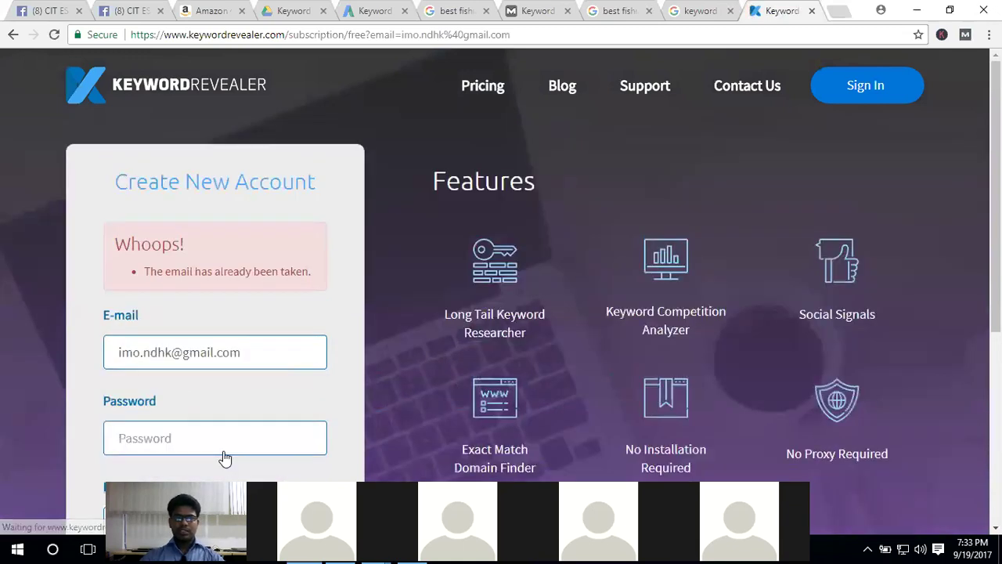
- Change the e-mail to a plus-alias variant, re-enter and repeat the password, and resubmit
{"action": "left_click", "coordinate": [145, 353]}
{"action": "key", "text": "BackSpace"}
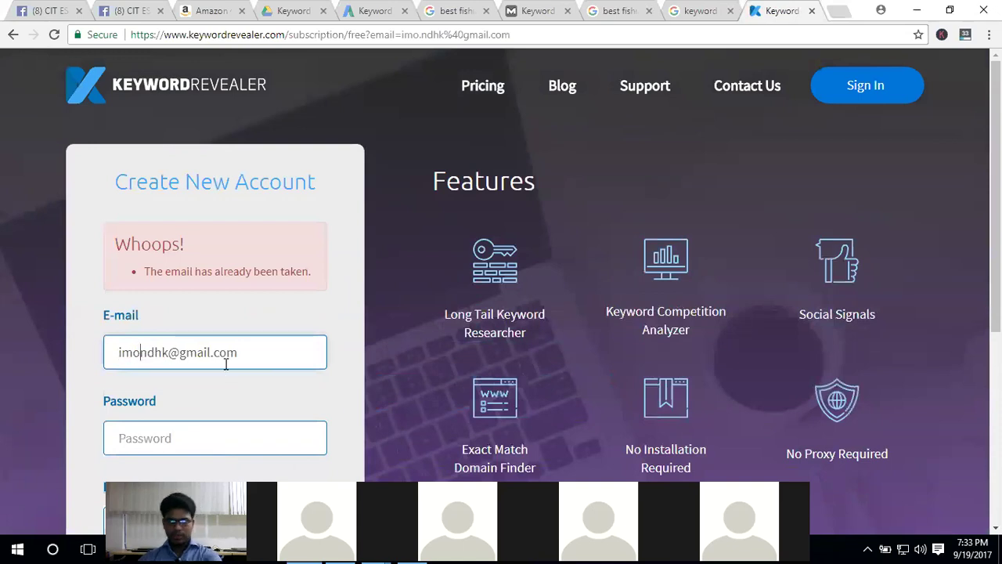
{"action": "left_click", "coordinate": [174, 359]}
{"action": "type", "text": "+h"}
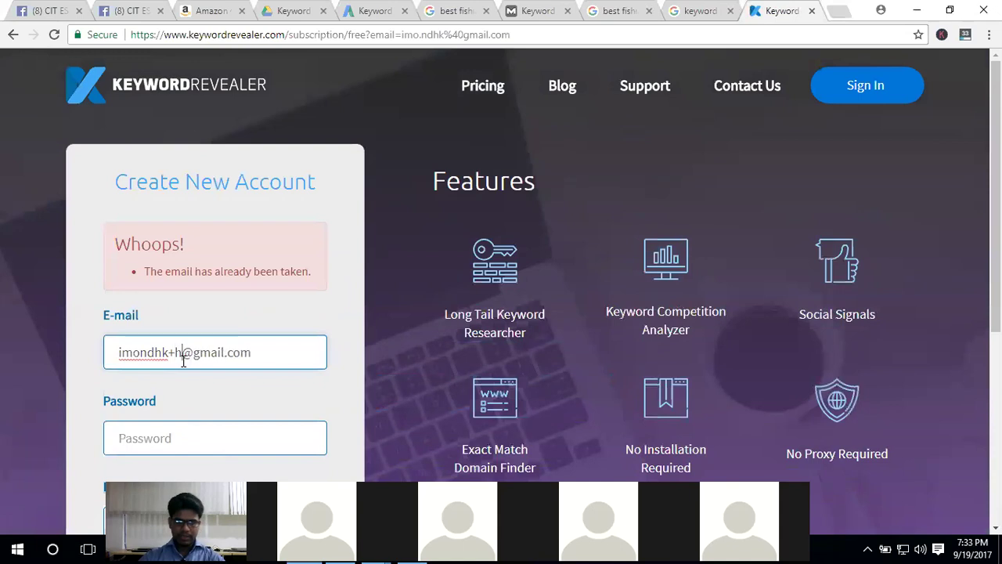
{"action": "type", "text": "h"}
{"action": "left_click", "coordinate": [185, 429]}
{"action": "scroll", "coordinate": [222, 400], "scroll_direction": "down", "scroll_amount": 1}
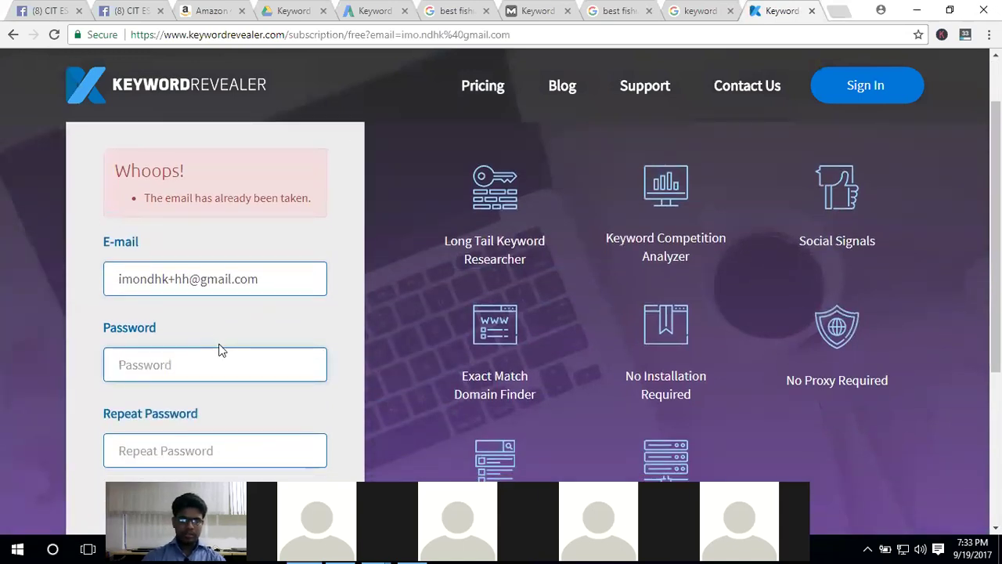
{"action": "type", "text": "•••••"}
{"action": "left_click", "coordinate": [228, 444]}
{"action": "type", "text": "•••"}
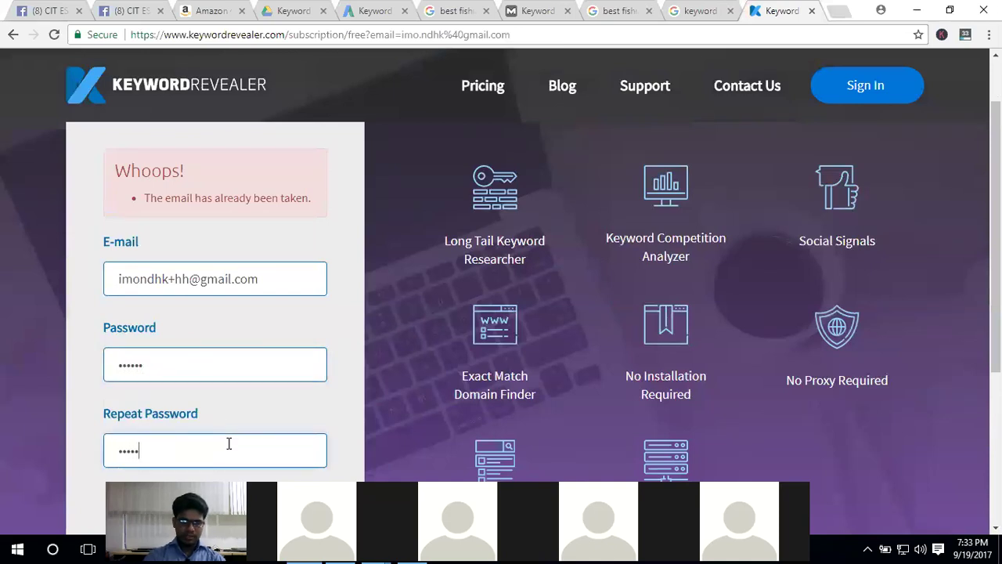
{"action": "scroll", "coordinate": [229, 443], "scroll_direction": "down", "scroll_amount": 2}
{"action": "left_click", "coordinate": [223, 388]}
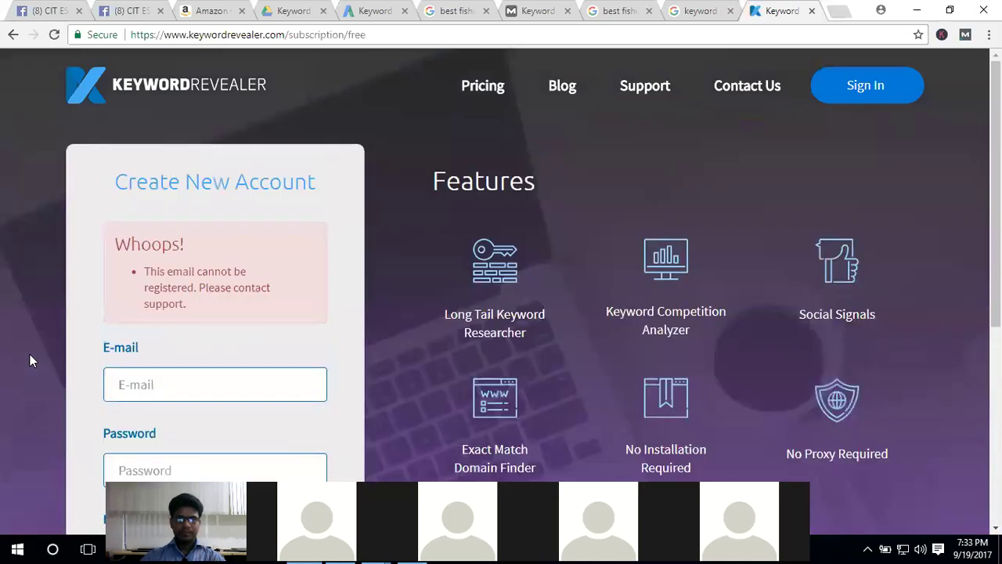
{"action": "left_click", "coordinate": [841, 11]}
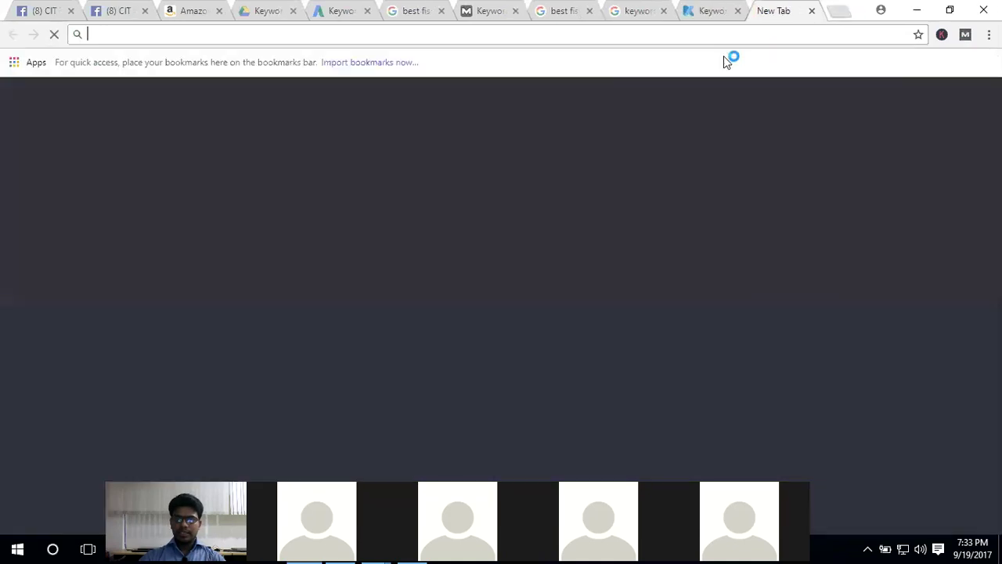
- Search Google for 'temporary email' in the new tab
{"action": "left_click", "coordinate": [711, 14]}
{"action": "key", "text": "ctrl+Tab"}
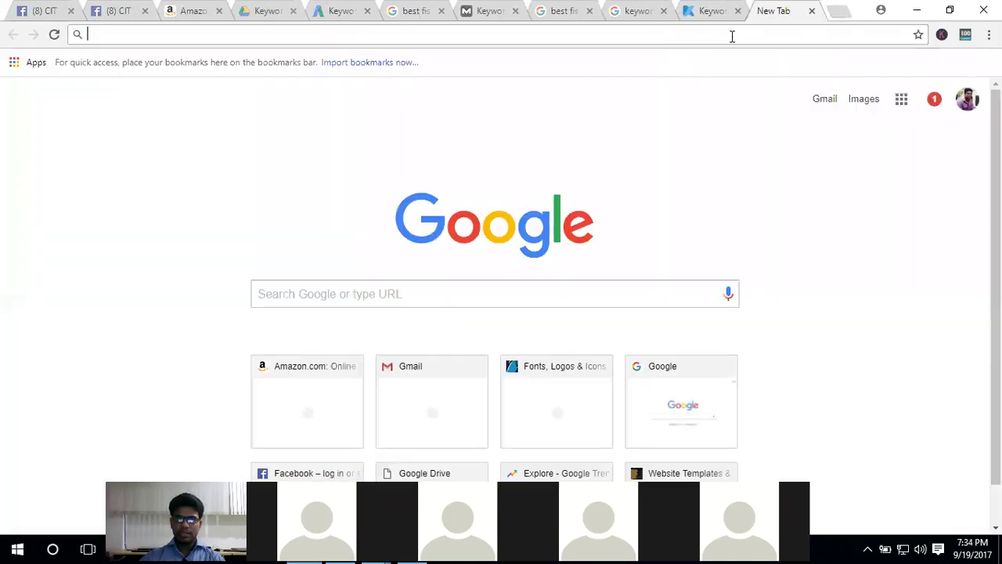
{"action": "type", "text": "tem"}
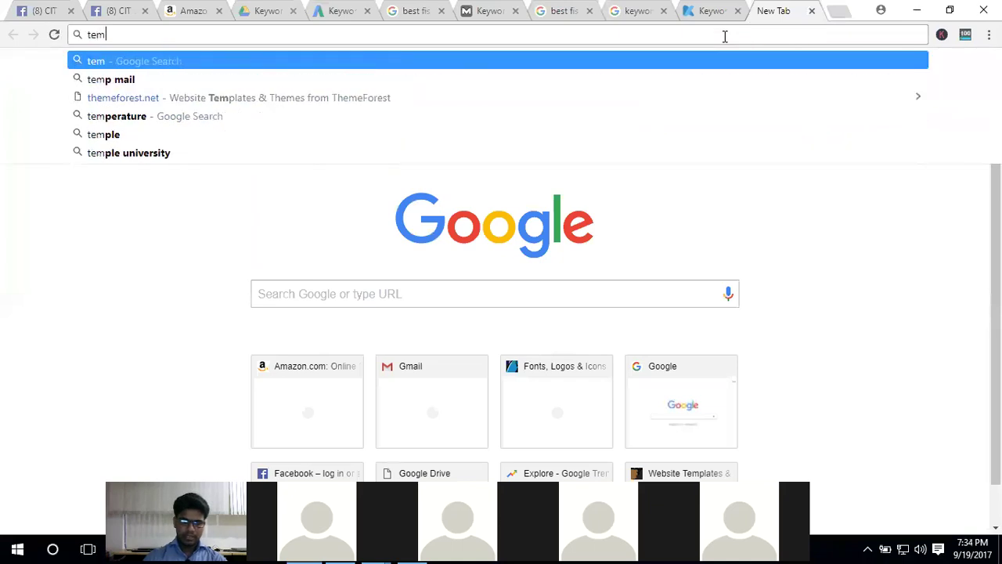
{"action": "type", "text": "porary"}
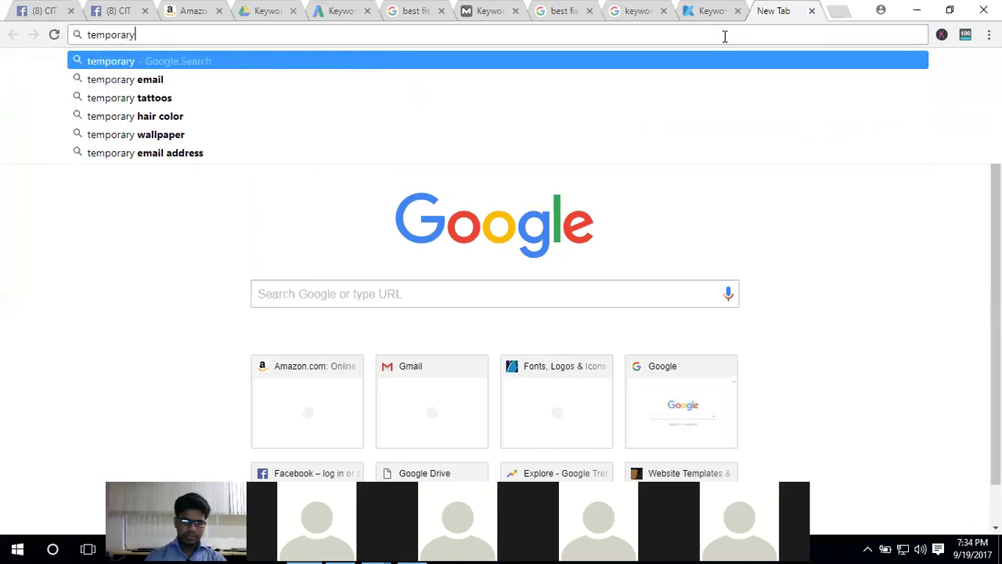
{"action": "type", "text": " email"}
{"action": "key", "text": "Return"}
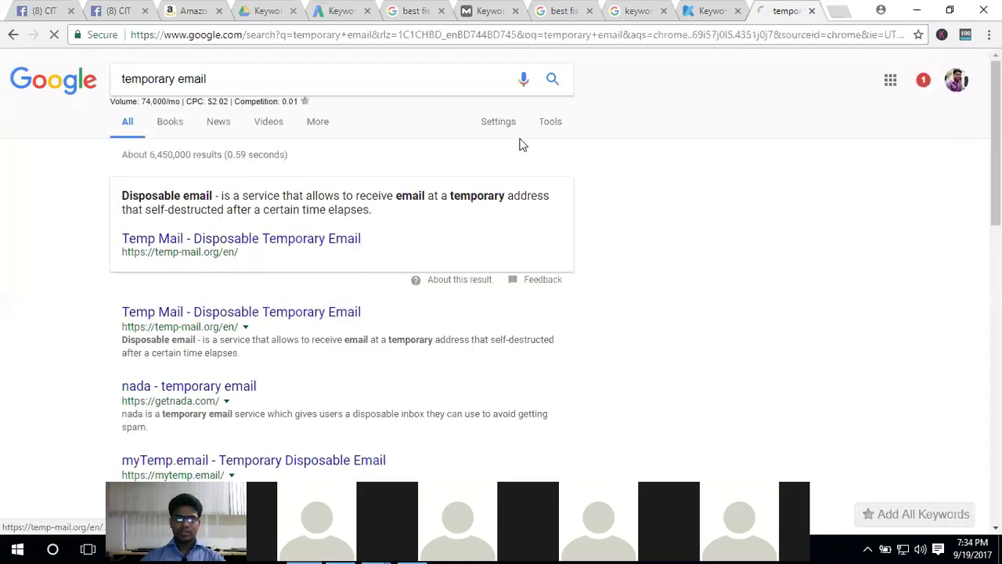
- Return Keyword Revealer to its home page, then bring up the Temp Mail inbox
{"action": "left_click", "coordinate": [709, 10]}
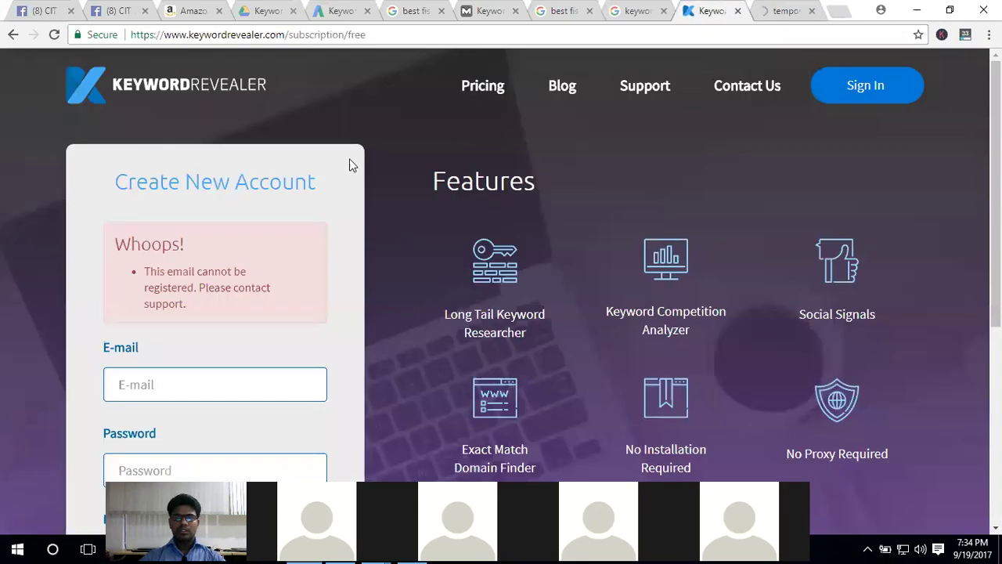
{"action": "left_click", "coordinate": [154, 88]}
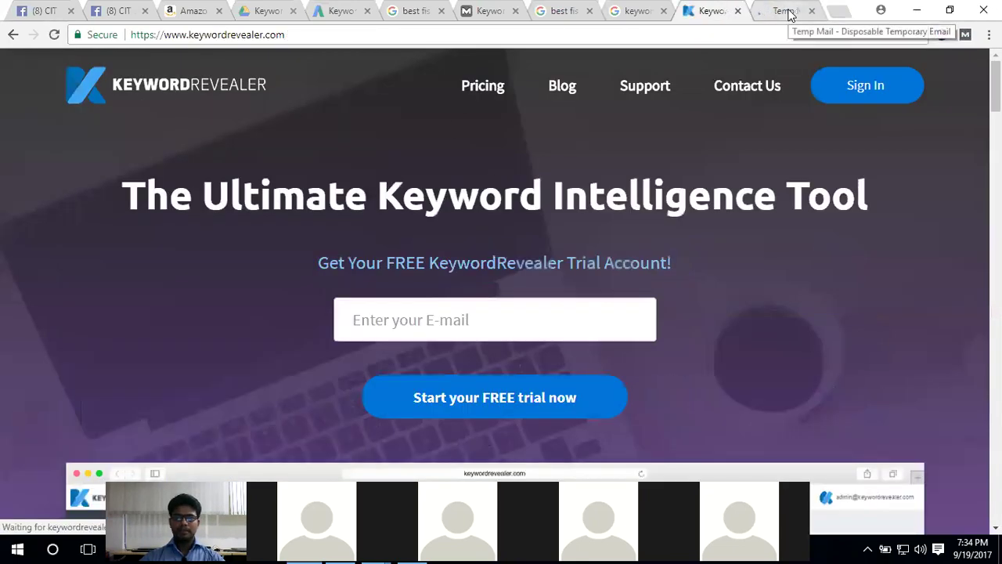
{"action": "left_click", "coordinate": [785, 10]}
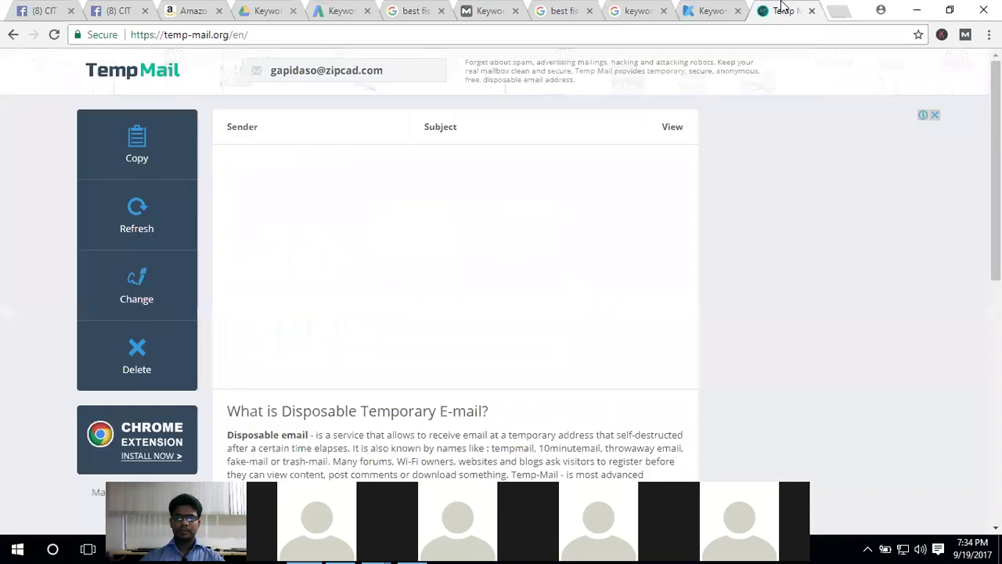
- Copy the Temp Mail address and paste it into Keyword Revealer's free-trial e-mail field to start sign-up
{"action": "left_click", "coordinate": [378, 73]}
{"action": "right_click", "coordinate": [378, 72]}
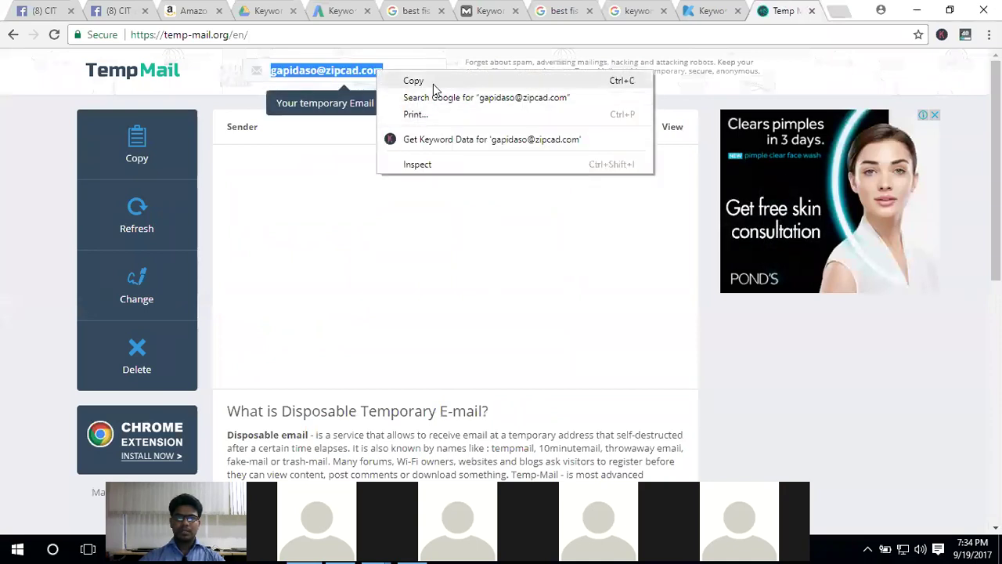
{"action": "left_click", "coordinate": [436, 83]}
{"action": "left_click", "coordinate": [714, 11]}
{"action": "left_click", "coordinate": [421, 319]}
{"action": "key", "text": "ctrl+v"}
{"action": "left_click", "coordinate": [479, 407]}
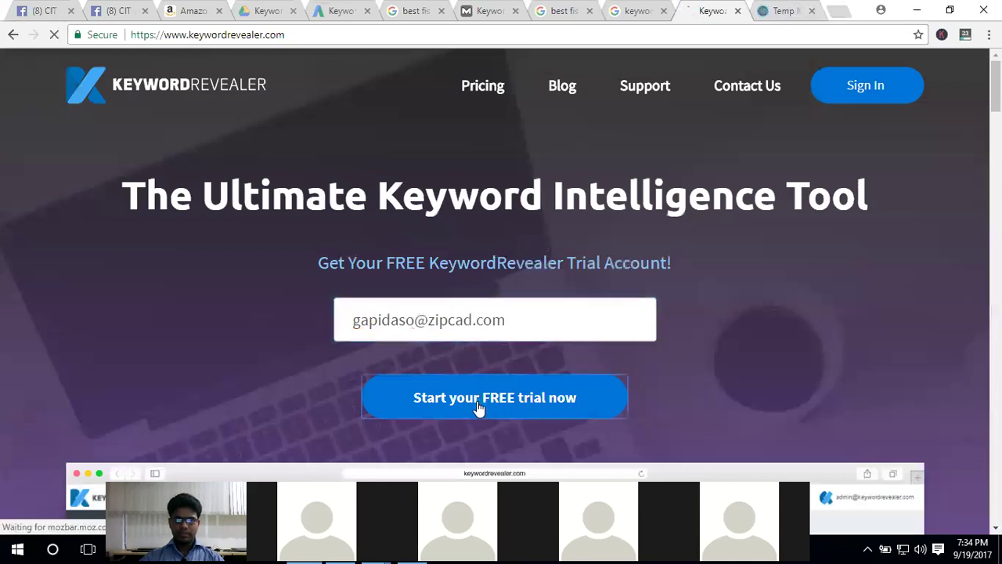
- Enter and repeat a password, create the account, and dismiss the save-password prompt
{"action": "left_click", "coordinate": [178, 359]}
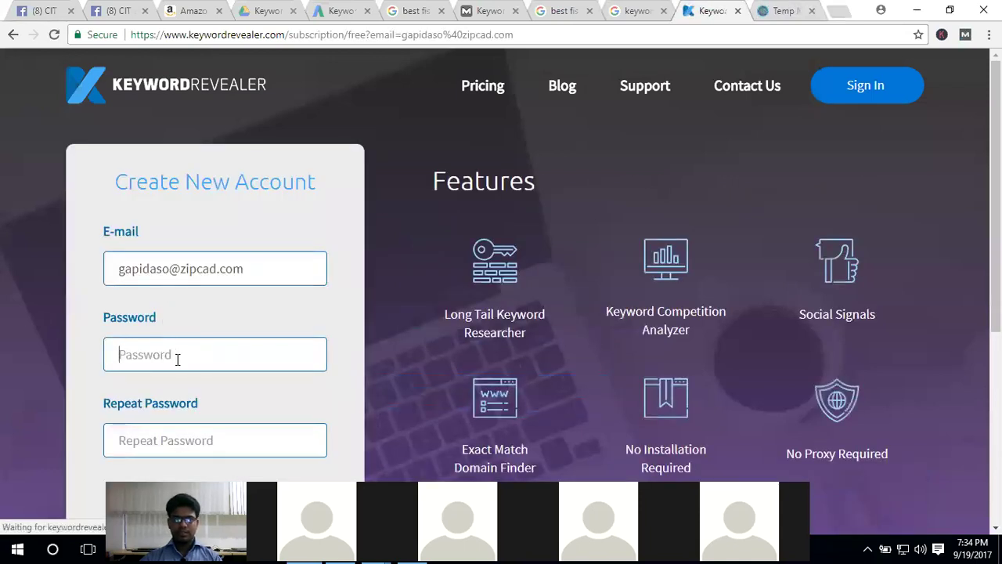
{"action": "type", "text": "aaaaaa"}
{"action": "left_click", "coordinate": [180, 426]}
{"action": "type", "text": "aaaaaa"}
{"action": "scroll", "coordinate": [180, 425], "scroll_direction": "down", "scroll_amount": 1}
{"action": "left_click", "coordinate": [196, 460]}
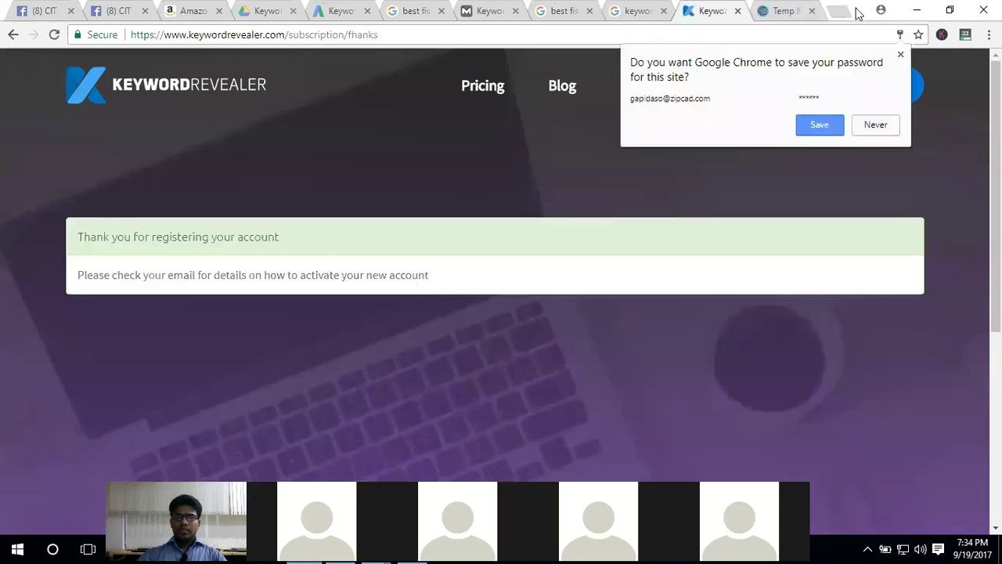
{"action": "left_click", "coordinate": [901, 56]}
{"action": "scroll", "coordinate": [515, 246], "scroll_direction": "down", "scroll_amount": 1}
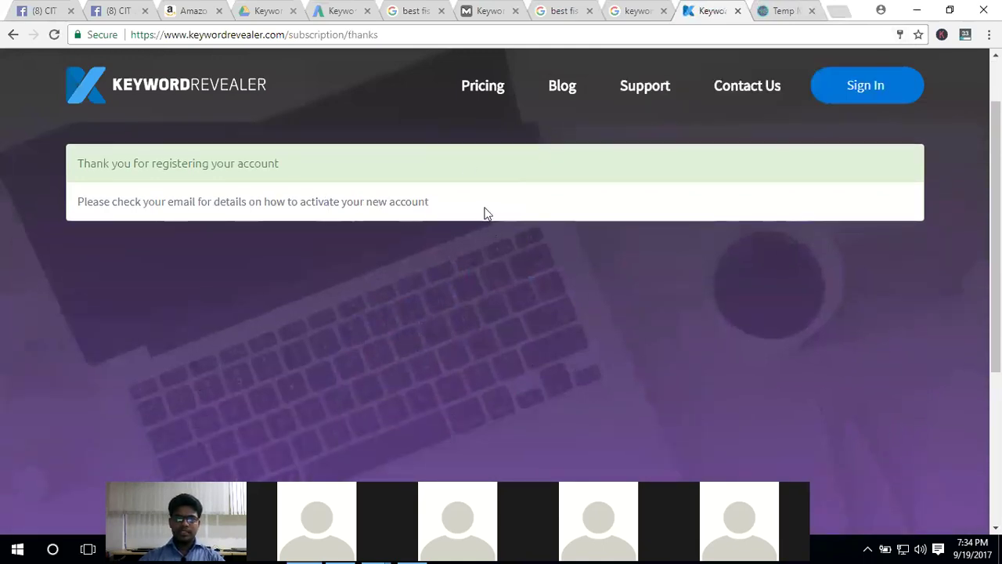
{"action": "left_click", "coordinate": [785, 10]}
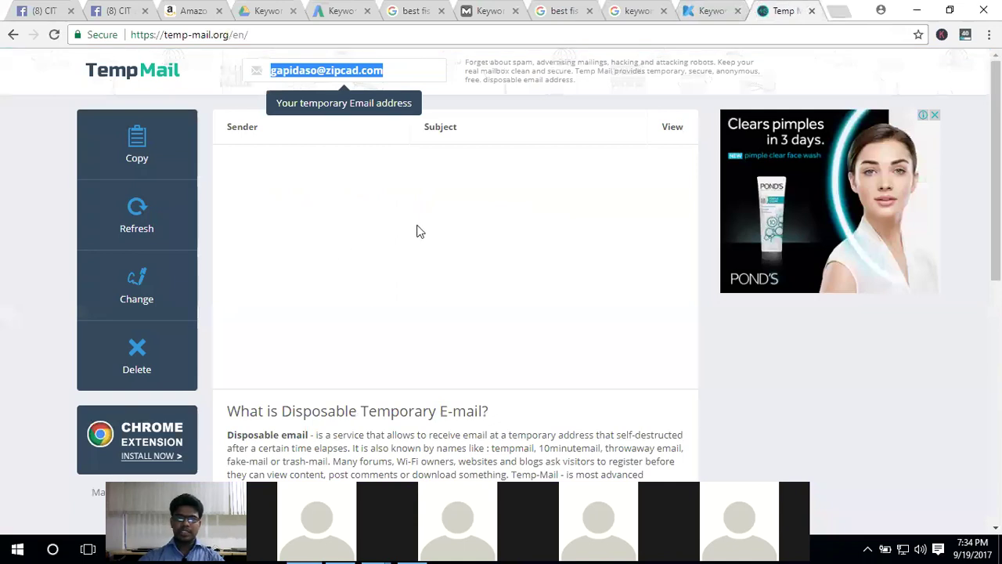
- Refresh Temp Mail, open the 'Confirm email and activate account' message, and follow its activation link
{"action": "left_click", "coordinate": [138, 218]}
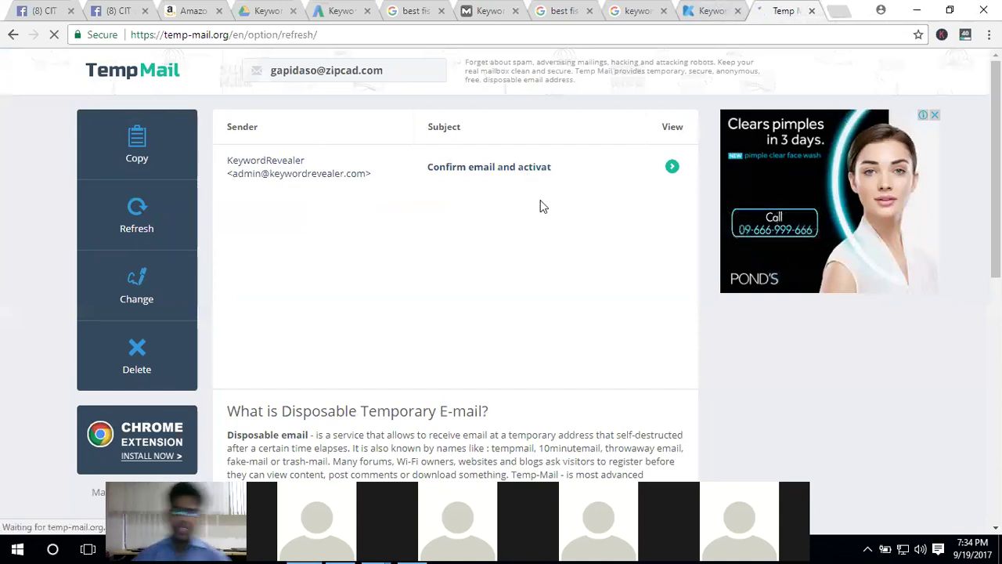
{"action": "left_click", "coordinate": [703, 7]}
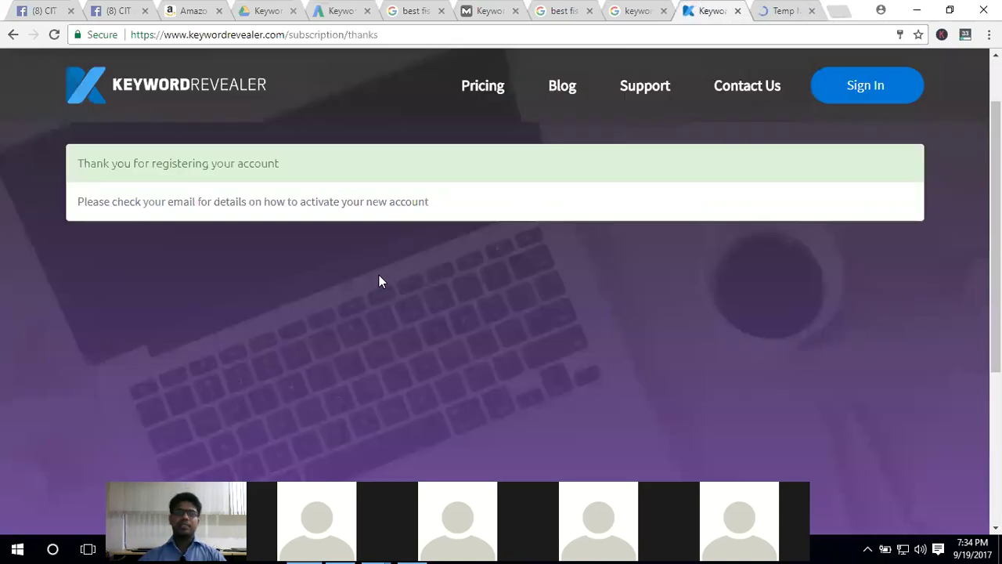
{"action": "left_click", "coordinate": [780, 9]}
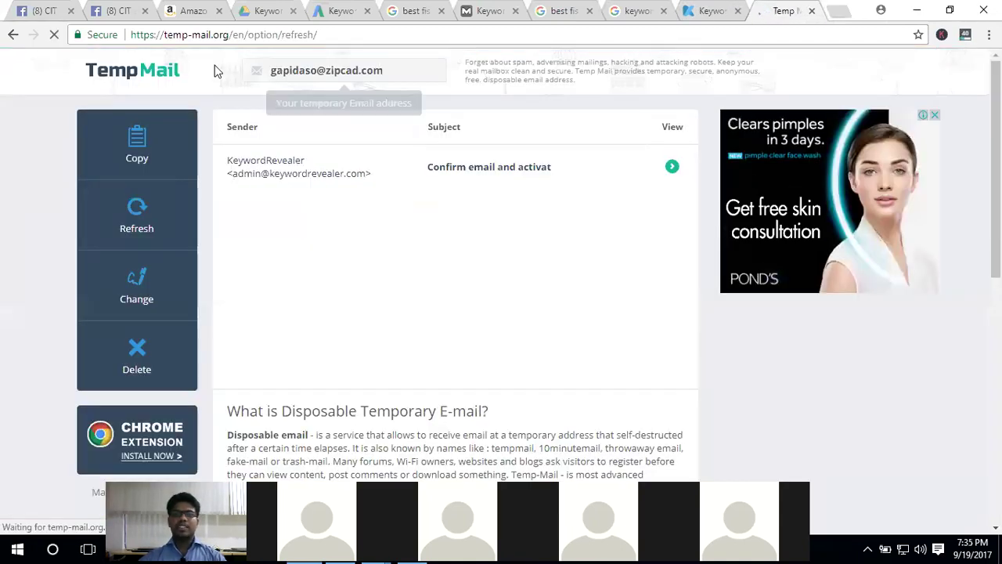
{"action": "left_click", "coordinate": [476, 172]}
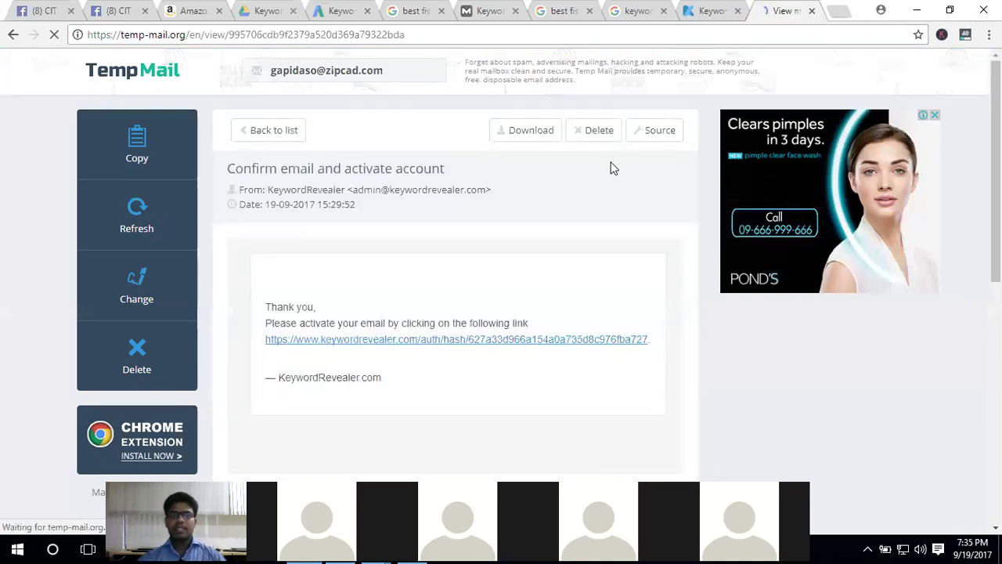
{"action": "left_click", "coordinate": [592, 343]}
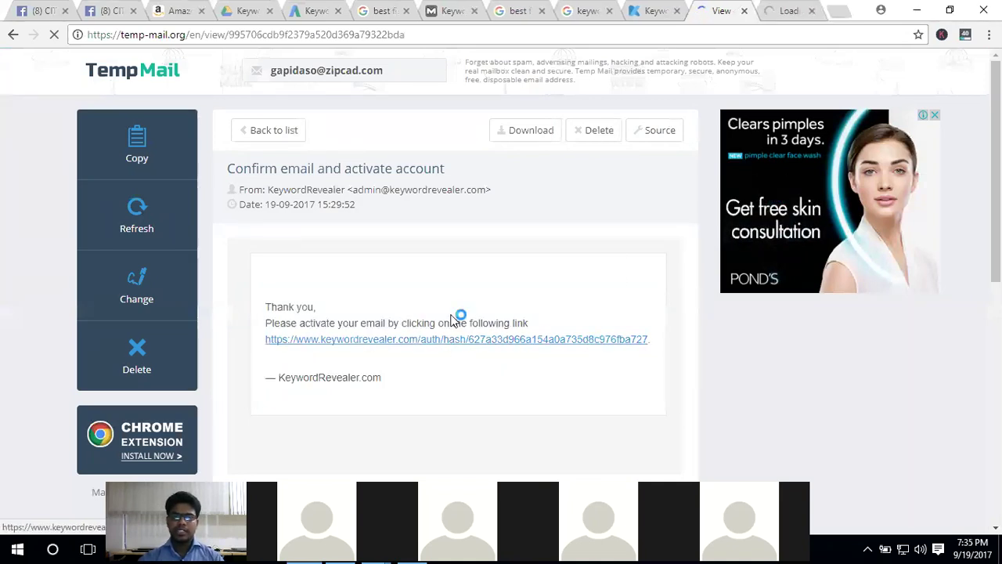
{"action": "left_click", "coordinate": [793, 8]}
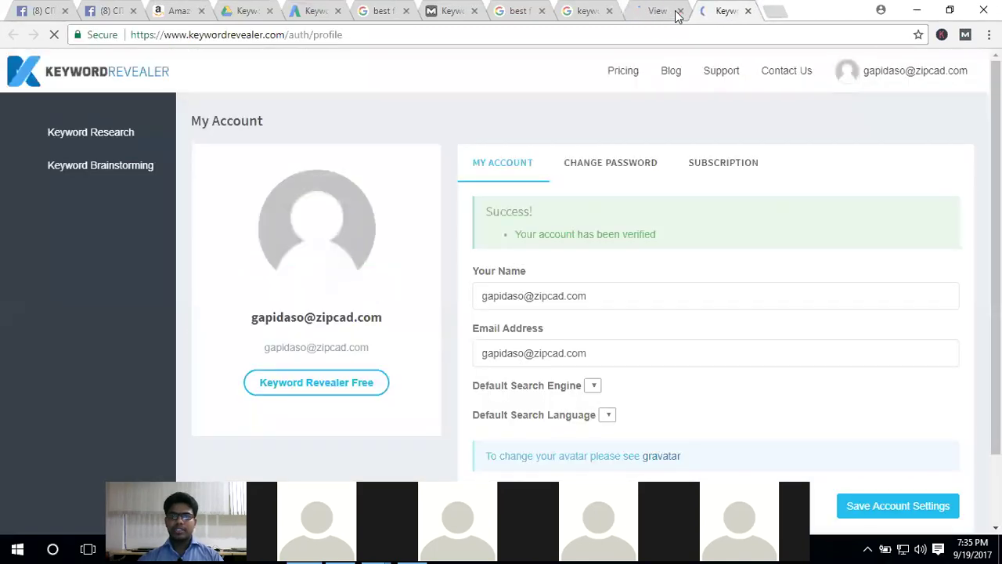
- Close the old sign-up tab and go from My Account to the Keyword Research dashboard
{"action": "left_click", "coordinate": [677, 11]}
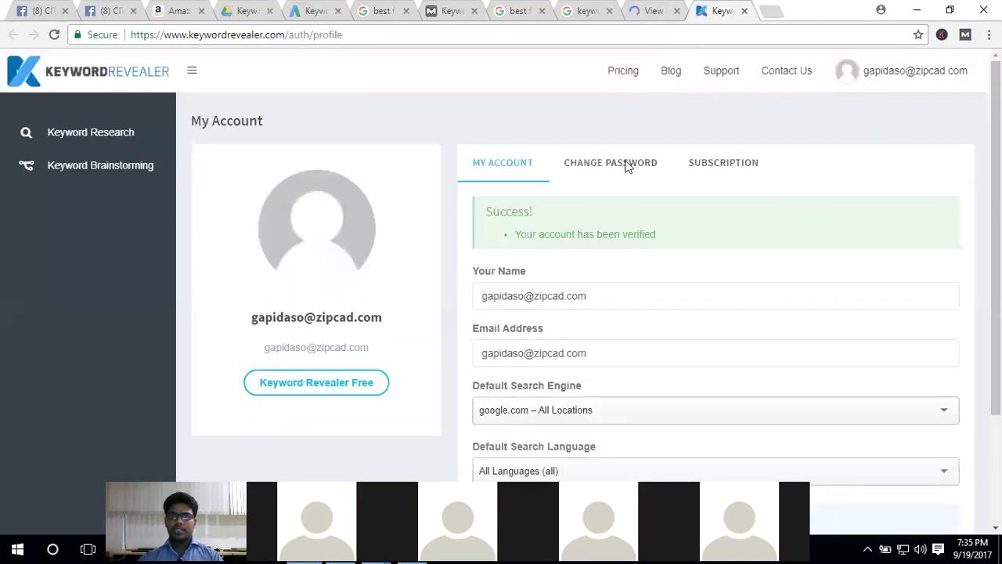
{"action": "scroll", "coordinate": [658, 251], "scroll_direction": "down", "scroll_amount": 1}
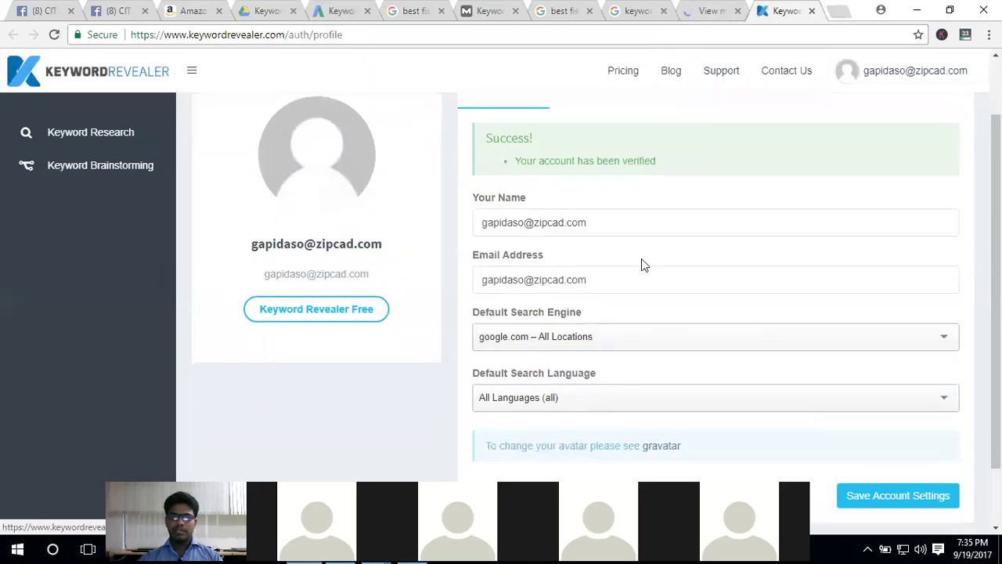
{"action": "scroll", "coordinate": [641, 263], "scroll_direction": "down", "scroll_amount": 1}
{"action": "scroll", "coordinate": [642, 263], "scroll_direction": "up", "scroll_amount": 2}
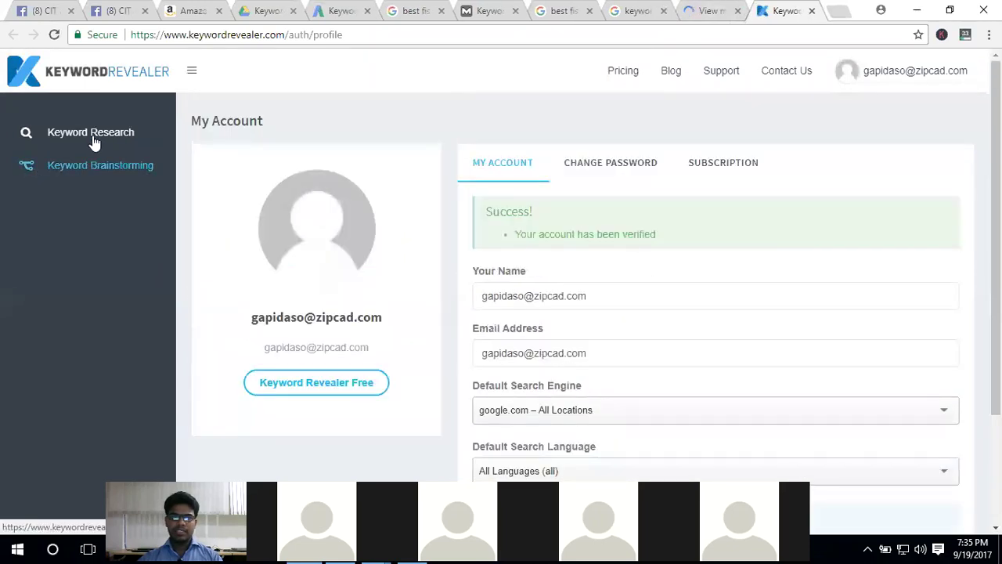
{"action": "left_click", "coordinate": [92, 135]}
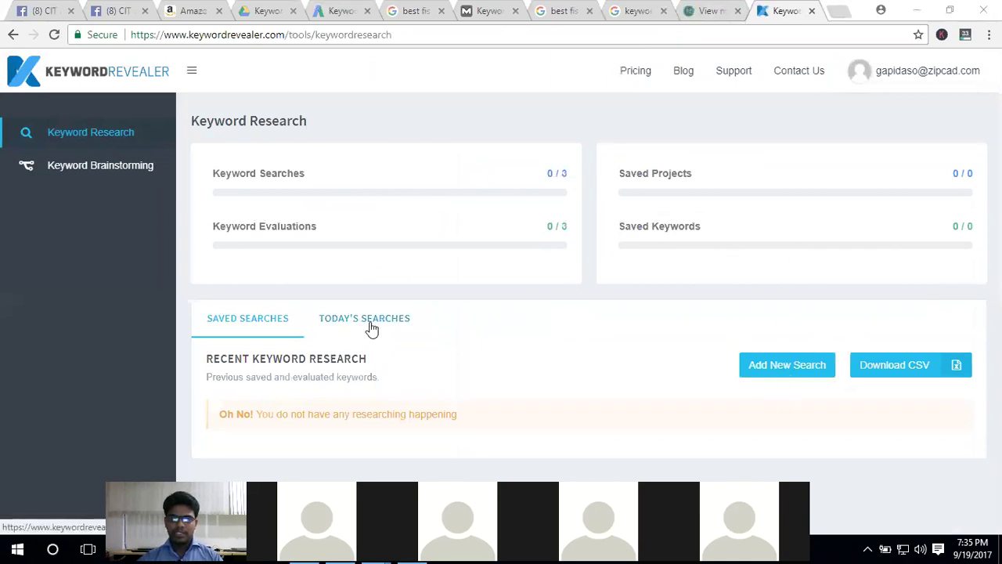
- Start a new keyword search and review the location list, leaving it on all locations
{"action": "left_click", "coordinate": [775, 365]}
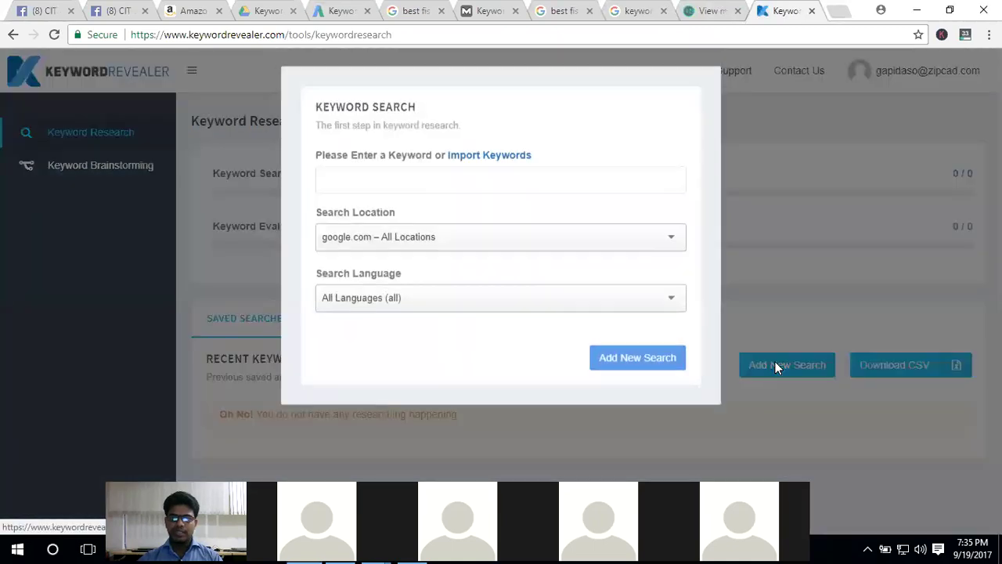
{"action": "left_click", "coordinate": [466, 243]}
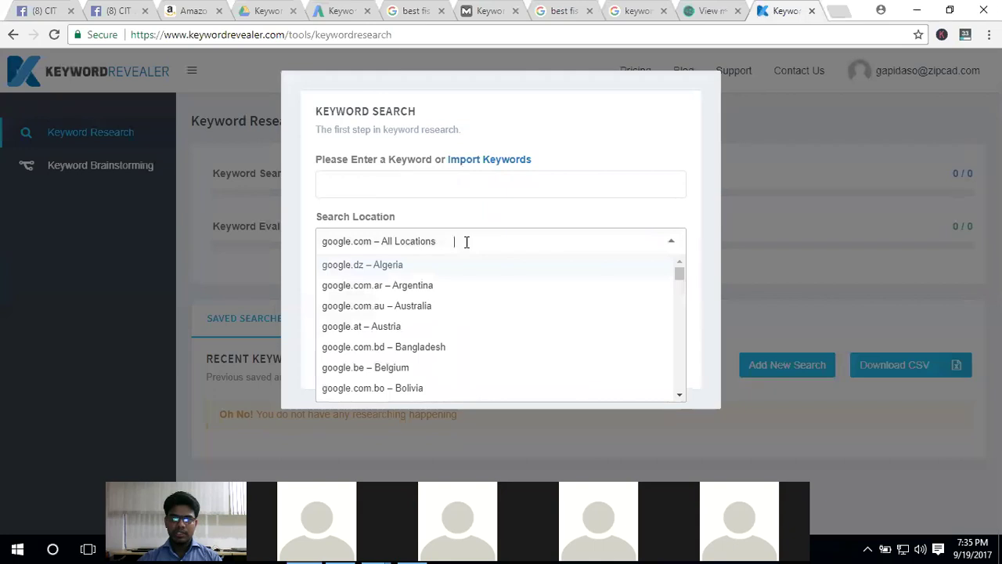
{"action": "scroll", "coordinate": [440, 347], "scroll_direction": "down", "scroll_amount": 1}
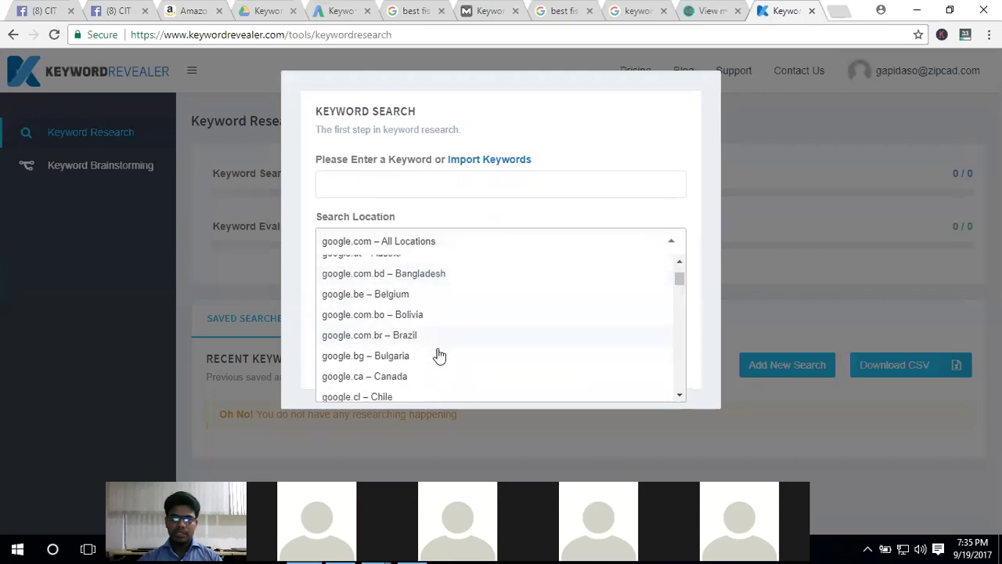
{"action": "scroll", "coordinate": [439, 369], "scroll_direction": "down", "scroll_amount": 2}
{"action": "scroll", "coordinate": [444, 358], "scroll_direction": "up", "scroll_amount": 2}
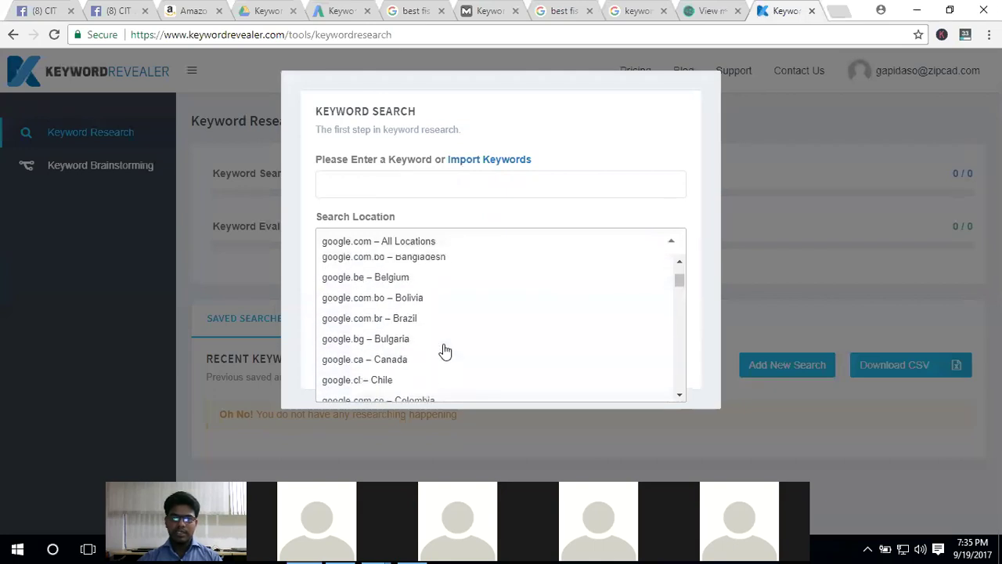
{"action": "scroll", "coordinate": [441, 329], "scroll_direction": "up", "scroll_amount": 2}
{"action": "left_click", "coordinate": [425, 182]}
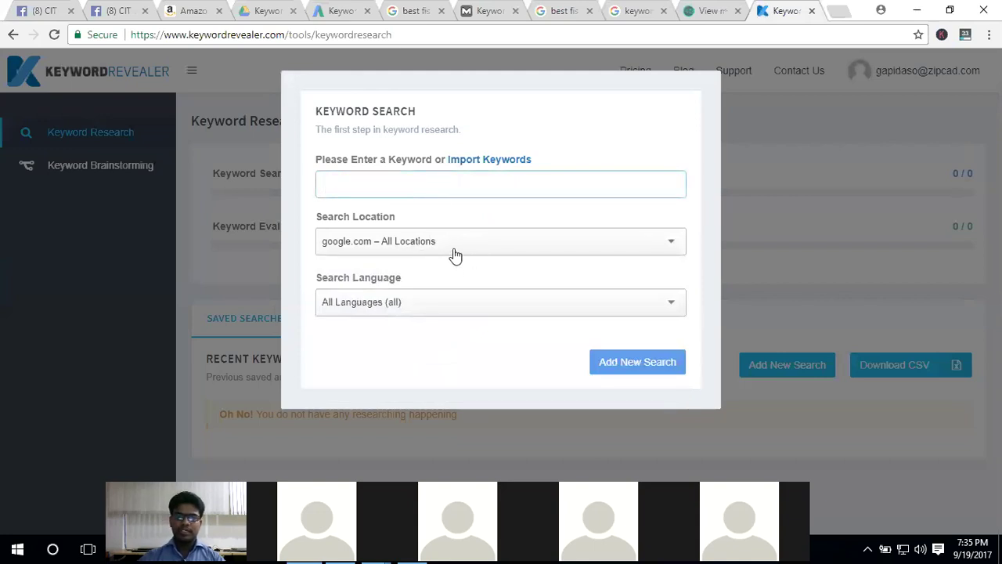
- Copy 'best fishing rod' from the Google query, paste it as the keyword, and submit the search
{"action": "left_click", "coordinate": [386, 186]}
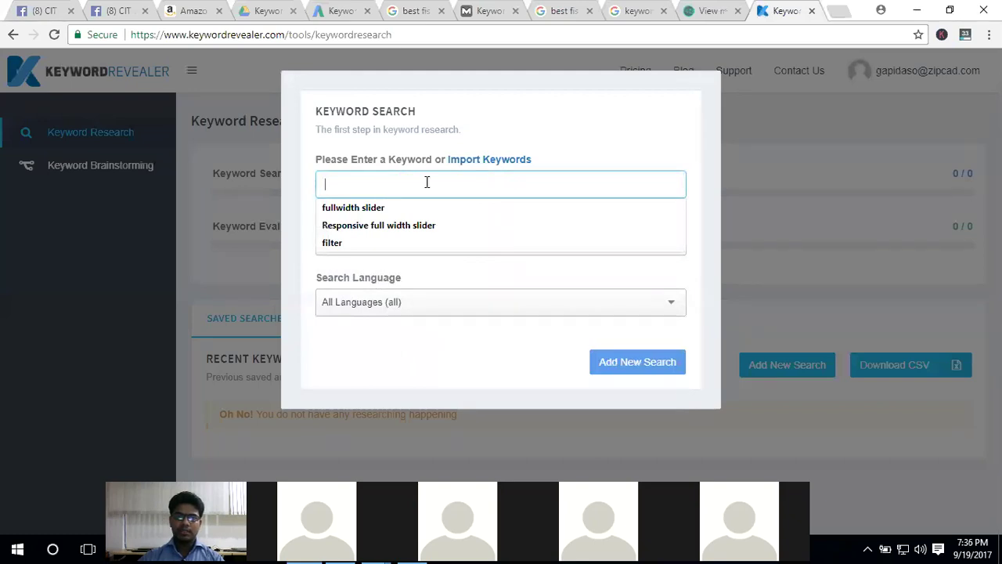
{"action": "left_click", "coordinate": [534, 14]}
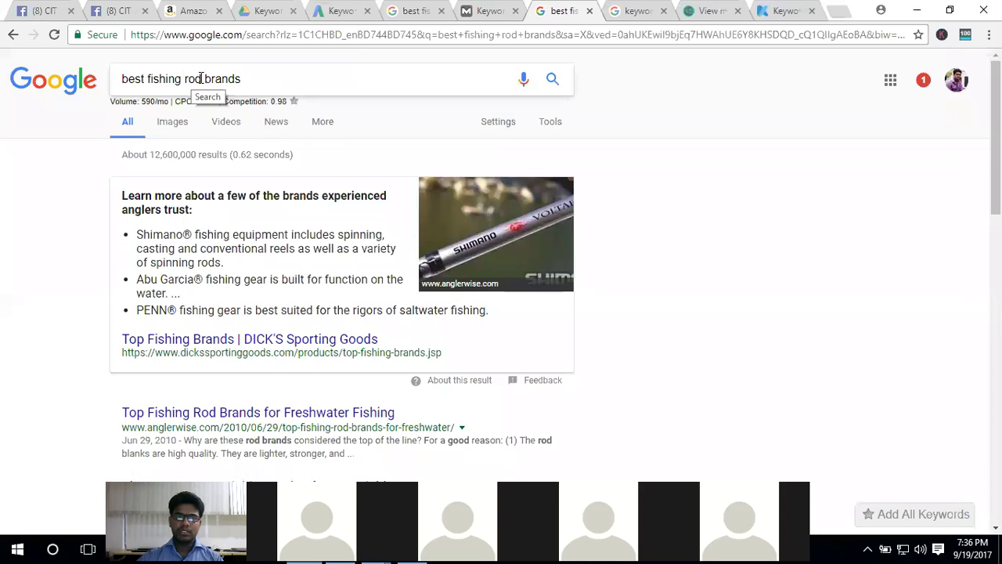
{"action": "left_click_drag", "start_coordinate": [201, 78], "coordinate": [103, 76]}
{"action": "key", "text": "ctrl+c"}
{"action": "right_click", "coordinate": [179, 87]}
{"action": "left_click", "coordinate": [206, 107]}
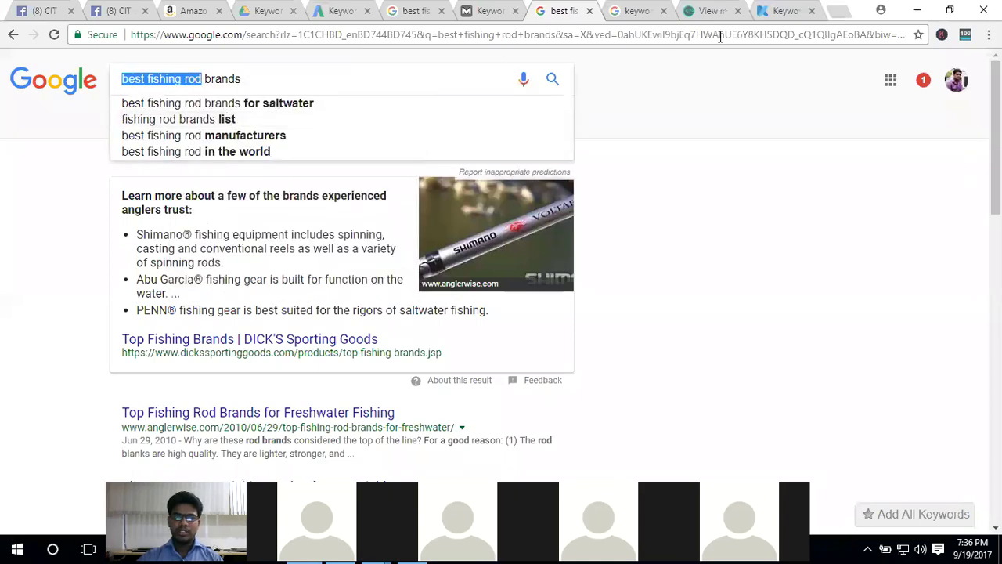
{"action": "left_click", "coordinate": [792, 6]}
{"action": "right_click", "coordinate": [384, 187]}
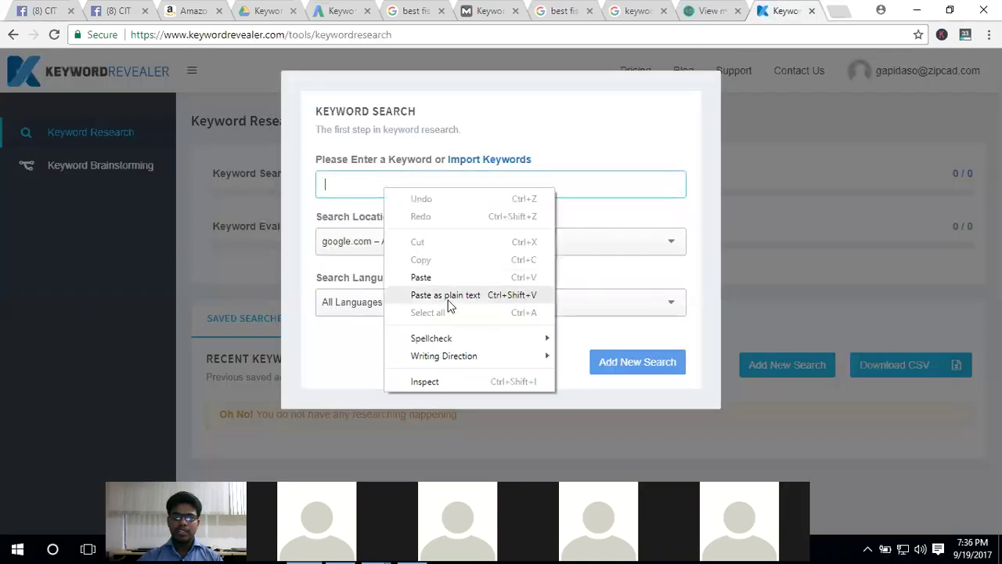
{"action": "left_click", "coordinate": [420, 277]}
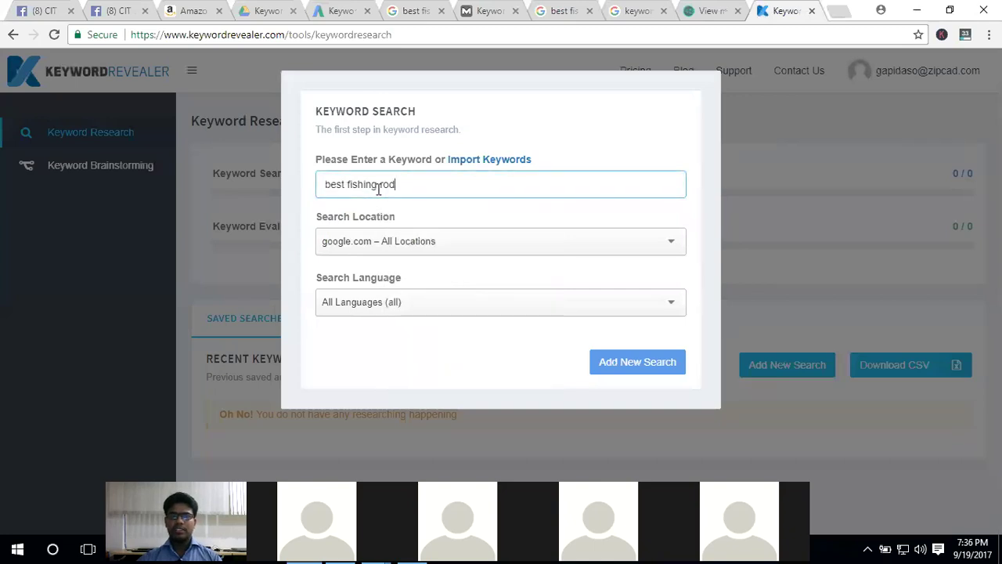
{"action": "left_click", "coordinate": [636, 361]}
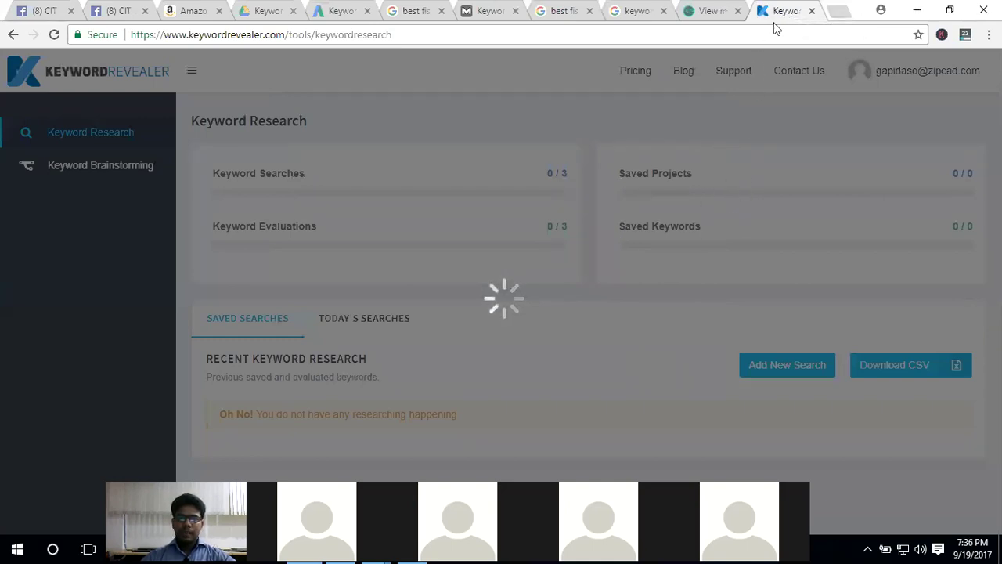
- Switch the 'keyword revealer' Google search to image results
{"action": "left_click", "coordinate": [636, 11]}
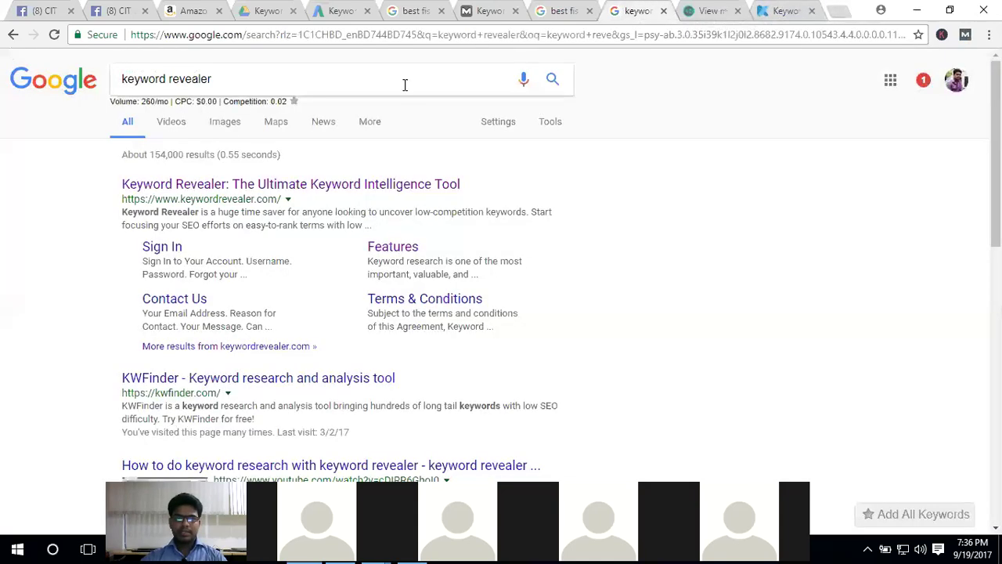
{"action": "left_click", "coordinate": [225, 123]}
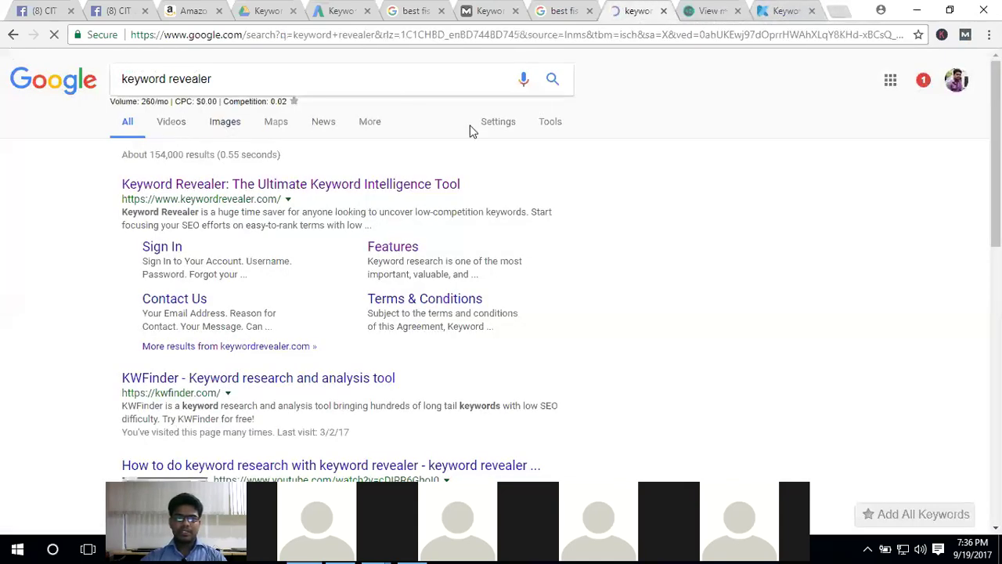
{"action": "left_click", "coordinate": [783, 11]}
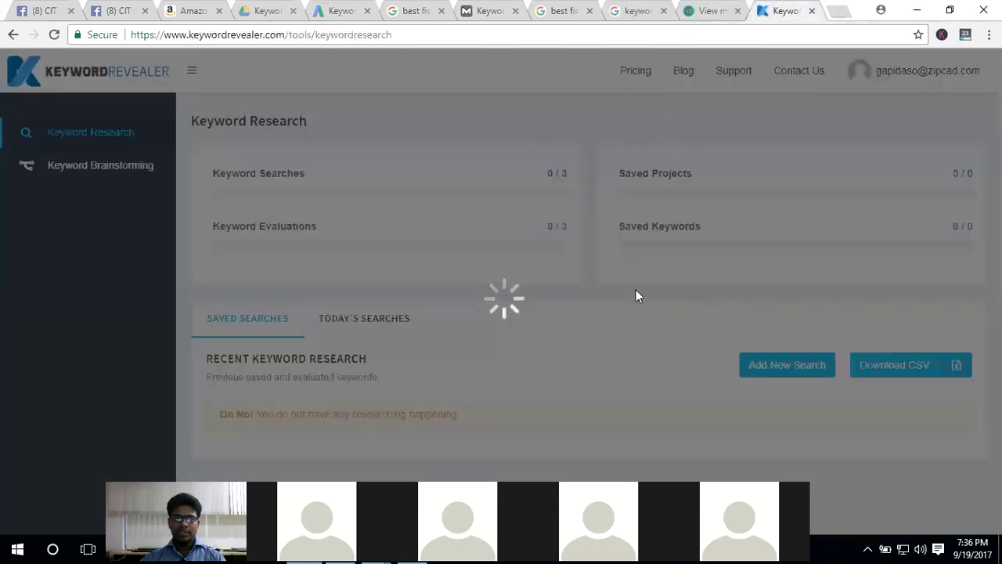
{"action": "left_click", "coordinate": [640, 11]}
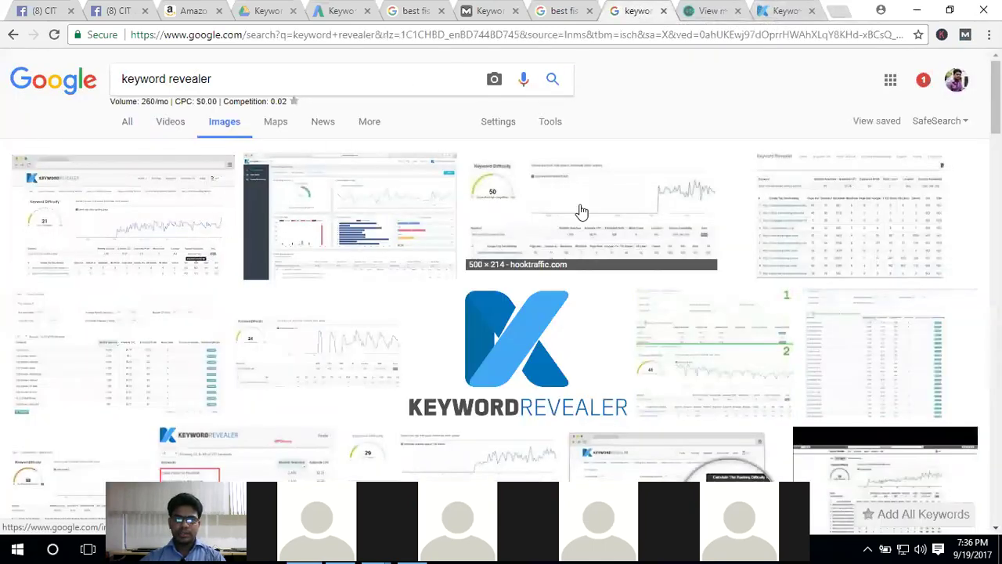
- Filter images to Large and open the meetech.net keyword-difficulty screenshot in its own tab
{"action": "left_click", "coordinate": [555, 124]}
{"action": "left_click", "coordinate": [133, 148]}
{"action": "left_click", "coordinate": [153, 196]}
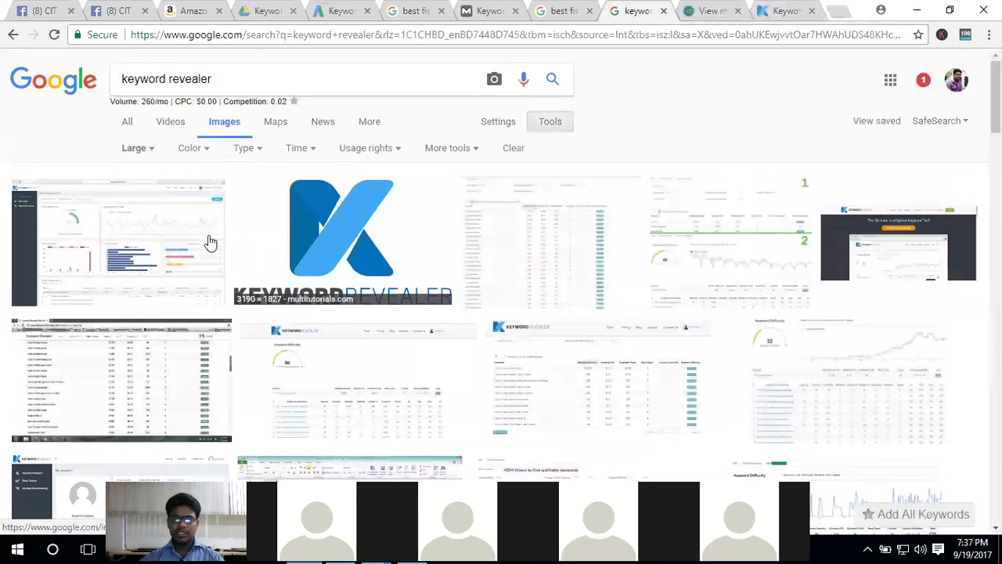
{"action": "scroll", "coordinate": [708, 247], "scroll_direction": "down", "scroll_amount": 1}
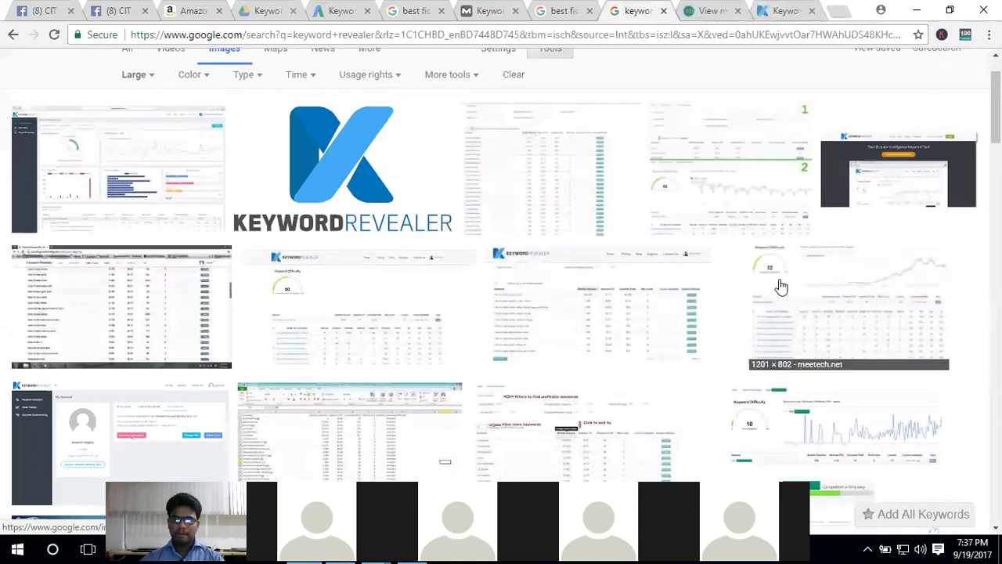
{"action": "left_click", "coordinate": [803, 299]}
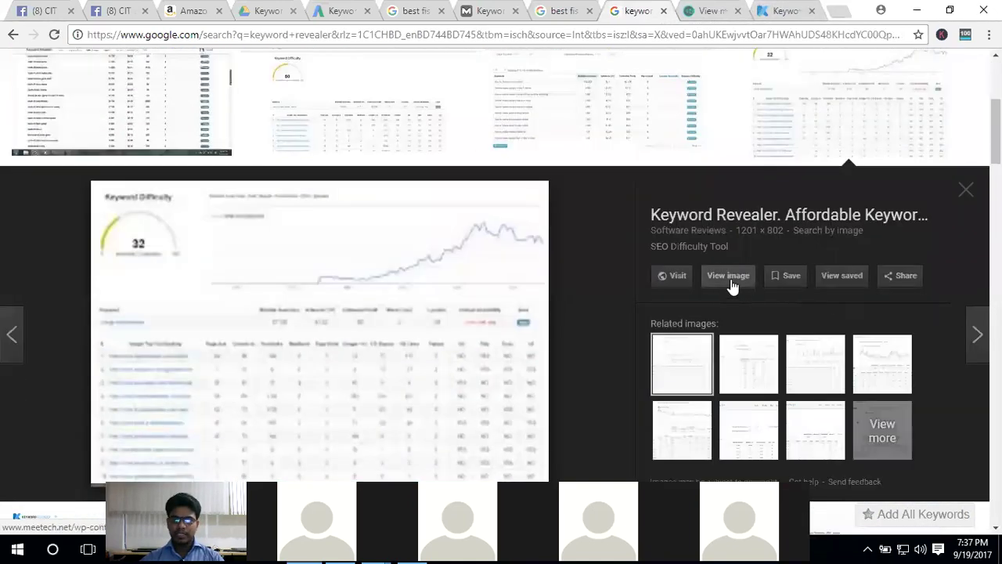
{"action": "left_click", "coordinate": [729, 277]}
{"action": "left_click", "coordinate": [788, 11]}
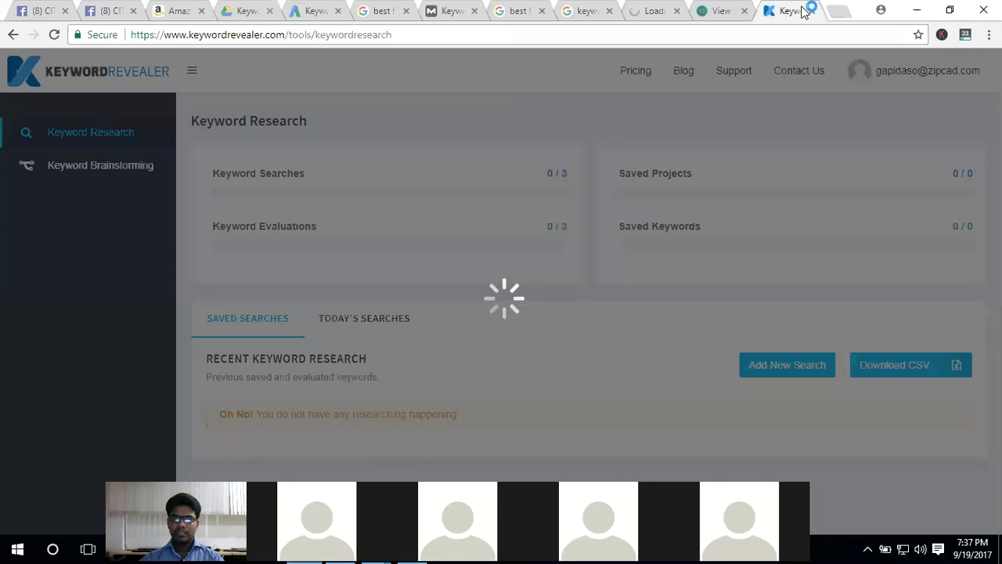
{"action": "left_click", "coordinate": [656, 9]}
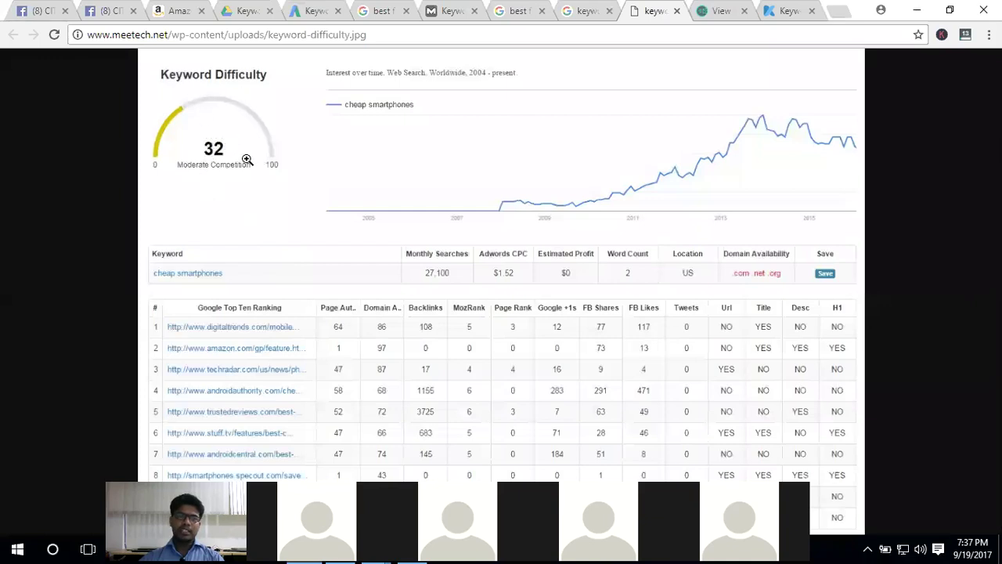
{"action": "left_click", "coordinate": [197, 173]}
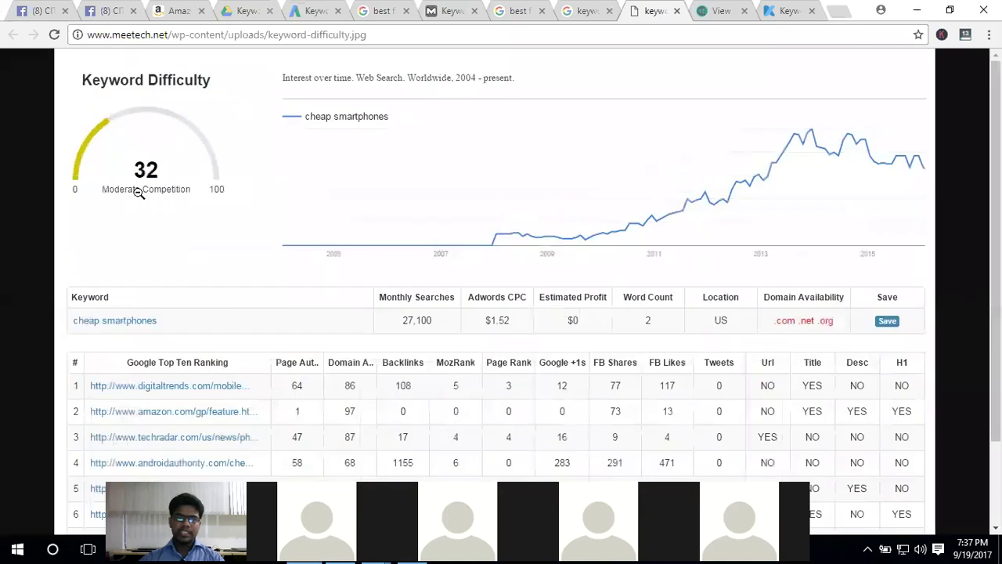
{"action": "left_click", "coordinate": [135, 202]}
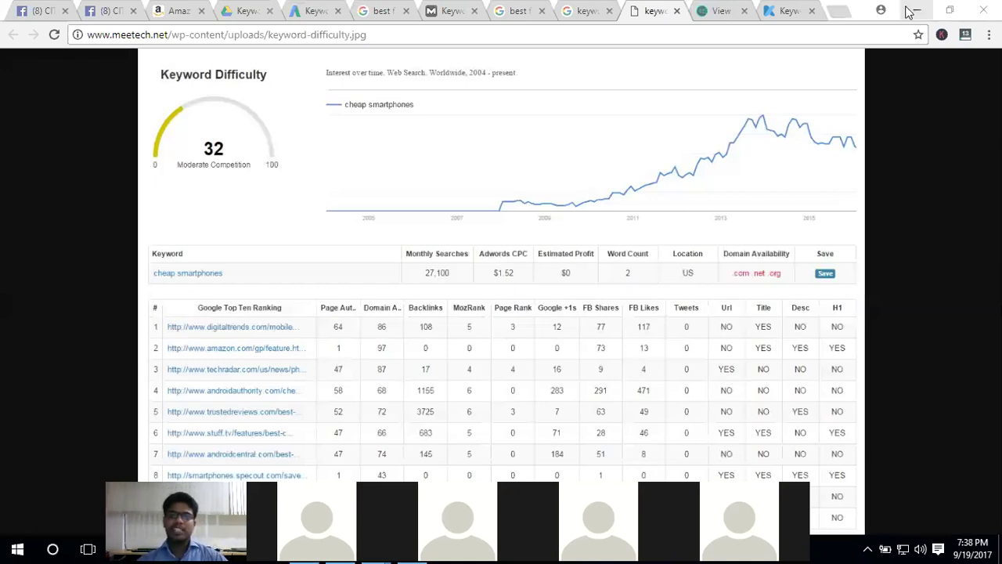
{"action": "left_click", "coordinate": [779, 9]}
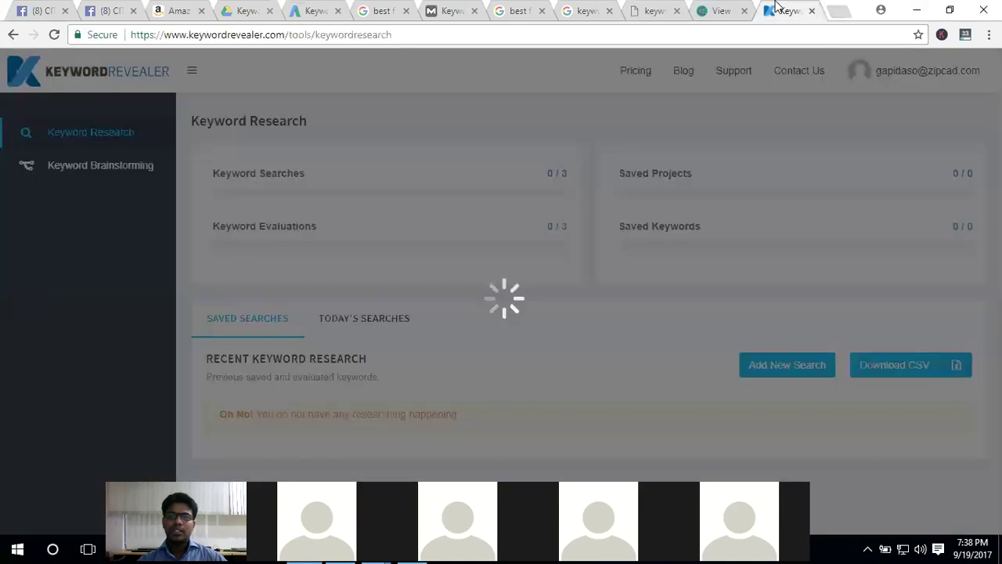
- Reload the Keyword Revealer research page from the address bar
{"action": "left_click", "coordinate": [405, 36]}
{"action": "key", "text": "Return"}
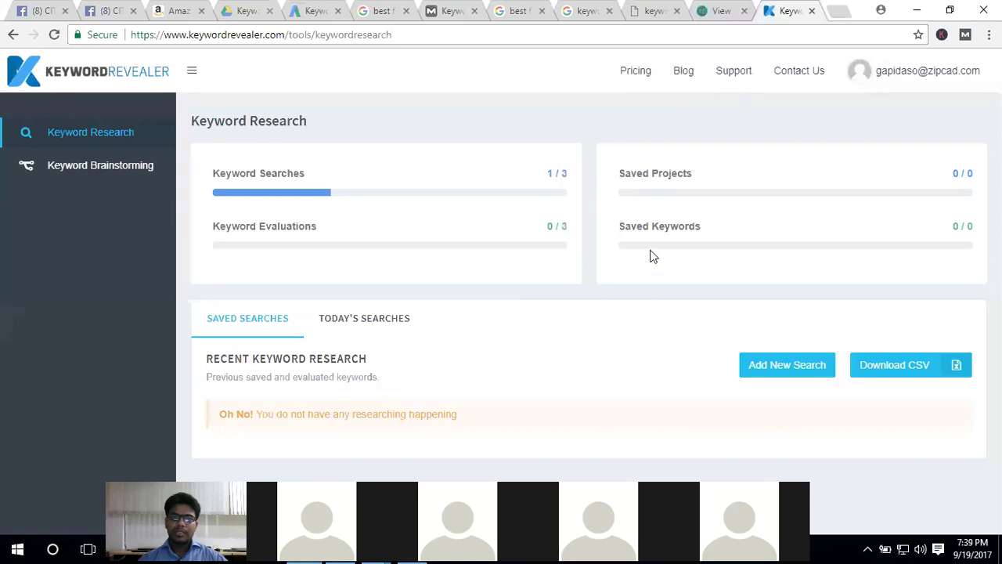
{"action": "left_click", "coordinate": [664, 8]}
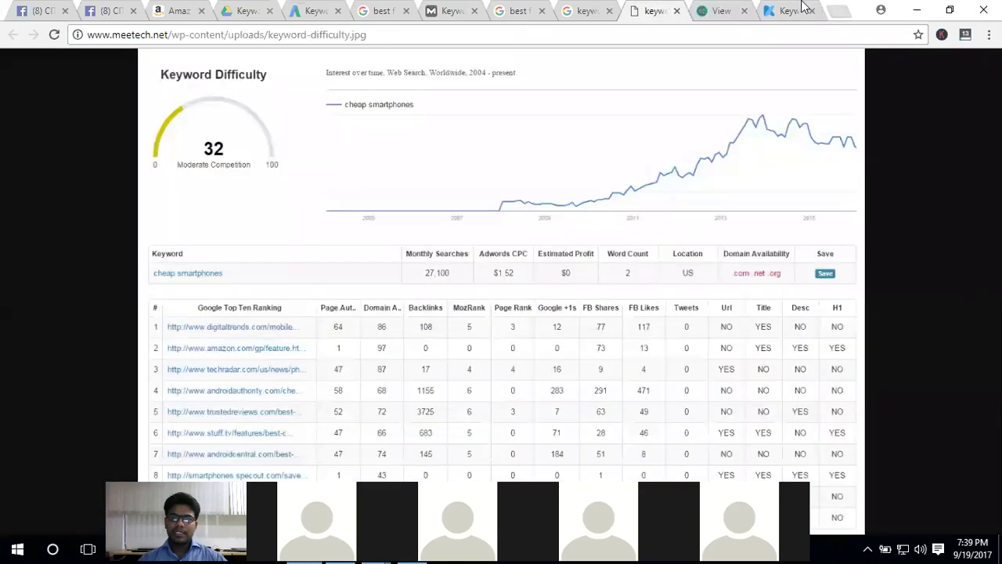
{"action": "left_click", "coordinate": [778, 11]}
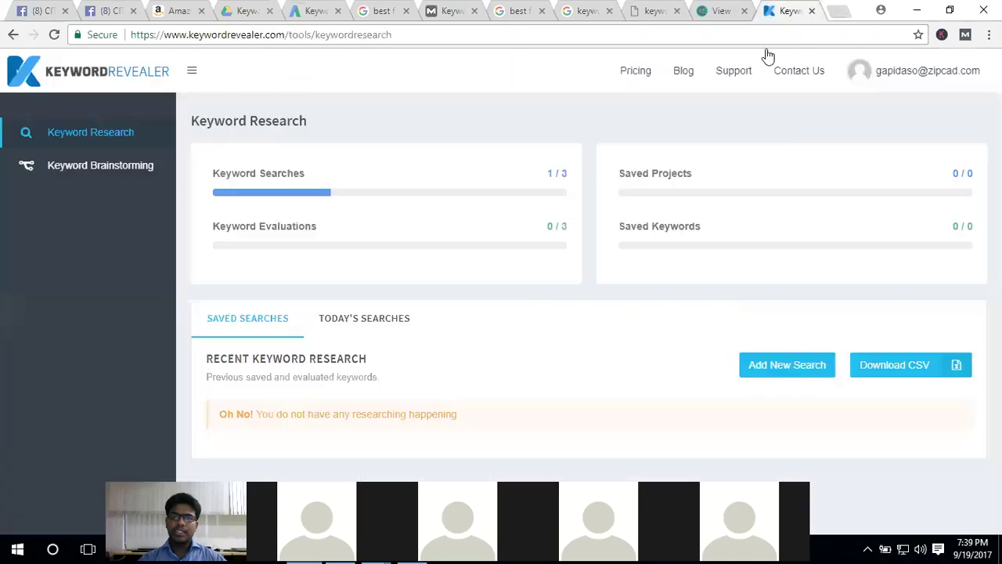
- Paste 'best fishing rod' into a new keyword search and submit it
{"action": "left_click", "coordinate": [787, 366]}
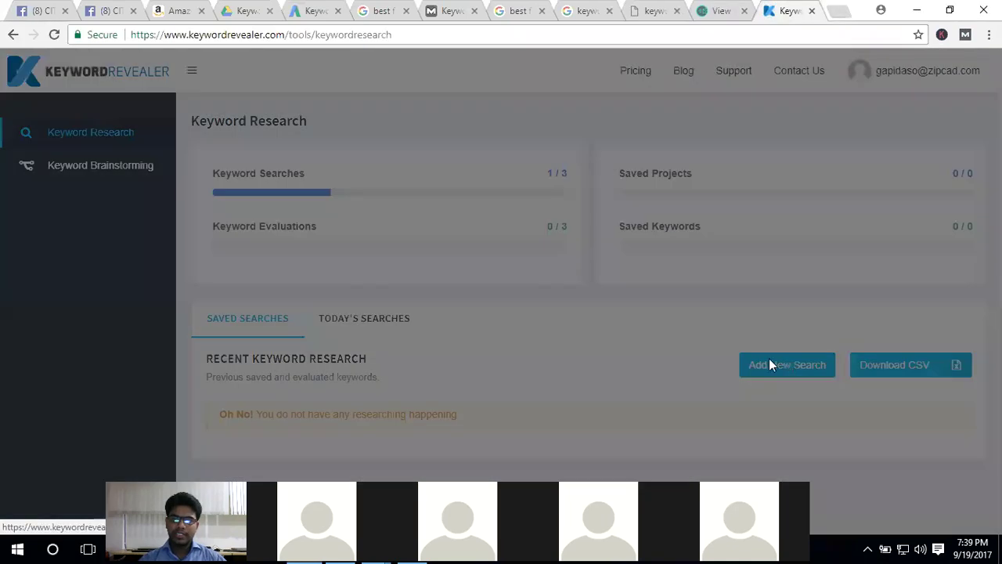
{"action": "left_click", "coordinate": [462, 180]}
{"action": "right_click", "coordinate": [463, 180]}
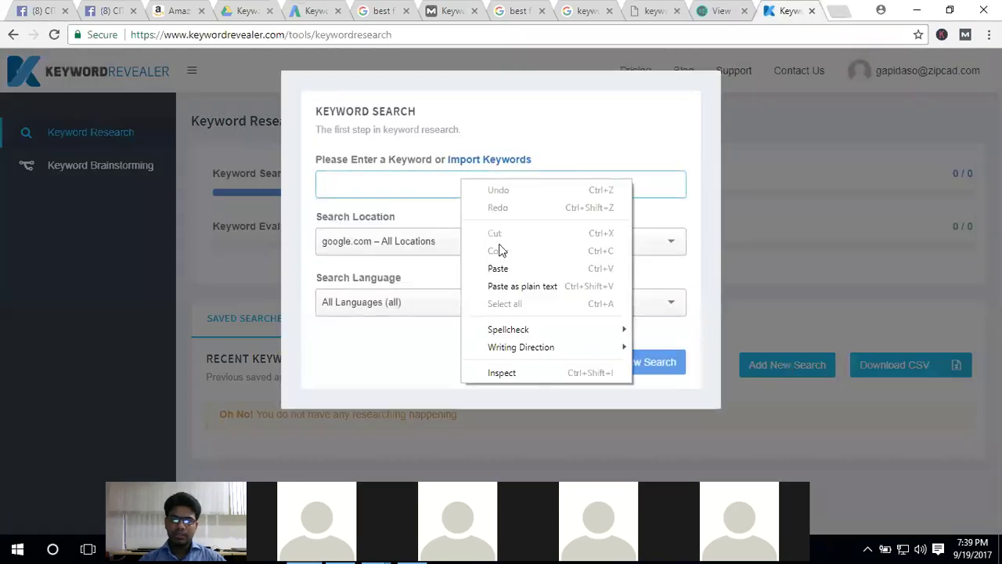
{"action": "left_click", "coordinate": [501, 267]}
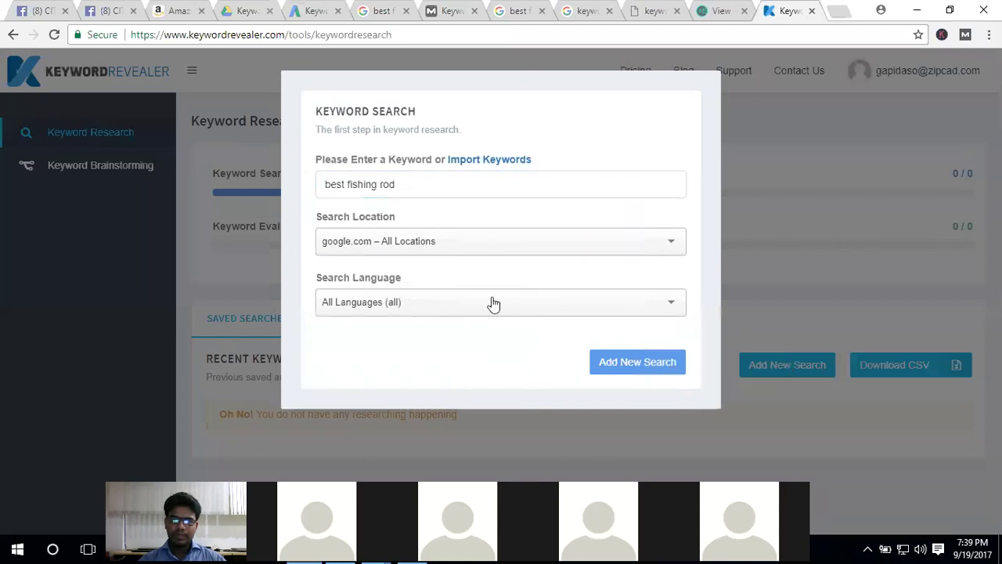
{"action": "left_click", "coordinate": [636, 364]}
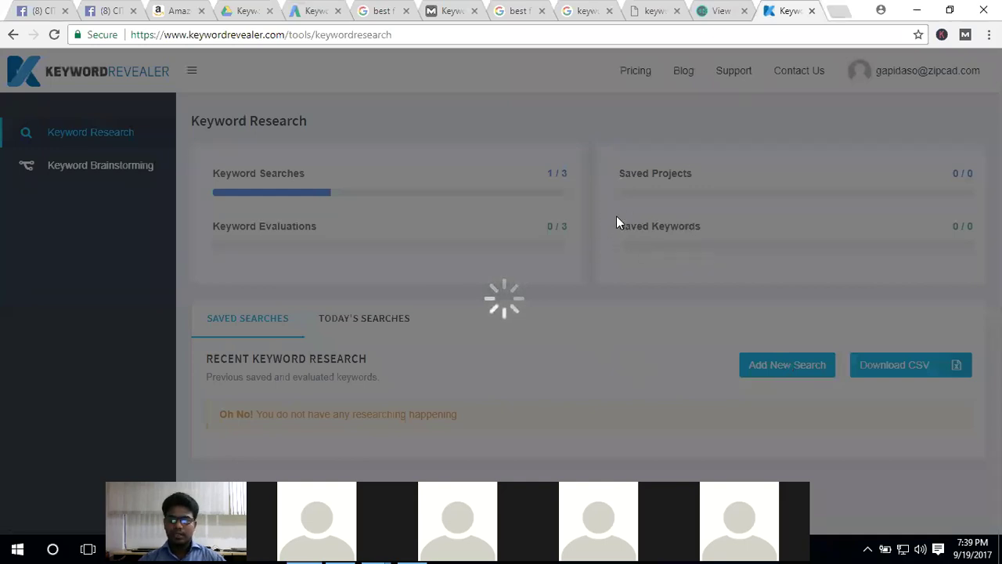
{"action": "left_click", "coordinate": [648, 9]}
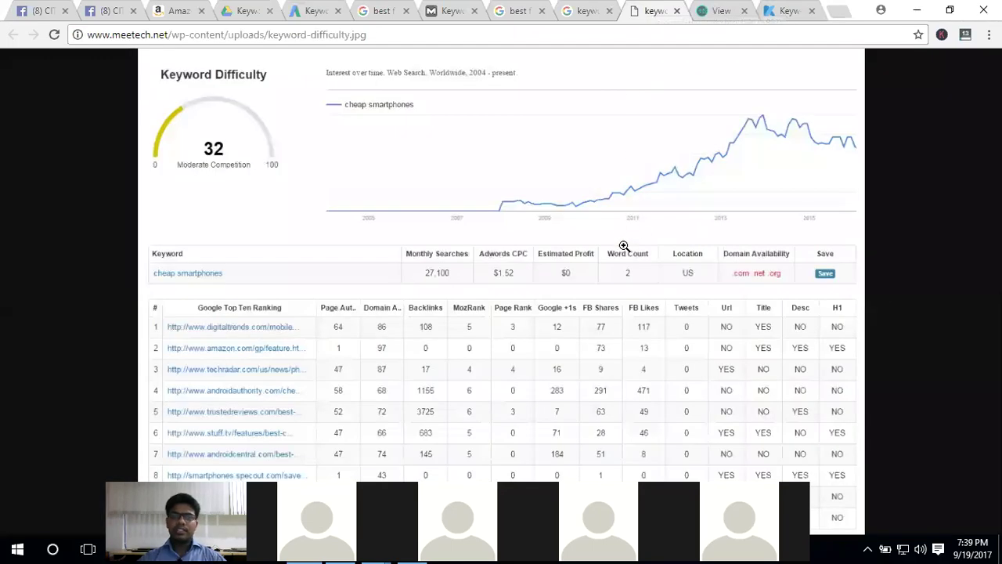
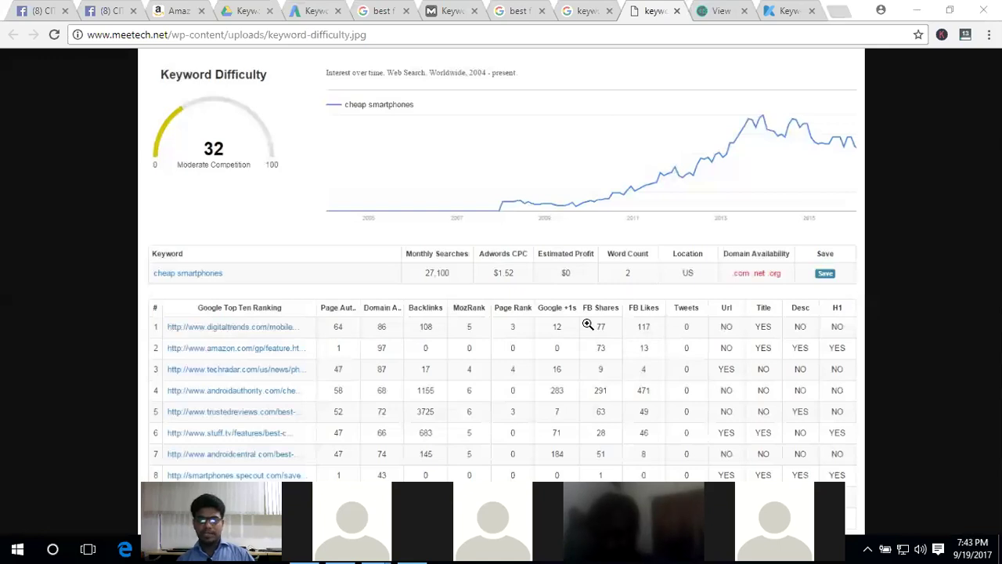
- Return to the Keyword Revealer results and scroll the 701 fishing keywords, led by 'flying fish'
{"action": "left_click", "coordinate": [791, 12]}
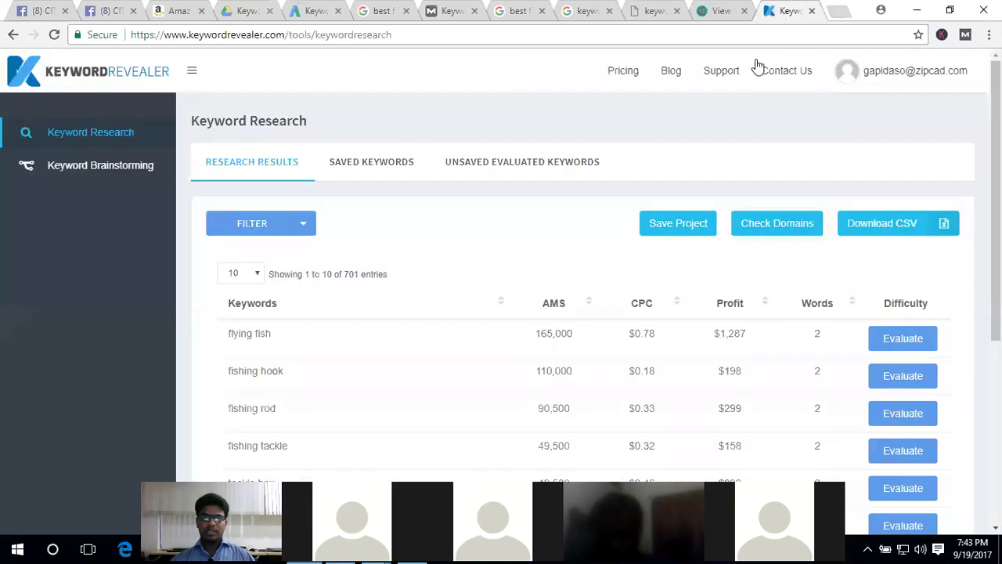
{"action": "scroll", "coordinate": [574, 195], "scroll_direction": "down", "scroll_amount": 5}
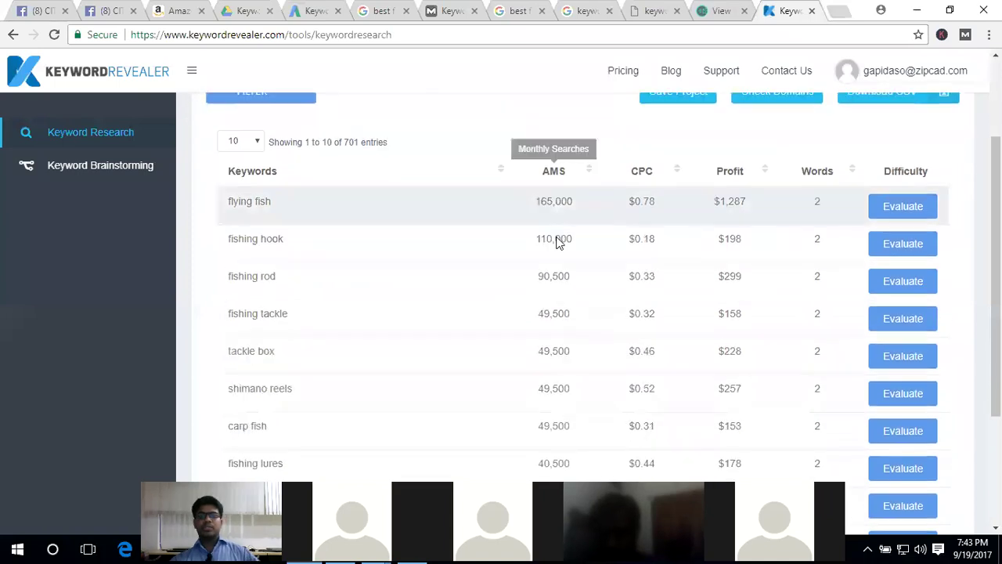
{"action": "scroll", "coordinate": [499, 254], "scroll_direction": "up", "scroll_amount": 5}
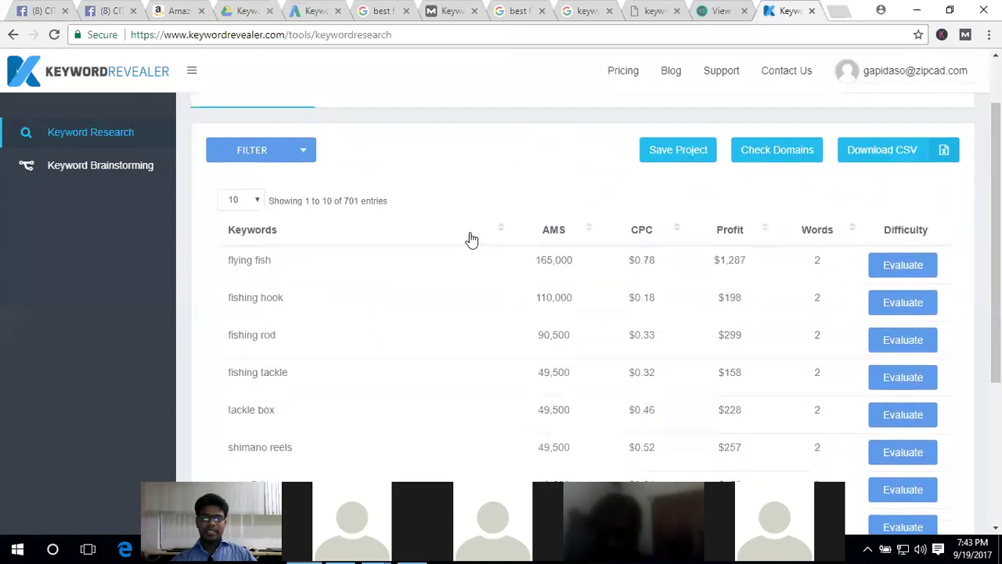
{"action": "scroll", "coordinate": [373, 210], "scroll_direction": "down", "scroll_amount": 3}
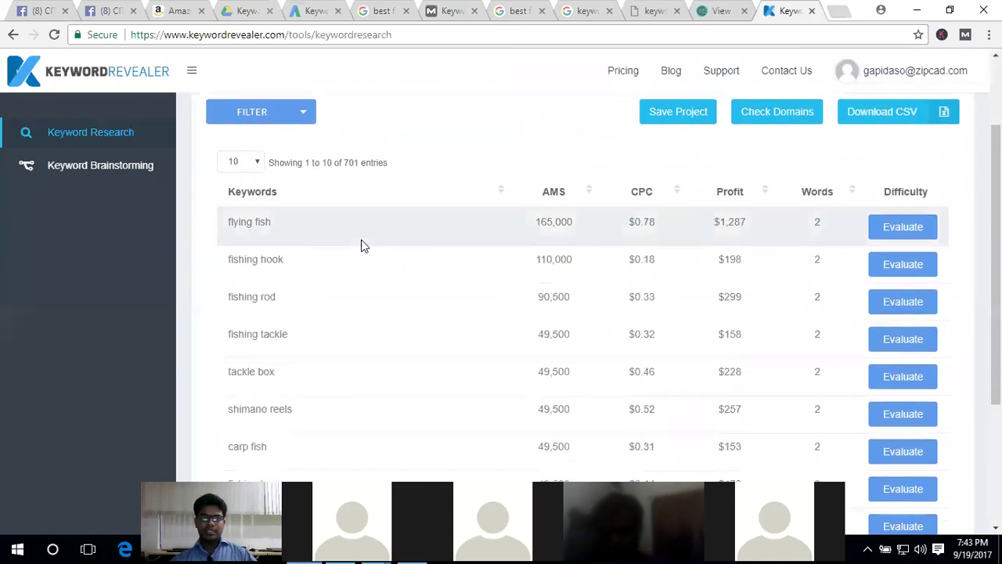
{"action": "scroll", "coordinate": [376, 200], "scroll_direction": "up", "scroll_amount": 1}
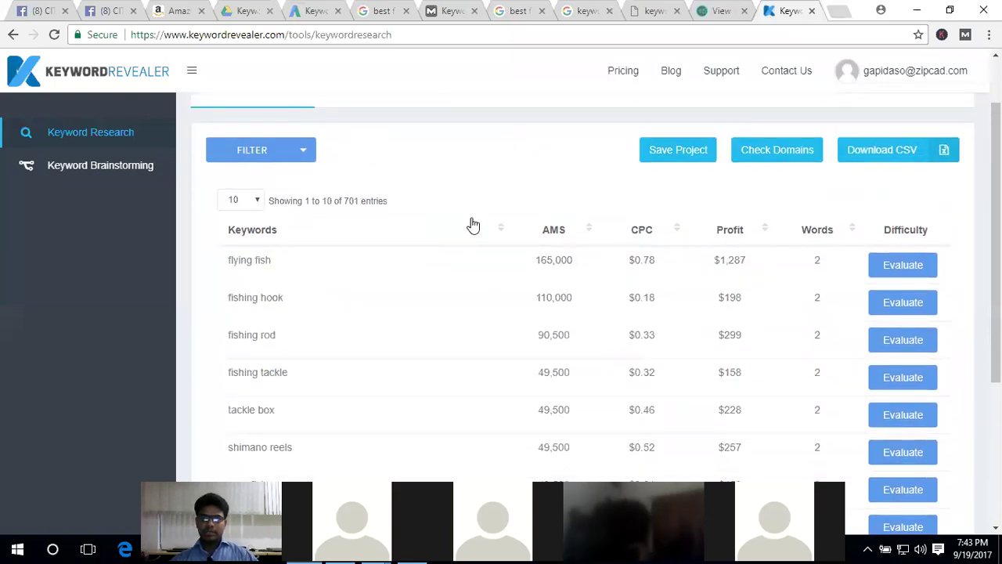
{"action": "scroll", "coordinate": [470, 224], "scroll_direction": "down", "scroll_amount": 2}
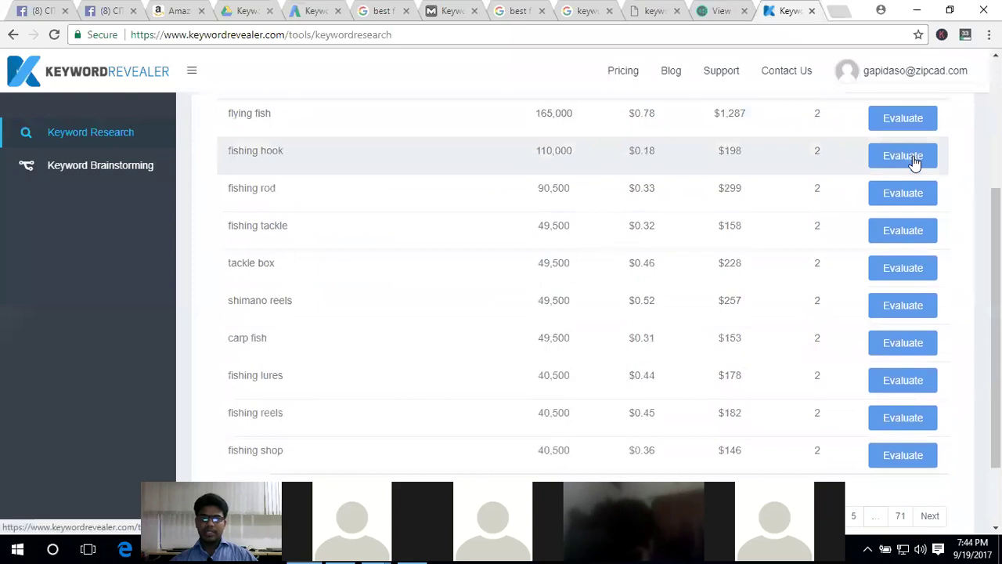
{"action": "scroll", "coordinate": [668, 232], "scroll_direction": "up", "scroll_amount": 3}
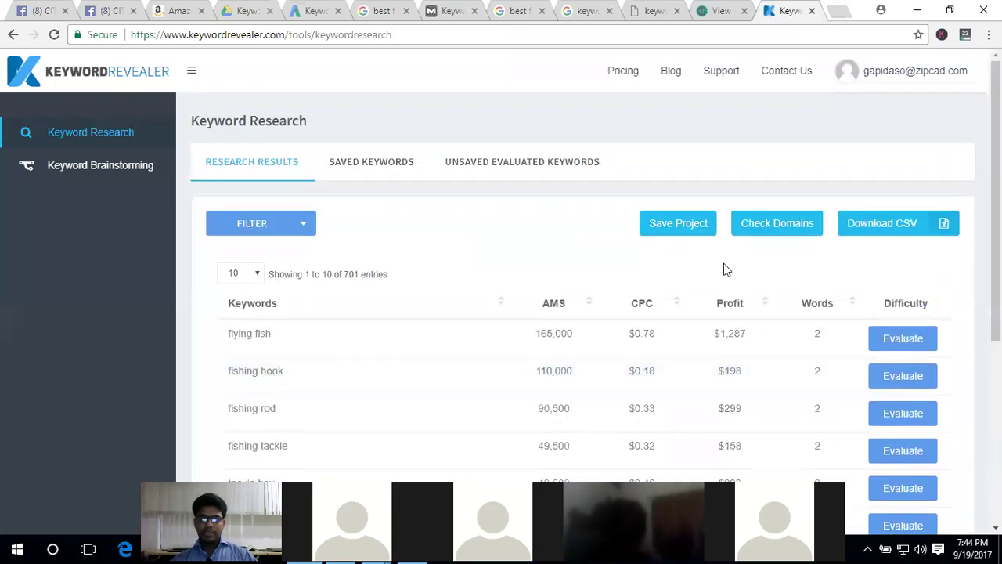
{"action": "scroll", "coordinate": [726, 271], "scroll_direction": "down", "scroll_amount": 4}
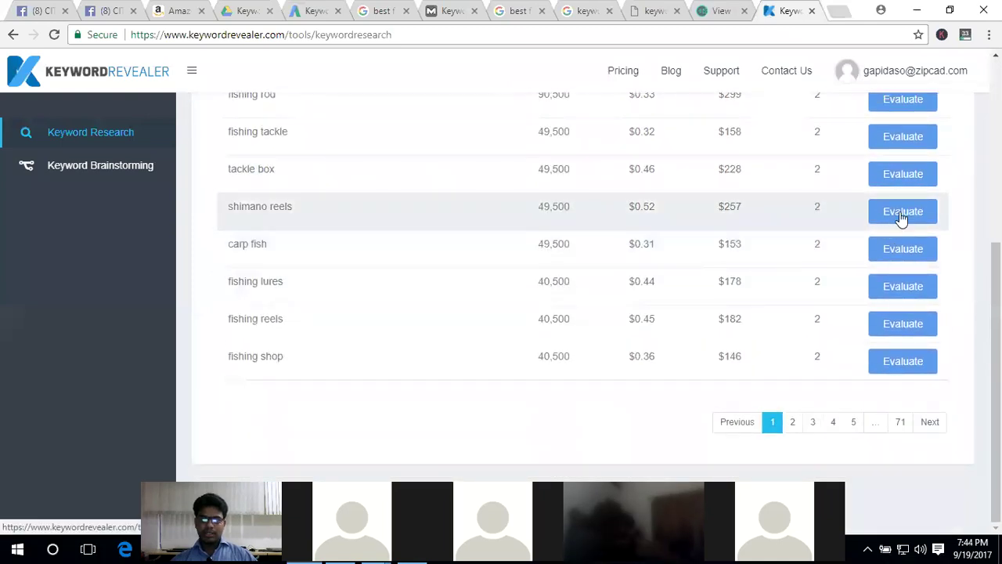
{"action": "scroll", "coordinate": [767, 187], "scroll_direction": "up", "scroll_amount": 3}
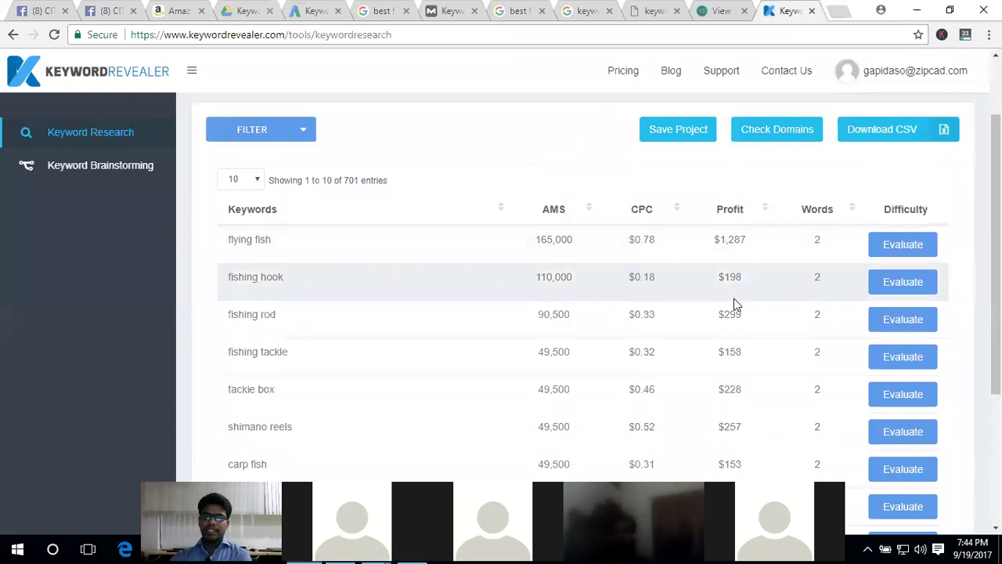
{"action": "scroll", "coordinate": [736, 313], "scroll_direction": "down", "scroll_amount": 2}
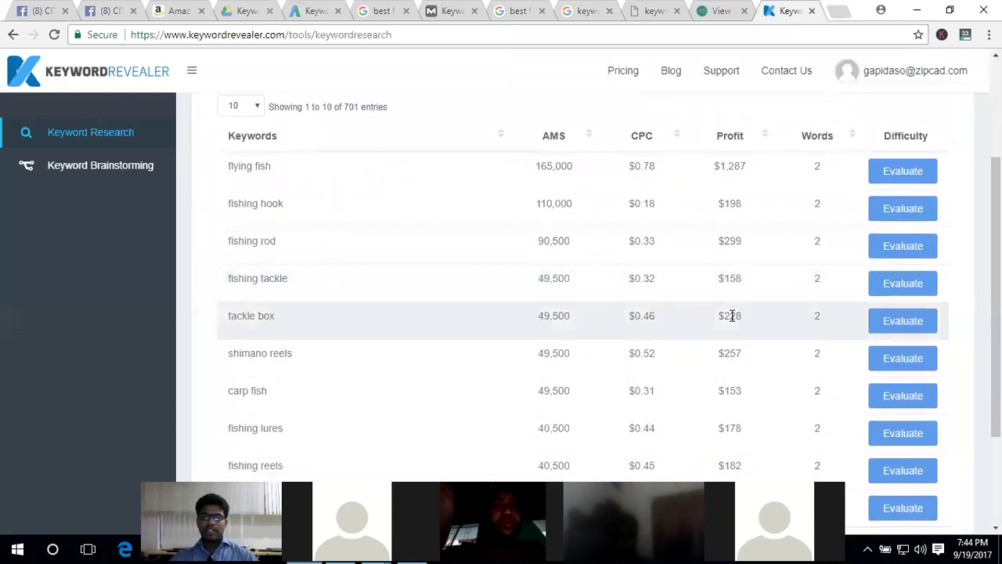
{"action": "scroll", "coordinate": [734, 313], "scroll_direction": "up", "scroll_amount": 3}
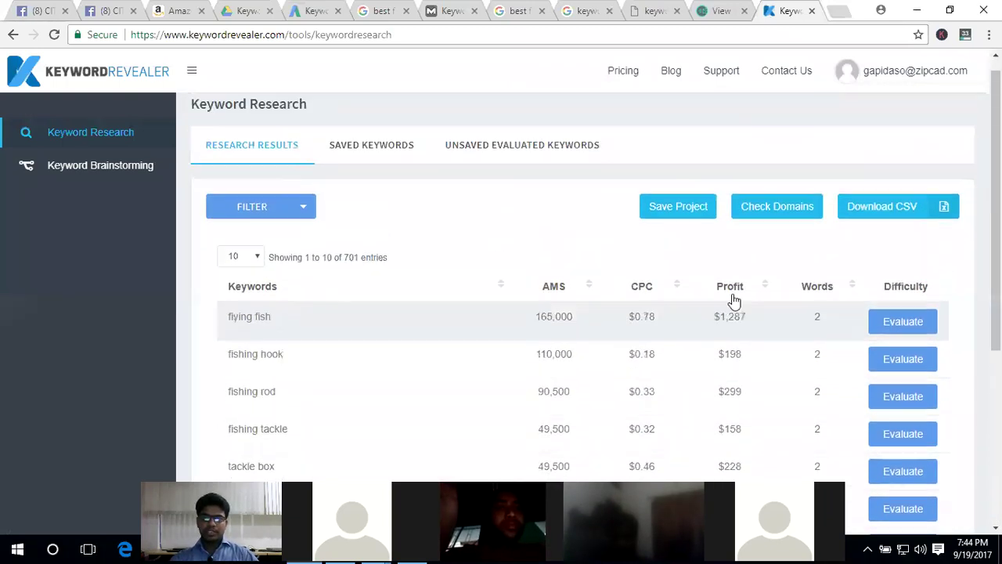
{"action": "scroll", "coordinate": [733, 298], "scroll_direction": "down", "scroll_amount": 2}
{"action": "scroll", "coordinate": [734, 250], "scroll_direction": "down", "scroll_amount": 1}
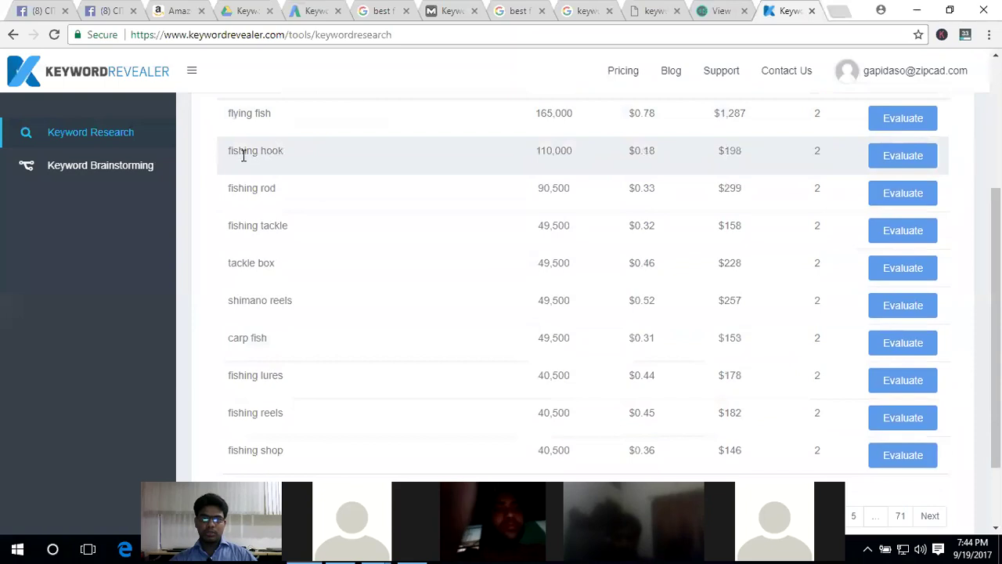
{"action": "scroll", "coordinate": [575, 291], "scroll_direction": "down", "scroll_amount": 1}
{"action": "scroll", "coordinate": [610, 293], "scroll_direction": "down", "scroll_amount": 1}
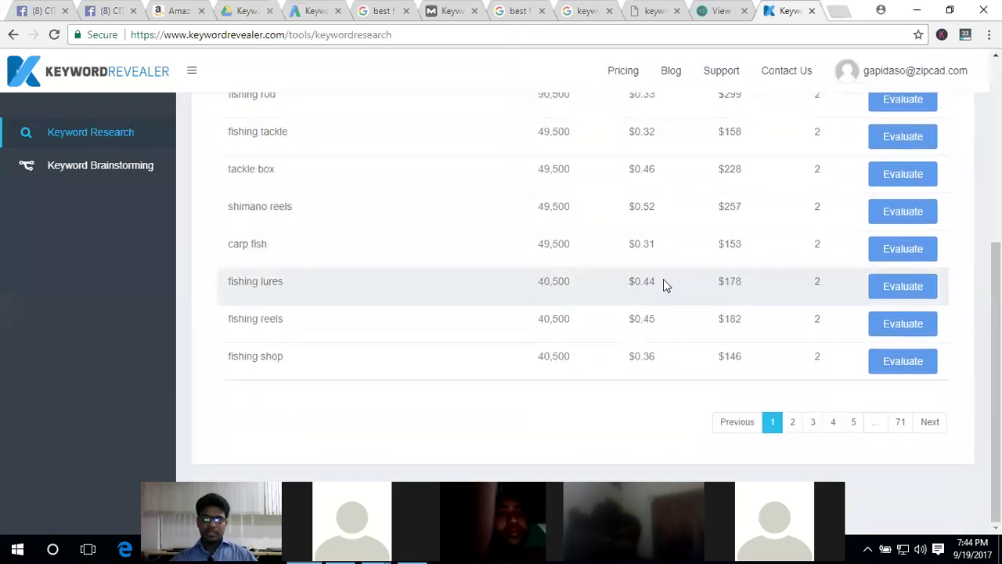
{"action": "scroll", "coordinate": [663, 281], "scroll_direction": "up", "scroll_amount": 2}
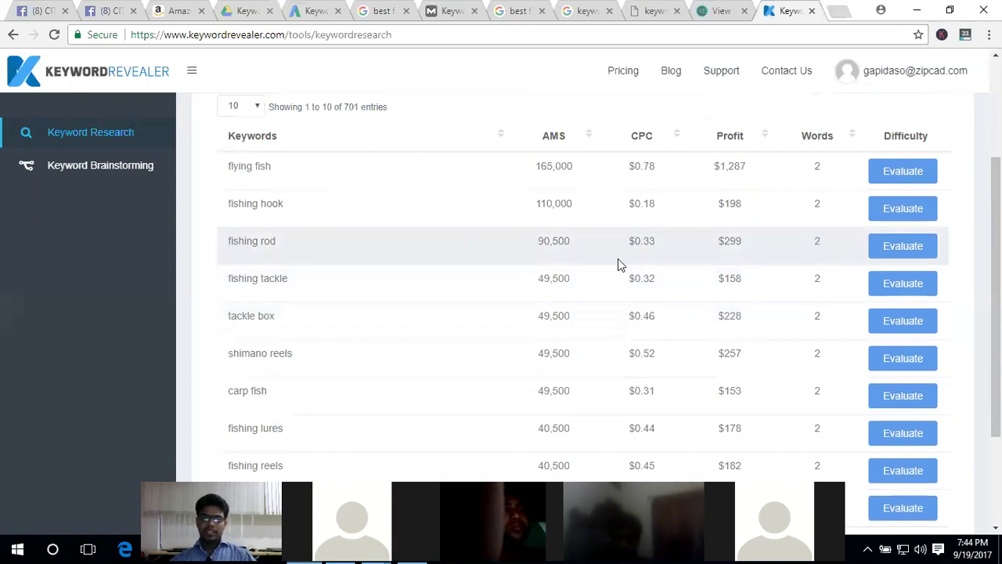
{"action": "scroll", "coordinate": [689, 270], "scroll_direction": "down", "scroll_amount": 2}
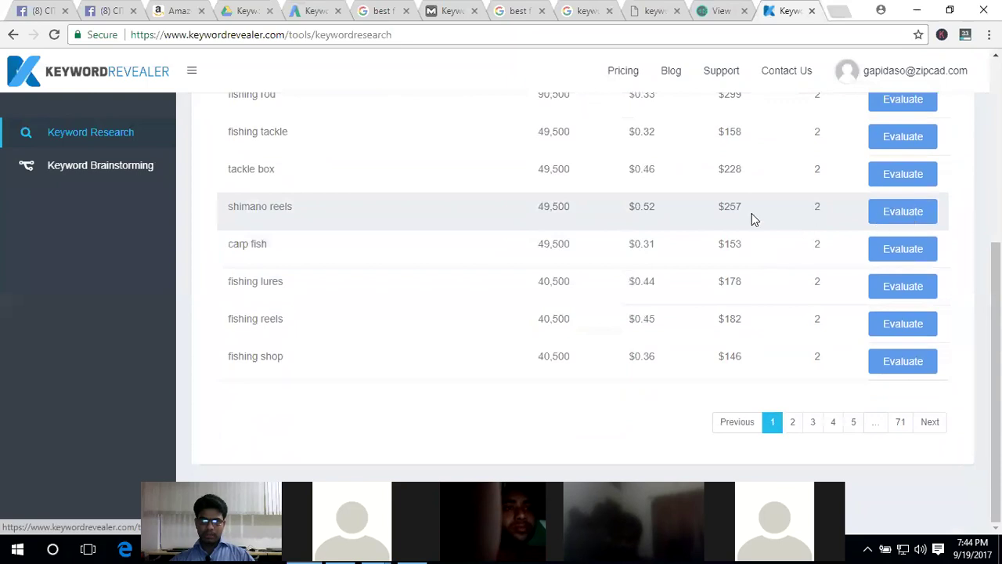
{"action": "scroll", "coordinate": [750, 219], "scroll_direction": "up", "scroll_amount": 1}
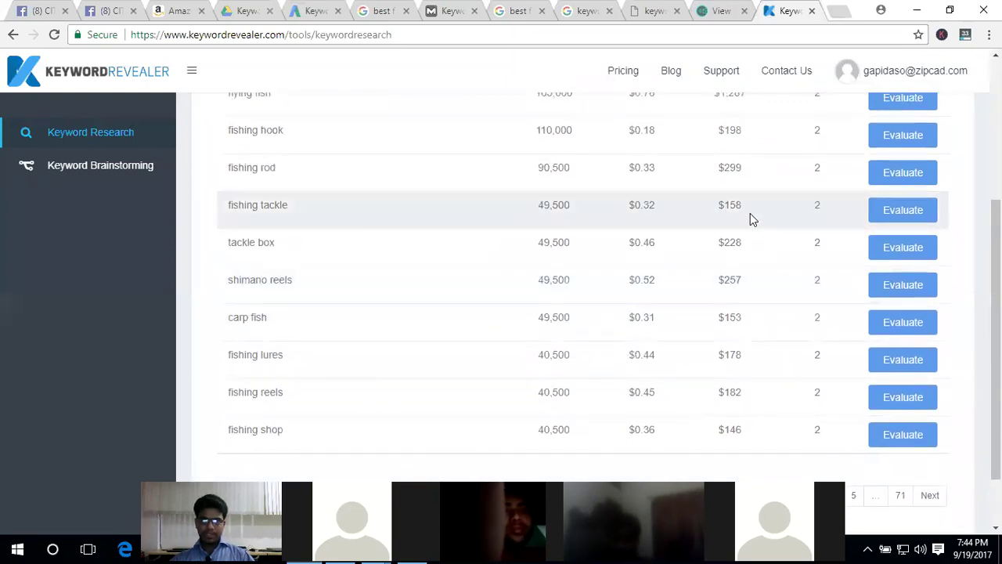
{"action": "scroll", "coordinate": [756, 222], "scroll_direction": "down", "scroll_amount": 1}
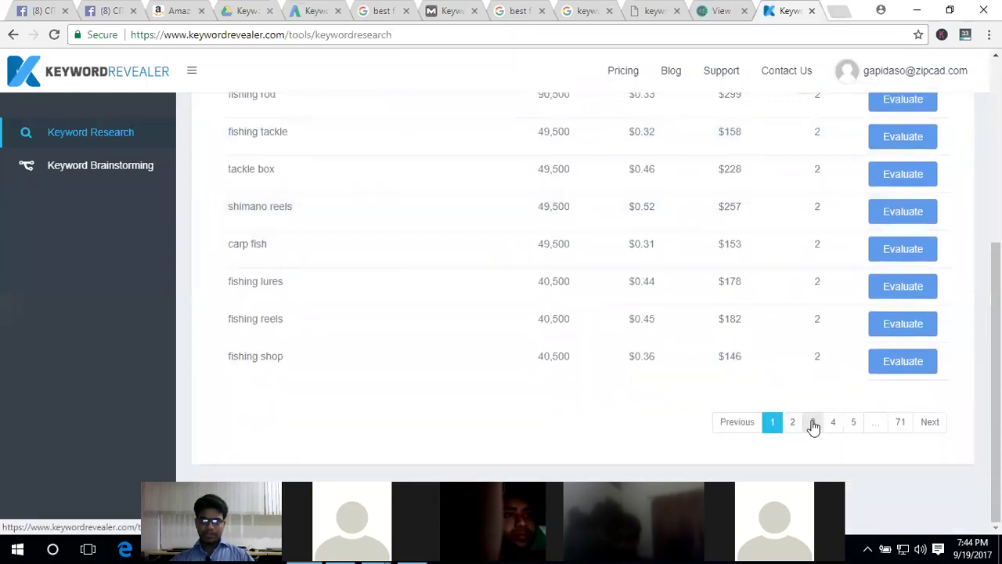
{"action": "left_click", "coordinate": [813, 422]}
{"action": "scroll", "coordinate": [721, 305], "scroll_direction": "up", "scroll_amount": 2}
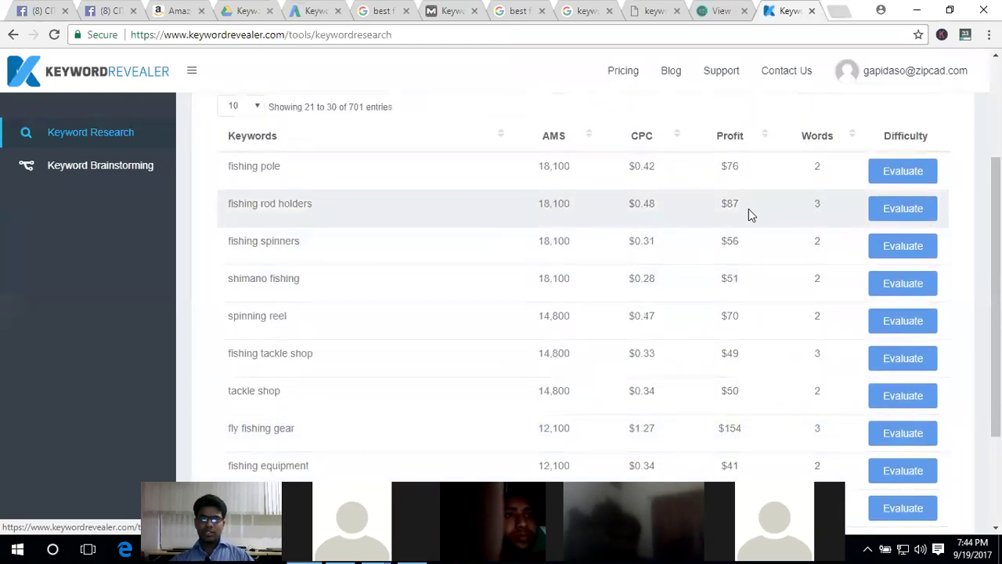
{"action": "left_click", "coordinate": [903, 209]}
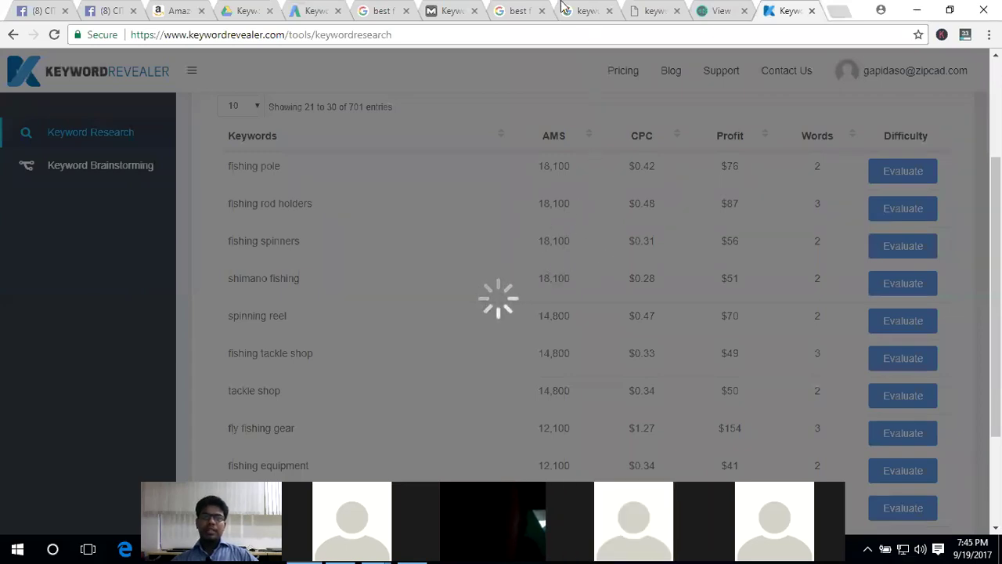
{"action": "left_click", "coordinate": [654, 10]}
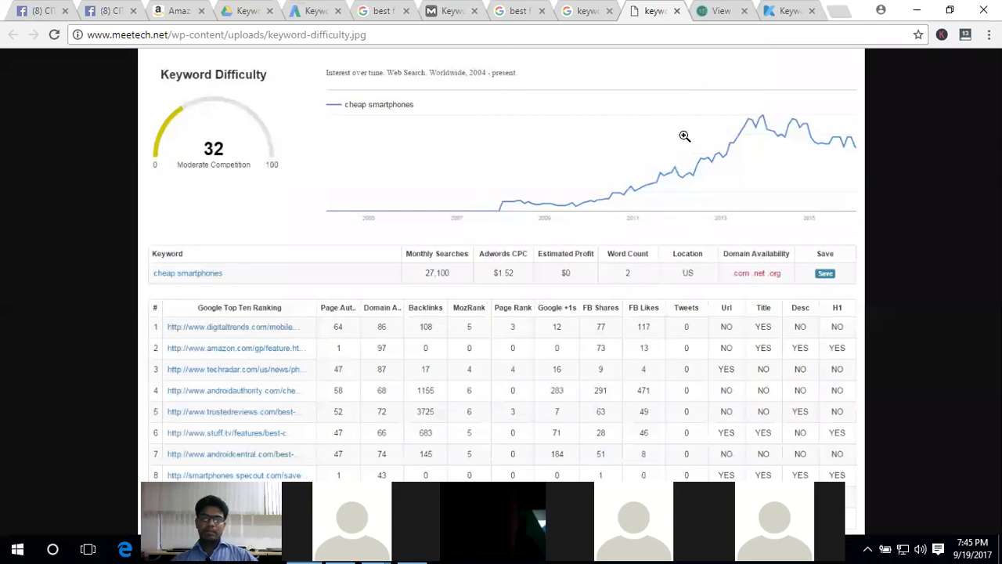
{"action": "left_click", "coordinate": [787, 12]}
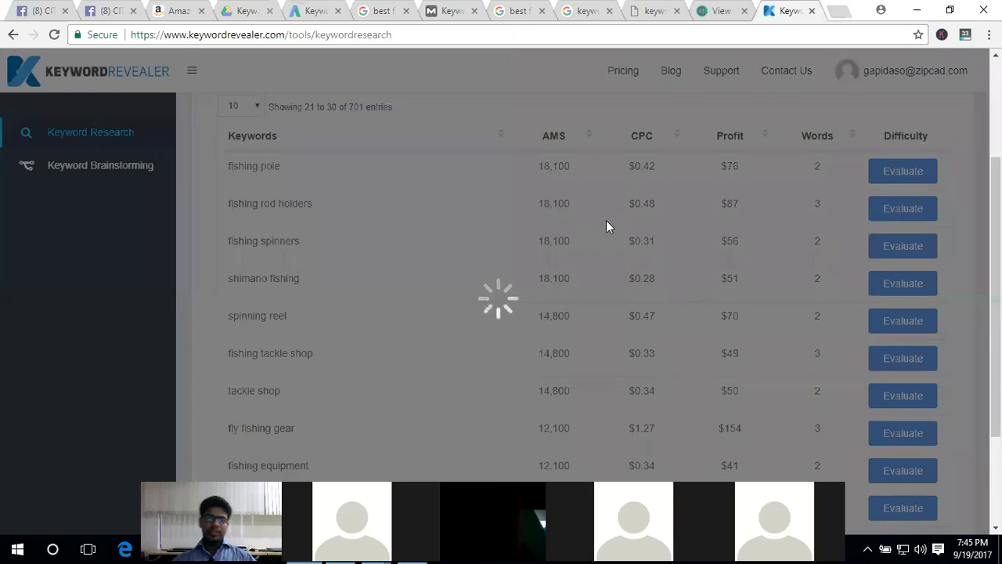
{"action": "left_click", "coordinate": [649, 12]}
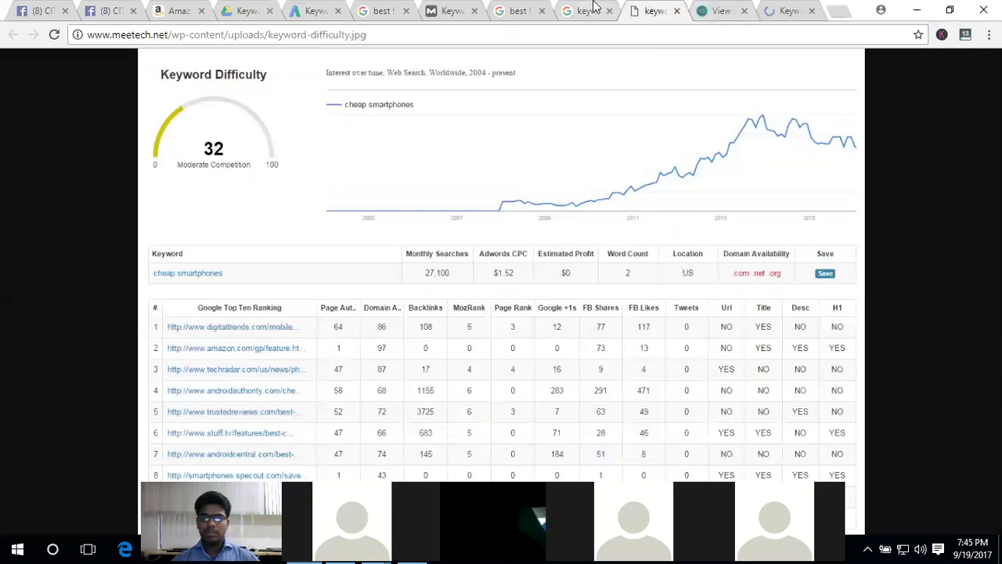
- Replace the Google Images search with 'long tail pro' and run it
{"action": "left_click", "coordinate": [592, 11]}
{"action": "scroll", "coordinate": [394, 113], "scroll_direction": "up", "scroll_amount": 4}
{"action": "left_click_drag", "start_coordinate": [226, 78], "coordinate": [105, 83]}
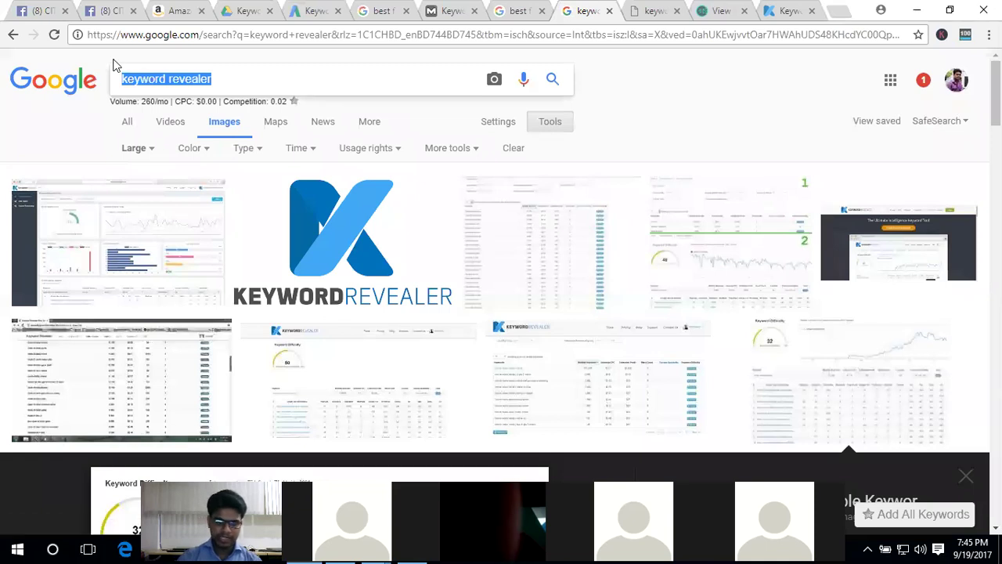
{"action": "type", "text": "long tail pro"}
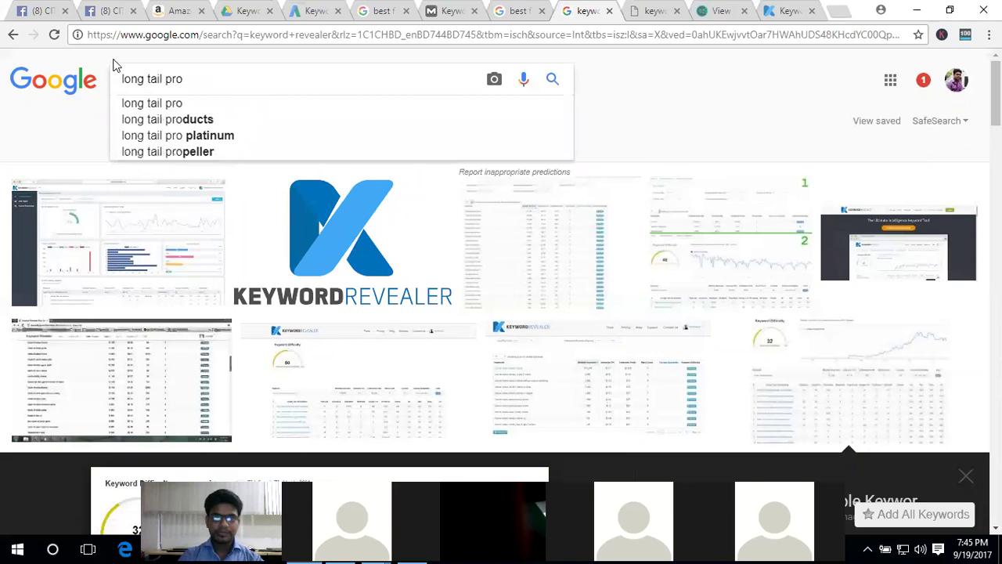
{"action": "key", "text": "Return"}
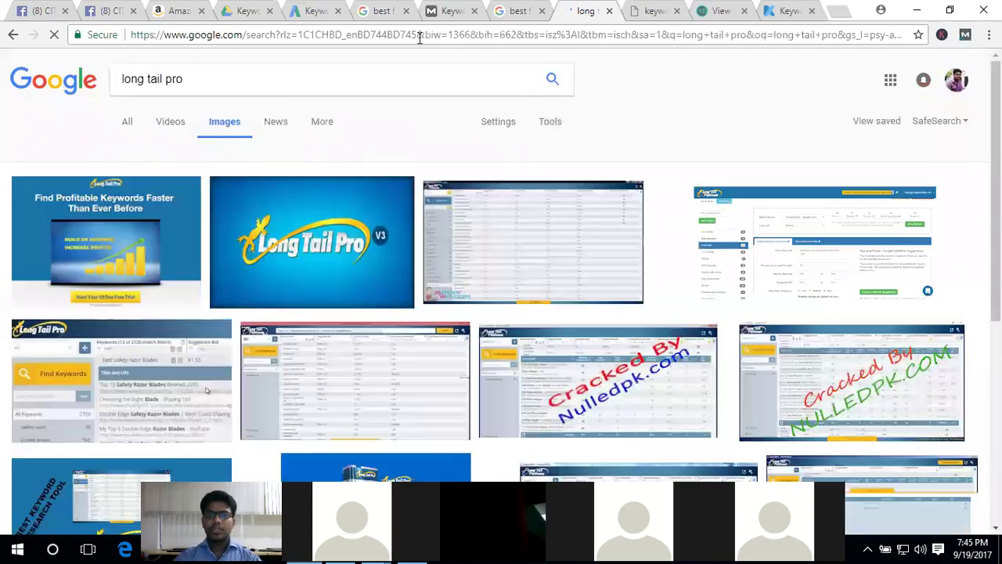
- Preview the 'Download Long Tail Pro Platinum 3.0' screenshot from the results
{"action": "scroll", "coordinate": [520, 154], "scroll_direction": "down", "scroll_amount": 2}
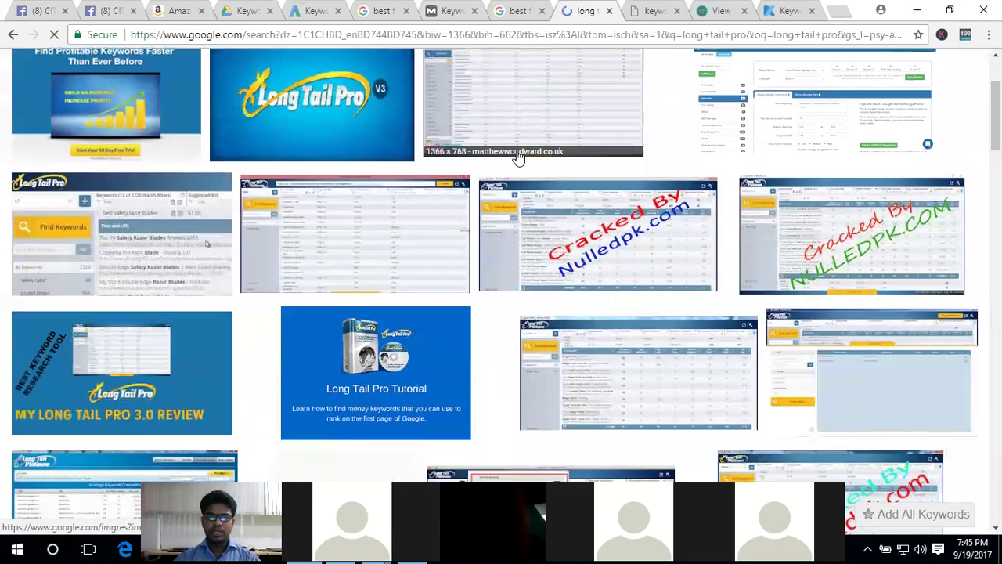
{"action": "scroll", "coordinate": [517, 157], "scroll_direction": "down", "scroll_amount": 1}
{"action": "scroll", "coordinate": [603, 265], "scroll_direction": "down", "scroll_amount": 1}
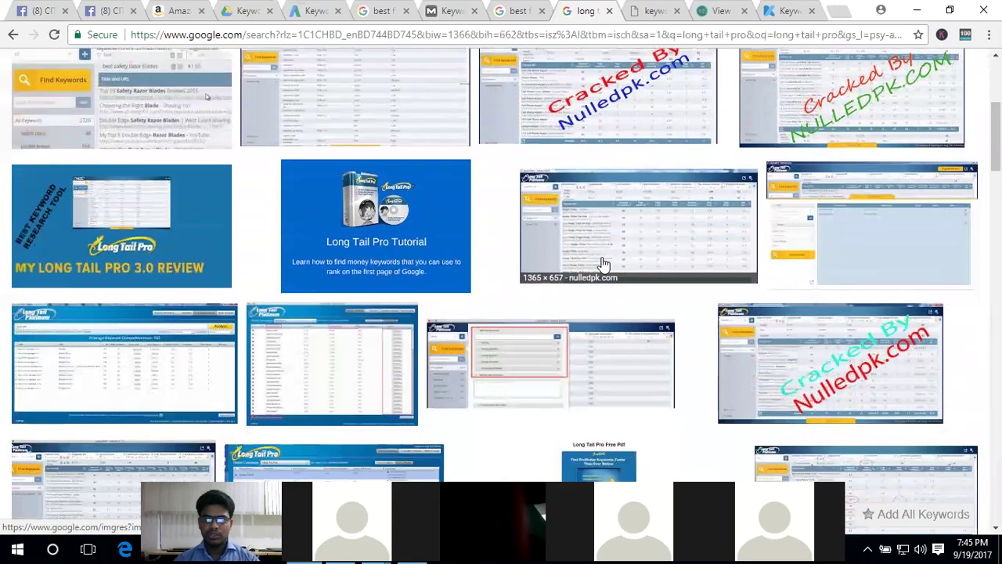
{"action": "left_click", "coordinate": [603, 265]}
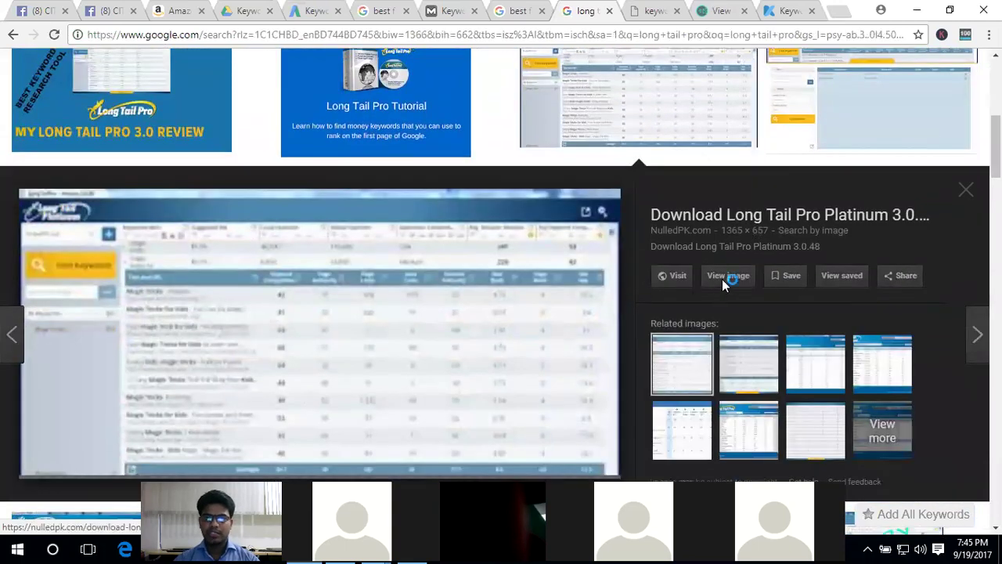
- View the full-size Long Tail Platinum screenshot in a new tab, then go back to keyword-difficulty.jpg
{"action": "left_click", "coordinate": [727, 276]}
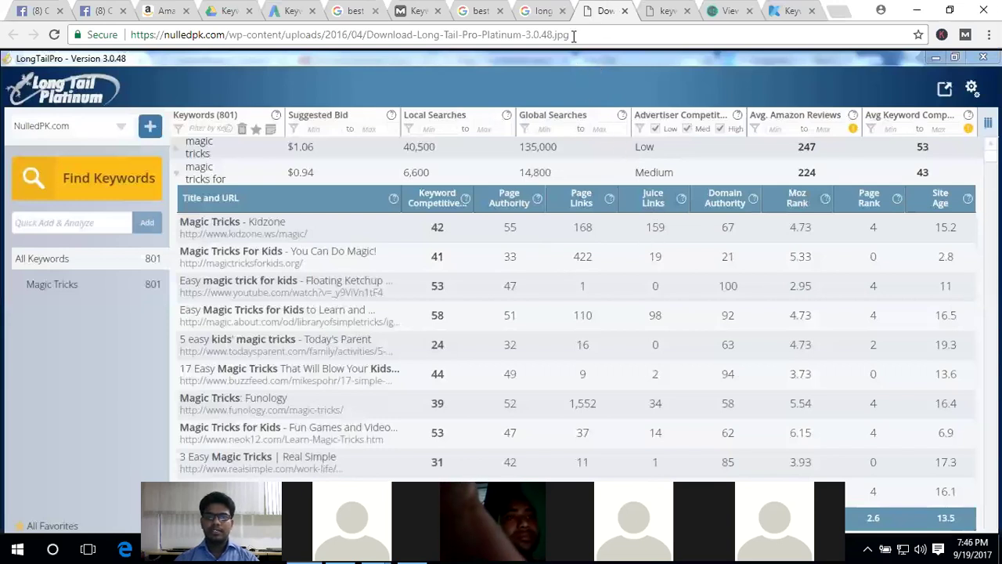
{"action": "left_click", "coordinate": [669, 10]}
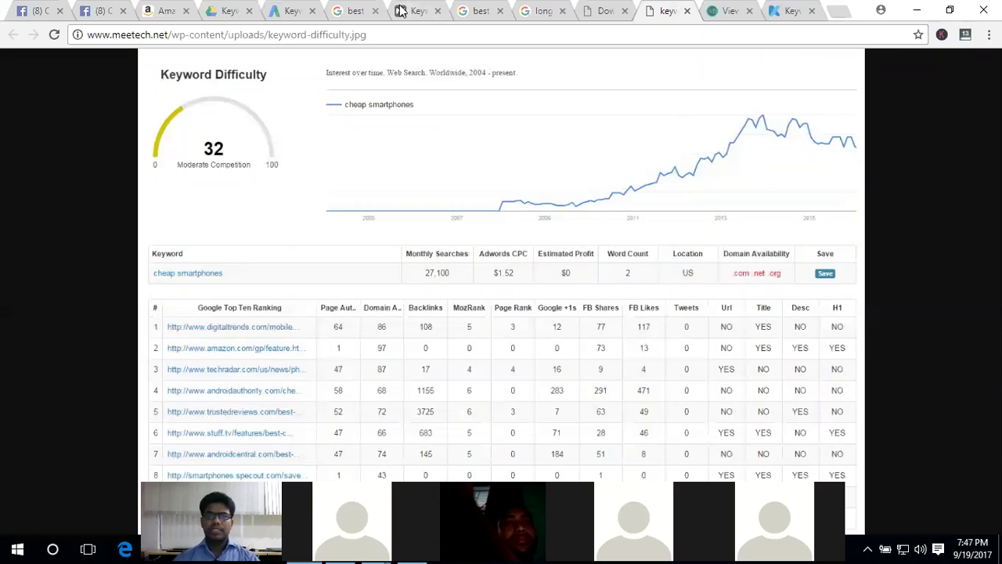
- In 'Which niche should you work.docx', highlight the criteria from 'At least two results' to 'KD < 30 according to Moz'
{"action": "left_click", "coordinate": [229, 10]}
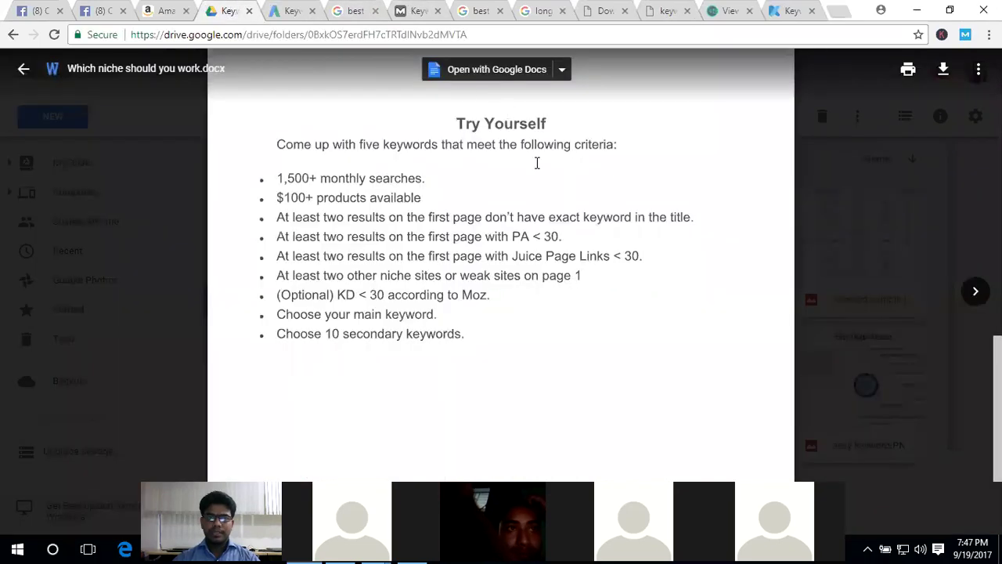
{"action": "scroll", "coordinate": [436, 279], "scroll_direction": "up", "scroll_amount": 3}
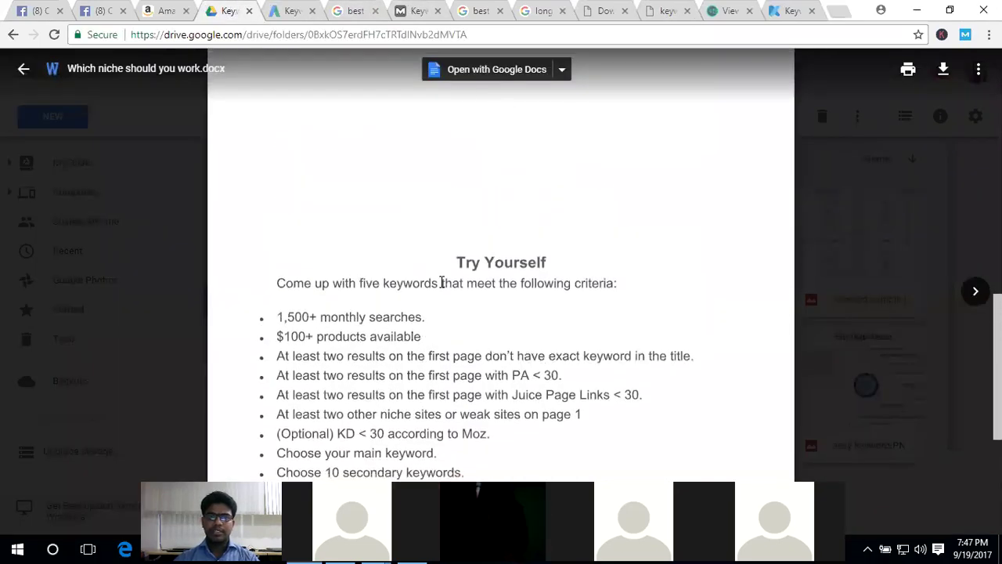
{"action": "scroll", "coordinate": [442, 283], "scroll_direction": "down", "scroll_amount": 3}
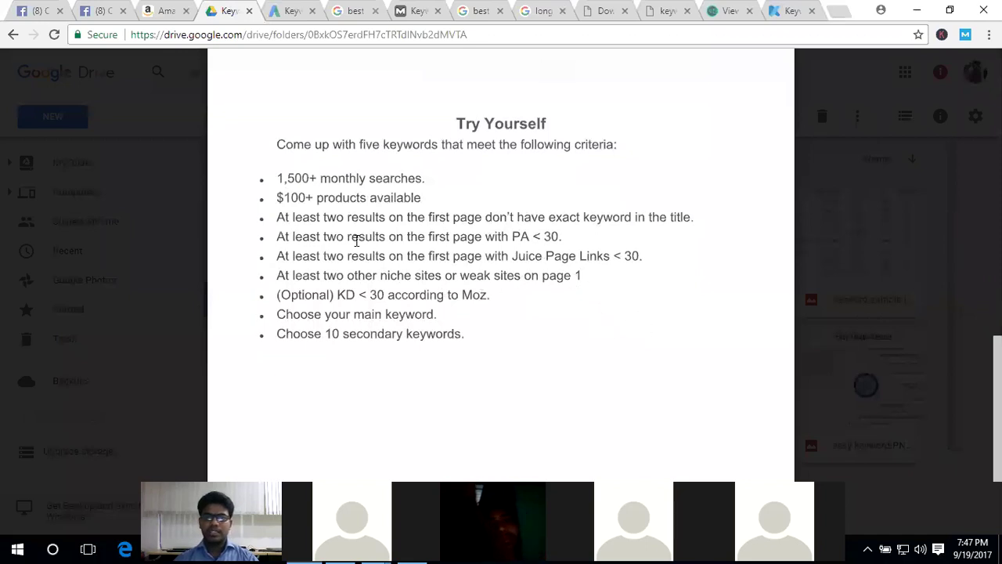
{"action": "left_click_drag", "start_coordinate": [279, 217], "coordinate": [577, 278]}
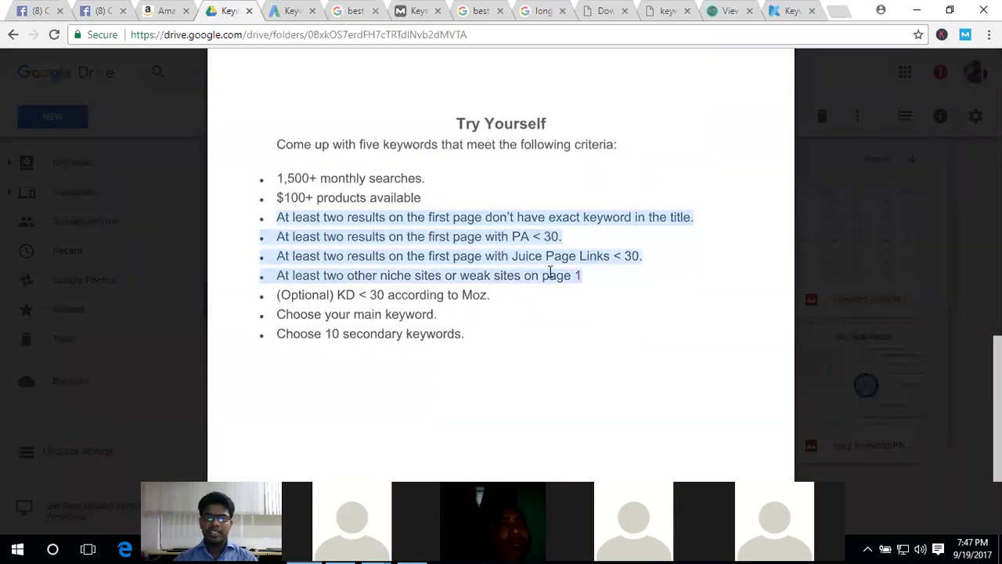
{"action": "left_click_drag", "start_coordinate": [491, 295], "coordinate": [447, 295]}
{"action": "left_click_drag", "start_coordinate": [382, 263], "coordinate": [277, 222]}
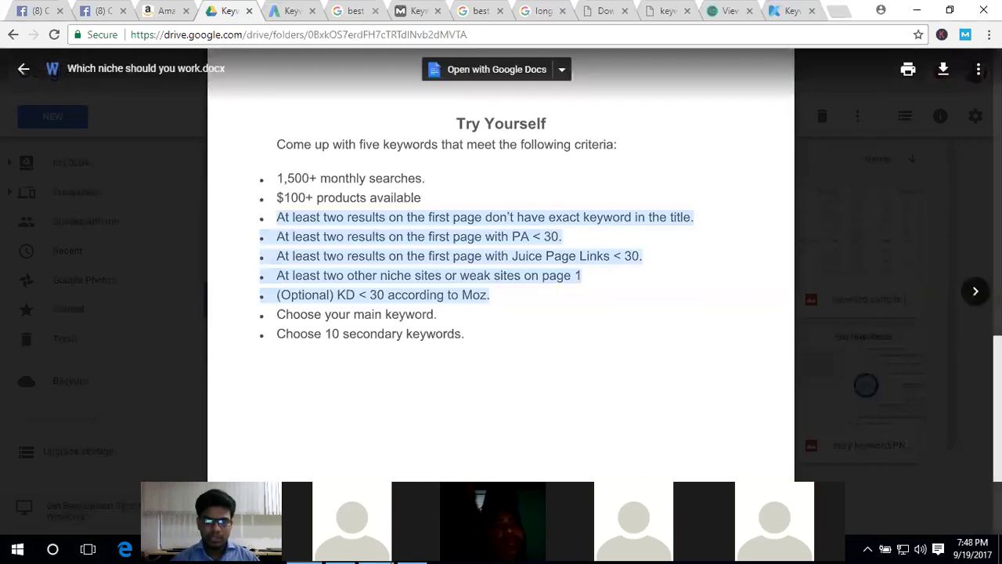
{"action": "mouse_move", "coordinate": [376, 548]}
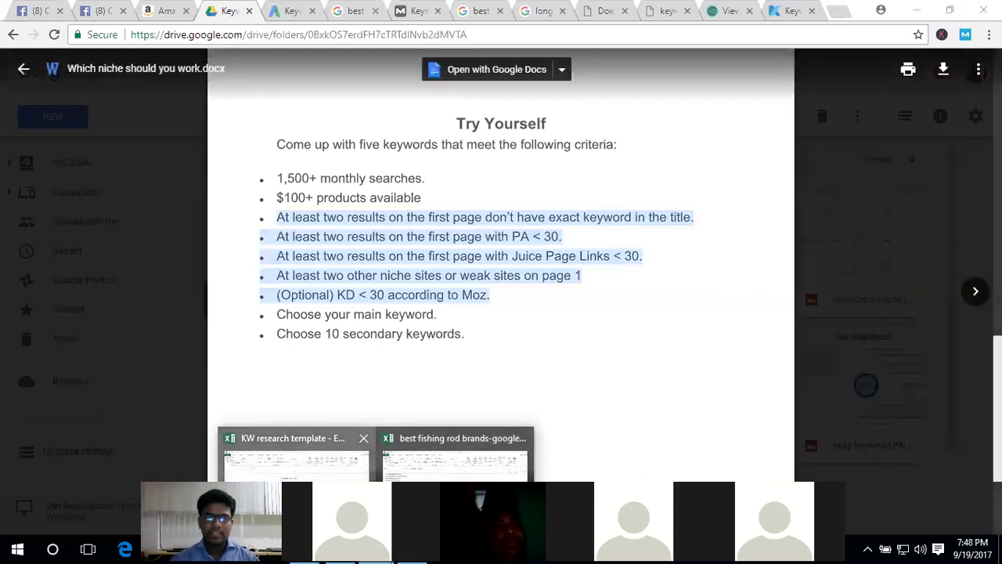
{"action": "left_click", "coordinate": [294, 458]}
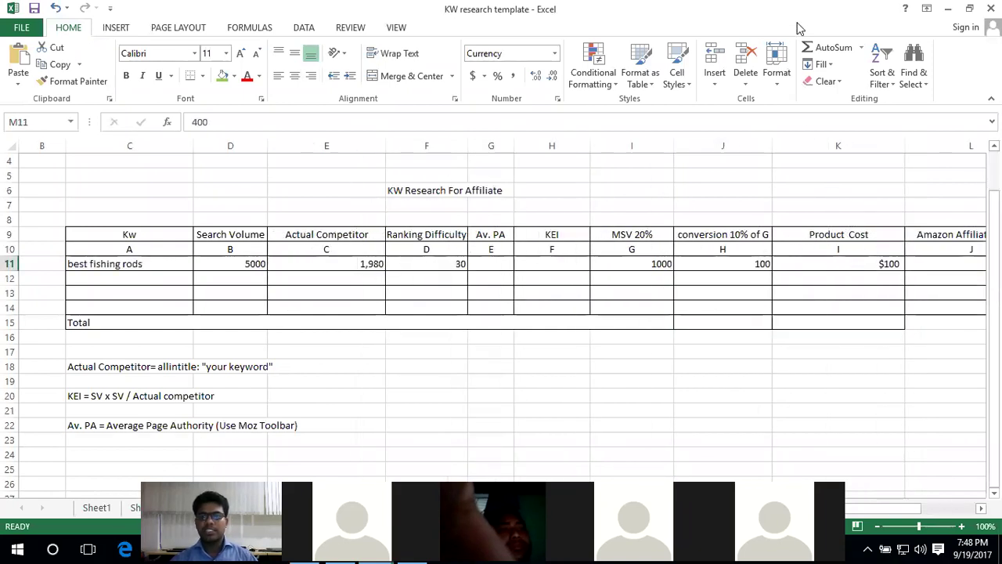
{"action": "mouse_move", "coordinate": [858, 509]}
{"action": "left_mouse_down"}
{"action": "mouse_move", "coordinate": [898, 509]}
{"action": "mouse_move", "coordinate": [852, 517]}
{"action": "left_mouse_up"}
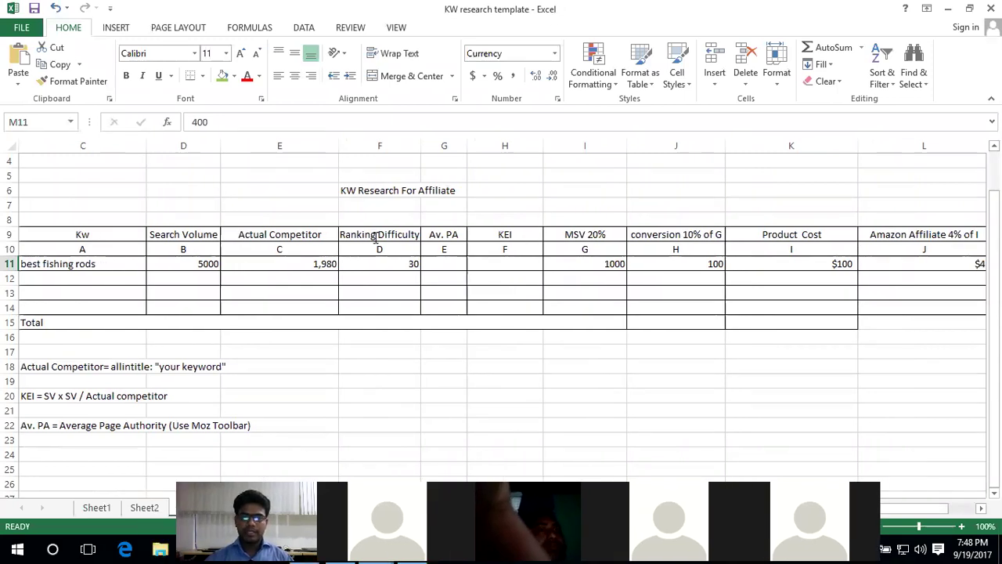
{"action": "key", "text": "alt+Tab"}
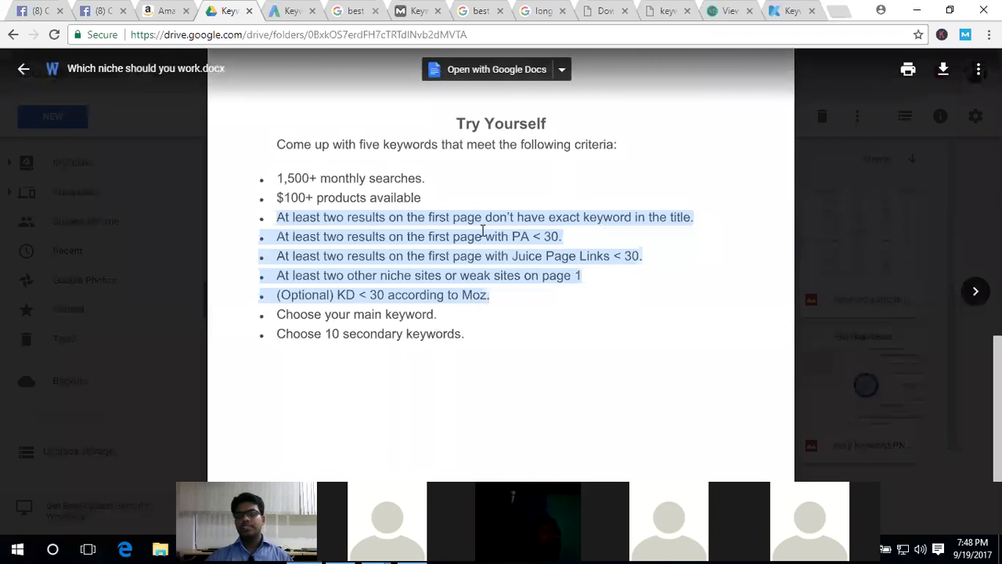